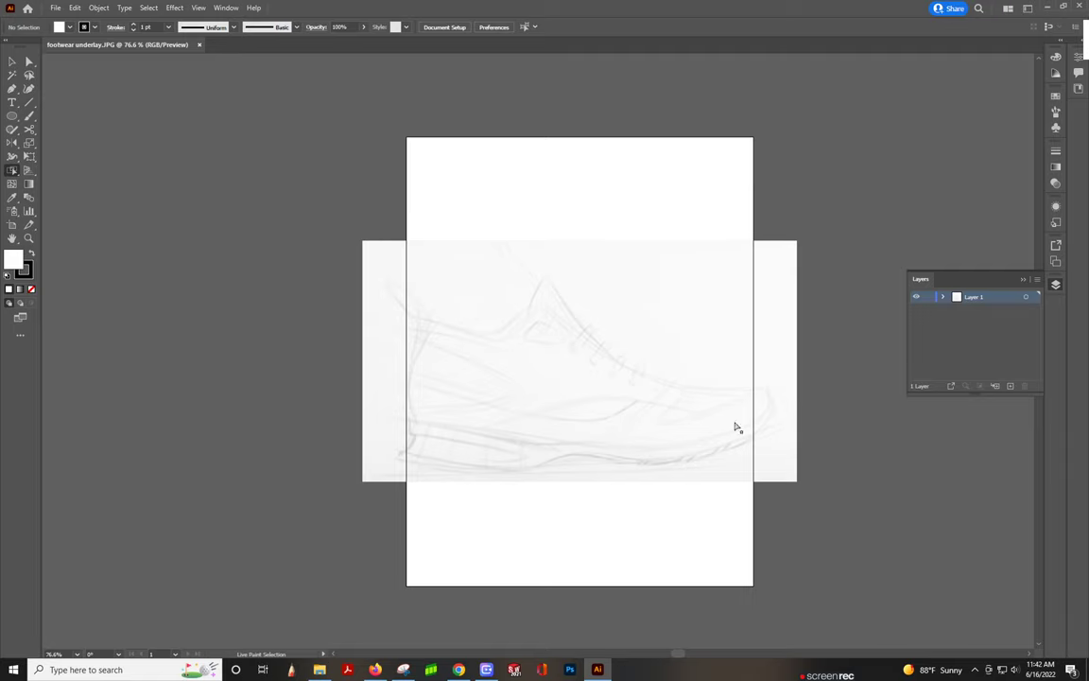
Resize the artboard to match the shoe sketch's edges, about 10.65 by 5.91 in, and leave artboard editing.
{"action": "left_click", "coordinate": [444, 26]}
{"action": "left_click", "coordinate": [610, 244]}
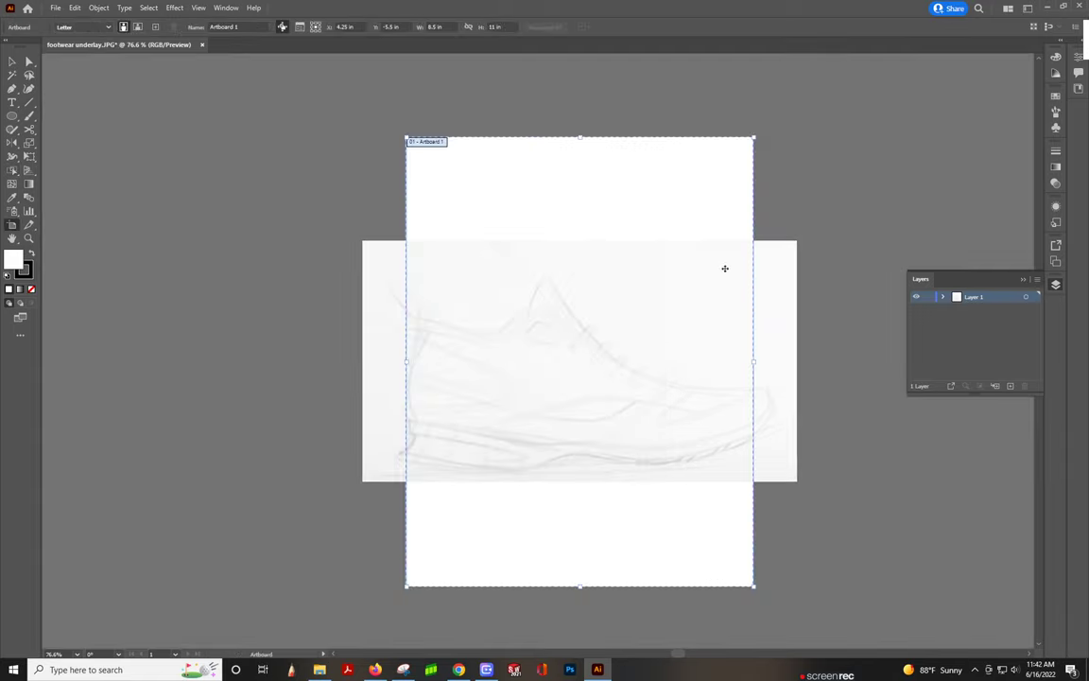
{"action": "left_click_drag", "start_coordinate": [408, 364], "coordinate": [362, 365]}
{"action": "left_click", "coordinate": [769, 362]}
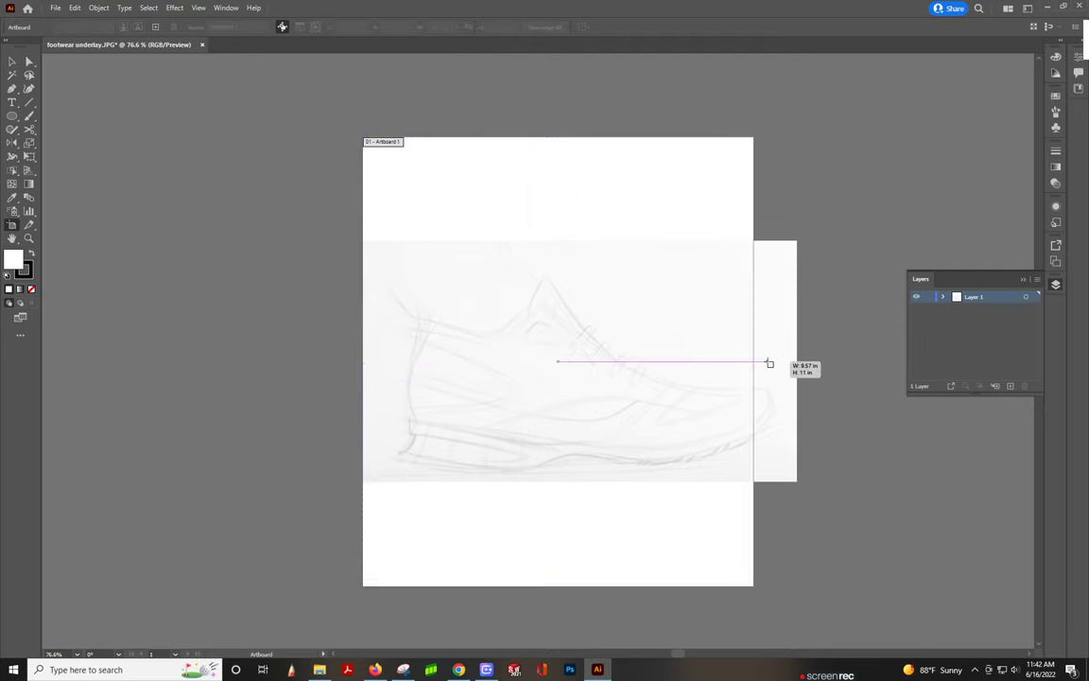
{"action": "left_click", "coordinate": [755, 365]}
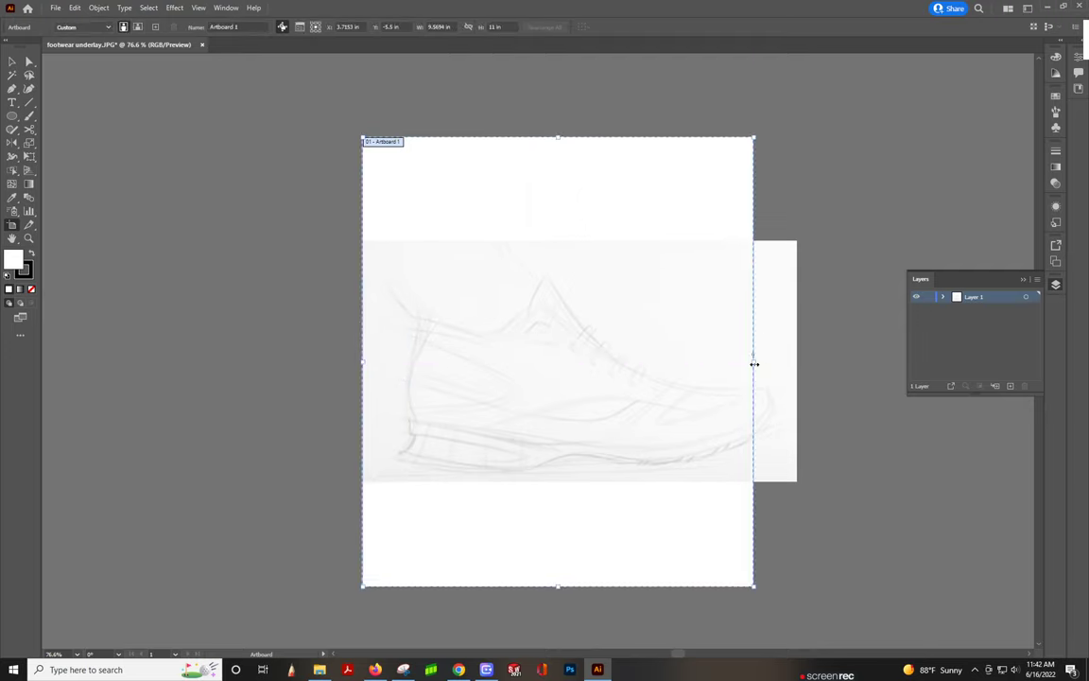
{"action": "left_click_drag", "start_coordinate": [754, 365], "coordinate": [798, 363]}
{"action": "left_click_drag", "start_coordinate": [582, 138], "coordinate": [588, 241]}
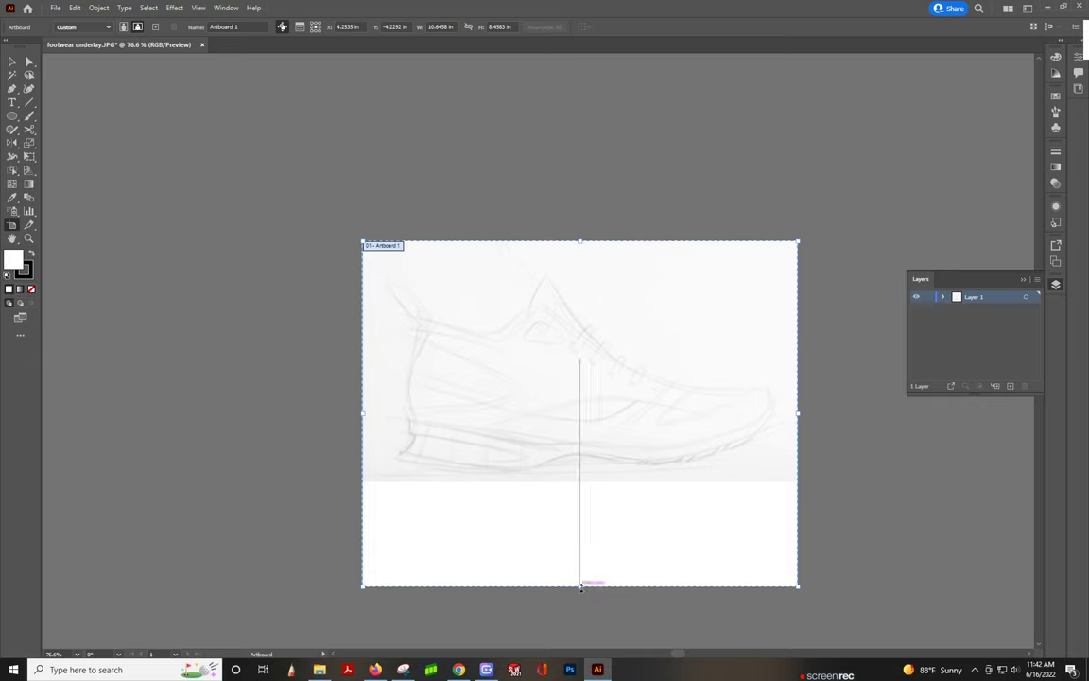
{"action": "left_click_drag", "start_coordinate": [581, 586], "coordinate": [578, 482]}
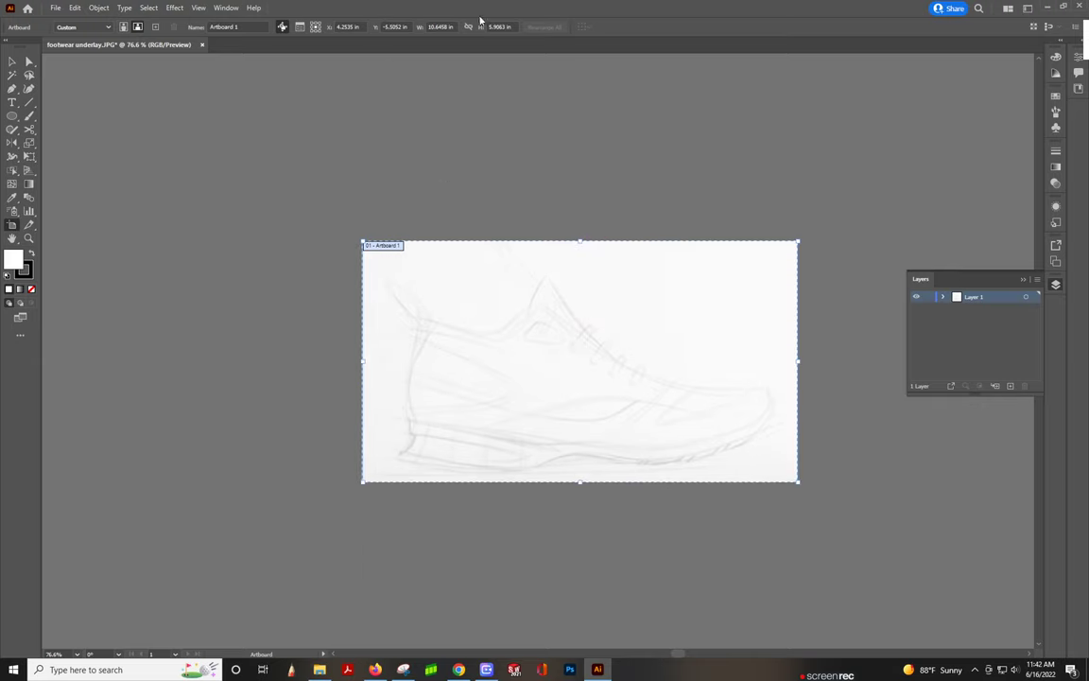
{"action": "key", "text": "Return"}
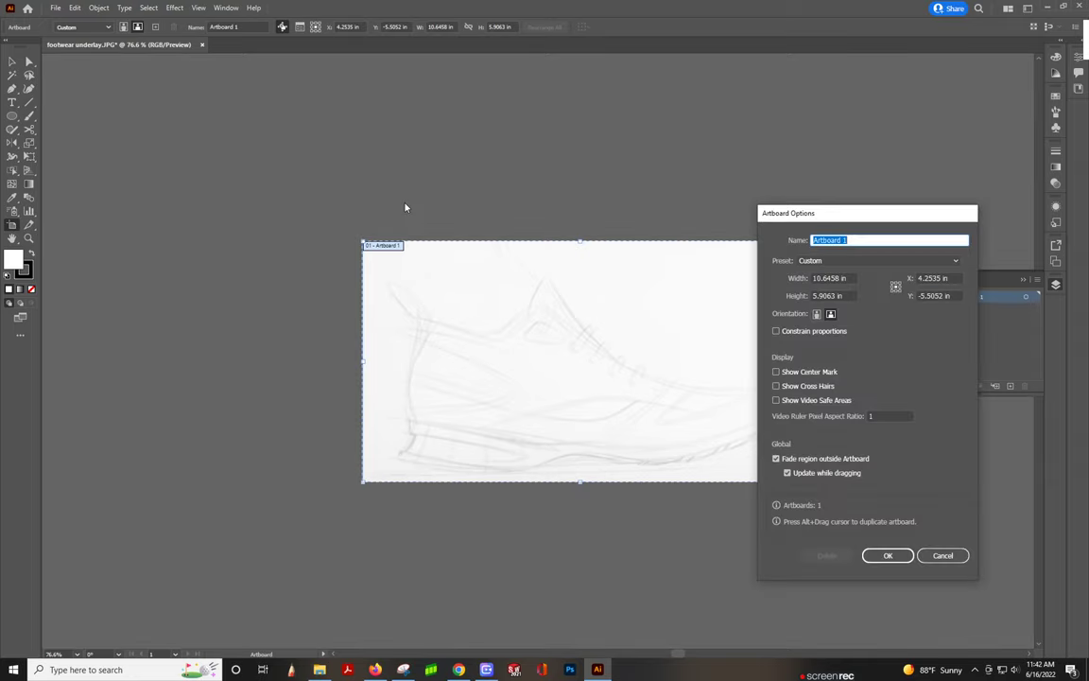
{"action": "left_click", "coordinate": [888, 555]}
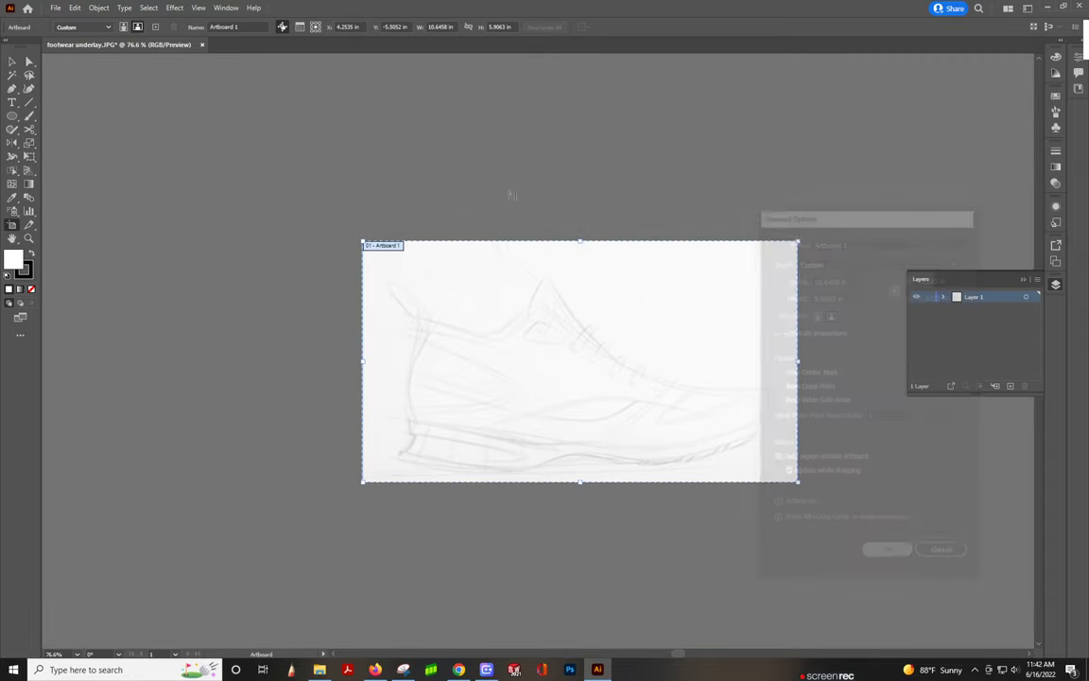
{"action": "key", "text": "Escape"}
{"action": "left_click", "coordinate": [11, 60]}
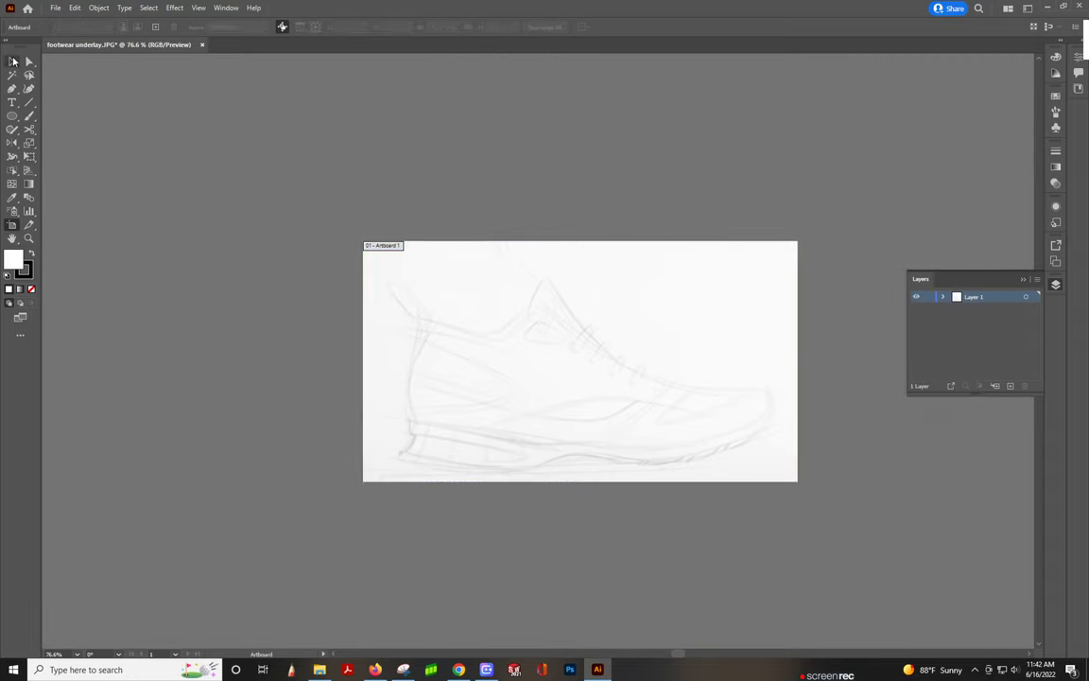
{"action": "left_click", "coordinate": [29, 63]}
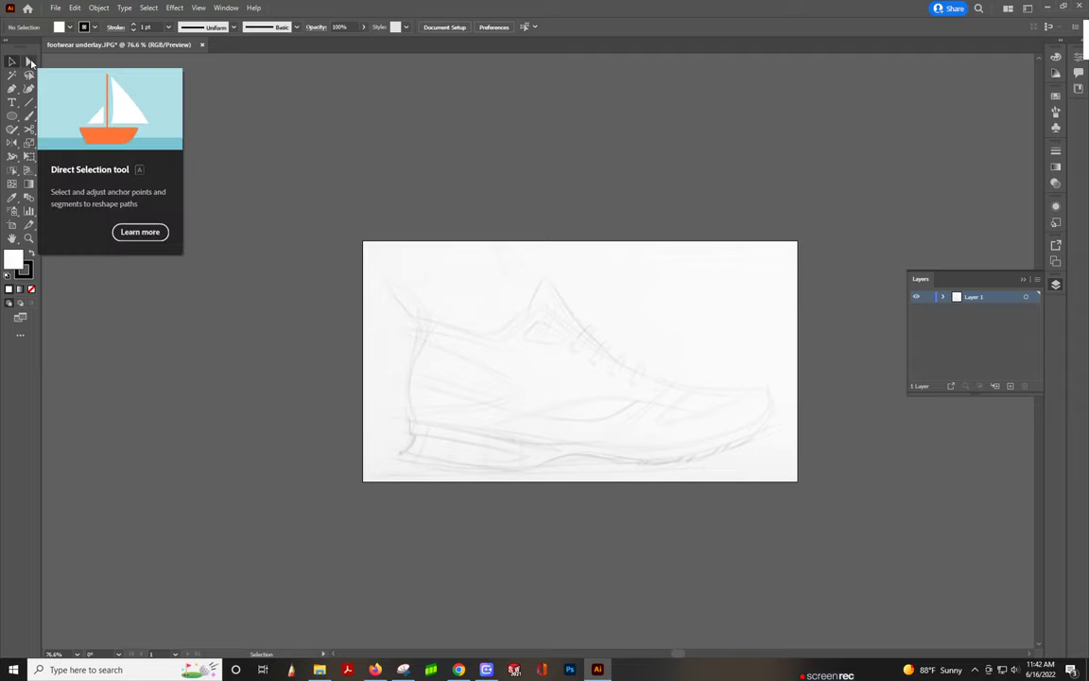
Rename the layer holding the shoe sketch as Underlay.
{"action": "key", "text": "ctrl+1"}
{"action": "key", "text": "ctrl+1"}
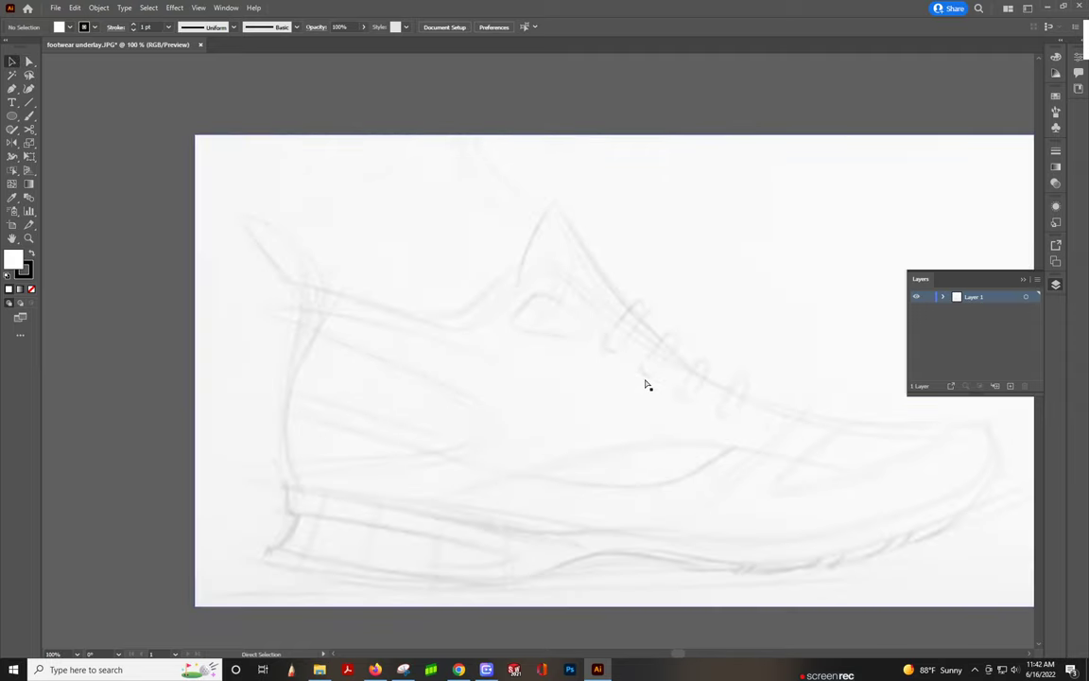
{"action": "left_click_drag", "start_coordinate": [644, 379], "coordinate": [547, 365]}
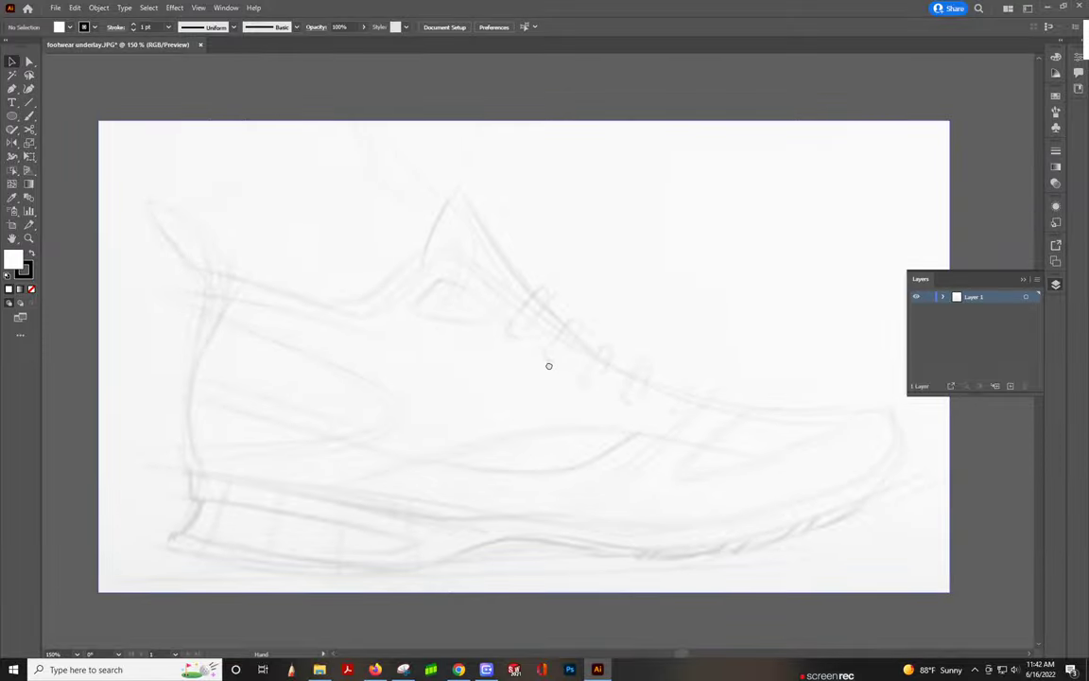
{"action": "double_click", "coordinate": [974, 298]}
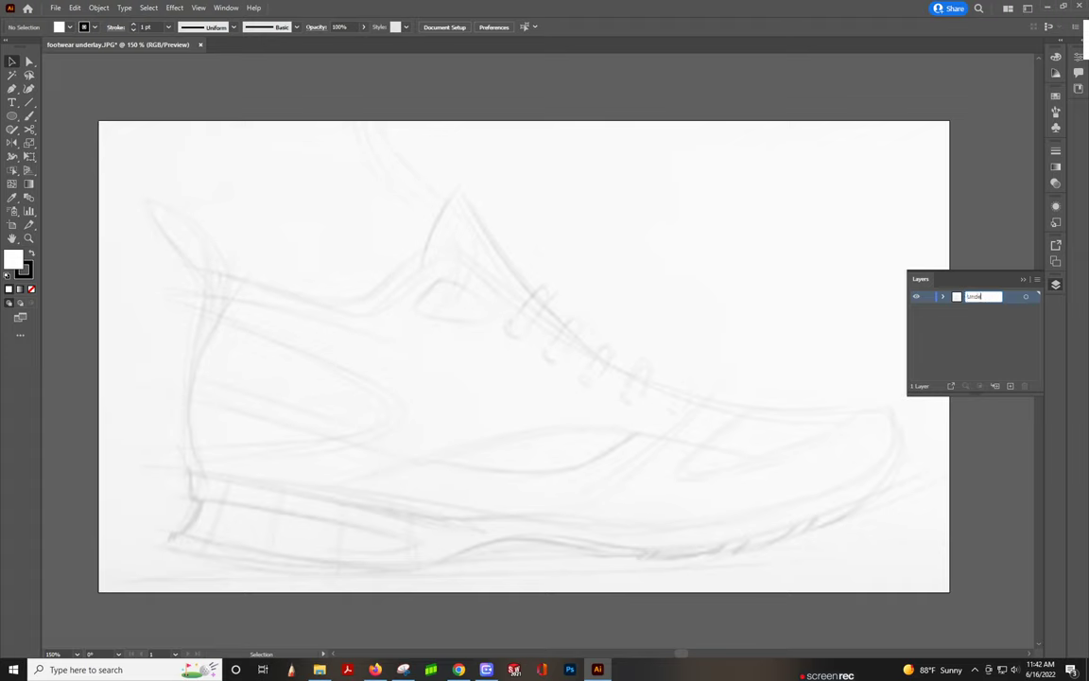
{"action": "key", "text": "Return"}
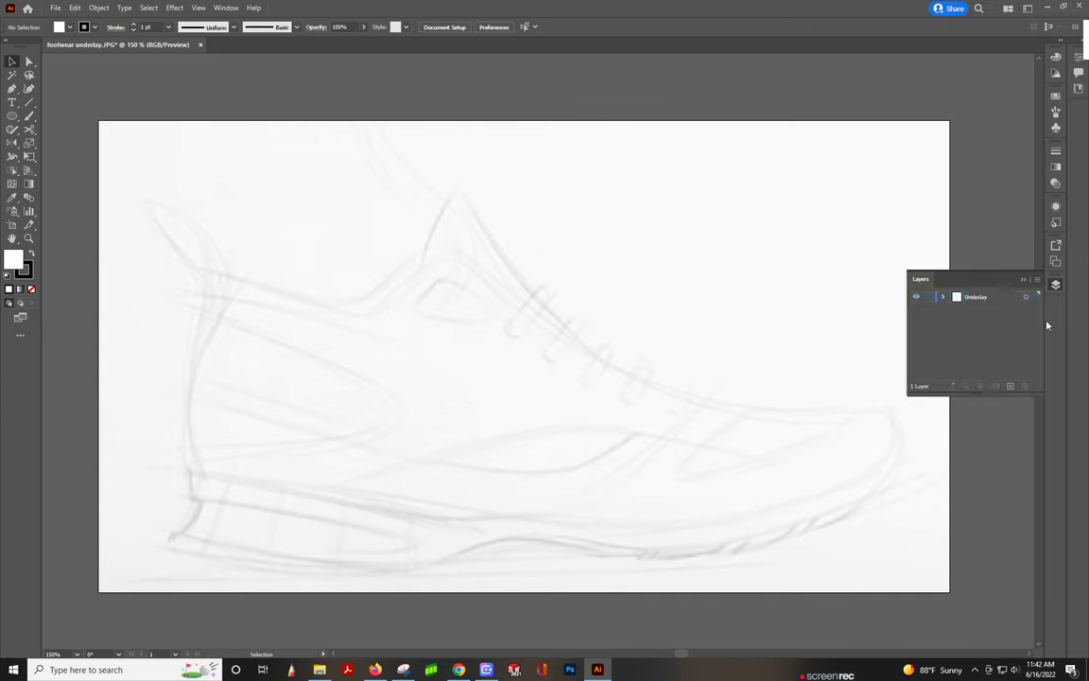
Add a new layer above Underlay and lock the Underlay layer.
{"action": "left_click", "coordinate": [1011, 386]}
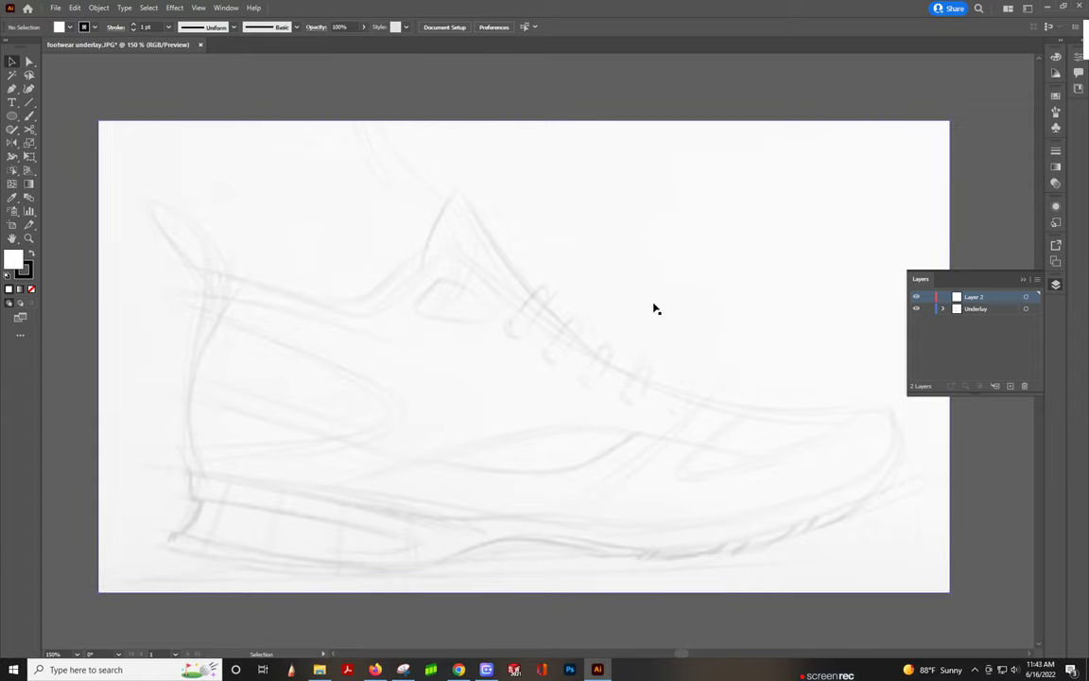
{"action": "mouse_move", "coordinate": [618, 307]}
{"action": "left_mouse_down"}
{"action": "mouse_move", "coordinate": [780, 292]}
{"action": "mouse_move", "coordinate": [626, 300]}
{"action": "mouse_move", "coordinate": [644, 307]}
{"action": "left_mouse_up"}
{"action": "left_click", "coordinate": [929, 309]}
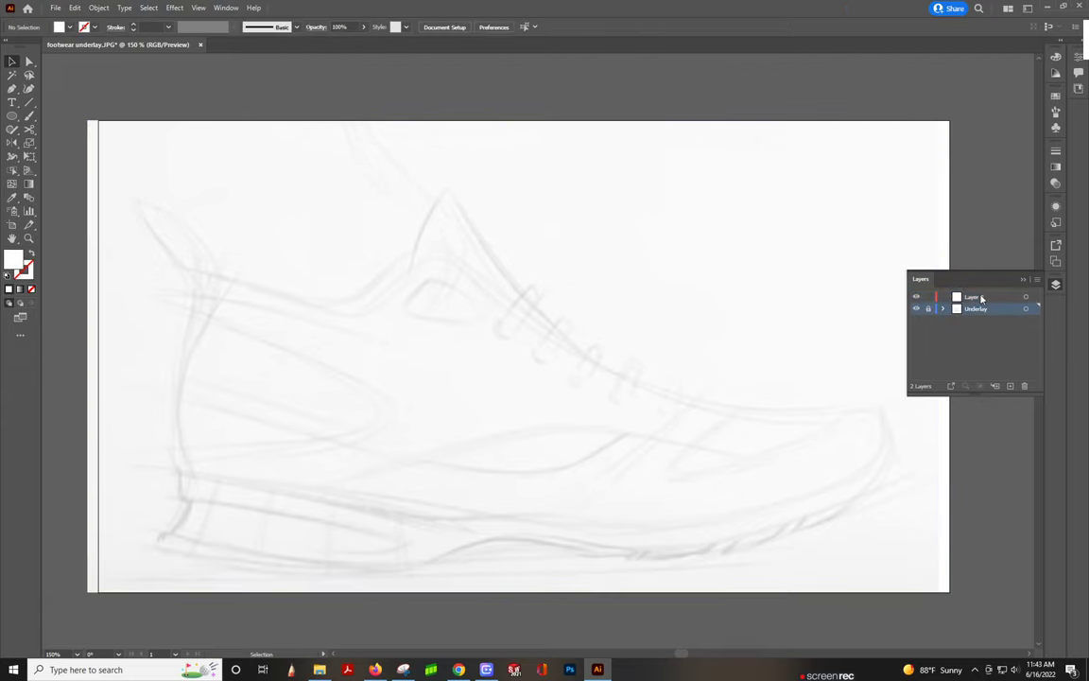
On the new layer, trace both edges of the heel pull tab with the Pen tool, using no fill.
{"action": "left_click", "coordinate": [981, 298]}
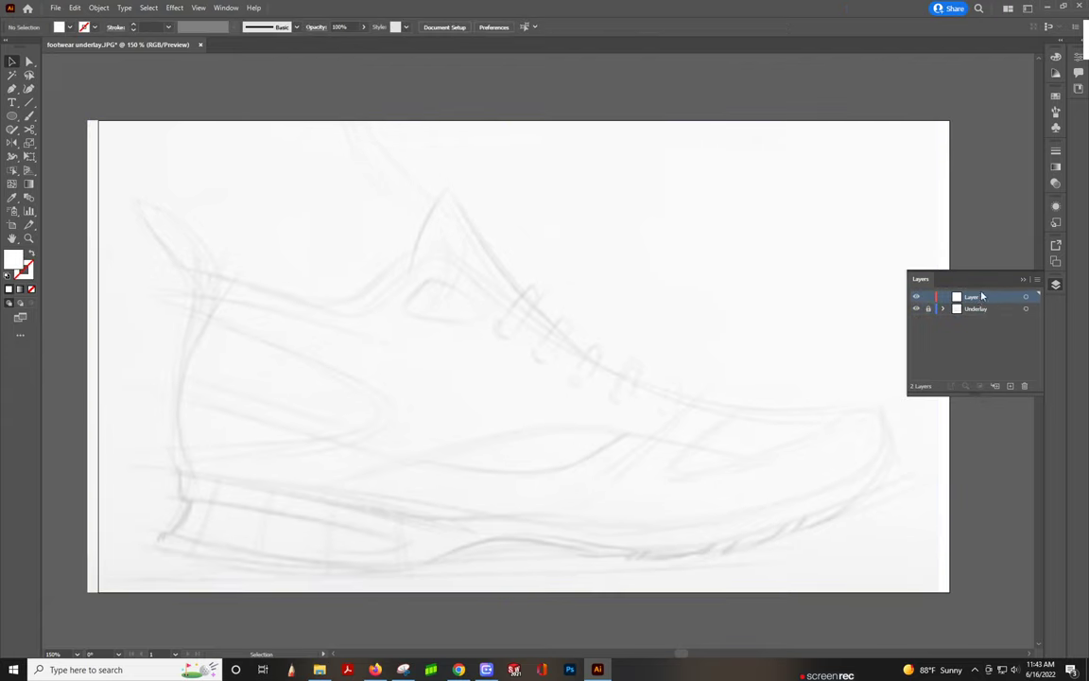
{"action": "left_click", "coordinate": [11, 88]}
{"action": "left_click", "coordinate": [217, 256]}
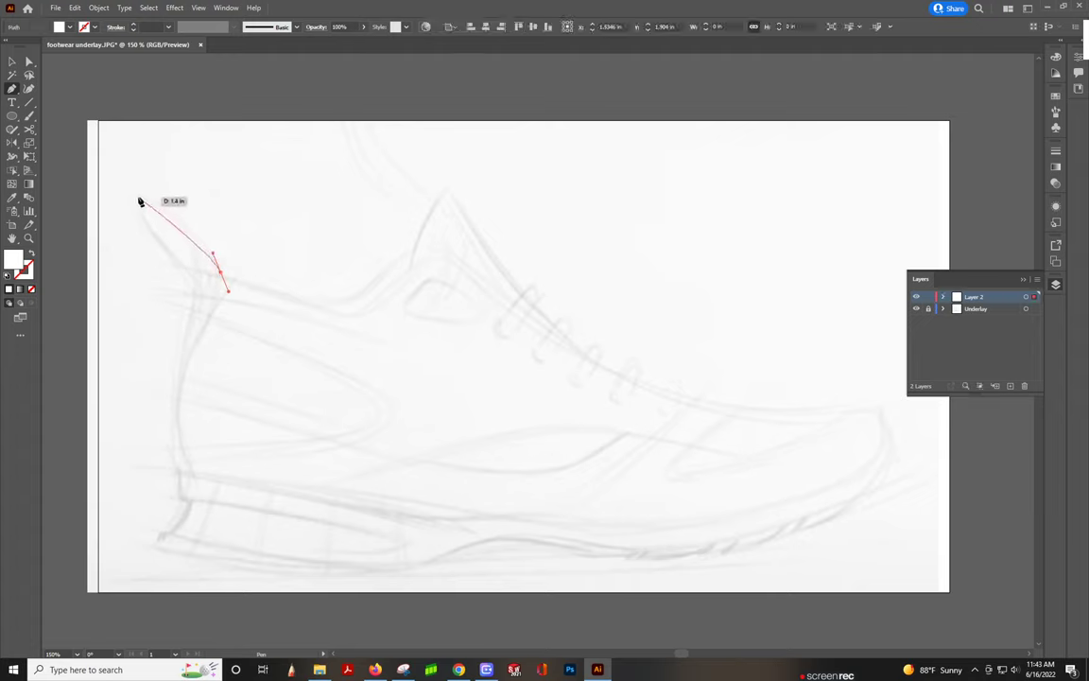
{"action": "left_click_drag", "start_coordinate": [138, 199], "coordinate": [30, 254]}
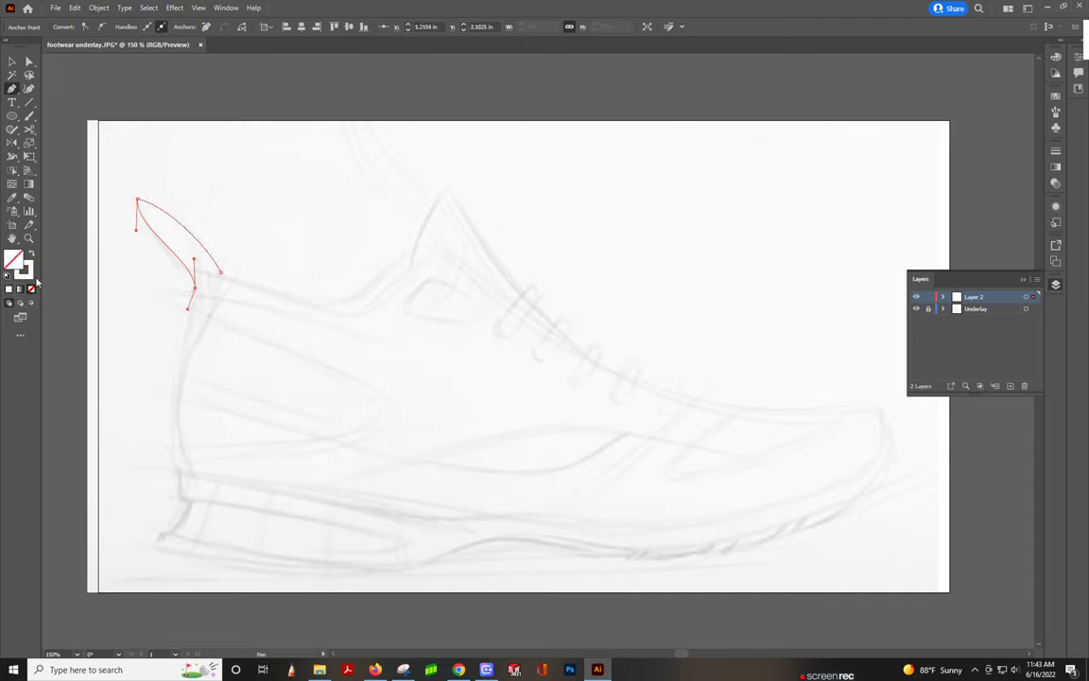
Set the traced path's stroke color to dark teal, hex 01363A.
{"action": "double_click", "coordinate": [27, 255]}
{"action": "type", "text": "01363A"}
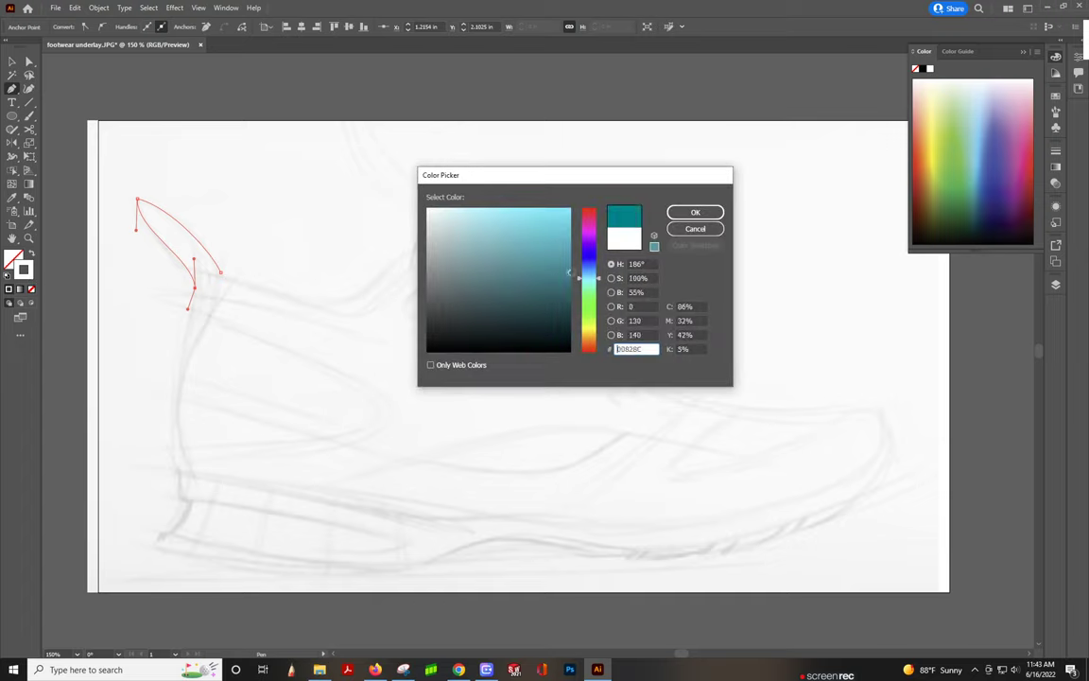
{"action": "left_click", "coordinate": [711, 215]}
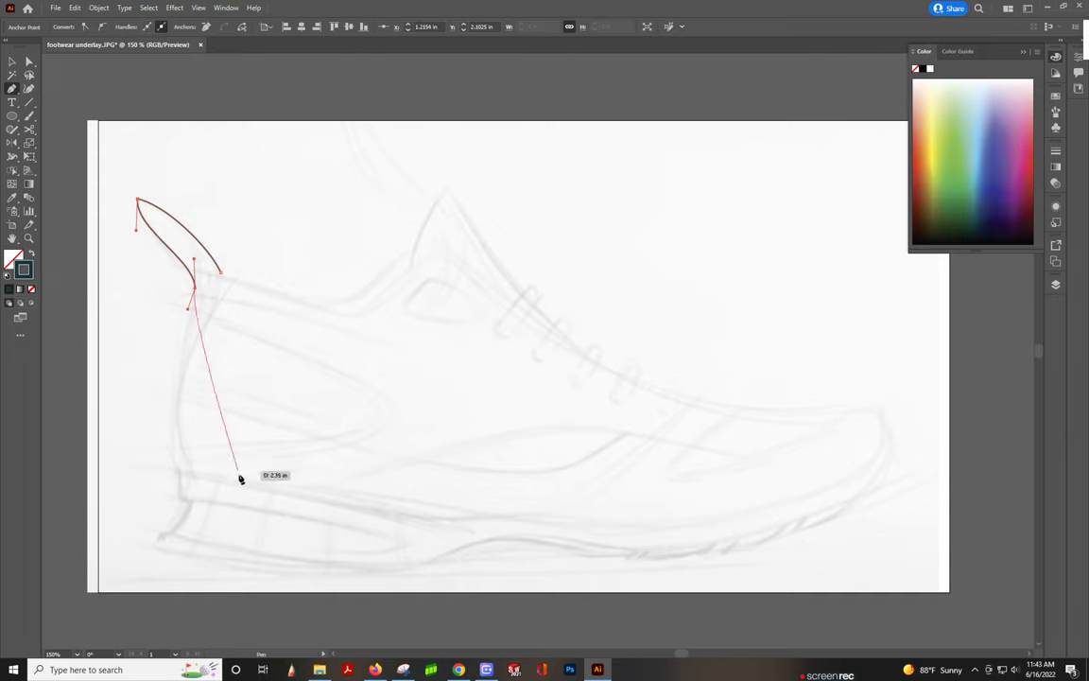
Continue the outline from the pull tab down the back of the heel and its notches to the sole's rear corner.
{"action": "left_click_drag", "start_coordinate": [186, 465], "coordinate": [210, 530]}
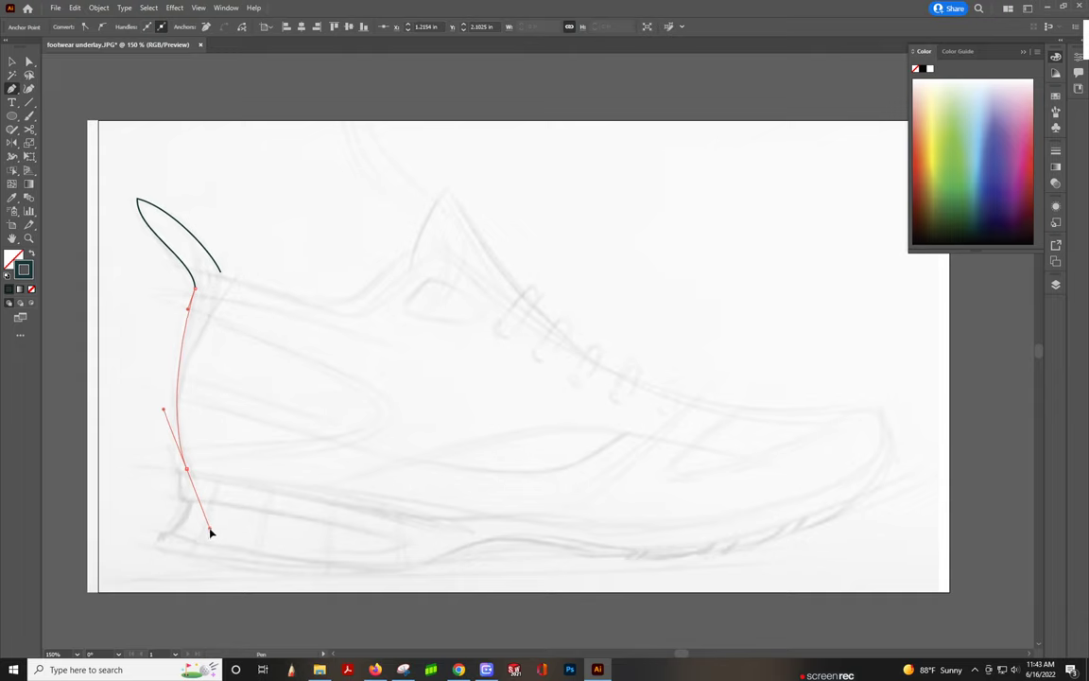
{"action": "left_click", "coordinate": [183, 466]}
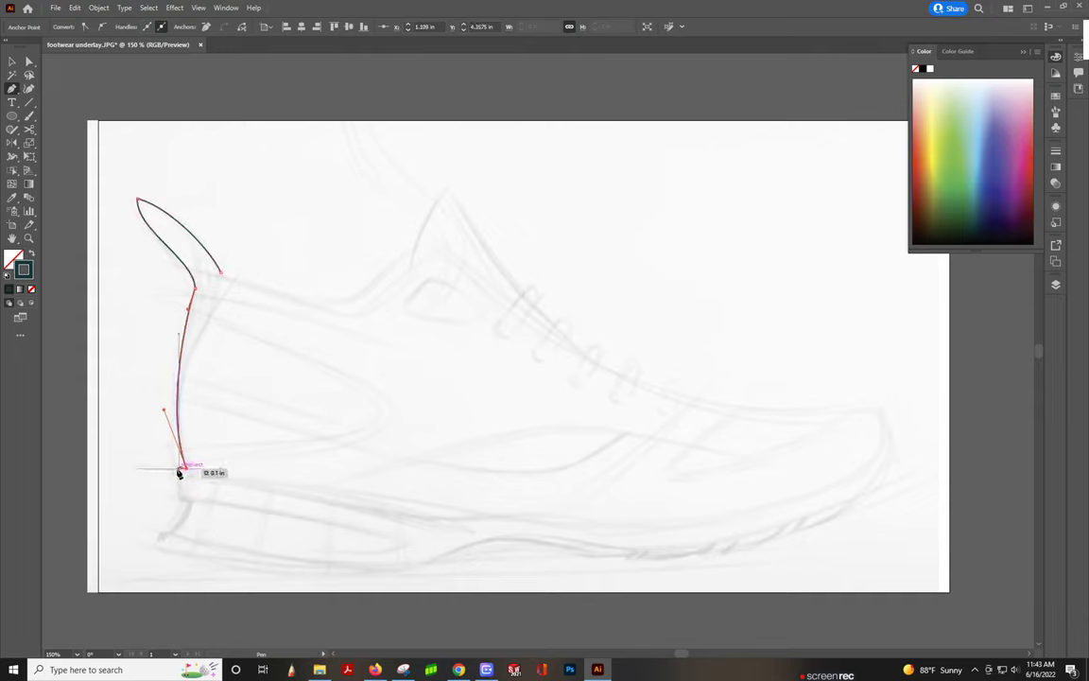
{"action": "left_click", "coordinate": [176, 469]}
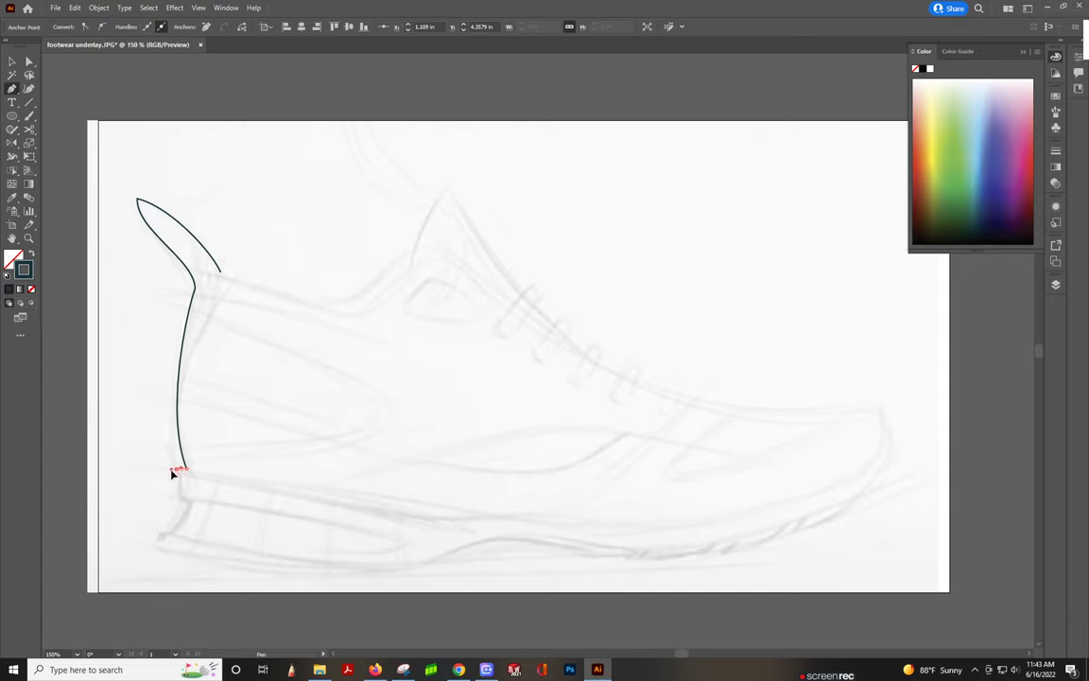
{"action": "left_click_drag", "start_coordinate": [177, 470], "coordinate": [162, 533]}
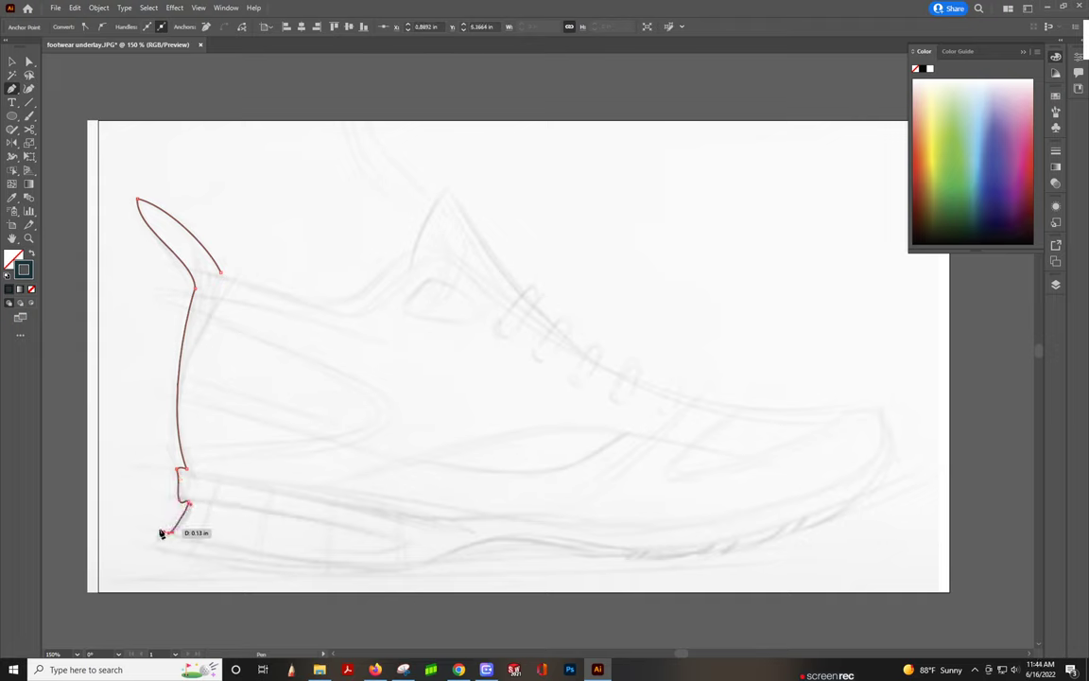
{"action": "left_click", "coordinate": [160, 529]}
{"action": "left_click", "coordinate": [158, 543]}
{"action": "left_click", "coordinate": [488, 670]}
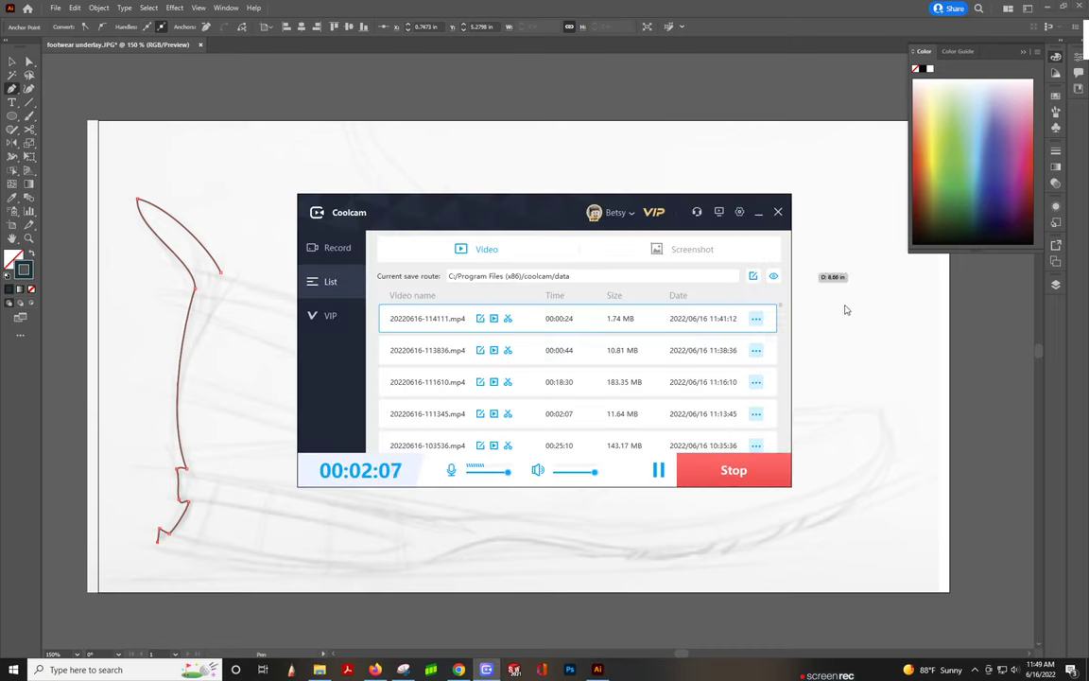
{"action": "left_click", "coordinate": [760, 217]}
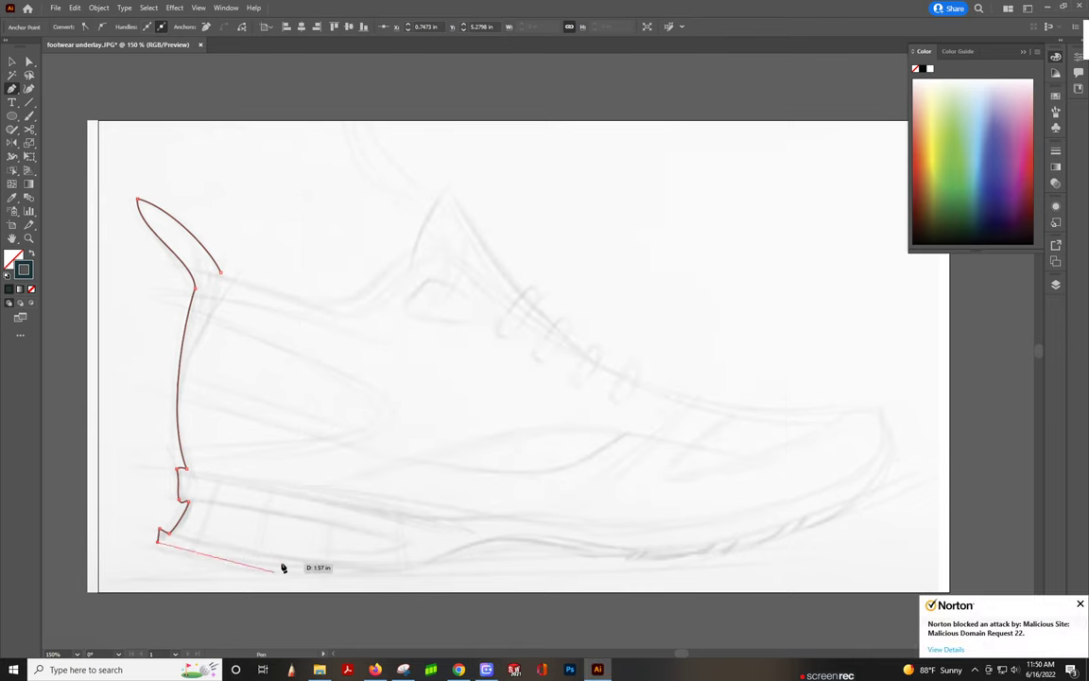
Trace the curved underside of the sole from the heel forward and around the toe to the top of the toe box.
{"action": "left_click_drag", "start_coordinate": [290, 573], "coordinate": [365, 578]}
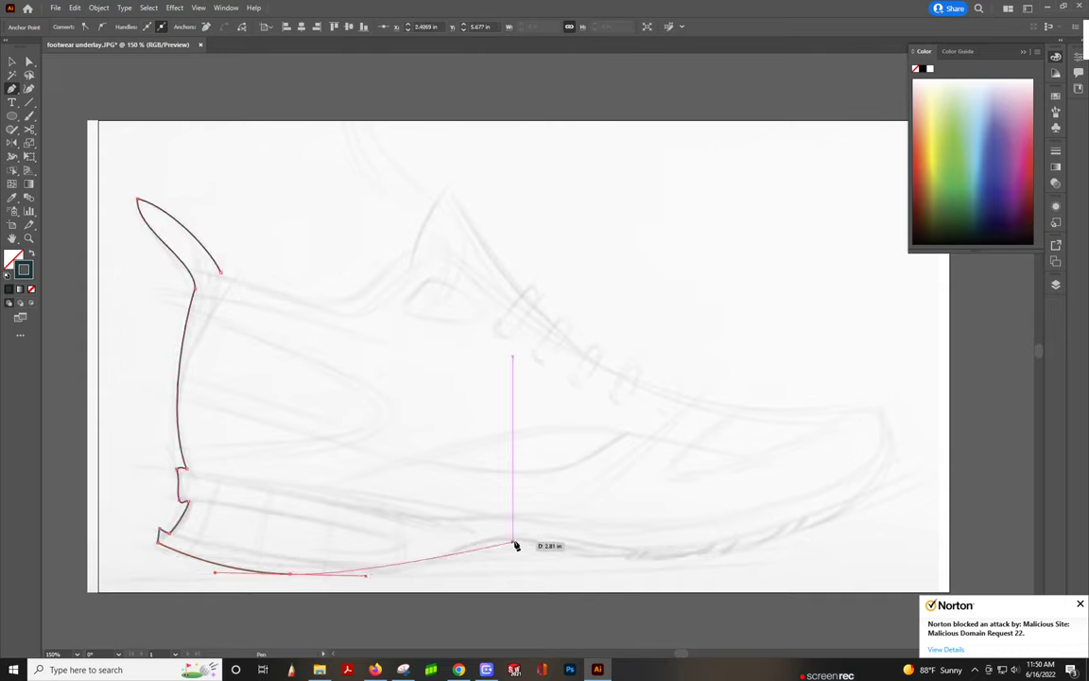
{"action": "left_click_drag", "start_coordinate": [502, 540], "coordinate": [559, 543]}
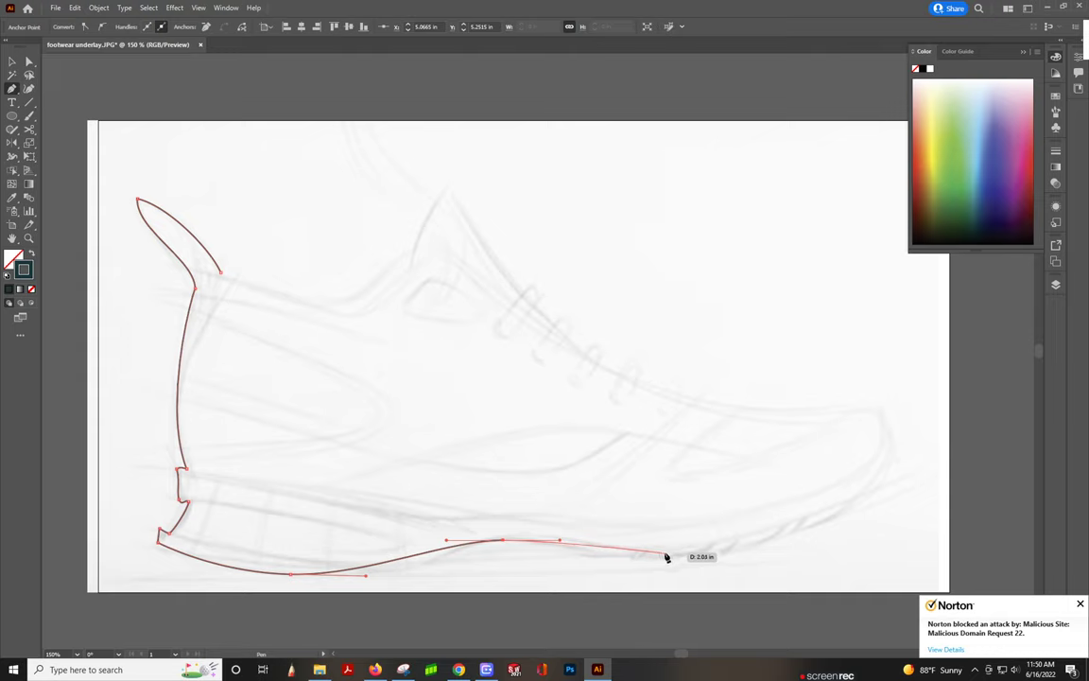
{"action": "left_click_drag", "start_coordinate": [669, 549], "coordinate": [743, 543]}
{"action": "left_click_drag", "start_coordinate": [861, 496], "coordinate": [832, 410]}
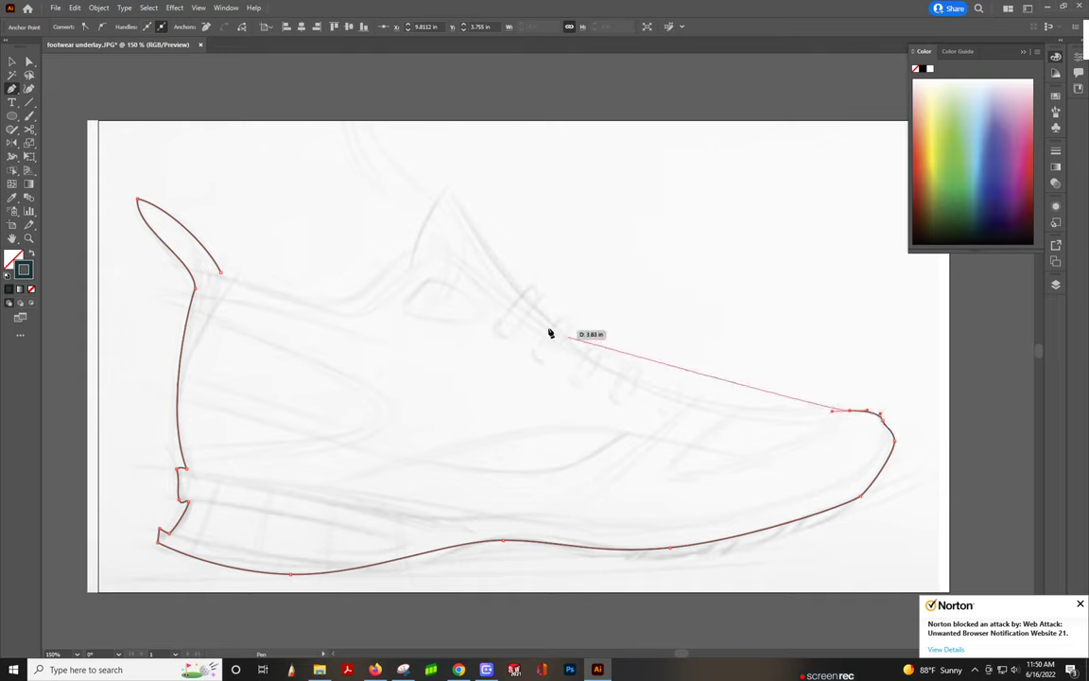
Continue the outline up the instep, over the tongue's peak and back along the collar to the heel pull tab.
{"action": "left_click_drag", "start_coordinate": [612, 375], "coordinate": [531, 308]}
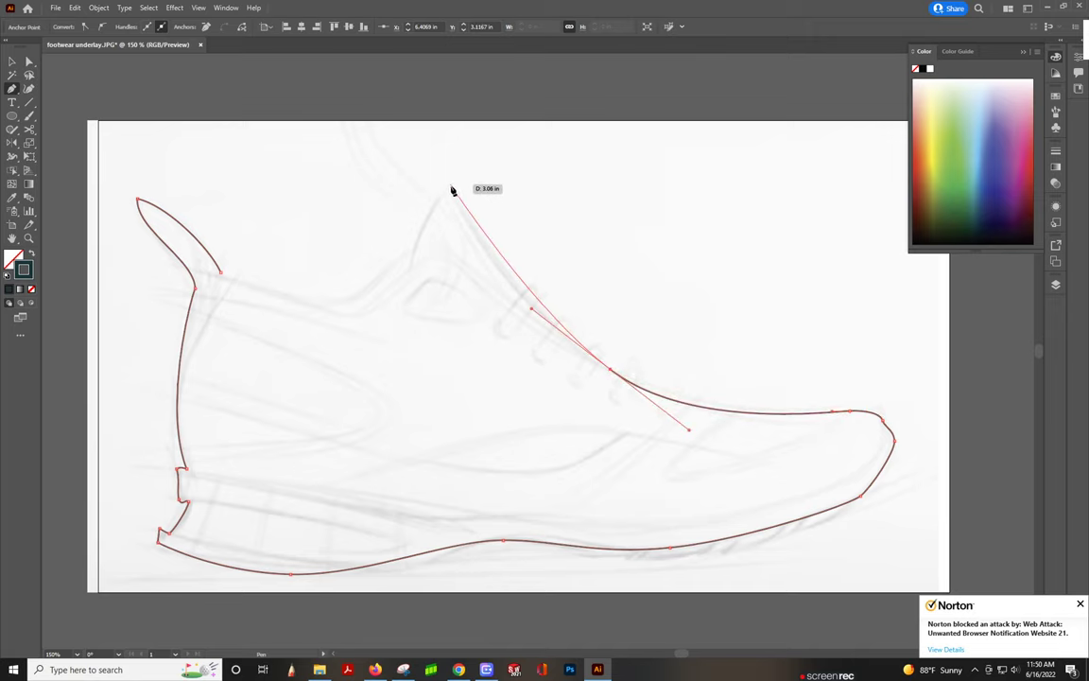
{"action": "left_click_drag", "start_coordinate": [451, 189], "coordinate": [430, 168]}
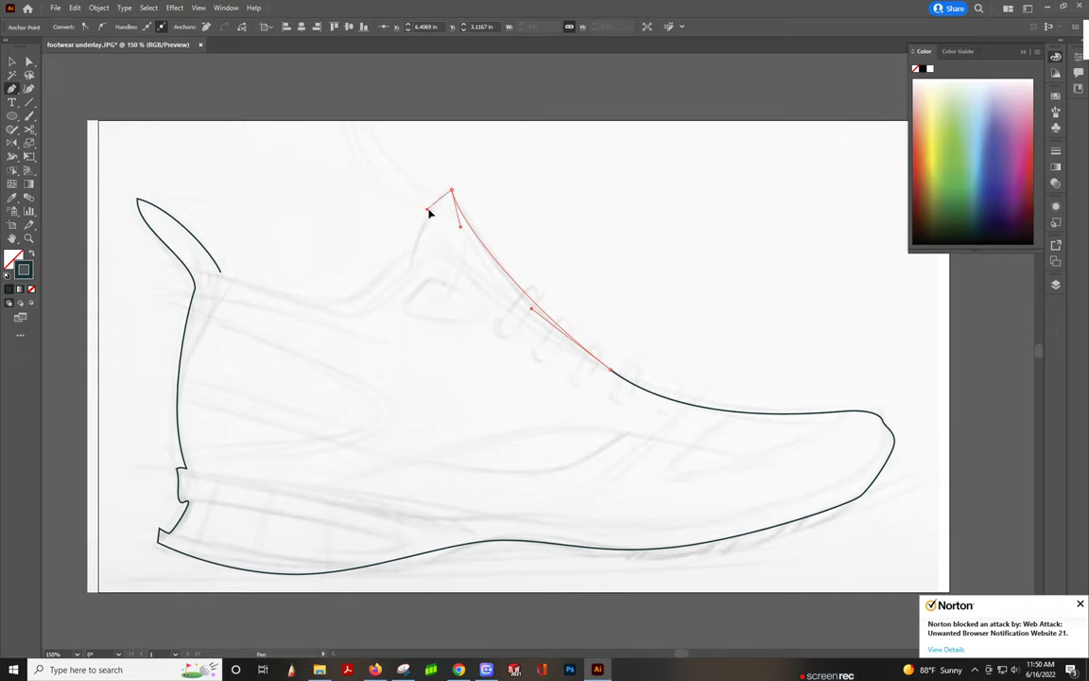
{"action": "left_click_drag", "start_coordinate": [429, 217], "coordinate": [429, 217]}
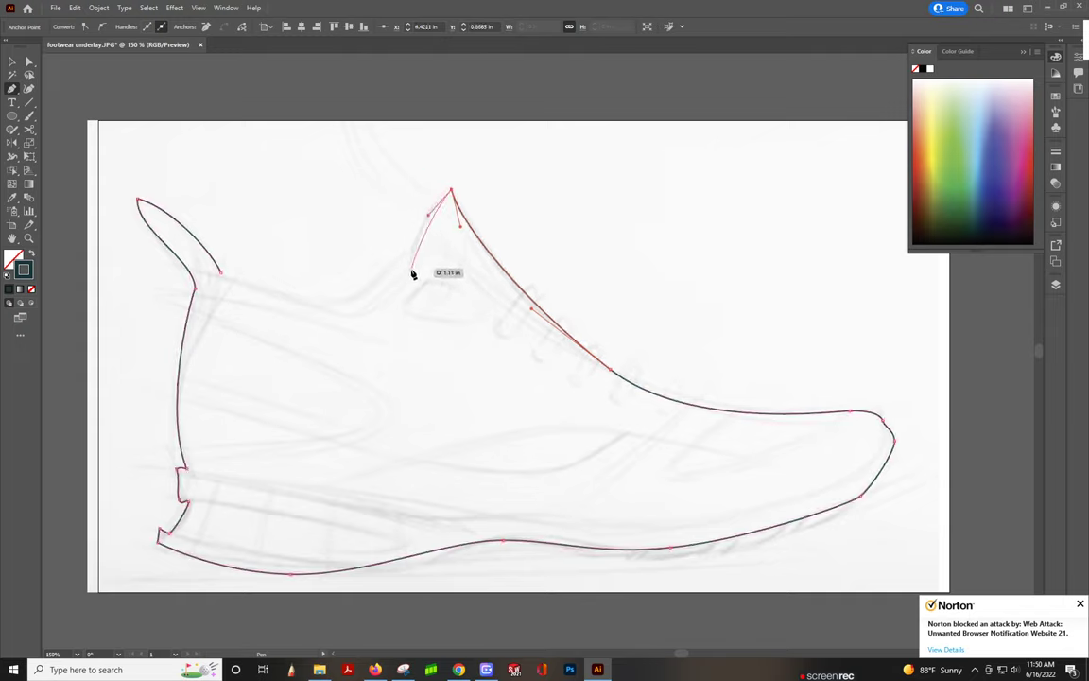
{"action": "left_click_drag", "start_coordinate": [396, 284], "coordinate": [396, 282]}
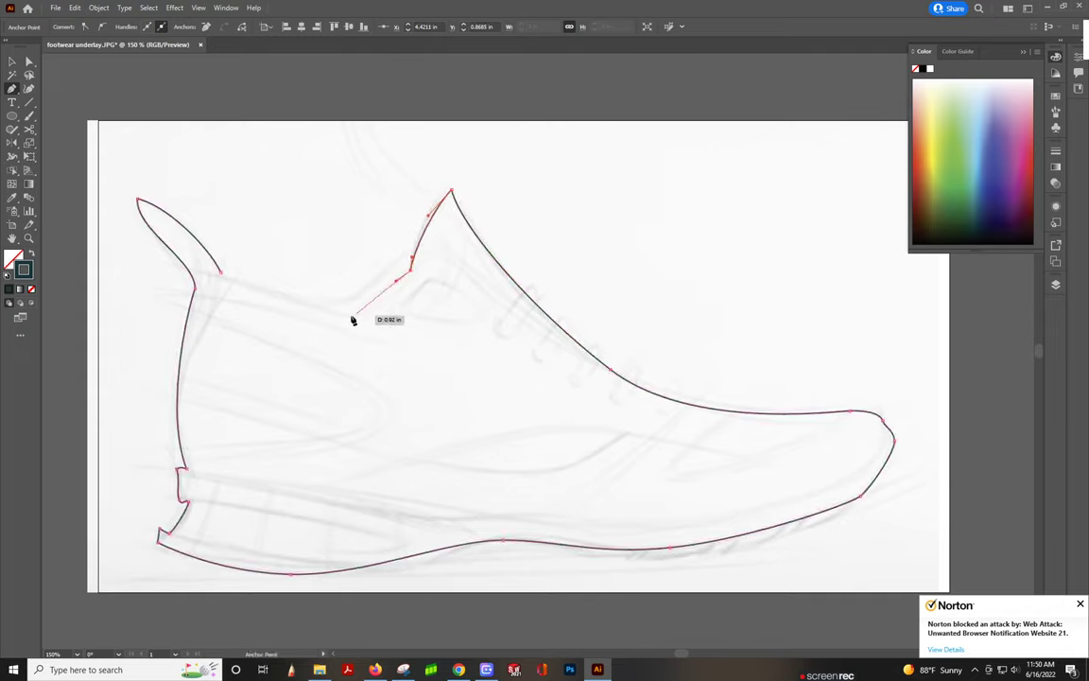
{"action": "left_click_drag", "start_coordinate": [348, 312], "coordinate": [195, 271]}
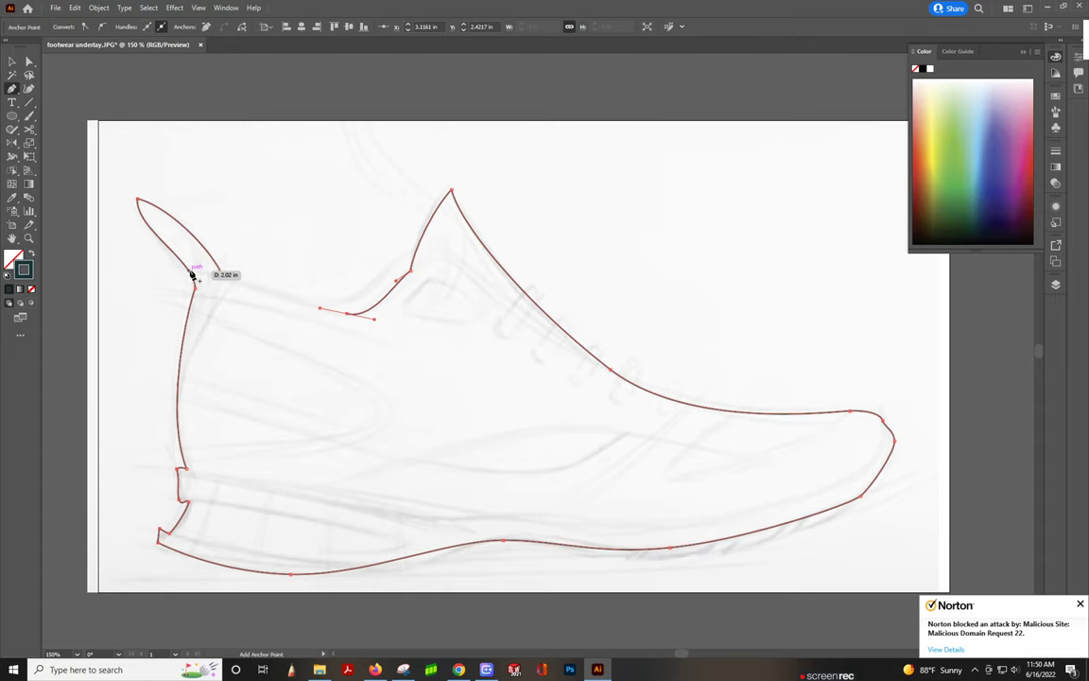
{"action": "left_click_drag", "start_coordinate": [195, 266], "coordinate": [161, 268]}
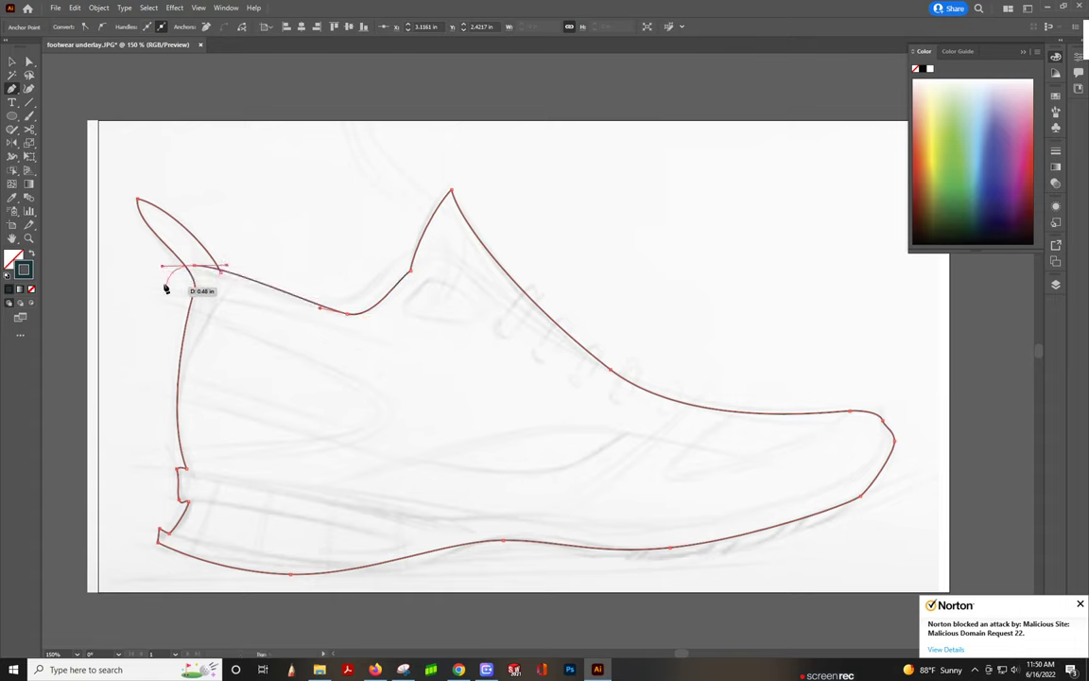
Move the outline's end anchor at the base of the pull tab onto the heel edge and adjust its direction handle.
{"action": "key", "text": "a"}
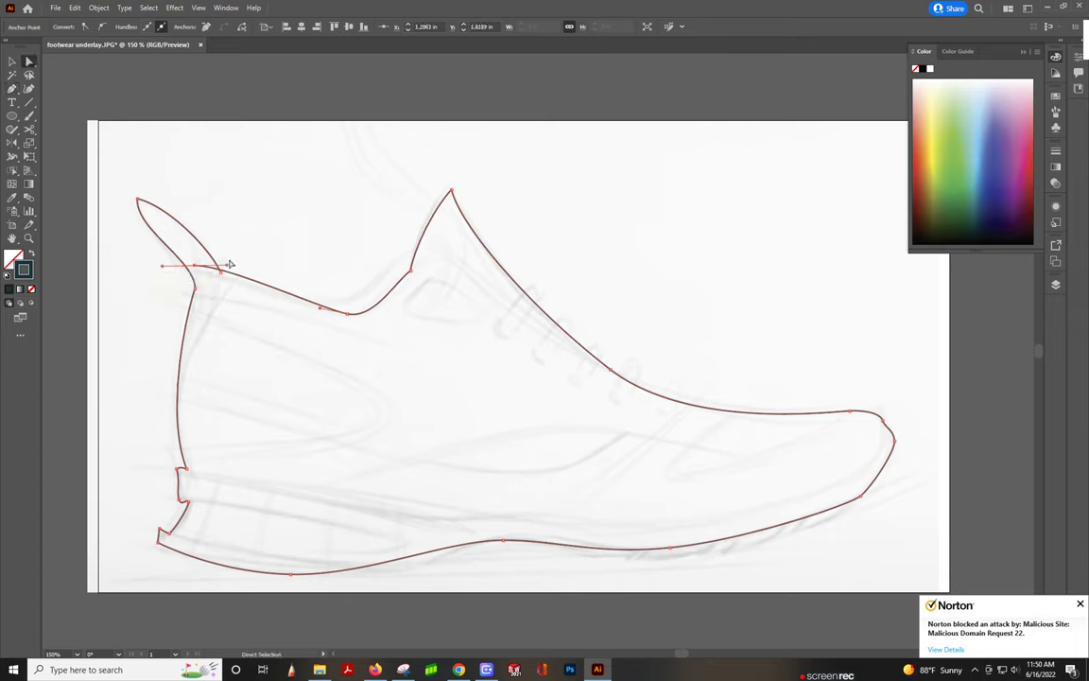
{"action": "key", "text": "ctrl+shift+a"}
{"action": "left_click", "coordinate": [195, 266]}
{"action": "left_click_drag", "start_coordinate": [196, 270], "coordinate": [229, 268]}
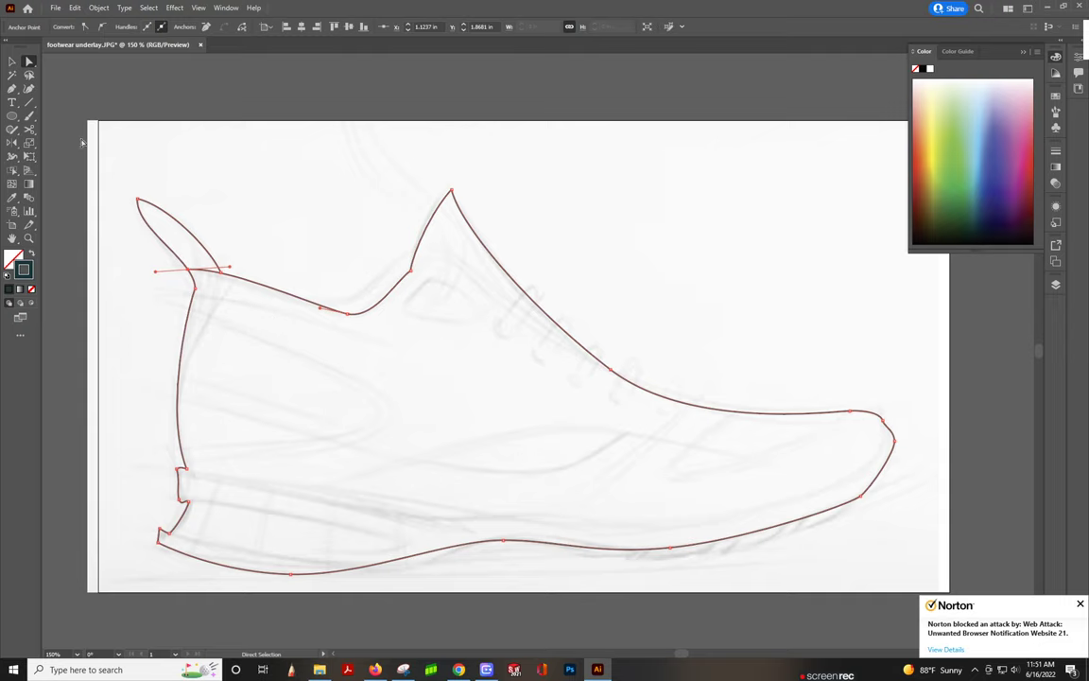
Draw a curved line for the far side of the collar, from the collar's dip up to the tongue's rear edge.
{"action": "left_click", "coordinate": [11, 87]}
{"action": "left_click", "coordinate": [310, 295], "text": "ctrl"}
{"action": "left_click_drag", "start_coordinate": [310, 296], "coordinate": [356, 297]}
{"action": "left_click_drag", "start_coordinate": [418, 244], "coordinate": [444, 237]}
{"action": "key", "text": "Escape"}
{"action": "left_click", "coordinate": [356, 231]}
Move the rear end of the far-side collar curve so it meets the outline's collar line.
{"action": "key", "text": "a"}
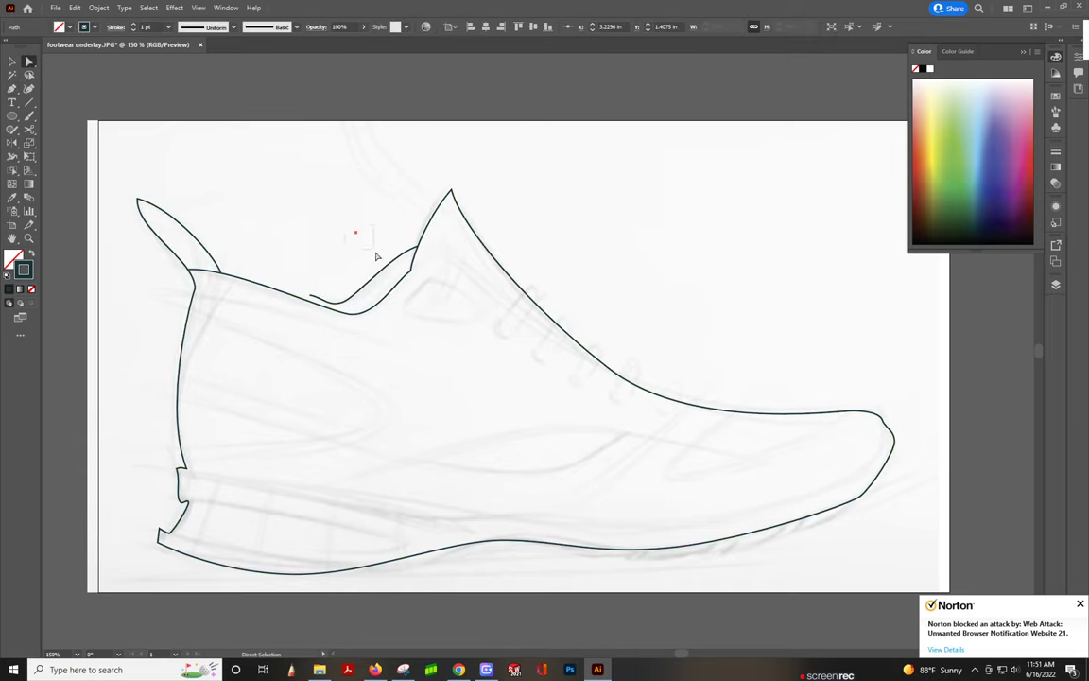
{"action": "left_click", "coordinate": [311, 297]}
{"action": "left_click_drag", "start_coordinate": [304, 301], "coordinate": [308, 301]}
{"action": "left_click", "coordinate": [334, 291]}
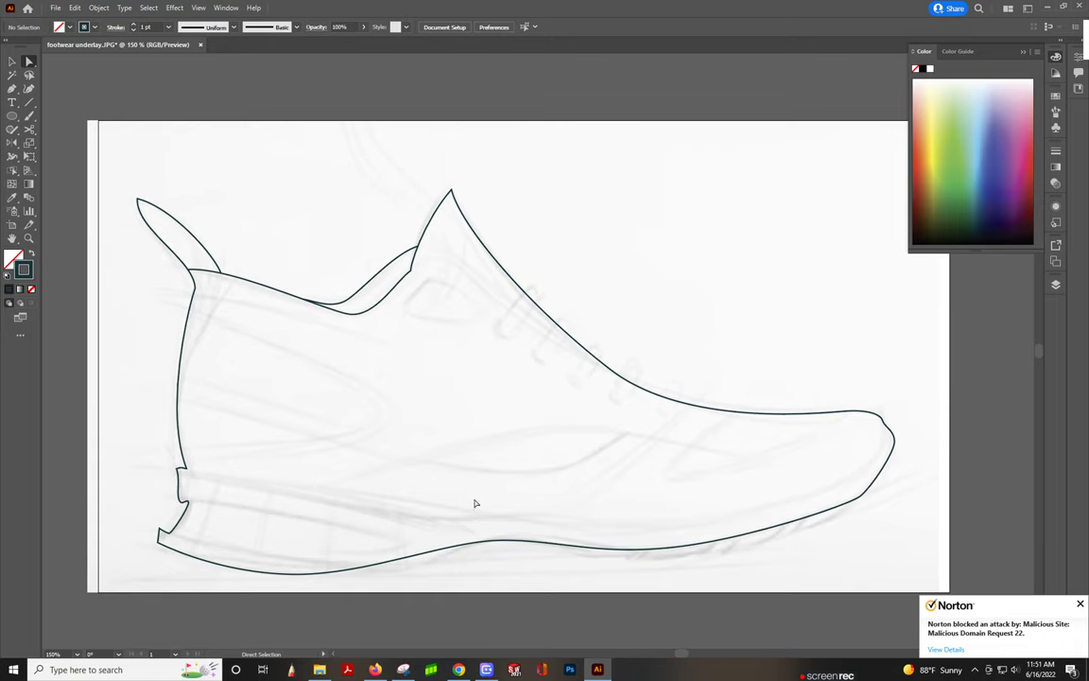
Reshape the sole's underside by shifting the heel's lowest anchor forward, lengthening its handles, and moving the lower toe anchor forward into a rounder curve.
{"action": "left_click", "coordinate": [314, 573]}
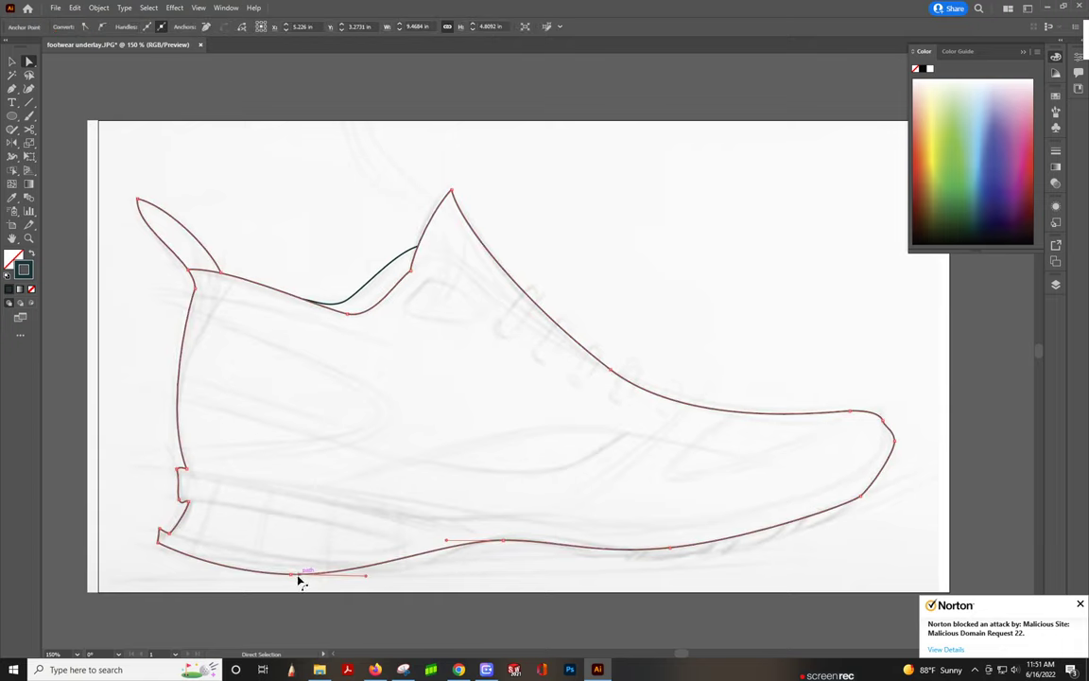
{"action": "left_click_drag", "start_coordinate": [290, 574], "coordinate": [332, 573]}
{"action": "left_click_drag", "start_coordinate": [258, 571], "coordinate": [218, 572]}
{"action": "left_click_drag", "start_coordinate": [408, 574], "coordinate": [443, 578]}
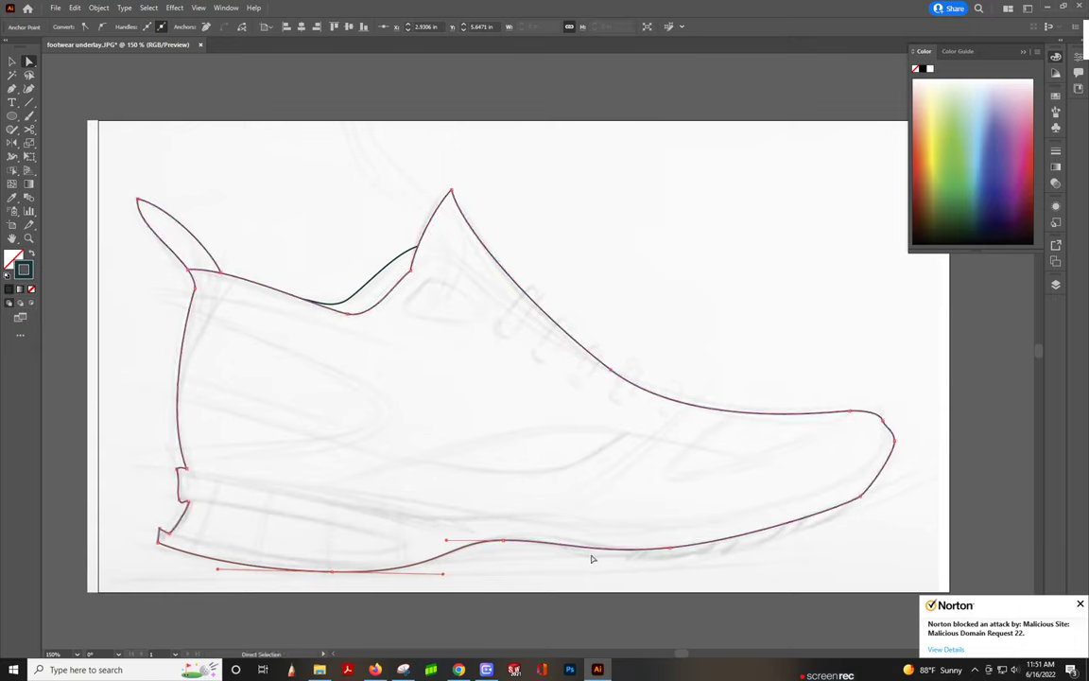
{"action": "left_click", "coordinate": [860, 500]}
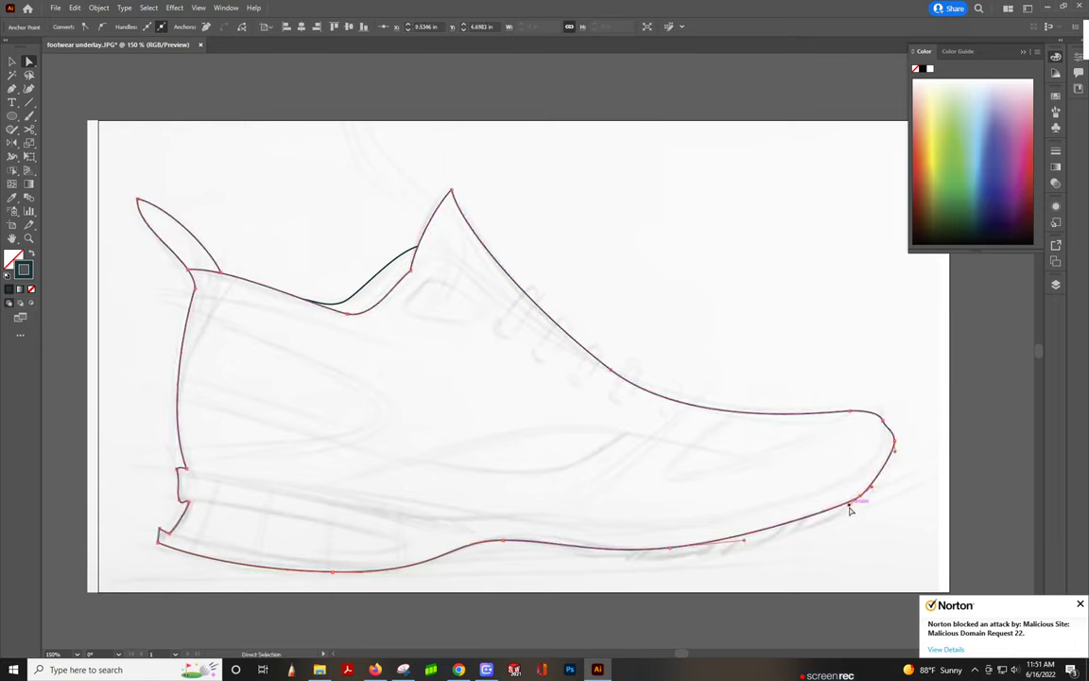
{"action": "left_click_drag", "start_coordinate": [850, 511], "coordinate": [873, 501]}
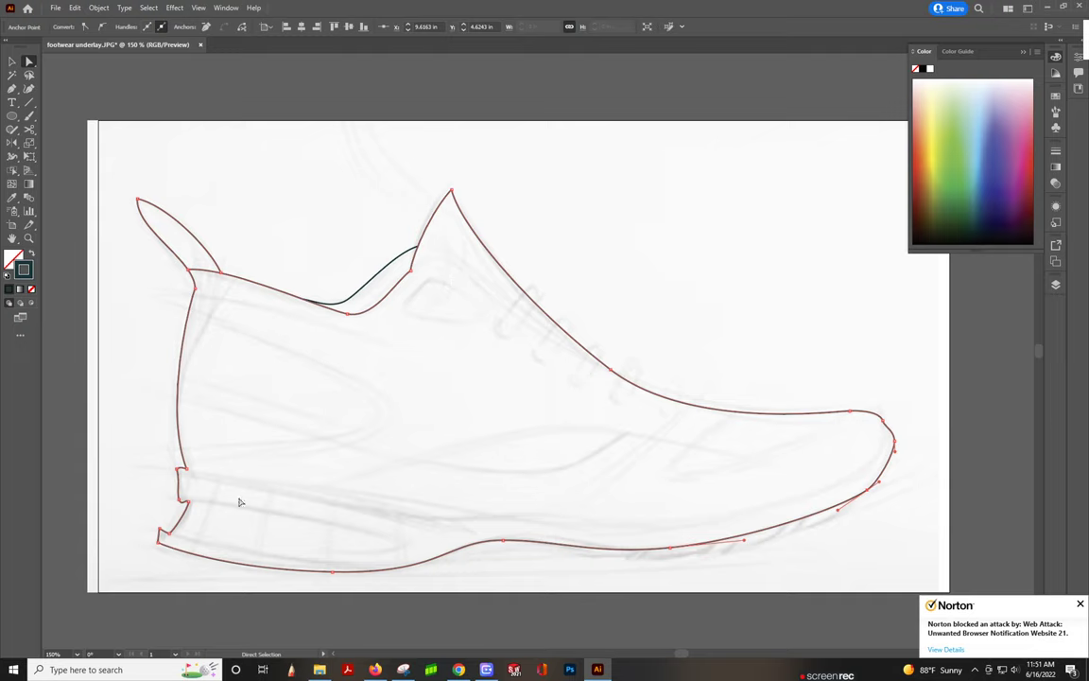
Trace the tapered heel insert in the sole, running forward to a point and back to the heel notch, and align its upper end.
{"action": "left_click", "coordinate": [11, 88]}
{"action": "left_click_drag", "start_coordinate": [174, 537], "coordinate": [184, 537]}
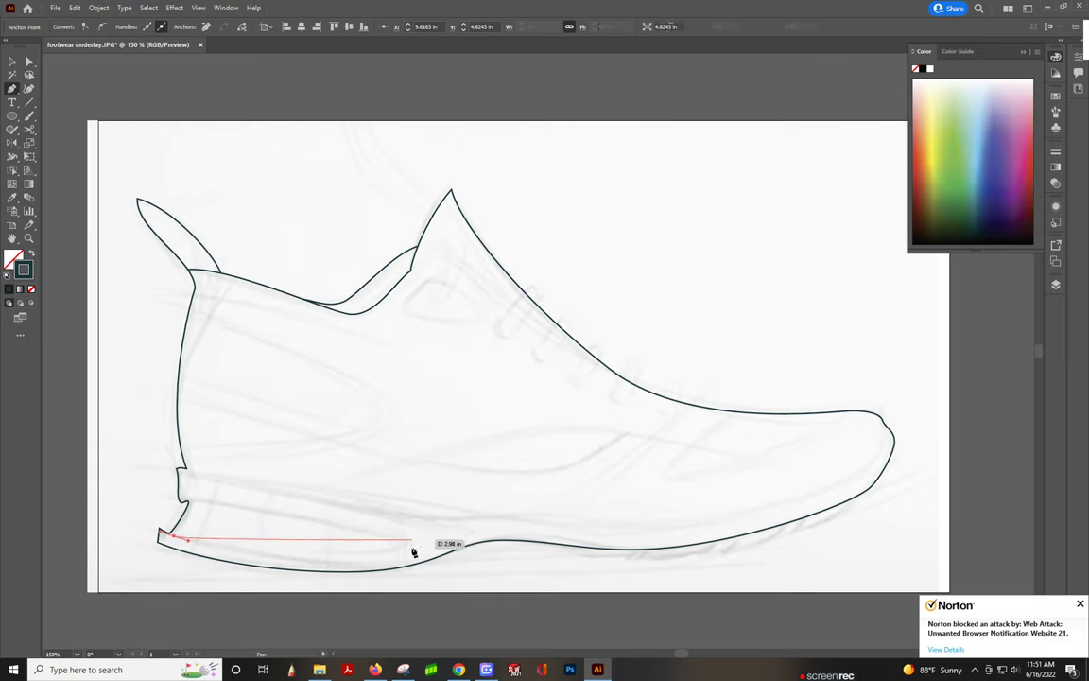
{"action": "left_click_drag", "start_coordinate": [408, 544], "coordinate": [469, 520]}
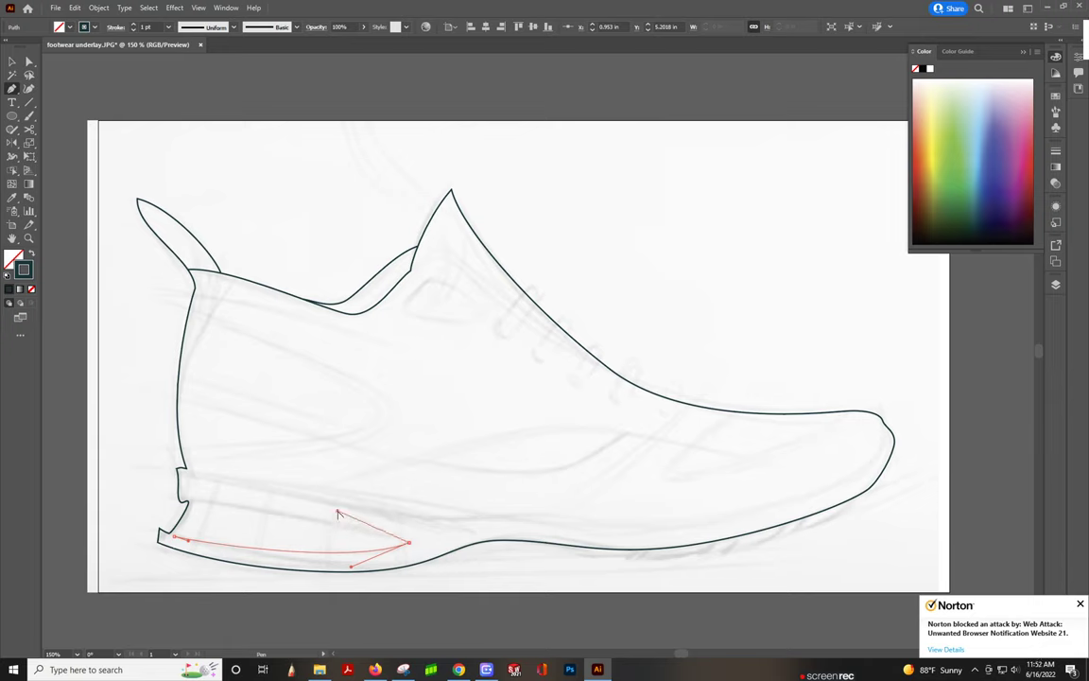
{"action": "left_click_drag", "start_coordinate": [201, 502], "coordinate": [174, 505]}
{"action": "key", "text": "a"}
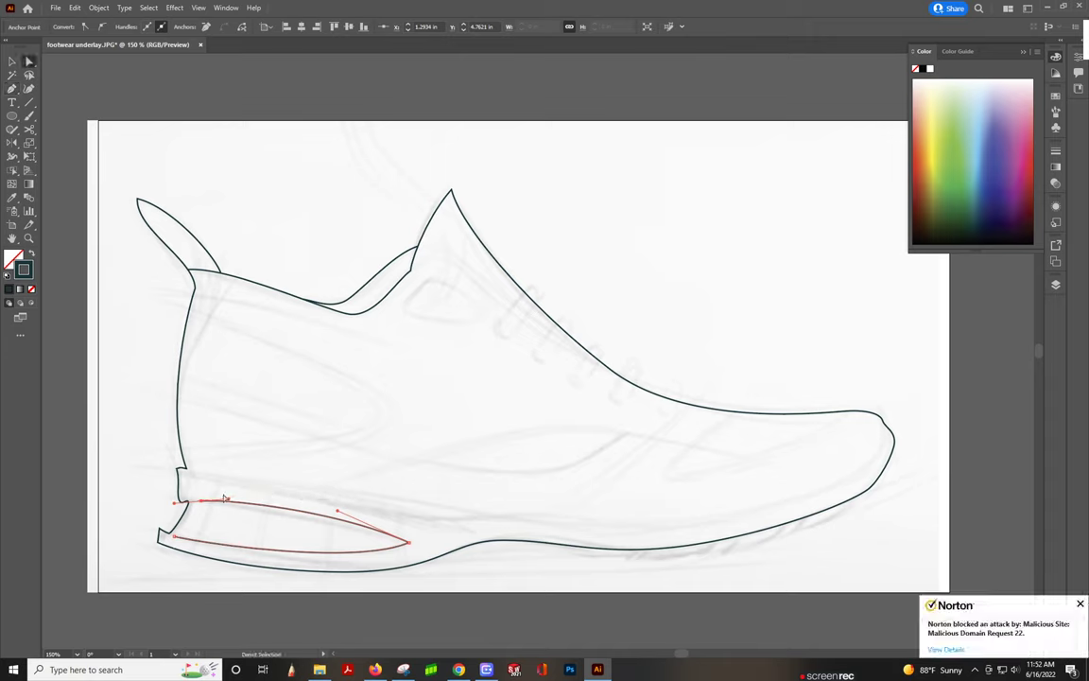
{"action": "left_click_drag", "start_coordinate": [203, 504], "coordinate": [222, 502]}
{"action": "left_click", "coordinate": [504, 490]}
Trace the line between midsole and upper from the heel notch along the sole and around the toe.
{"action": "left_click", "coordinate": [11, 88]}
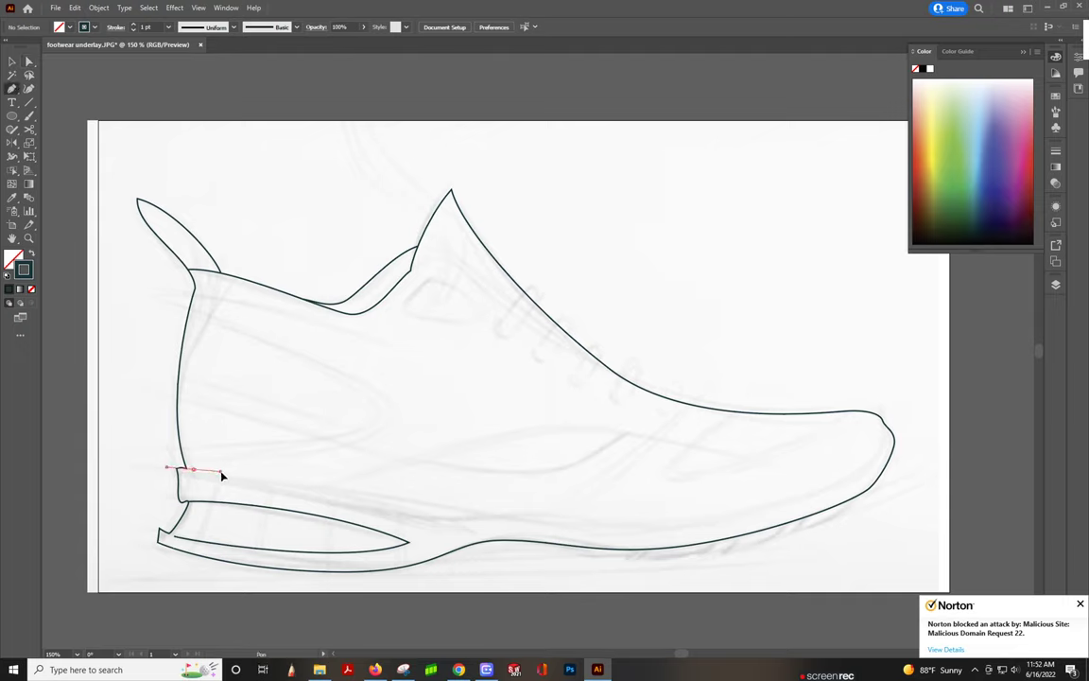
{"action": "left_click_drag", "start_coordinate": [417, 518], "coordinate": [428, 522]}
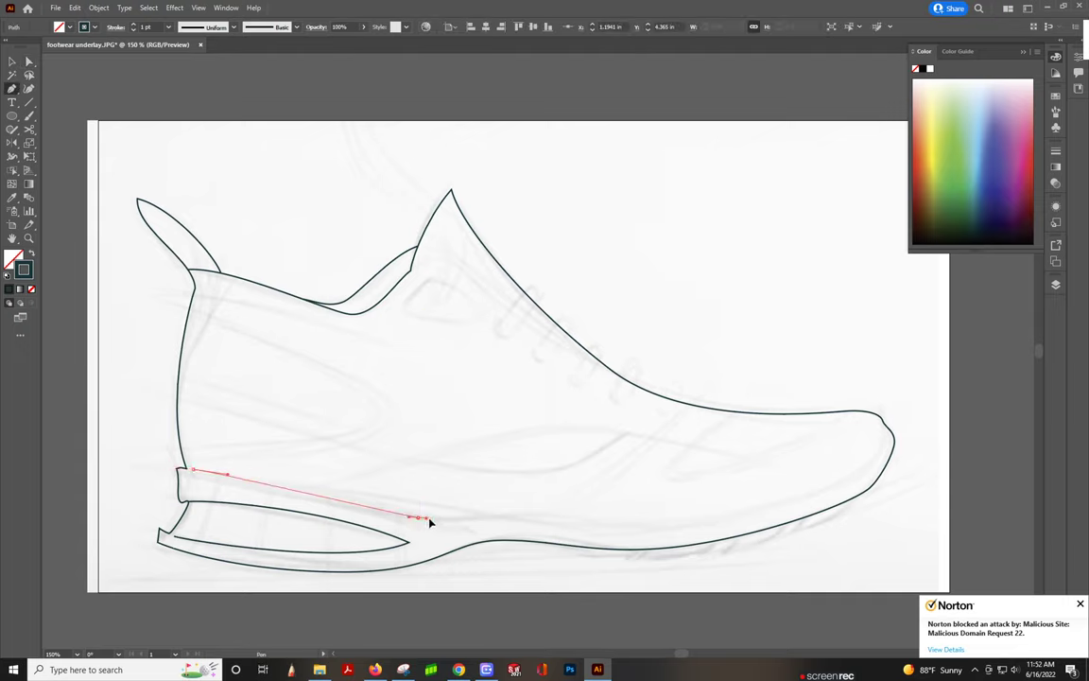
{"action": "left_click_drag", "start_coordinate": [523, 517], "coordinate": [667, 533]}
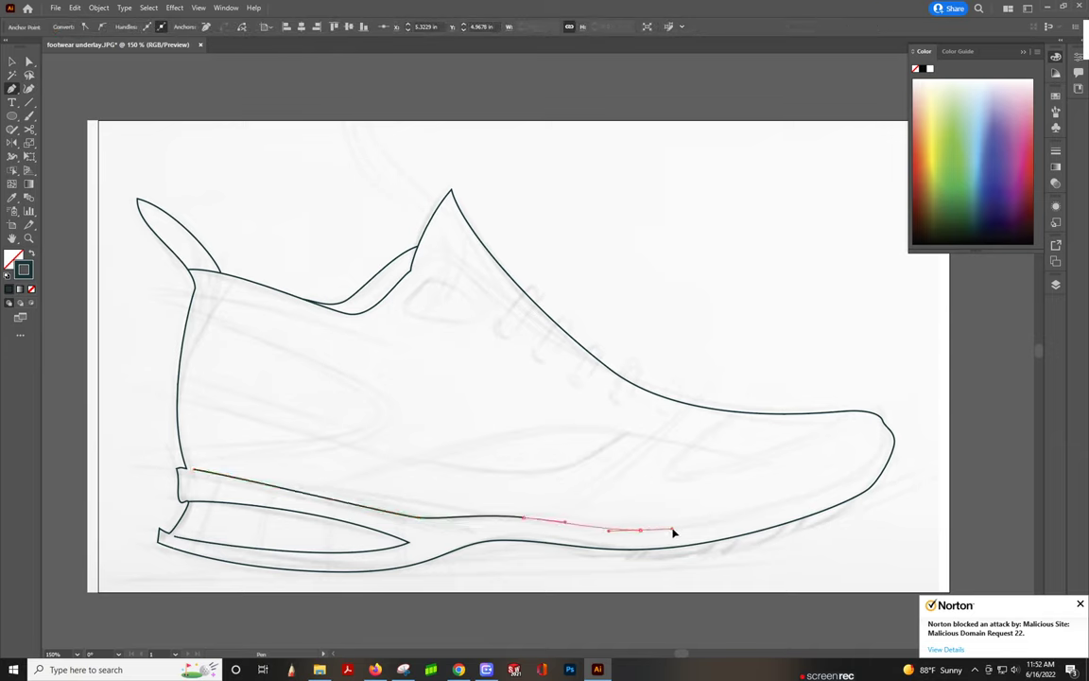
{"action": "left_click_drag", "start_coordinate": [836, 485], "coordinate": [882, 419]}
{"action": "key", "text": "Escape"}
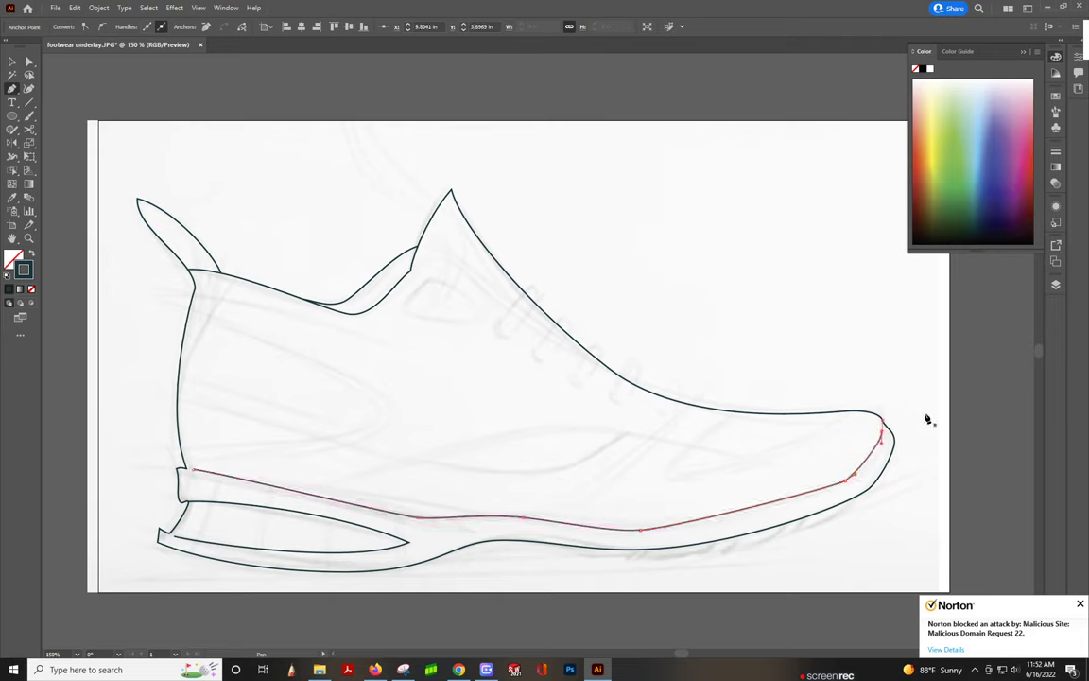
Smooth the midsole line's curve around the toe and snap its rear end to the heel notch.
{"action": "key", "text": "a"}
{"action": "left_click", "coordinate": [915, 391]}
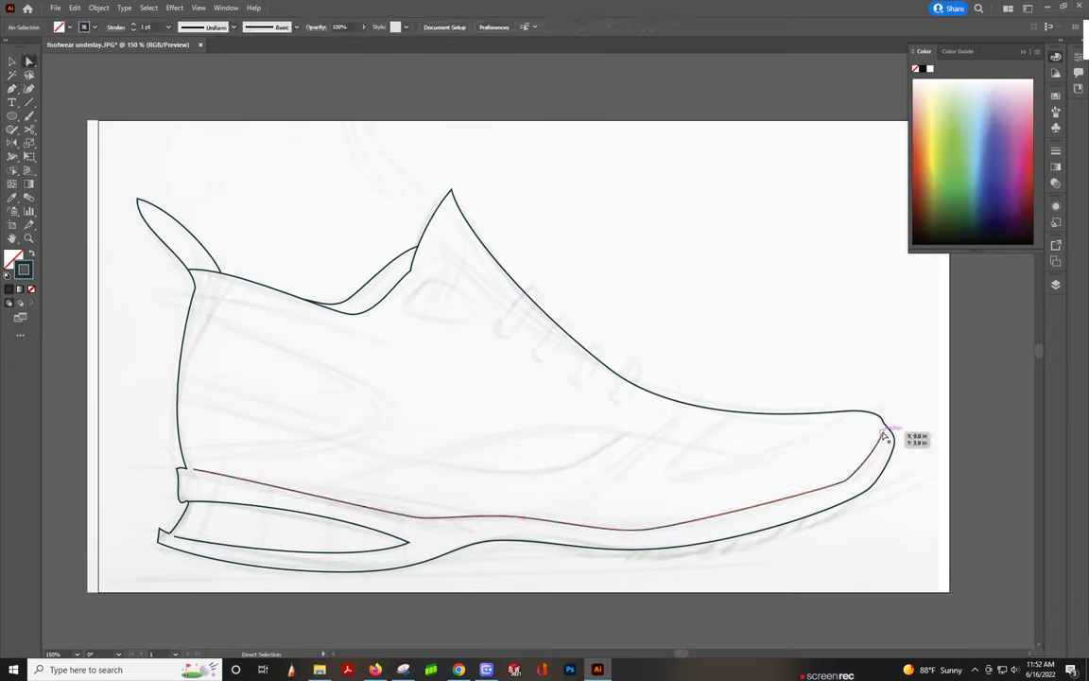
{"action": "left_click_drag", "start_coordinate": [882, 433], "coordinate": [777, 517]}
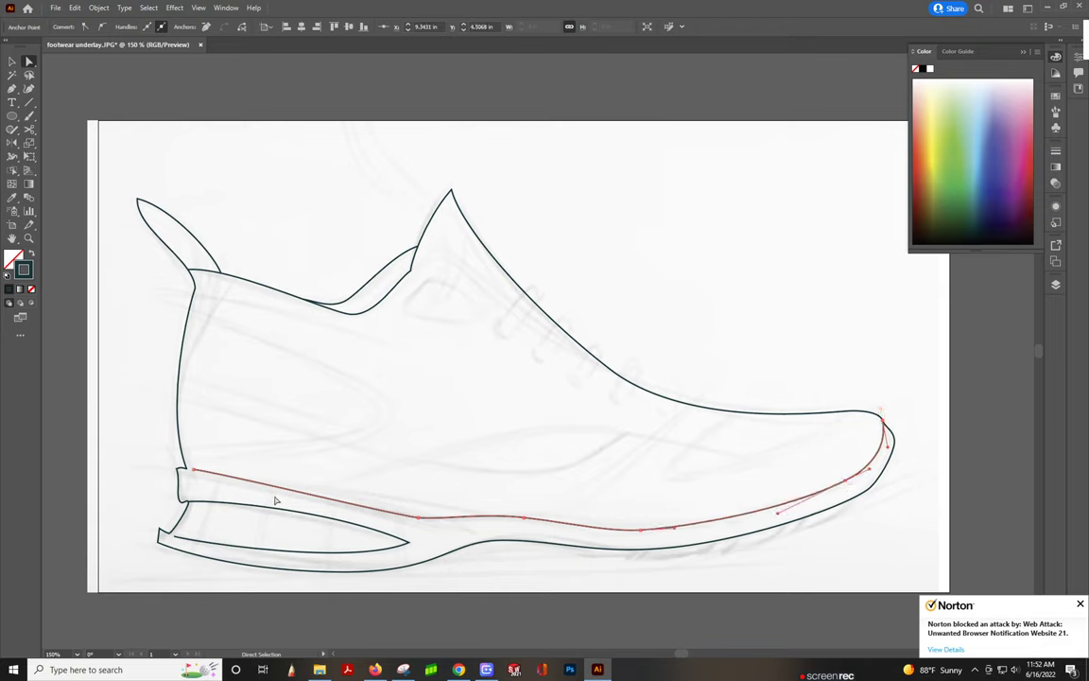
{"action": "left_click_drag", "start_coordinate": [192, 469], "coordinate": [186, 471]}
{"action": "left_click", "coordinate": [424, 469]}
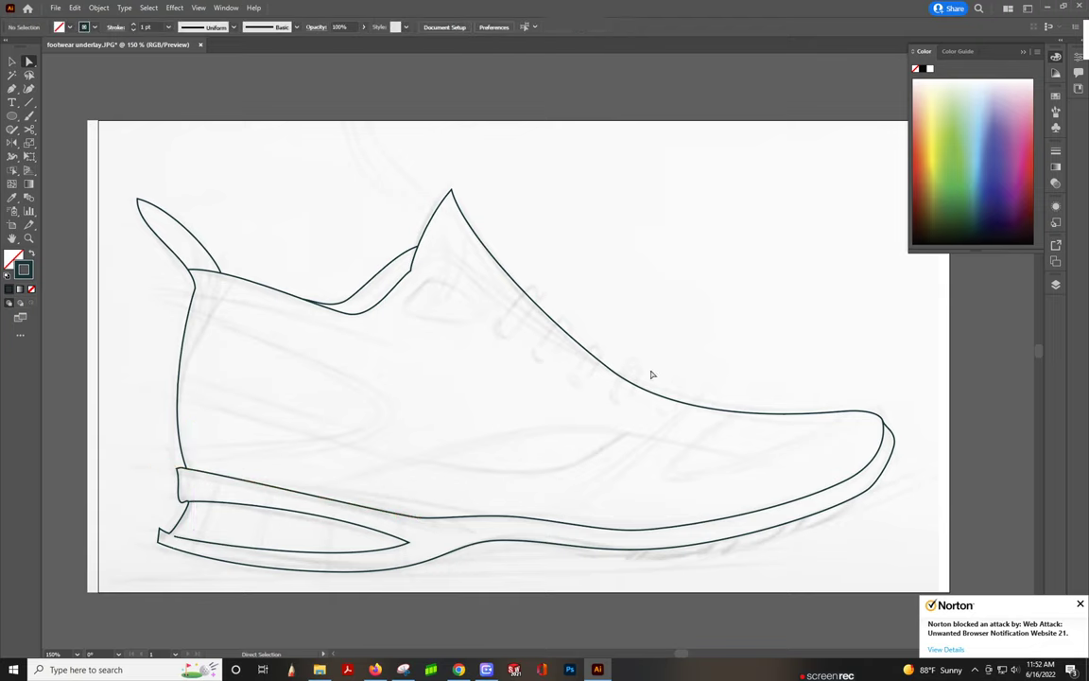
Trace the collar panel seam from the heel below the pull tab forward and up to the instep edge.
{"action": "left_click", "coordinate": [11, 90]}
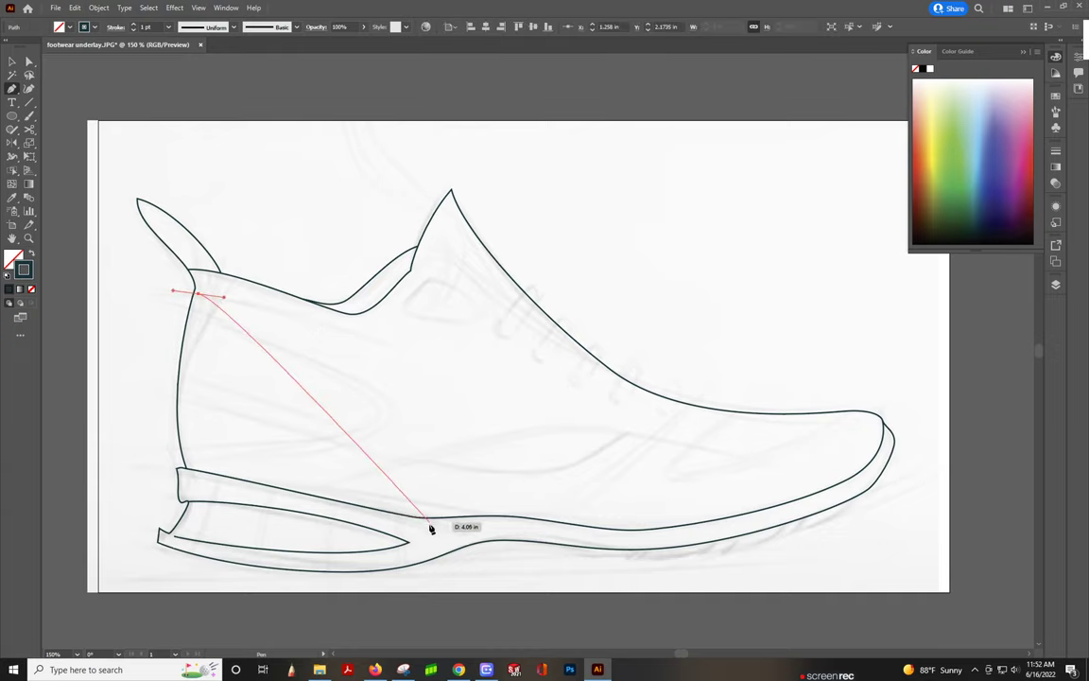
{"action": "left_click", "coordinate": [436, 365]}
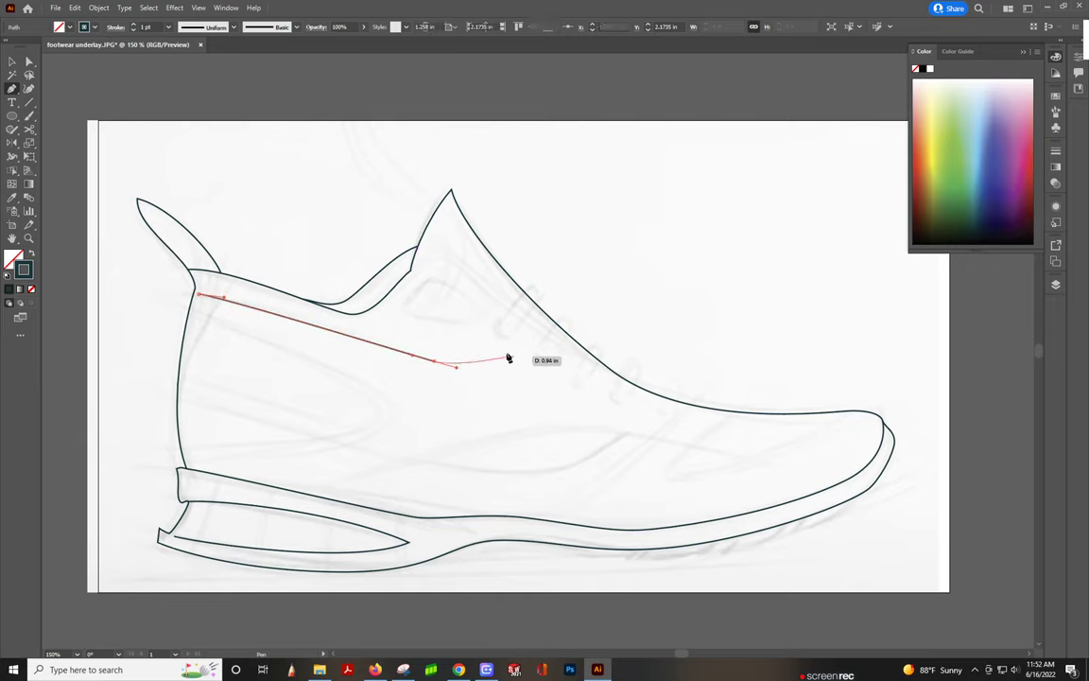
{"action": "left_click_drag", "start_coordinate": [498, 359], "coordinate": [517, 345]}
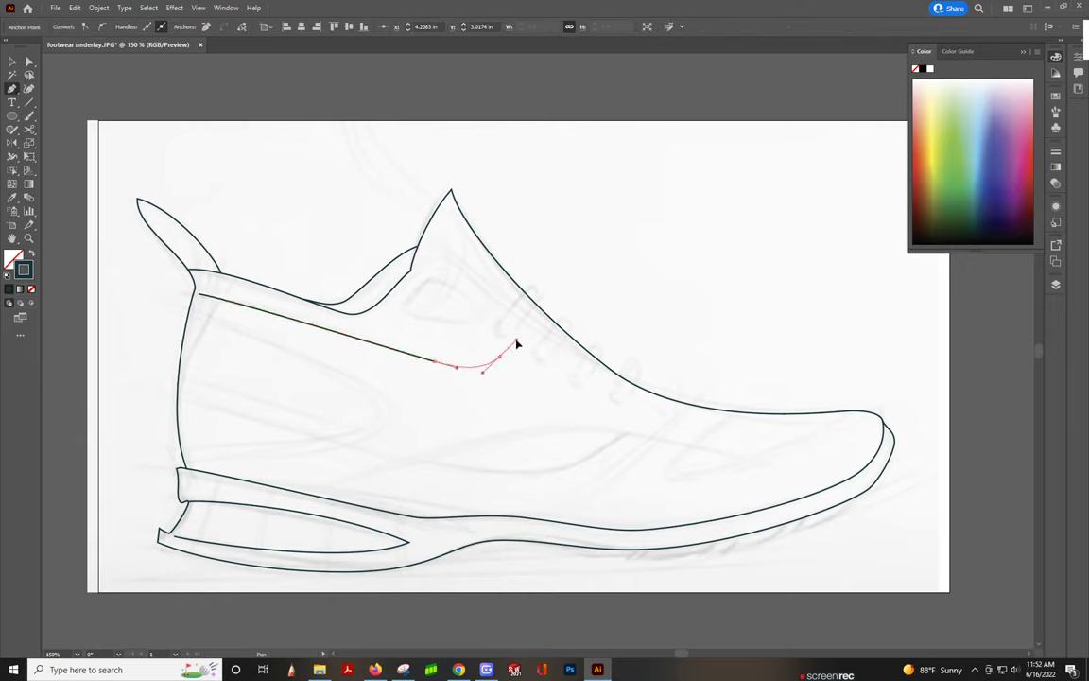
{"action": "left_click", "coordinate": [544, 304]}
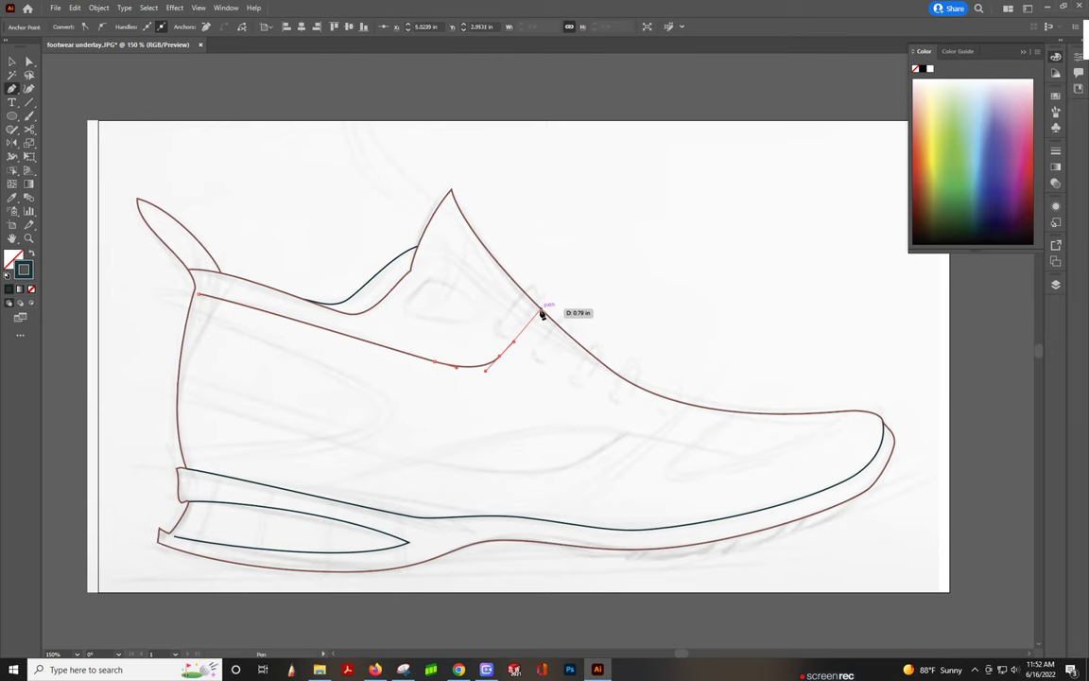
{"action": "left_click", "coordinate": [554, 293]}
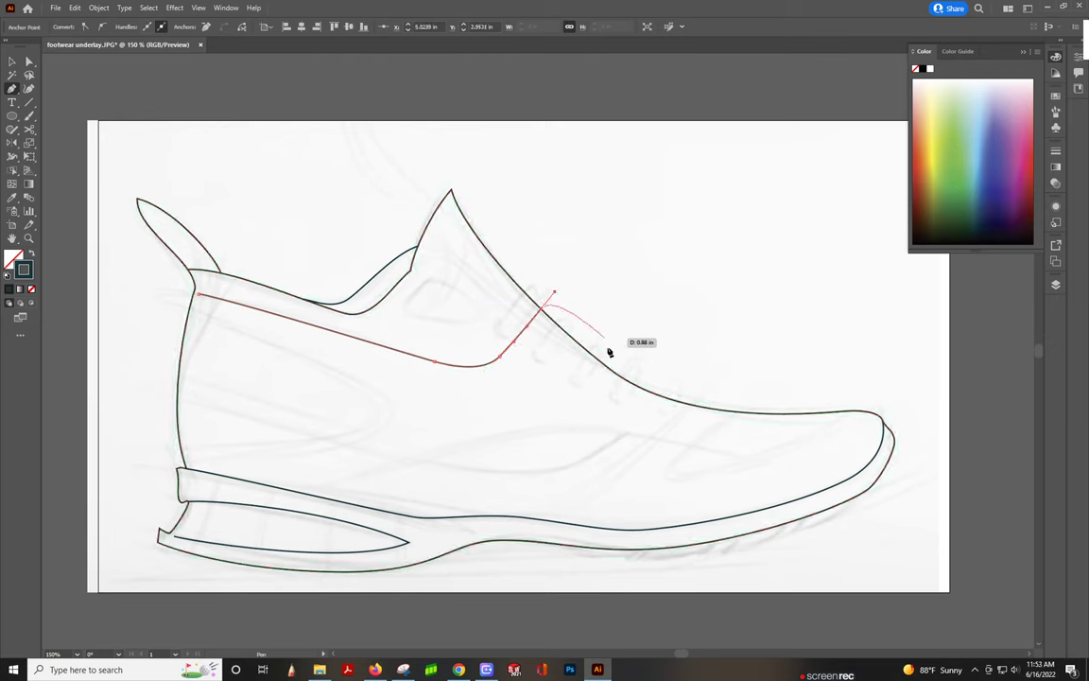
{"action": "key", "text": "Escape"}
Move the collar panel seam's rear end onto the heel outline.
{"action": "key", "text": "a"}
{"action": "left_click", "coordinate": [211, 312]}
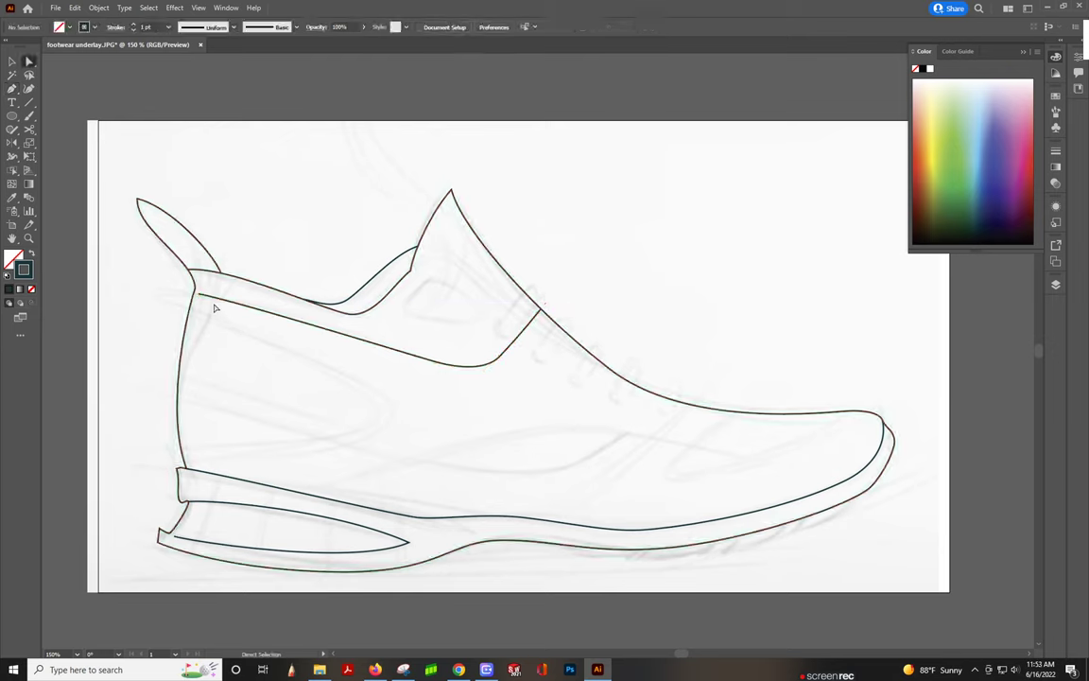
{"action": "left_click", "coordinate": [197, 295]}
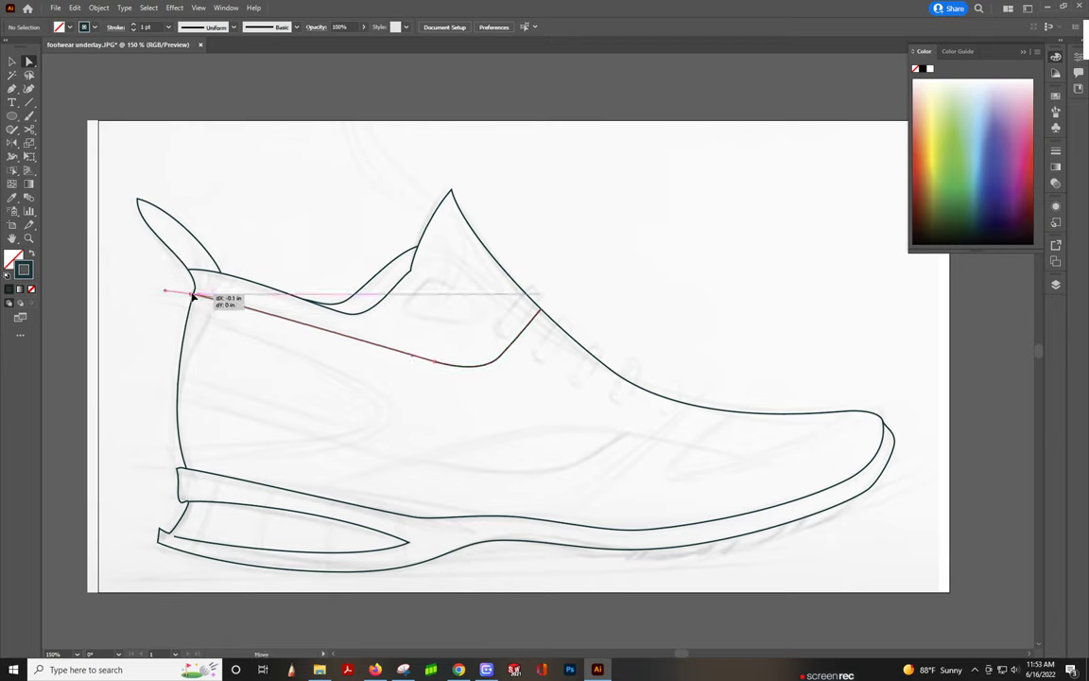
{"action": "left_click", "coordinate": [225, 176]}
Trace the outer heel panel as a rounded wedge from the upper heel edge forward and back to the heel's base.
{"action": "key", "text": "p"}
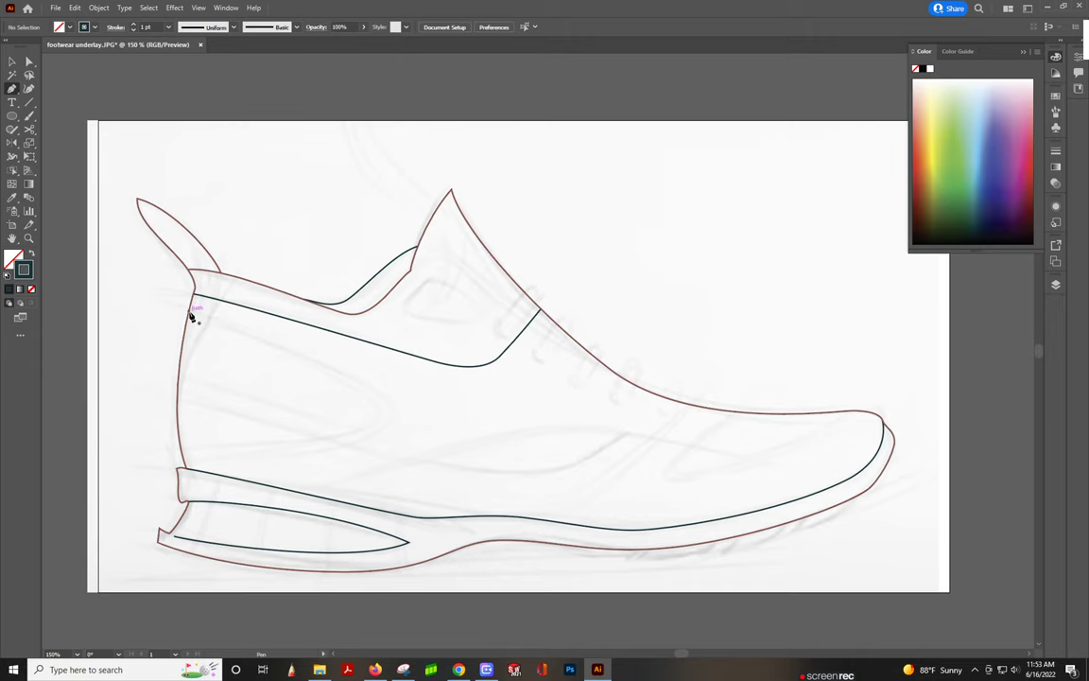
{"action": "left_click", "coordinate": [145, 297]}
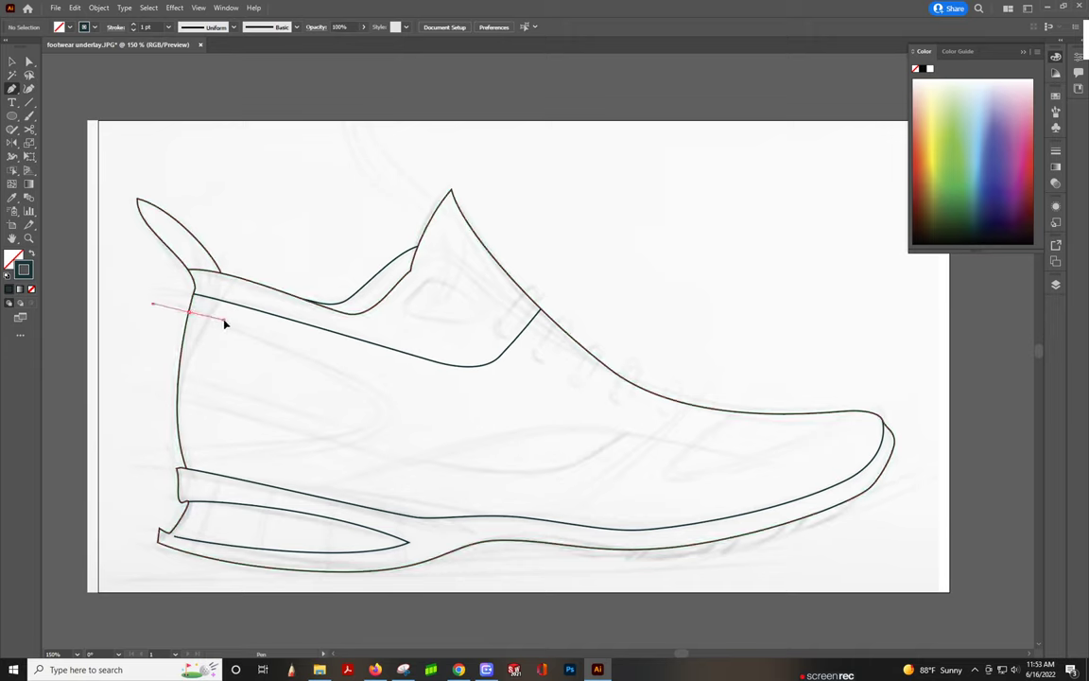
{"action": "left_click", "coordinate": [381, 390]}
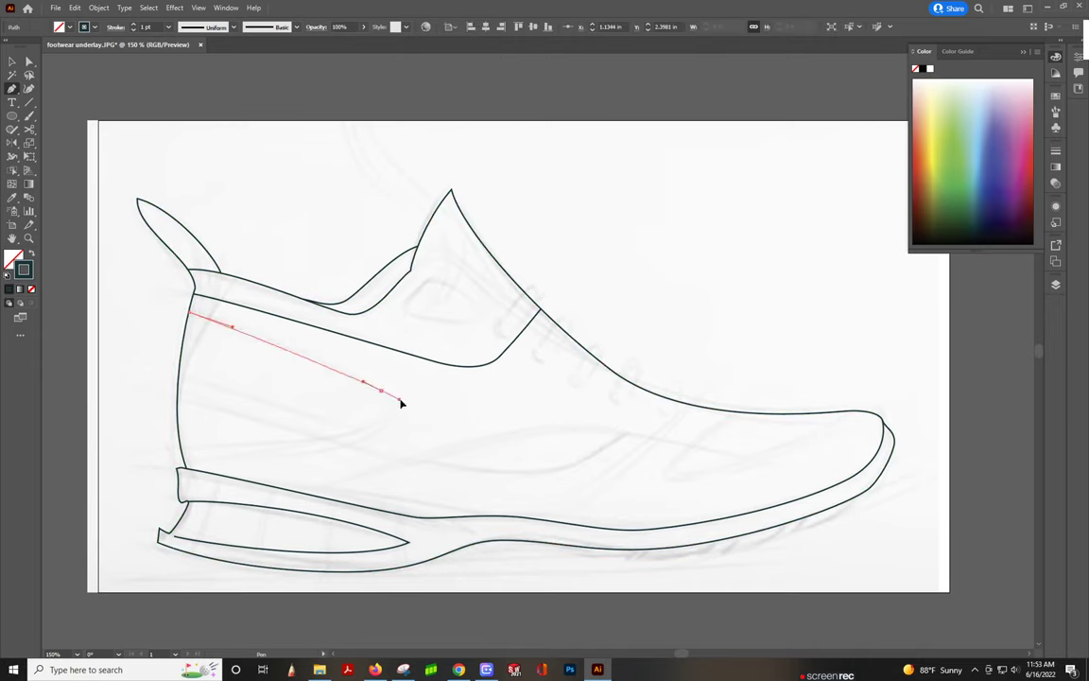
{"action": "left_click_drag", "start_coordinate": [409, 403], "coordinate": [353, 446]}
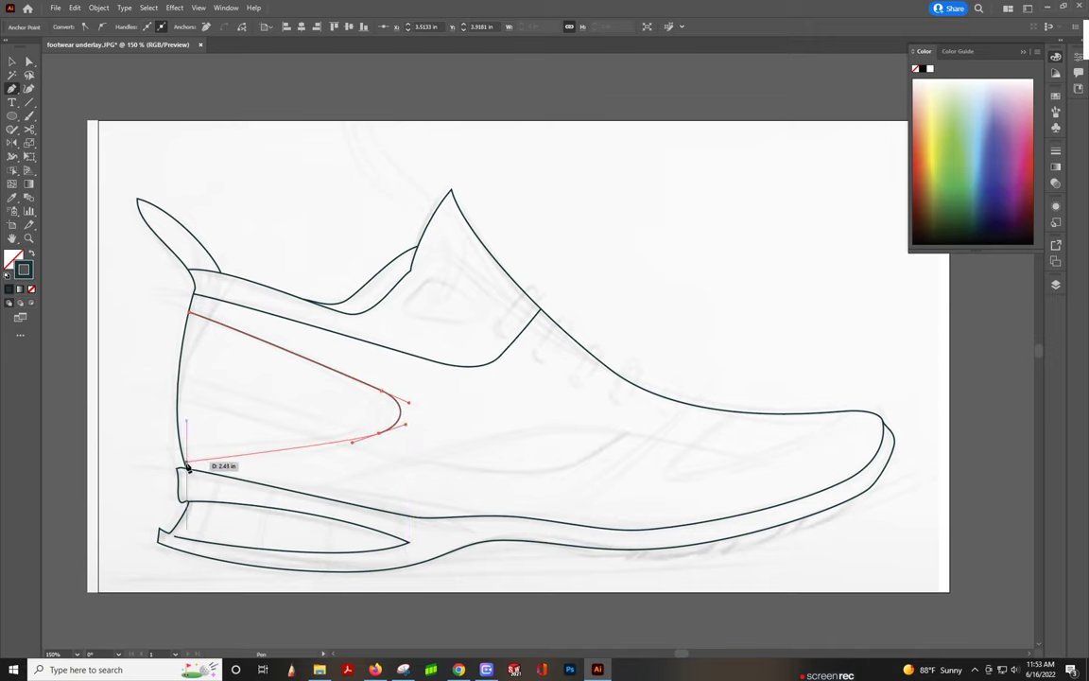
{"action": "left_click", "coordinate": [166, 468]}
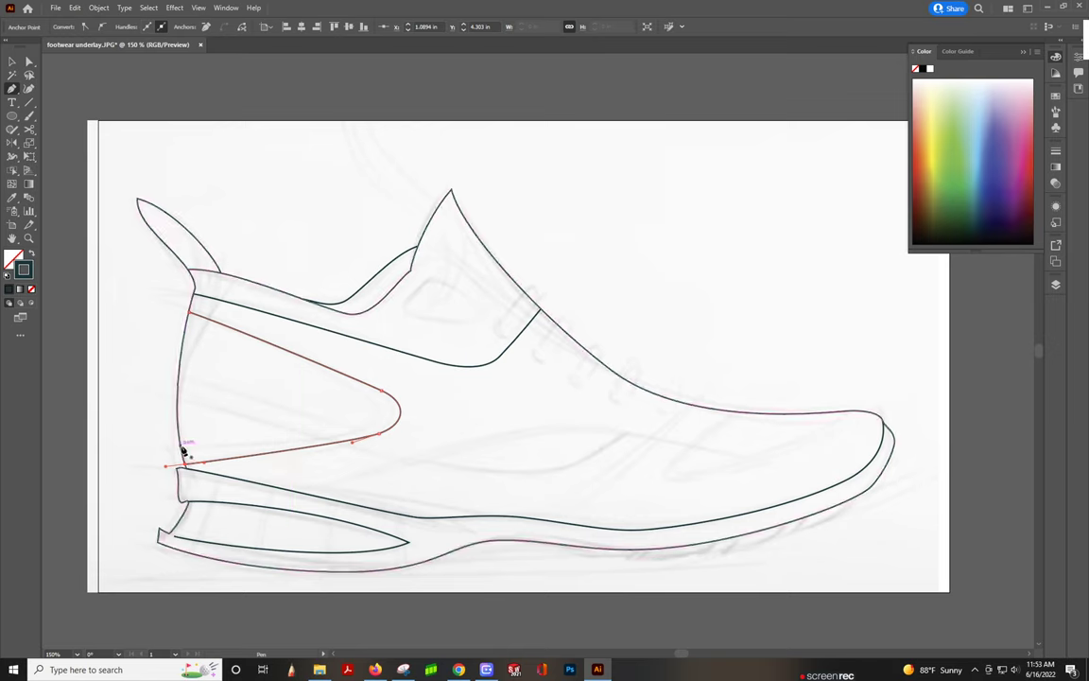
Trace a smaller rounded wedge inside the heel panel and adjust the anchor at its upper front bend.
{"action": "left_click_drag", "start_coordinate": [181, 447], "coordinate": [199, 450]}
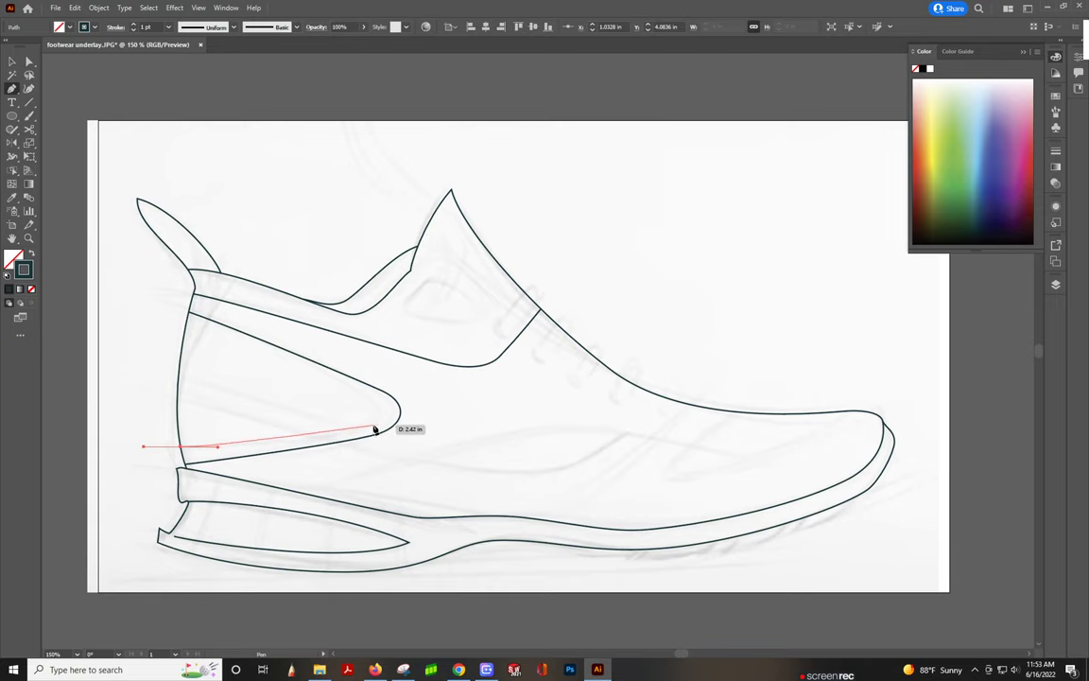
{"action": "left_click_drag", "start_coordinate": [365, 428], "coordinate": [329, 382]}
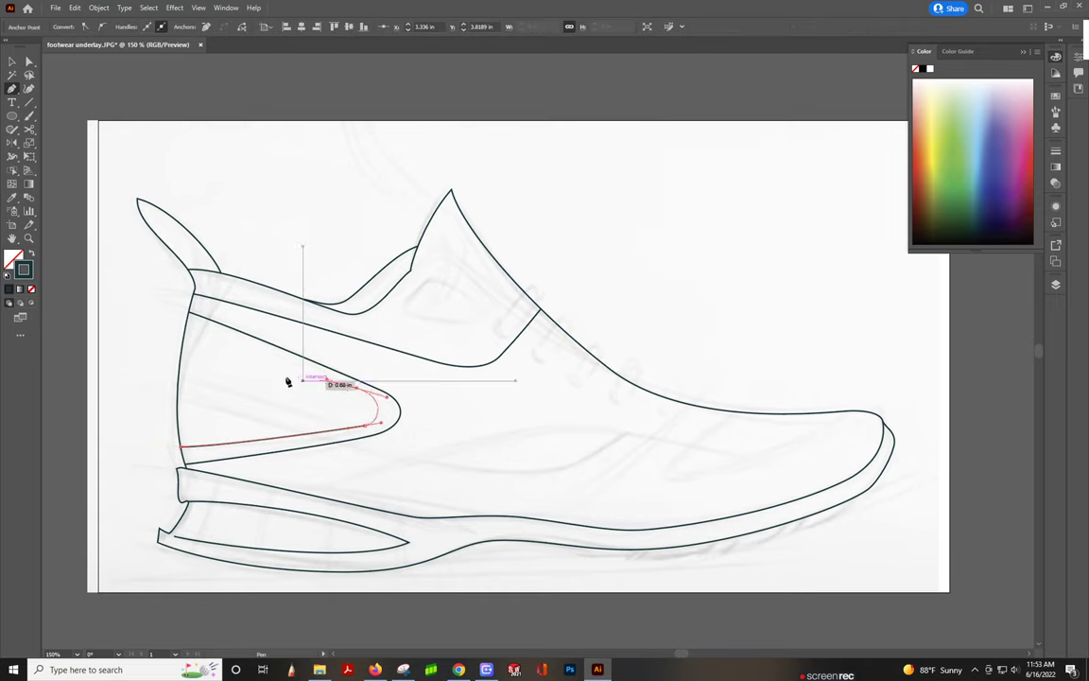
{"action": "left_click_drag", "start_coordinate": [188, 336], "coordinate": [147, 317]}
{"action": "key", "text": "a"}
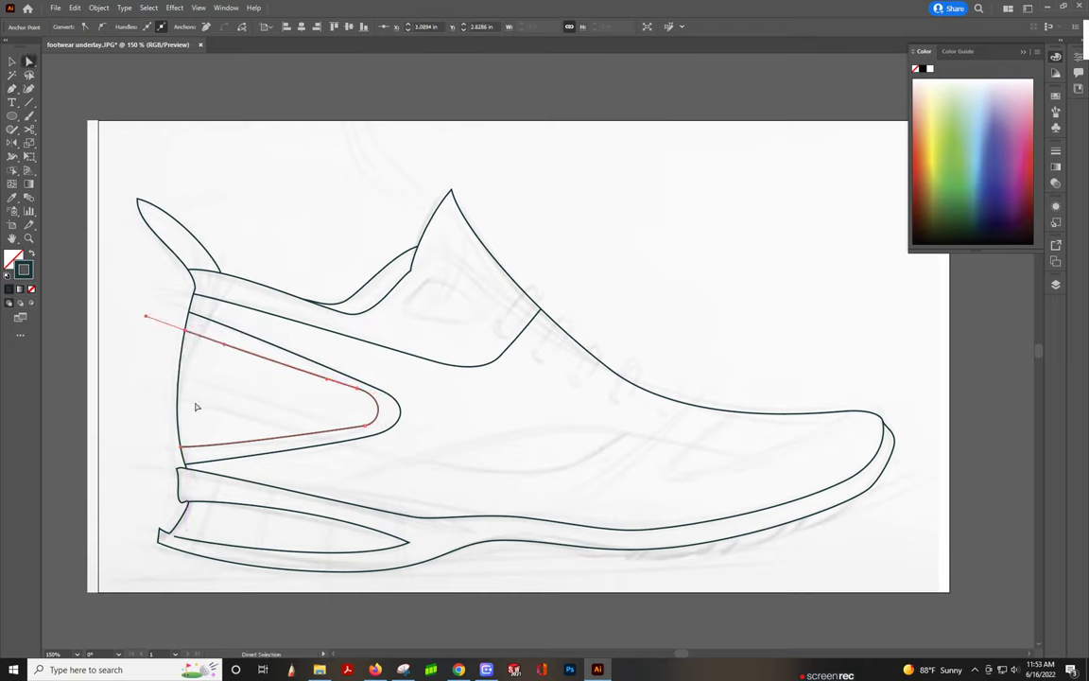
{"action": "left_click", "coordinate": [219, 401]}
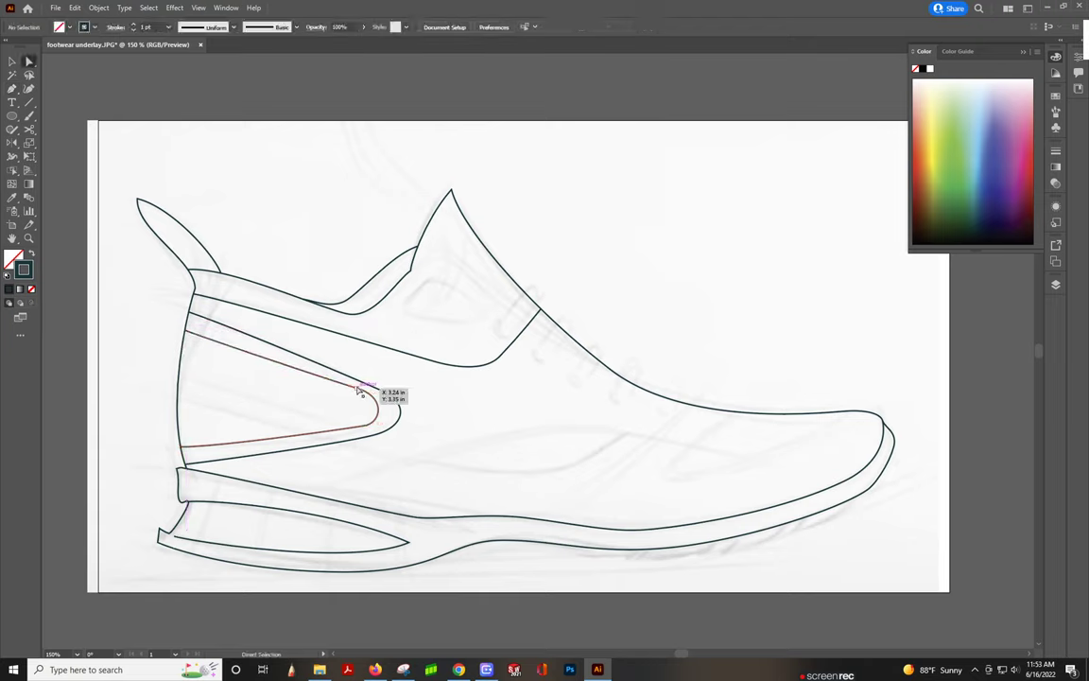
{"action": "left_click_drag", "start_coordinate": [360, 393], "coordinate": [363, 398]}
{"action": "left_click", "coordinate": [303, 396]}
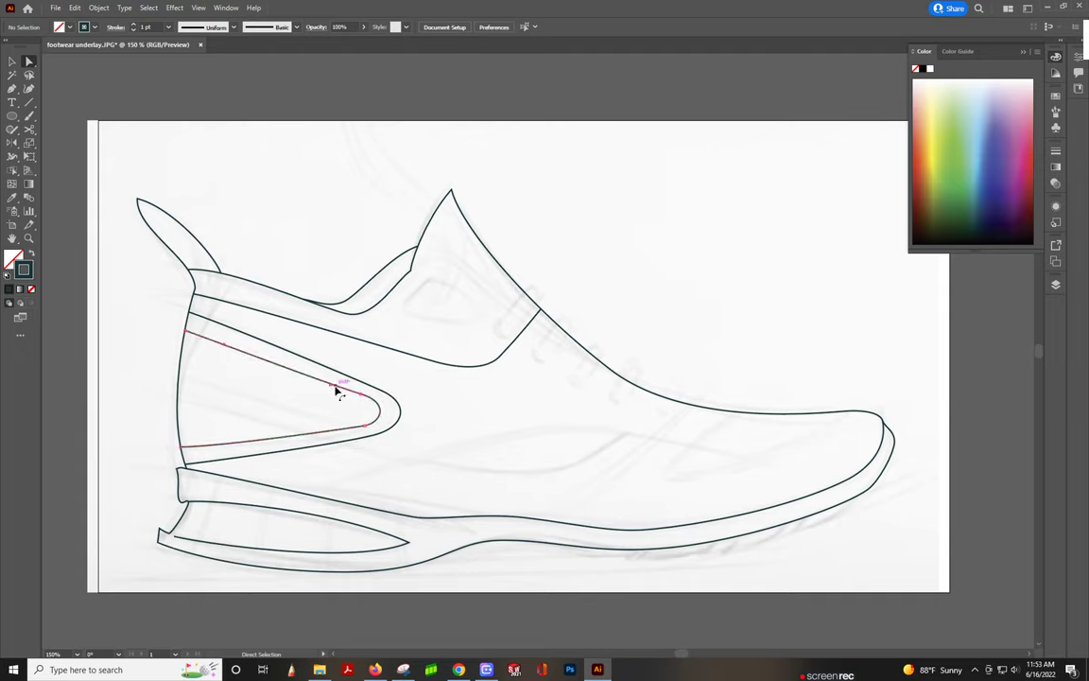
Trace a long side seam from the mid-heel forward under the heel panels, then up to the instep edge.
{"action": "left_click", "coordinate": [331, 387]}
{"action": "left_click", "coordinate": [338, 408]}
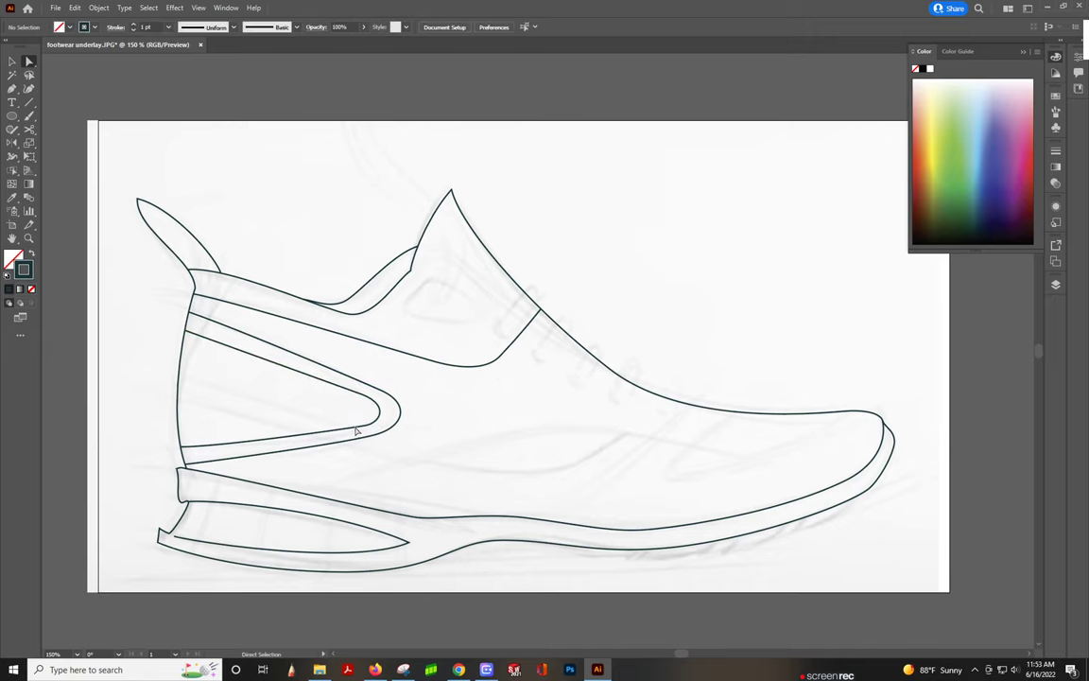
{"action": "left_click", "coordinate": [10, 89]}
{"action": "left_click", "coordinate": [117, 381]}
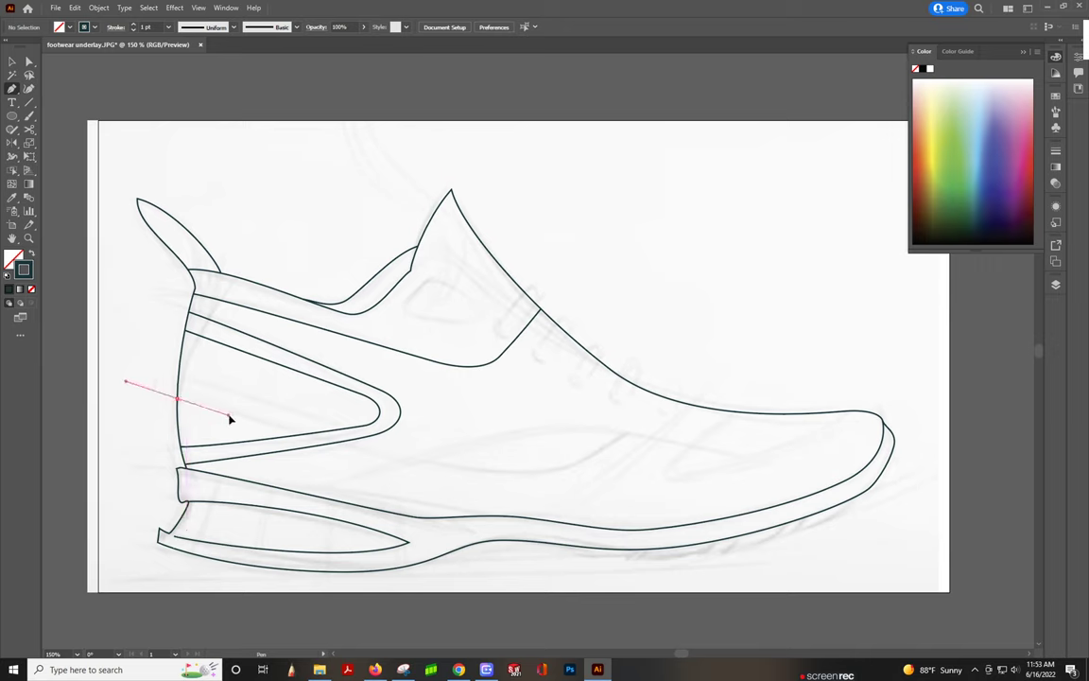
{"action": "left_click_drag", "start_coordinate": [487, 471], "coordinate": [621, 456]}
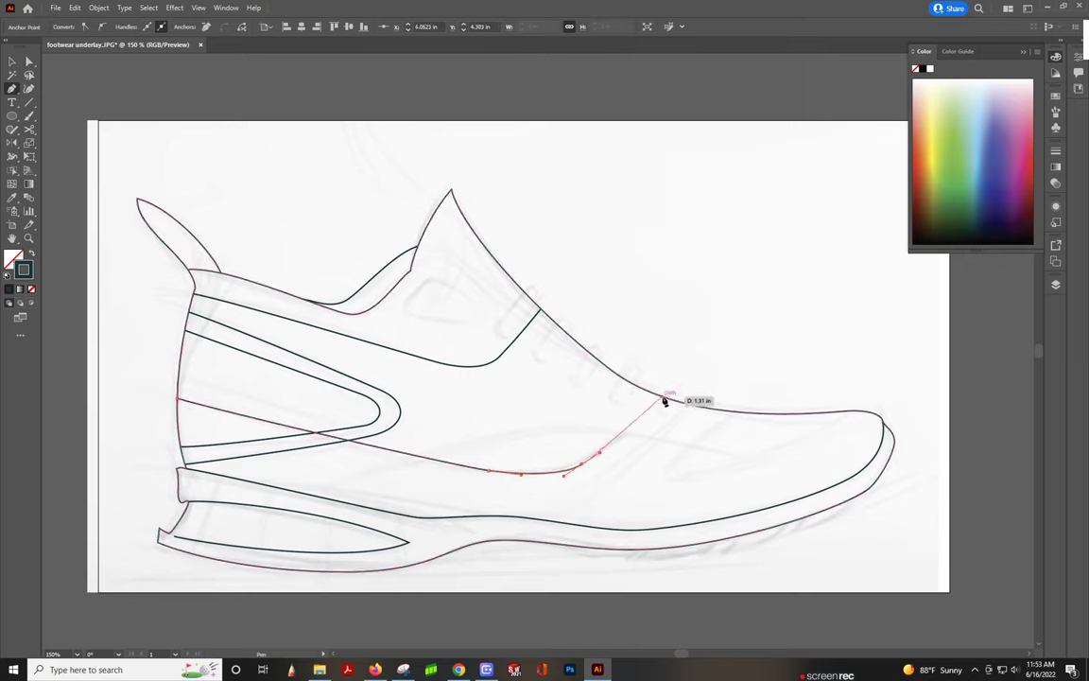
{"action": "left_click_drag", "start_coordinate": [668, 400], "coordinate": [686, 385]}
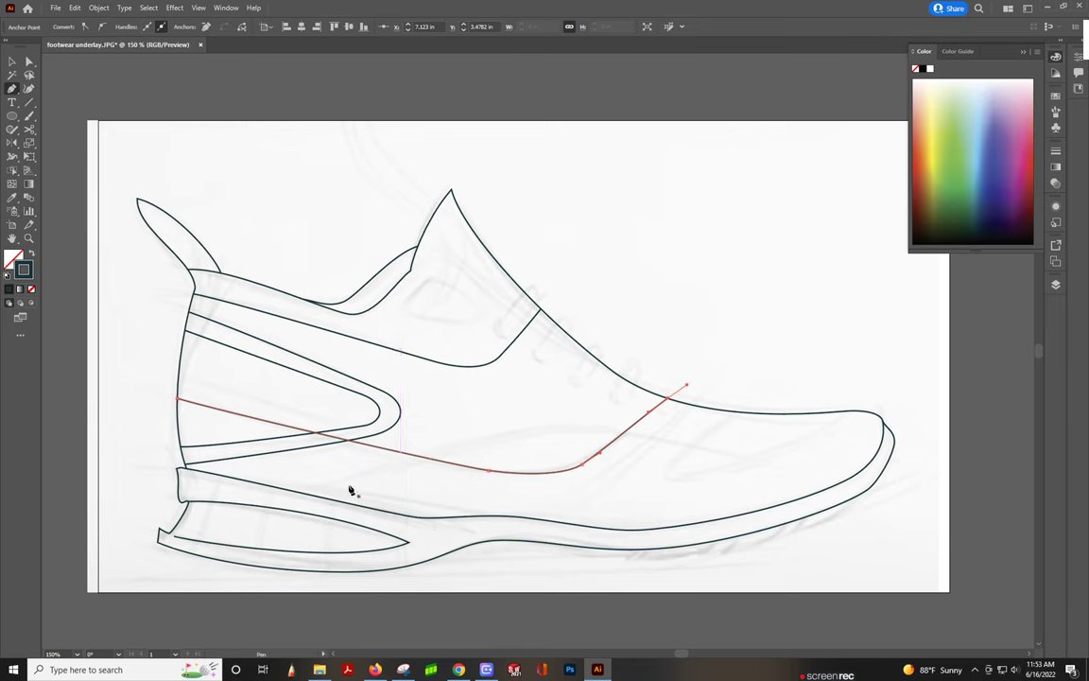
Trace a low arched line above the midsole, running from the rear of its upper edge to the midfoot.
{"action": "left_click_drag", "start_coordinate": [292, 490], "coordinate": [317, 488]}
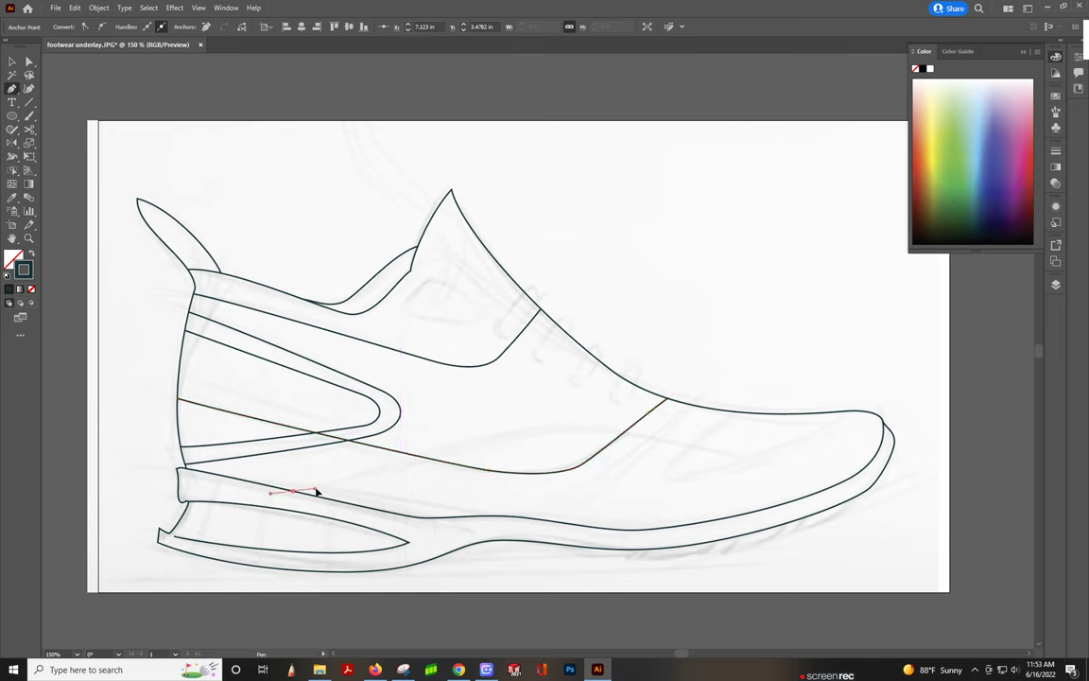
{"action": "left_click_drag", "start_coordinate": [385, 496], "coordinate": [389, 496]}
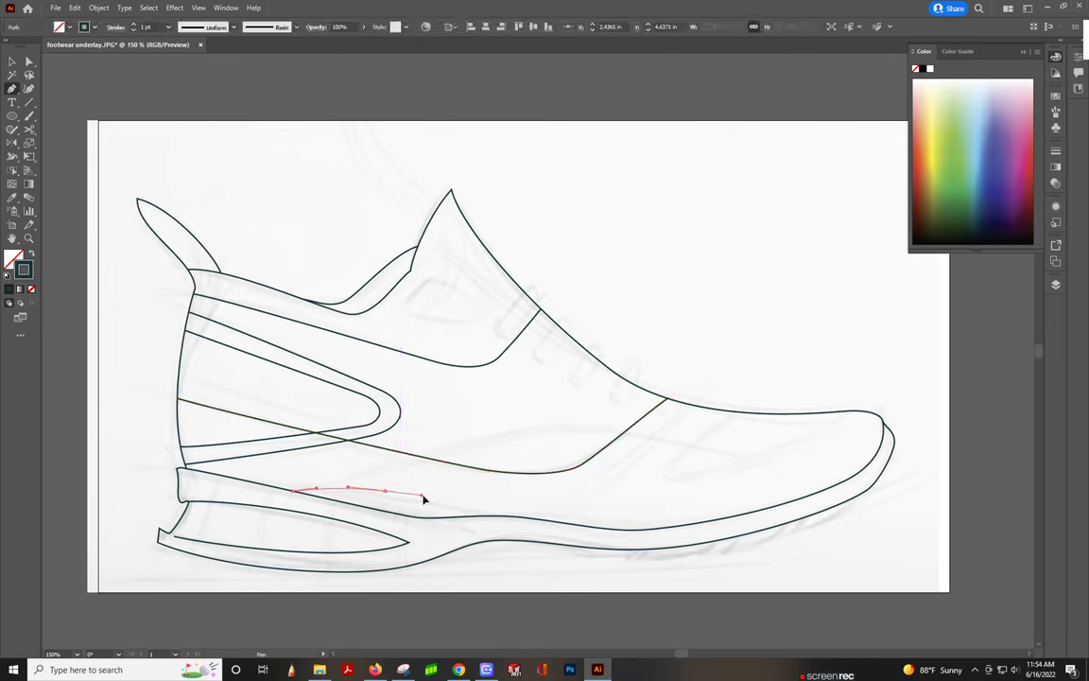
{"action": "left_click_drag", "start_coordinate": [488, 514], "coordinate": [501, 520]}
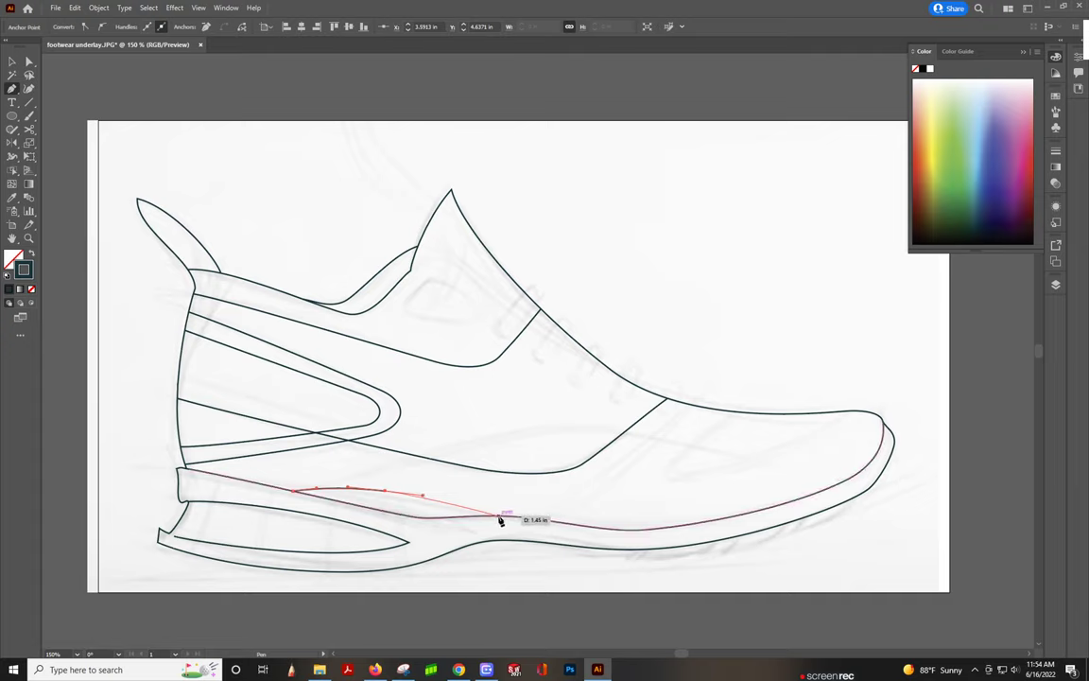
{"action": "left_click", "coordinate": [499, 516]}
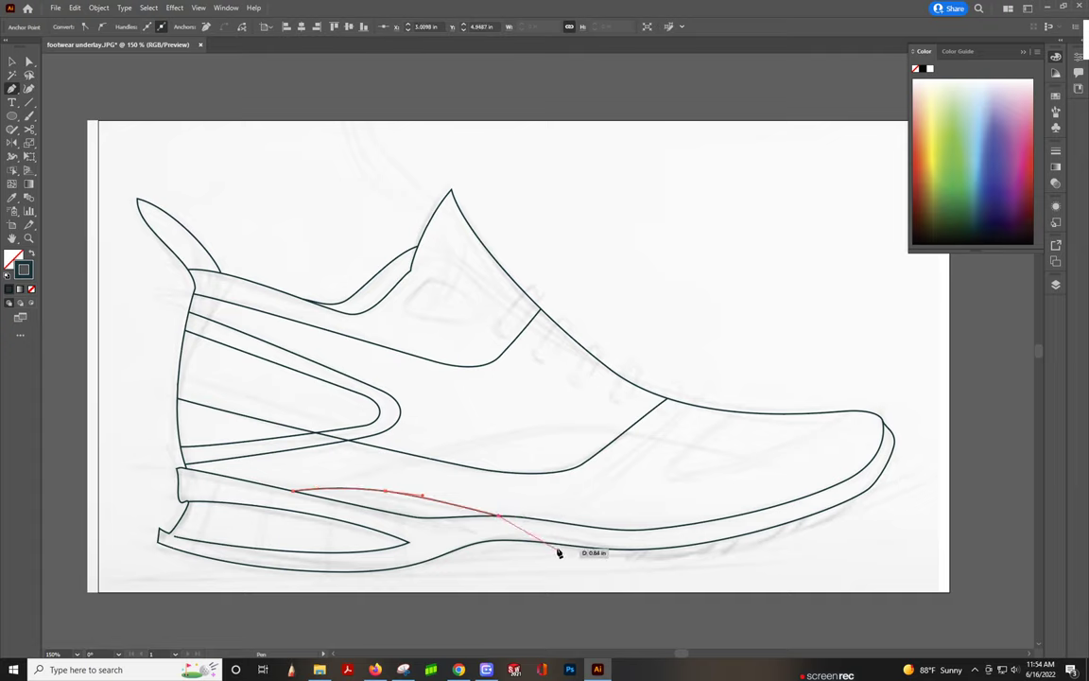
{"action": "key", "text": "Escape"}
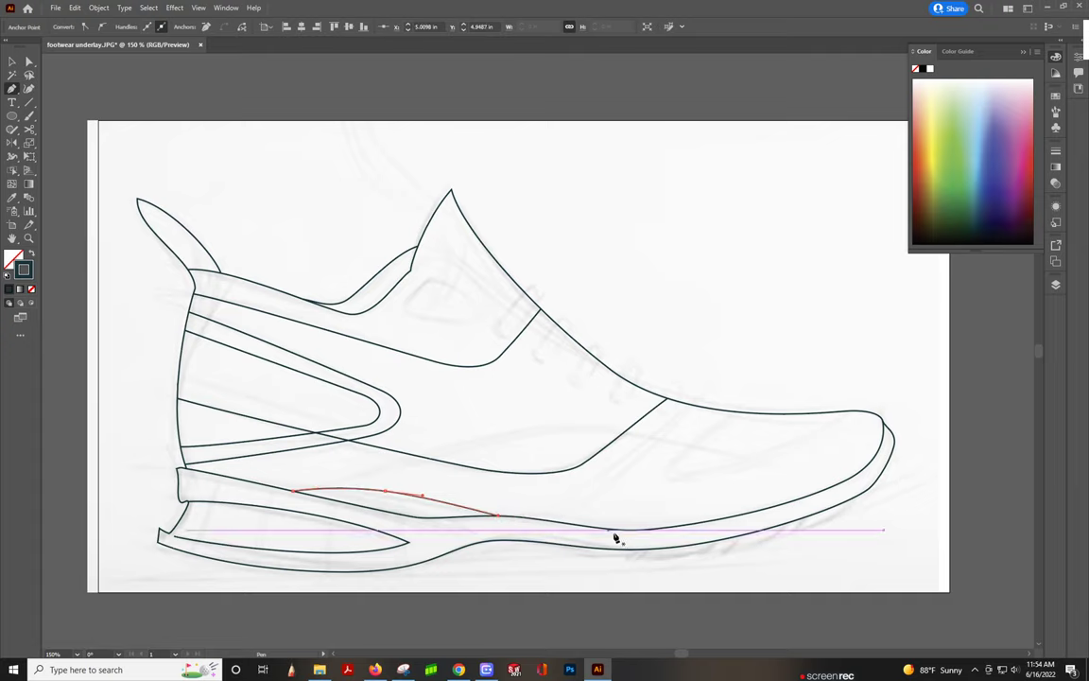
Trace the toe panel from the forefoot's upper edge back to a rounded bend and forward to the toe's top edge.
{"action": "left_click", "coordinate": [741, 414]}
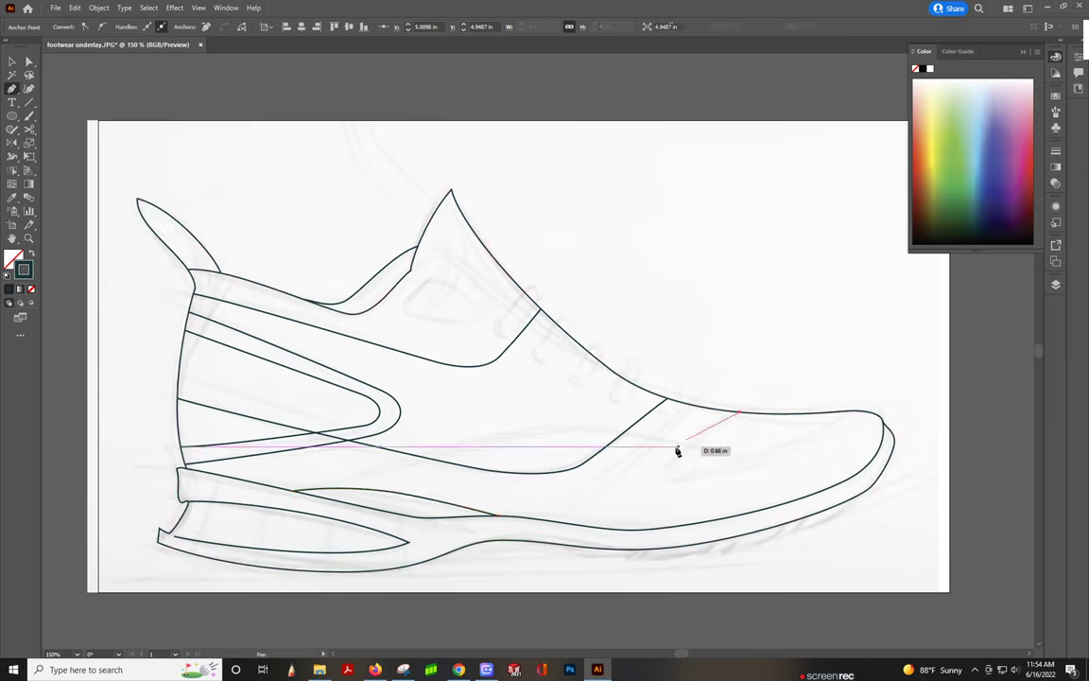
{"action": "left_click_drag", "start_coordinate": [655, 478], "coordinate": [734, 465]}
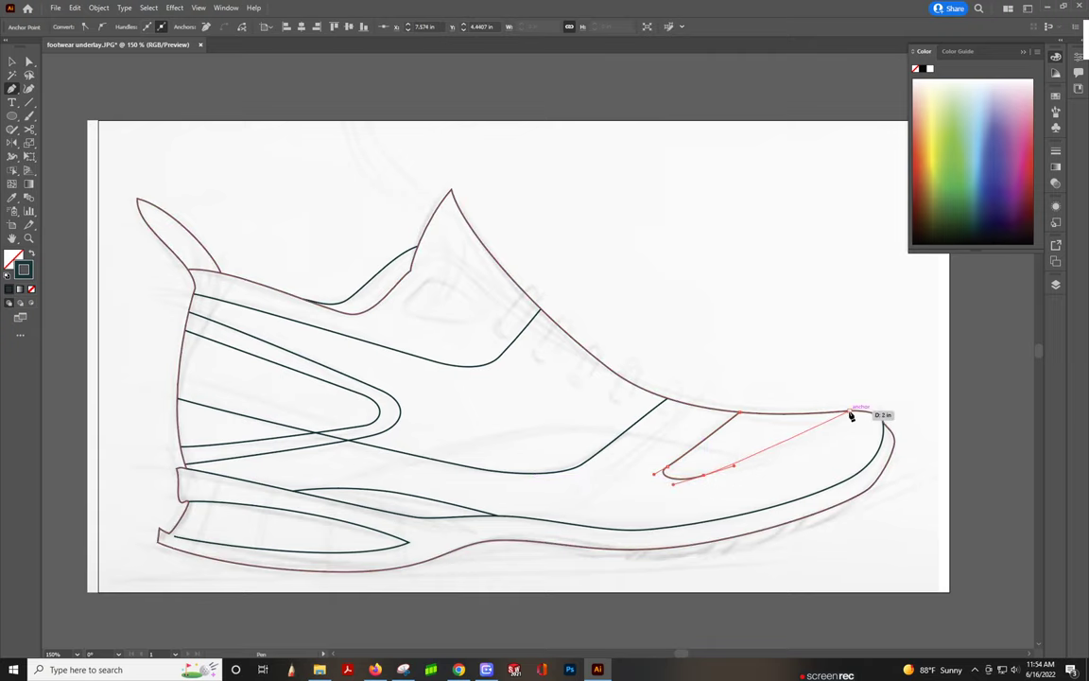
{"action": "left_click_drag", "start_coordinate": [848, 416], "coordinate": [872, 387]}
{"action": "key", "text": "Escape"}
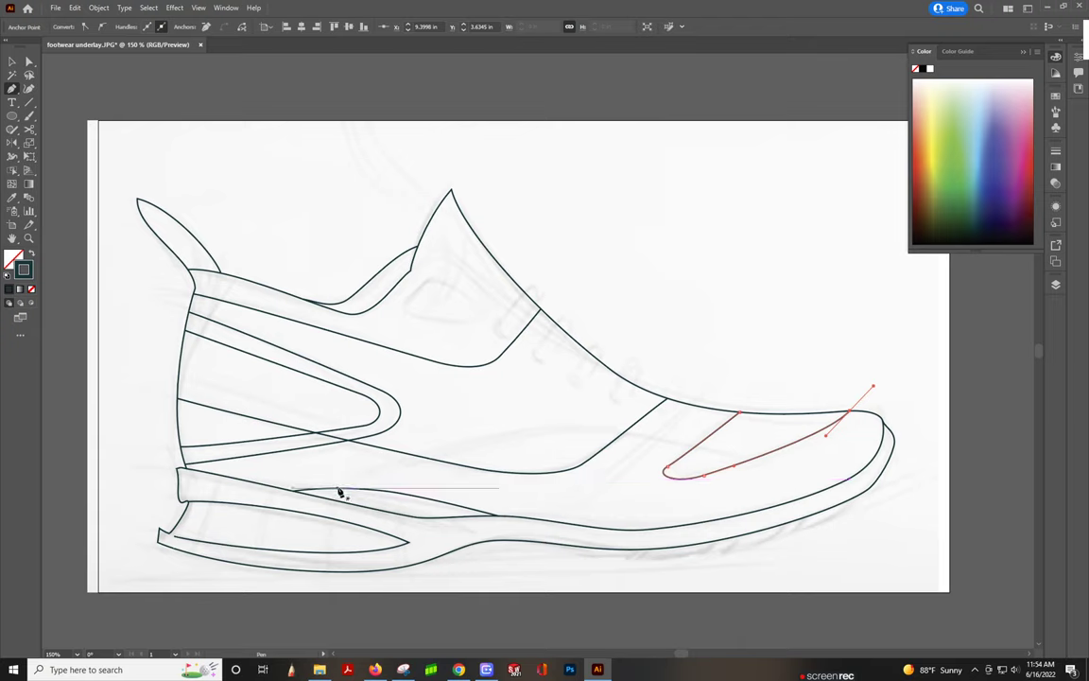
Trace a sweeping arch from the midsole's rear upper edge over the midfoot and down to the toe panel's lower line.
{"action": "left_click_drag", "start_coordinate": [321, 498], "coordinate": [369, 478]}
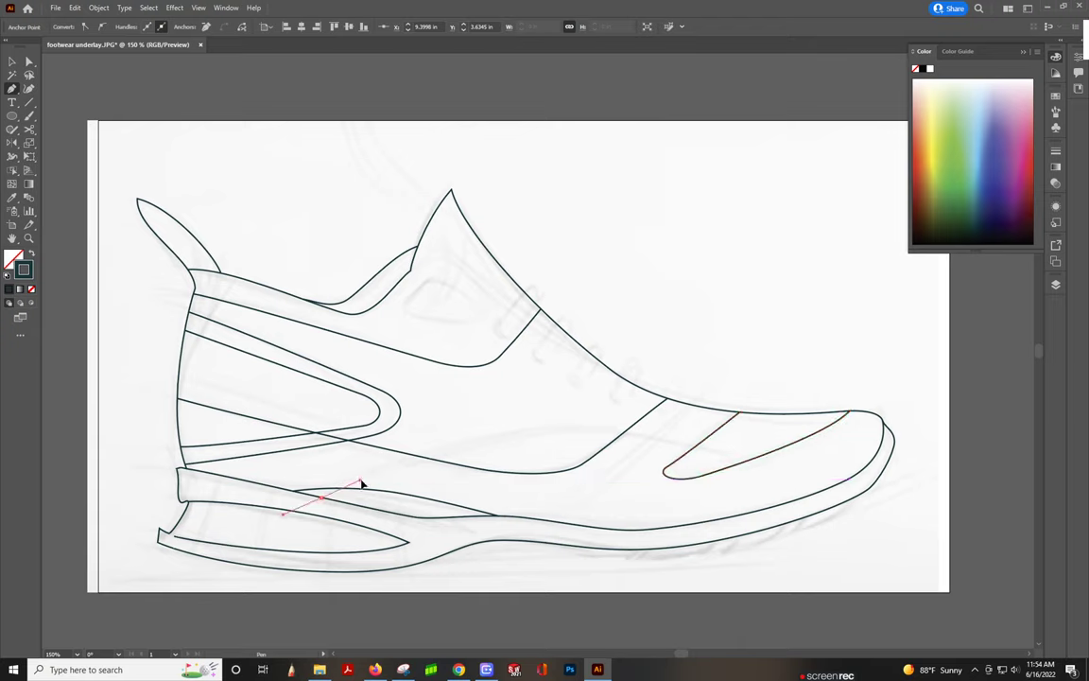
{"action": "left_click_drag", "start_coordinate": [588, 431], "coordinate": [657, 432]}
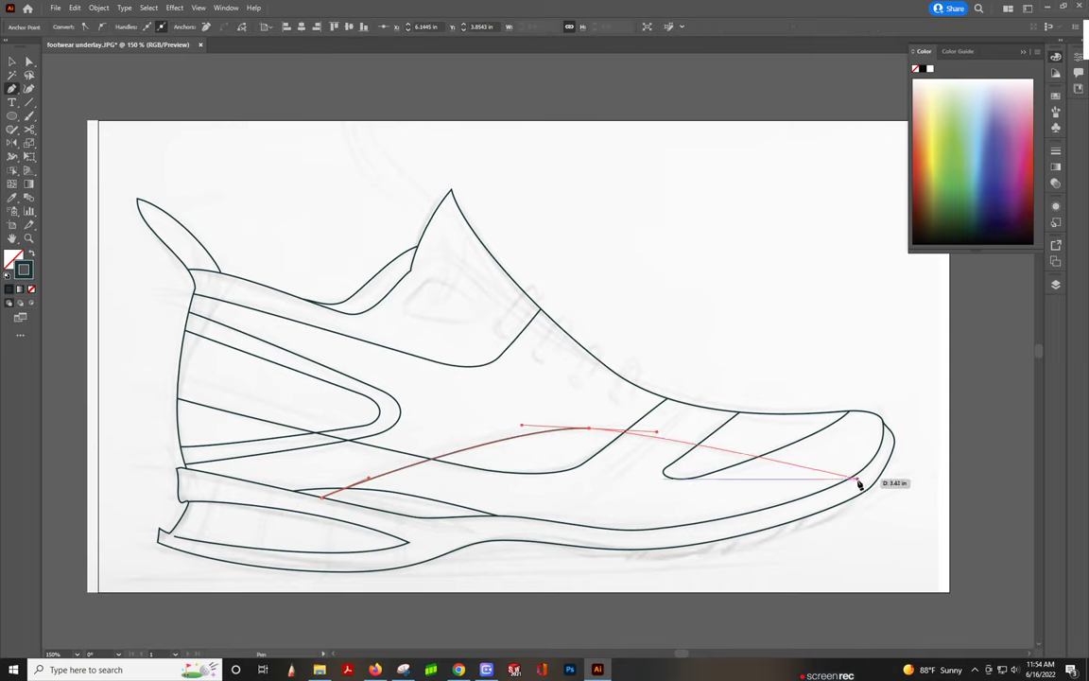
{"action": "left_click_drag", "start_coordinate": [764, 455], "coordinate": [809, 467]}
{"action": "key", "text": "Escape"}
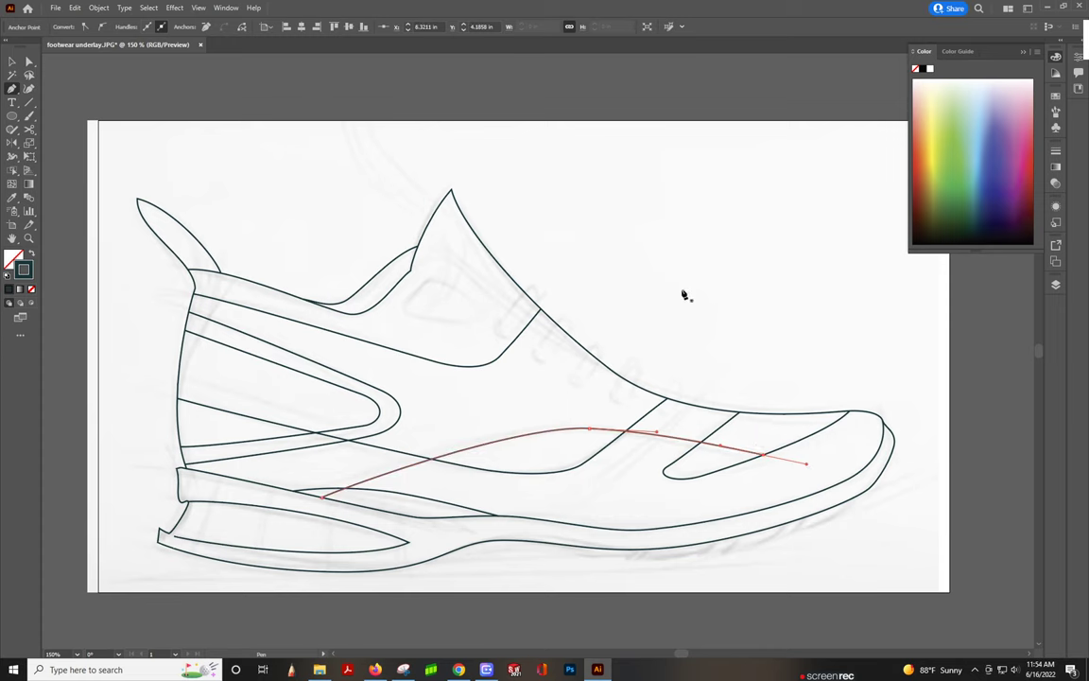
{"action": "key", "text": "a"}
Trace a small closed window with an angled top and curved base below the front of the collar.
{"action": "left_click", "coordinate": [11, 88]}
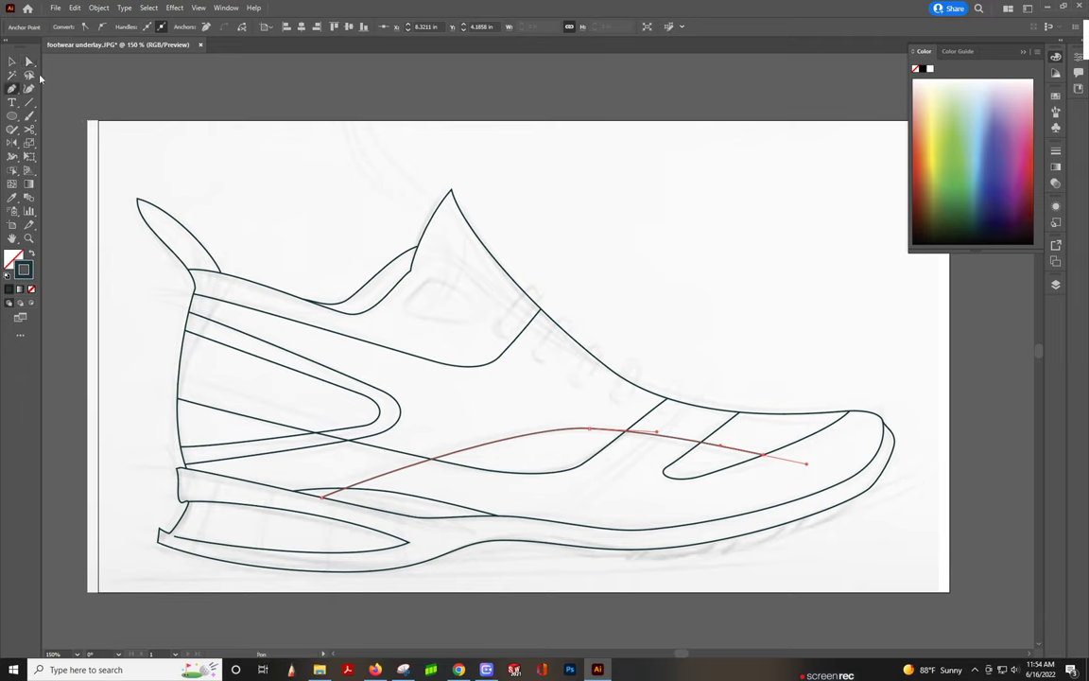
{"action": "left_click", "coordinate": [404, 312]}
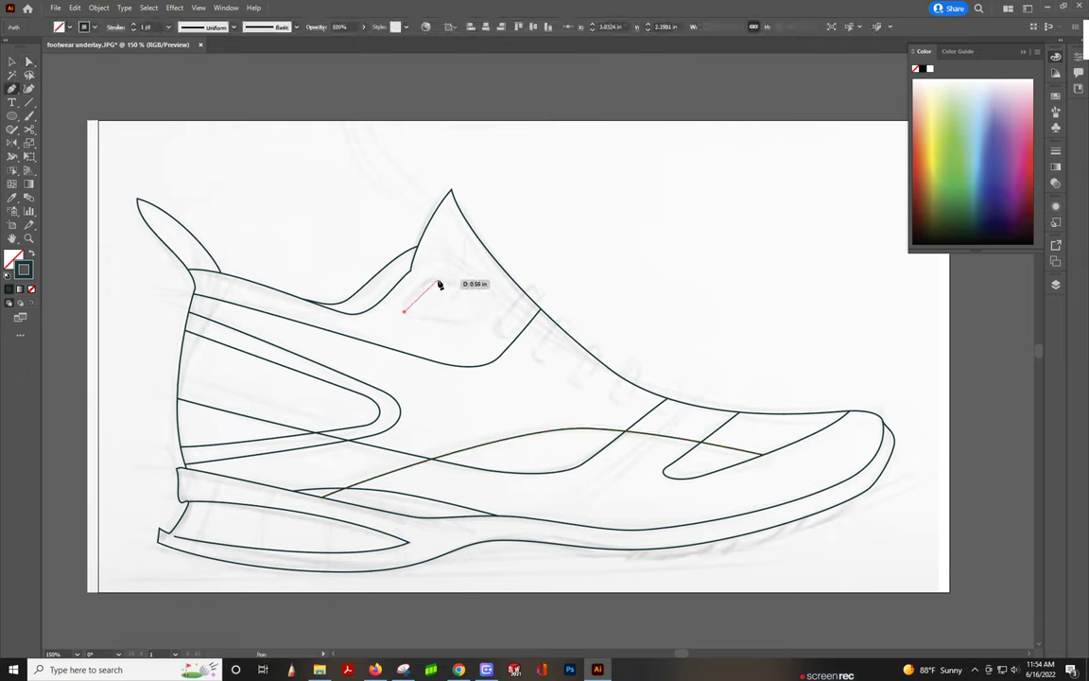
{"action": "left_click", "coordinate": [436, 281]}
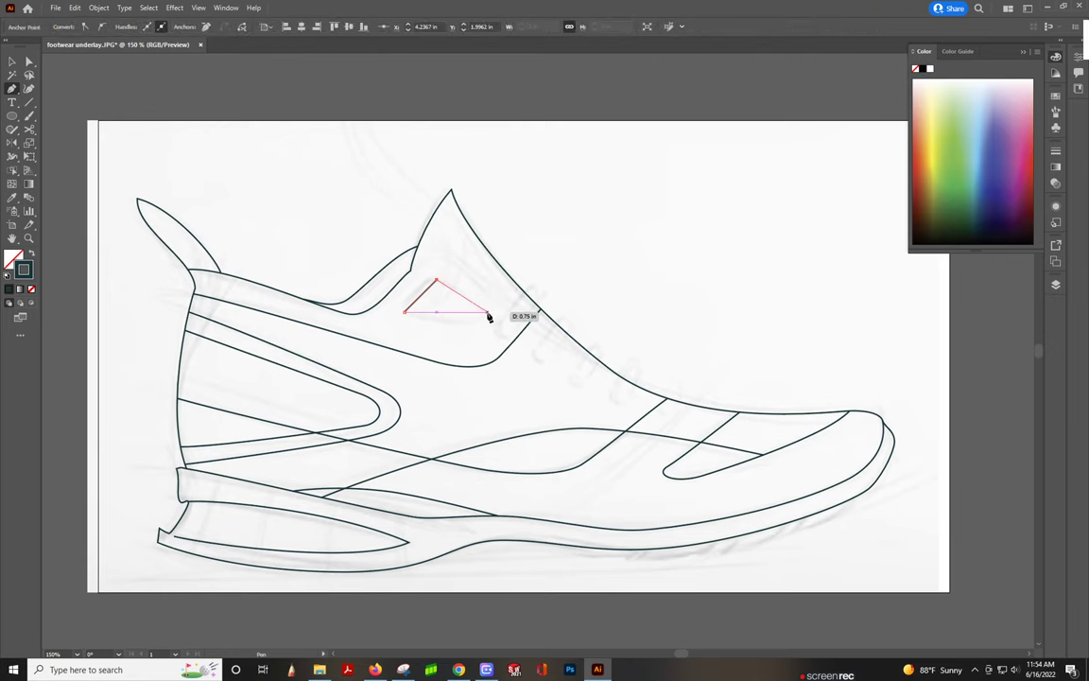
{"action": "left_click_drag", "start_coordinate": [489, 314], "coordinate": [499, 325]}
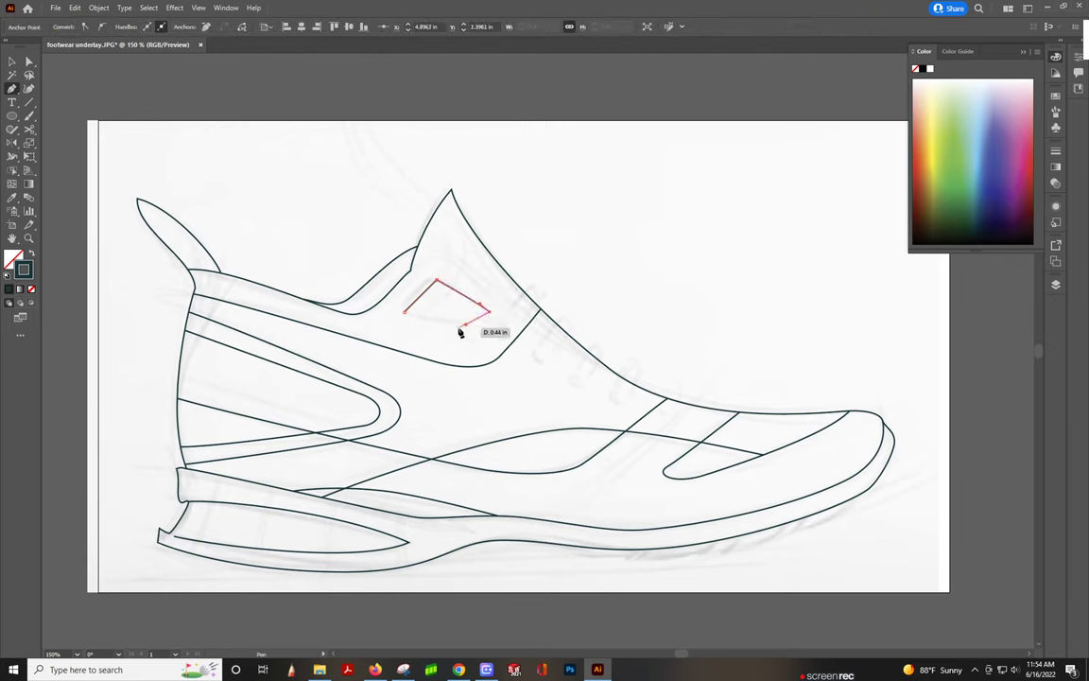
{"action": "left_click_drag", "start_coordinate": [447, 323], "coordinate": [433, 324]}
{"action": "left_click", "coordinate": [404, 311]}
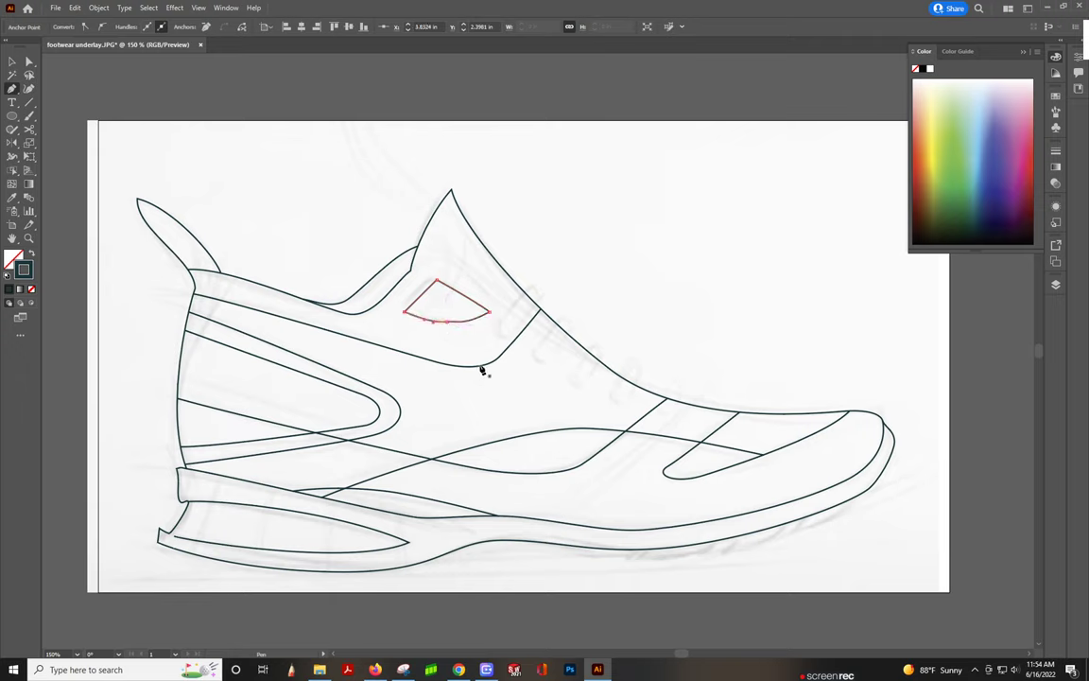
Adjust the small collar window's lower curve and round its rear, top and front corners.
{"action": "key", "text": "a"}
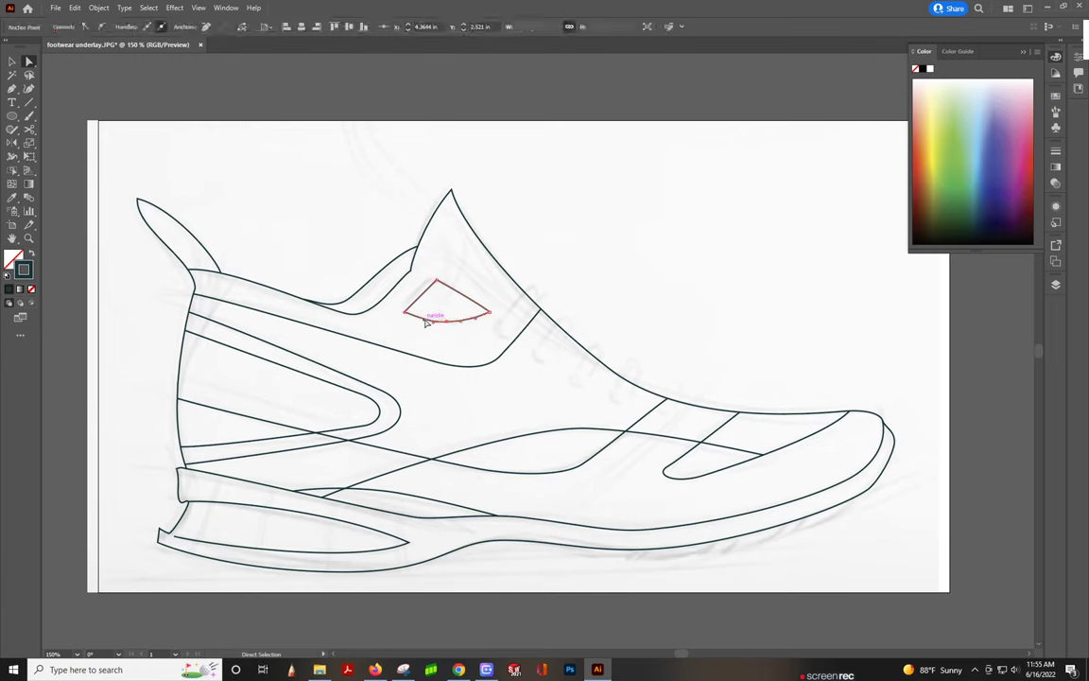
{"action": "left_click_drag", "start_coordinate": [420, 318], "coordinate": [416, 316]}
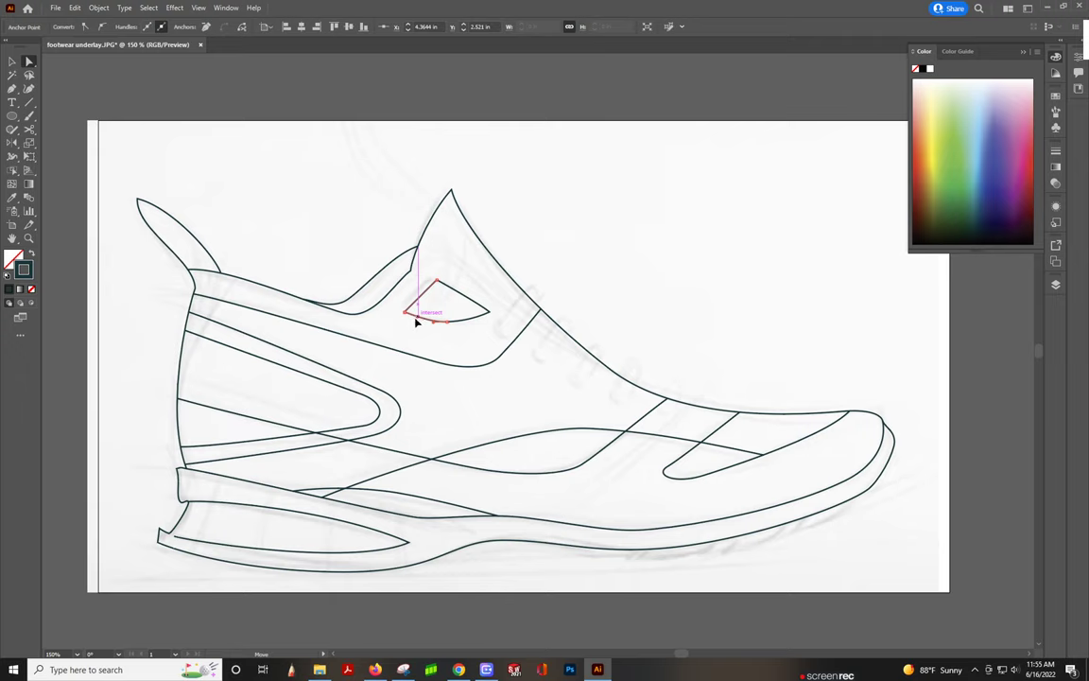
{"action": "left_click", "coordinate": [443, 338]}
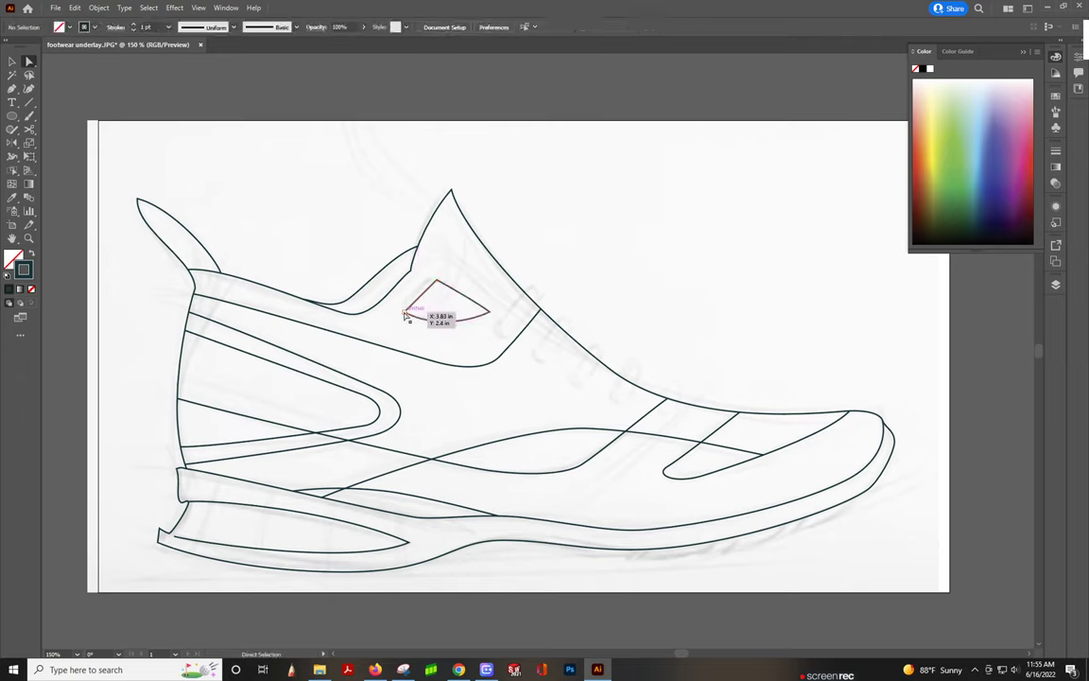
{"action": "left_click", "coordinate": [404, 316]}
{"action": "left_click_drag", "start_coordinate": [409, 313], "coordinate": [437, 297]}
{"action": "left_click", "coordinate": [437, 281]}
{"action": "left_click", "coordinate": [435, 289]}
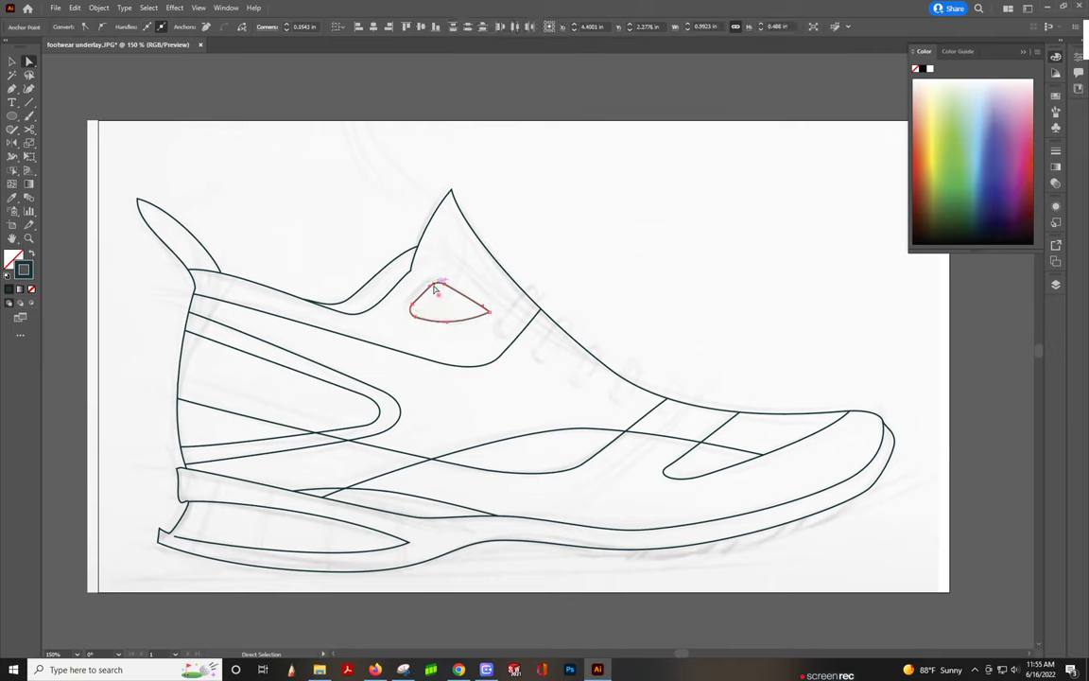
{"action": "left_click", "coordinate": [483, 313]}
{"action": "left_click_drag", "start_coordinate": [480, 312], "coordinate": [483, 310]}
{"action": "left_click", "coordinate": [632, 260]}
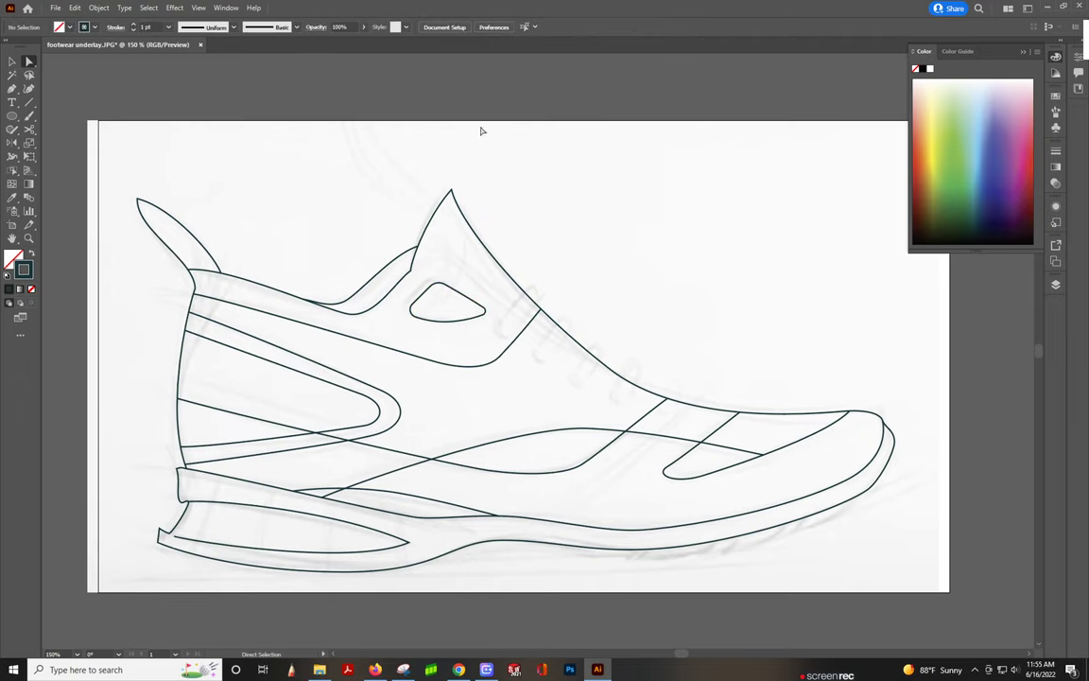
Trace the eyestay line from the collar's front edge down to the instep and snap its rear end onto the collar outline.
{"action": "left_click", "coordinate": [11, 88]}
{"action": "mouse_move", "coordinate": [453, 260]}
{"action": "left_mouse_down"}
{"action": "mouse_move", "coordinate": [479, 285]}
{"action": "mouse_move", "coordinate": [464, 269]}
{"action": "left_mouse_up"}
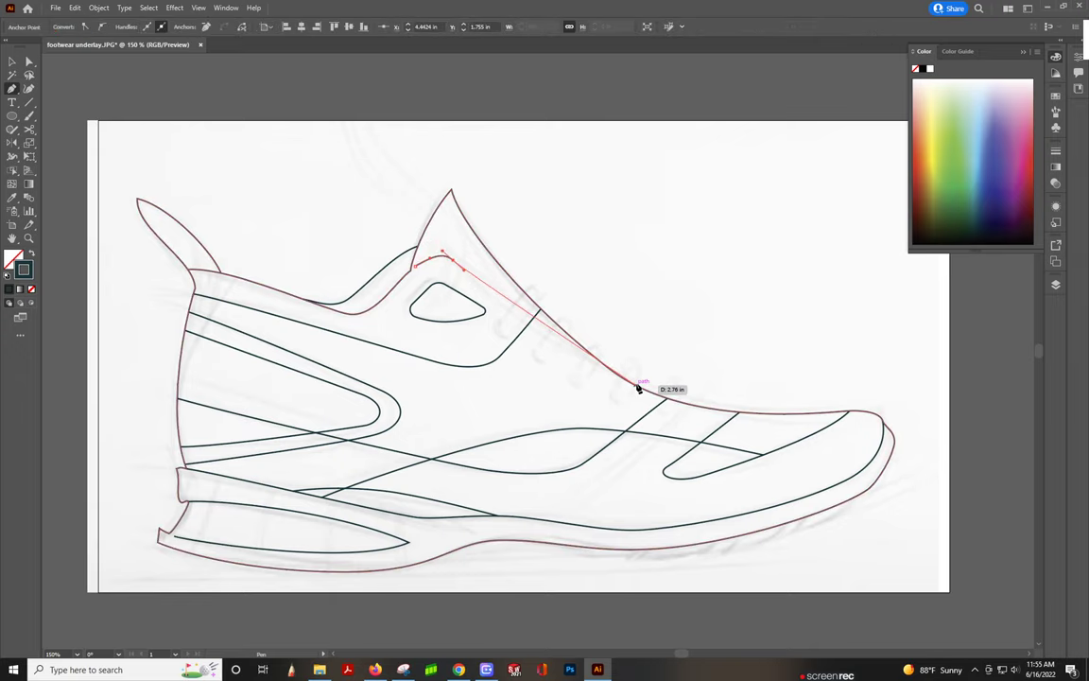
{"action": "left_click_drag", "start_coordinate": [637, 386], "coordinate": [731, 421]}
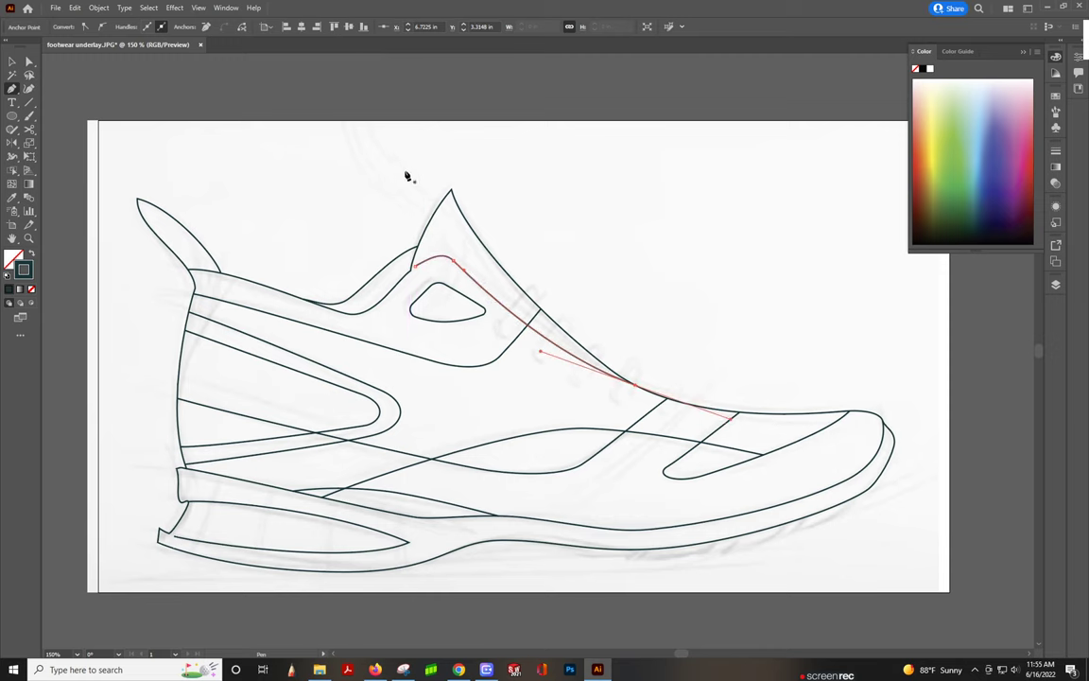
{"action": "key", "text": "a"}
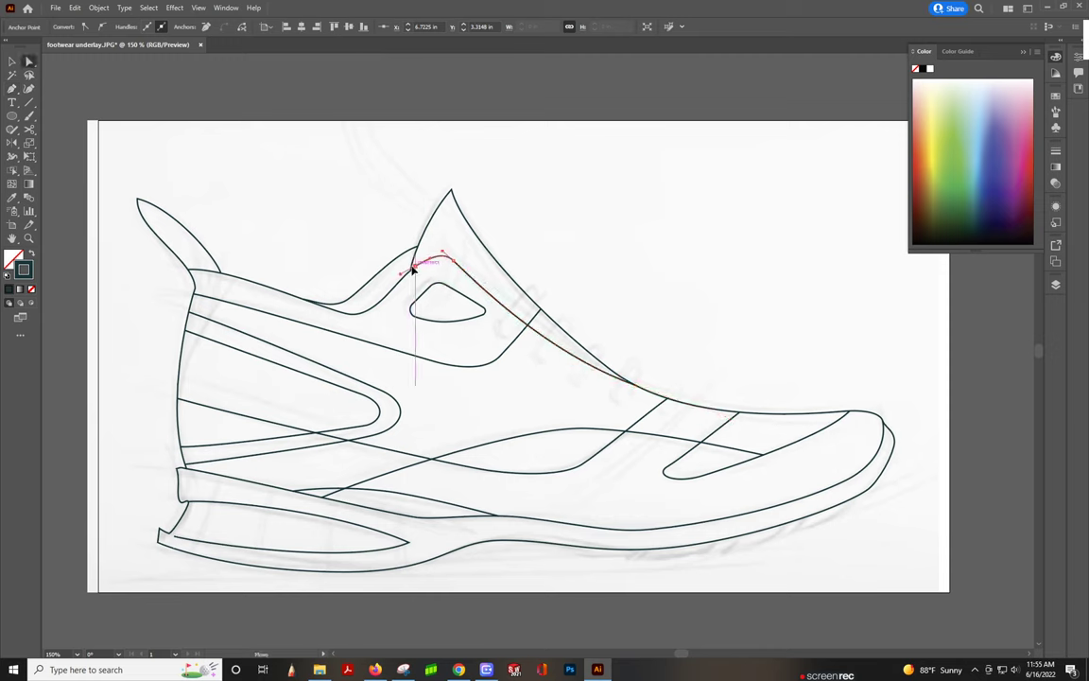
{"action": "left_click_drag", "start_coordinate": [420, 270], "coordinate": [413, 273]}
{"action": "left_click", "coordinate": [624, 204]}
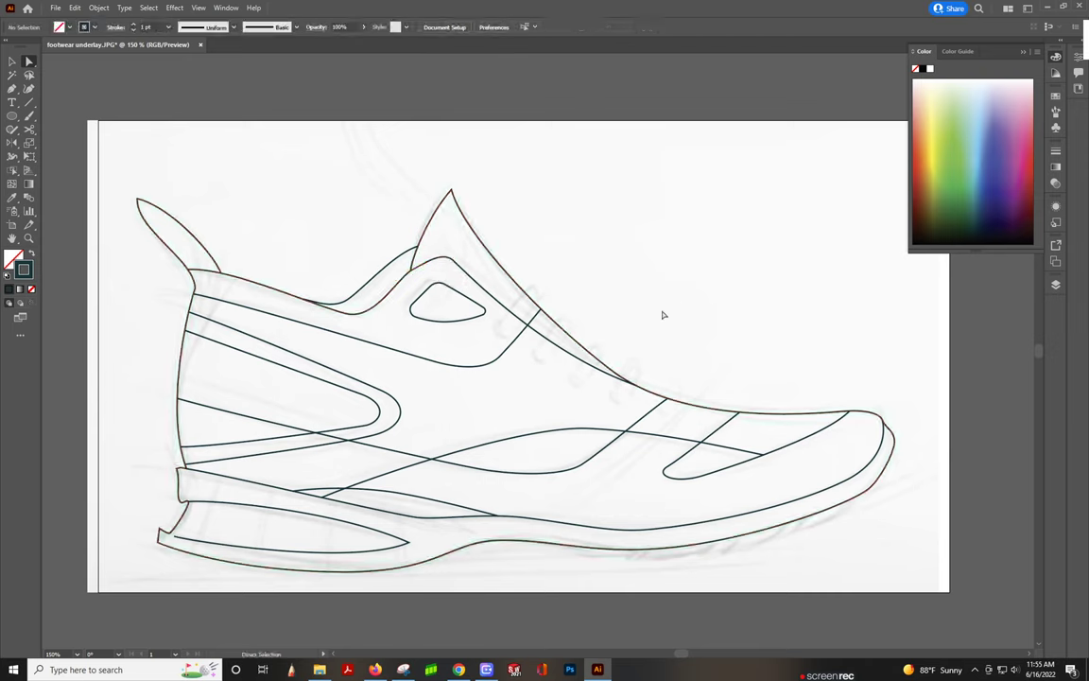
Move the collar panel seam's front end back from the instep edge onto the eyestay line.
{"action": "left_click", "coordinate": [542, 312]}
{"action": "left_click_drag", "start_coordinate": [543, 310], "coordinate": [519, 335]}
{"action": "left_click", "coordinate": [534, 342]}
Draw a rounded rectangle about 0.8 by 0.18 in, rotate it diagonally and place it over the uppermost sketched lace.
{"action": "left_click", "coordinate": [13, 115]}
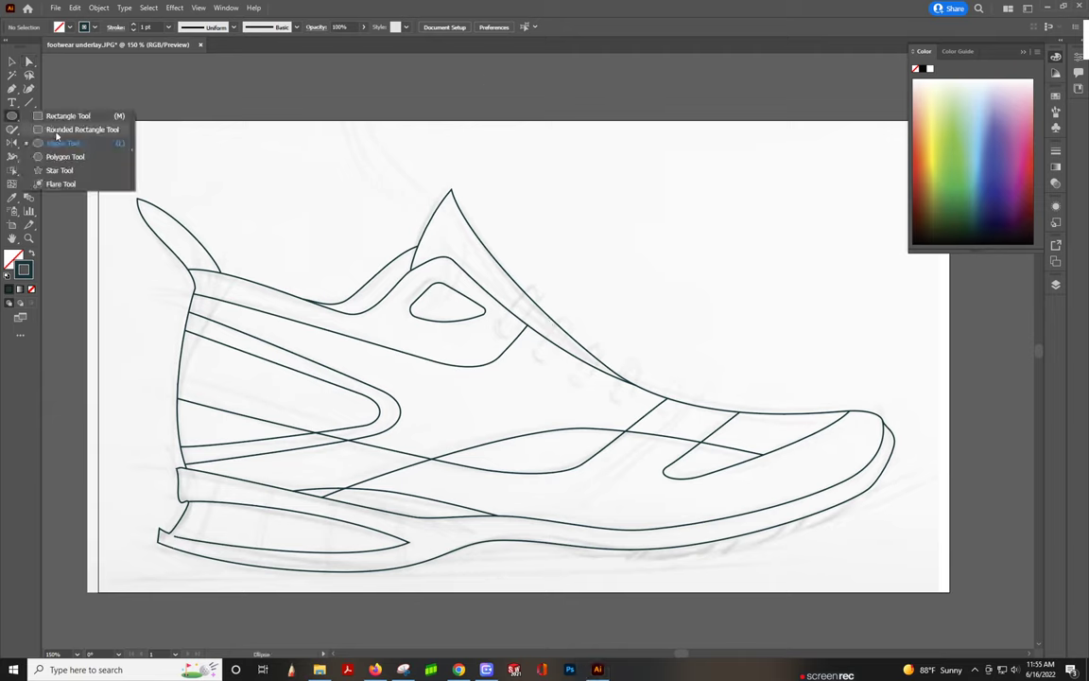
{"action": "left_click", "coordinate": [56, 133]}
{"action": "mouse_move", "coordinate": [565, 247]}
{"action": "left_mouse_down"}
{"action": "mouse_move", "coordinate": [653, 256]}
{"action": "mouse_move", "coordinate": [610, 253]}
{"action": "mouse_move", "coordinate": [630, 259]}
{"action": "left_mouse_up"}
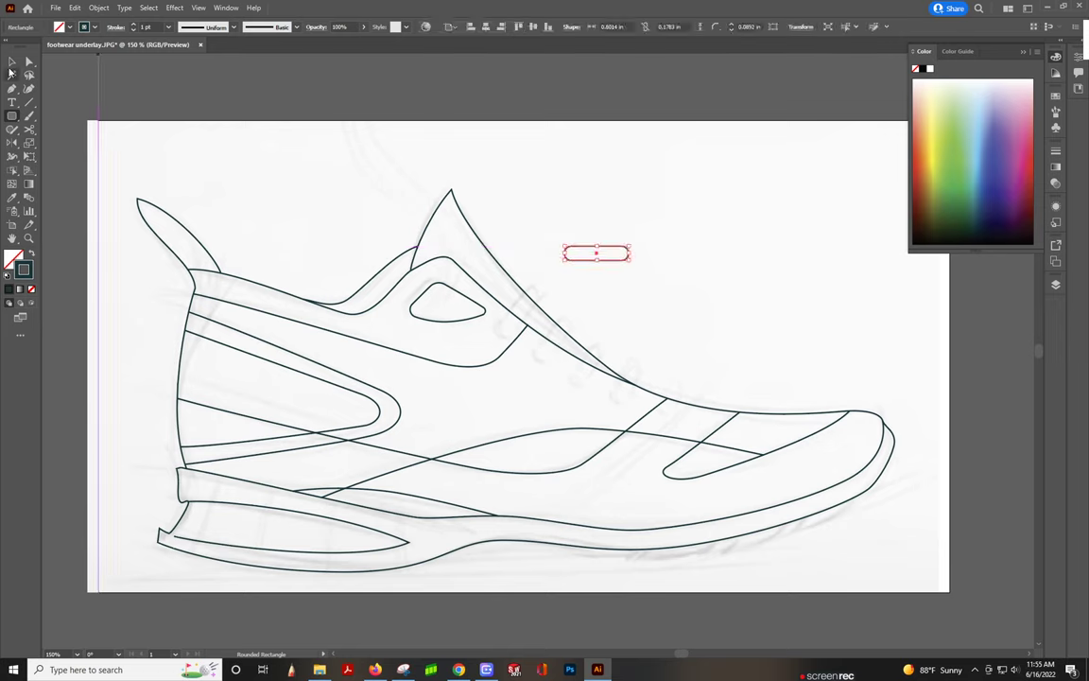
{"action": "left_click", "coordinate": [11, 63]}
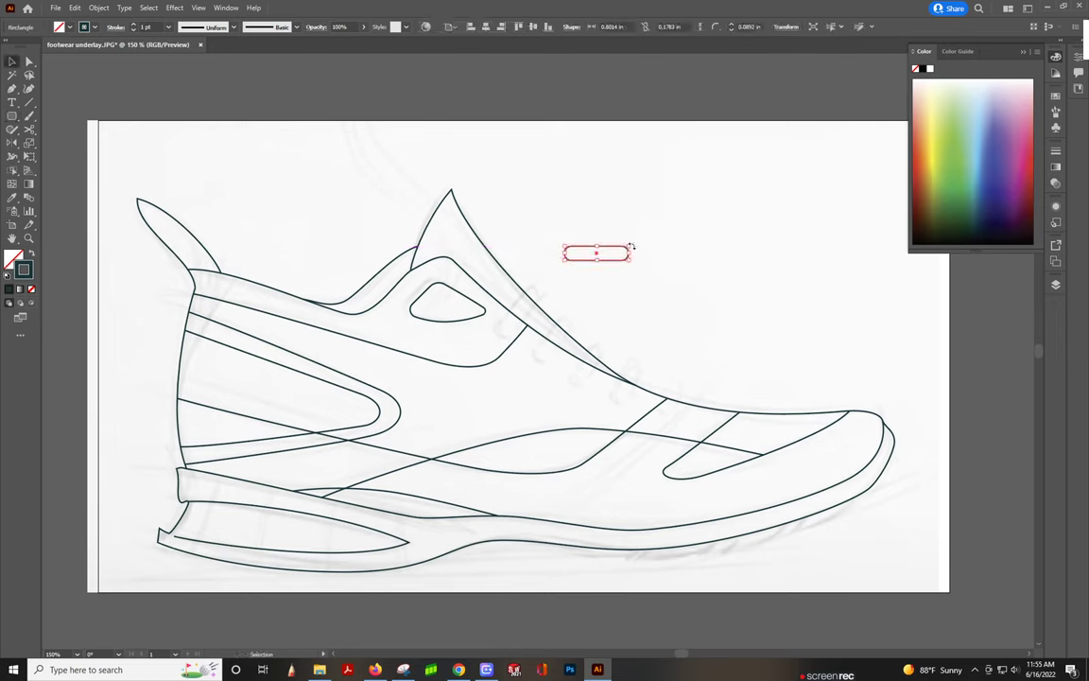
{"action": "left_click_drag", "start_coordinate": [629, 239], "coordinate": [540, 307]}
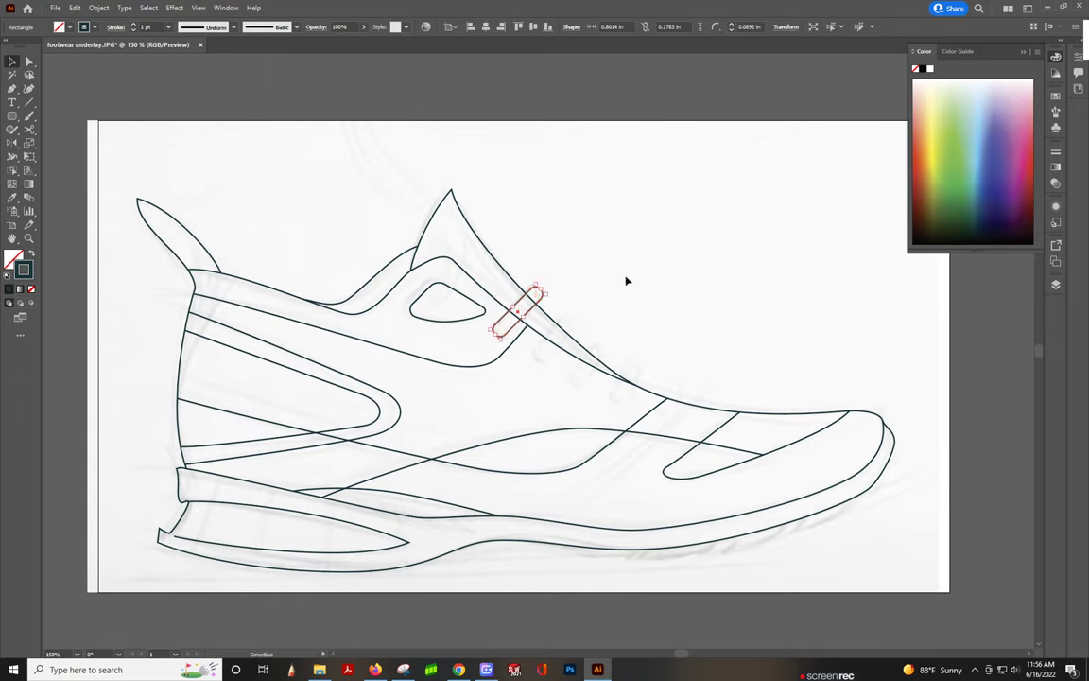
Duplicate the lace shape, place the copy over the next sketched lace below and shorten it to about 0.7 in.
{"action": "key", "text": "ctrl+c"}
{"action": "key", "text": "ctrl+v"}
{"action": "left_click_drag", "start_coordinate": [561, 340], "coordinate": [580, 321]}
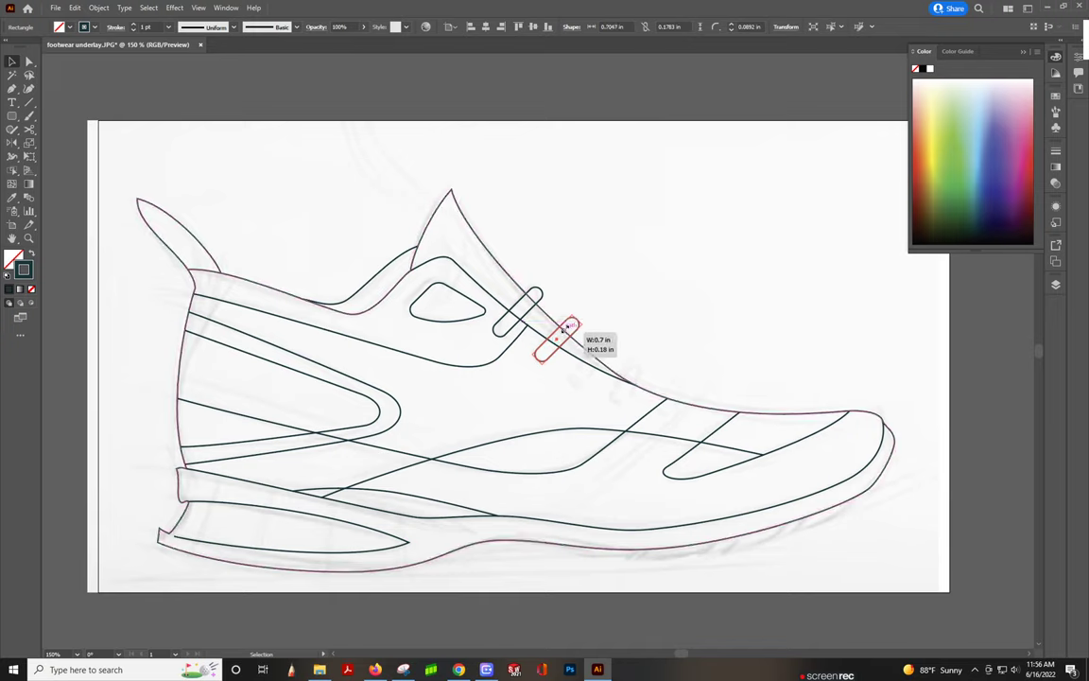
{"action": "left_click_drag", "start_coordinate": [576, 321], "coordinate": [574, 323]}
{"action": "left_click", "coordinate": [619, 289]}
{"action": "left_click", "coordinate": [574, 322]}
{"action": "left_click", "coordinate": [602, 311]}
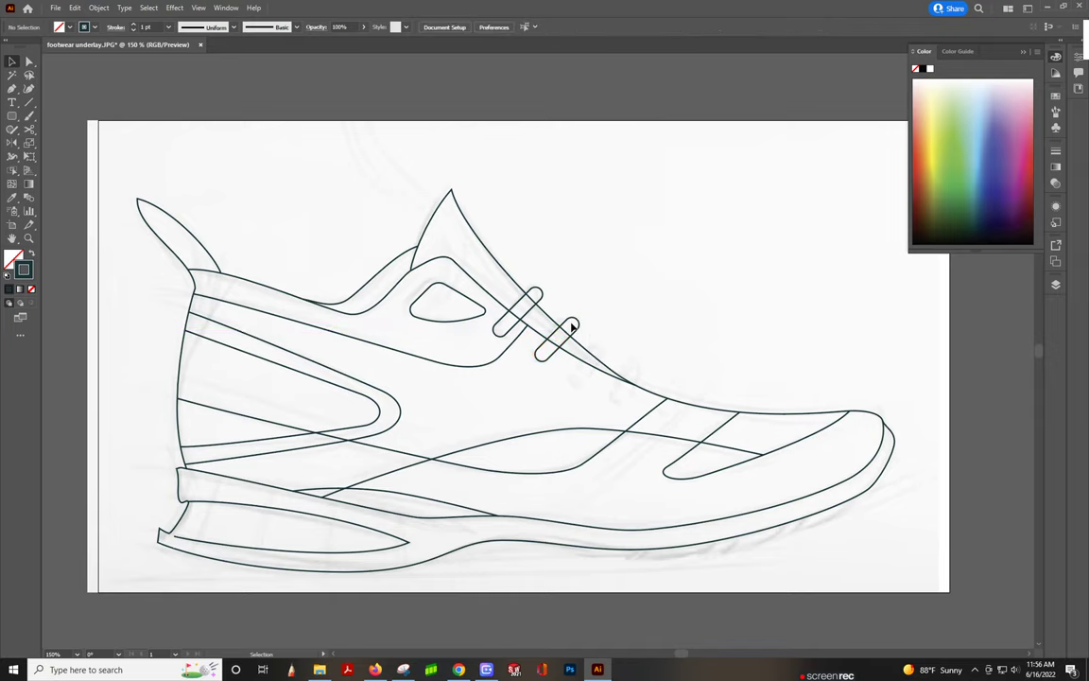
Shorten the second lace shape to about 0.6 in and fit it over the sketched lace.
{"action": "scroll", "coordinate": [572, 327], "scroll_direction": "up", "scroll_amount": 3}
{"action": "left_click_drag", "start_coordinate": [570, 321], "coordinate": [502, 402]}
{"action": "left_click", "coordinate": [575, 346]}
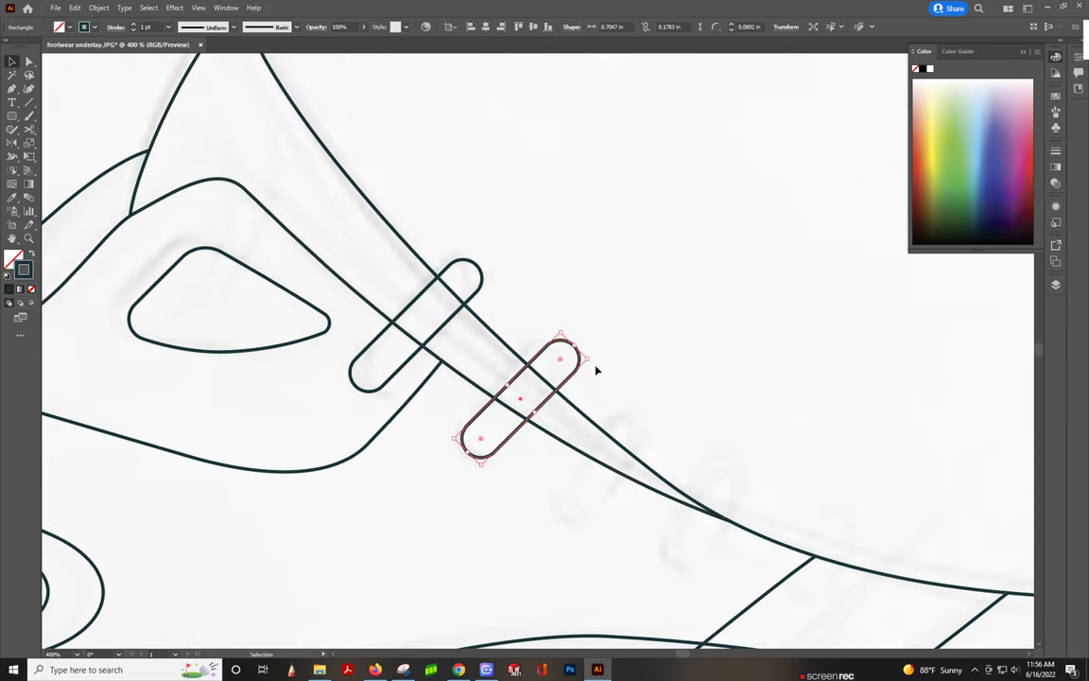
{"action": "left_click_drag", "start_coordinate": [586, 357], "coordinate": [558, 362]}
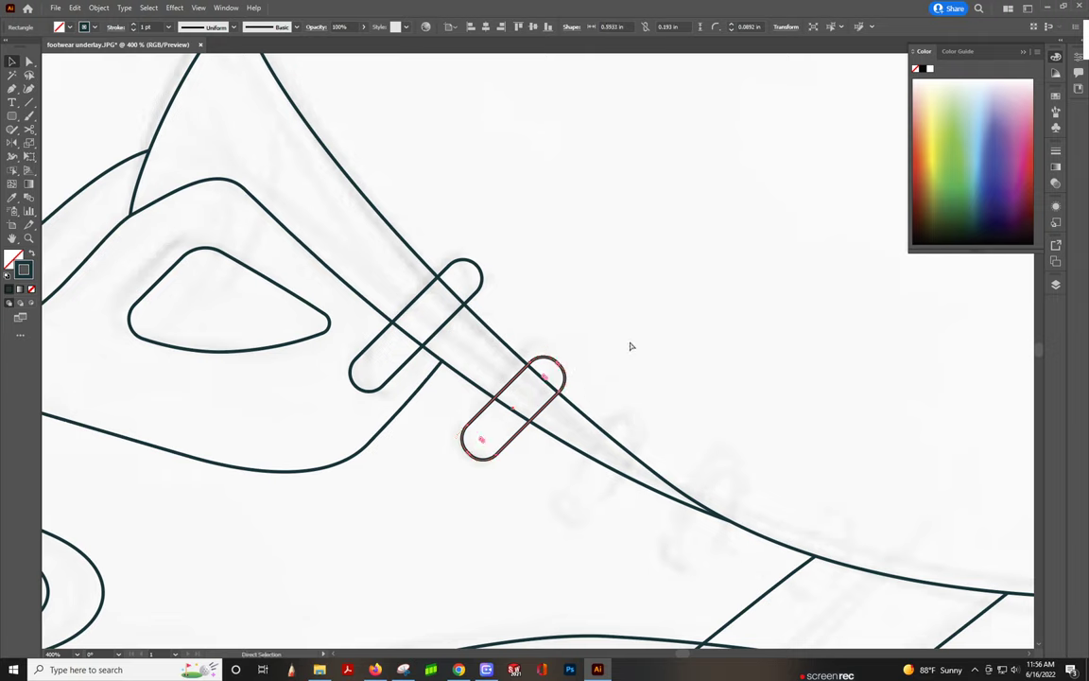
Paste a lace copy over the third sketched lace, rotate it steeper and shorten it to about 0.55 in.
{"action": "key", "text": "ctrl+v"}
{"action": "key", "text": "v"}
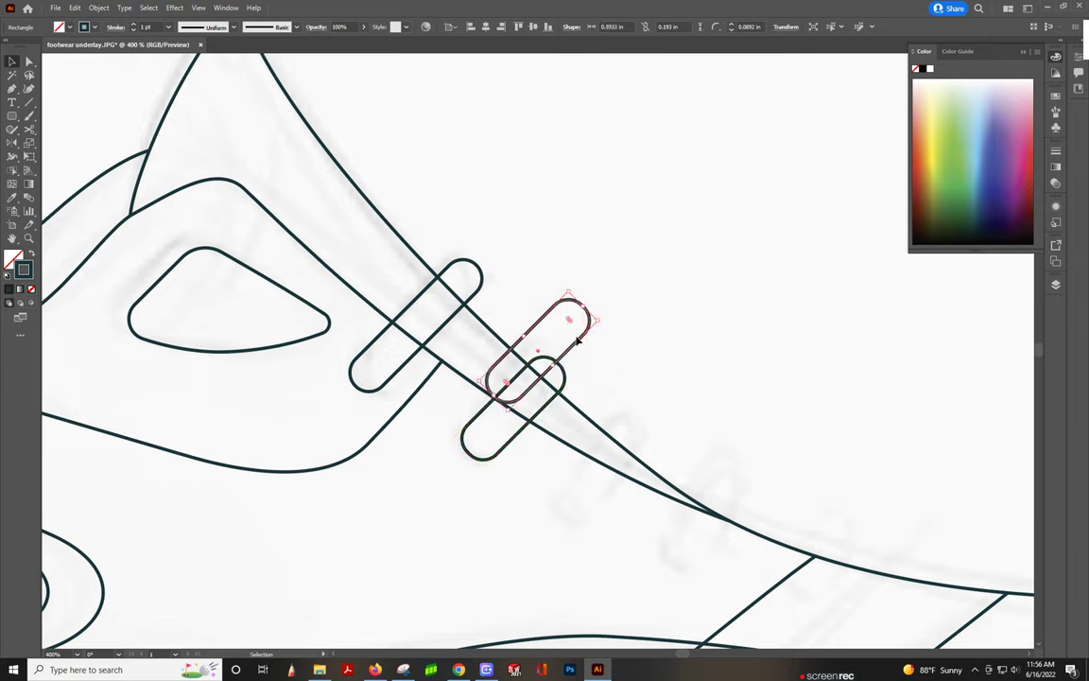
{"action": "left_click_drag", "start_coordinate": [580, 347], "coordinate": [626, 427]}
{"action": "key", "text": "a"}
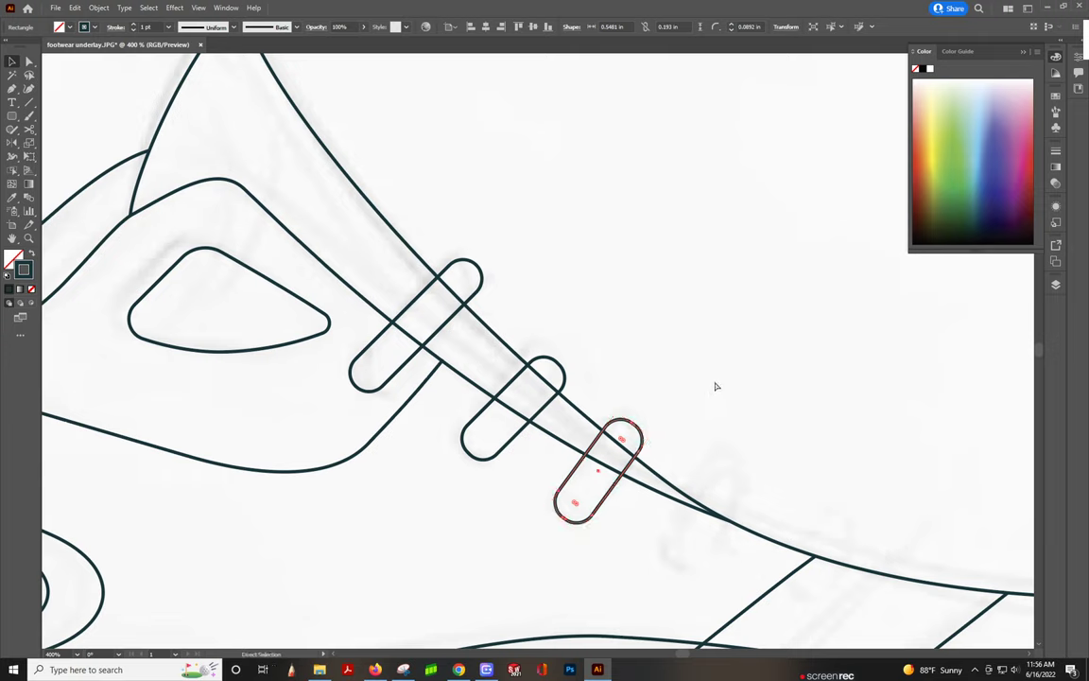
Duplicate the third lace shape and fit the copy over the lowest sketched lace, where the eyestay meets the instep.
{"action": "key", "text": "ctrl+c"}
{"action": "key", "text": "ctrl+v"}
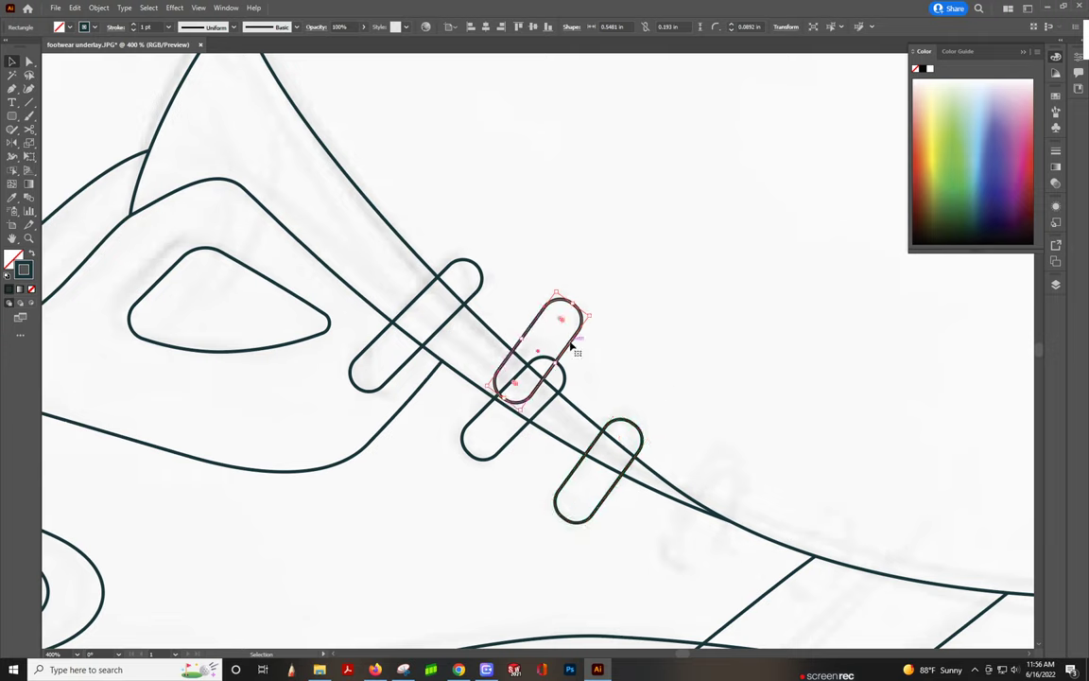
{"action": "left_click_drag", "start_coordinate": [572, 346], "coordinate": [737, 511]}
{"action": "mouse_move", "coordinate": [741, 470]}
{"action": "left_mouse_down"}
{"action": "mouse_move", "coordinate": [705, 498]}
{"action": "mouse_move", "coordinate": [756, 446]}
{"action": "mouse_move", "coordinate": [741, 474]}
{"action": "left_mouse_up"}
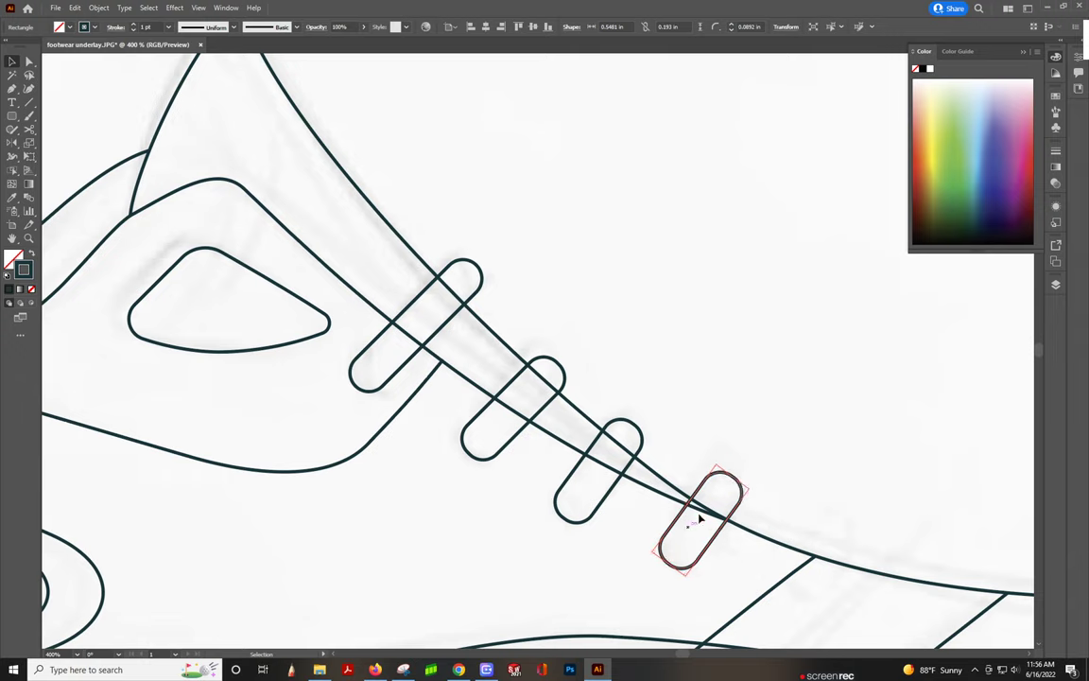
{"action": "left_click", "coordinate": [792, 413]}
{"action": "left_click", "coordinate": [732, 482]}
{"action": "left_click_drag", "start_coordinate": [732, 477], "coordinate": [727, 484]}
{"action": "left_click", "coordinate": [768, 426]}
Draw a curved rib line with the Pen tool across the rear of the heel cavity, from its upper to its lower edge.
{"action": "key", "text": "ctrl+minus"}
{"action": "key", "text": "ctrl+minus"}
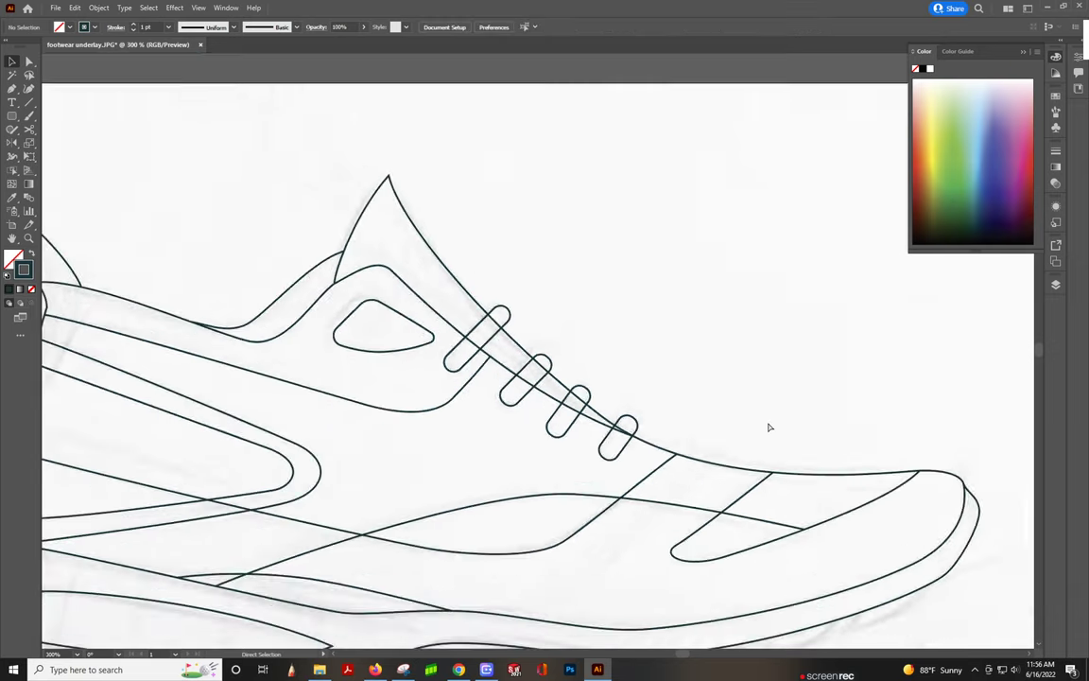
{"action": "key", "text": "ctrl+minus"}
{"action": "key", "text": "ctrl+minus"}
{"action": "key", "text": "ctrl+minus"}
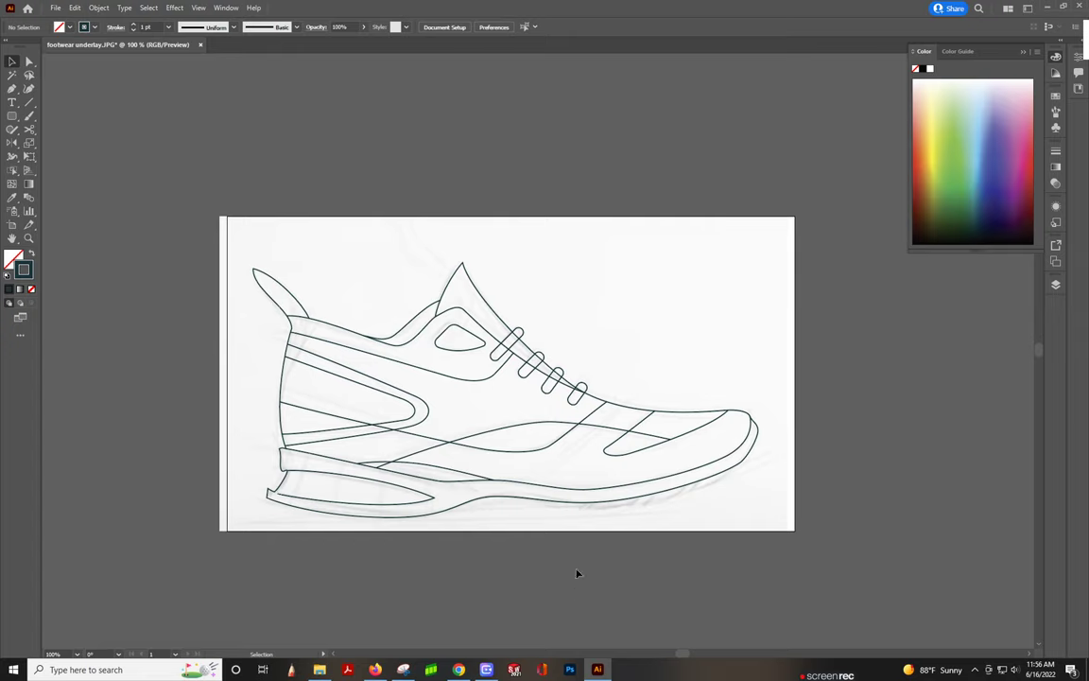
{"action": "left_click", "coordinate": [11, 88]}
{"action": "left_click_drag", "start_coordinate": [302, 474], "coordinate": [290, 506]}
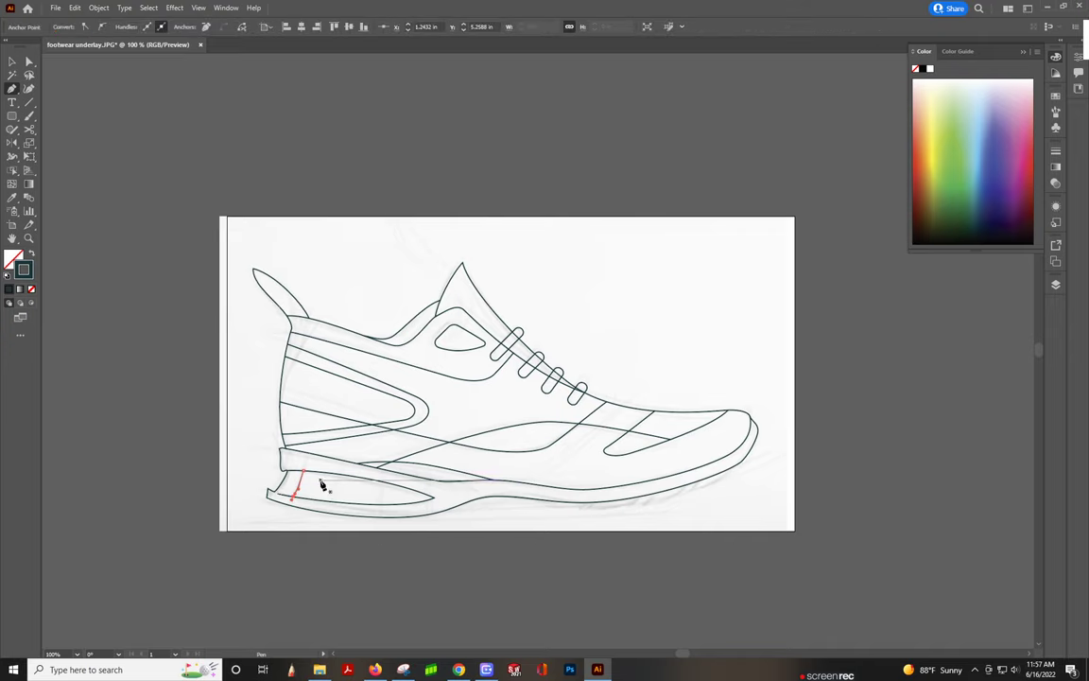
{"action": "scroll", "coordinate": [290, 504], "scroll_direction": "up", "scroll_amount": 6}
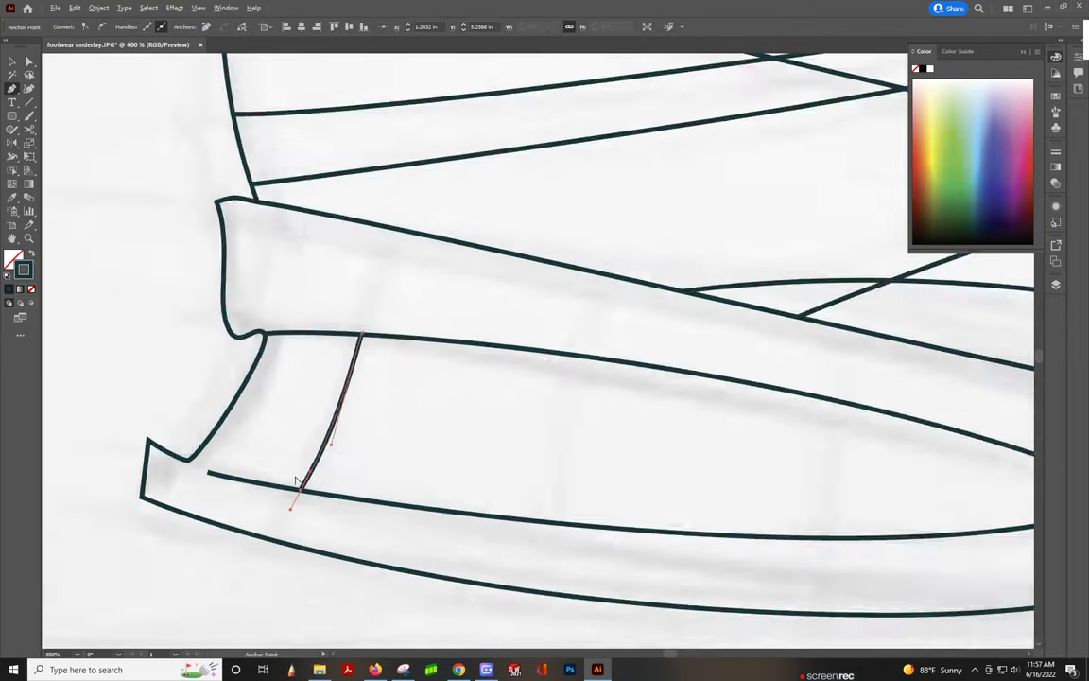
{"action": "scroll", "coordinate": [296, 482], "scroll_direction": "down", "scroll_amount": 5}
Snap the rear end of the heel cavity's lower edge onto the heel outline corner and reshape its curve.
{"action": "key", "text": "a"}
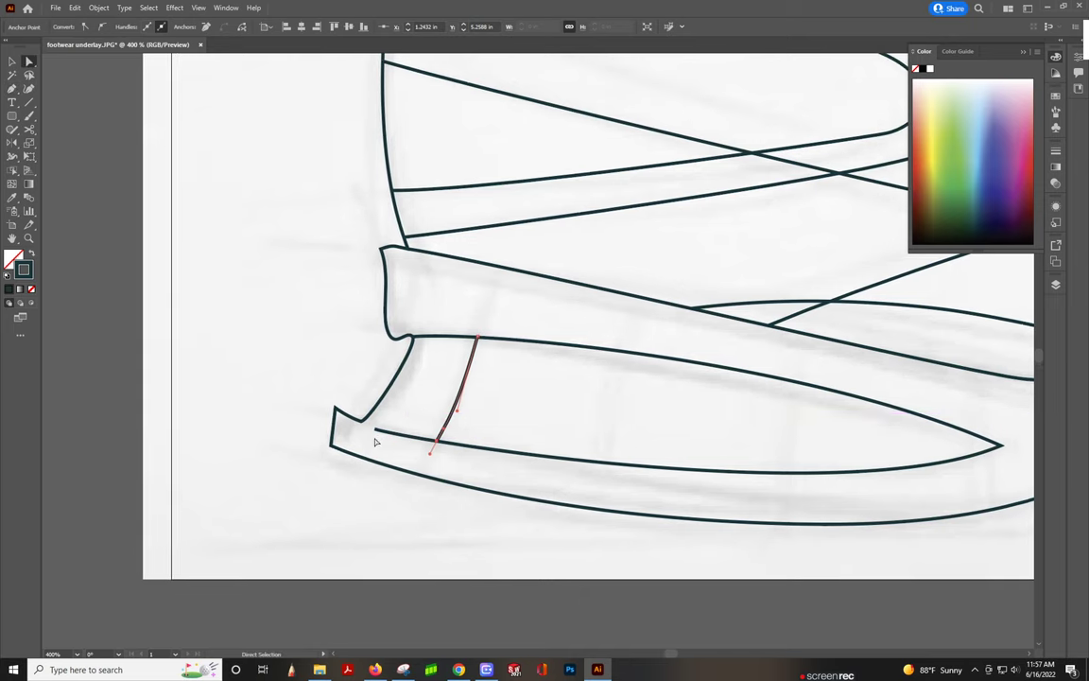
{"action": "left_click_drag", "start_coordinate": [382, 427], "coordinate": [562, 494]}
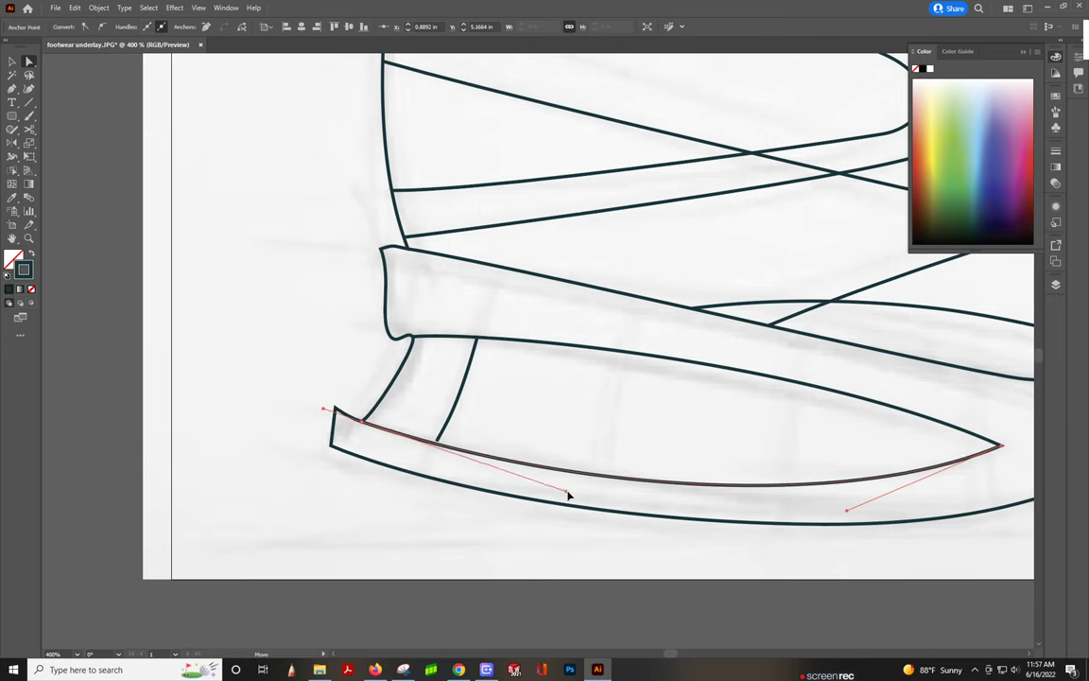
{"action": "left_click", "coordinate": [607, 443]}
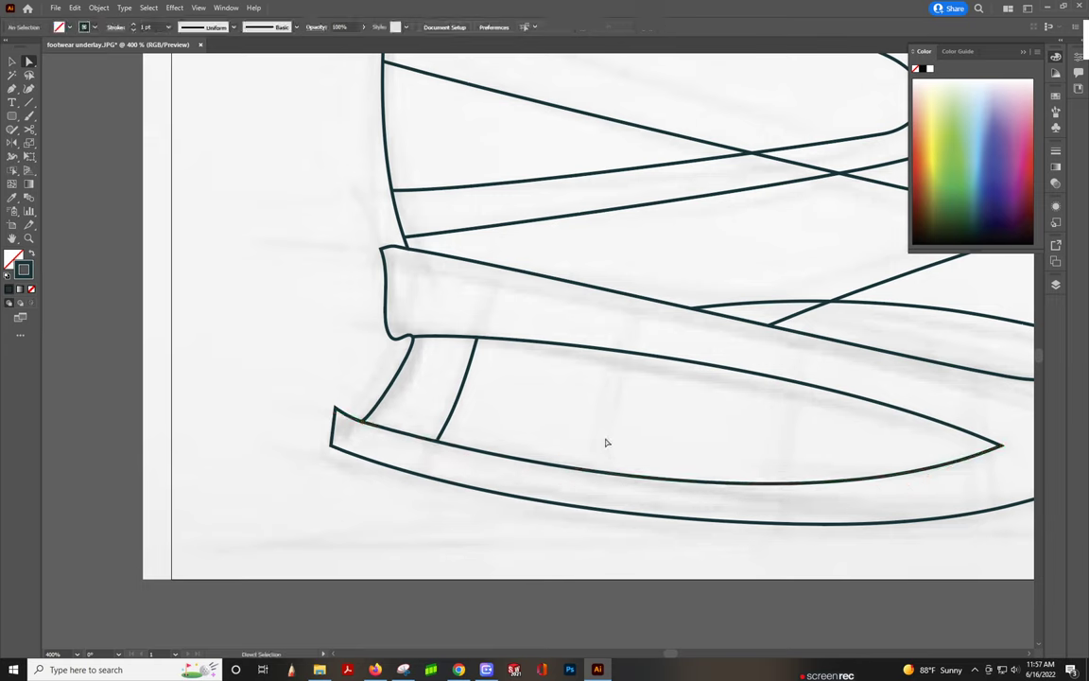
Try offsetting the rear rib line by 0.2 in, and undo the offset.
{"action": "left_click", "coordinate": [467, 371]}
{"action": "left_click", "coordinate": [99, 7]}
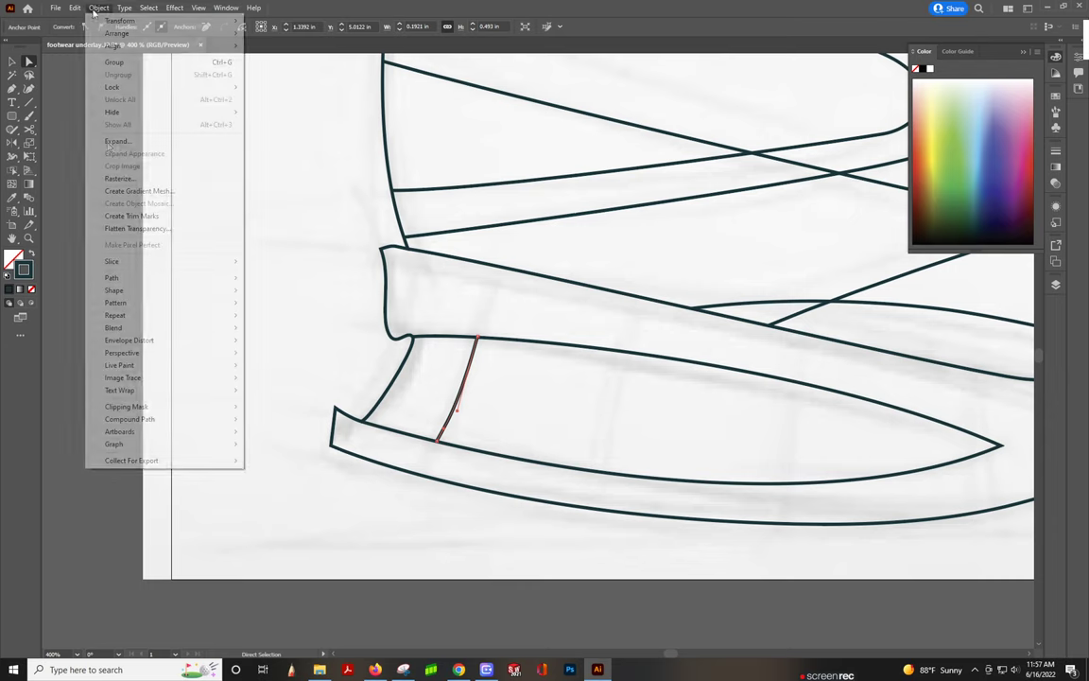
{"action": "mouse_move", "coordinate": [125, 281]}
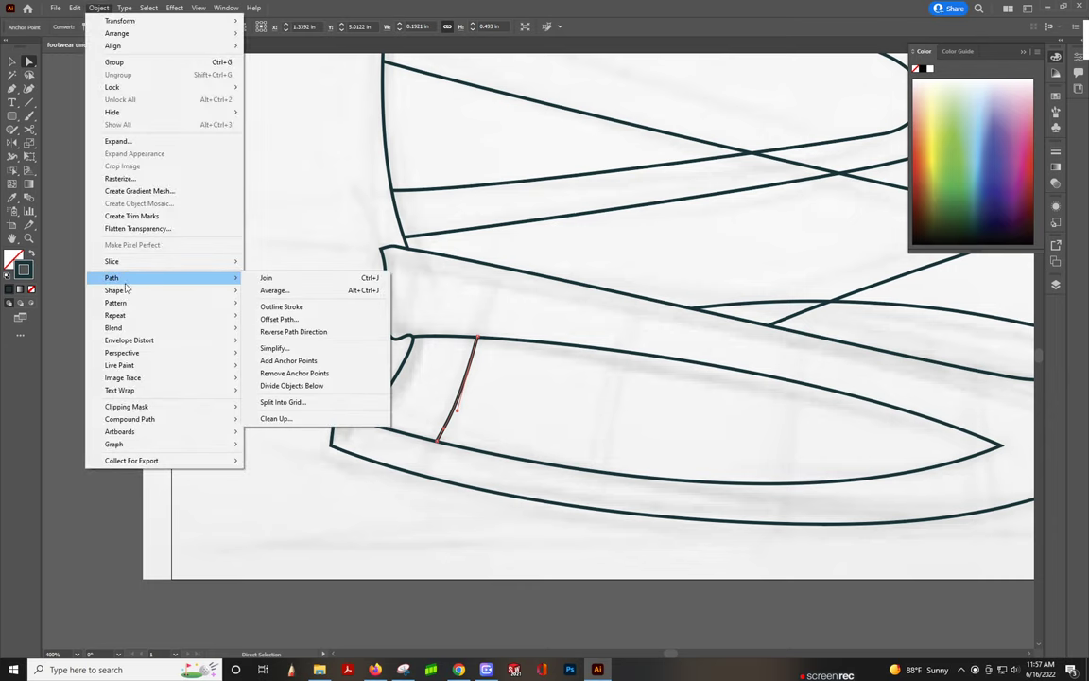
{"action": "left_click", "coordinate": [279, 319]}
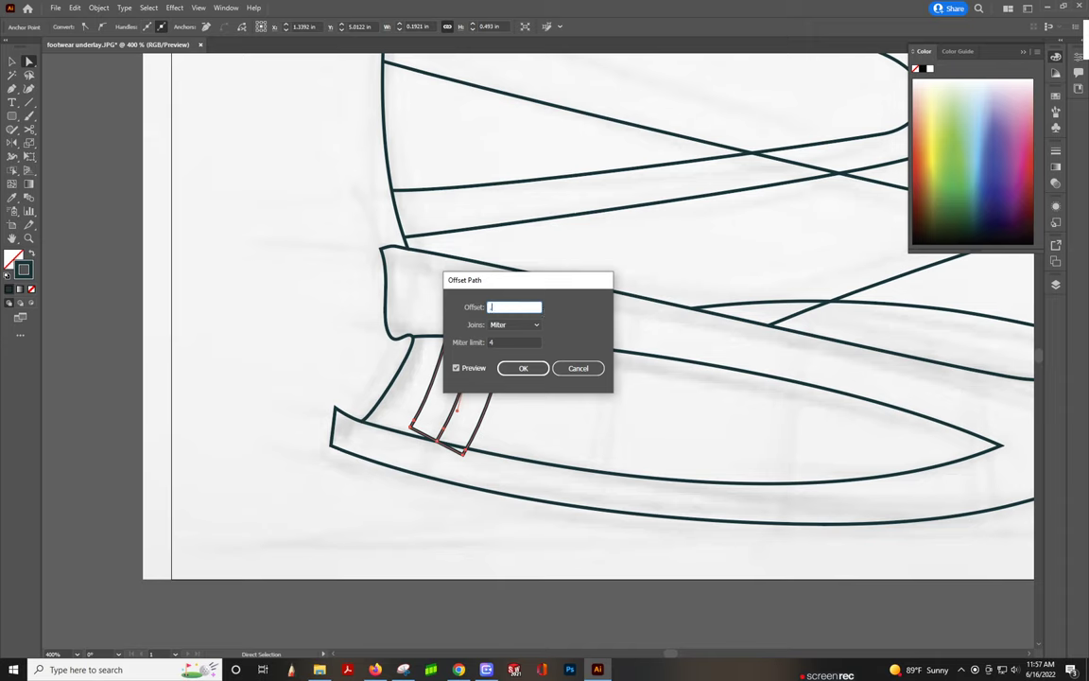
{"action": "key", "text": "Return"}
{"action": "key", "text": "ctrl+z"}
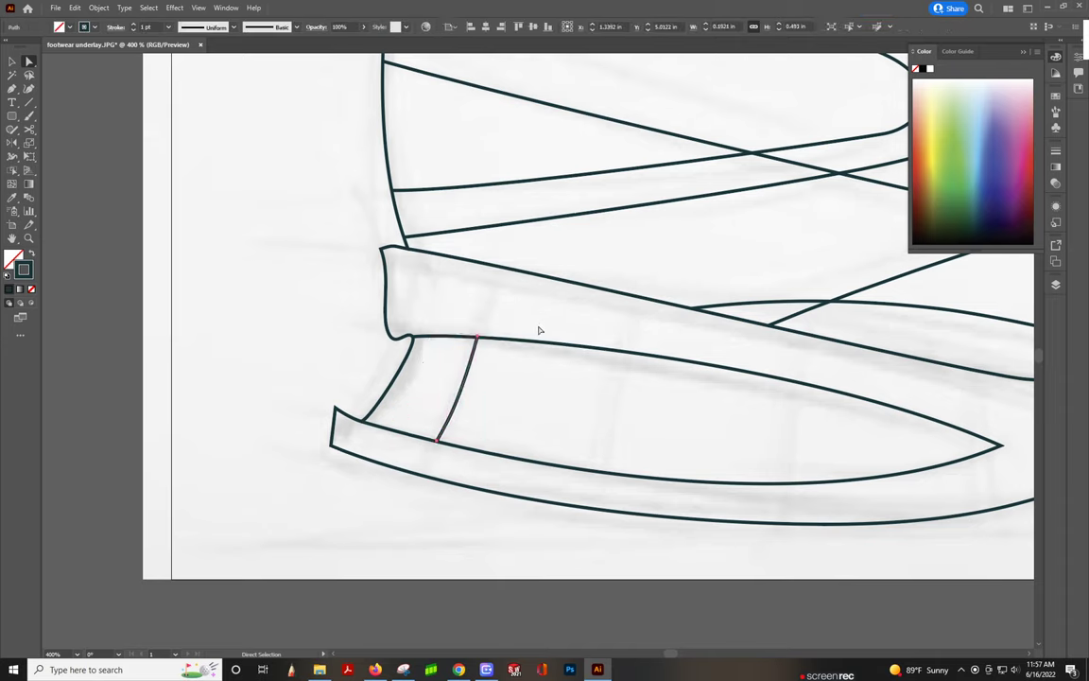
Offset the rear rib line's path by 0.02 in.
{"action": "left_click", "coordinate": [100, 8]}
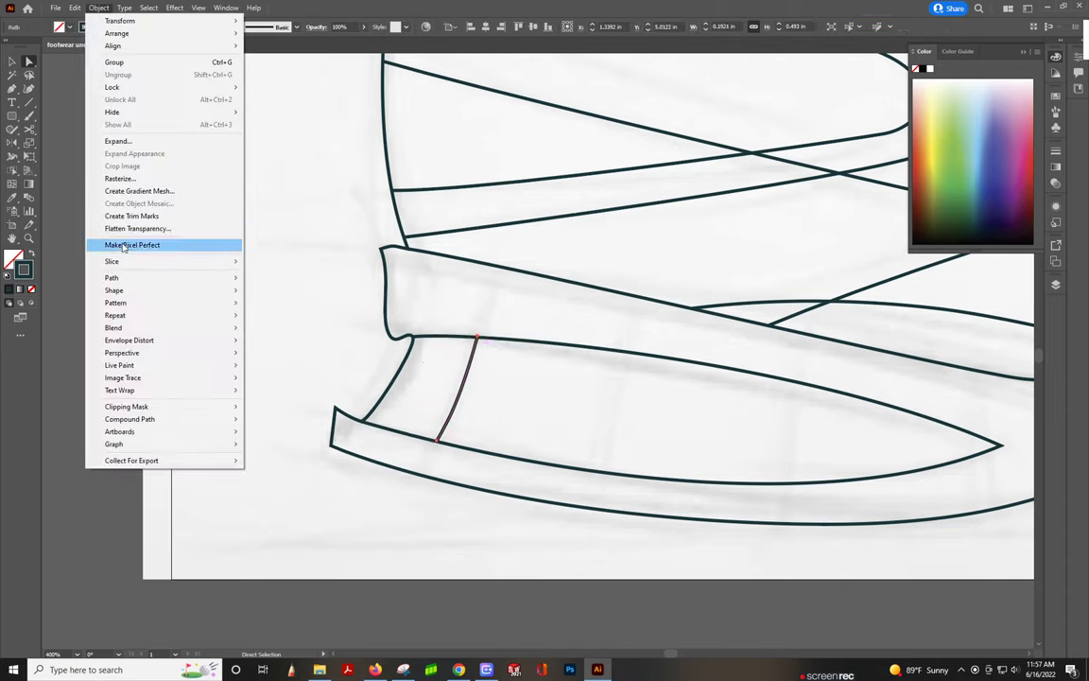
{"action": "mouse_move", "coordinate": [218, 277]}
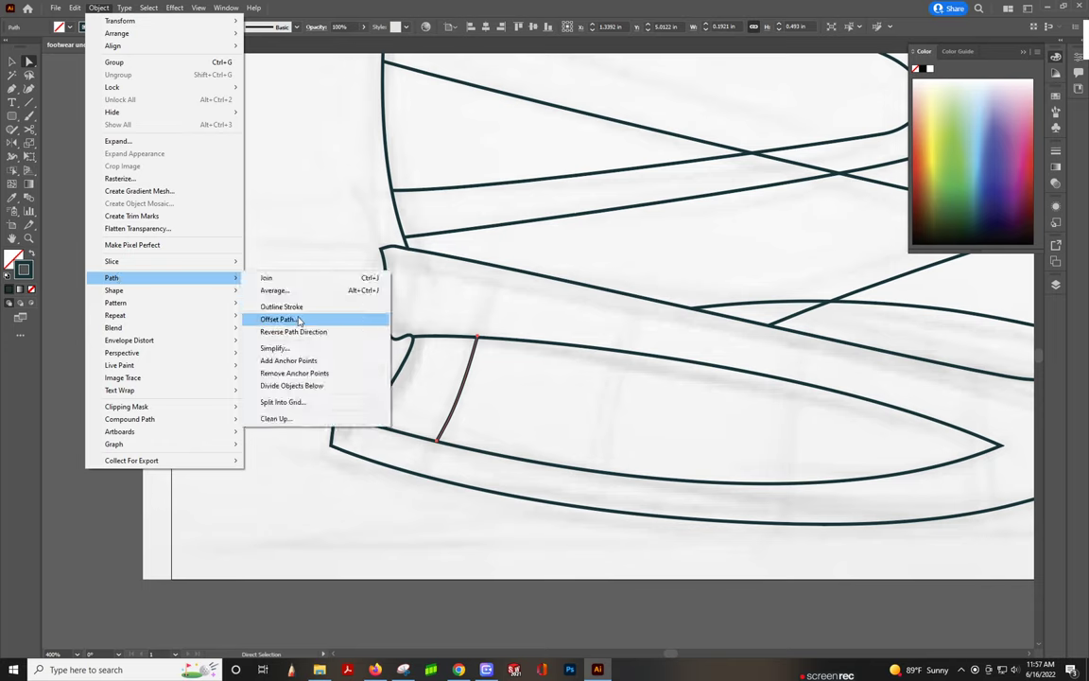
{"action": "left_click", "coordinate": [299, 321]}
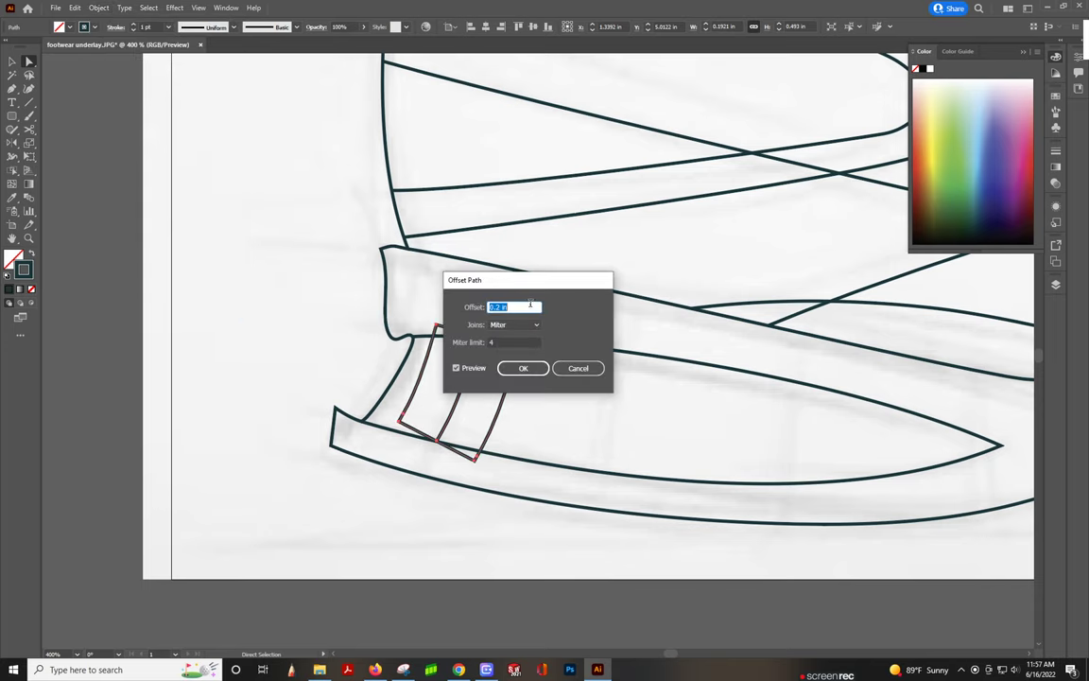
{"action": "type", "text": ".02"}
{"action": "key", "text": "Return"}
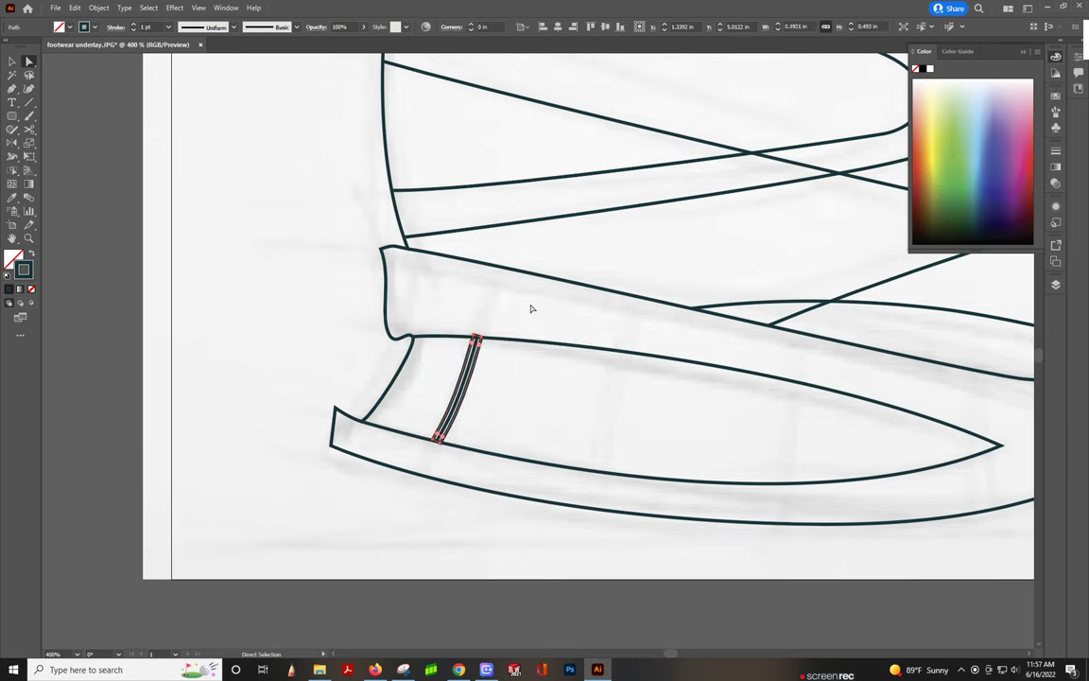
{"action": "left_click", "coordinate": [573, 410]}
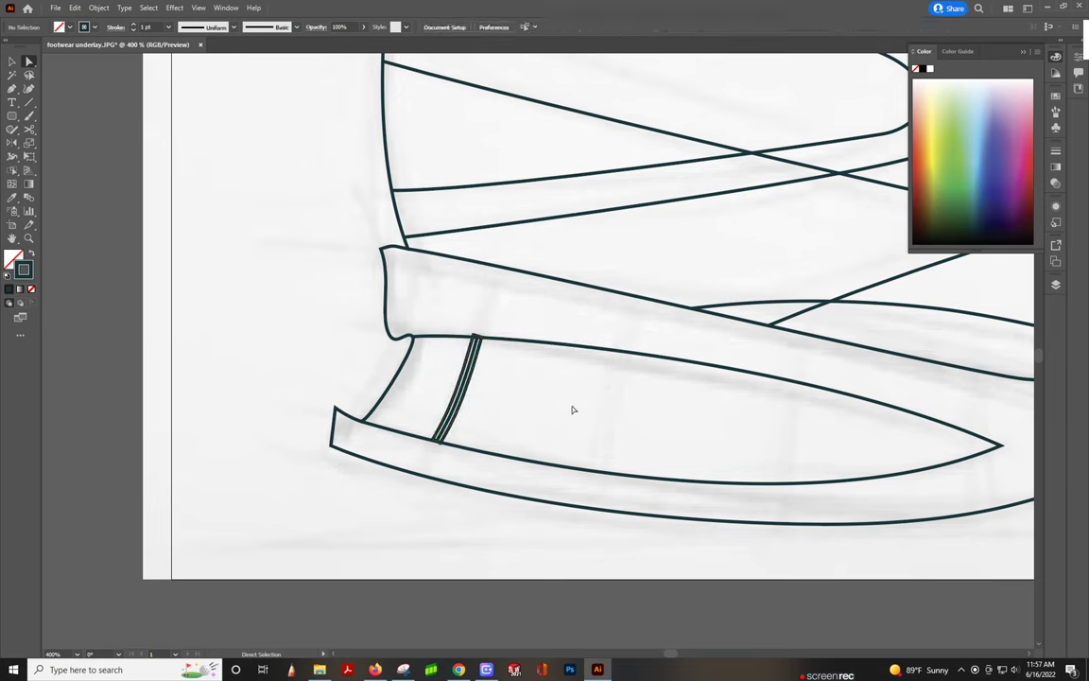
Delete the offset outline's rear side and short end segments, leaving one line parallel to the rear rib line.
{"action": "left_click", "coordinate": [468, 359]}
{"action": "key", "text": "Delete"}
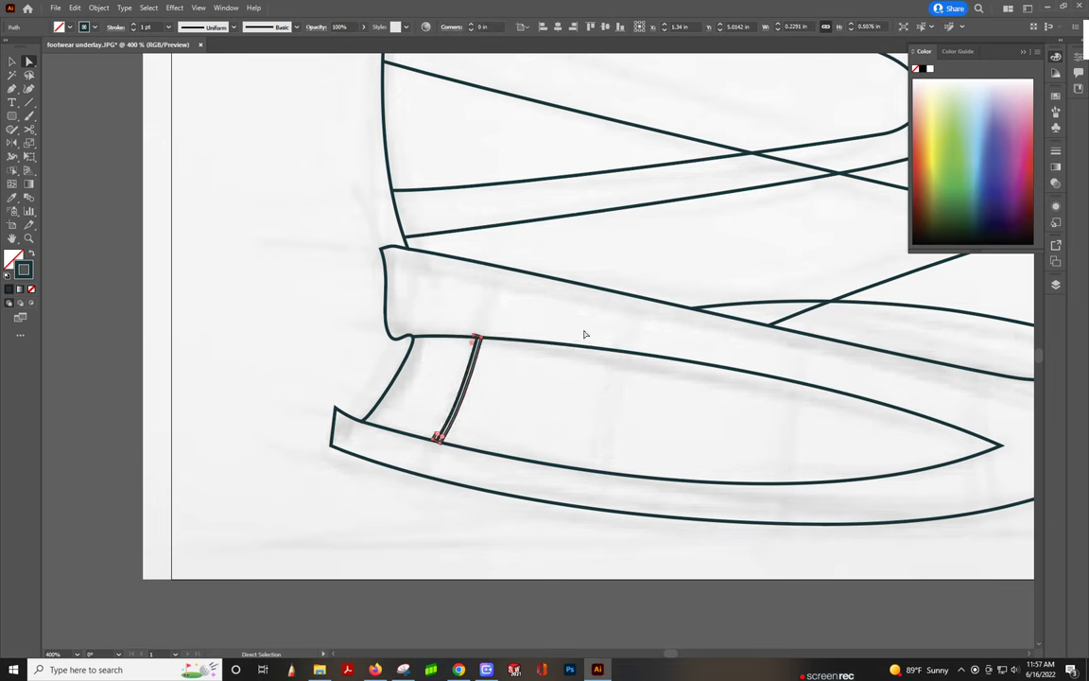
{"action": "left_click", "coordinate": [477, 337]}
{"action": "key", "text": "Delete"}
{"action": "left_click", "coordinate": [430, 445]}
{"action": "key", "text": "Delete"}
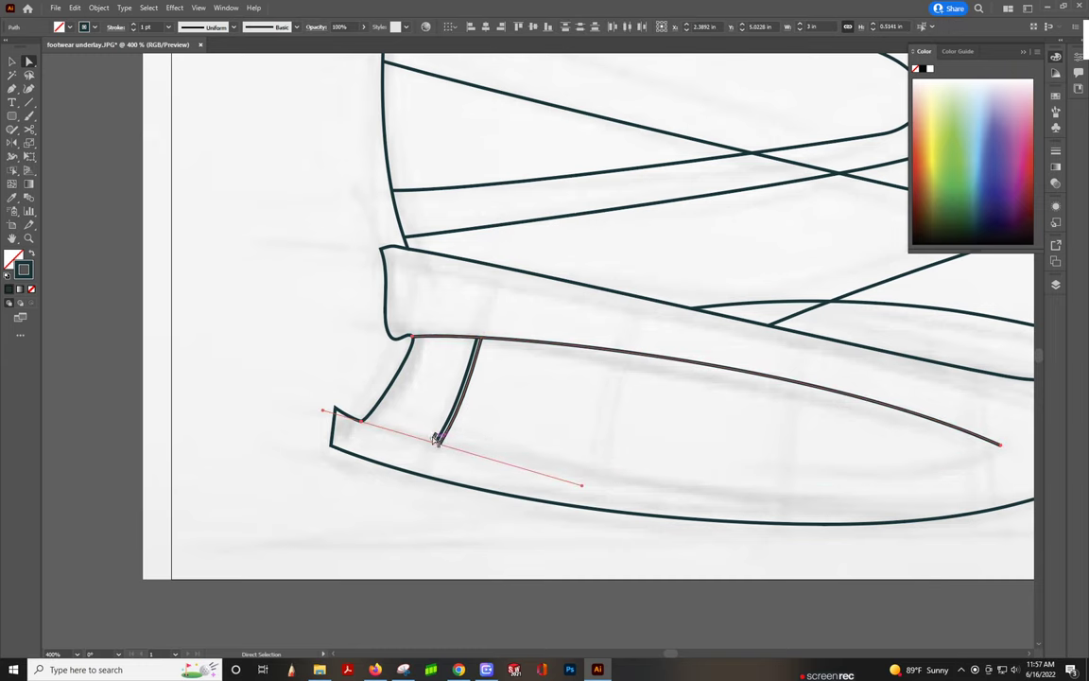
{"action": "key", "text": "ctrl+z"}
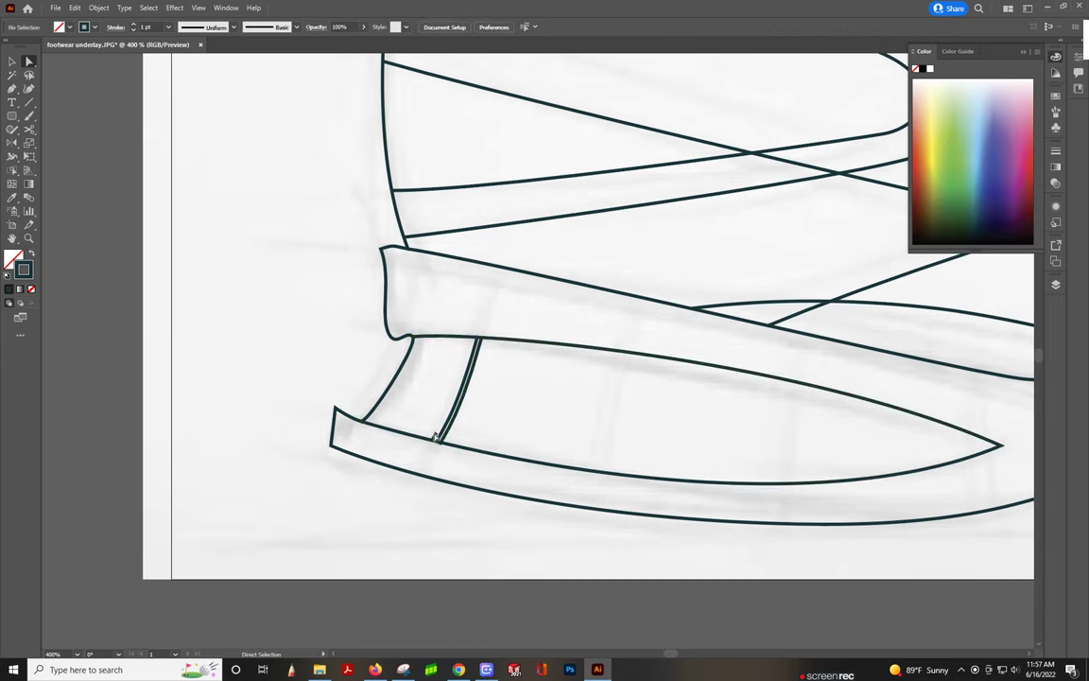
{"action": "left_click", "coordinate": [443, 436]}
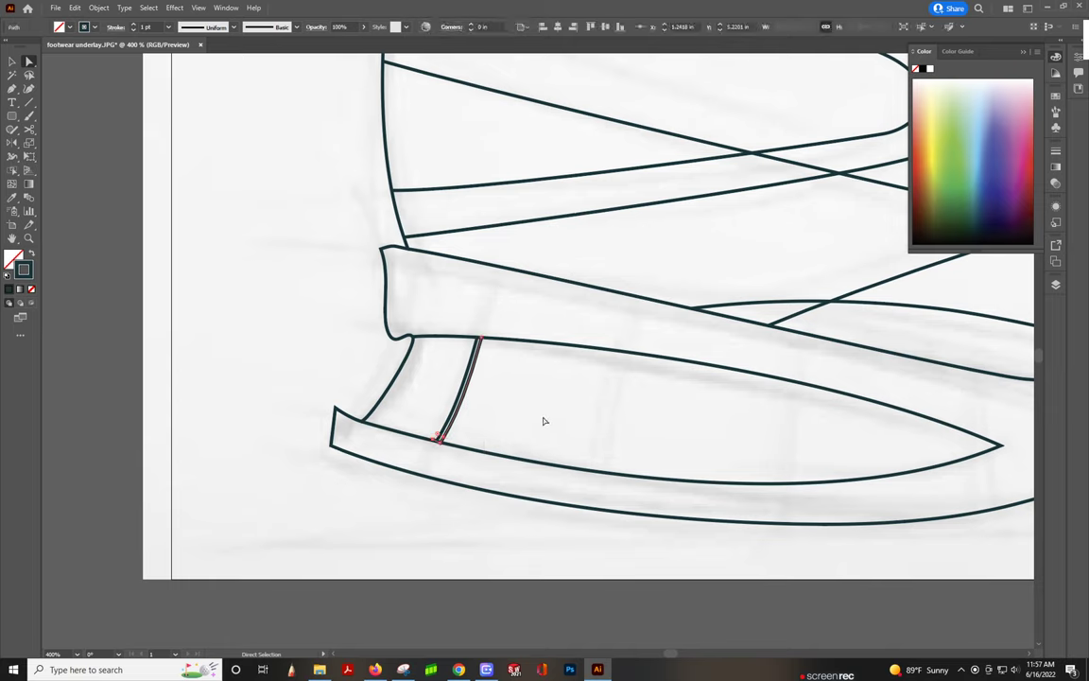
{"action": "left_click", "coordinate": [436, 441]}
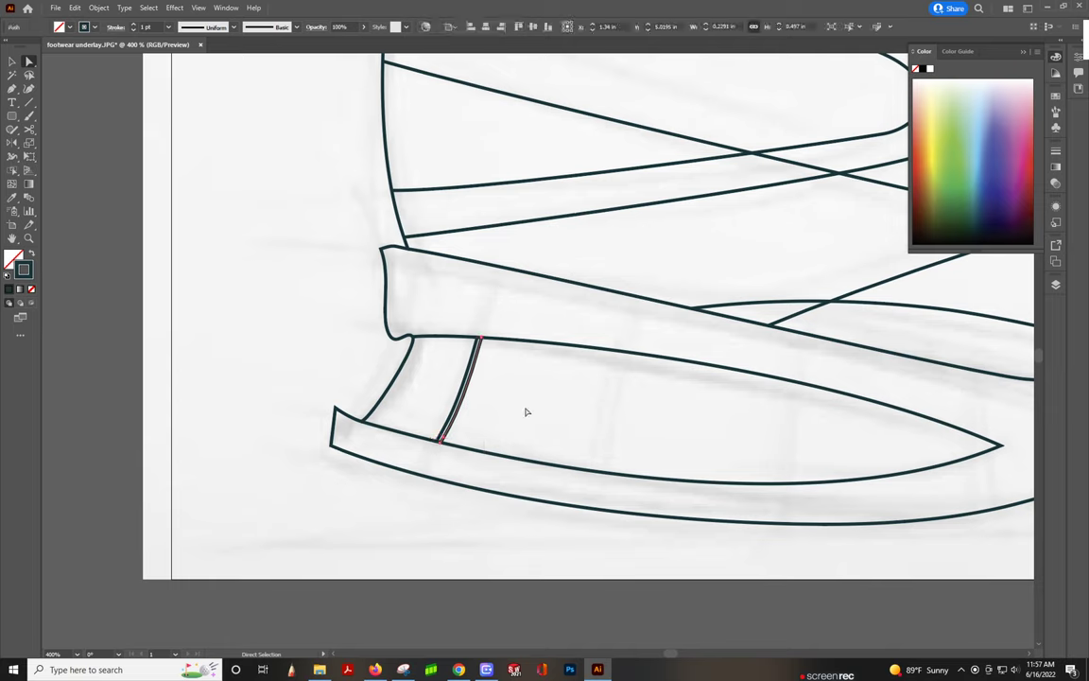
{"action": "left_click", "coordinate": [506, 394]}
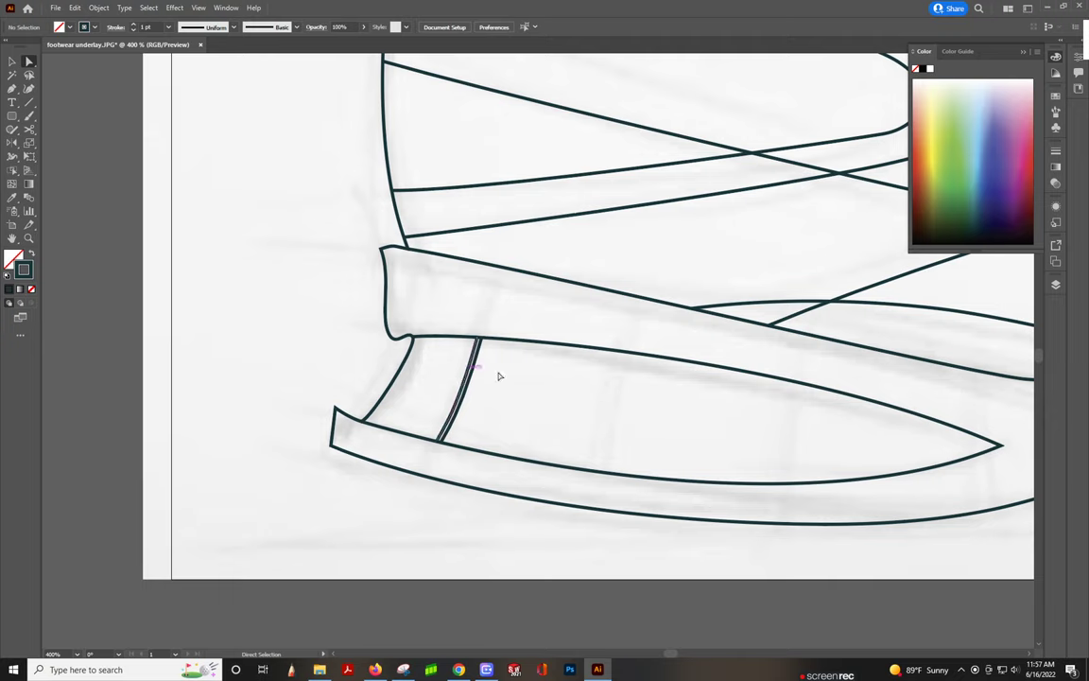
Trace the second curved rib across the heel cavity, adjust its curvature and add a parallel copy just in front of it.
{"action": "left_click", "coordinate": [11, 88]}
{"action": "left_click_drag", "start_coordinate": [621, 353], "coordinate": [597, 427]}
{"action": "left_click_drag", "start_coordinate": [587, 470], "coordinate": [581, 490]}
{"action": "left_click_drag", "start_coordinate": [583, 492], "coordinate": [571, 493]}
{"action": "key", "text": "a"}
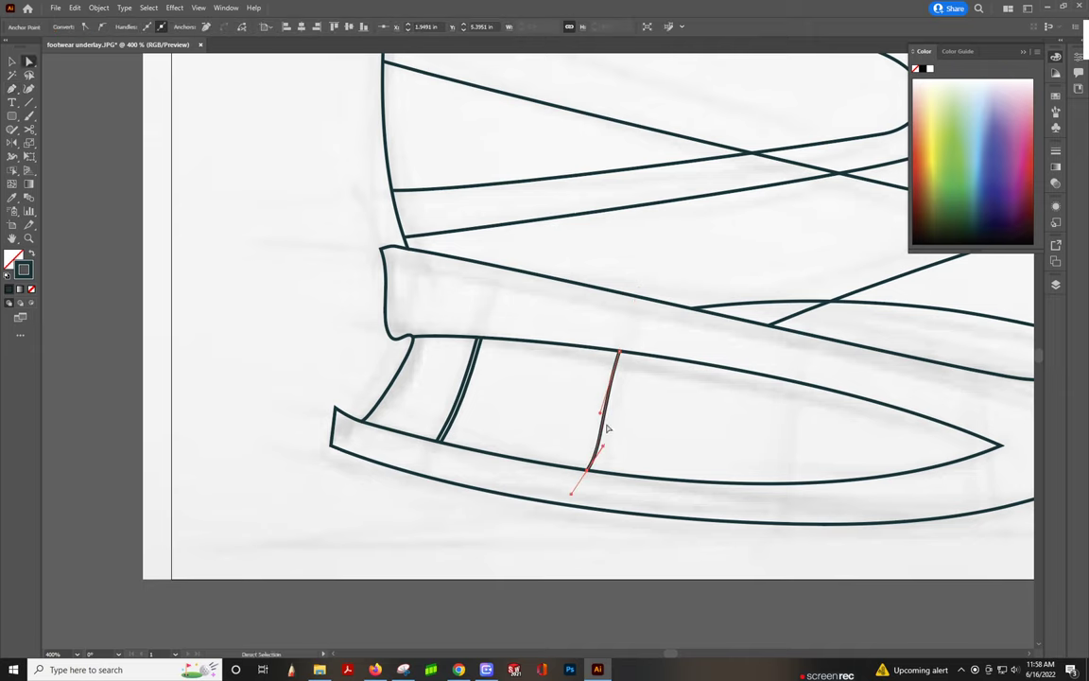
{"action": "mouse_move", "coordinate": [603, 413]}
{"action": "left_mouse_down"}
{"action": "mouse_move", "coordinate": [615, 401]}
{"action": "mouse_move", "coordinate": [613, 421]}
{"action": "mouse_move", "coordinate": [547, 372]}
{"action": "mouse_move", "coordinate": [584, 416]}
{"action": "mouse_move", "coordinate": [627, 403]}
{"action": "mouse_move", "coordinate": [616, 416]}
{"action": "left_mouse_up"}
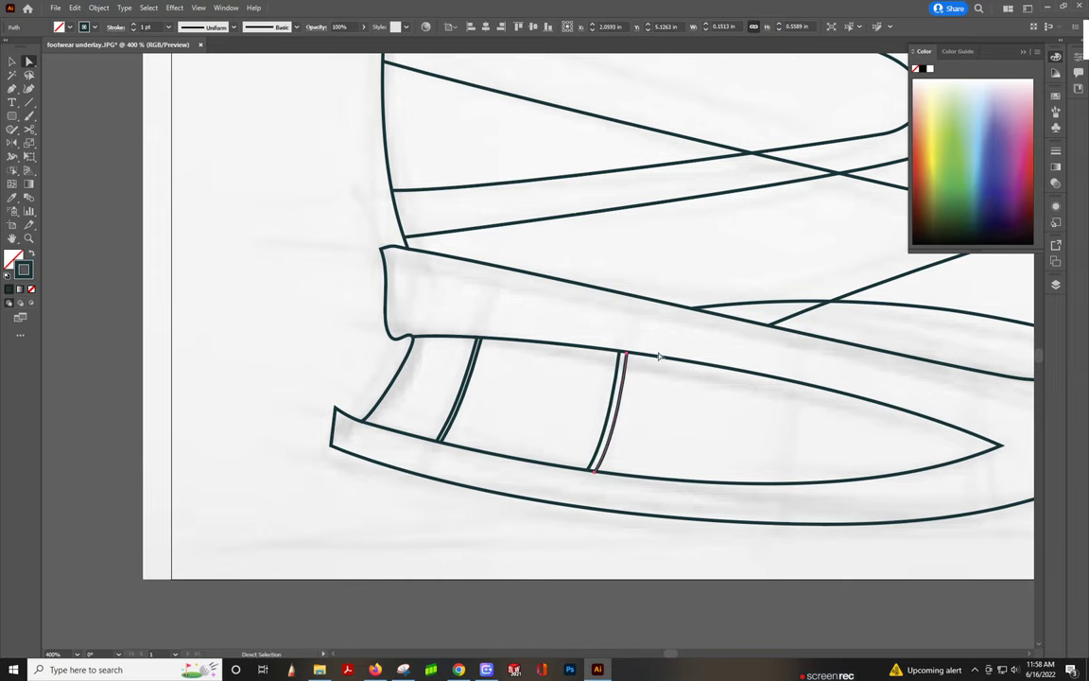
Trace the third rib, about 0.5 in tall, as a slightly curved line across the front part of the heel cavity.
{"action": "scroll", "coordinate": [449, 426], "scroll_direction": "right", "scroll_amount": 5}
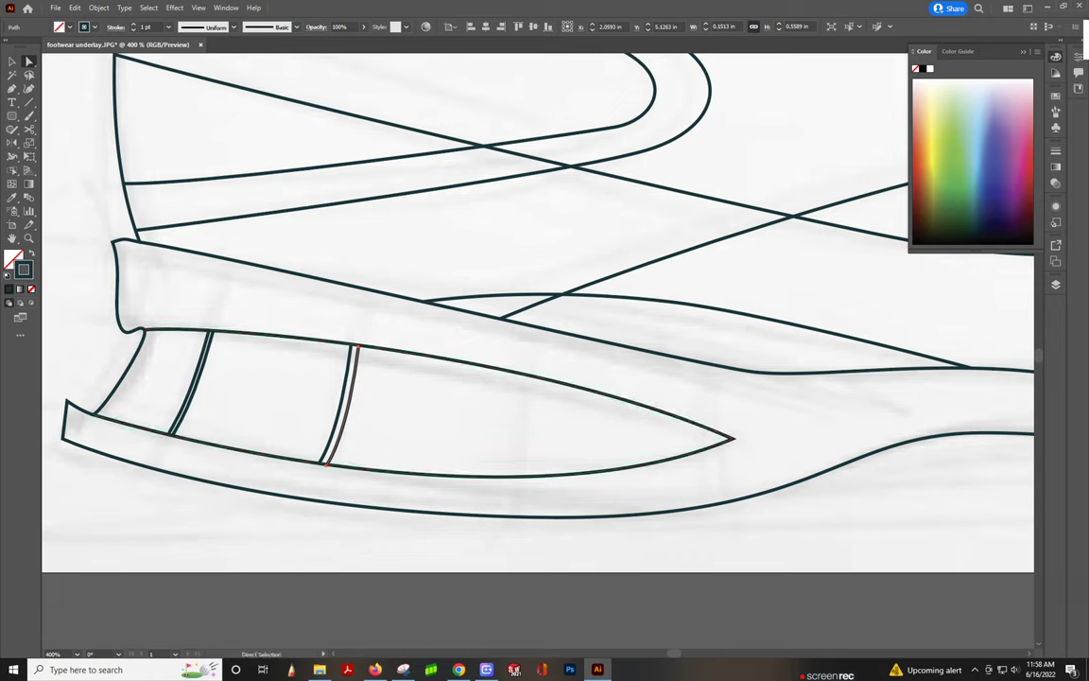
{"action": "left_click", "coordinate": [16, 87]}
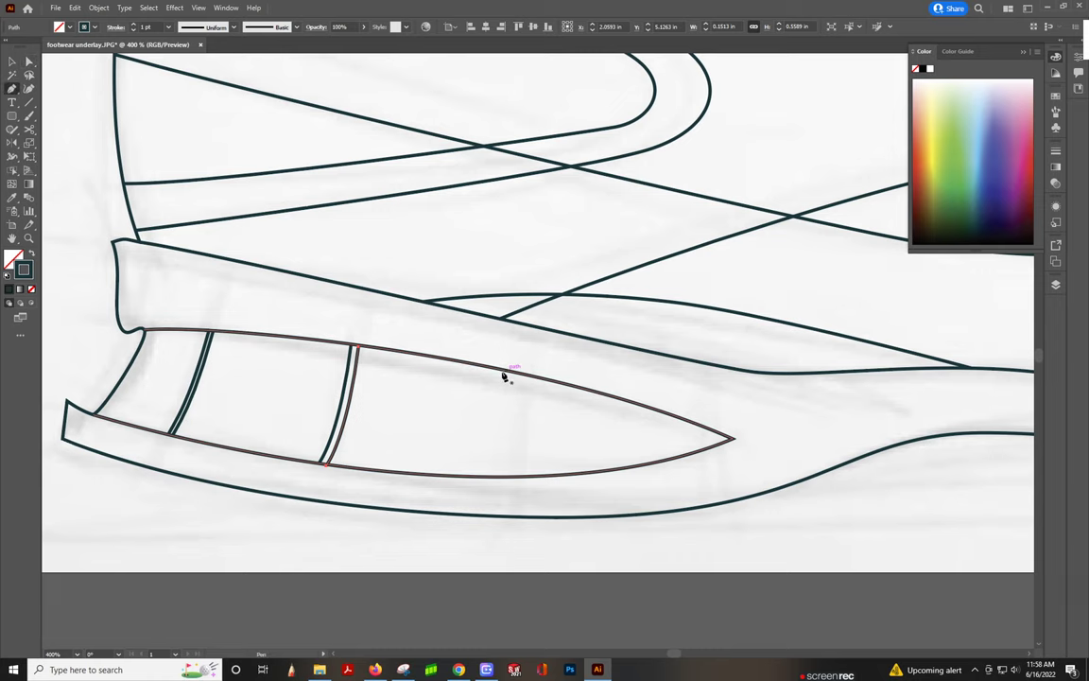
{"action": "left_click_drag", "start_coordinate": [504, 374], "coordinate": [483, 517]}
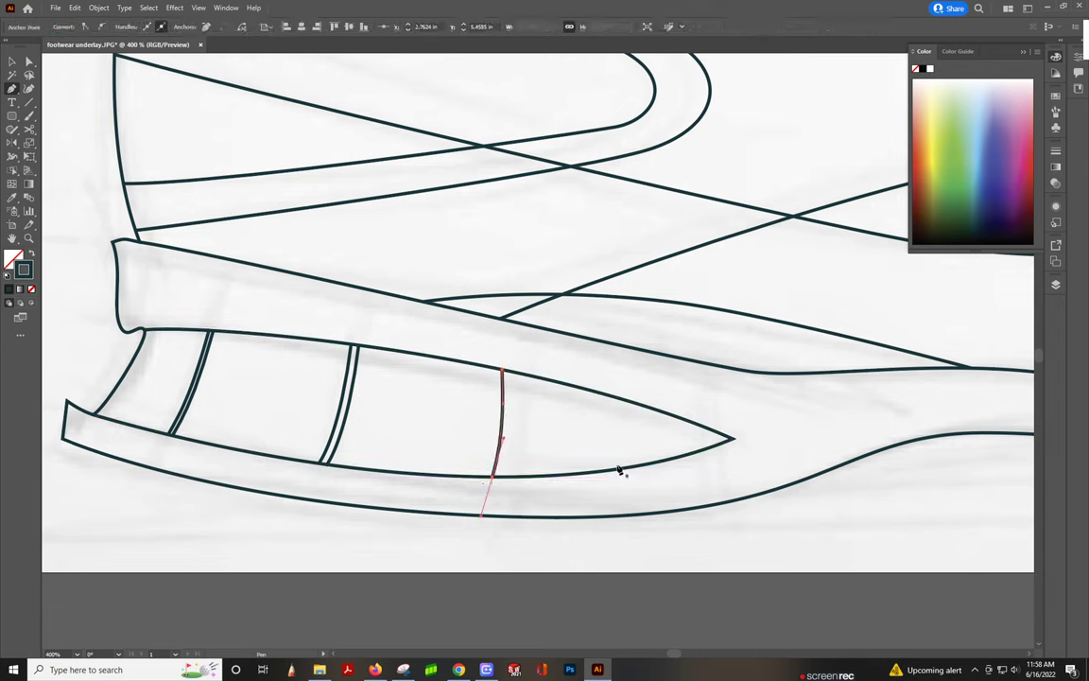
{"action": "key", "text": "a"}
{"action": "key", "text": "v"}
{"action": "key", "text": "a"}
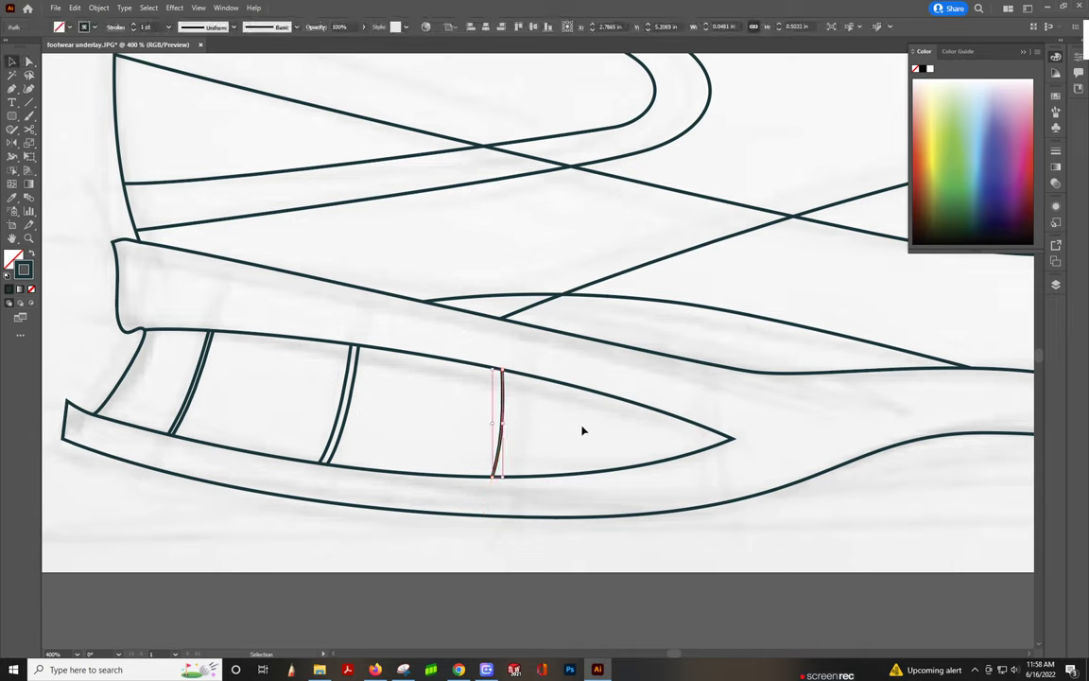
Duplicate the third rib line and place the copy parallel, just in front of the original.
{"action": "key", "text": "v"}
{"action": "key", "text": "ctrl+c"}
{"action": "key", "text": "ctrl+v"}
{"action": "left_click_drag", "start_coordinate": [551, 325], "coordinate": [510, 398]}
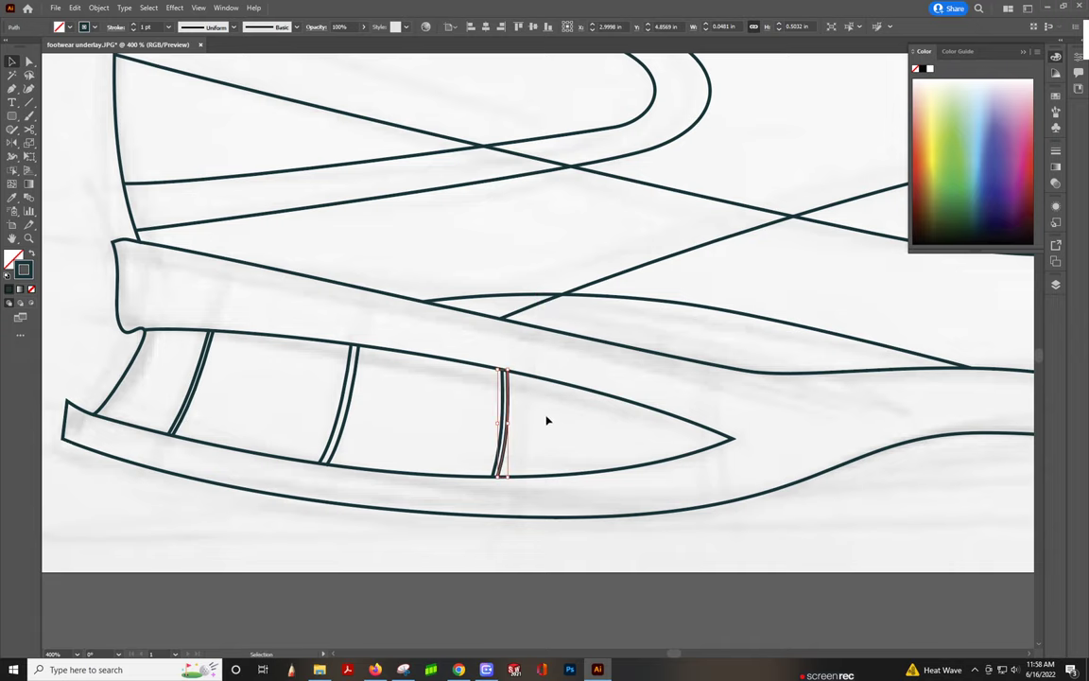
Trace the forefoot tread's lower edge as a long curve beneath the sole and close its rear end with a short slanted segment.
{"action": "left_click", "coordinate": [615, 440]}
{"action": "key", "text": "ctrl+minus"}
{"action": "key", "text": "ctrl+minus"}
{"action": "key", "text": "ctrl+minus"}
{"action": "key", "text": "ctrl+minus"}
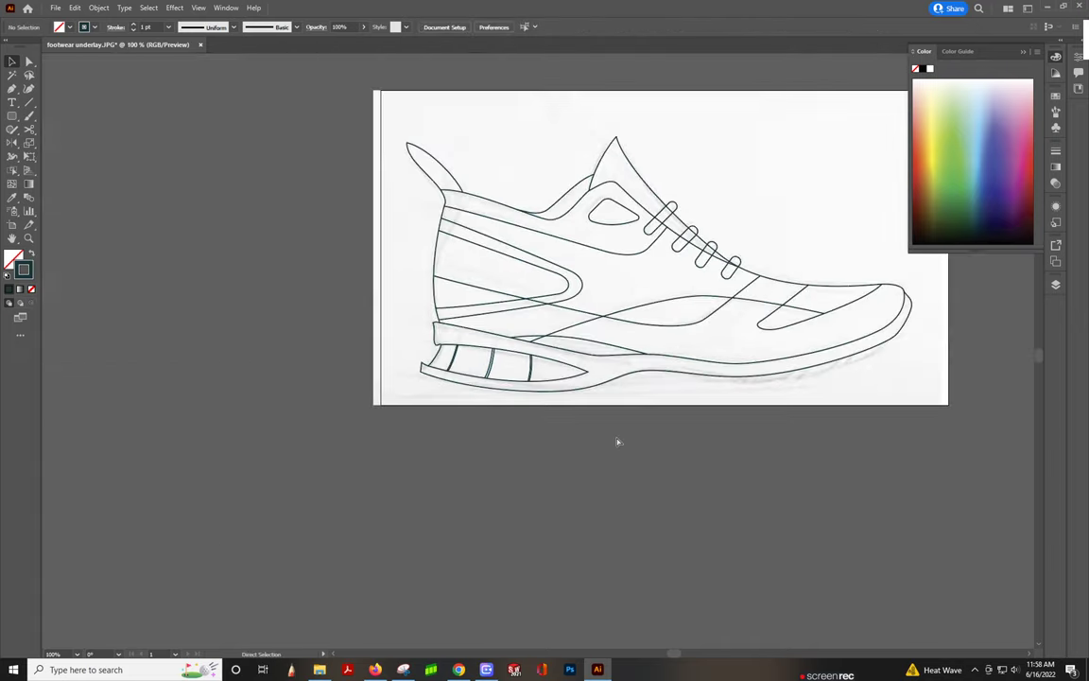
{"action": "left_click_drag", "start_coordinate": [751, 388], "coordinate": [797, 321]}
{"action": "key", "text": "z"}
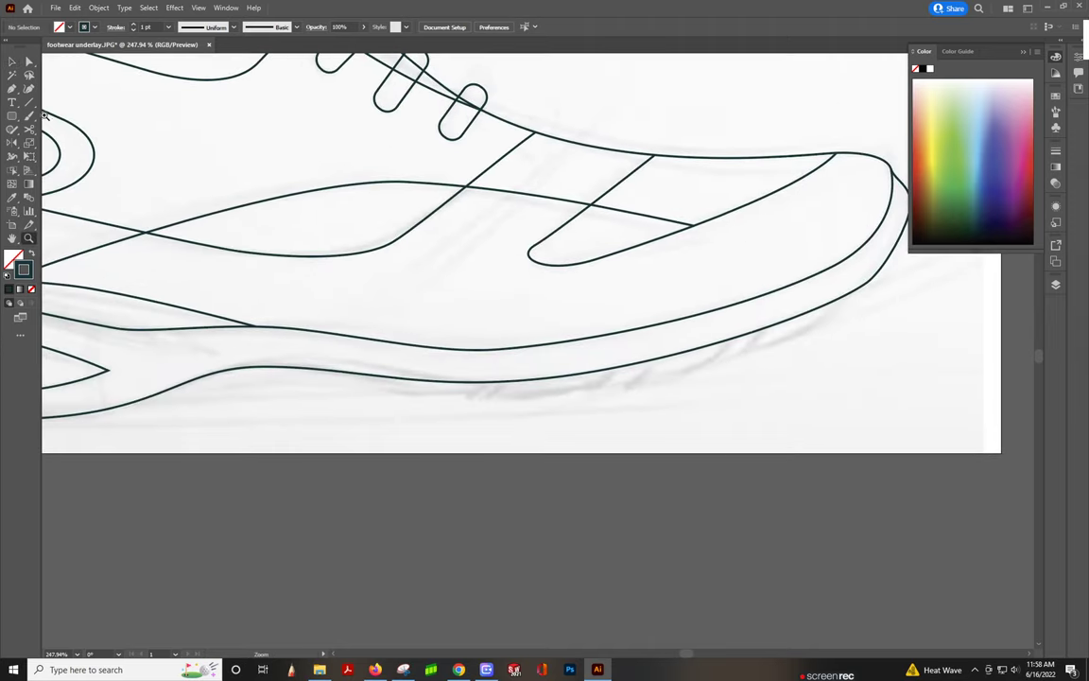
{"action": "left_click", "coordinate": [12, 88]}
{"action": "left_click_drag", "start_coordinate": [418, 402], "coordinate": [428, 397]}
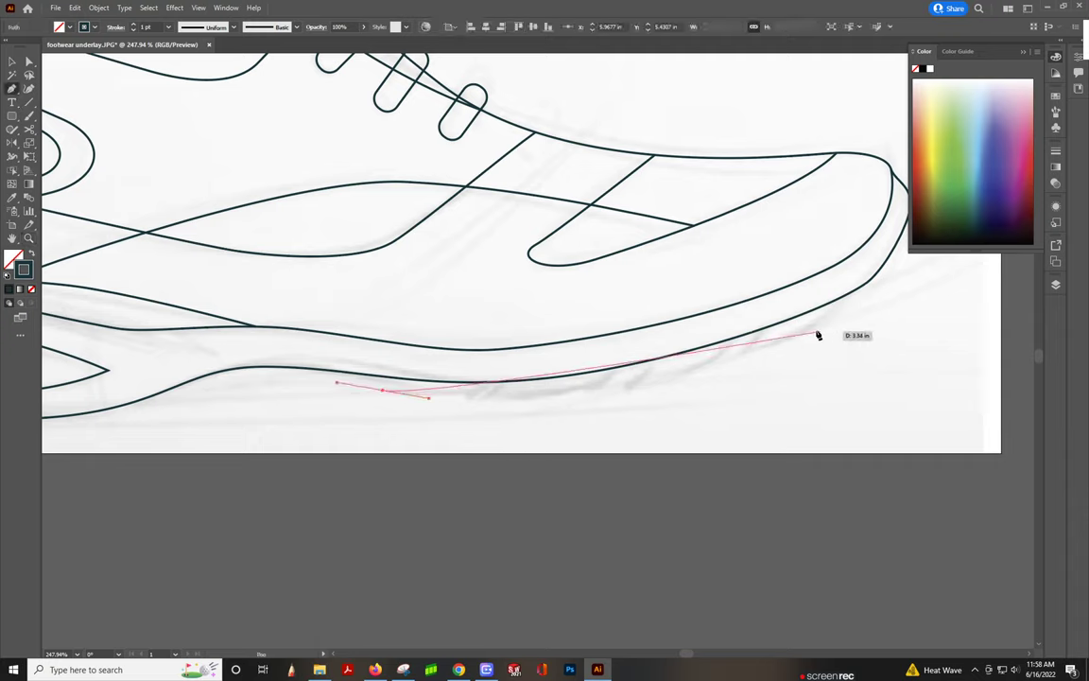
{"action": "left_click_drag", "start_coordinate": [816, 329], "coordinate": [962, 249]}
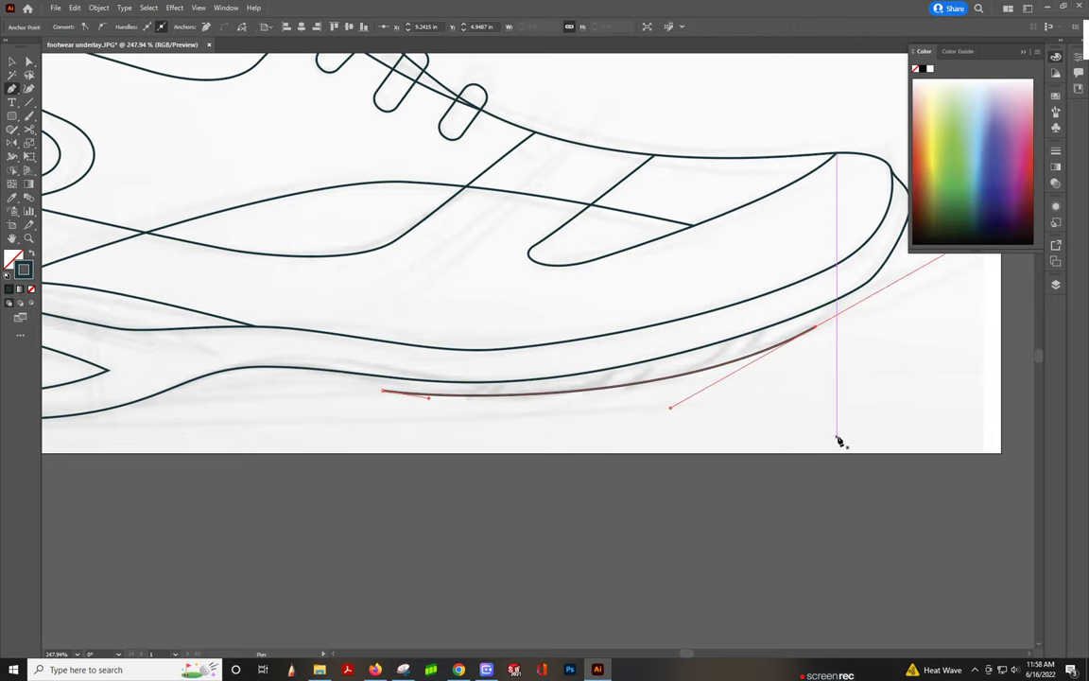
{"action": "left_click", "coordinate": [385, 390]}
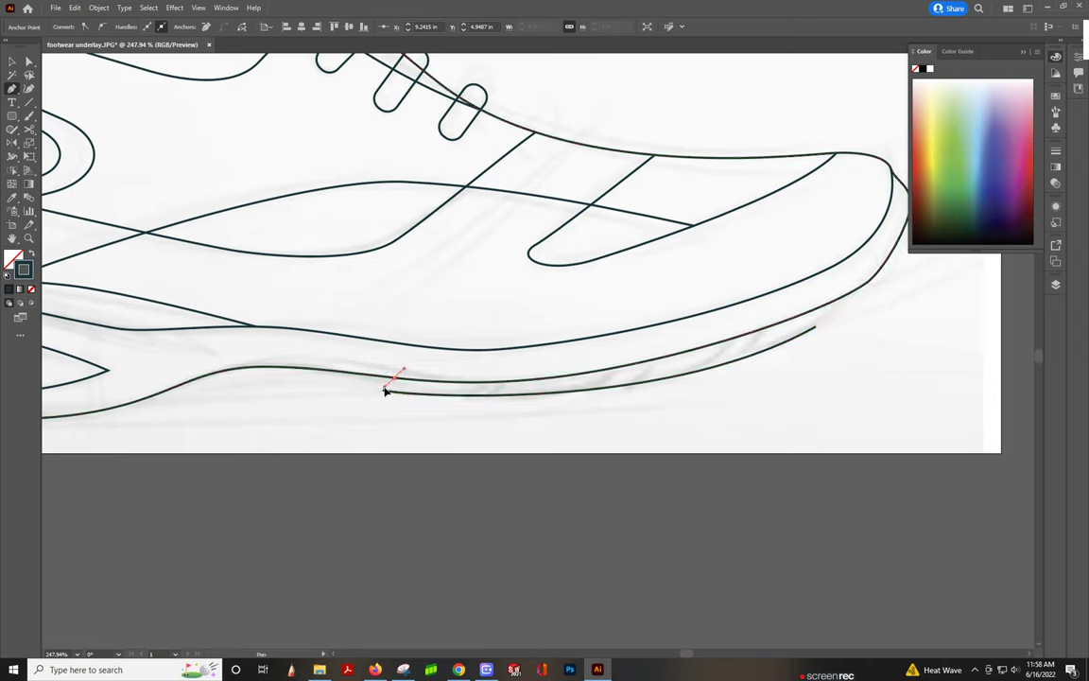
{"action": "left_click", "coordinate": [384, 390]}
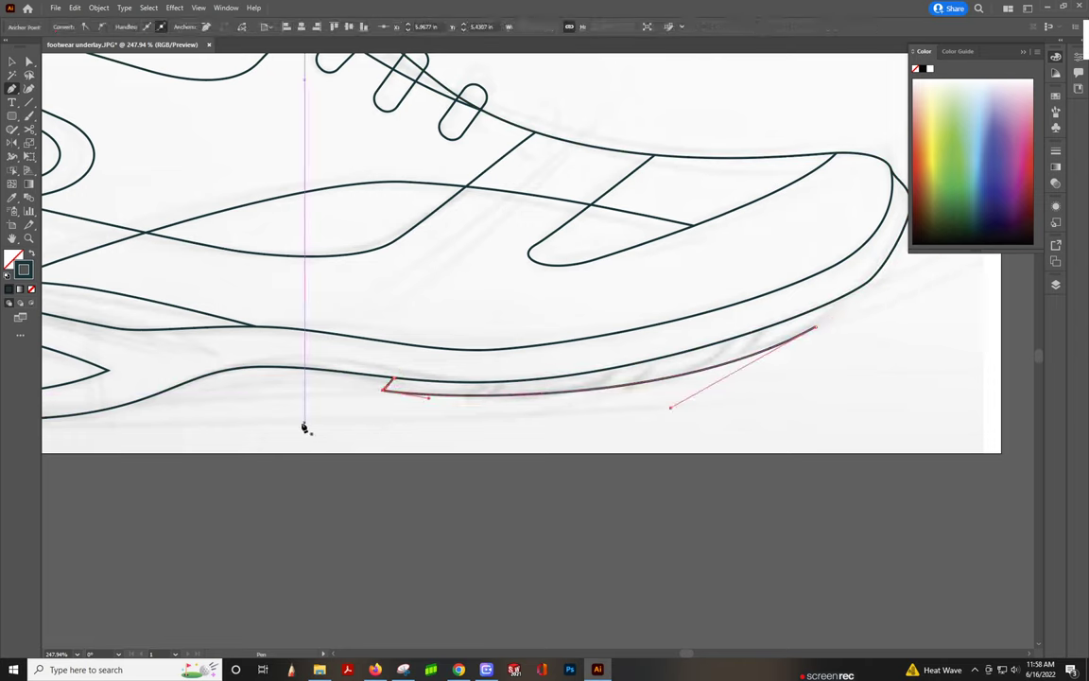
Draw the first pair of short slanted groove lines across the rear part of the forefoot tread.
{"action": "left_click_drag", "start_coordinate": [488, 384], "coordinate": [477, 396]}
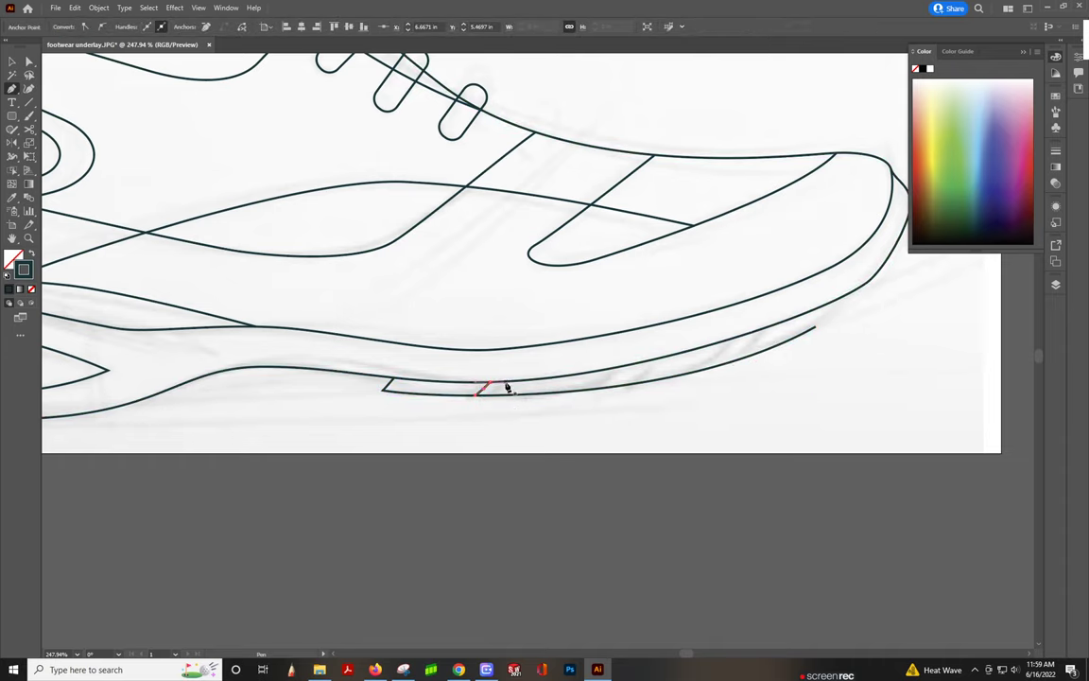
{"action": "left_click_drag", "start_coordinate": [496, 396], "coordinate": [490, 400]}
{"action": "key", "text": "Escape"}
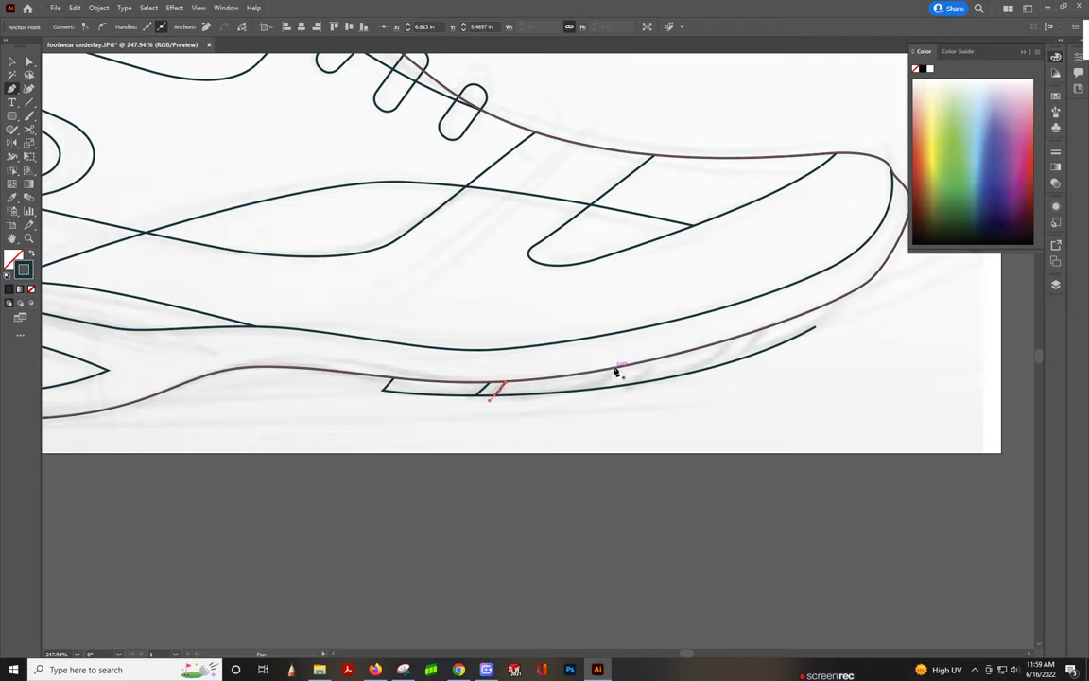
Draw the second pair of slanted groove lines across the middle of the forefoot tread, following the sketch.
{"action": "left_click", "coordinate": [616, 368]}
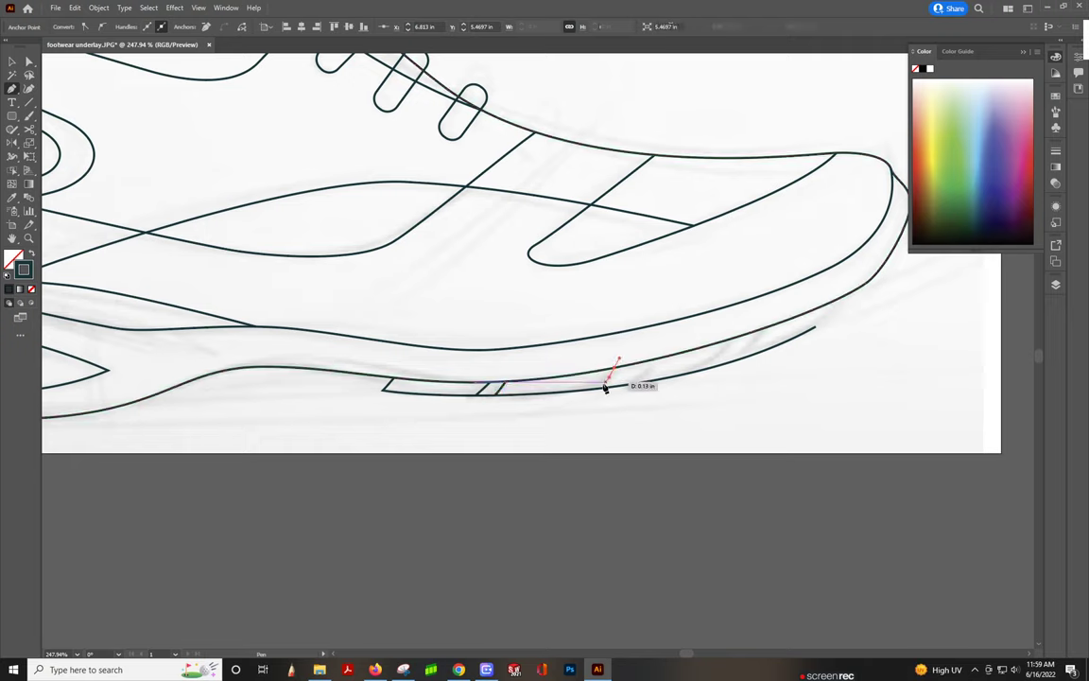
{"action": "left_click_drag", "start_coordinate": [605, 386], "coordinate": [594, 393]}
{"action": "key", "text": "Escape"}
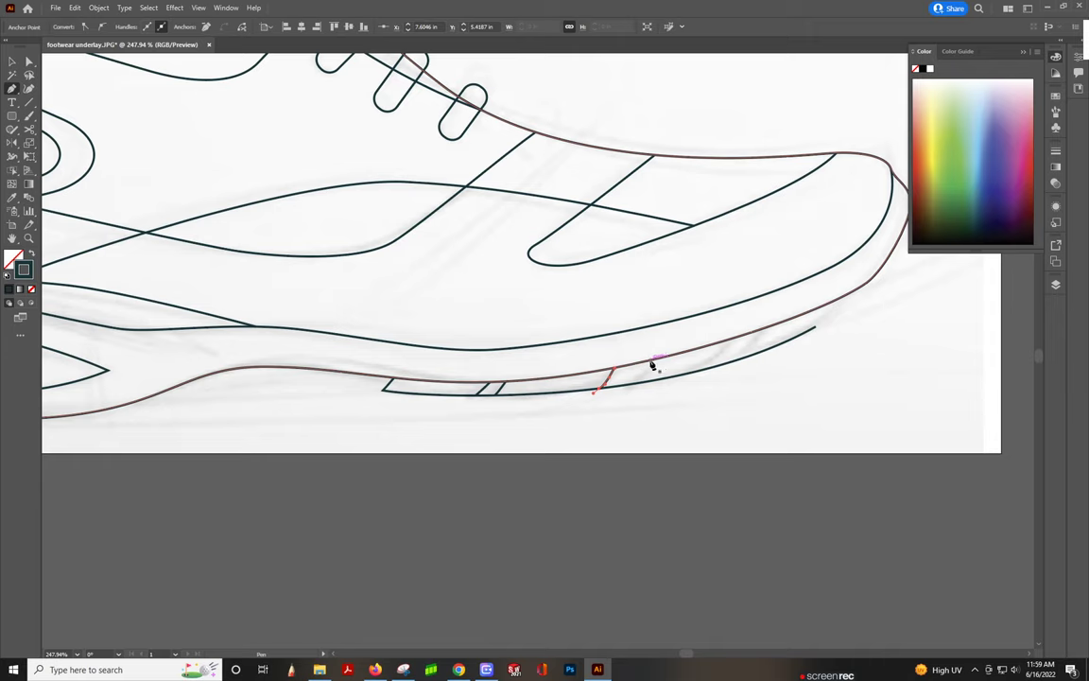
{"action": "left_click_drag", "start_coordinate": [643, 371], "coordinate": [622, 388]}
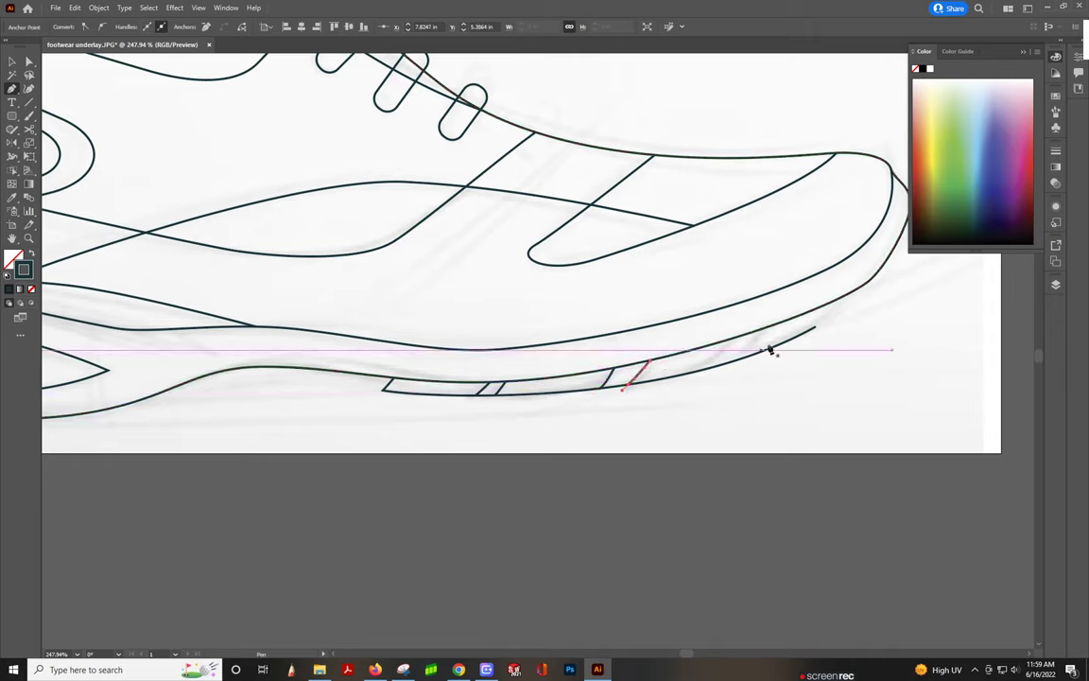
Draw the third pair of slanted groove lines and close the tread's front end with a slanted segment up to the sole.
{"action": "left_click_drag", "start_coordinate": [736, 342], "coordinate": [694, 379]}
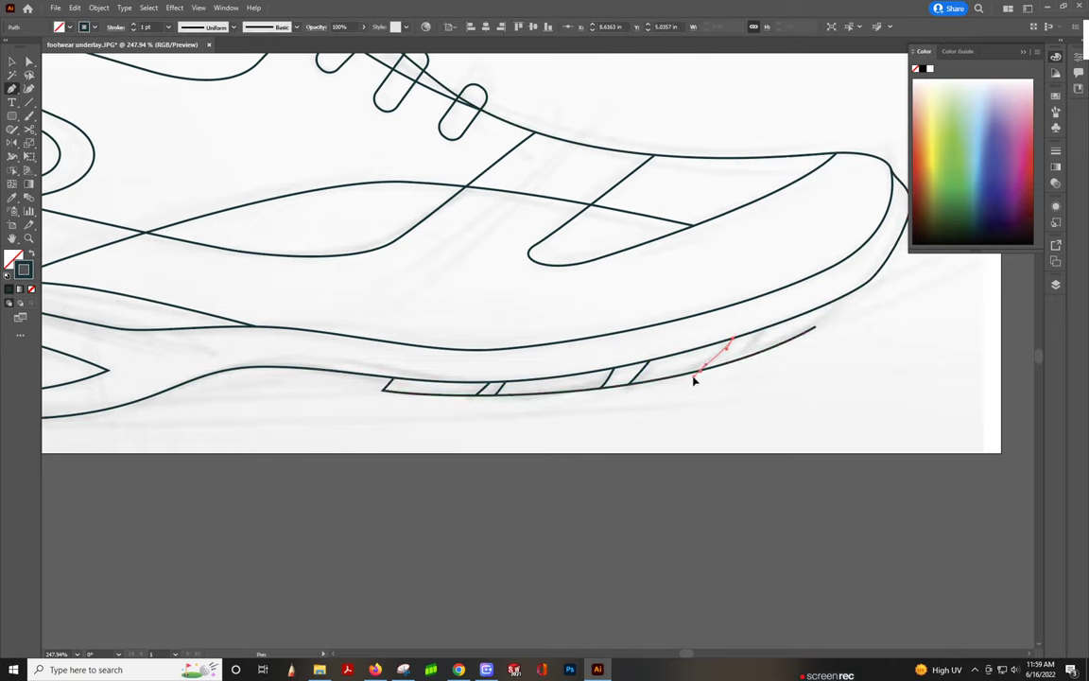
{"action": "key", "text": "Escape"}
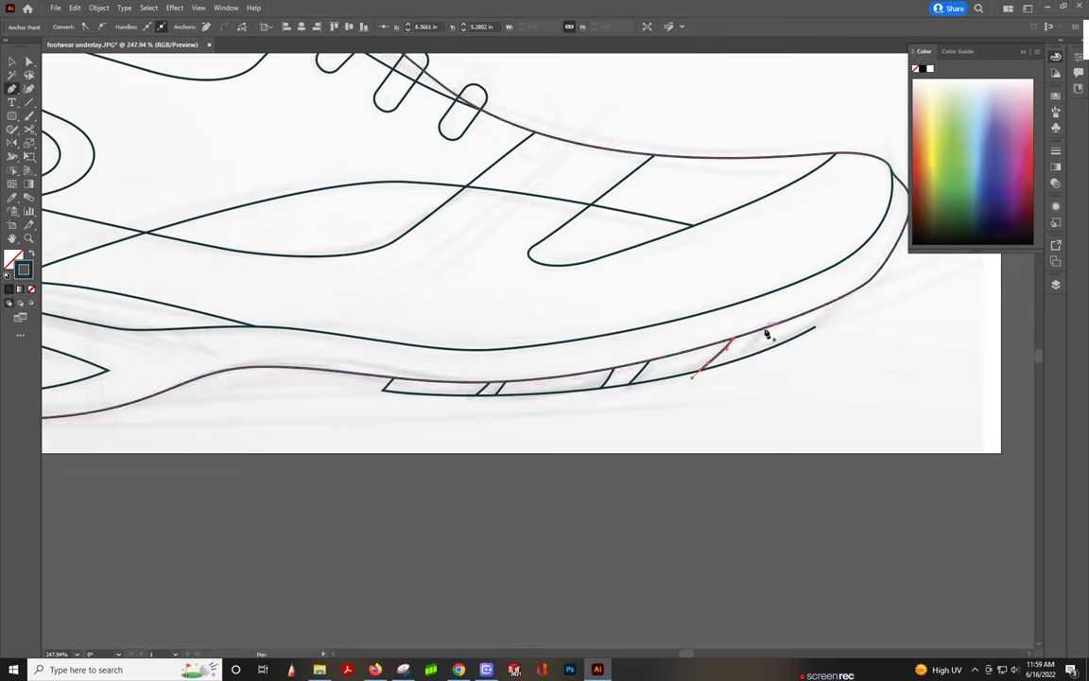
{"action": "left_click_drag", "start_coordinate": [765, 332], "coordinate": [720, 369]}
{"action": "key", "text": "Escape"}
{"action": "mouse_move", "coordinate": [815, 327]}
{"action": "left_mouse_down"}
{"action": "mouse_move", "coordinate": [835, 308]}
{"action": "mouse_move", "coordinate": [831, 319]}
{"action": "left_mouse_up"}
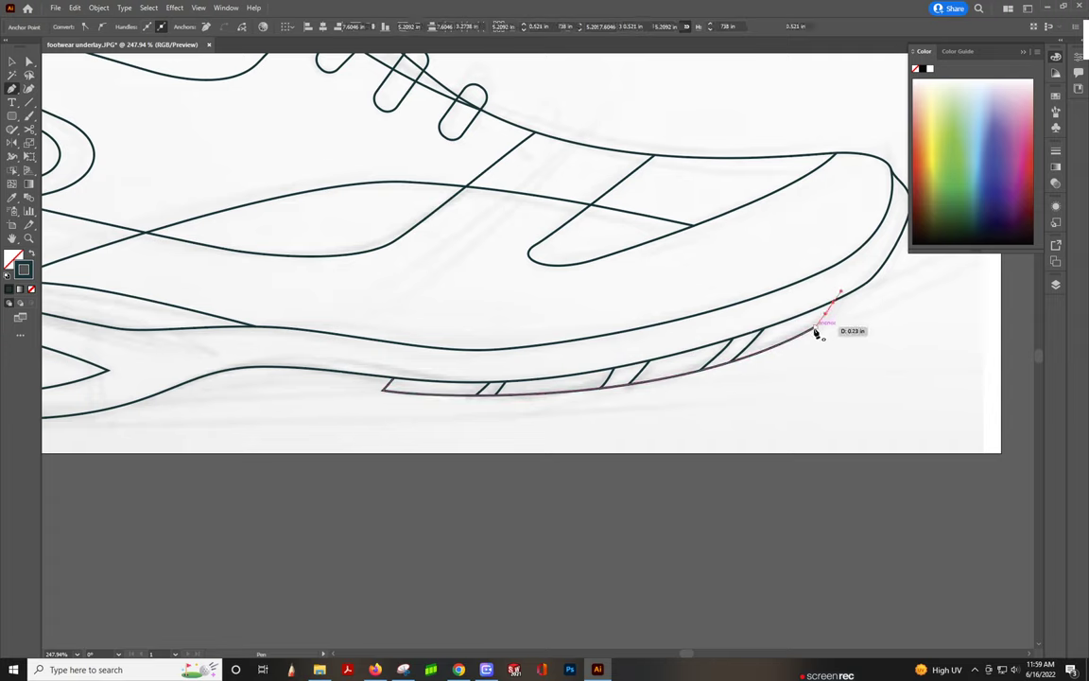
{"action": "left_click", "coordinate": [816, 327]}
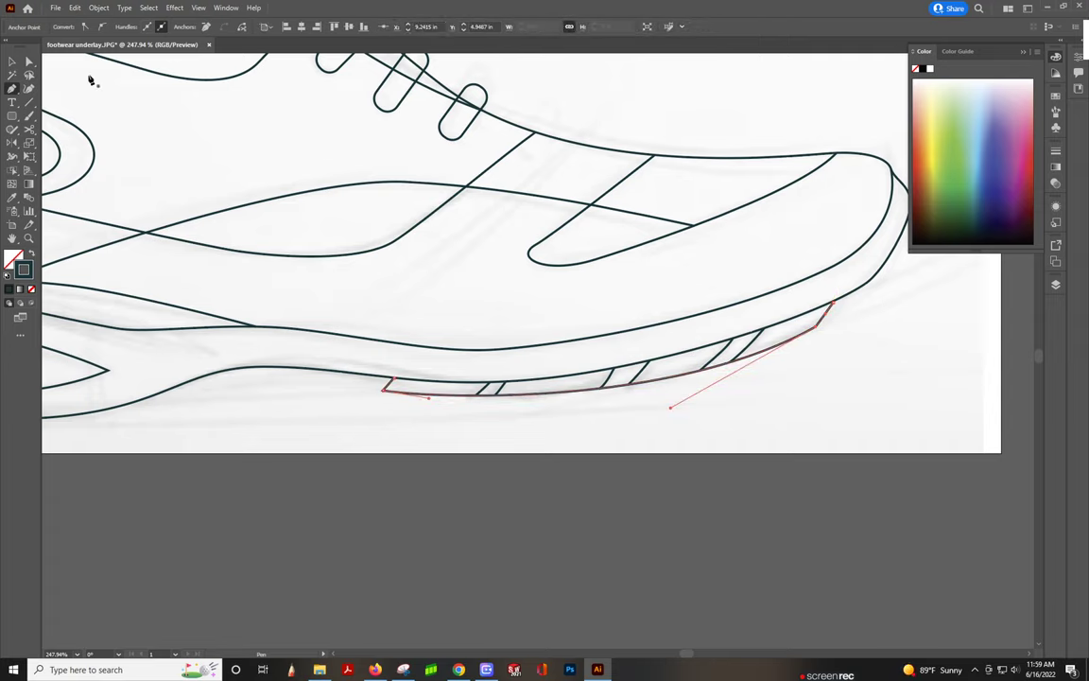
Try to cut the forefoot tread linework at the first groove pair with the Scissors tool.
{"action": "left_click", "coordinate": [29, 127]}
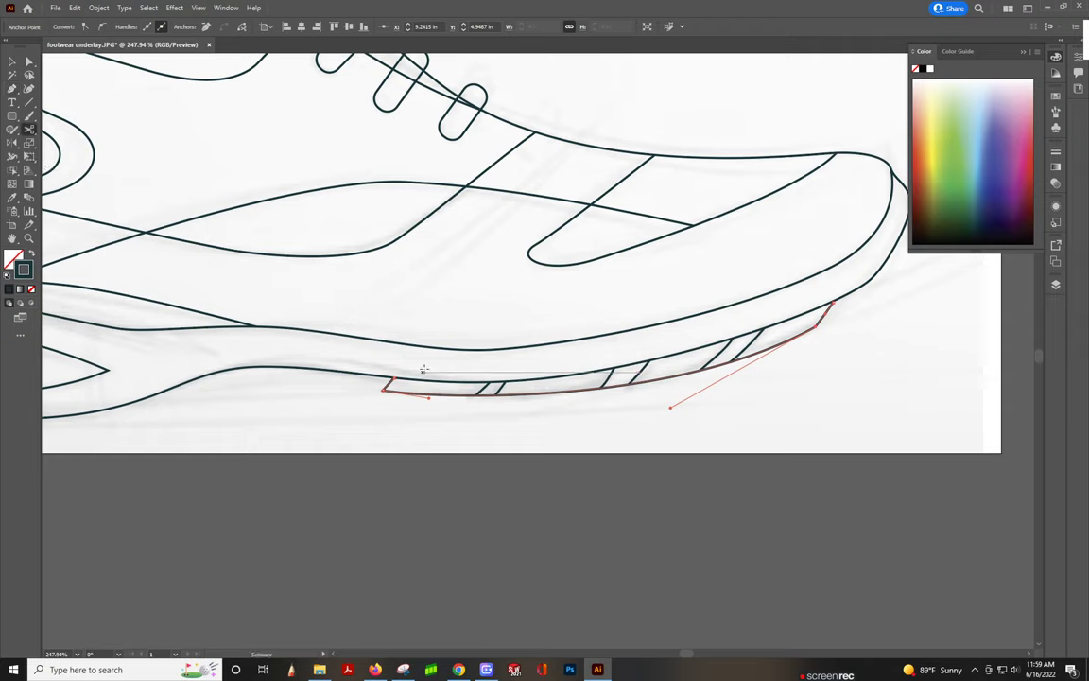
{"action": "left_click", "coordinate": [496, 387]}
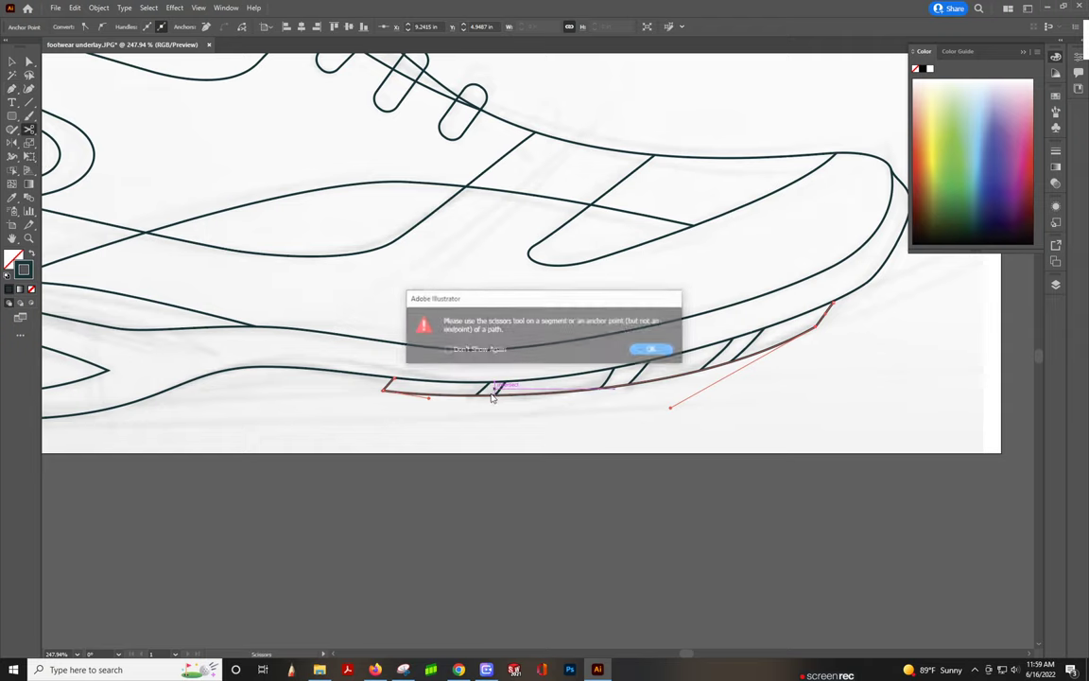
{"action": "left_click", "coordinate": [654, 349]}
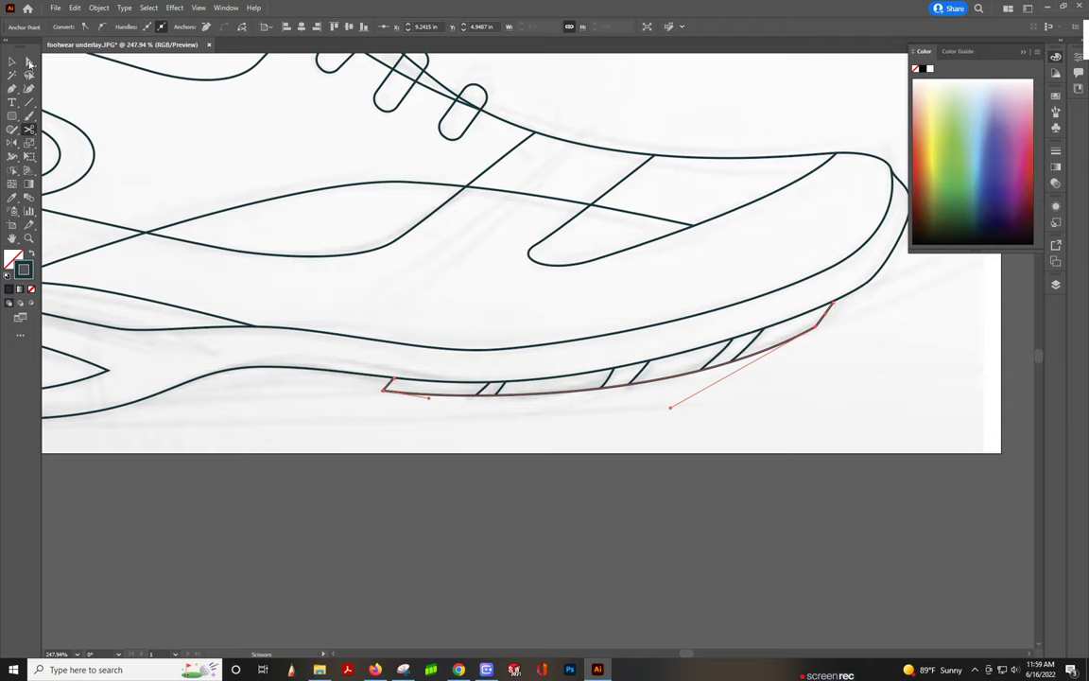
{"action": "left_click", "coordinate": [11, 61]}
{"action": "left_click", "coordinate": [688, 275]}
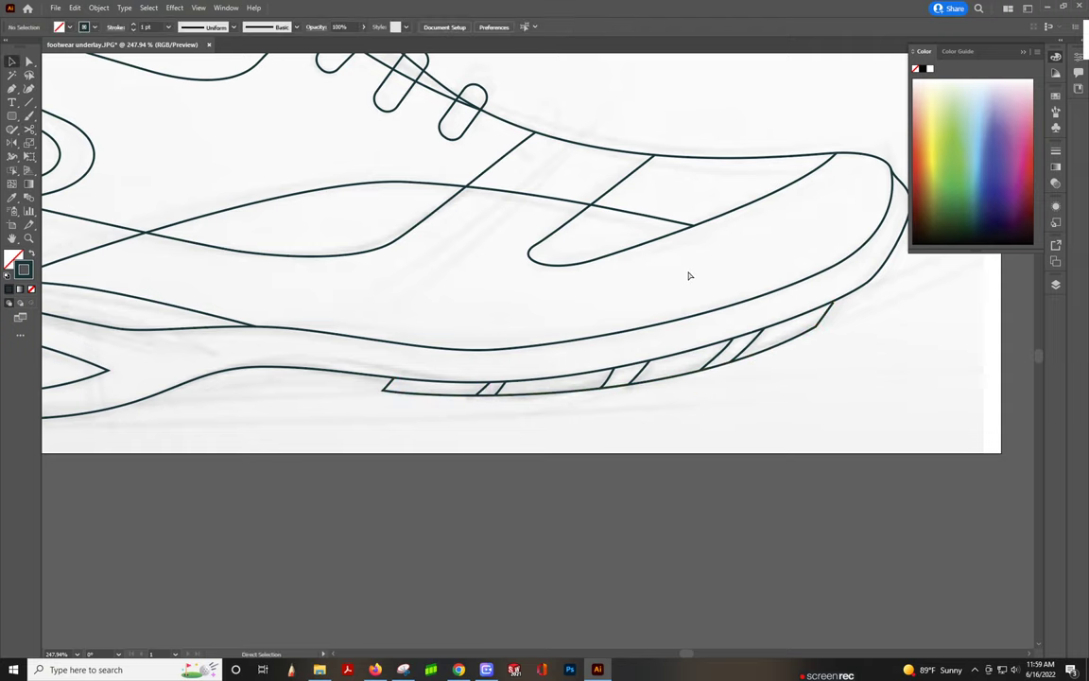
Adjust the front line of the second groove pair and nudge the upper end of the tread's front edge onto the sole outline.
{"action": "key", "text": "ctrl+1"}
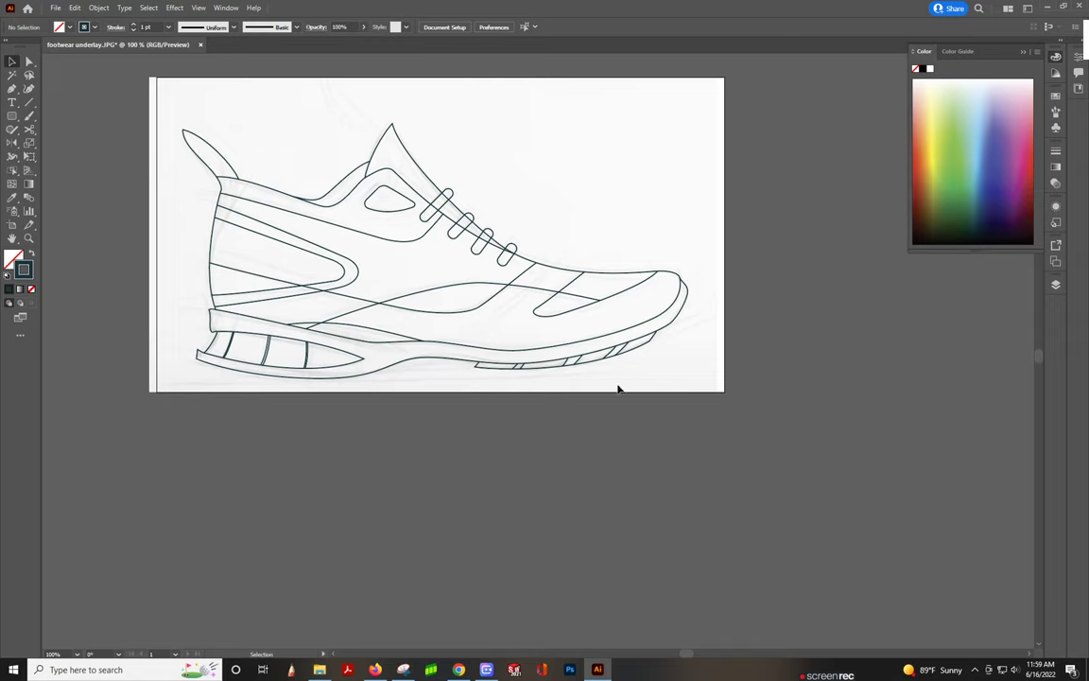
{"action": "key", "text": "a"}
{"action": "scroll", "coordinate": [613, 357], "scroll_direction": "up", "scroll_amount": 5}
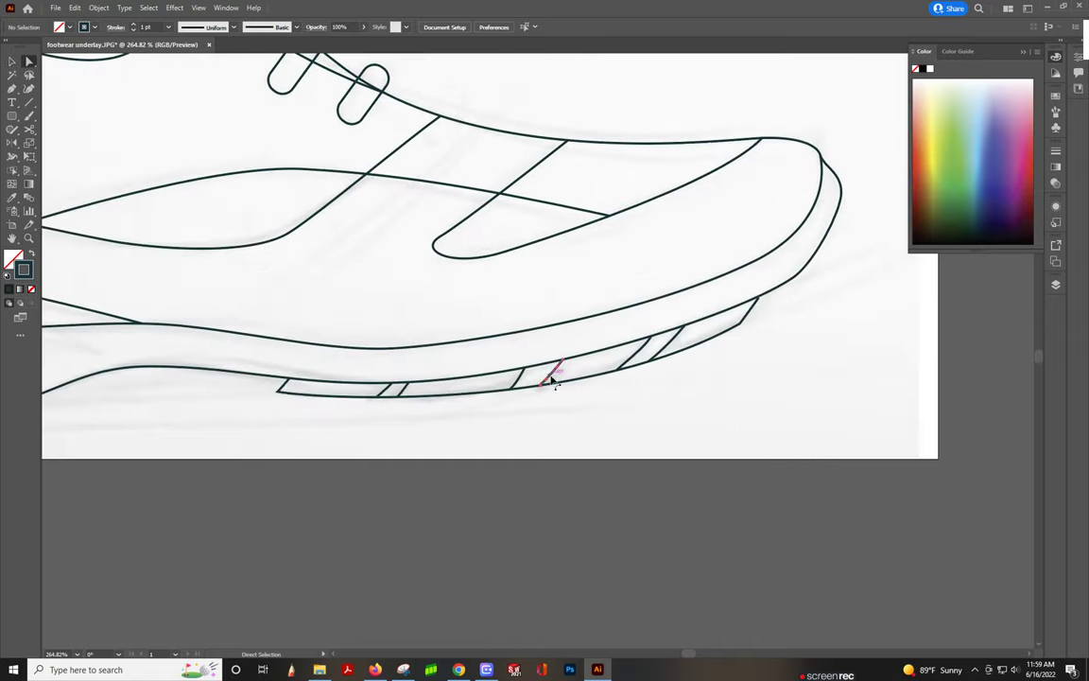
{"action": "left_click", "coordinate": [555, 380]}
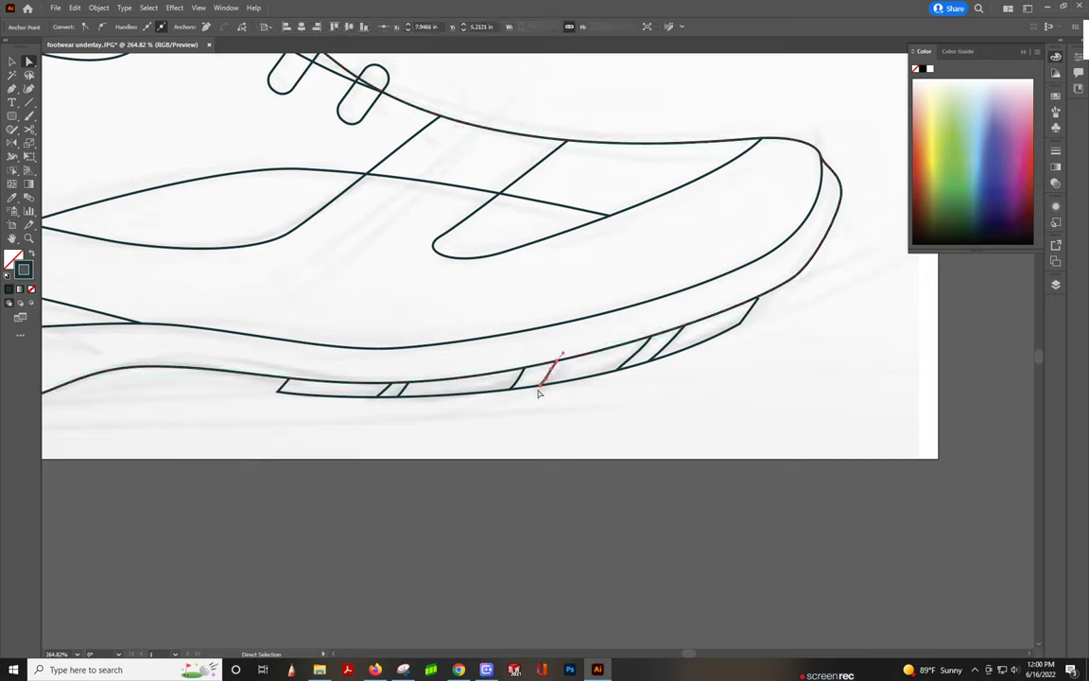
{"action": "left_click_drag", "start_coordinate": [539, 392], "coordinate": [523, 377]}
{"action": "left_click", "coordinate": [761, 300]}
{"action": "left_click_drag", "start_coordinate": [761, 299], "coordinate": [763, 295]}
{"action": "left_click", "coordinate": [678, 275]}
Trace a slightly curved line about 1.05 in long from the midsole's upper edge ahead of the heel cavity to the arch outline.
{"action": "left_click_drag", "start_coordinate": [531, 261], "coordinate": [874, 308]}
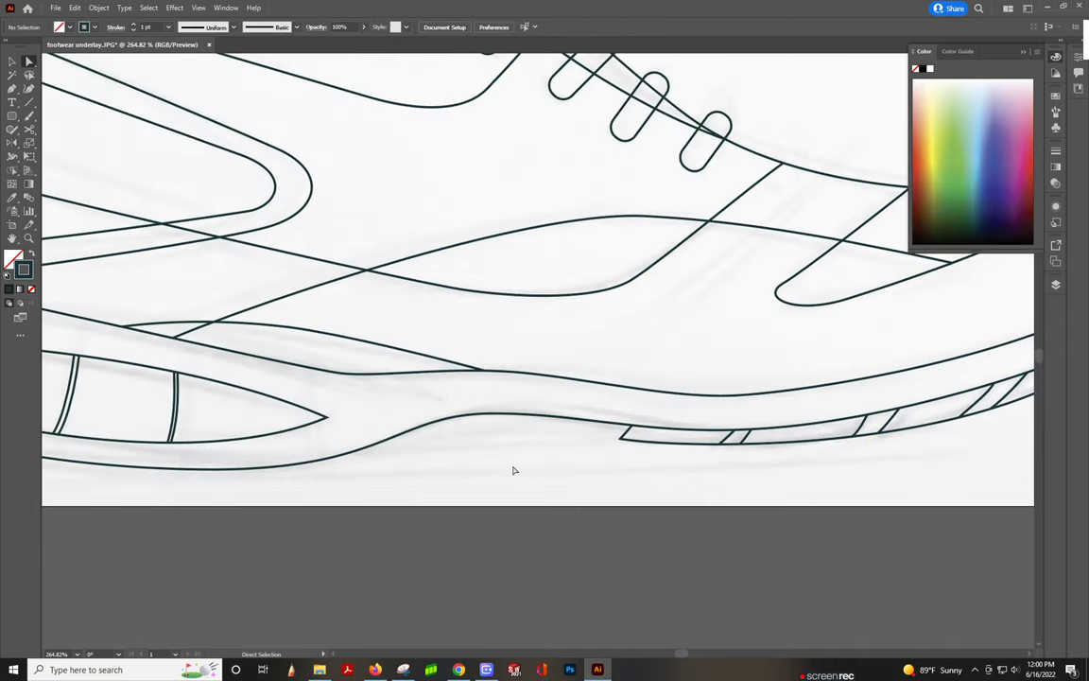
{"action": "key", "text": "ctrl+minus"}
{"action": "key", "text": "ctrl+minus"}
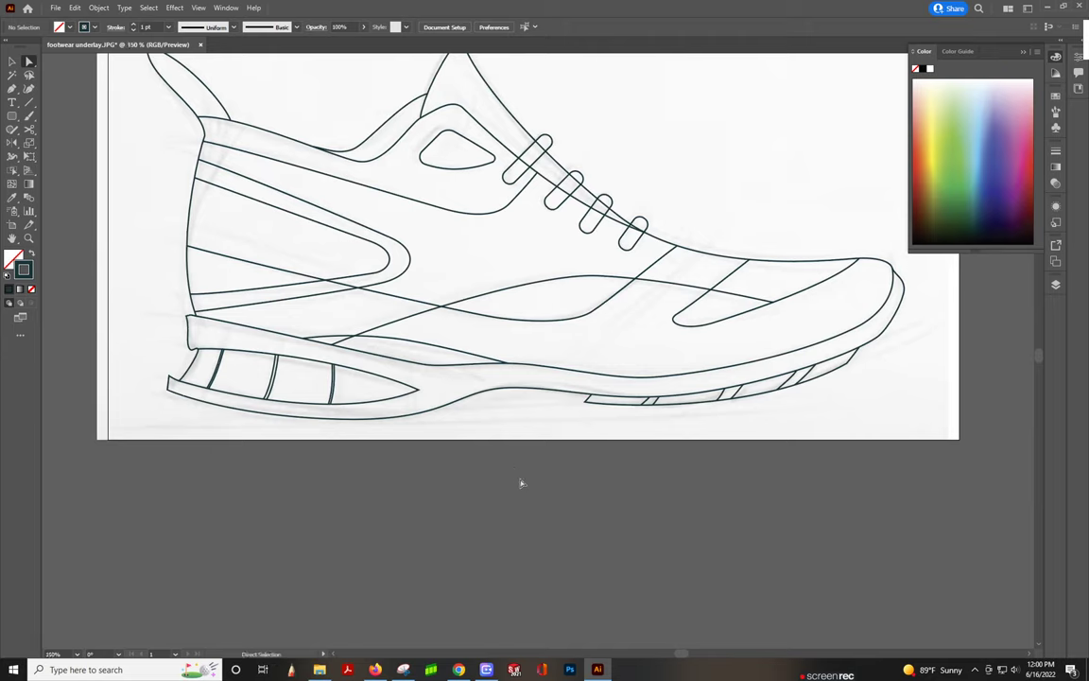
{"action": "left_click", "coordinate": [12, 88]}
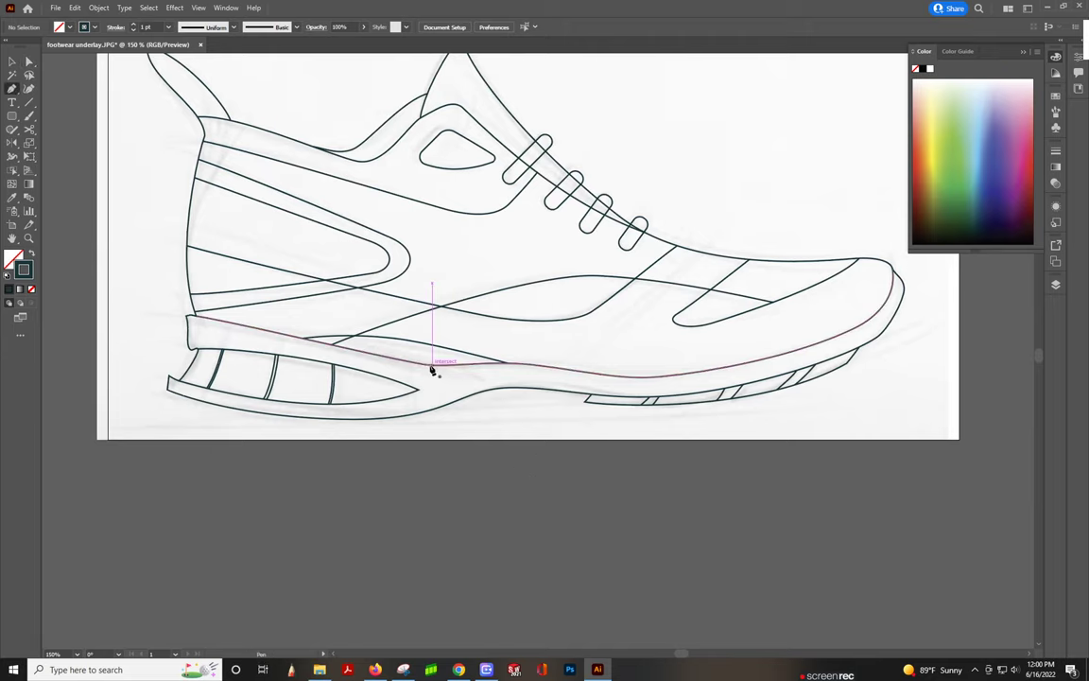
{"action": "left_click_drag", "start_coordinate": [432, 369], "coordinate": [452, 375]}
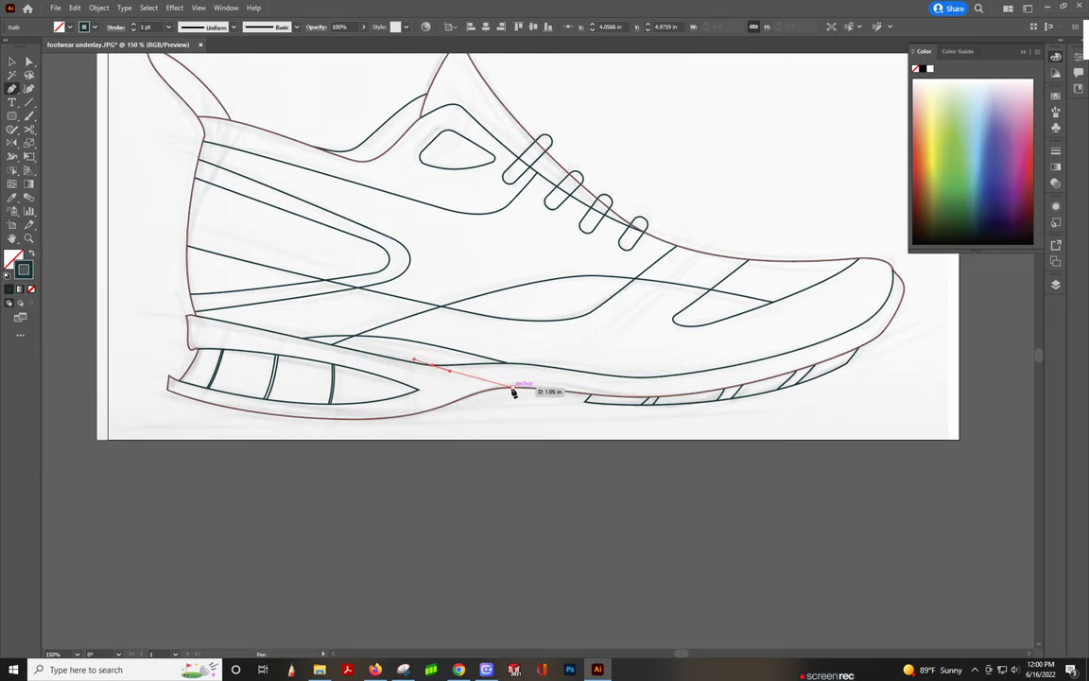
{"action": "left_click_drag", "start_coordinate": [514, 390], "coordinate": [588, 393]}
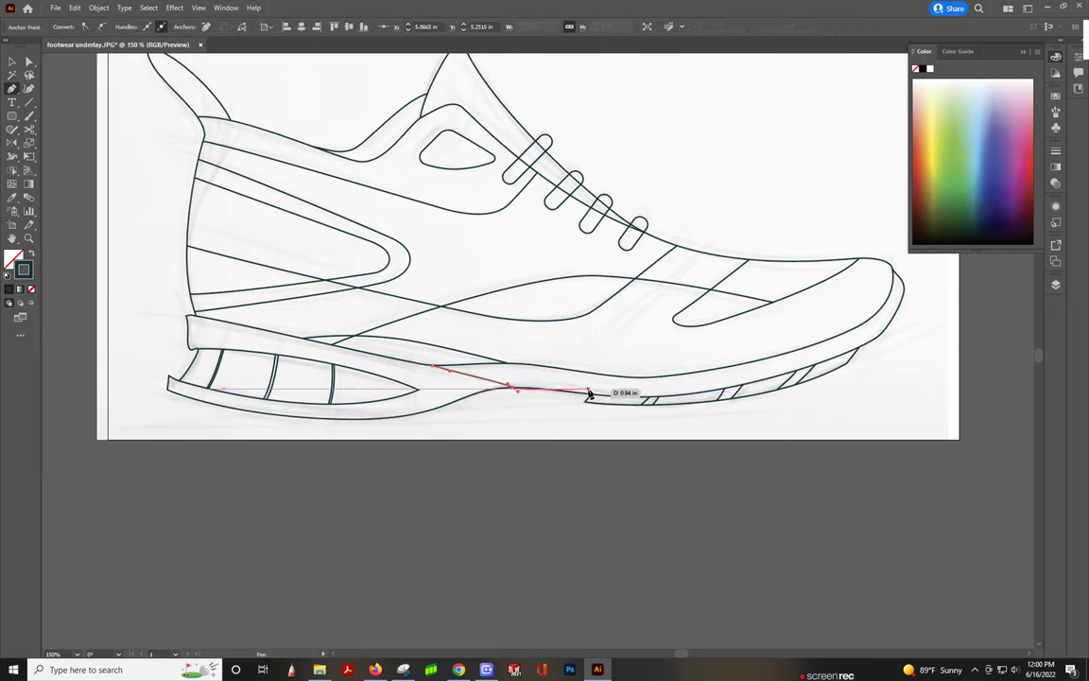
{"action": "key", "text": "a"}
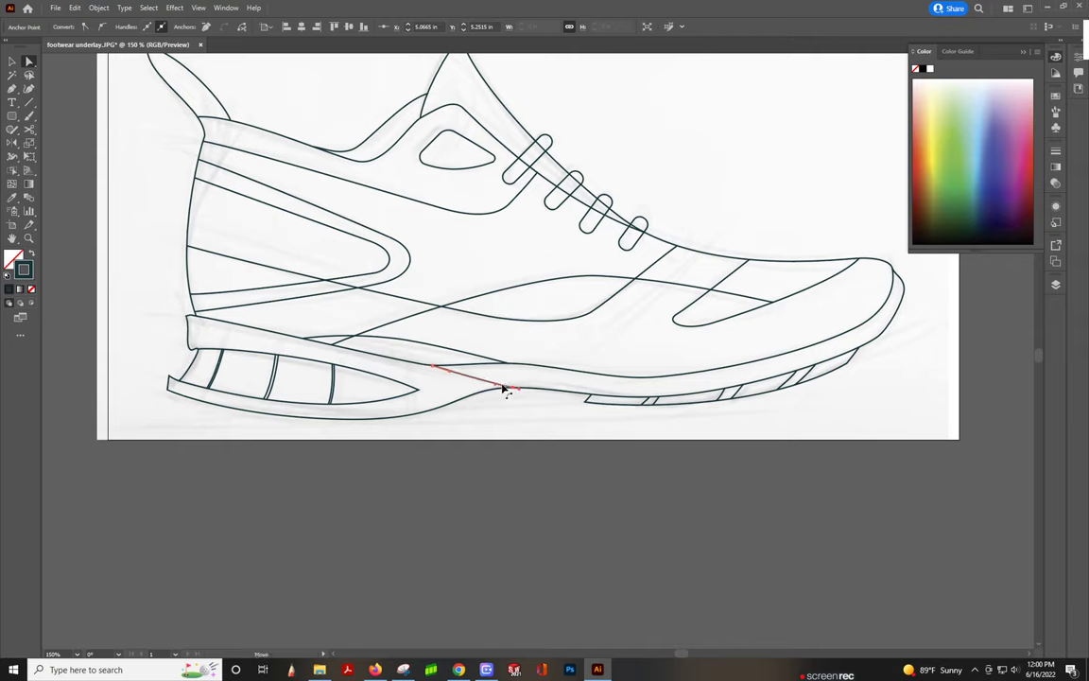
{"action": "left_click", "coordinate": [525, 421]}
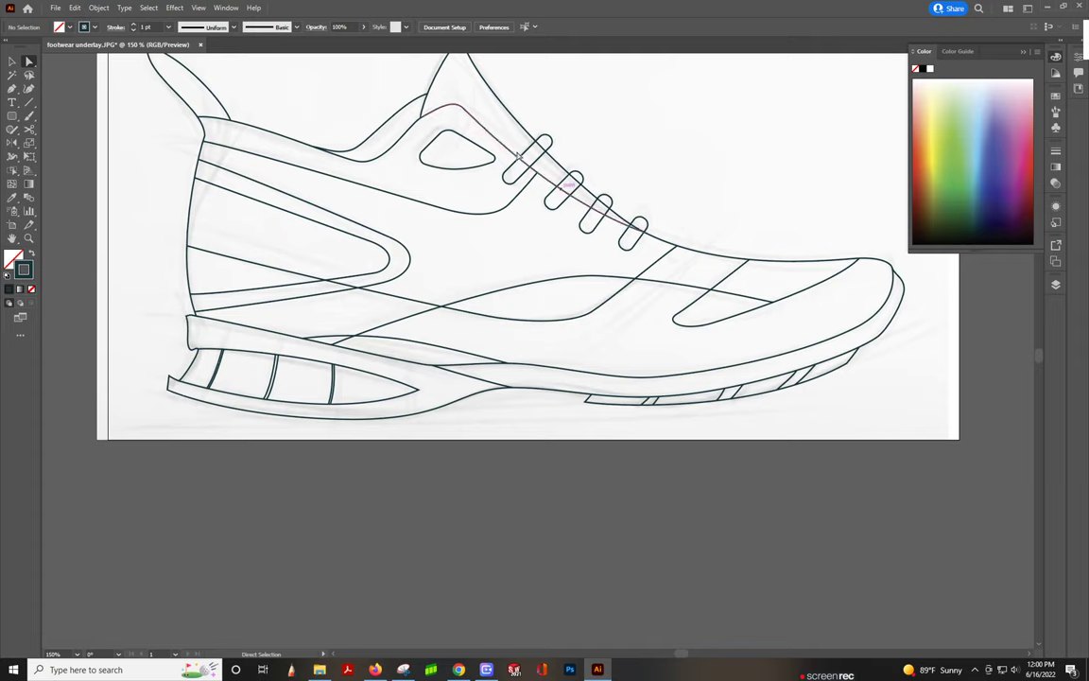
Try to duplicate only the short curved segment at the upper end of the line running beneath the laces.
{"action": "left_click", "coordinate": [406, 138]}
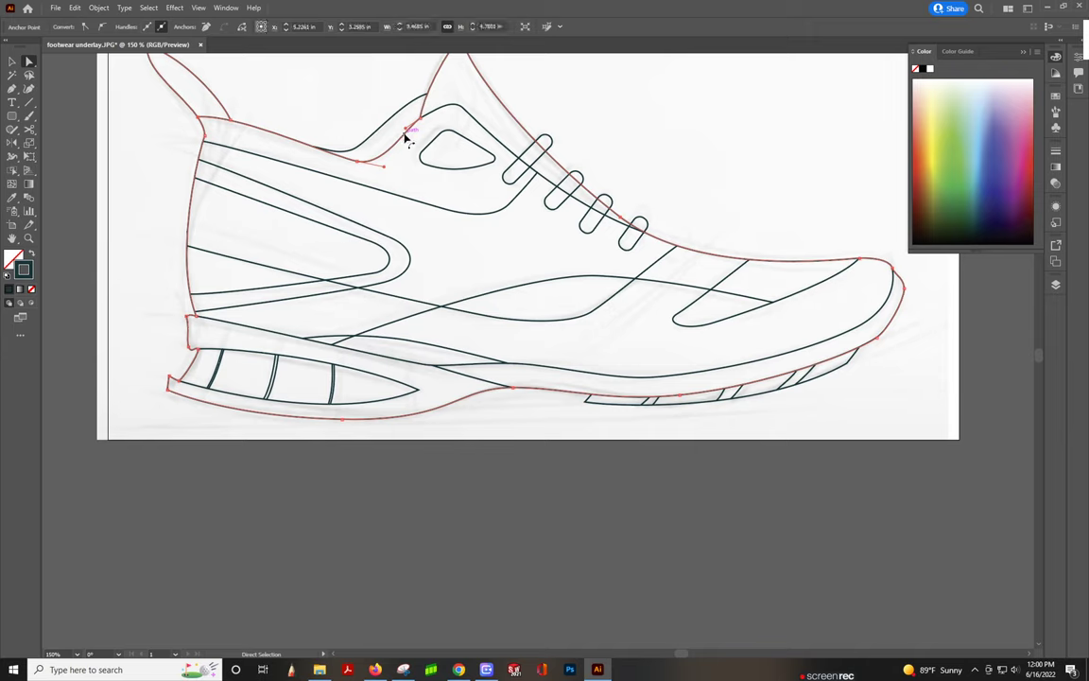
{"action": "left_click", "coordinate": [453, 111]}
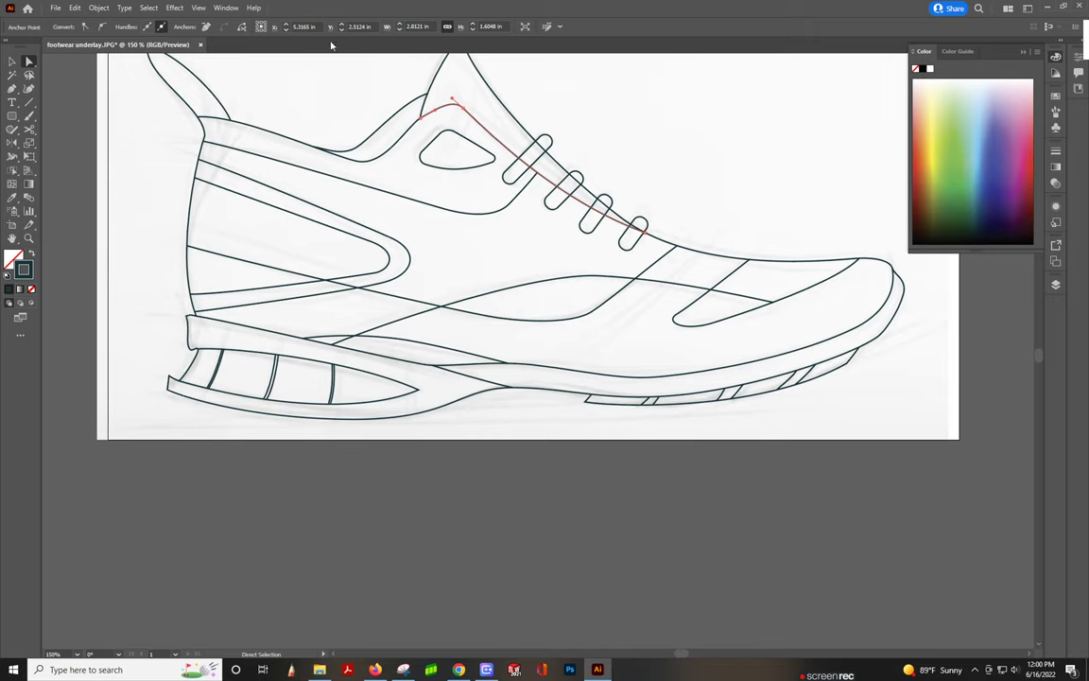
{"action": "key", "text": "v"}
{"action": "key", "text": "a"}
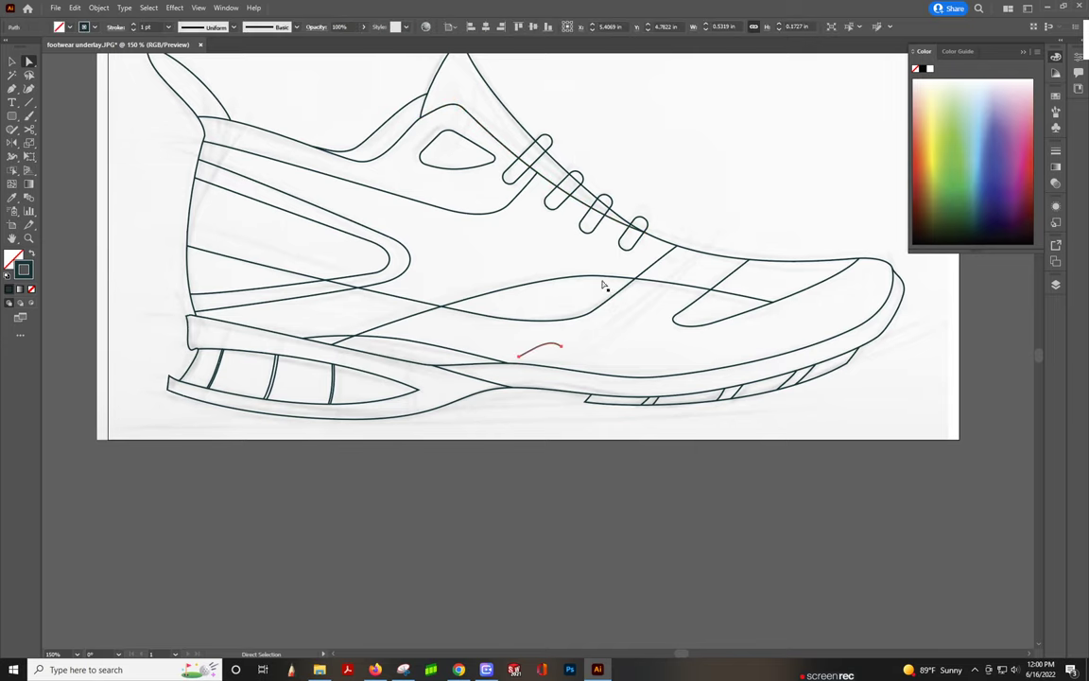
Try to duplicate the whole line running from the collar beneath the laces, and delete the pasted copy.
{"action": "left_click", "coordinate": [11, 63]}
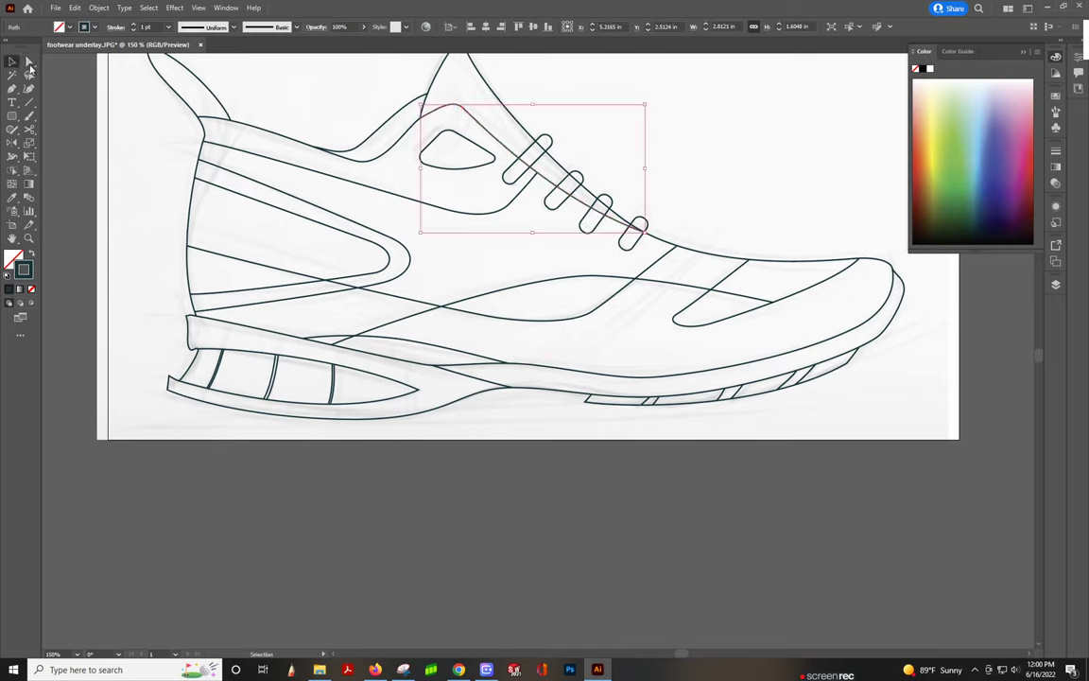
{"action": "left_click", "coordinate": [604, 108]}
{"action": "left_click", "coordinate": [493, 133]}
{"action": "key", "text": "a"}
{"action": "key", "text": "ctrl+c"}
{"action": "key", "text": "ctrl+v"}
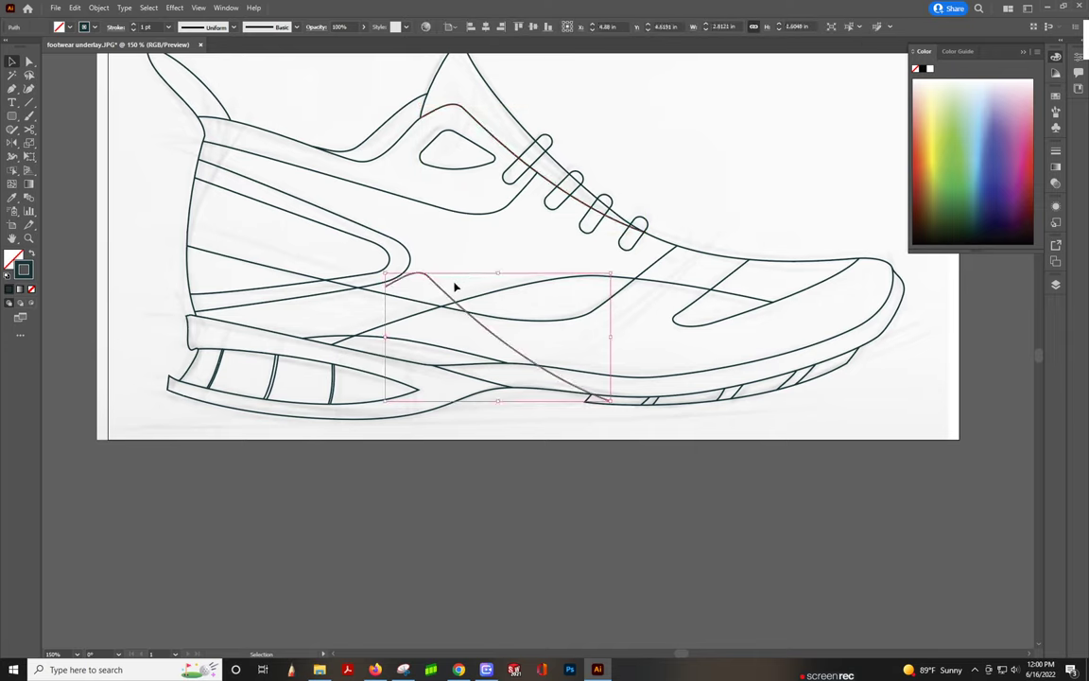
{"action": "left_click_drag", "start_coordinate": [441, 295], "coordinate": [470, 135]}
{"action": "key", "text": "Delete"}
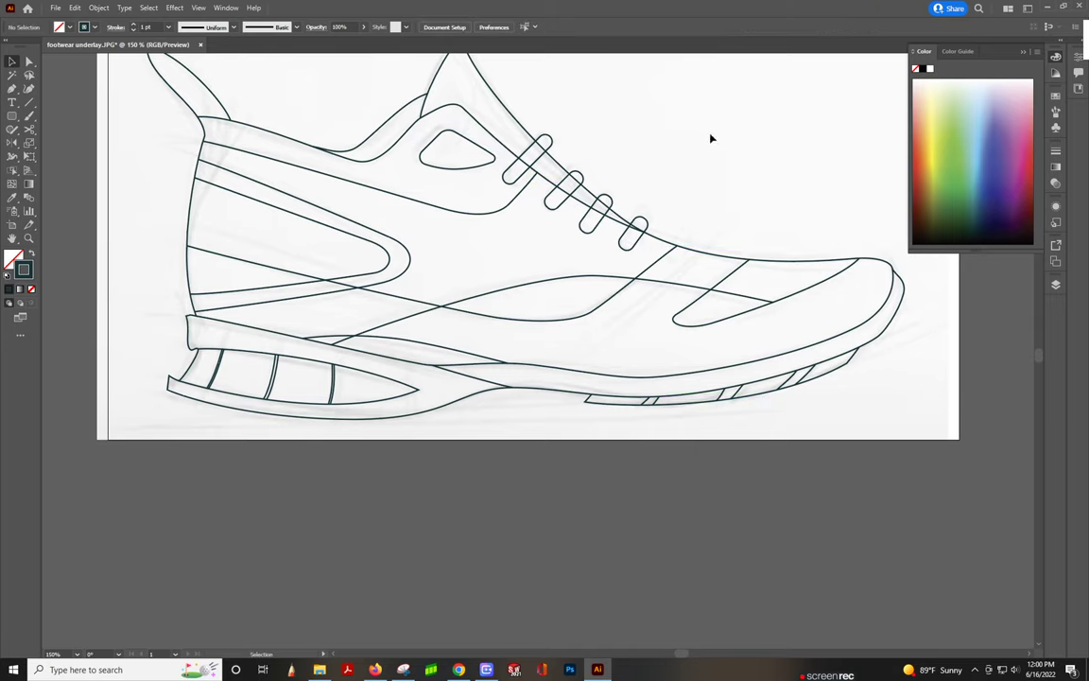
Offset the line running from the collar beneath the laces by 0.2 in with mitered joins.
{"action": "left_click", "coordinate": [445, 108]}
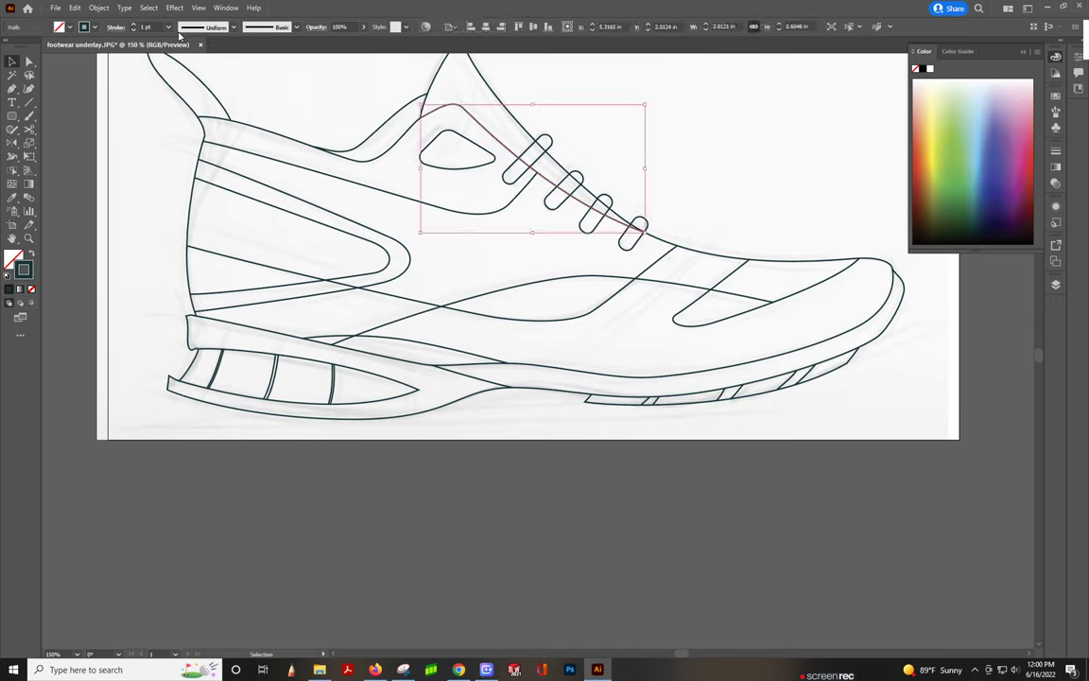
{"action": "left_click", "coordinate": [98, 7]}
{"action": "mouse_move", "coordinate": [120, 279]}
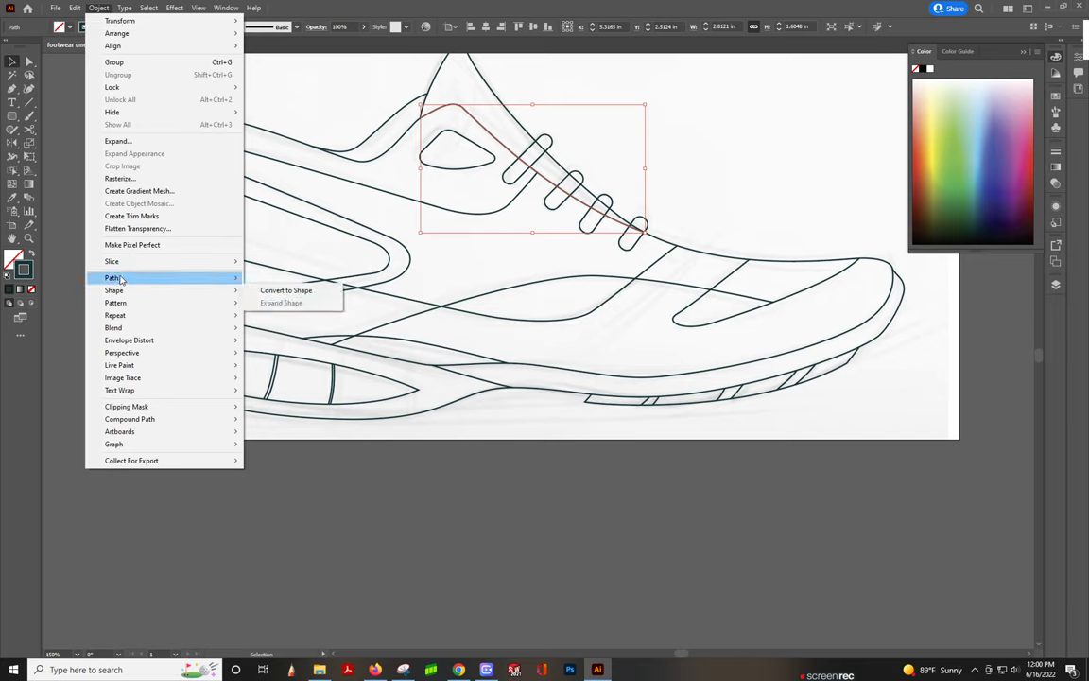
{"action": "left_click", "coordinate": [278, 320]}
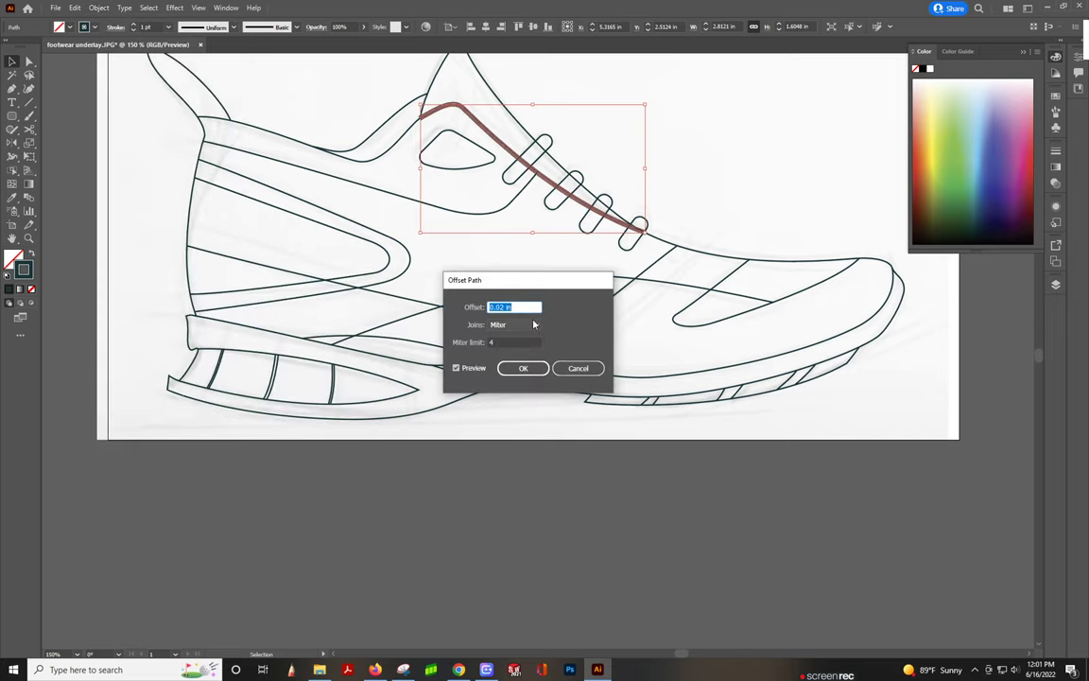
{"action": "type", "text": ".2"}
{"action": "key", "text": "Return"}
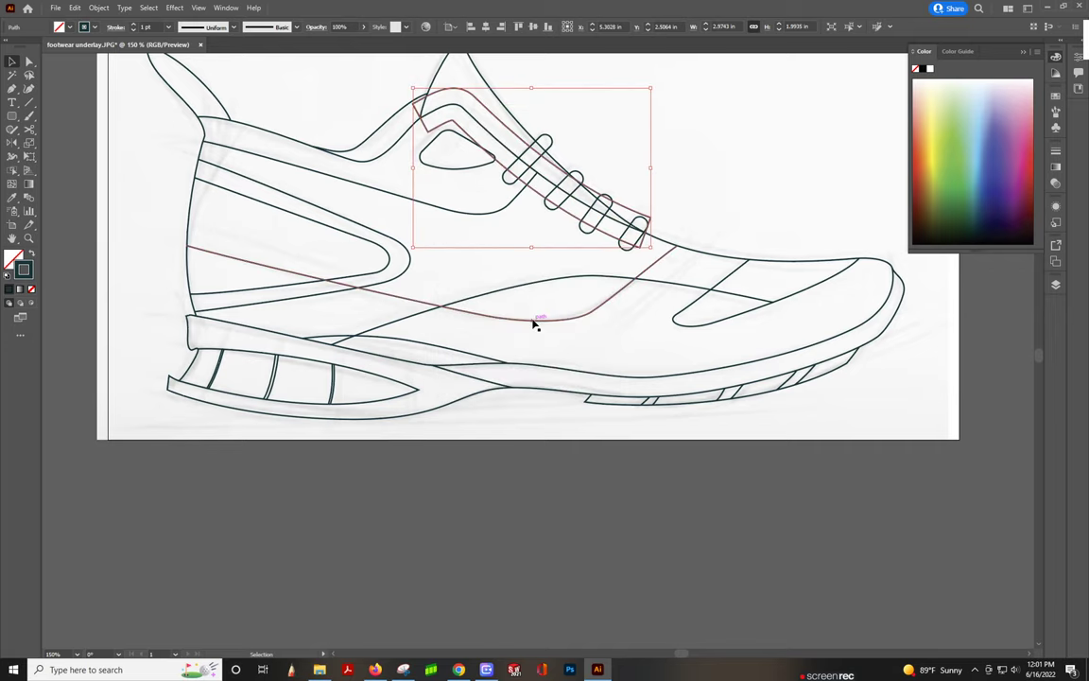
{"action": "left_click", "coordinate": [716, 187]}
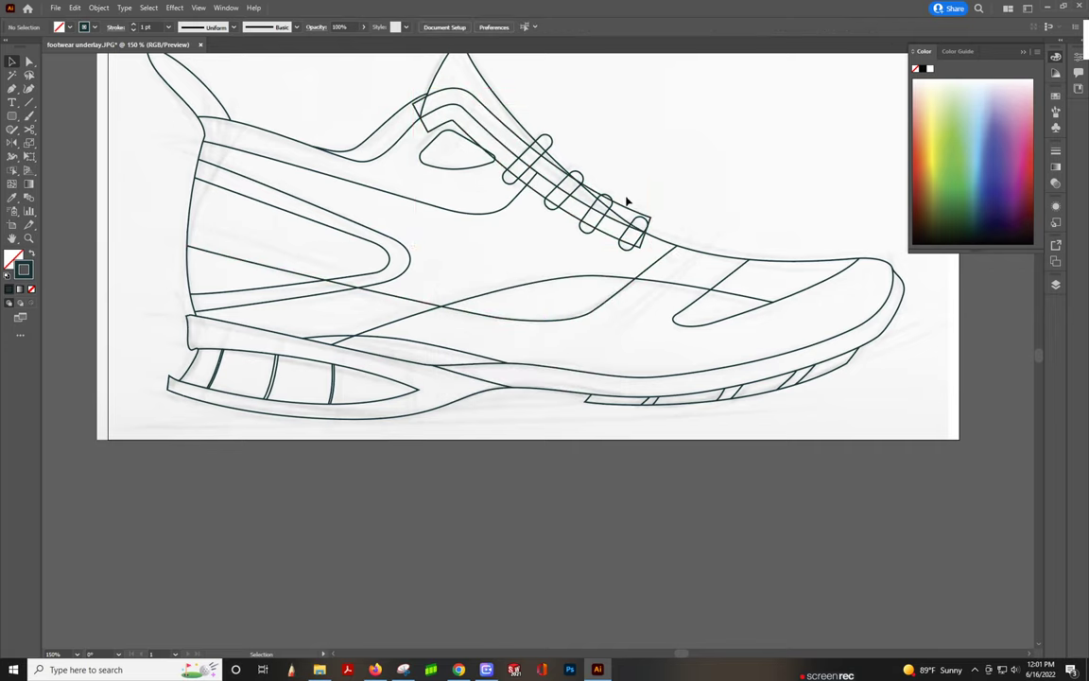
Delete the end caps and the entire upper edge of the offset outline, keeping only its lower line.
{"action": "key", "text": "a"}
{"action": "left_click", "coordinate": [435, 102]}
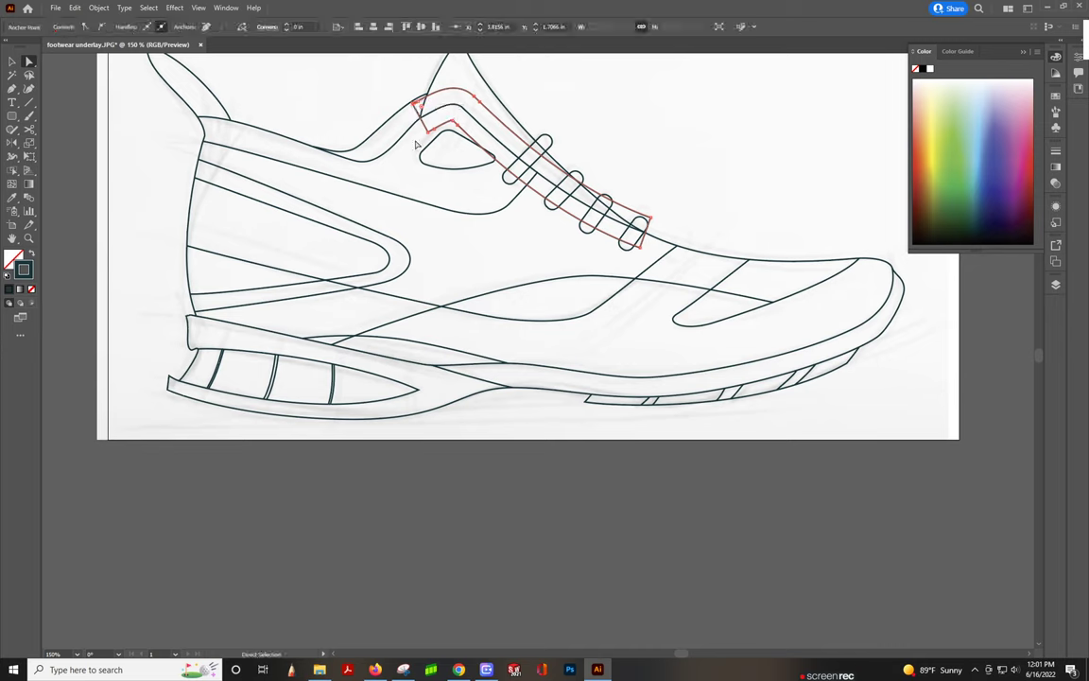
{"action": "left_click", "coordinate": [641, 224]}
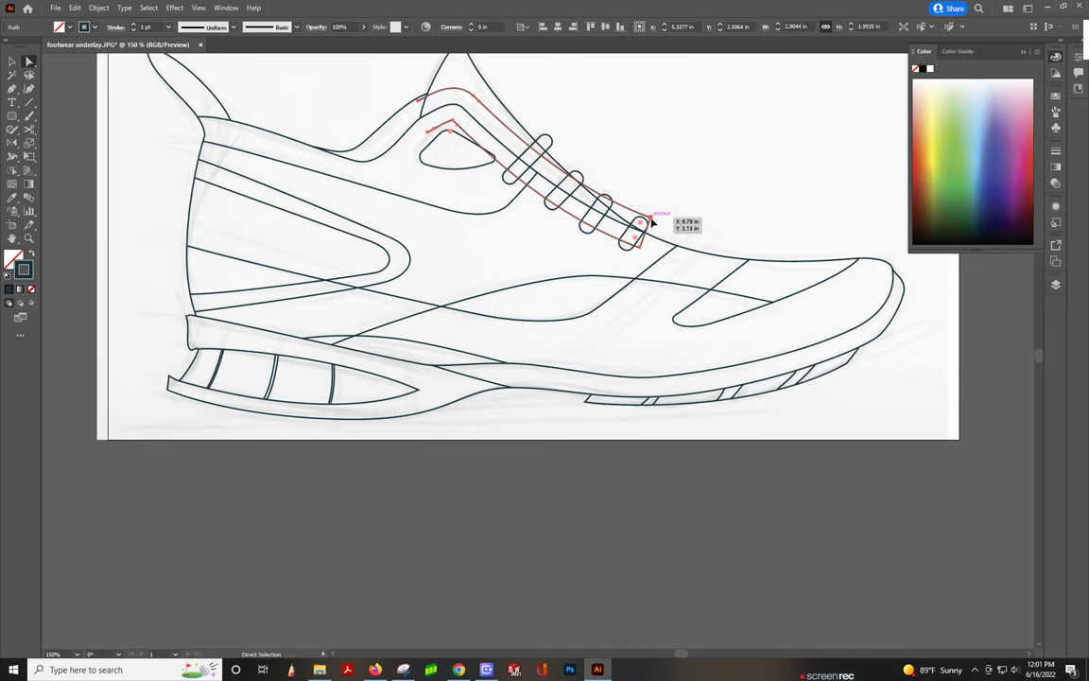
{"action": "key", "text": "Delete"}
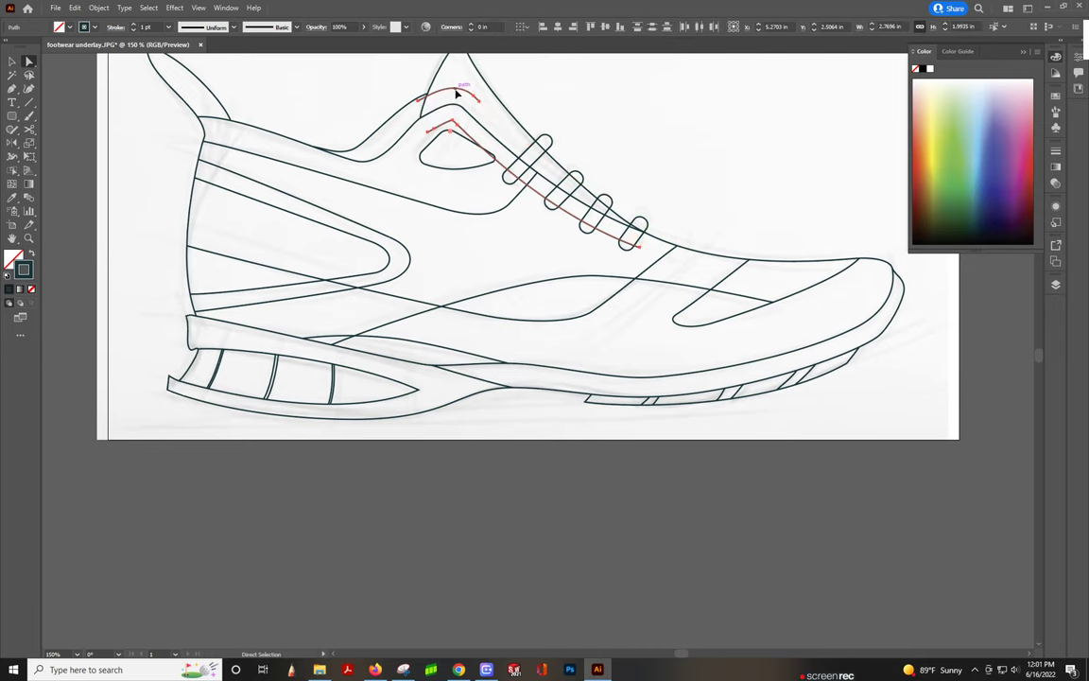
{"action": "key", "text": "Delete"}
{"action": "key", "text": "ctrl+z"}
{"action": "left_click", "coordinate": [623, 92]}
{"action": "left_click", "coordinate": [465, 91]}
{"action": "key", "text": "Delete"}
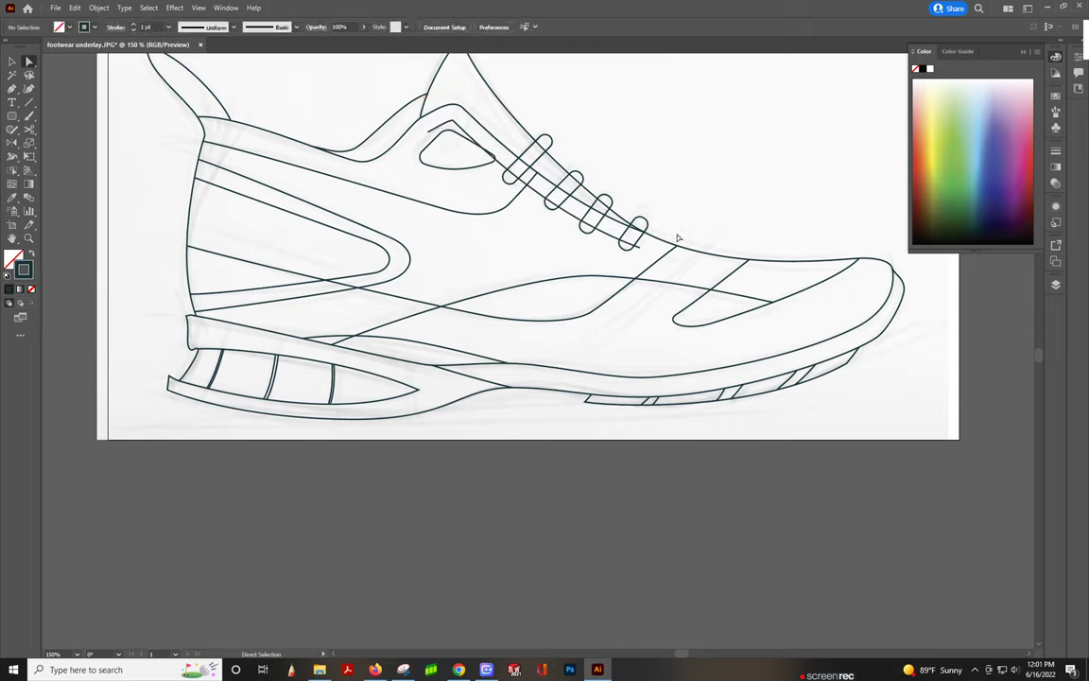
Remove the surplus anchor point at the peak of the remaining offset line above the eyelet-shaped cutout.
{"action": "left_click", "coordinate": [462, 129]}
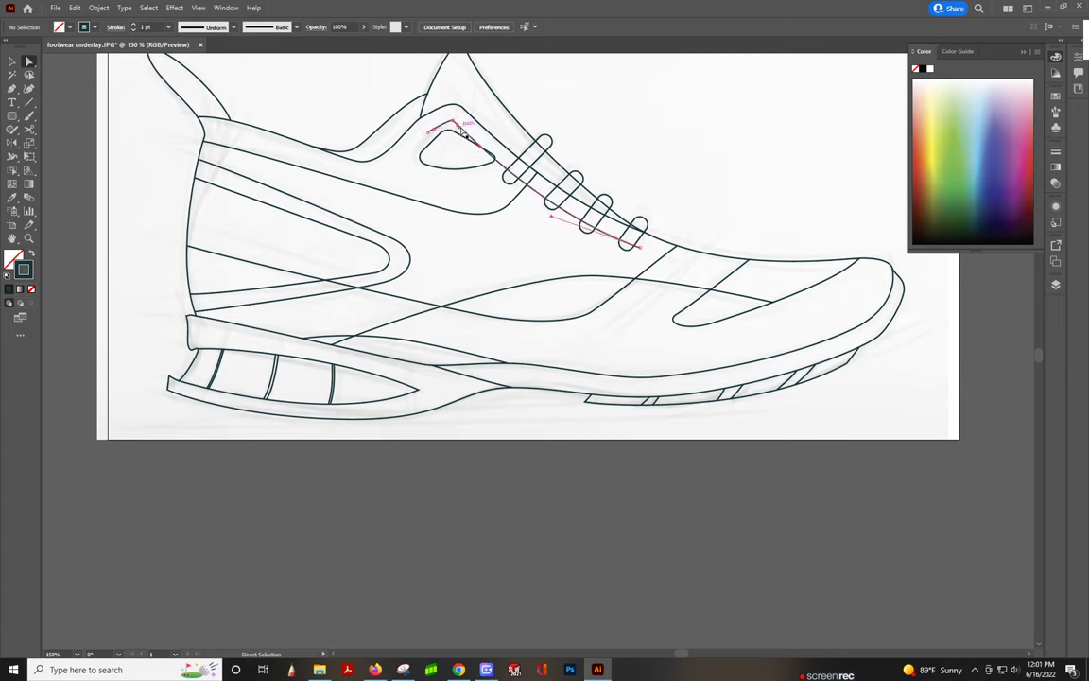
{"action": "left_click_drag", "start_coordinate": [456, 123], "coordinate": [455, 122]}
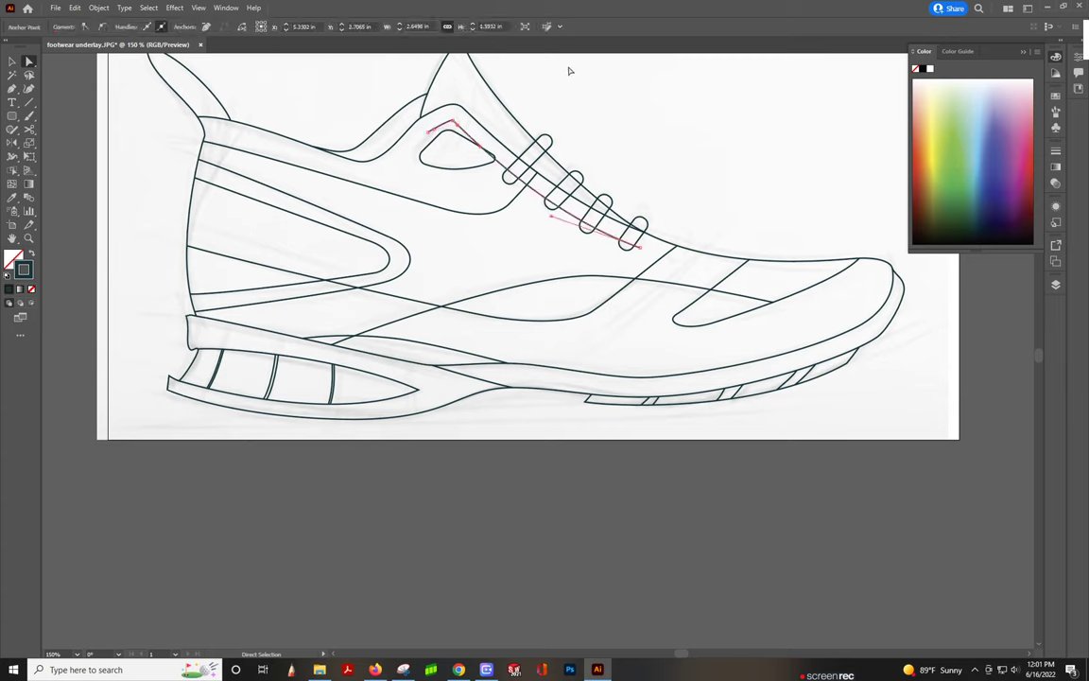
{"action": "key", "text": "minus"}
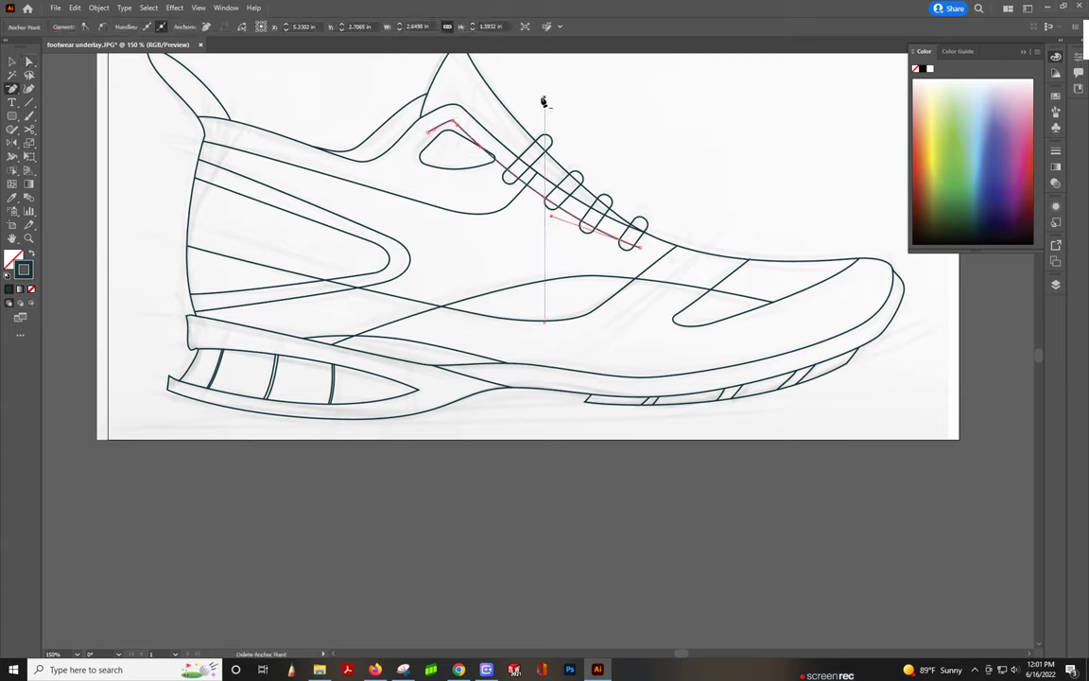
{"action": "left_click", "coordinate": [454, 123]}
{"action": "key", "text": "a"}
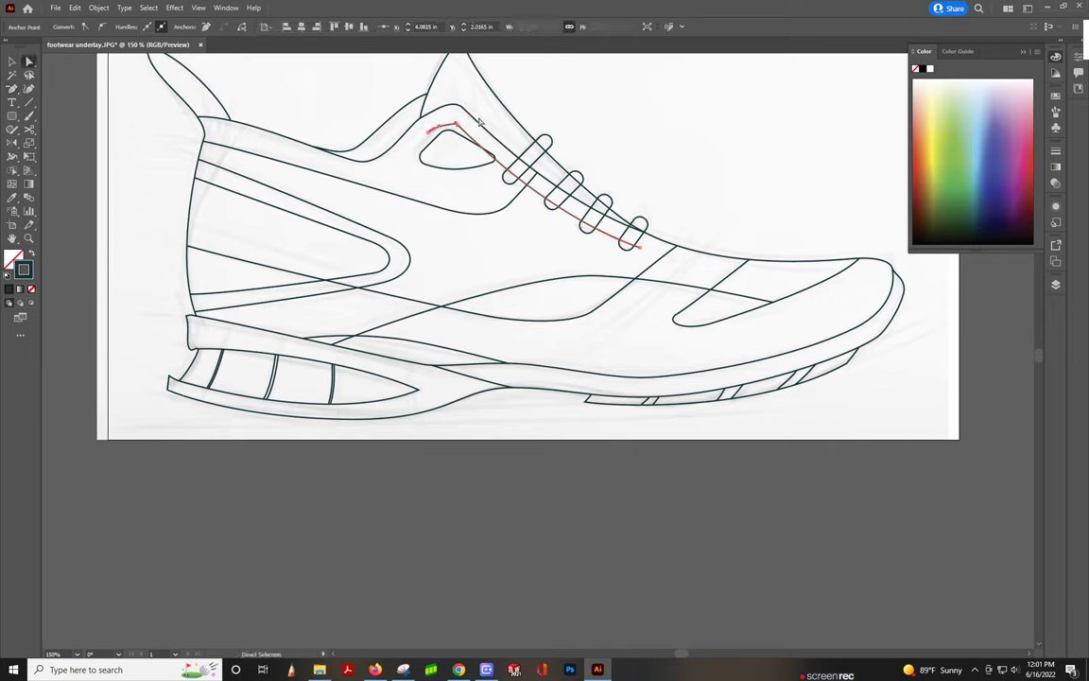
Adjust the offset line's peak anchor and the handle below it so the line runs smoothly above the cutout.
{"action": "left_click", "coordinate": [457, 124]}
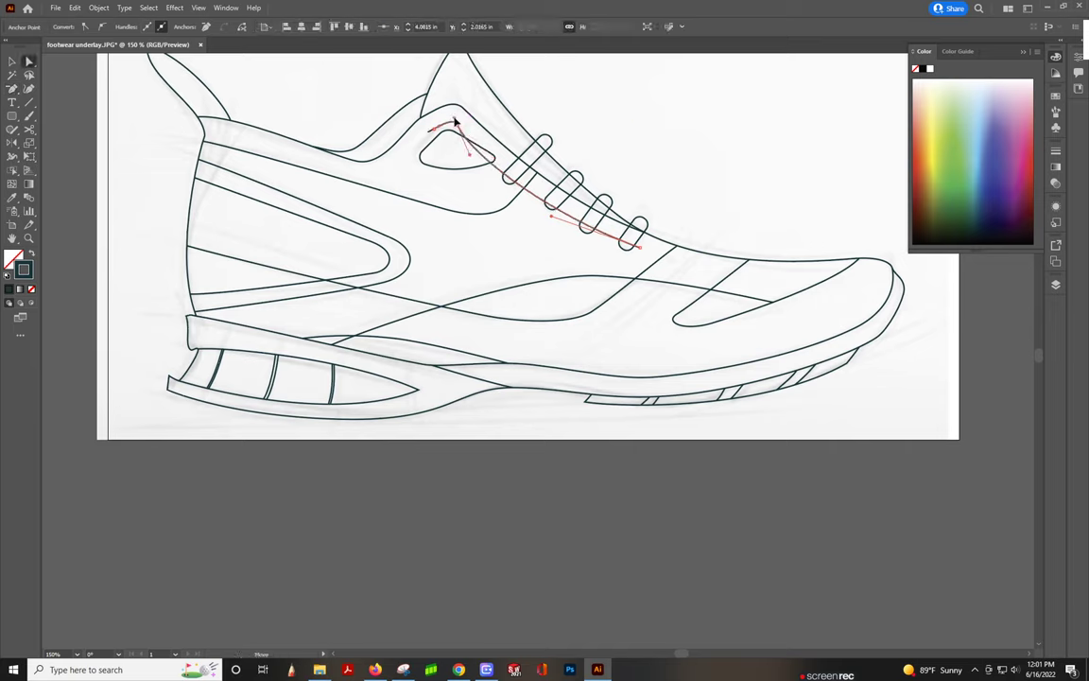
{"action": "left_click_drag", "start_coordinate": [456, 124], "coordinate": [494, 157]}
{"action": "left_click", "coordinate": [472, 154]}
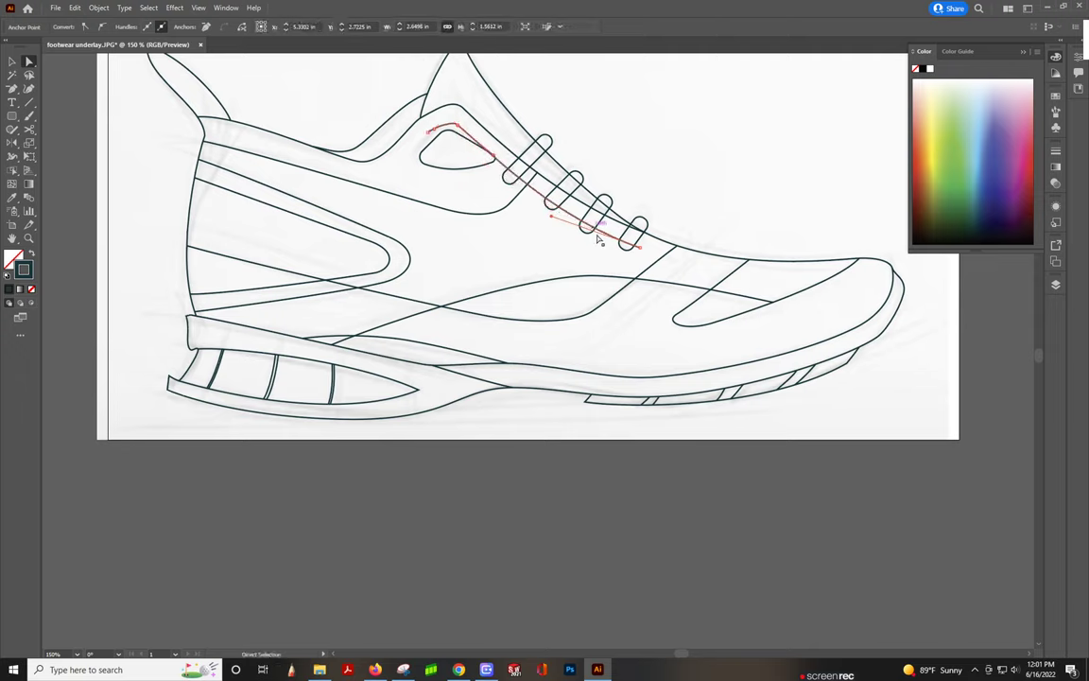
{"action": "left_click", "coordinate": [550, 217]}
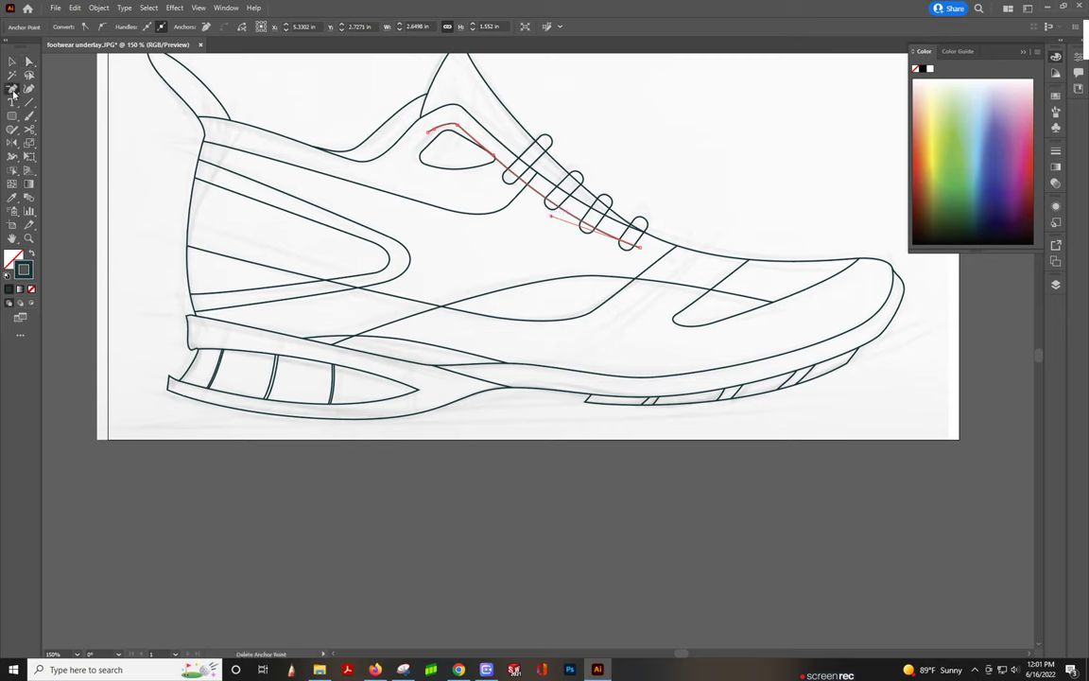
Extend the offset line's lower end past the last lace with a short curve up to the shoe's upper outline.
{"action": "left_click_drag", "start_coordinate": [12, 88], "coordinate": [54, 88]}
{"action": "left_click", "coordinate": [651, 254]}
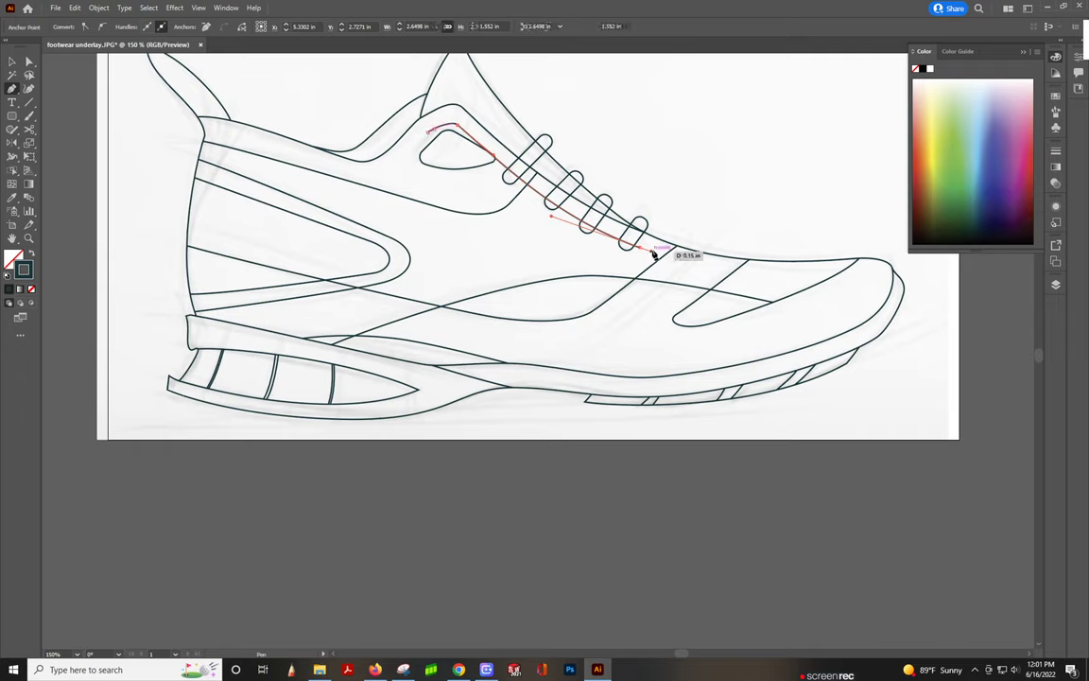
{"action": "left_click_drag", "start_coordinate": [671, 245], "coordinate": [670, 235]}
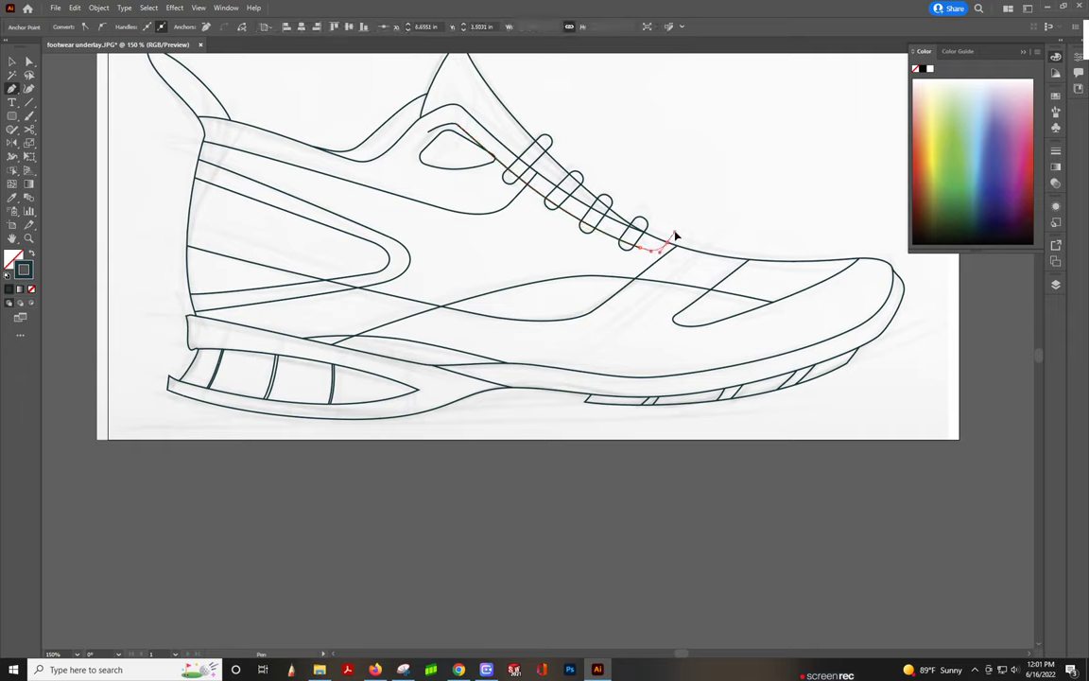
{"action": "key", "text": "a"}
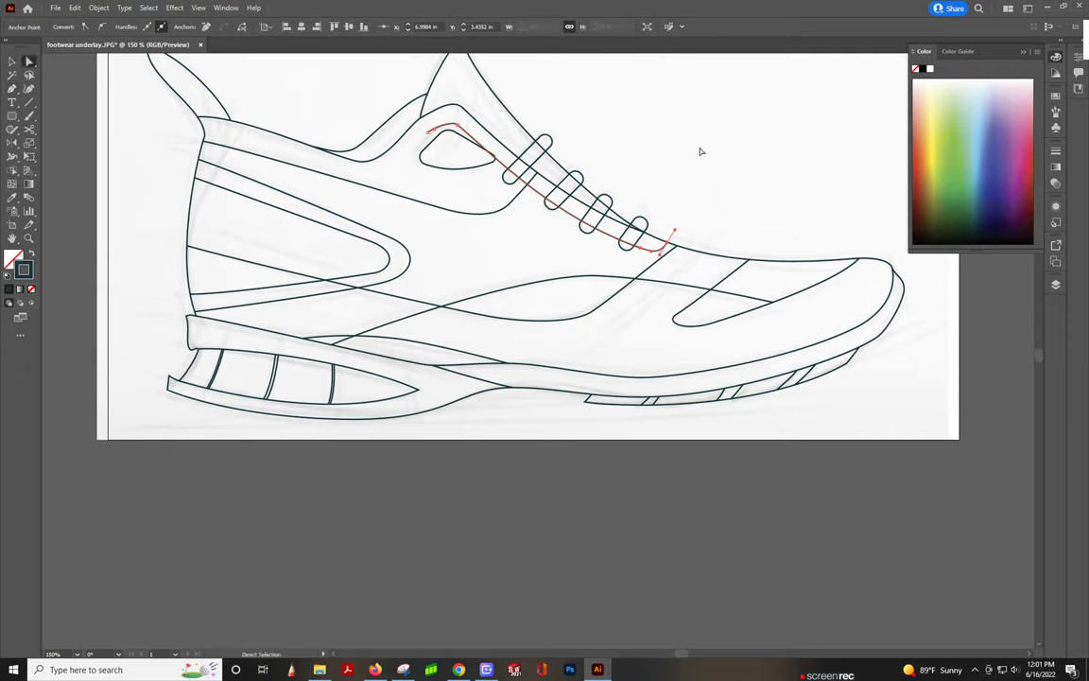
{"action": "left_click", "coordinate": [700, 150]}
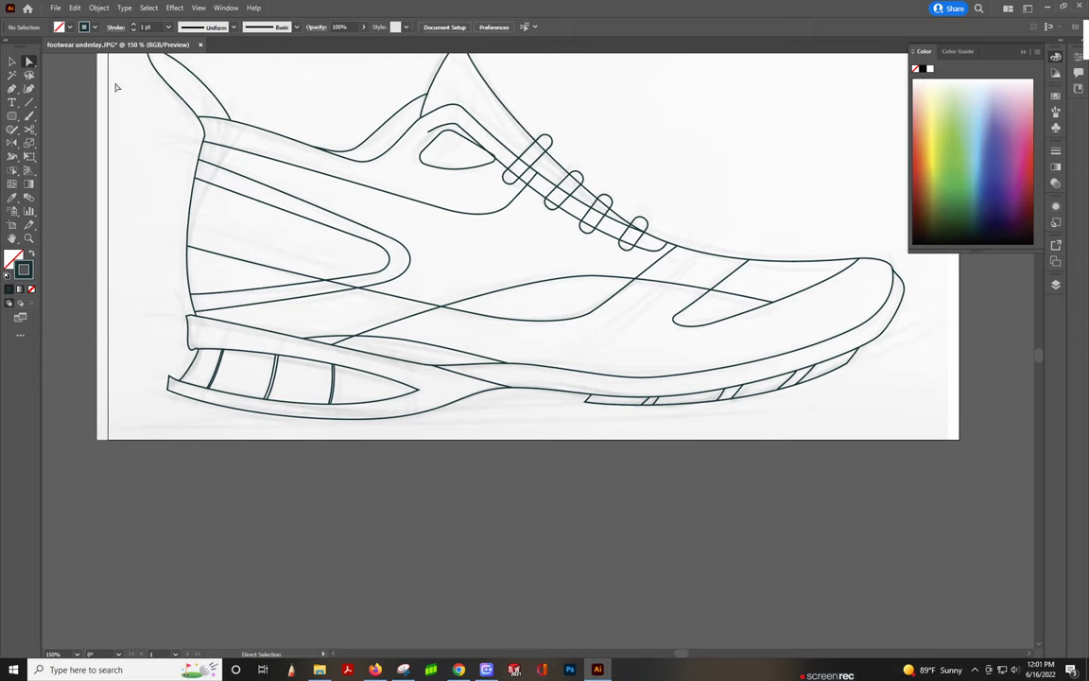
Trace a curve below the collar from the heel edge to the offset line's upper end, and raise its low point slightly.
{"action": "left_click", "coordinate": [9, 90]}
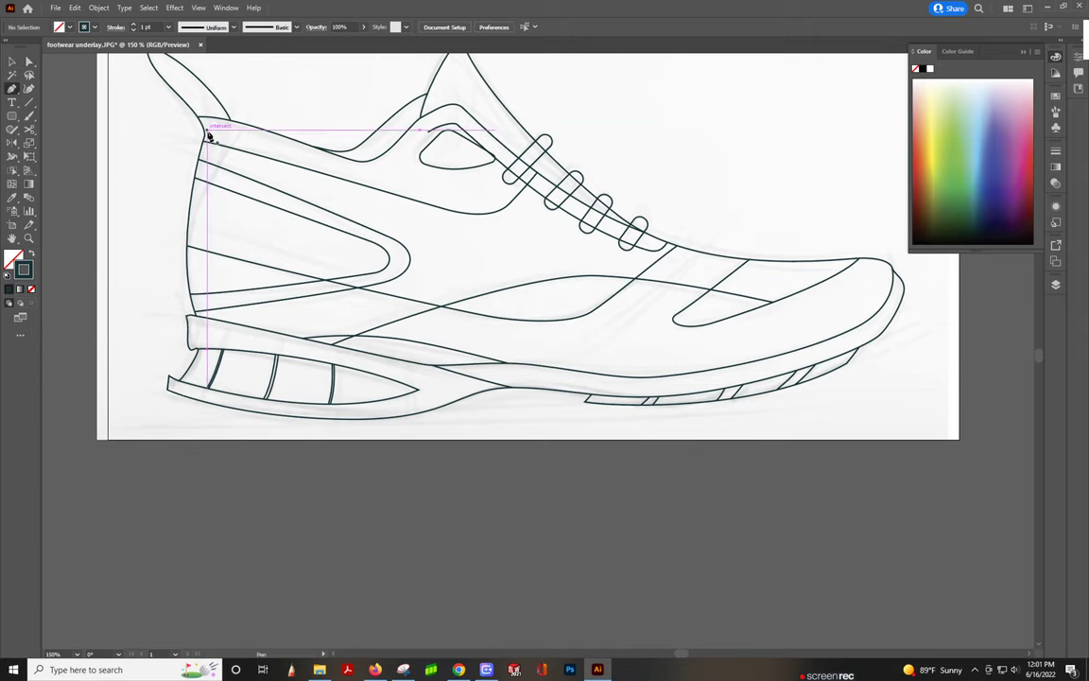
{"action": "left_click_drag", "start_coordinate": [205, 136], "coordinate": [240, 140]}
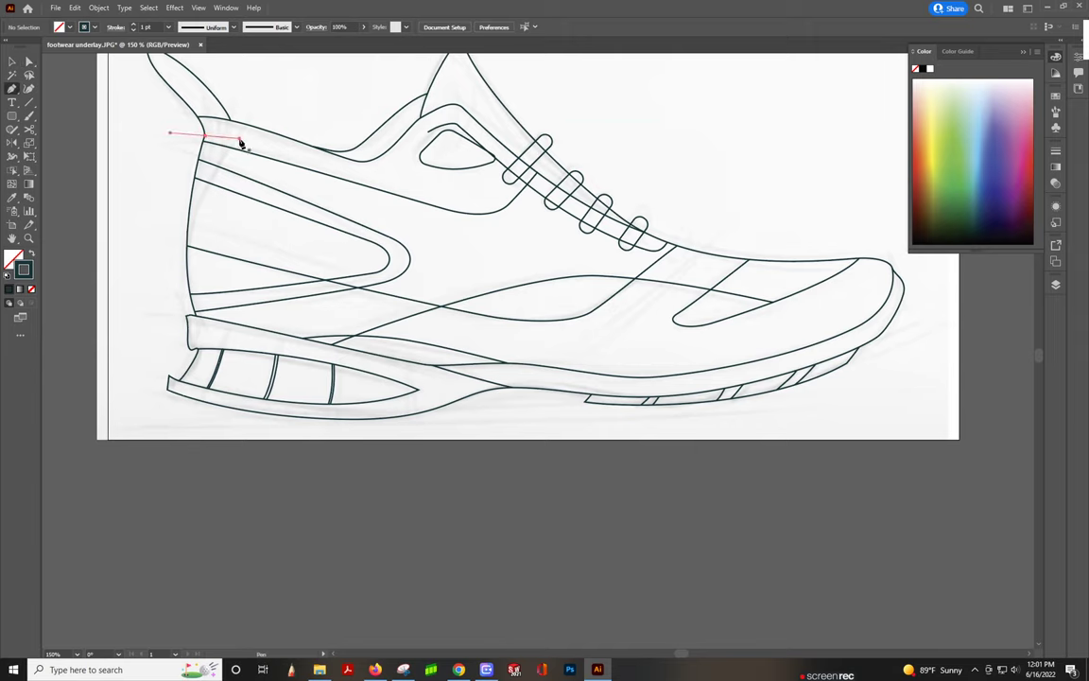
{"action": "left_click_drag", "start_coordinate": [367, 180], "coordinate": [381, 181]}
{"action": "left_click_drag", "start_coordinate": [437, 138], "coordinate": [437, 129]}
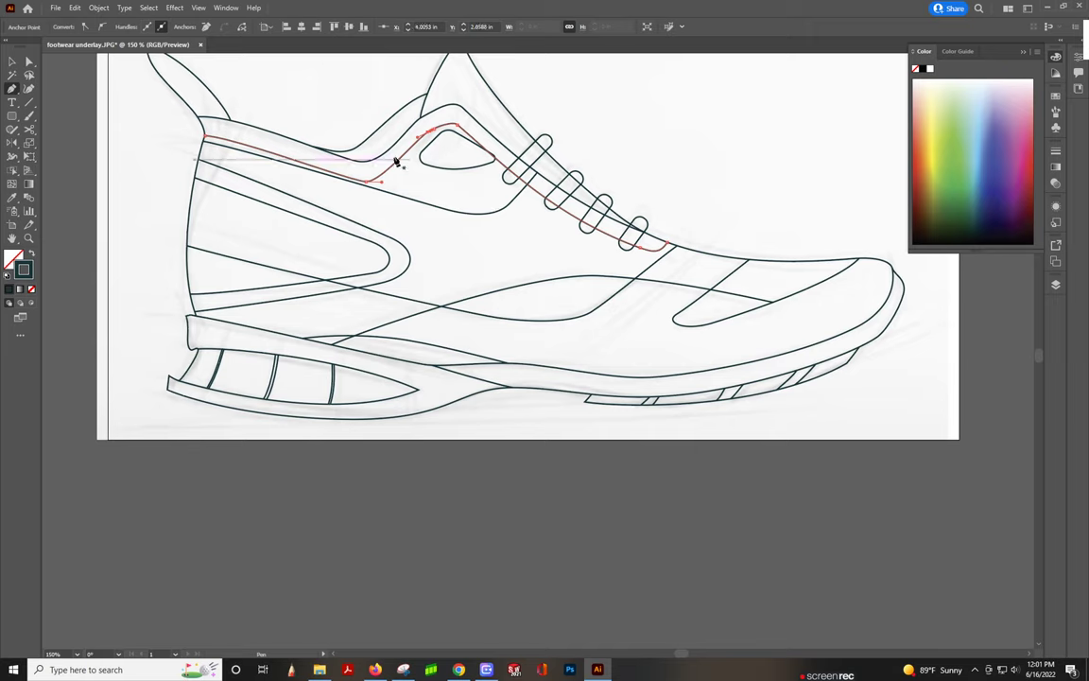
{"action": "key", "text": "a"}
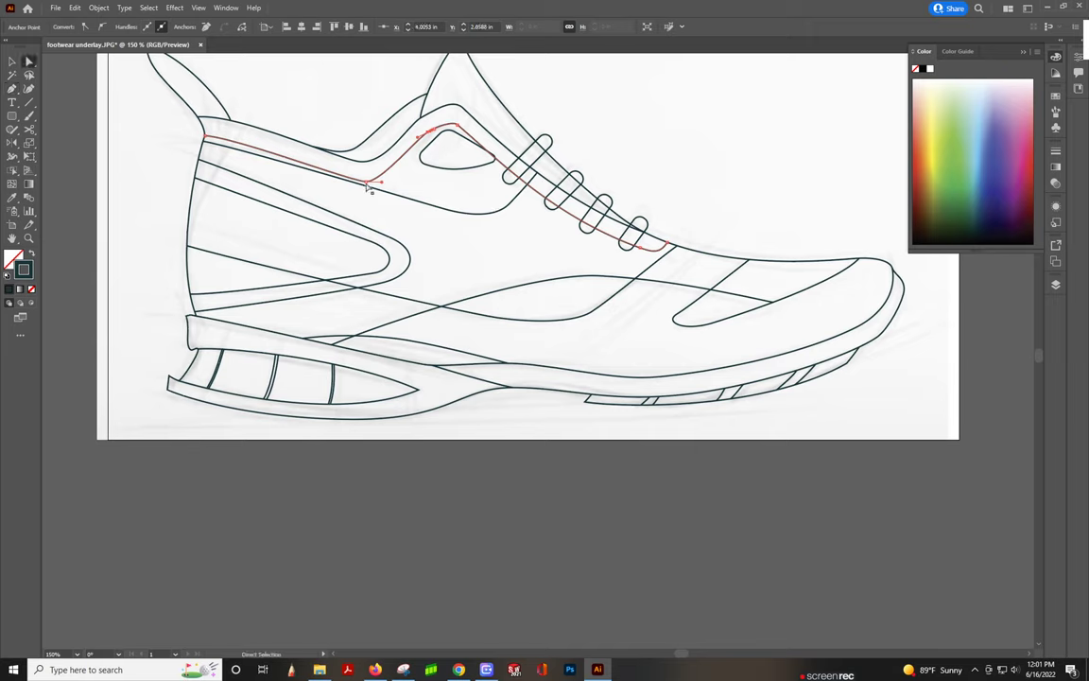
{"action": "left_click_drag", "start_coordinate": [368, 184], "coordinate": [374, 178]}
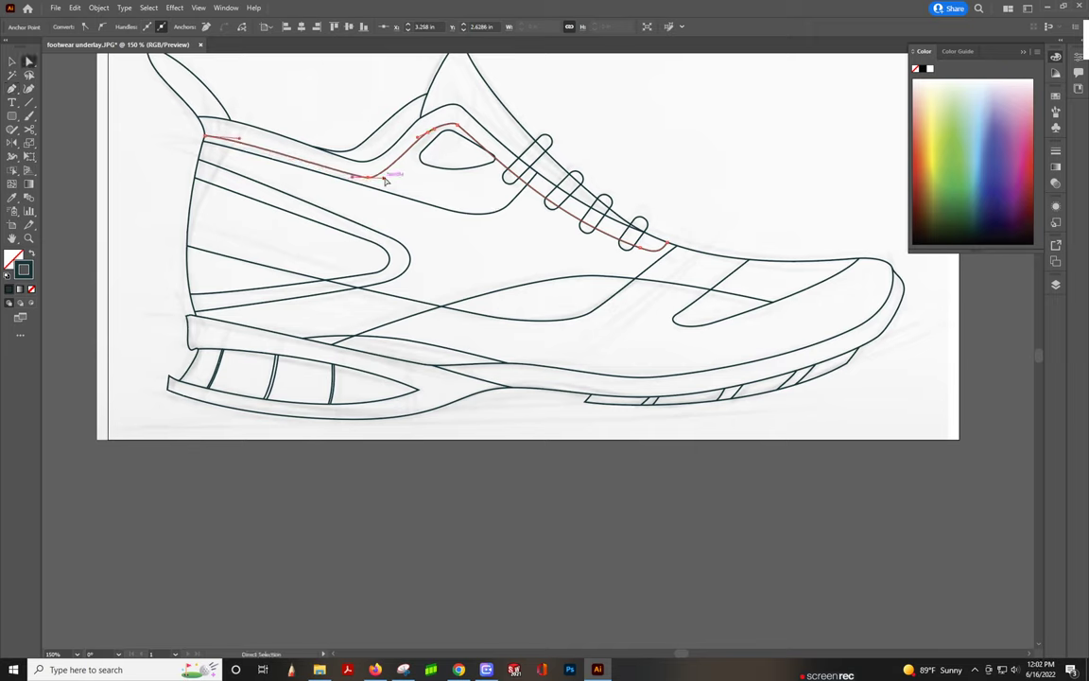
{"action": "left_click", "coordinate": [400, 172]}
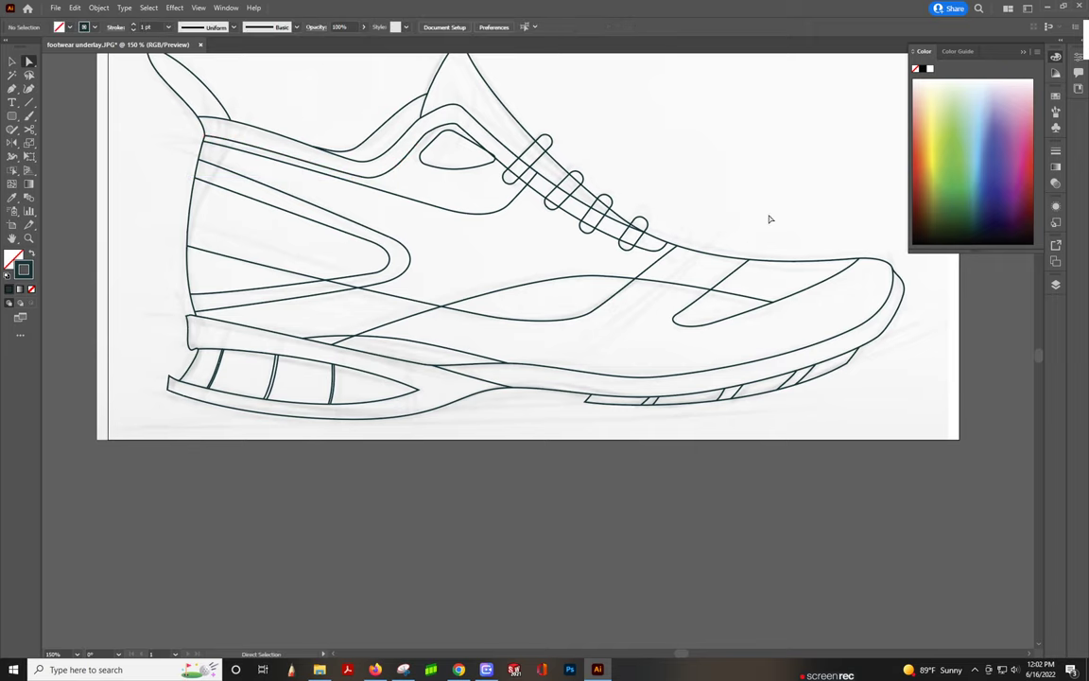
Delete the surplus anchor point on the new panel line where the collar curve meets the peak above the cutout.
{"action": "key", "text": "ctrl+minus"}
{"action": "key", "text": "z"}
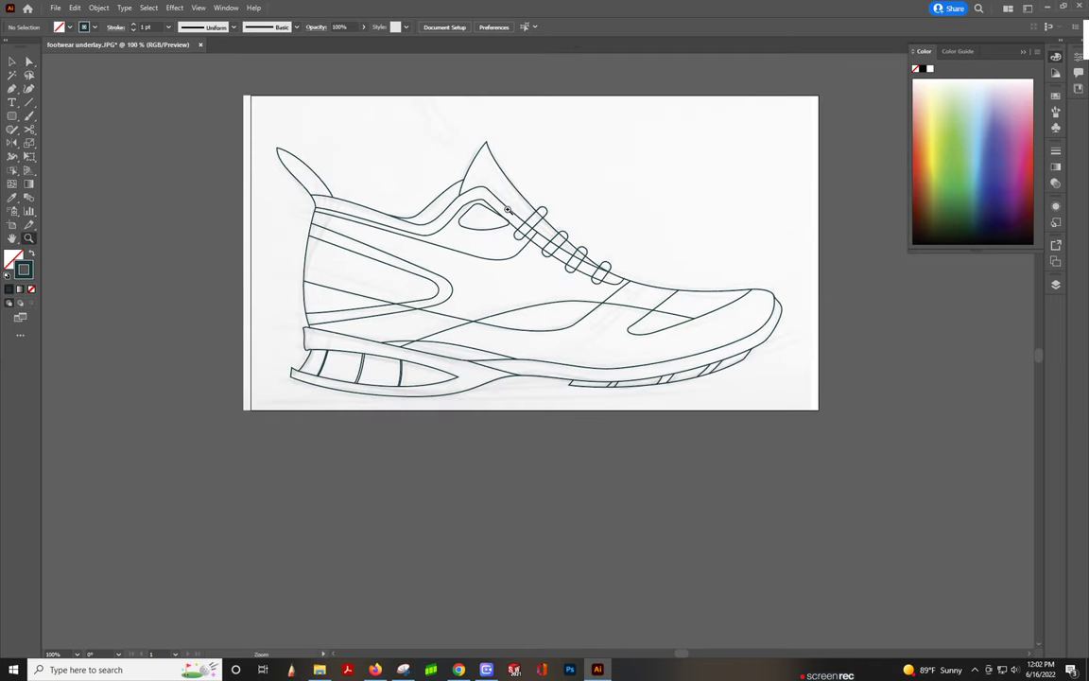
{"action": "left_click_drag", "start_coordinate": [463, 197], "coordinate": [616, 276]}
{"action": "key", "text": "a"}
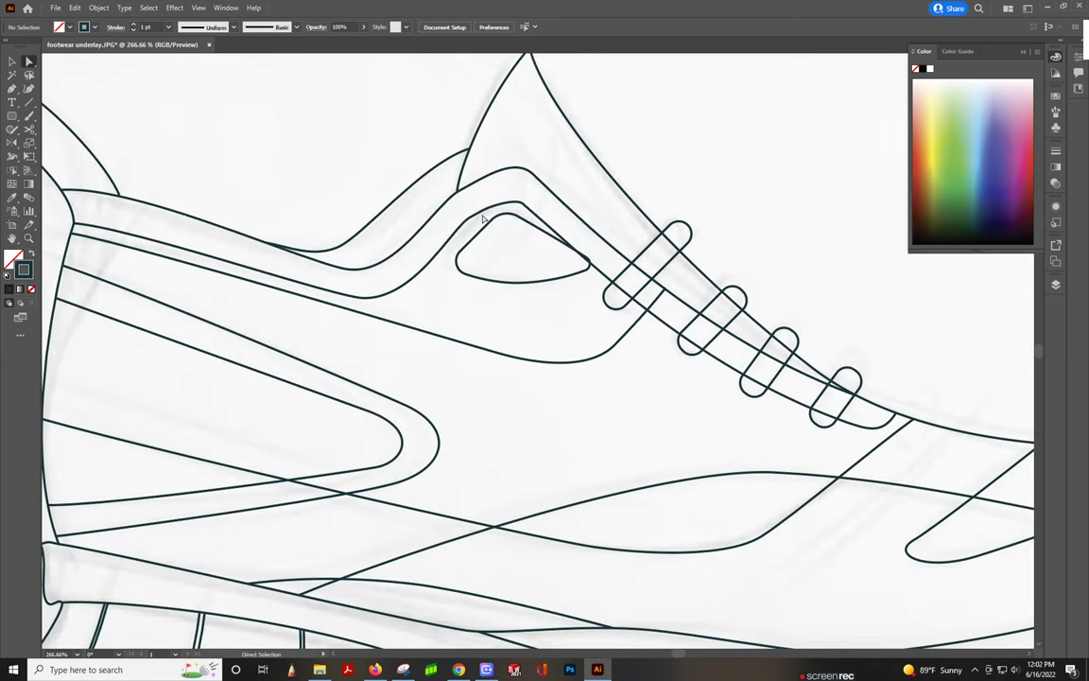
{"action": "left_click", "coordinate": [479, 215]}
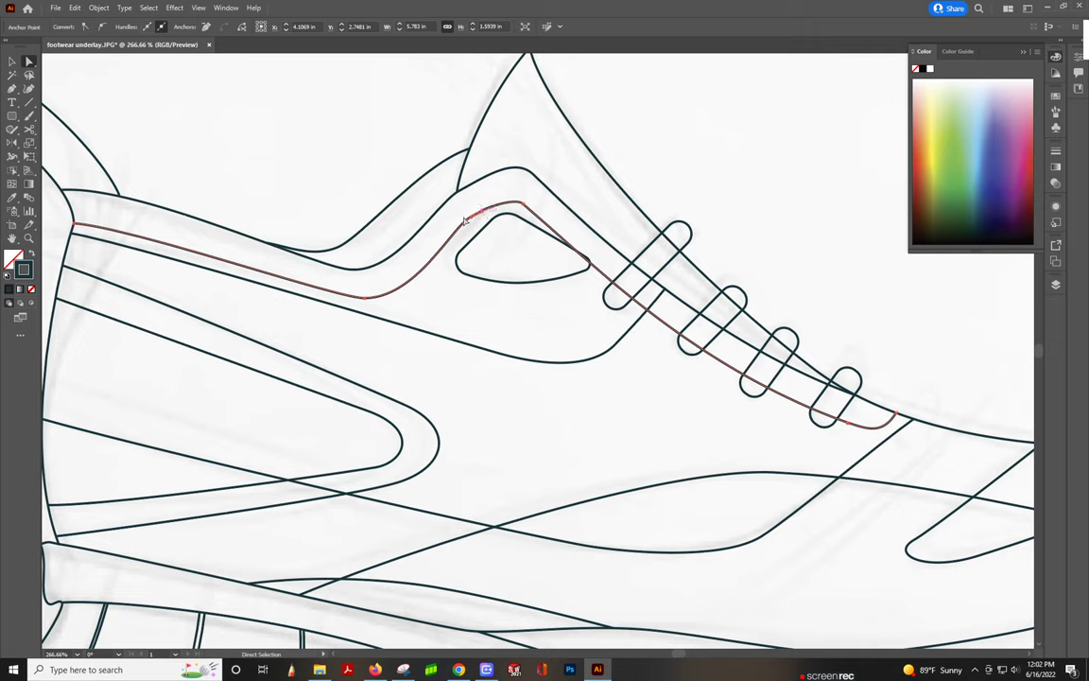
{"action": "key", "text": "p"}
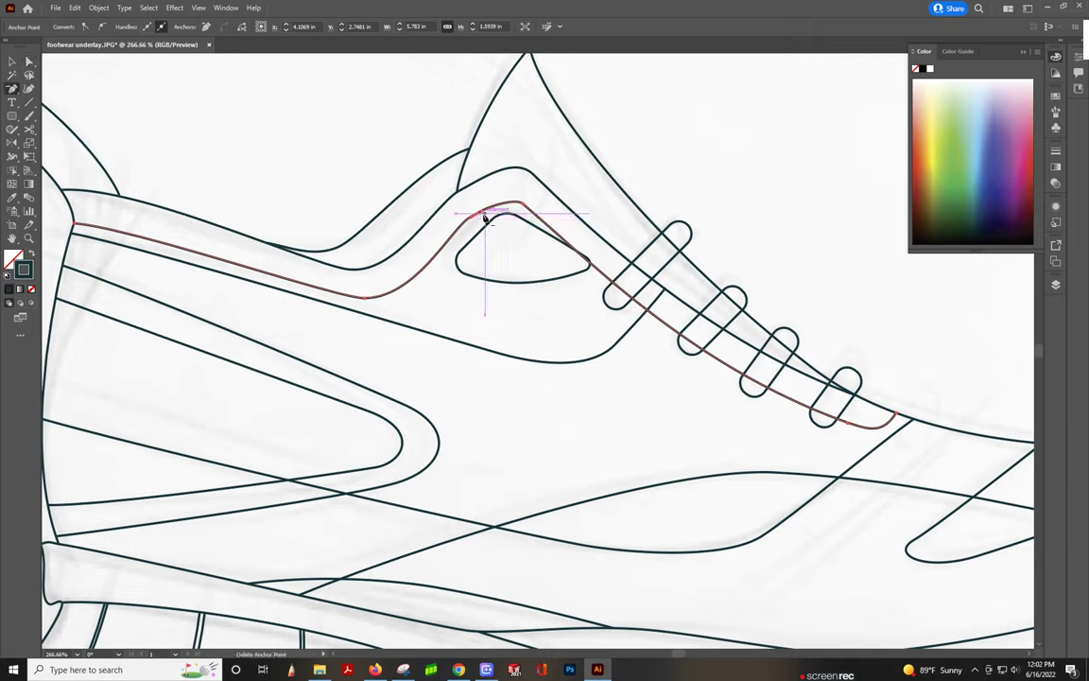
{"action": "left_click", "coordinate": [483, 217]}
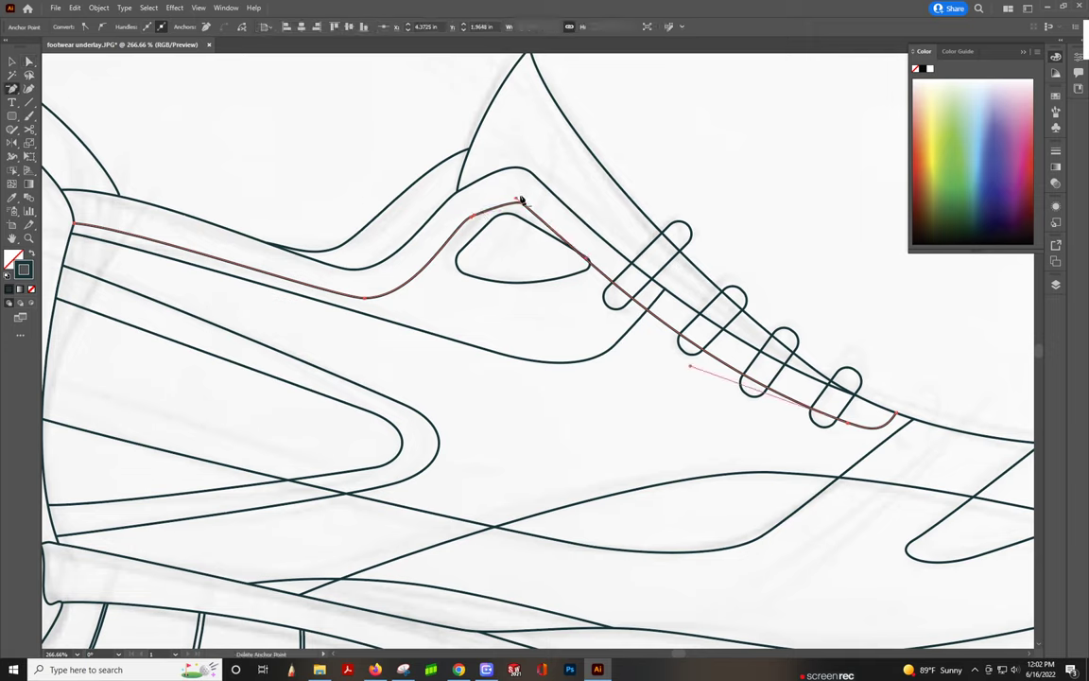
Reshape the panel line's curve leading into the peak above the cutout so it becomes smooth and rounded.
{"action": "key", "text": "a"}
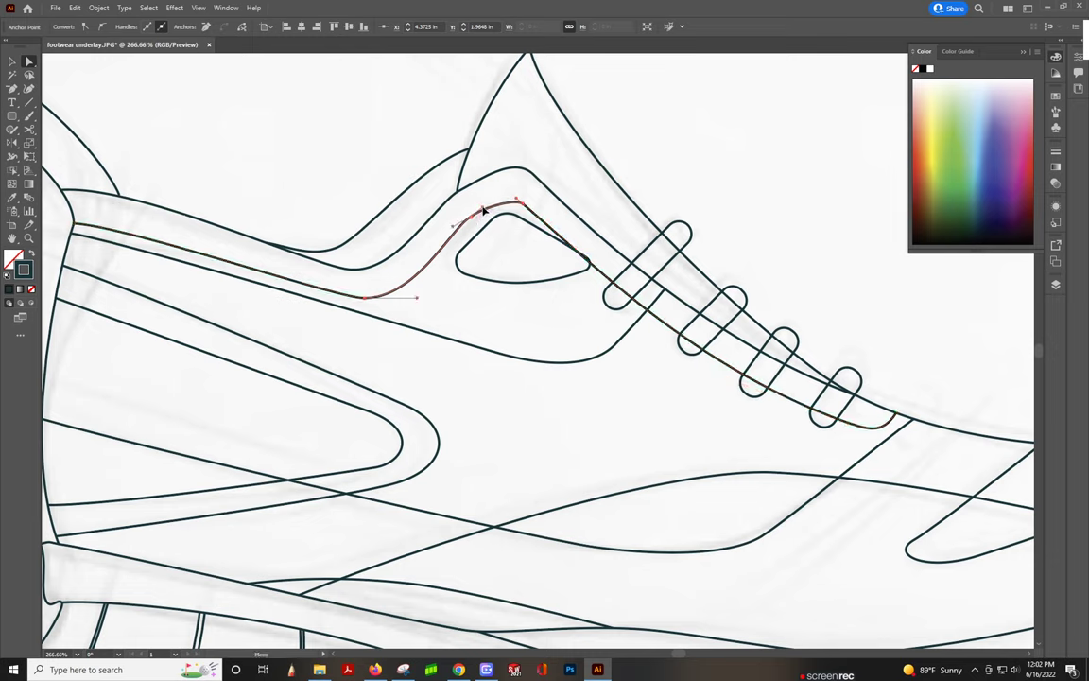
{"action": "left_click", "coordinate": [497, 199]}
{"action": "left_click_drag", "start_coordinate": [497, 199], "coordinate": [506, 195]}
{"action": "left_click", "coordinate": [703, 120]}
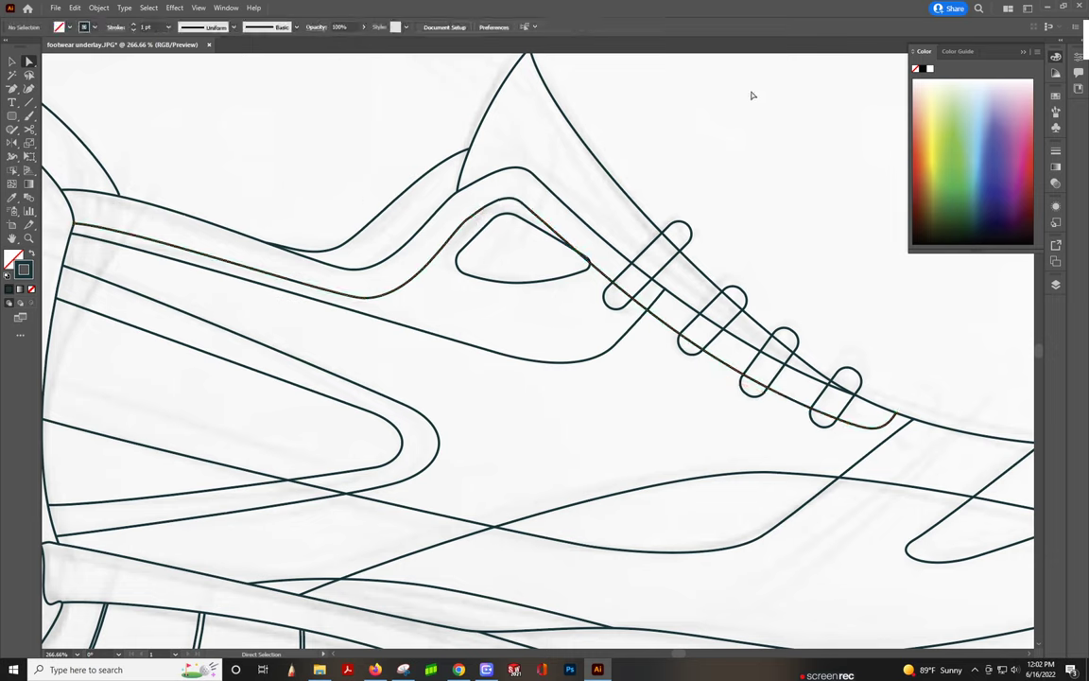
{"action": "key", "text": "ctrl+minus"}
{"action": "key", "text": "ctrl+minus"}
{"action": "key", "text": "ctrl+minus"}
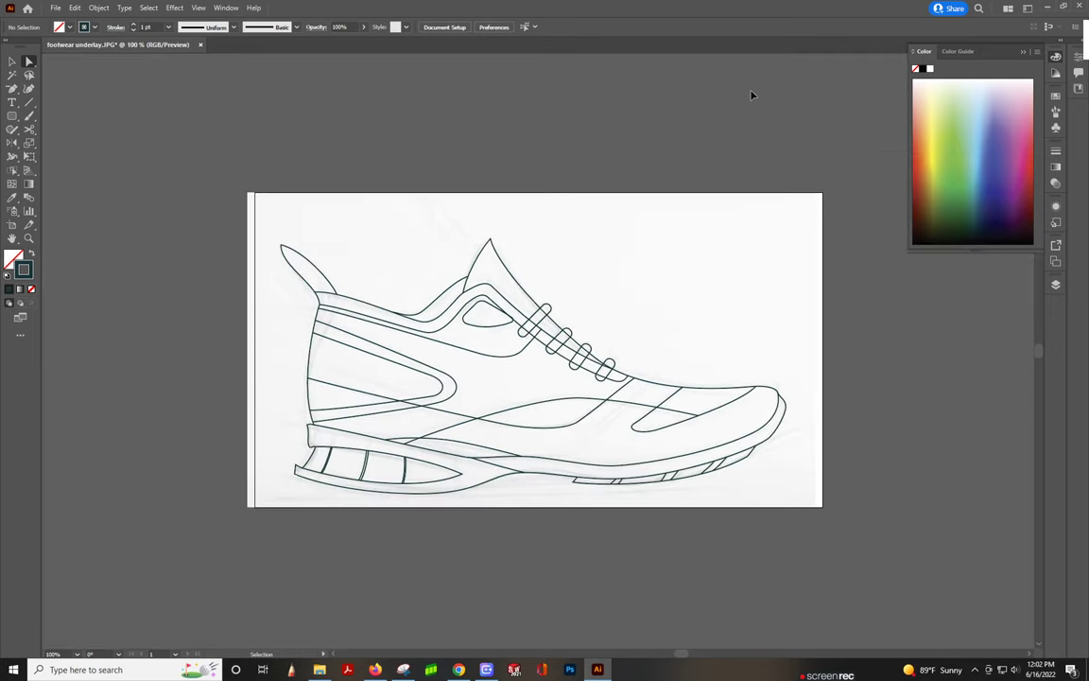
{"action": "left_click_drag", "start_coordinate": [706, 122], "coordinate": [576, 104]}
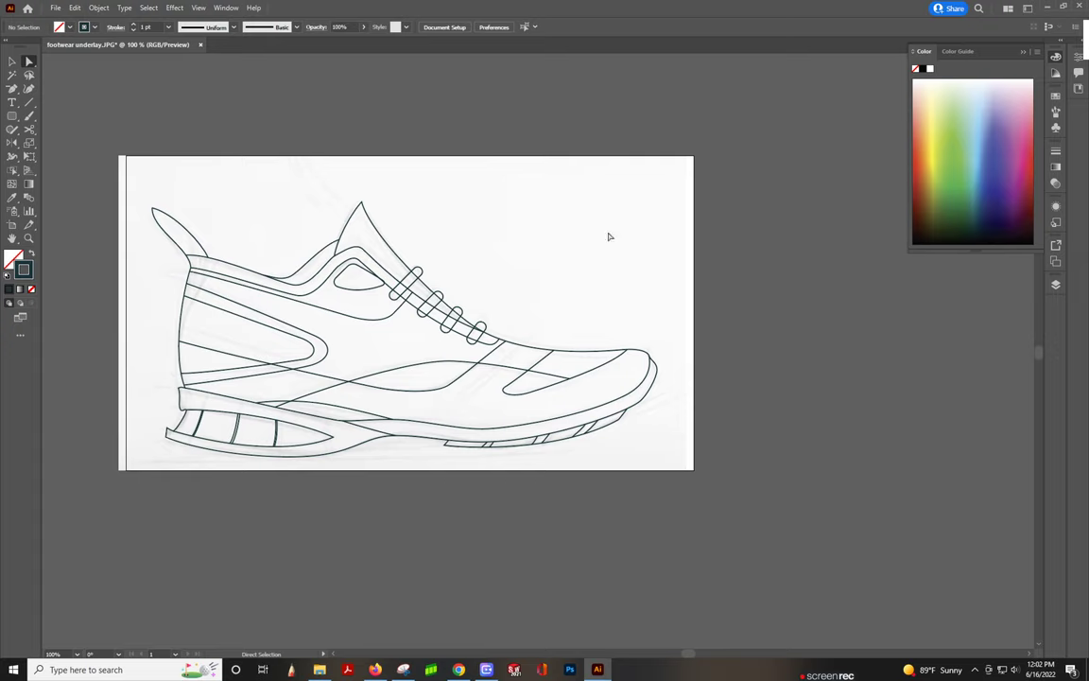
Try offsetting the whole shoe outline by 0.1 in with Offset Path.
{"action": "left_click", "coordinate": [184, 228]}
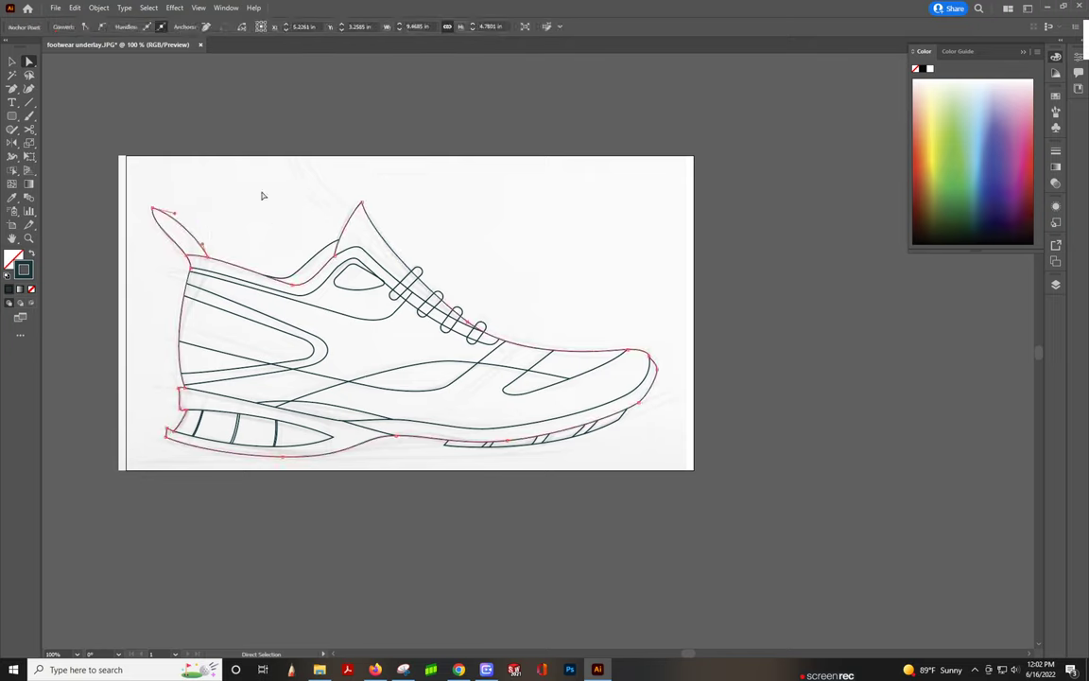
{"action": "left_click", "coordinate": [98, 8]}
{"action": "mouse_move", "coordinate": [123, 280]}
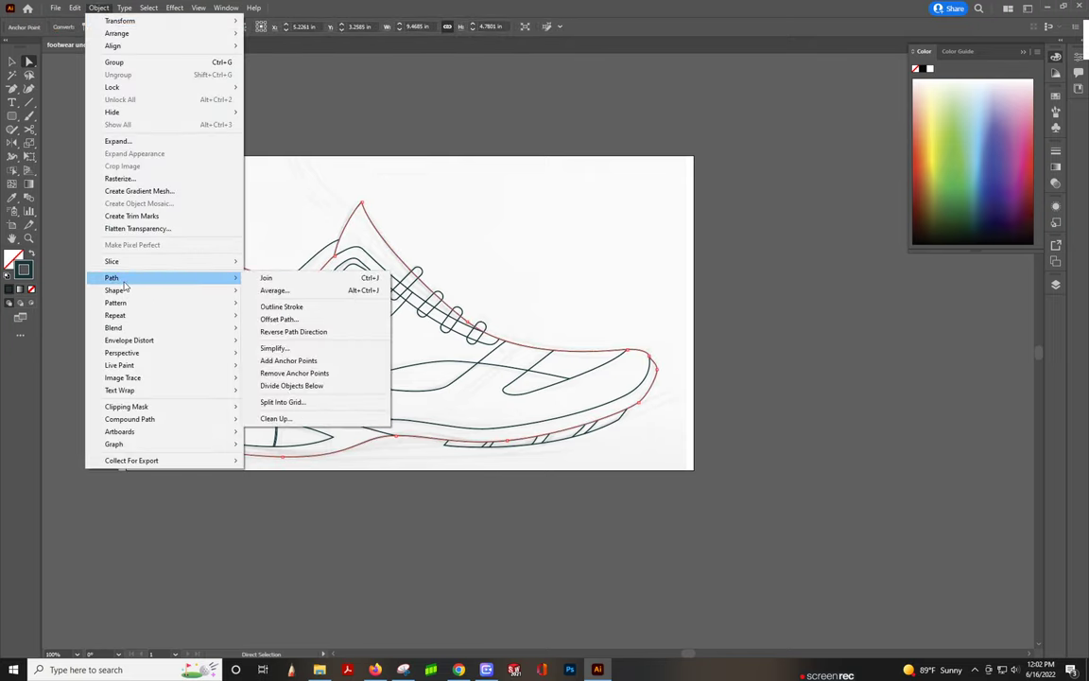
{"action": "left_click", "coordinate": [284, 318]}
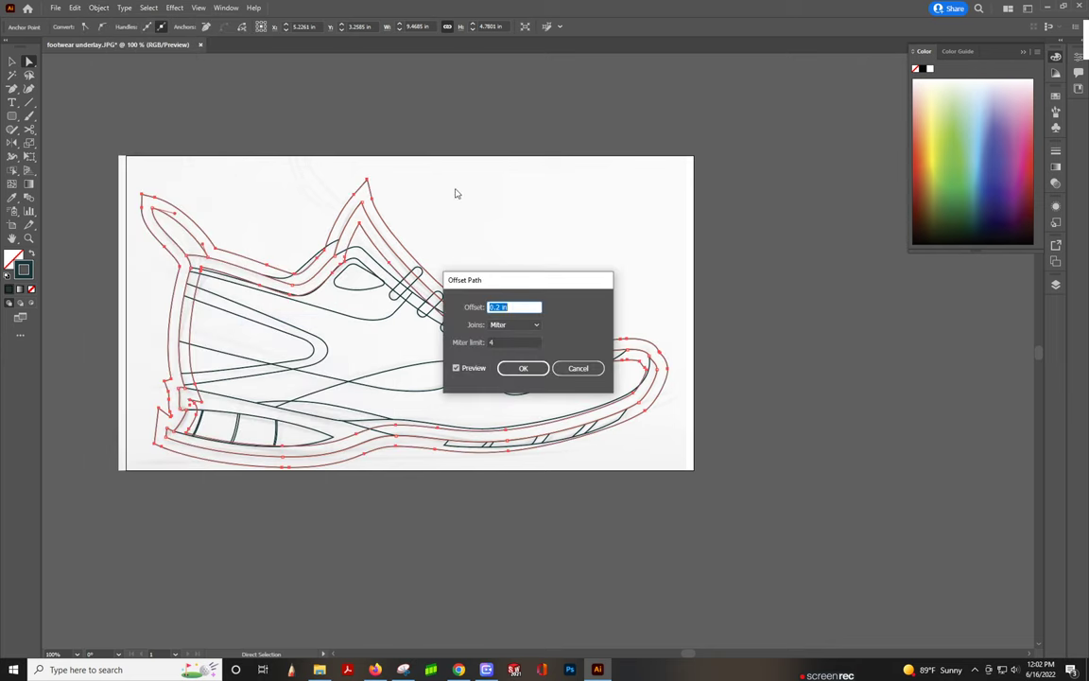
{"action": "type", "text": ".1"}
{"action": "key", "text": "Return"}
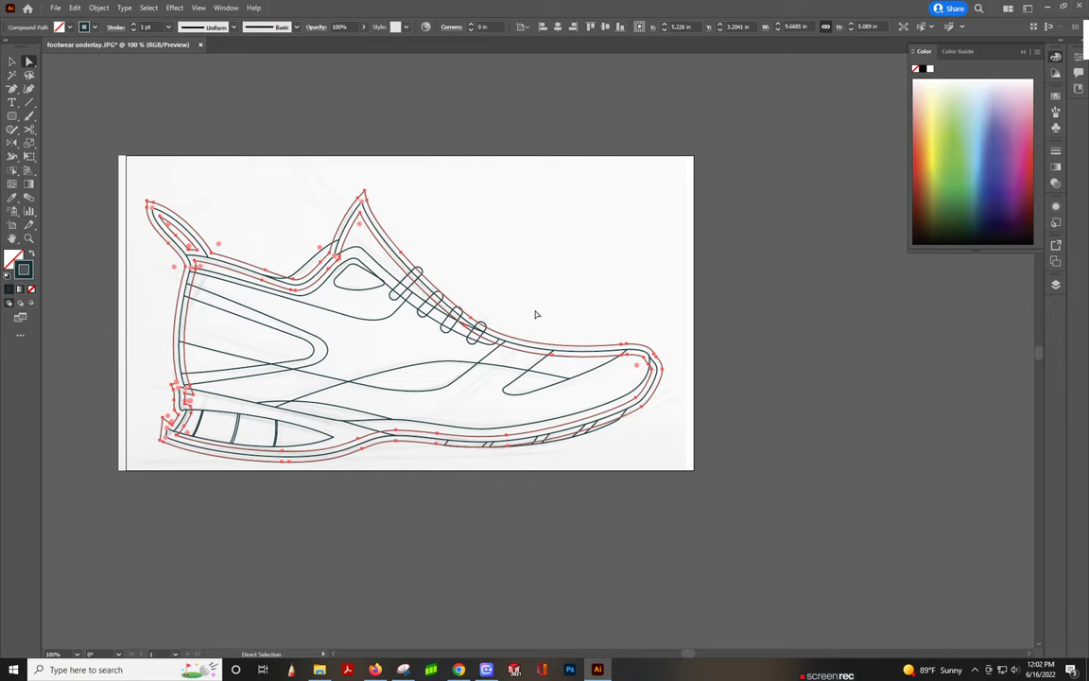
Start Offset Path on the shoe outline again and preview offsets of 0.02 in and 0.07 in.
{"action": "left_click", "coordinate": [98, 7]}
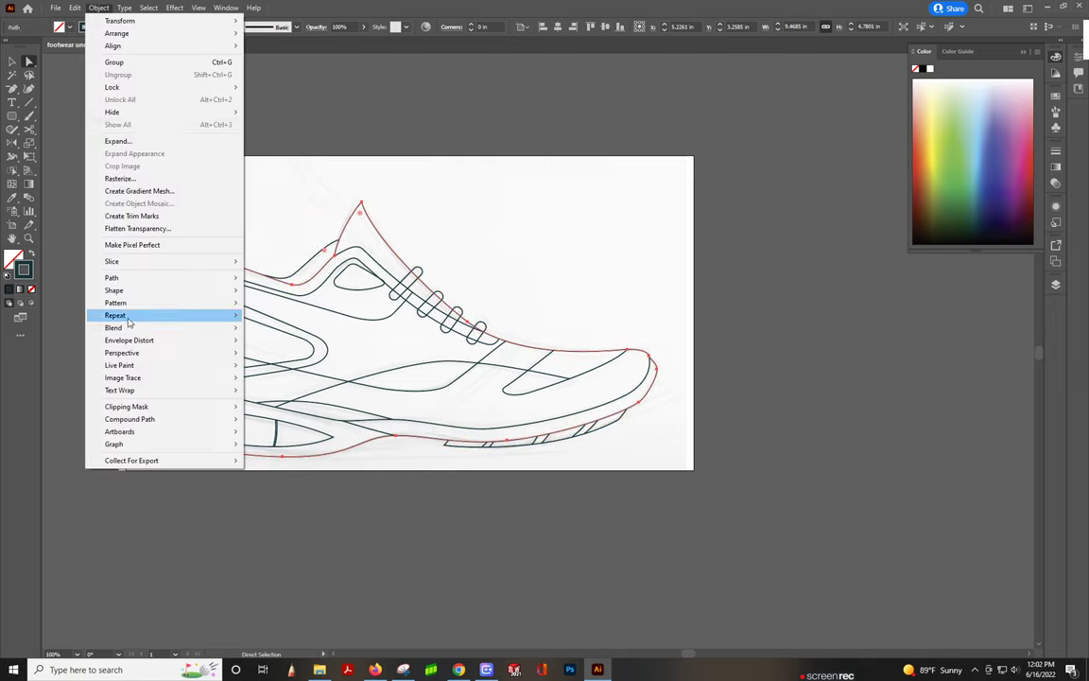
{"action": "mouse_move", "coordinate": [227, 277]}
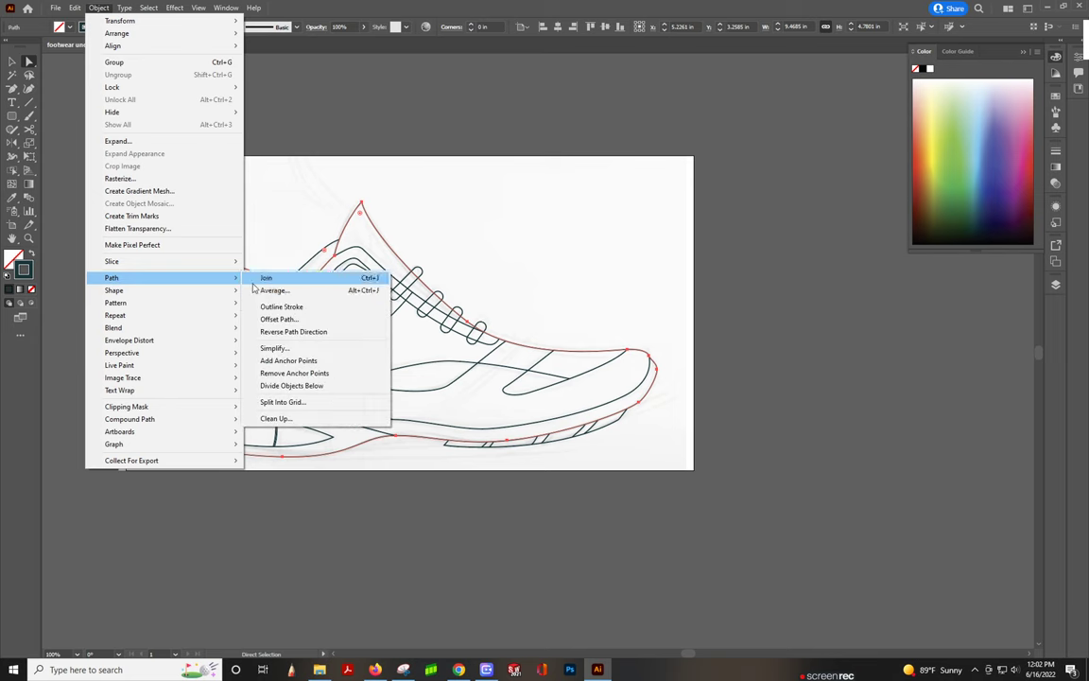
{"action": "left_click", "coordinate": [298, 319]}
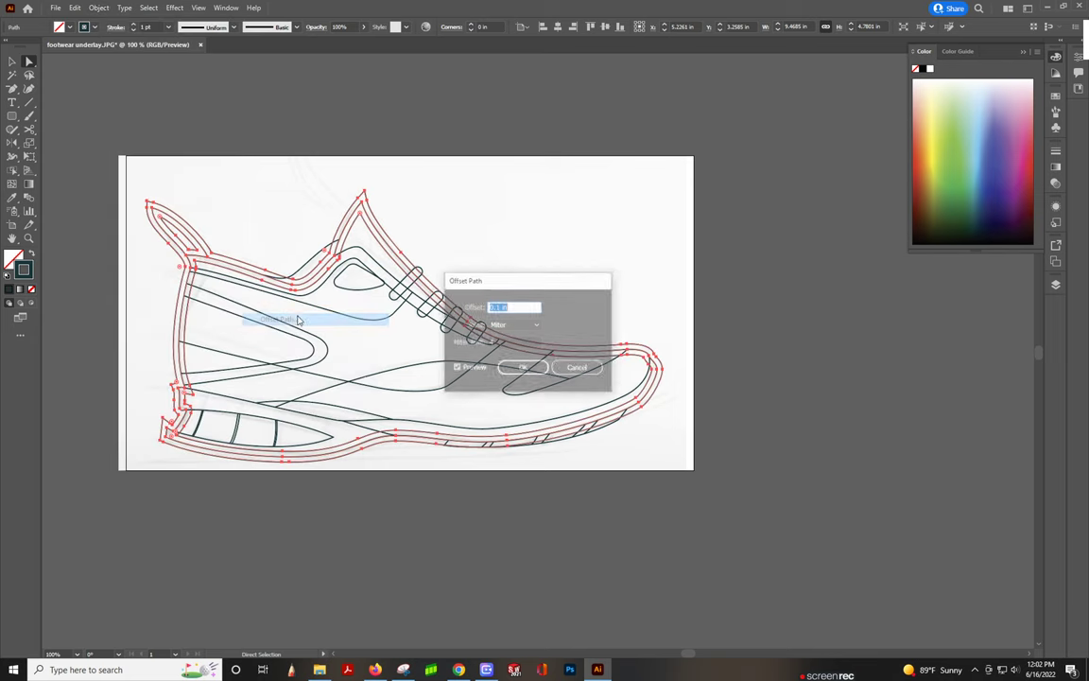
{"action": "double_click", "coordinate": [531, 306]}
{"action": "key", "text": "BackSpace"}
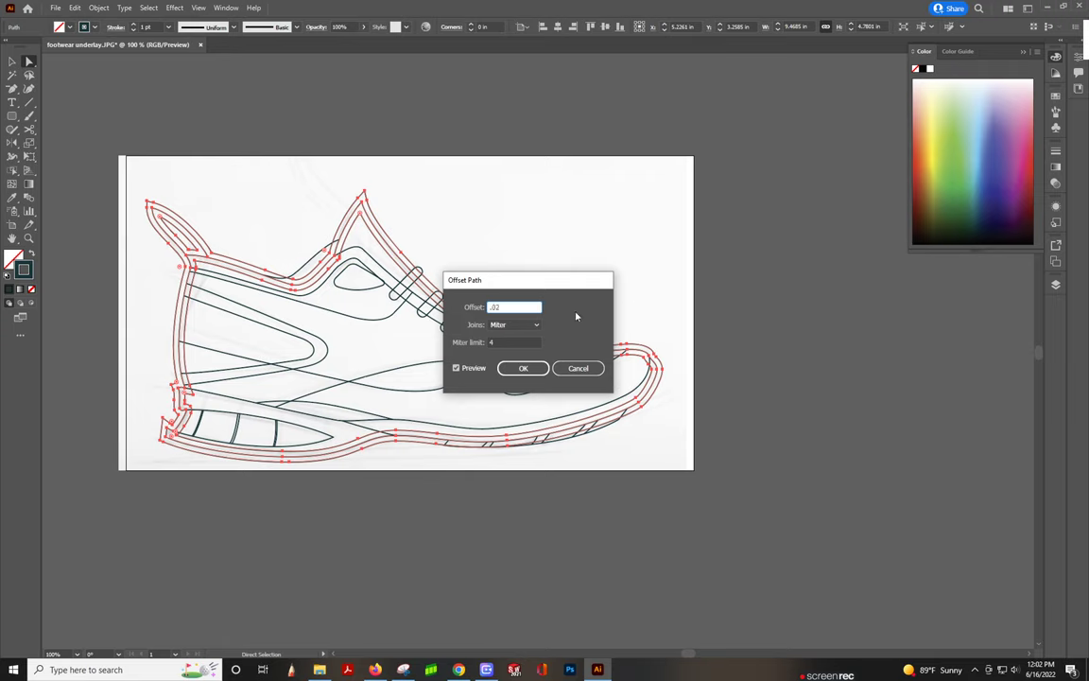
{"action": "double_click", "coordinate": [518, 308]}
{"action": "left_click", "coordinate": [510, 326]}
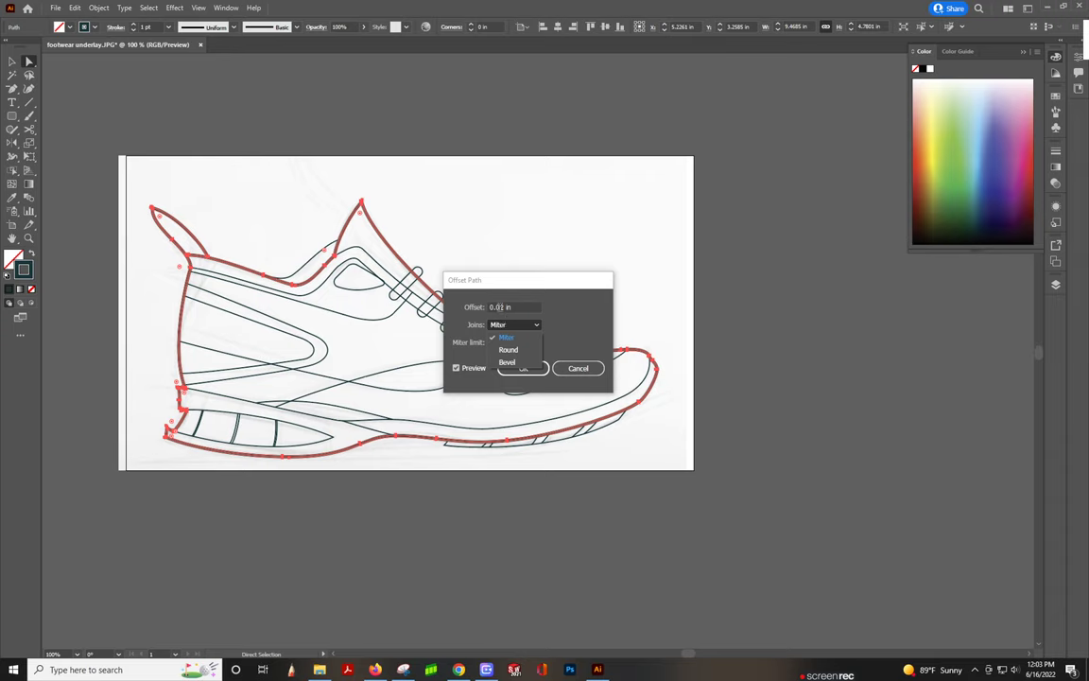
{"action": "left_click", "coordinate": [500, 307]}
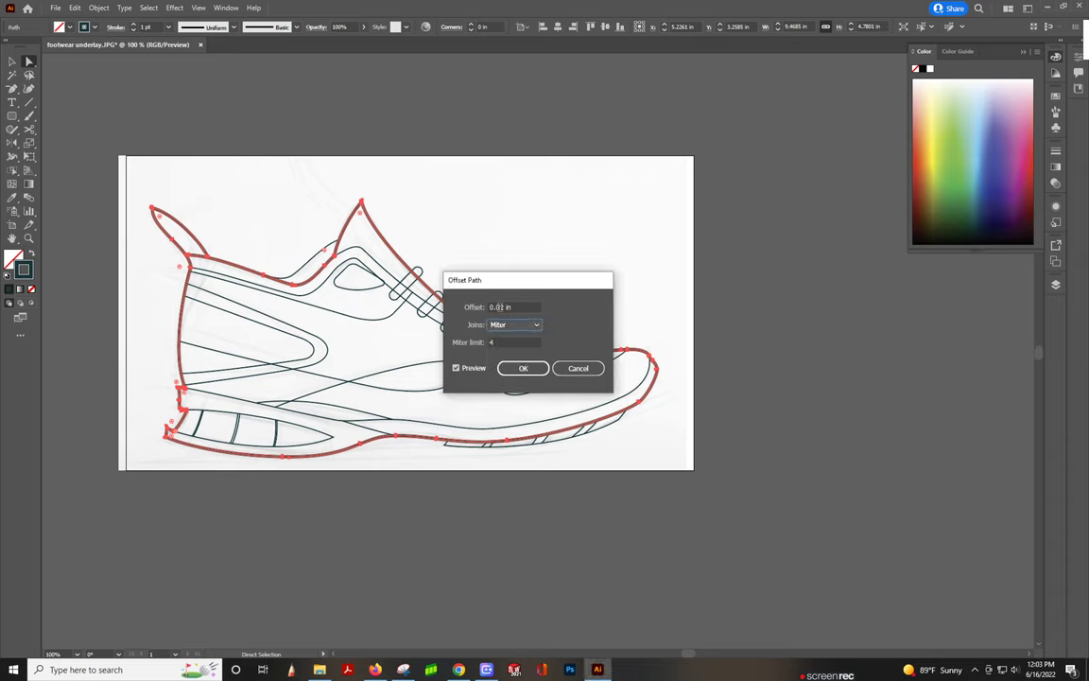
{"action": "double_click", "coordinate": [498, 306]}
{"action": "type", "text": ".0"}
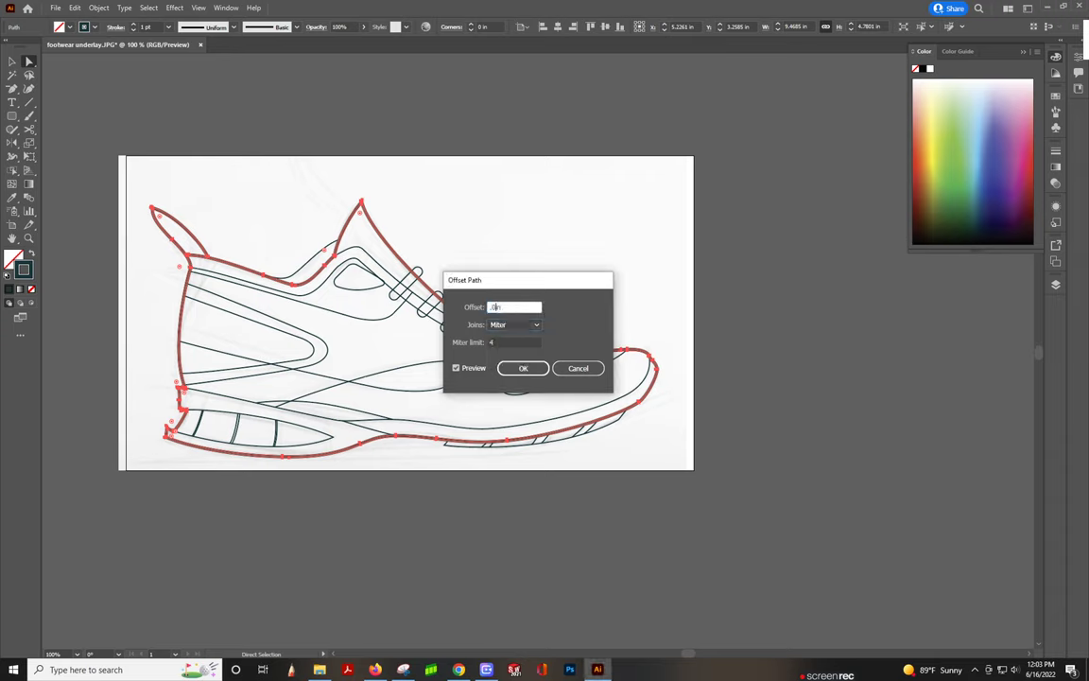
{"action": "type", "text": "07"}
{"action": "key", "text": "Tab"}
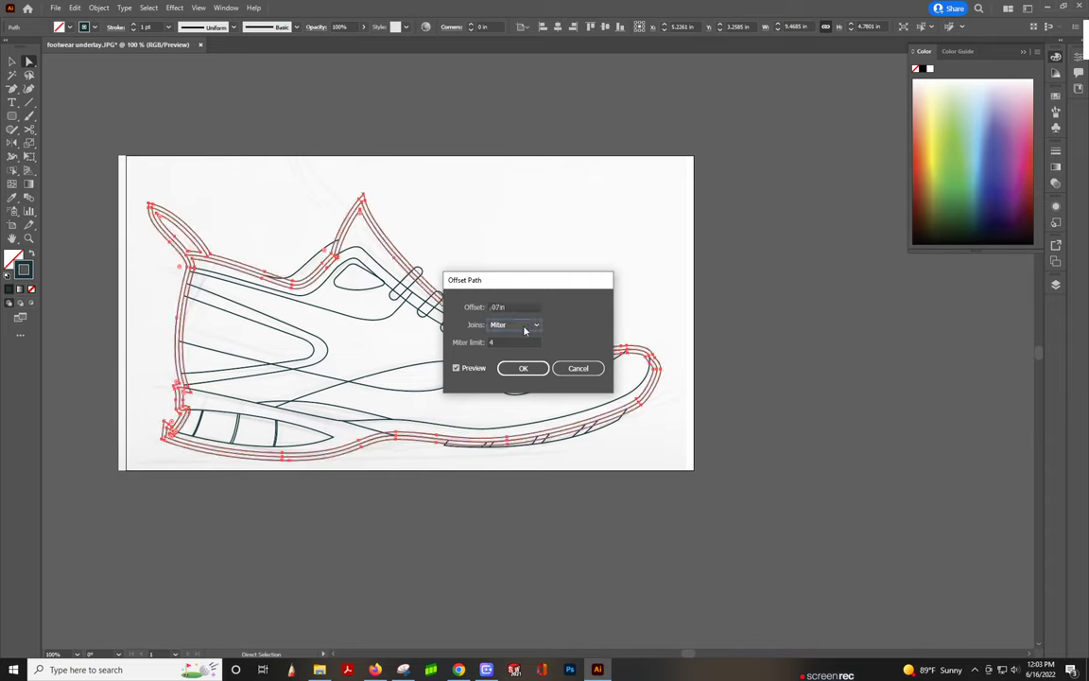
Set the outline's offset distance to 0.05 in, keep Miter joins, and apply the offset.
{"action": "left_click", "coordinate": [525, 327]}
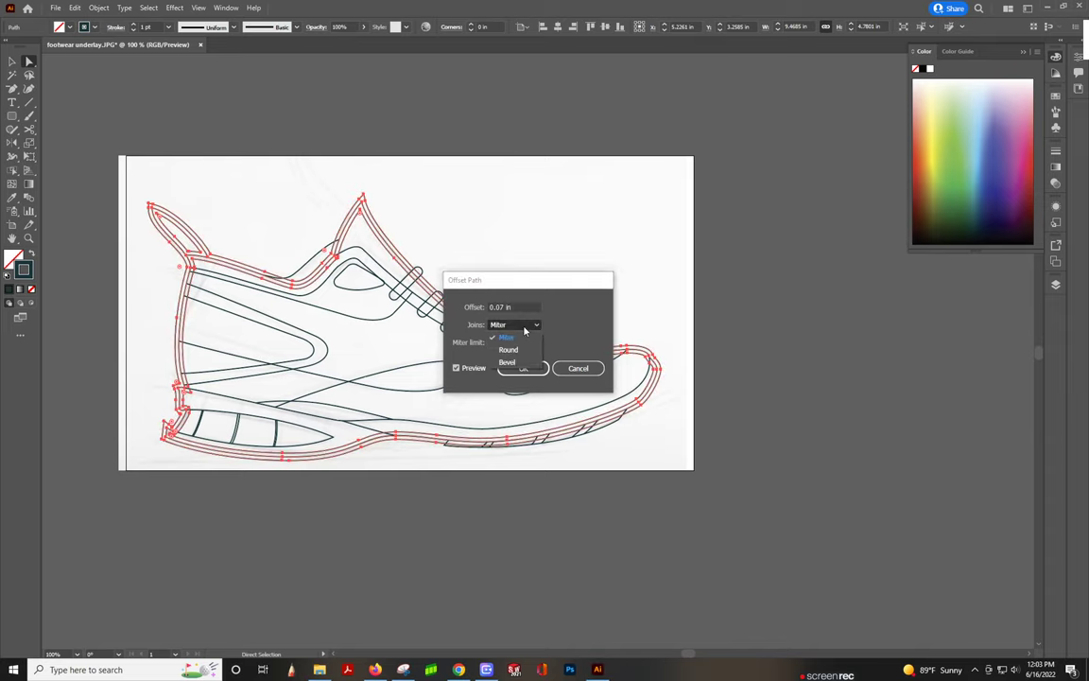
{"action": "left_click", "coordinate": [519, 304]}
{"action": "left_click", "coordinate": [503, 307]}
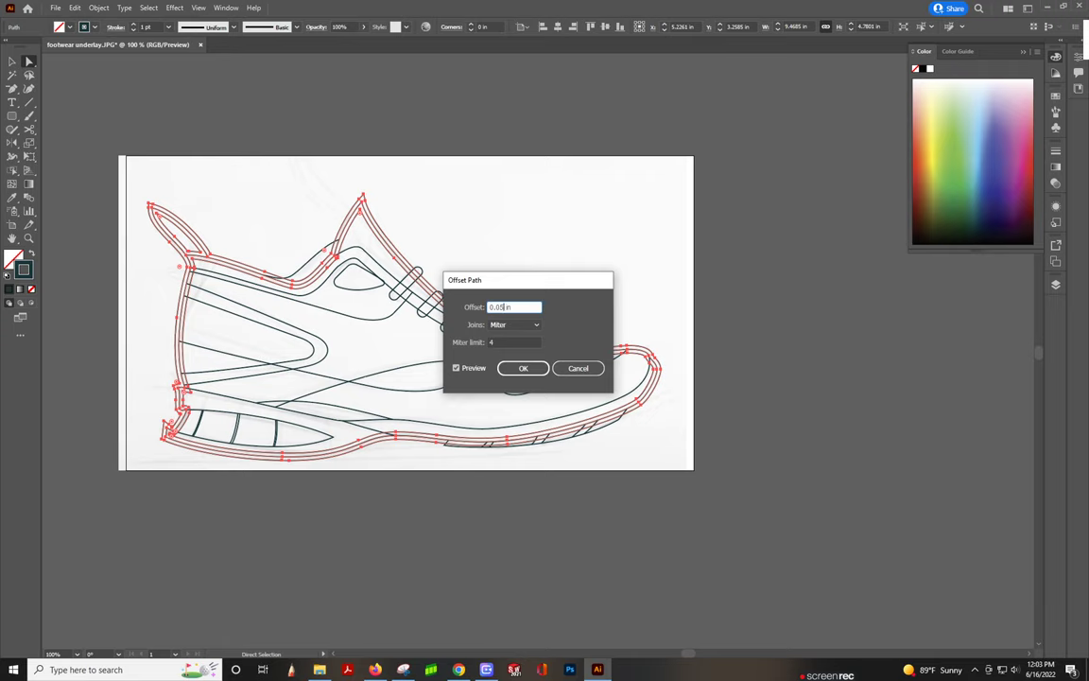
{"action": "left_click", "coordinate": [523, 367]}
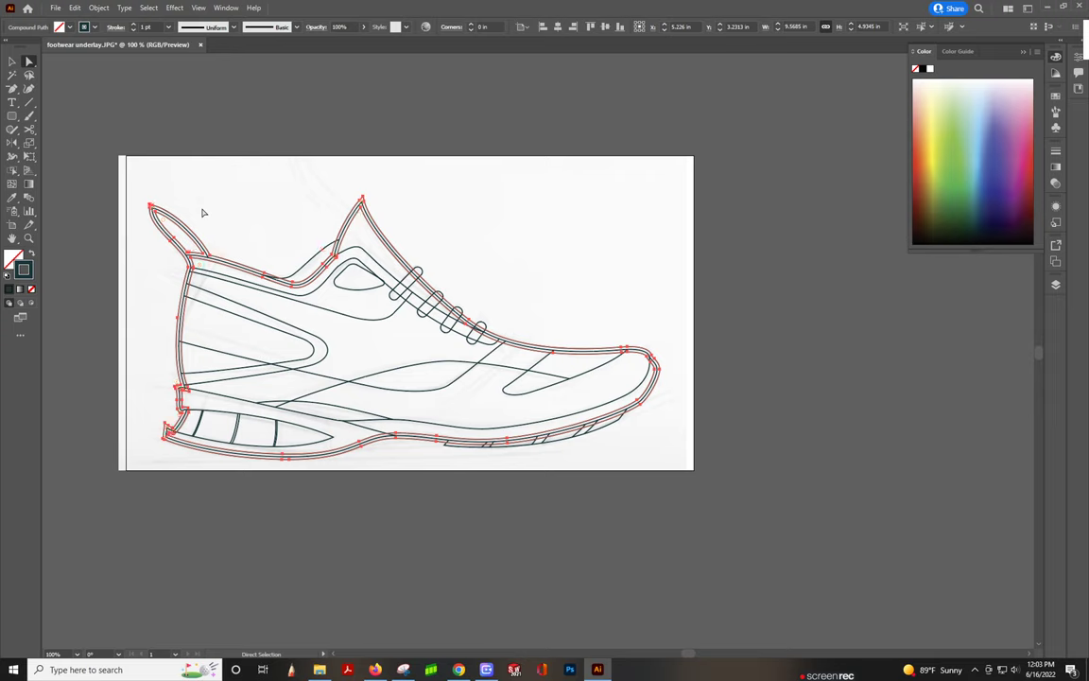
Delete the bottom edge of the inset contour inside the heel pull loop.
{"action": "left_click", "coordinate": [203, 213]}
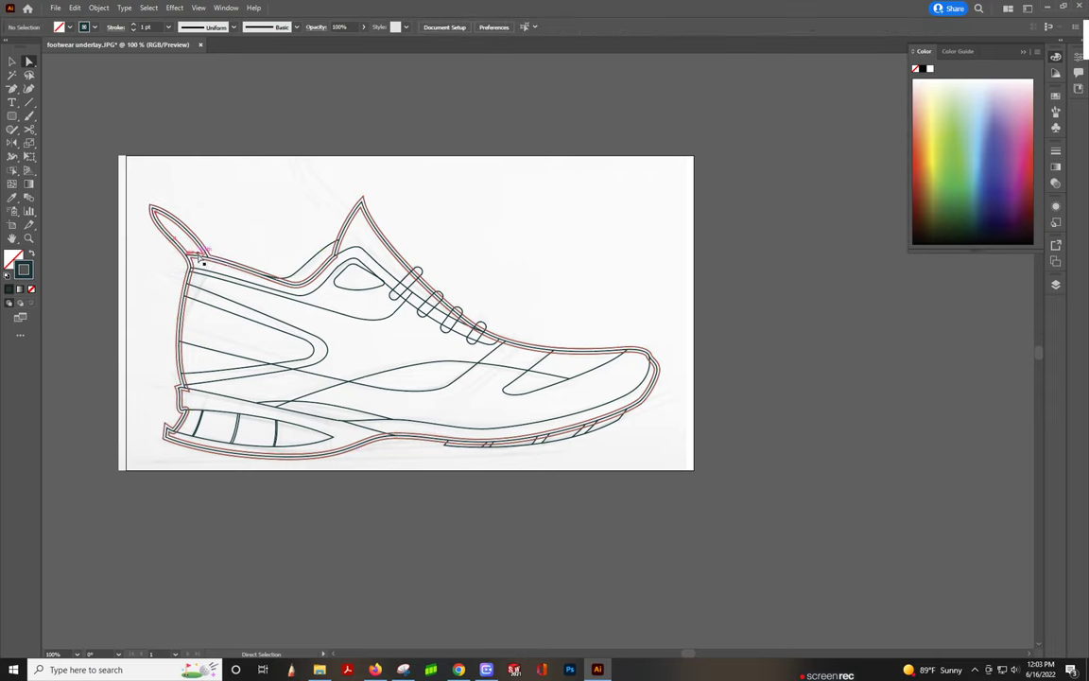
{"action": "left_click", "coordinate": [195, 252]}
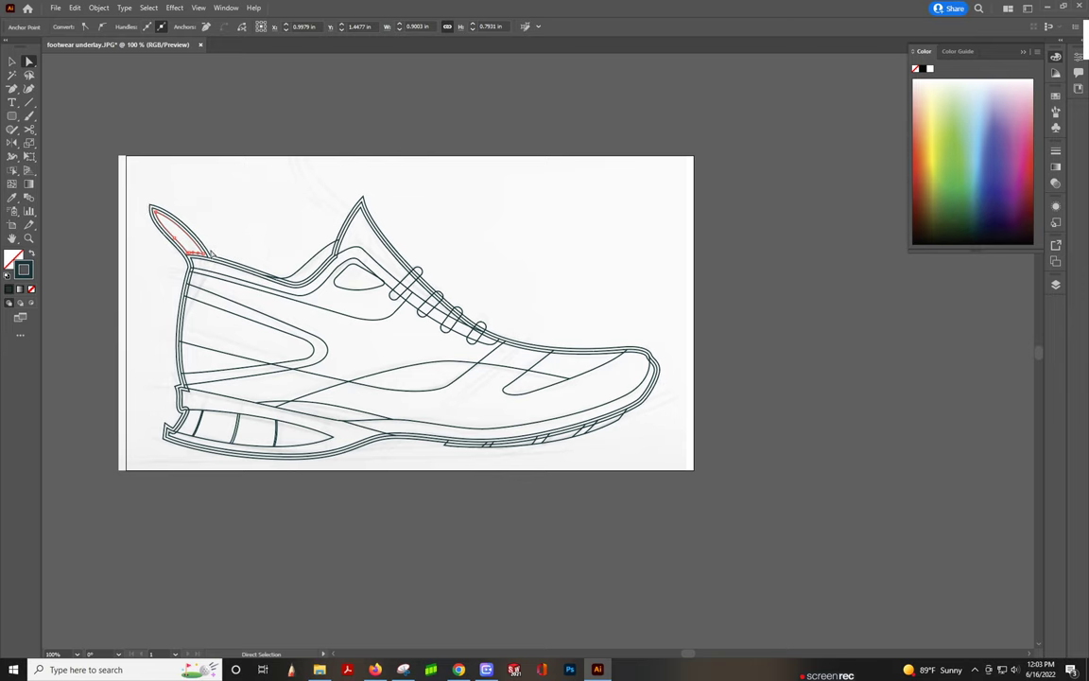
{"action": "left_click", "coordinate": [192, 250]}
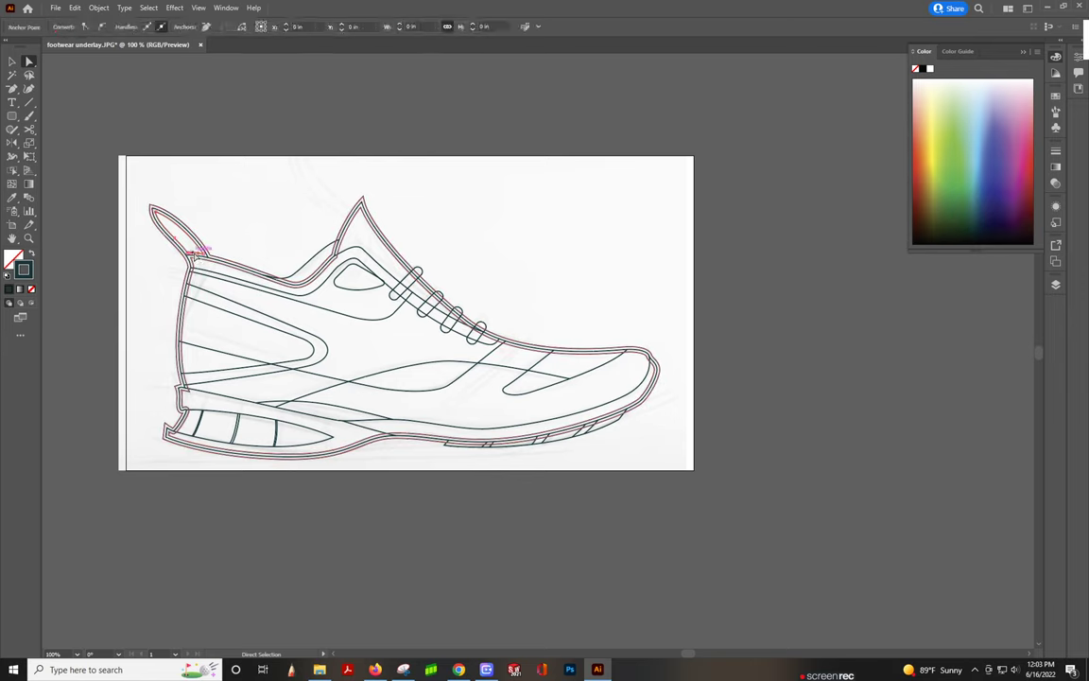
{"action": "left_click", "coordinate": [195, 255]}
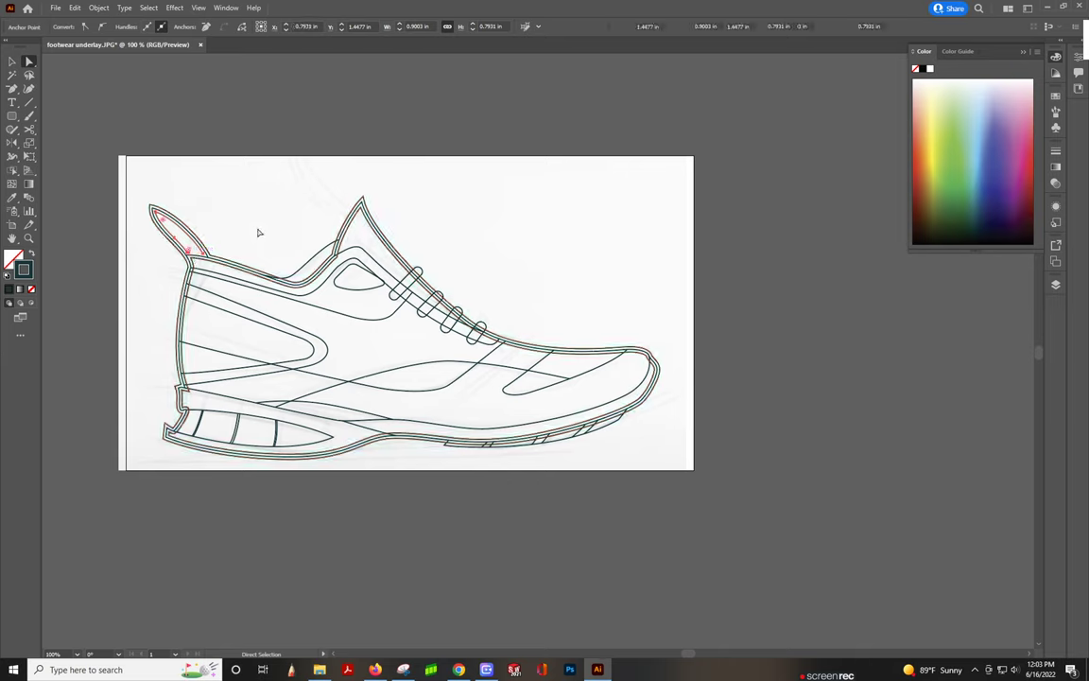
{"action": "left_click", "coordinate": [257, 233]}
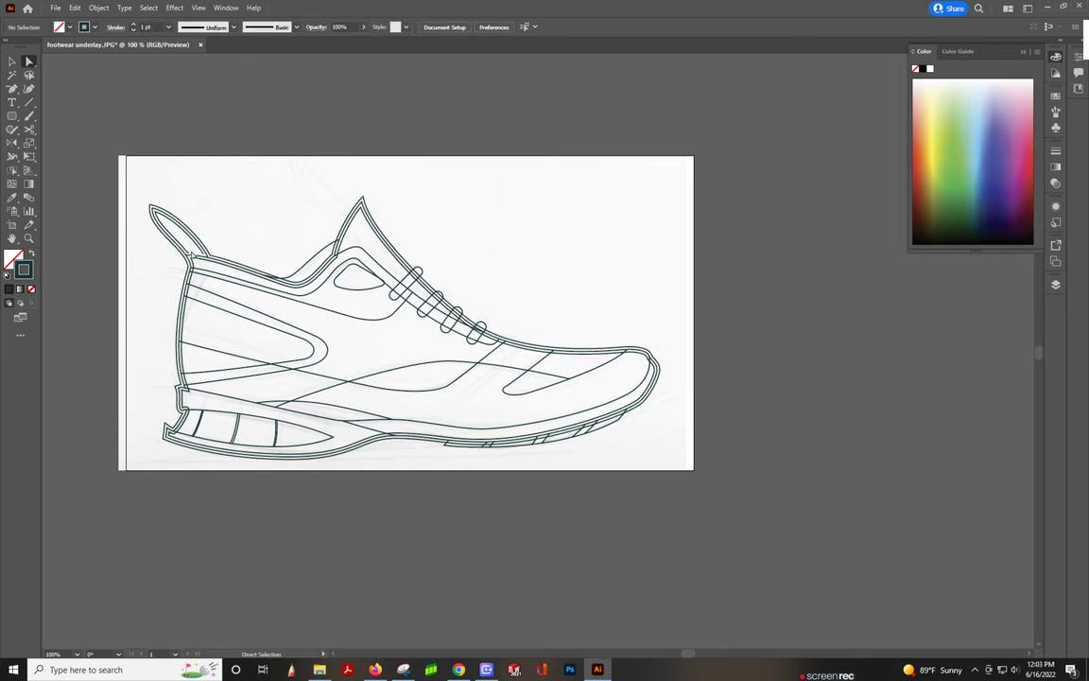
Delete the outer and inner offset contours around the shoe, keeping only the inset lines inside the heel pull loop.
{"action": "left_click", "coordinate": [251, 266]}
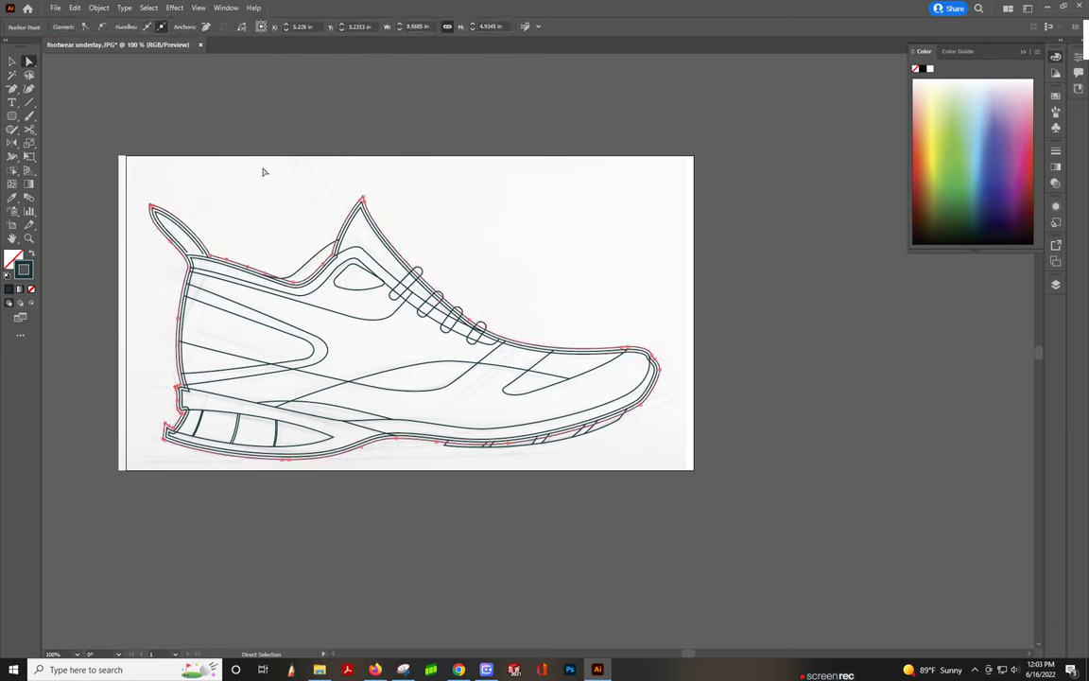
{"action": "left_click", "coordinate": [227, 220]}
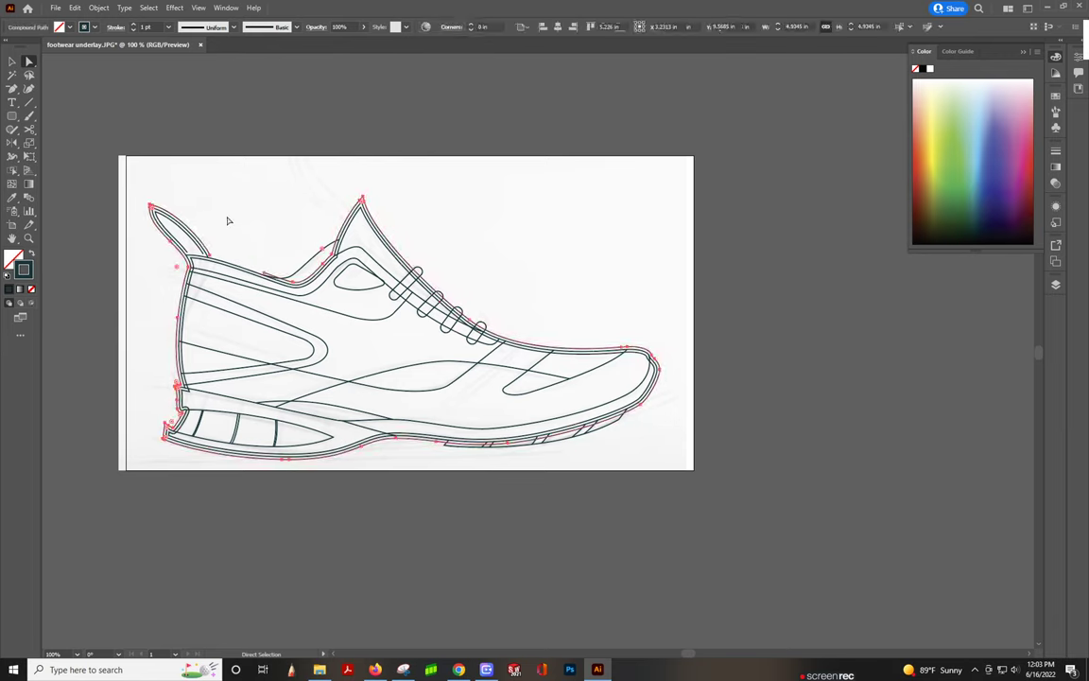
{"action": "left_click", "coordinate": [227, 273]}
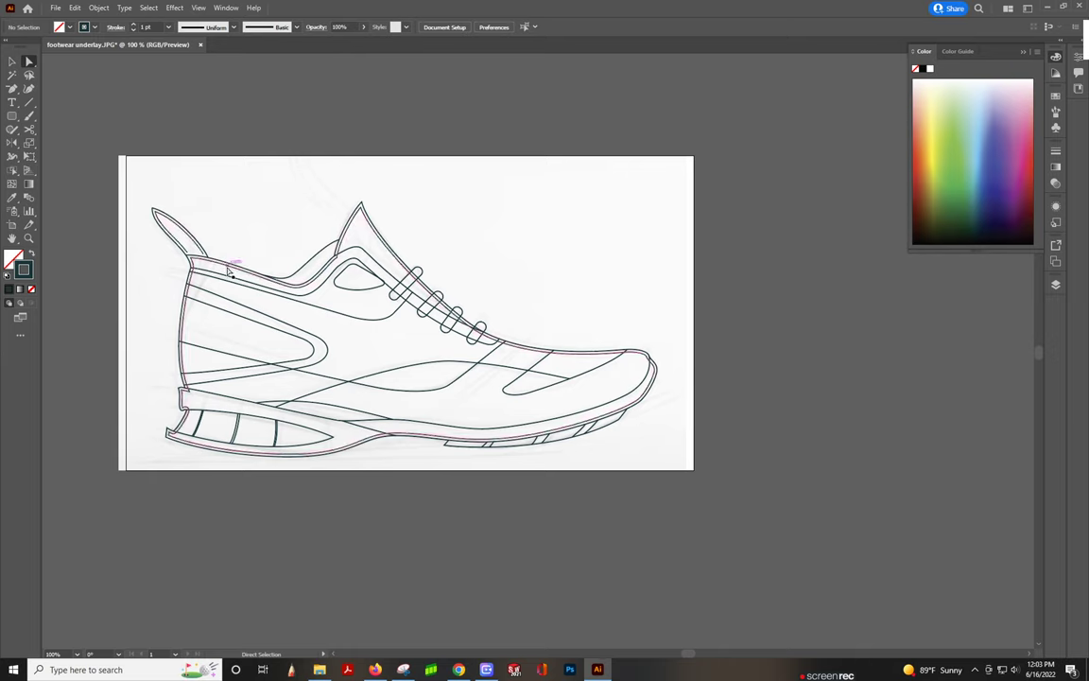
{"action": "left_click", "coordinate": [293, 184]}
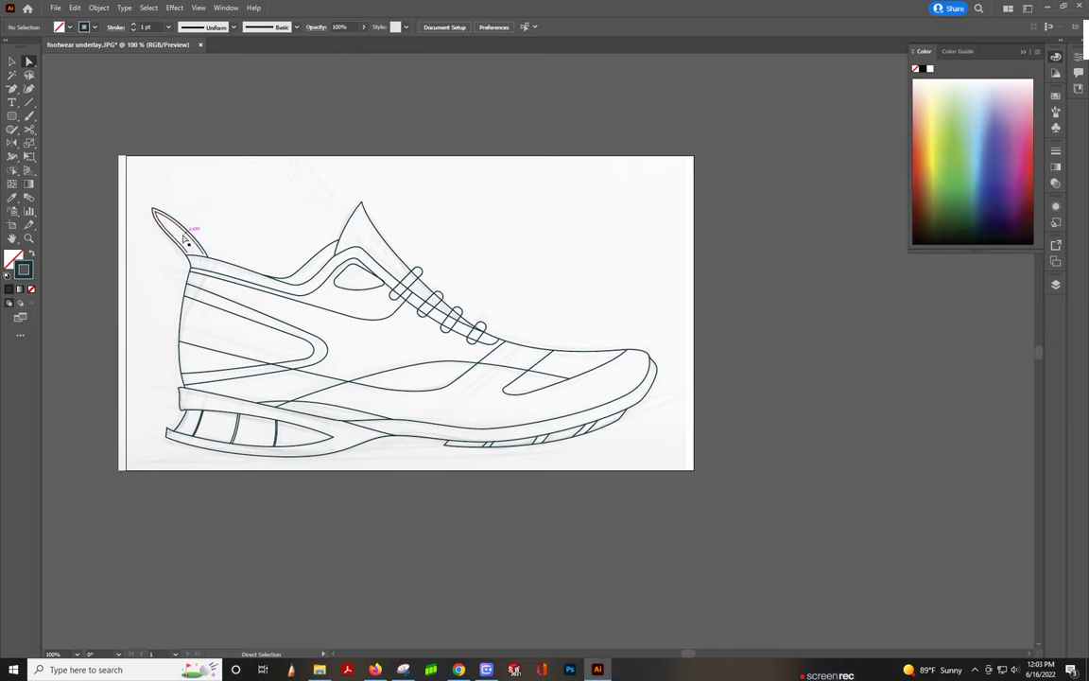
Extend both open lower ends of the pull loop's inset line down onto the collar line.
{"action": "key", "text": "z"}
{"action": "left_click_drag", "start_coordinate": [145, 215], "coordinate": [416, 421]}
{"action": "key", "text": "a"}
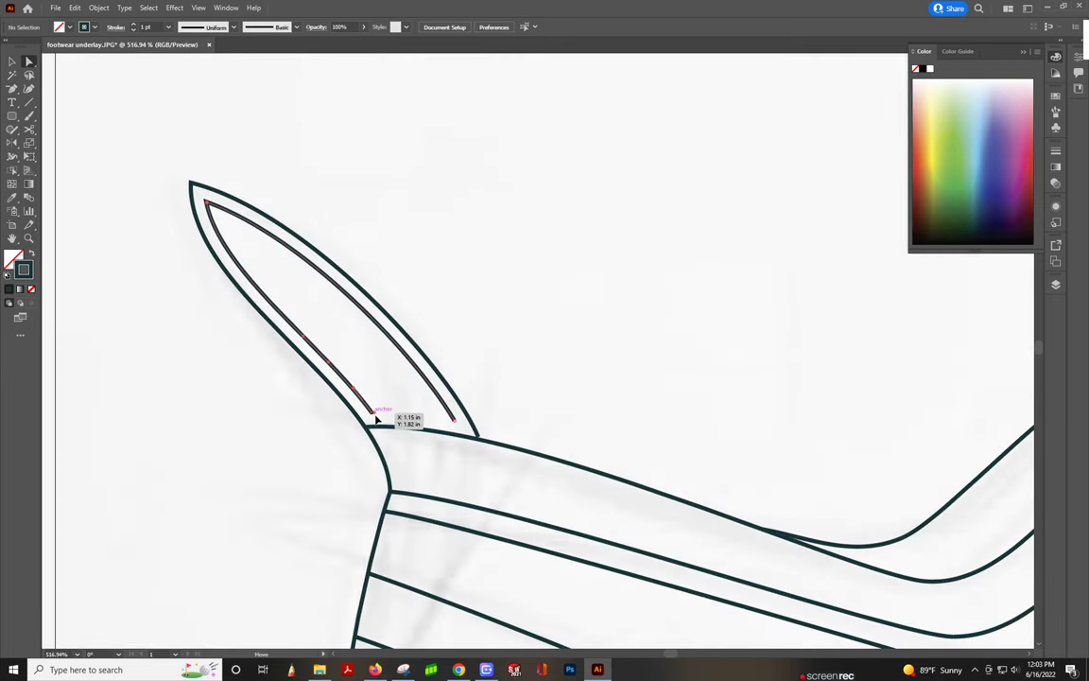
{"action": "left_click", "coordinate": [381, 427]}
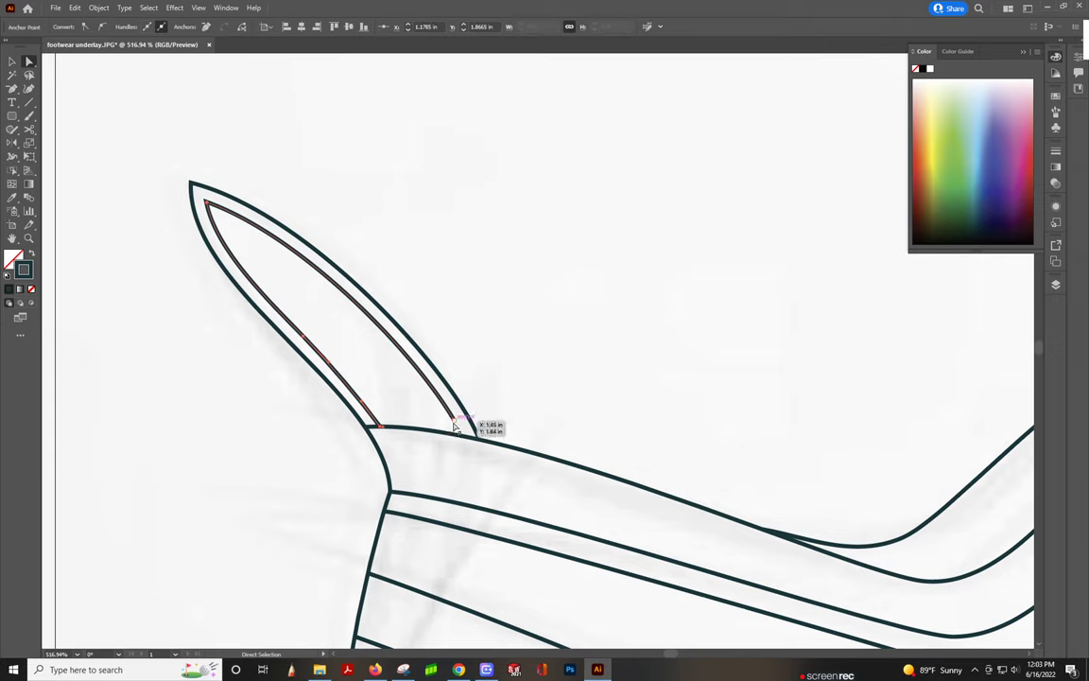
{"action": "left_click_drag", "start_coordinate": [455, 421], "coordinate": [481, 440]}
{"action": "left_click", "coordinate": [528, 370]}
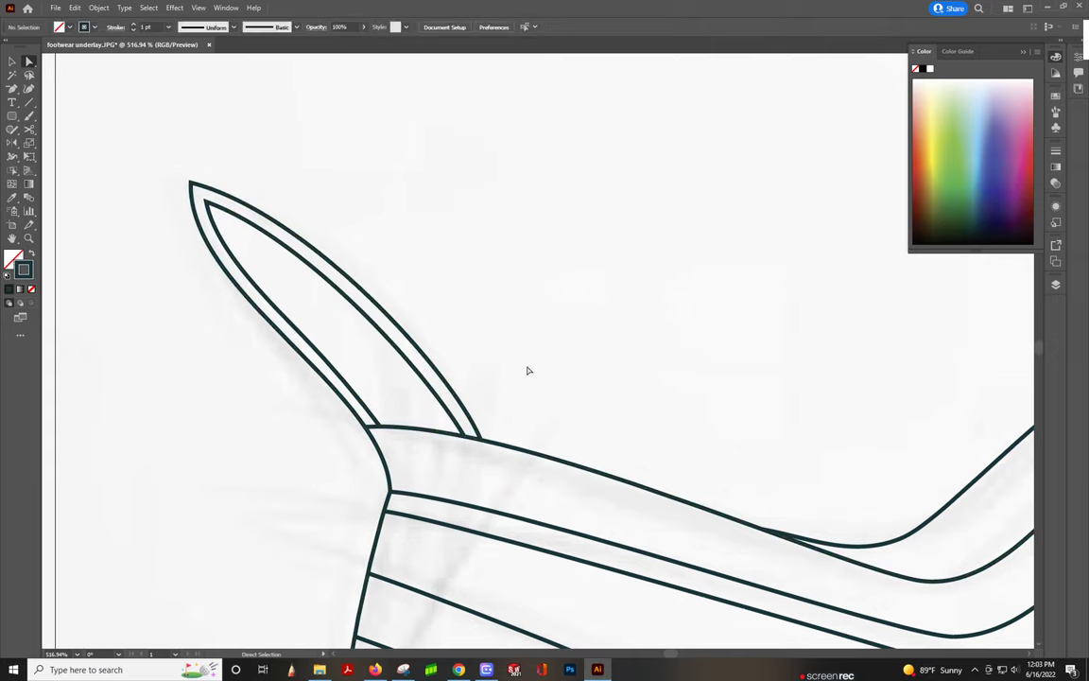
Narrow the heel pull loop by moving the front lower ends of its outline and inset line back toward the heel.
{"action": "scroll", "coordinate": [528, 371], "scroll_direction": "down", "scroll_amount": 5}
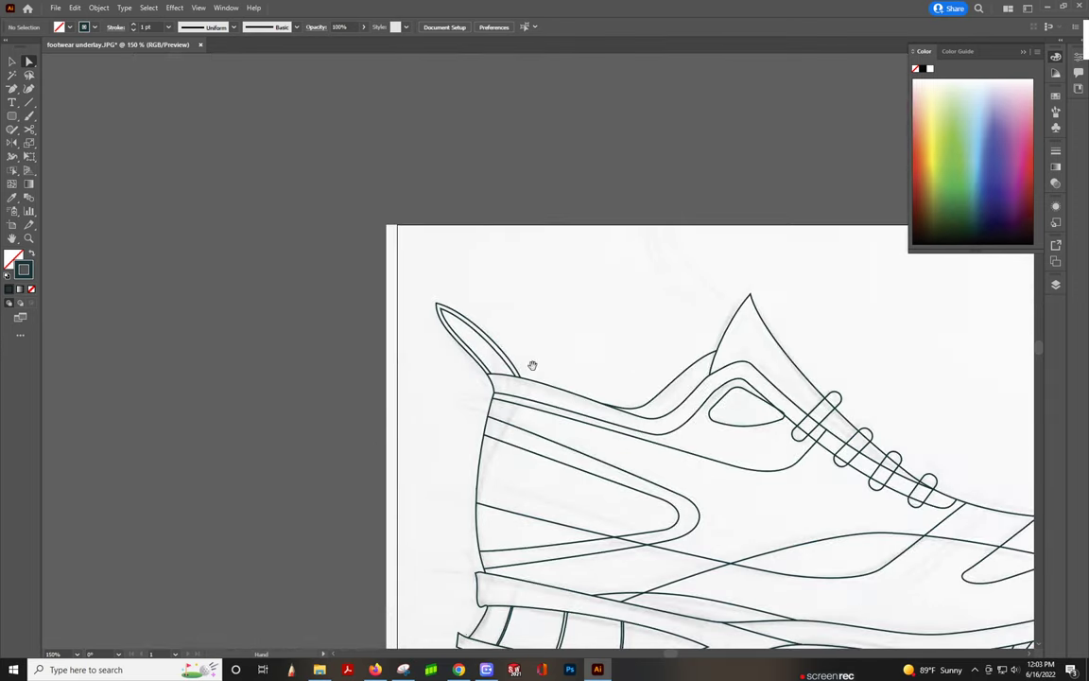
{"action": "left_click_drag", "start_coordinate": [531, 367], "coordinate": [243, 243]}
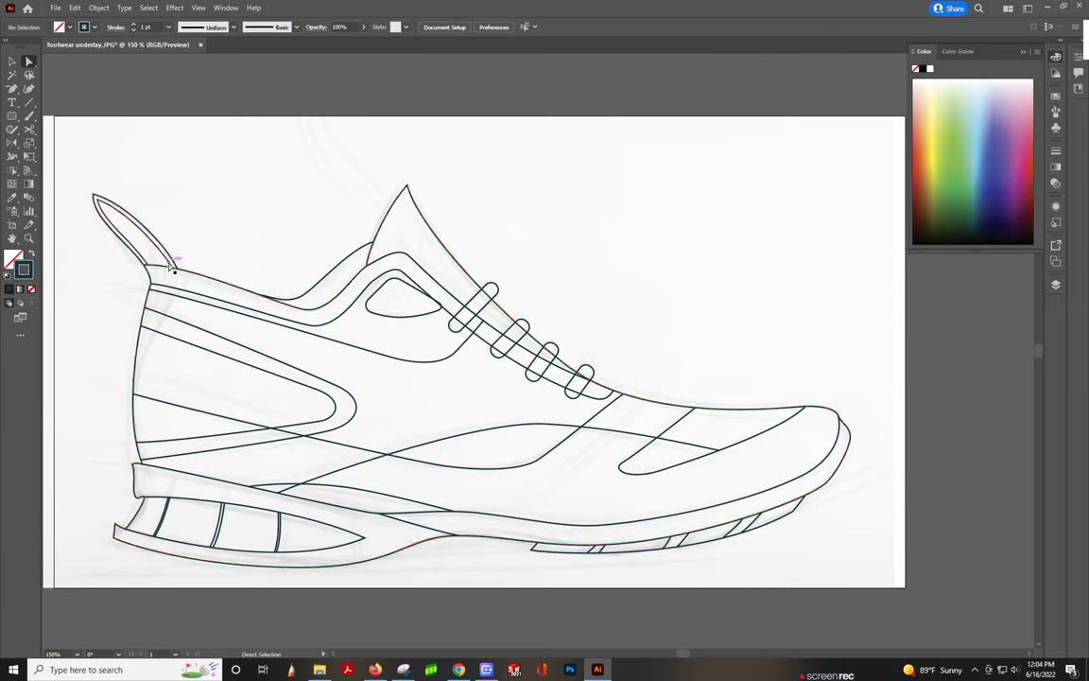
{"action": "left_click", "coordinate": [174, 272]}
{"action": "mouse_move", "coordinate": [175, 269]}
{"action": "left_mouse_down"}
{"action": "mouse_move", "coordinate": [148, 264]}
{"action": "mouse_move", "coordinate": [156, 249]}
{"action": "mouse_move", "coordinate": [132, 240]}
{"action": "mouse_move", "coordinate": [153, 269]}
{"action": "left_mouse_up"}
{"action": "left_click", "coordinate": [196, 214]}
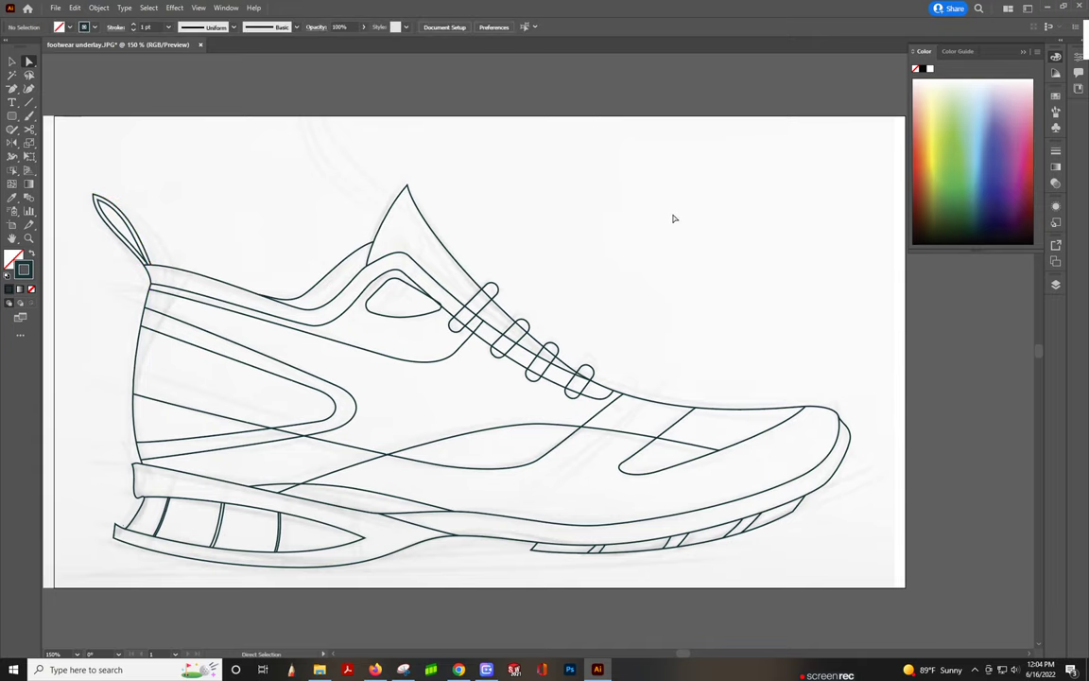
{"action": "key", "text": "ctrl+minus"}
{"action": "key", "text": "ctrl+minus"}
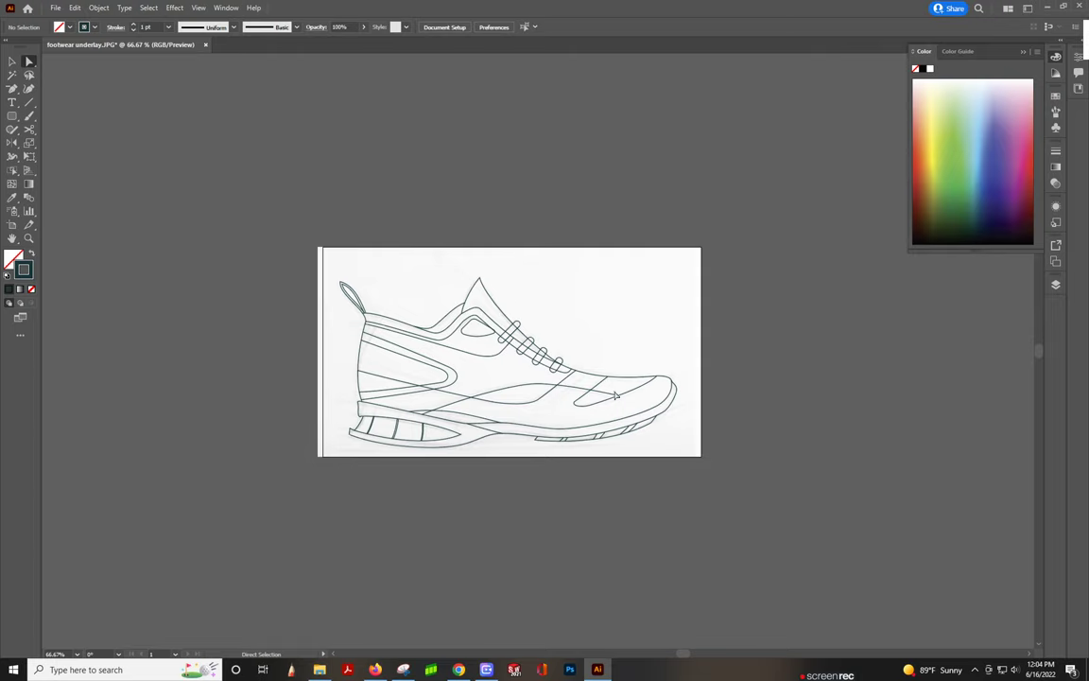
Switch to Chrome and run a Google image search for "new balance n".
{"action": "left_click", "coordinate": [458, 669]}
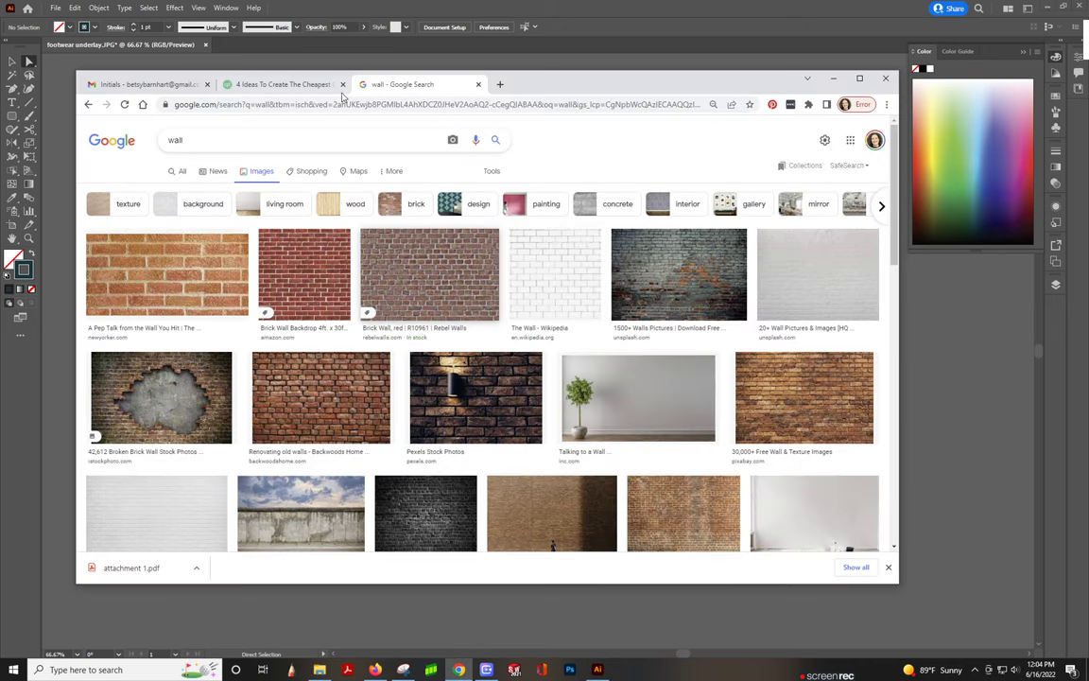
{"action": "left_click", "coordinate": [277, 142]}
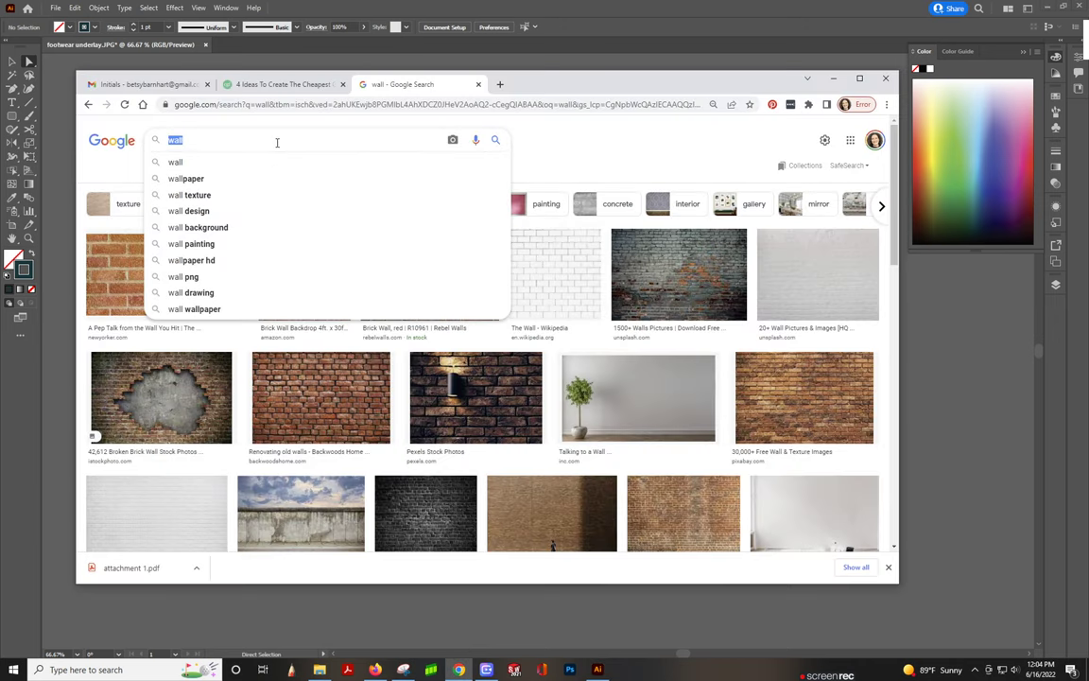
{"action": "type", "text": "new balance n"}
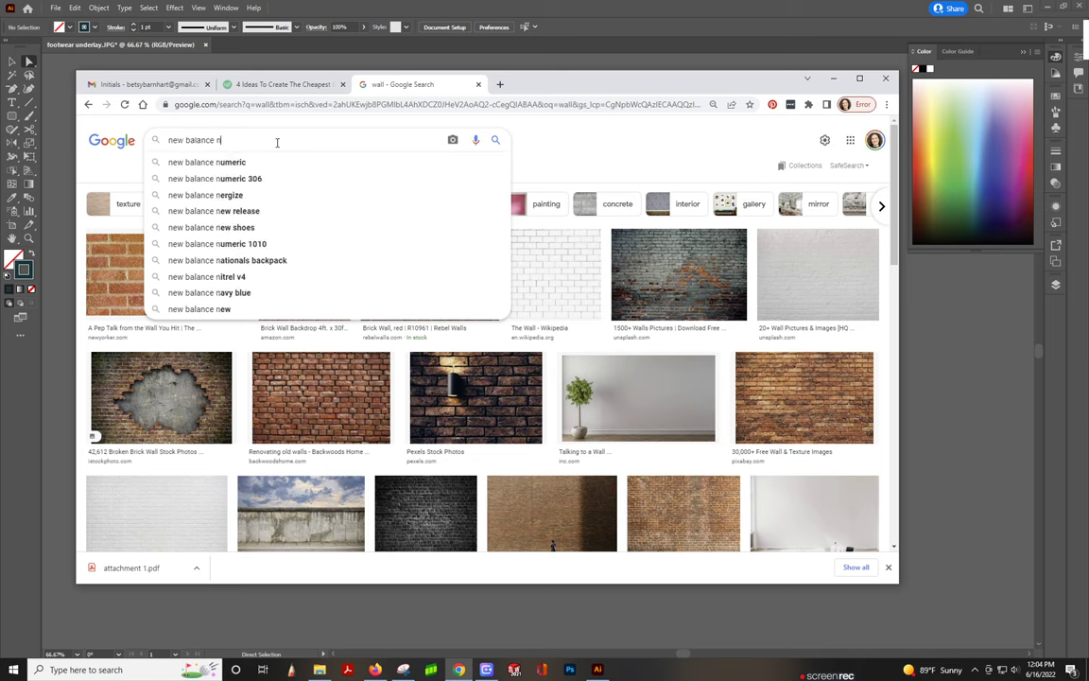
{"action": "key", "text": "Return"}
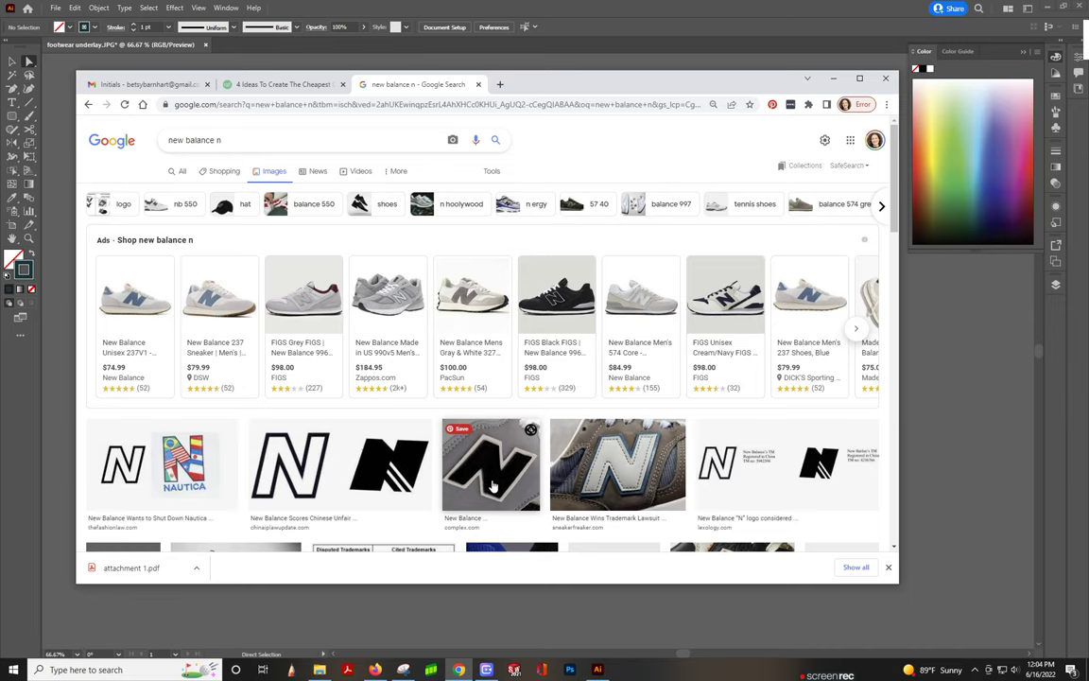
Open the complex.com photo of the black New Balance N with white edging from the image results and copy it.
{"action": "left_click", "coordinate": [492, 485]}
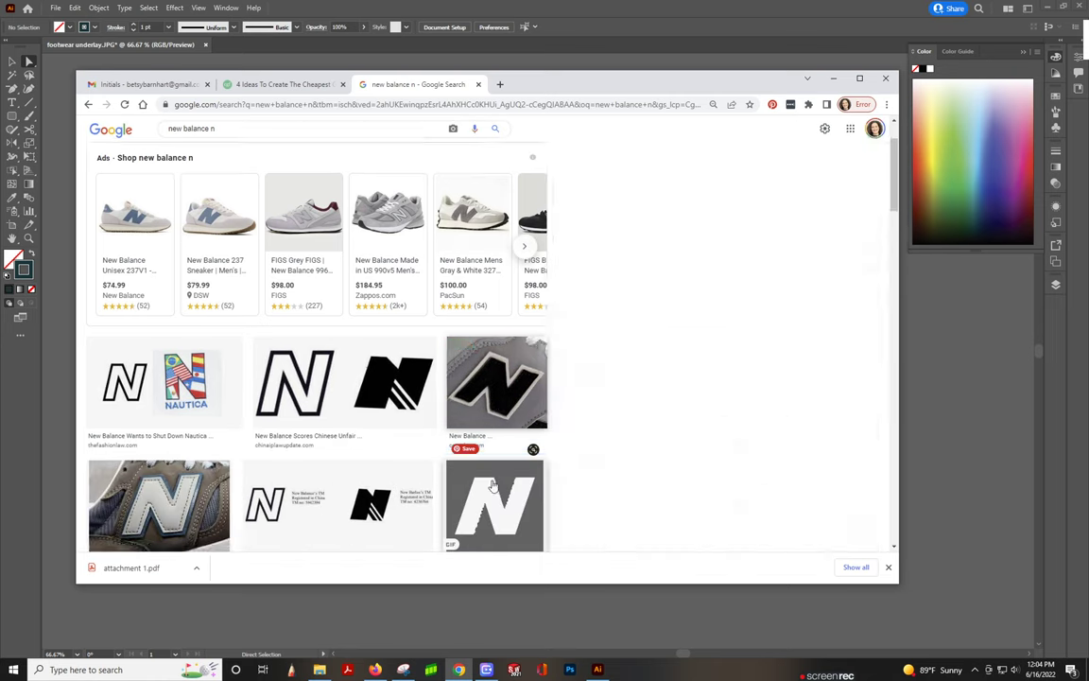
{"action": "right_click", "coordinate": [767, 286]}
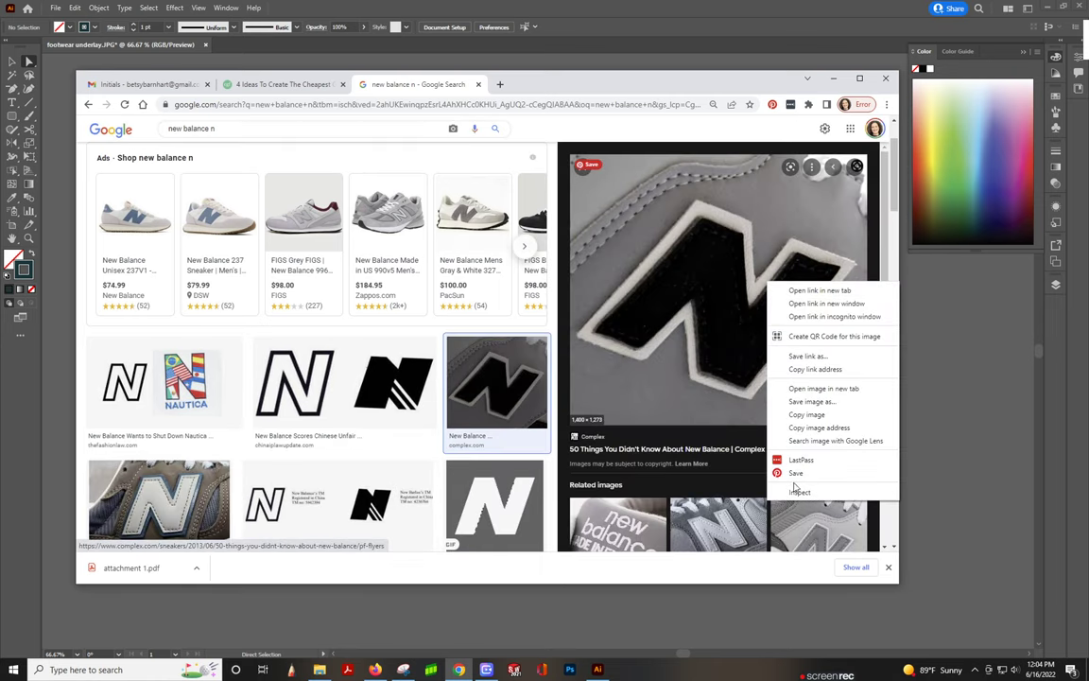
{"action": "left_click", "coordinate": [808, 416]}
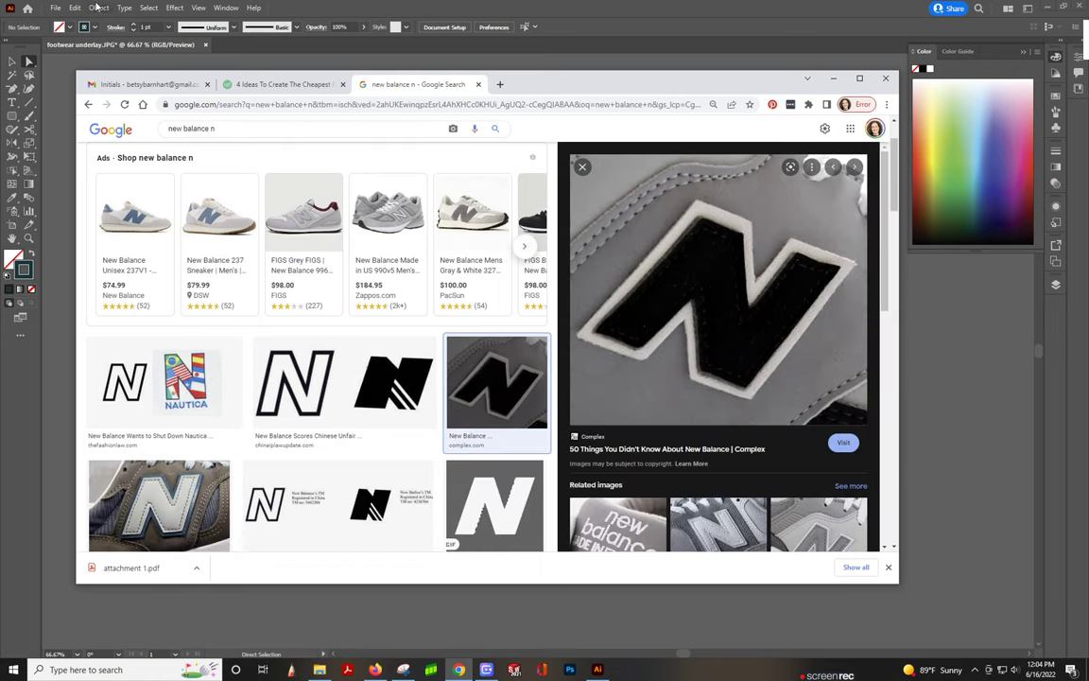
Switch to Illustrator, add a new layer between Layer 2 and Underlay, and paste the copied N photo onto it.
{"action": "left_click", "coordinate": [407, 66]}
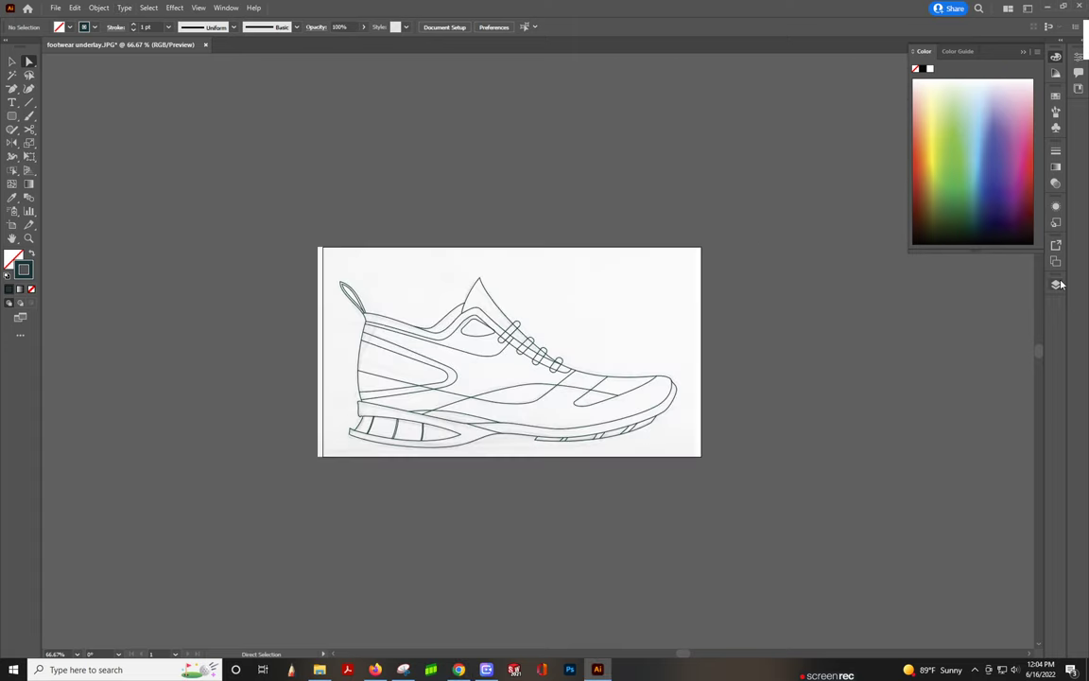
{"action": "key", "text": "v"}
{"action": "left_click", "coordinate": [1056, 285]}
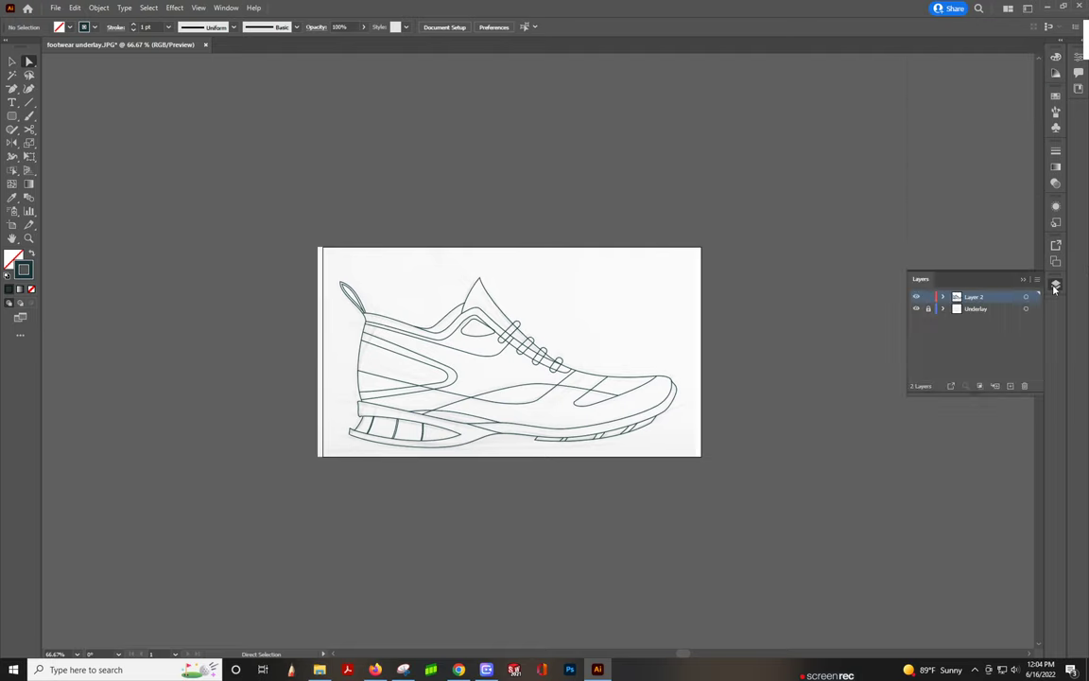
{"action": "left_click", "coordinate": [1017, 388]}
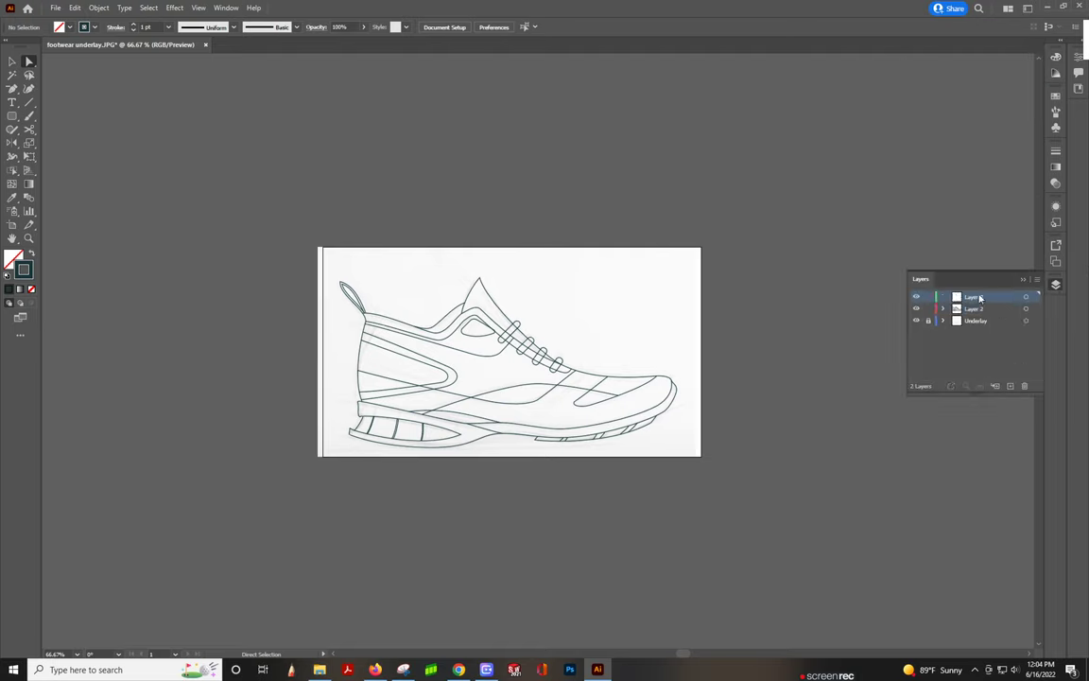
{"action": "mouse_move", "coordinate": [980, 298]}
{"action": "left_mouse_down"}
{"action": "mouse_move", "coordinate": [979, 320]}
{"action": "mouse_move", "coordinate": [975, 309]}
{"action": "left_mouse_up"}
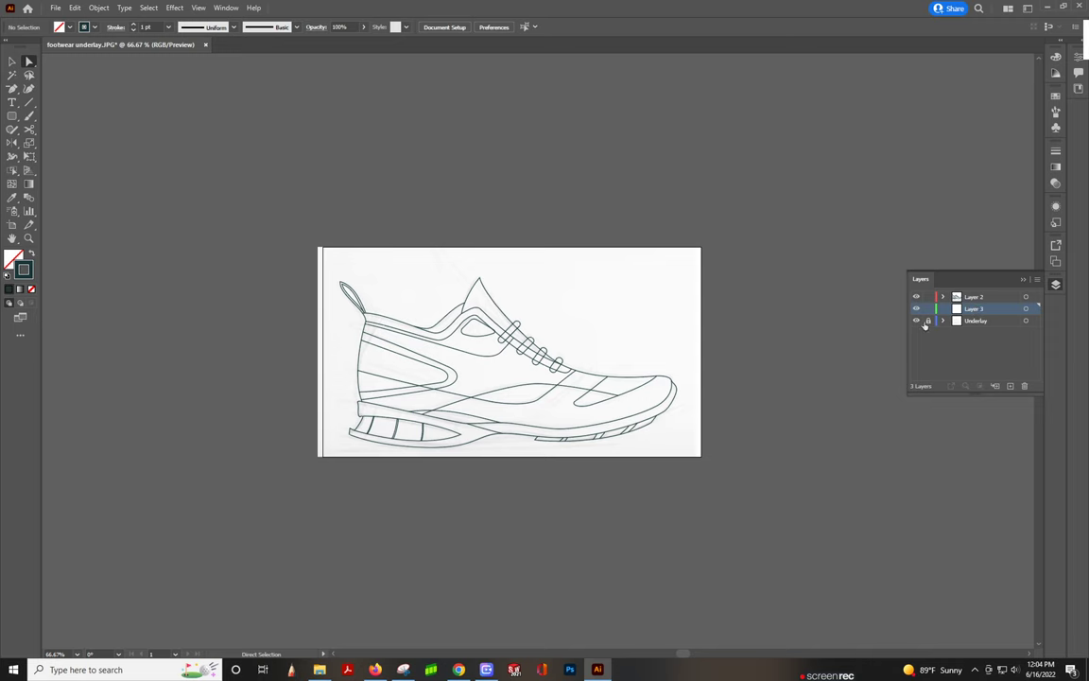
{"action": "key", "text": "ctrl+v"}
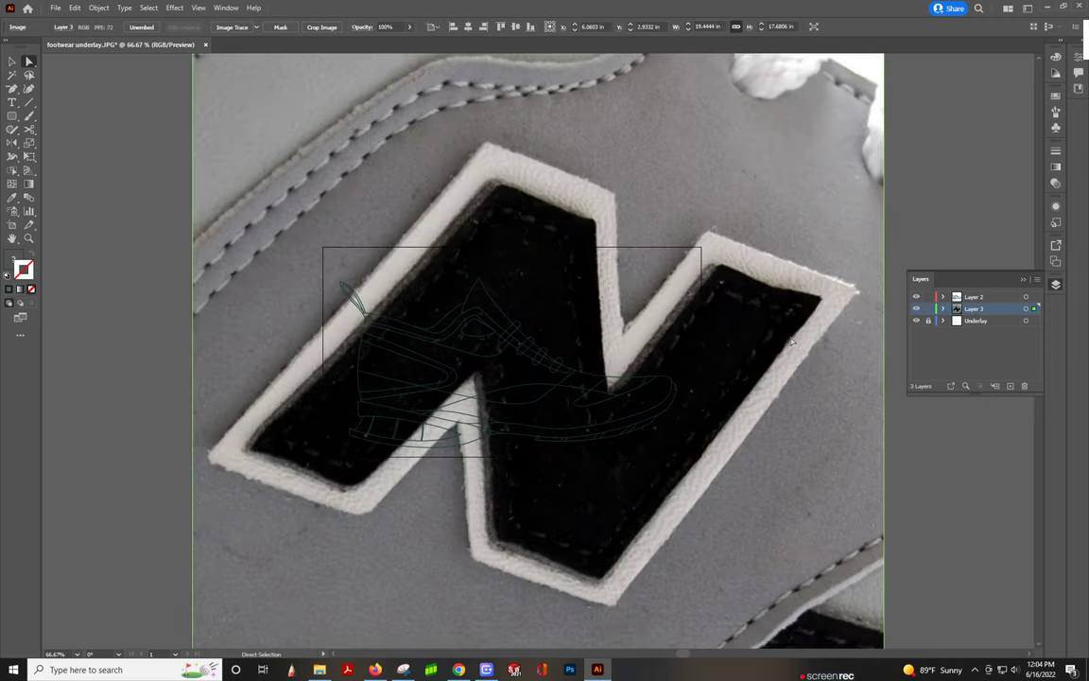
Scale the N logo image down proportionally to about 2.05 in wide by 1.87 in high over the shoe drawing.
{"action": "key", "text": "ctrl+minus"}
{"action": "key", "text": "ctrl+minus"}
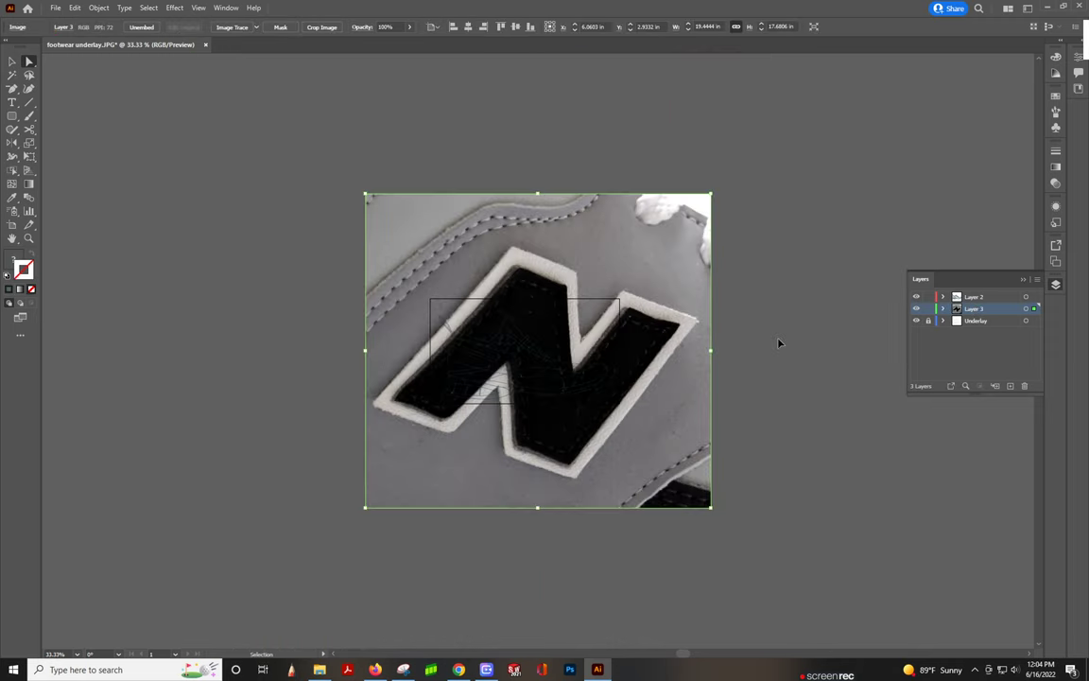
{"action": "left_click", "coordinate": [11, 62]}
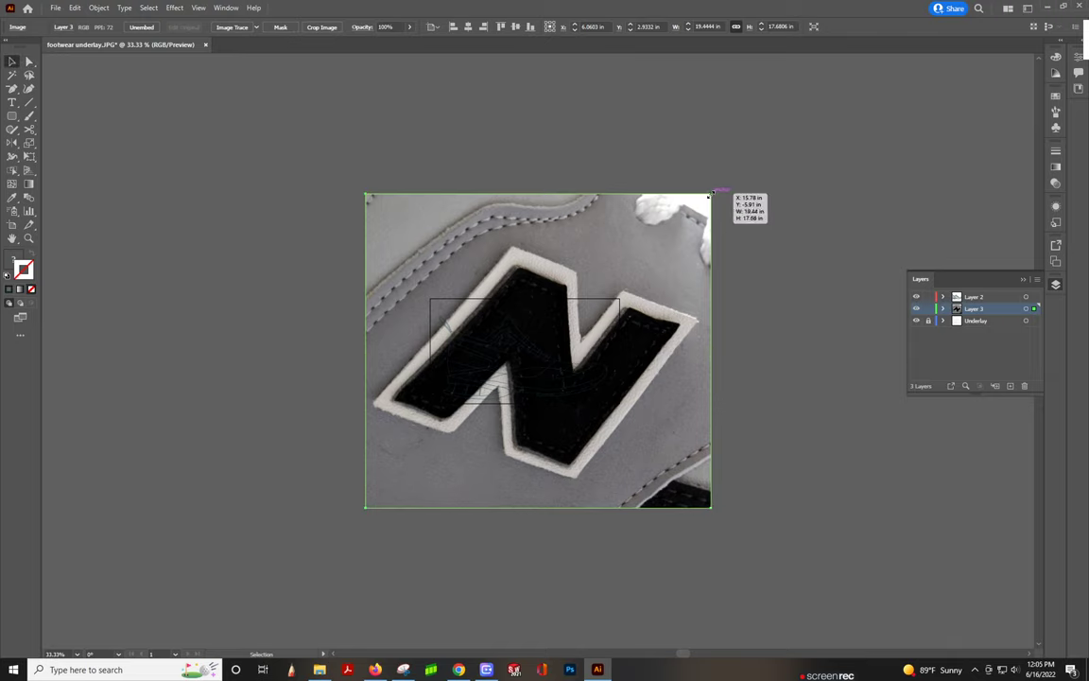
{"action": "mouse_move", "coordinate": [711, 194]}
{"action": "left_mouse_down"}
{"action": "mouse_move", "coordinate": [401, 472]}
{"action": "mouse_move", "coordinate": [519, 380]}
{"action": "mouse_move", "coordinate": [548, 327]}
{"action": "mouse_move", "coordinate": [511, 378]}
{"action": "mouse_move", "coordinate": [506, 360]}
{"action": "mouse_move", "coordinate": [519, 362]}
{"action": "mouse_move", "coordinate": [507, 394]}
{"action": "mouse_move", "coordinate": [523, 362]}
{"action": "mouse_move", "coordinate": [526, 374]}
{"action": "mouse_move", "coordinate": [544, 364]}
{"action": "left_mouse_up"}
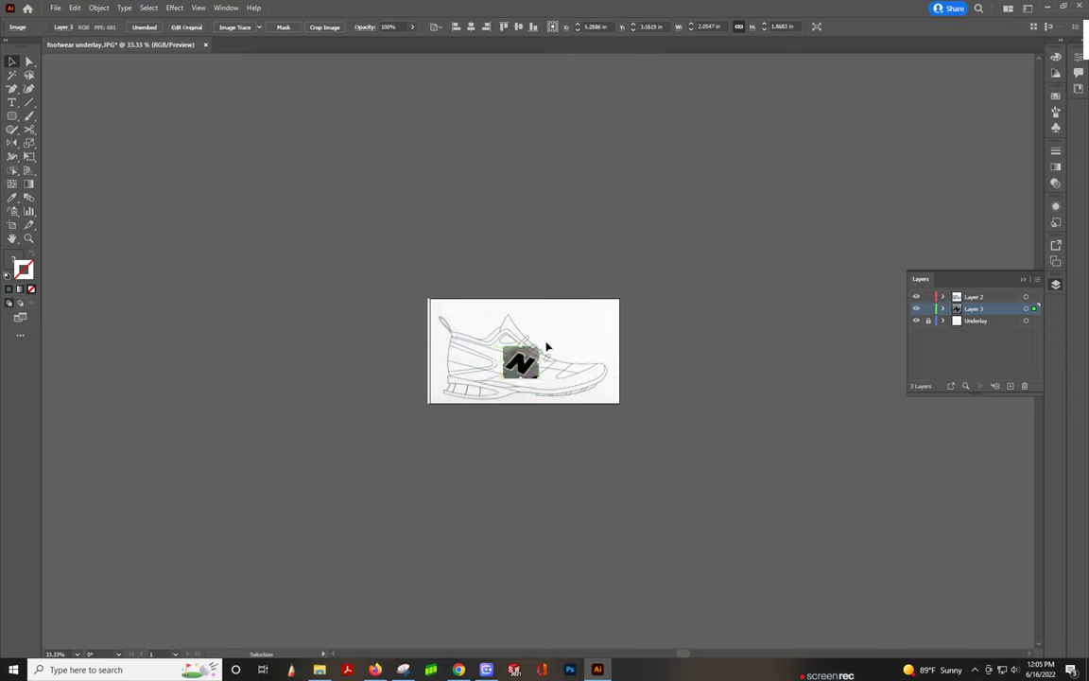
Enlarge the N logo image to about 2.71 by 2.46 in and nudge it slightly upward on the shoe's midfoot.
{"action": "left_click_drag", "start_coordinate": [501, 382], "coordinate": [660, 243]}
{"action": "key", "text": "z"}
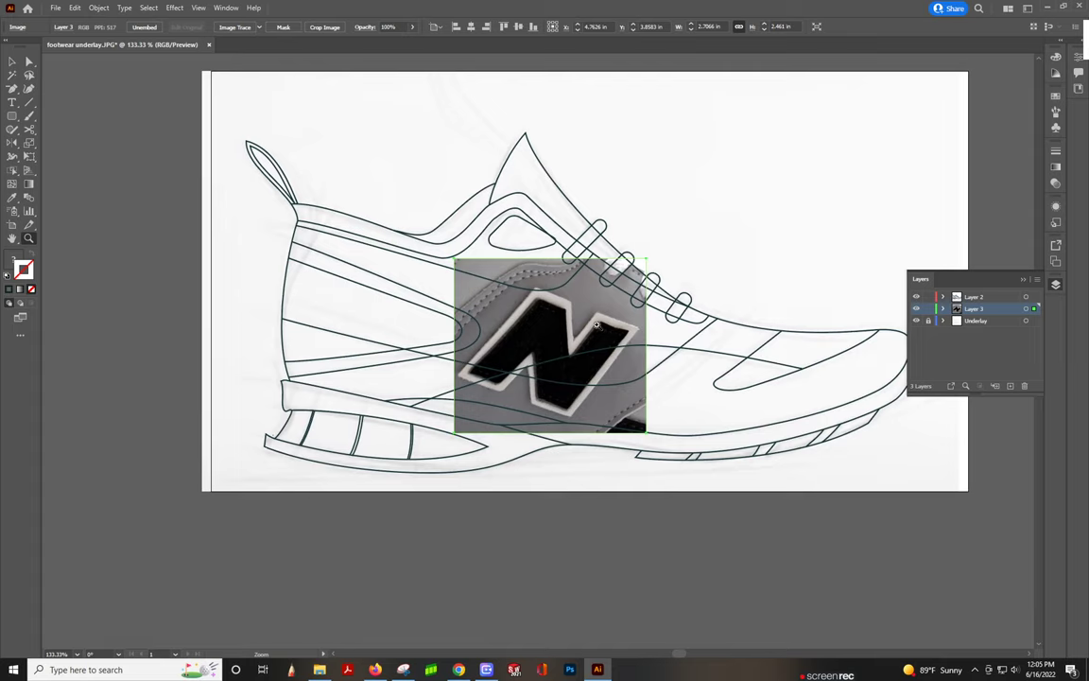
{"action": "left_click", "coordinate": [11, 61]}
{"action": "left_click_drag", "start_coordinate": [568, 323], "coordinate": [569, 315]}
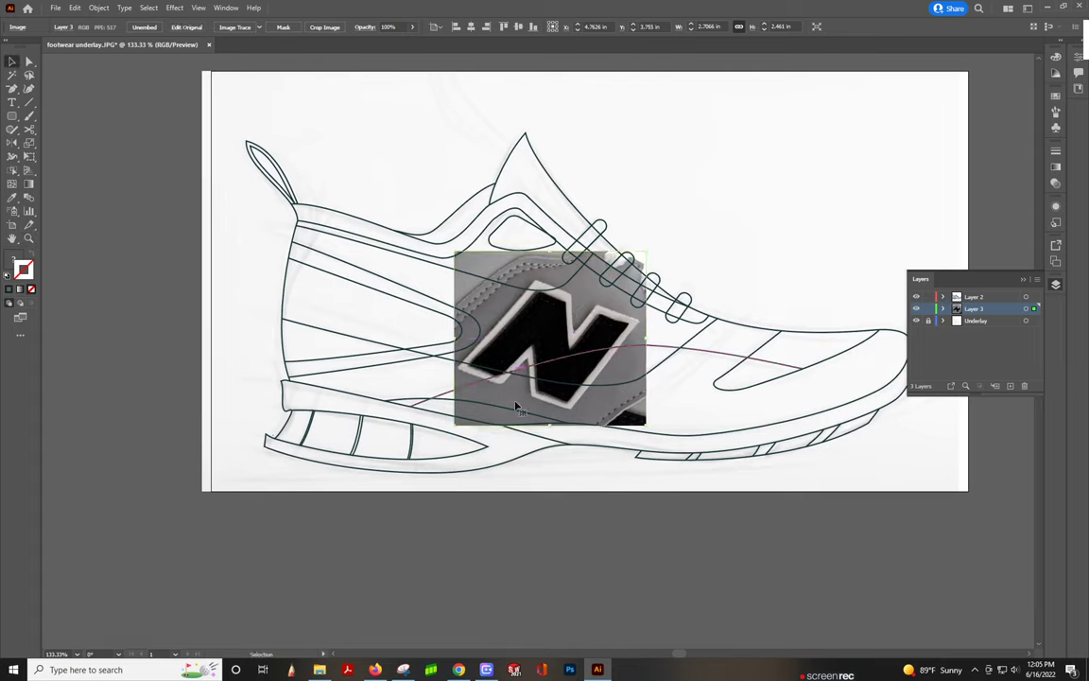
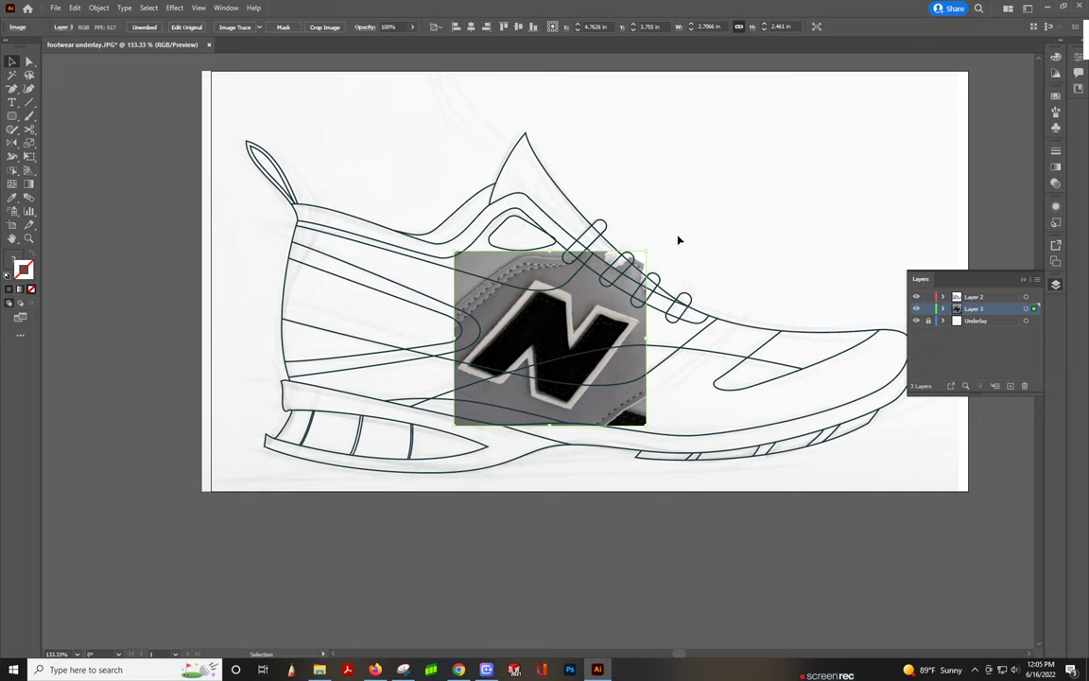
{"action": "left_click", "coordinate": [13, 89]}
{"action": "left_click", "coordinate": [38, 84]}
{"action": "left_click", "coordinate": [930, 308]}
{"action": "left_click", "coordinate": [984, 299]}
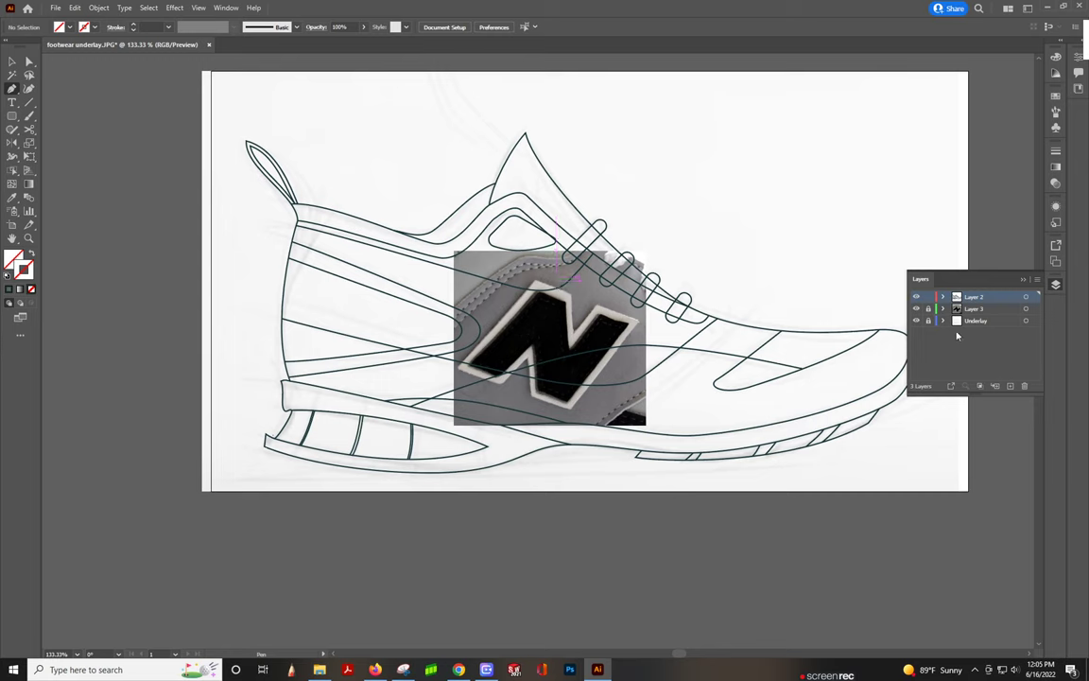
{"action": "left_click", "coordinate": [978, 310]}
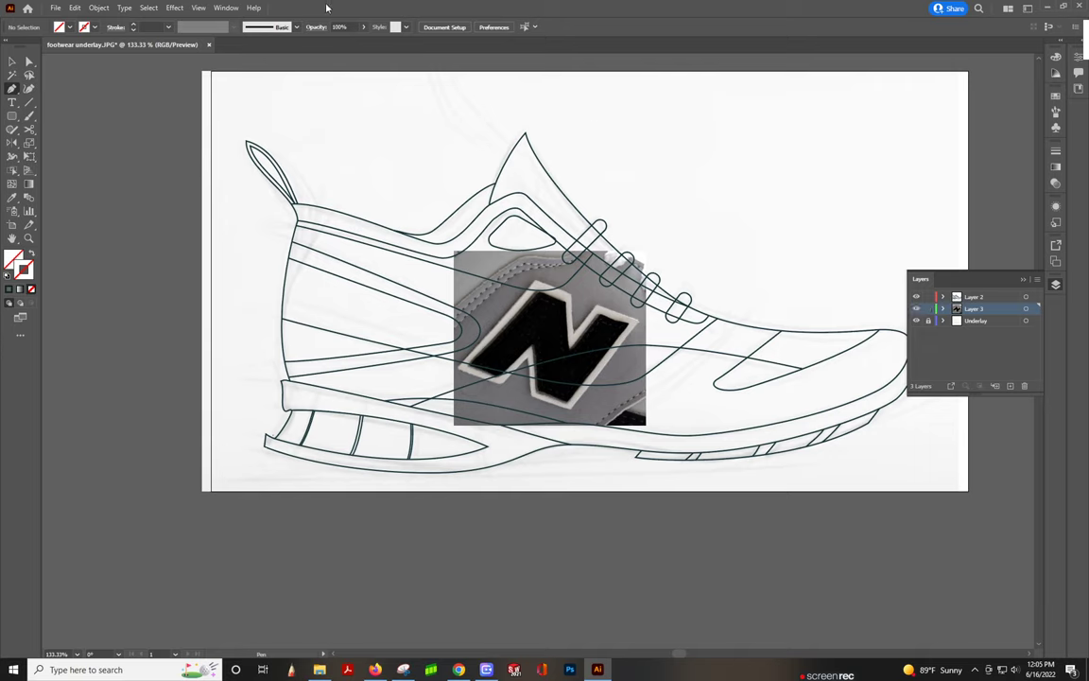
{"action": "left_click", "coordinate": [363, 28]}
{"action": "left_click_drag", "start_coordinate": [343, 44], "coordinate": [329, 42]}
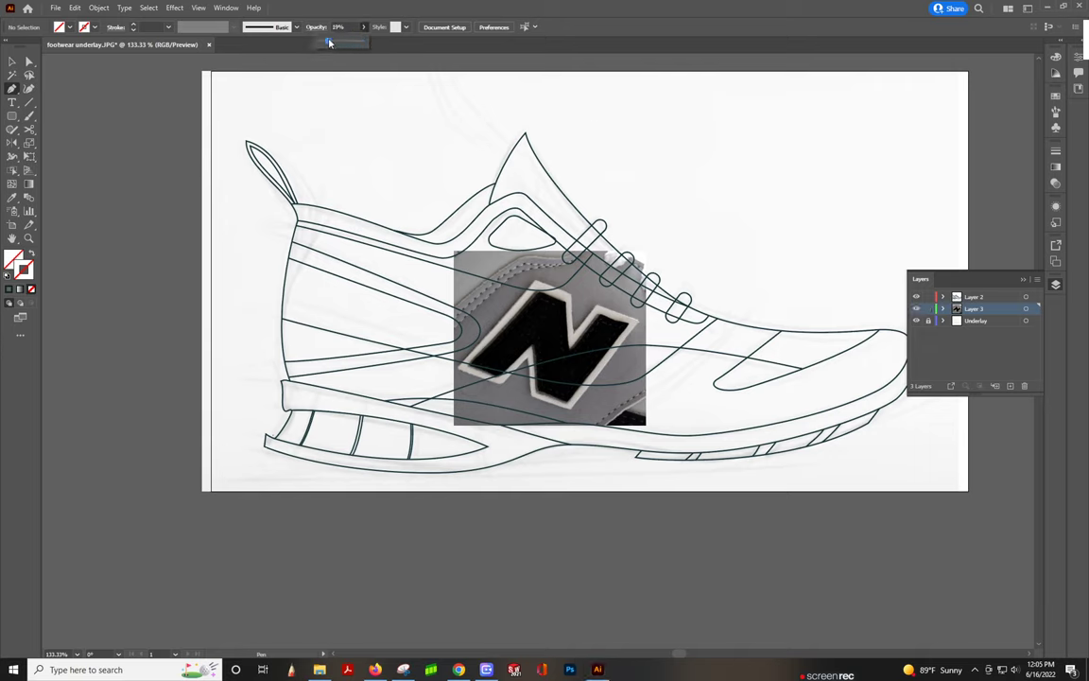
{"action": "left_click", "coordinate": [585, 305]}
{"action": "key", "text": "Escape"}
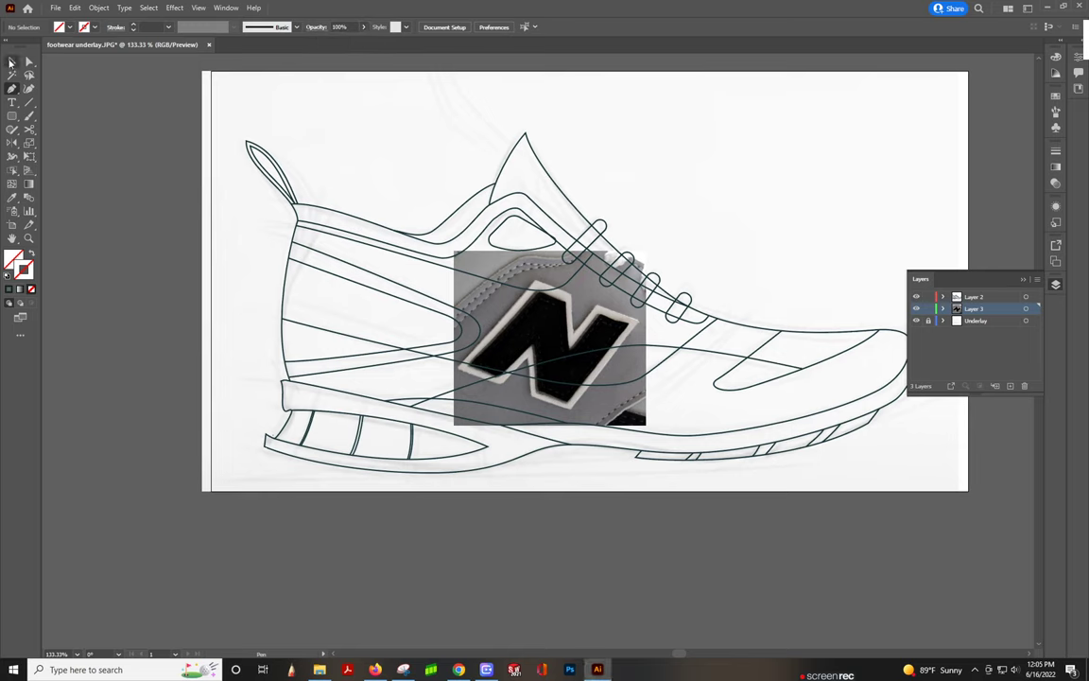
Lower the N logo image's opacity to 63%, then lock Layer 3 and make Layer 2 active.
{"action": "key", "text": "v"}
{"action": "left_click", "coordinate": [613, 294]}
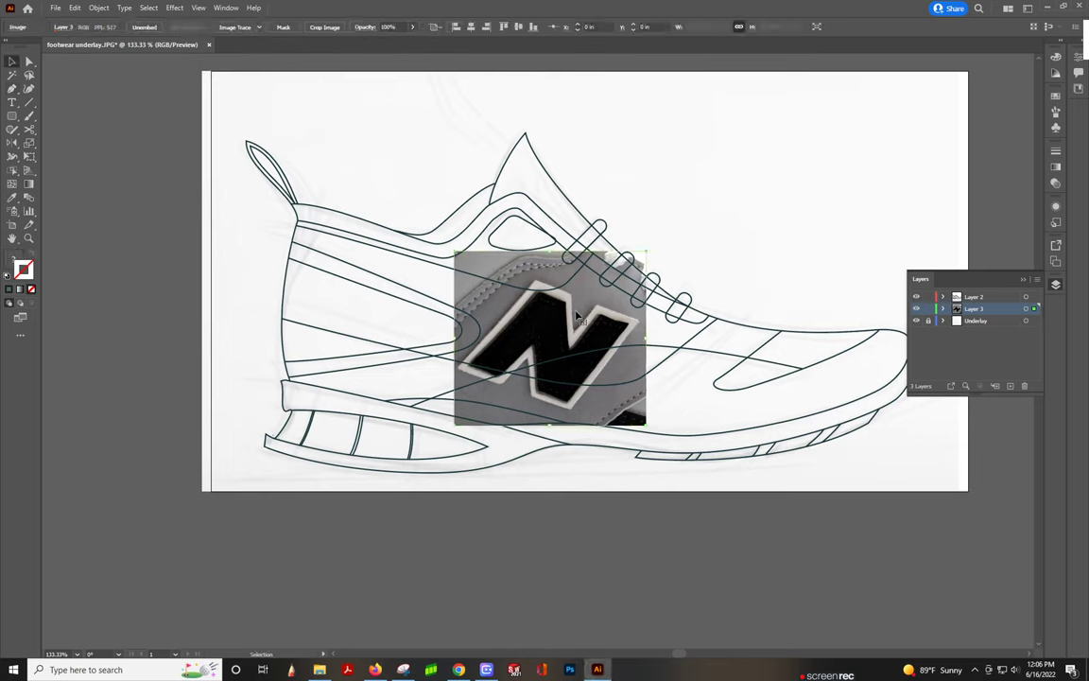
{"action": "left_click", "coordinate": [411, 26]}
{"action": "mouse_move", "coordinate": [406, 41]}
{"action": "left_mouse_down"}
{"action": "mouse_move", "coordinate": [384, 41]}
{"action": "mouse_move", "coordinate": [395, 44]}
{"action": "left_mouse_up"}
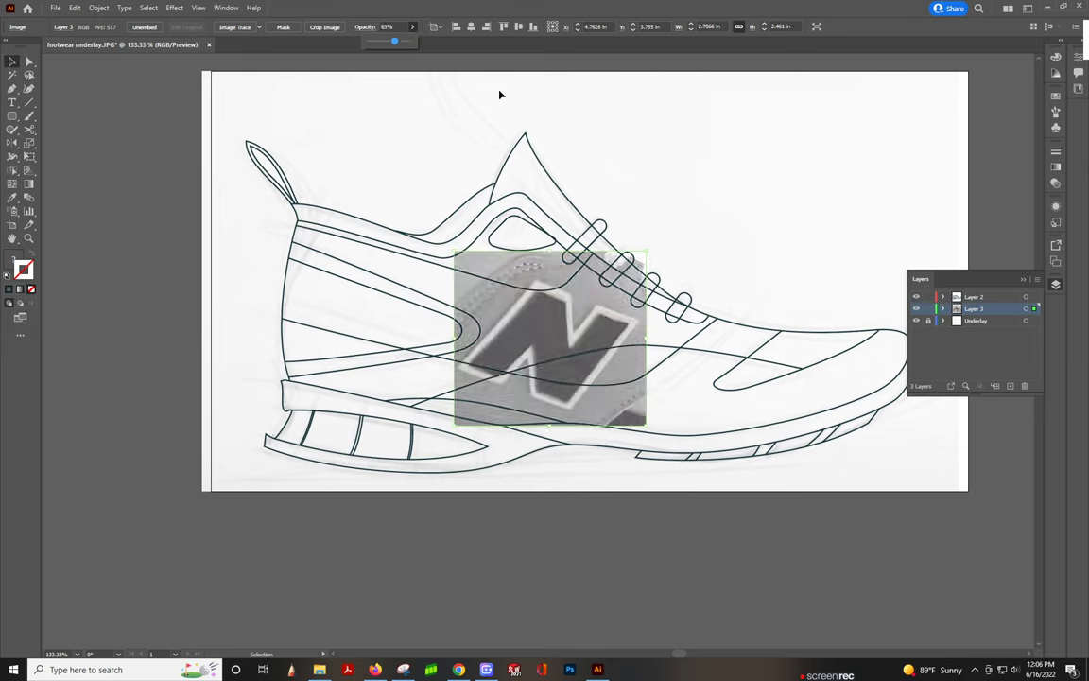
{"action": "left_click", "coordinate": [716, 233]}
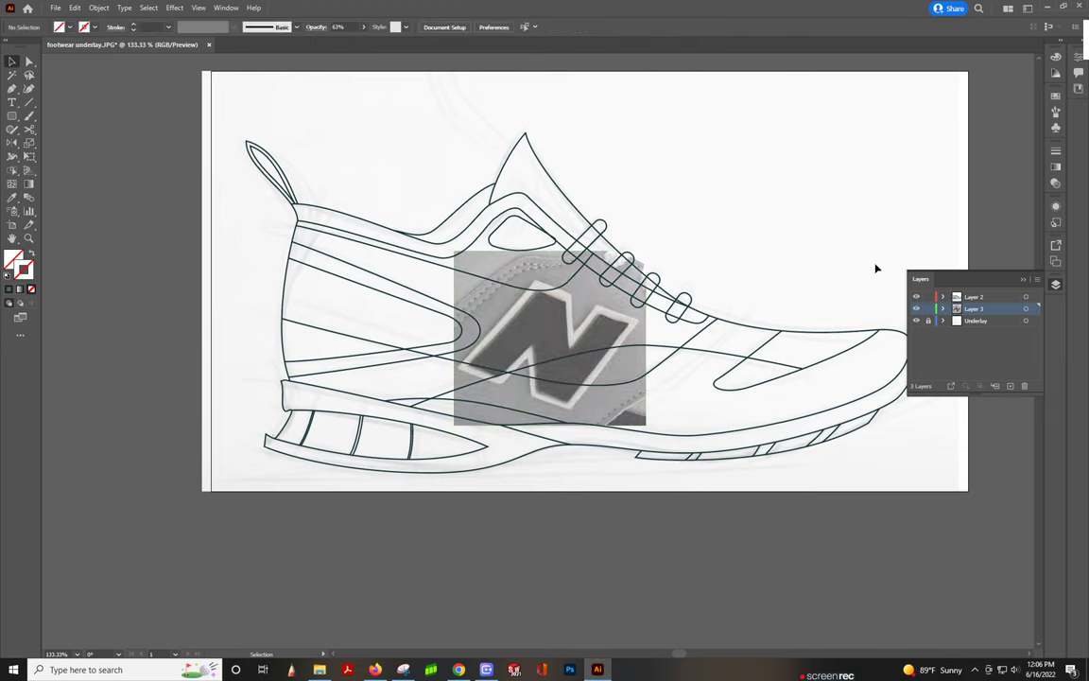
{"action": "left_click", "coordinate": [992, 298]}
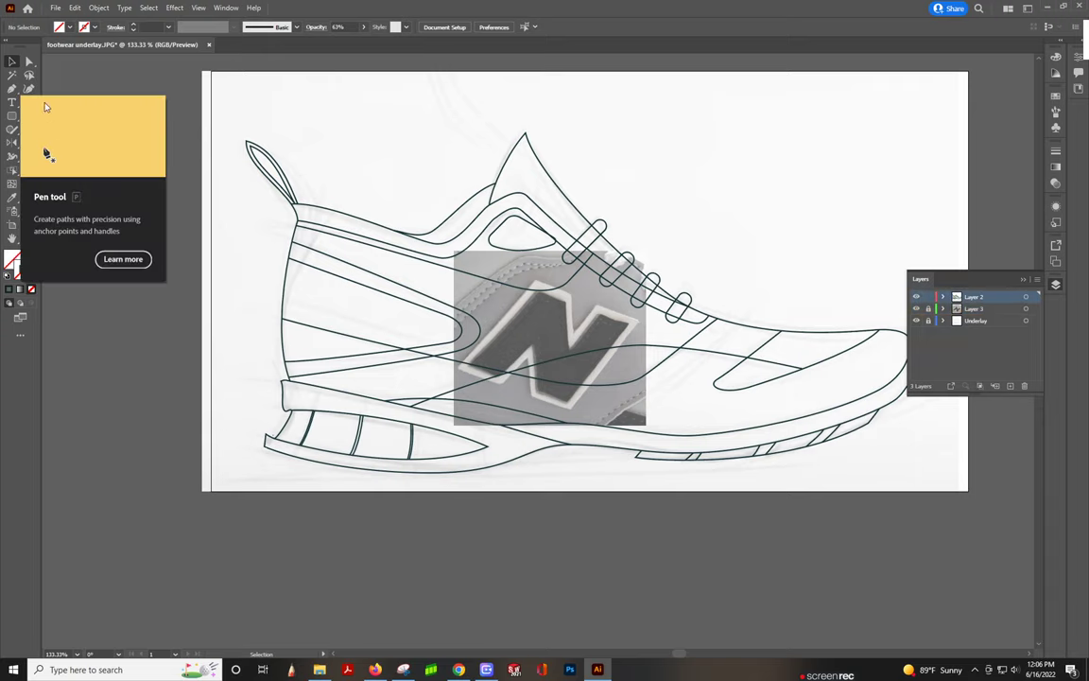
{"action": "left_click", "coordinate": [28, 106]}
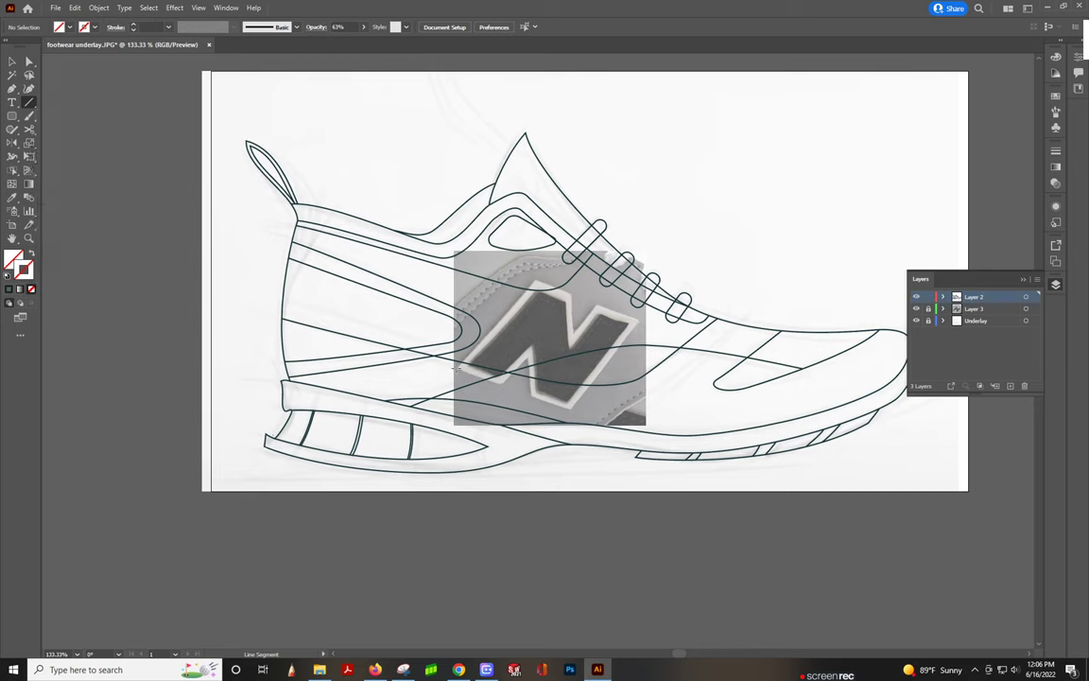
{"action": "left_click", "coordinate": [458, 367]}
{"action": "left_click", "coordinate": [565, 369]}
{"action": "left_click_drag", "start_coordinate": [457, 367], "coordinate": [535, 281]}
{"action": "key", "text": "ctrl+z"}
Try to trace the outer white border of the N logo with the Pen tool.
{"action": "left_click", "coordinate": [11, 88]}
{"action": "left_click", "coordinate": [461, 372]}
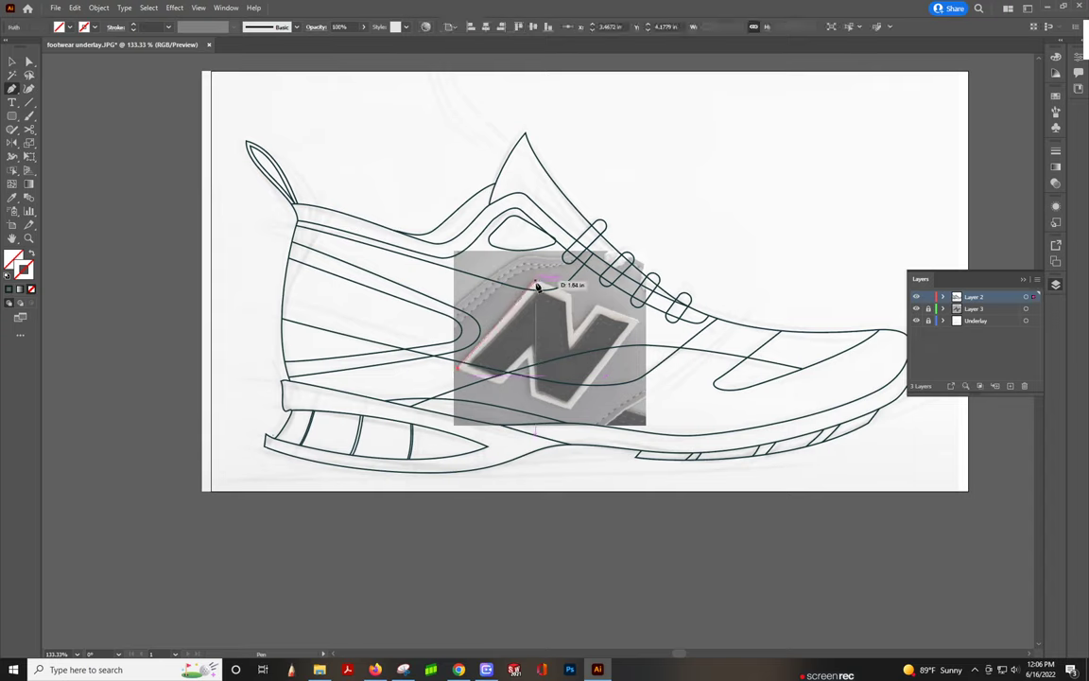
{"action": "left_click", "coordinate": [537, 284]}
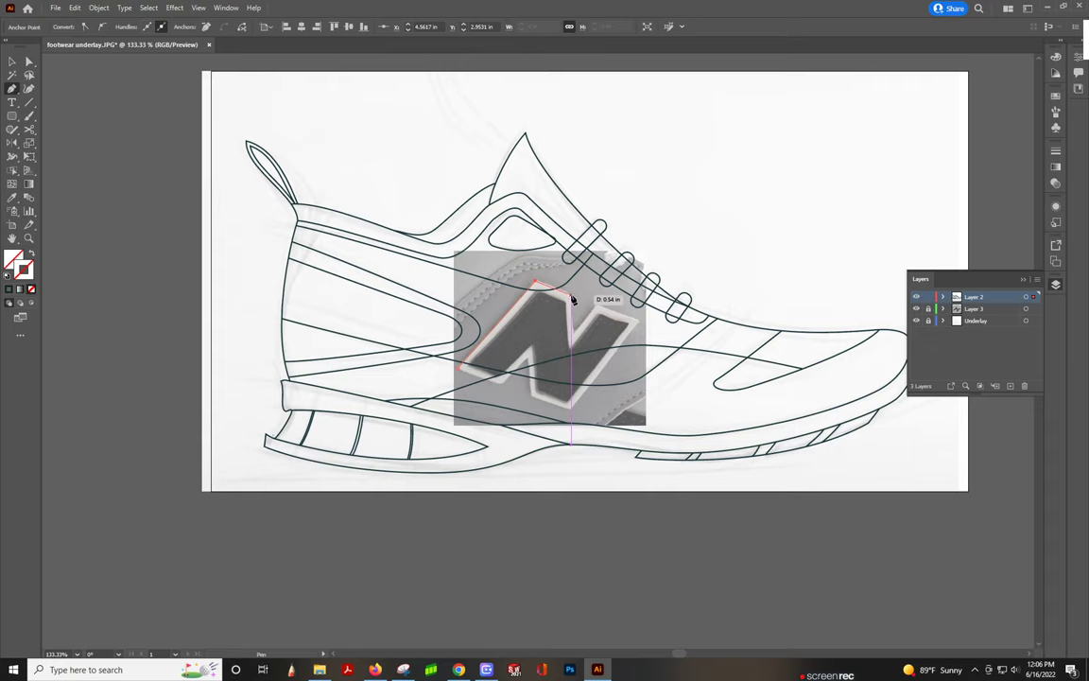
{"action": "left_click", "coordinate": [572, 298]}
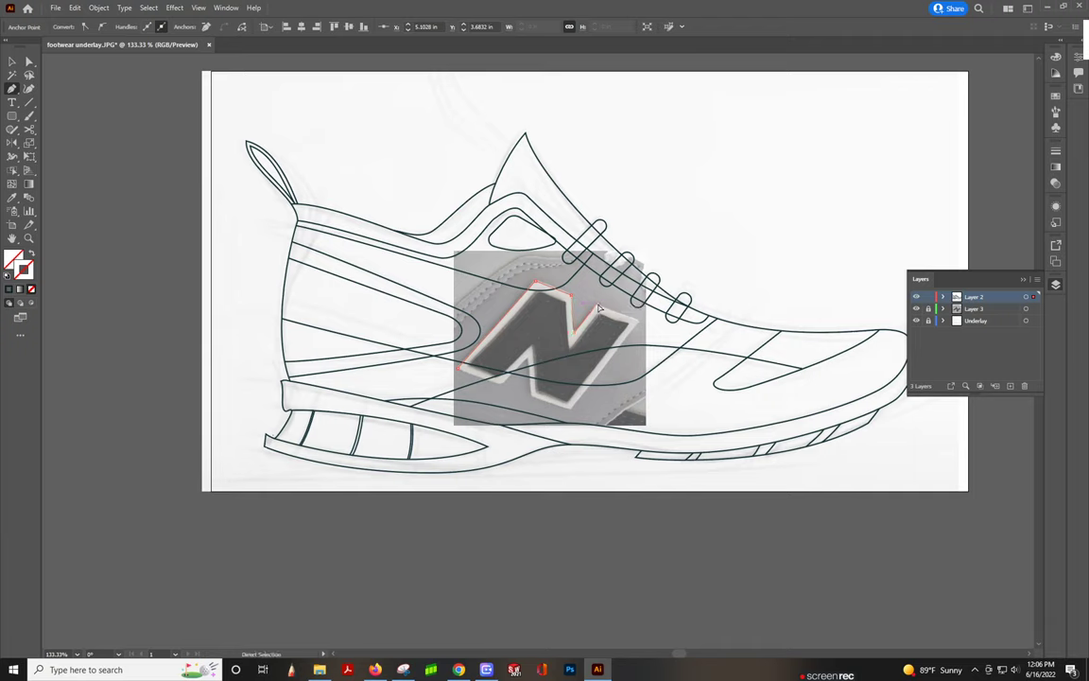
{"action": "key", "text": "ctrl+z"}
{"action": "left_click", "coordinate": [597, 307], "text": "ctrl"}
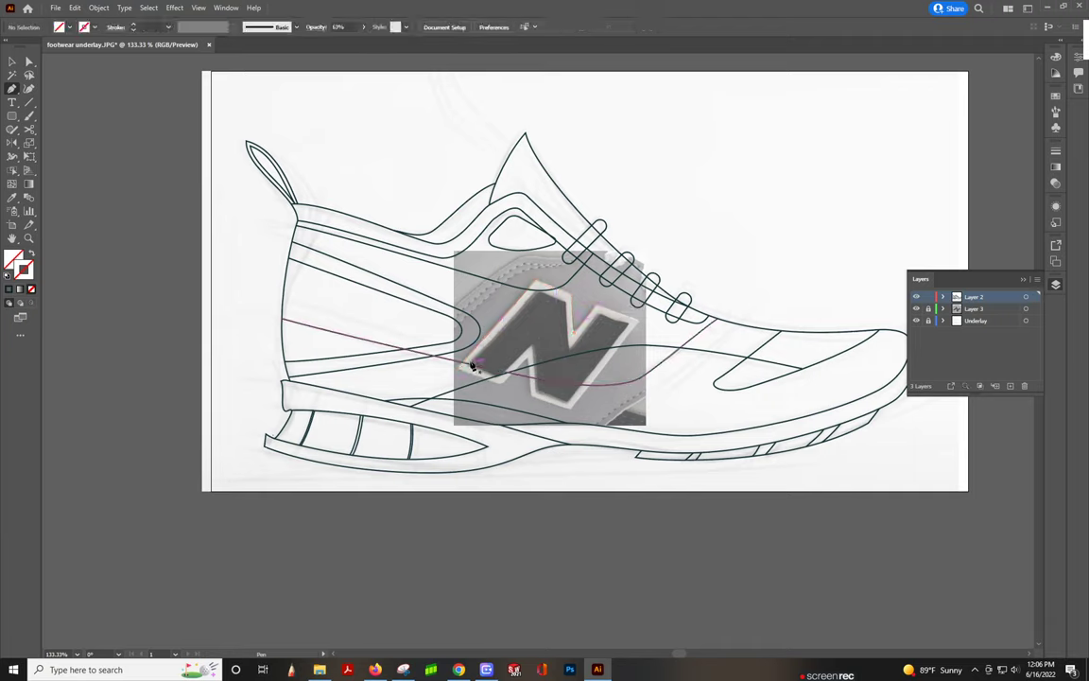
Trace the black inner N with the Pen tool as a closed path, bridging its lower corners with a straight edge.
{"action": "left_click", "coordinate": [469, 369]}
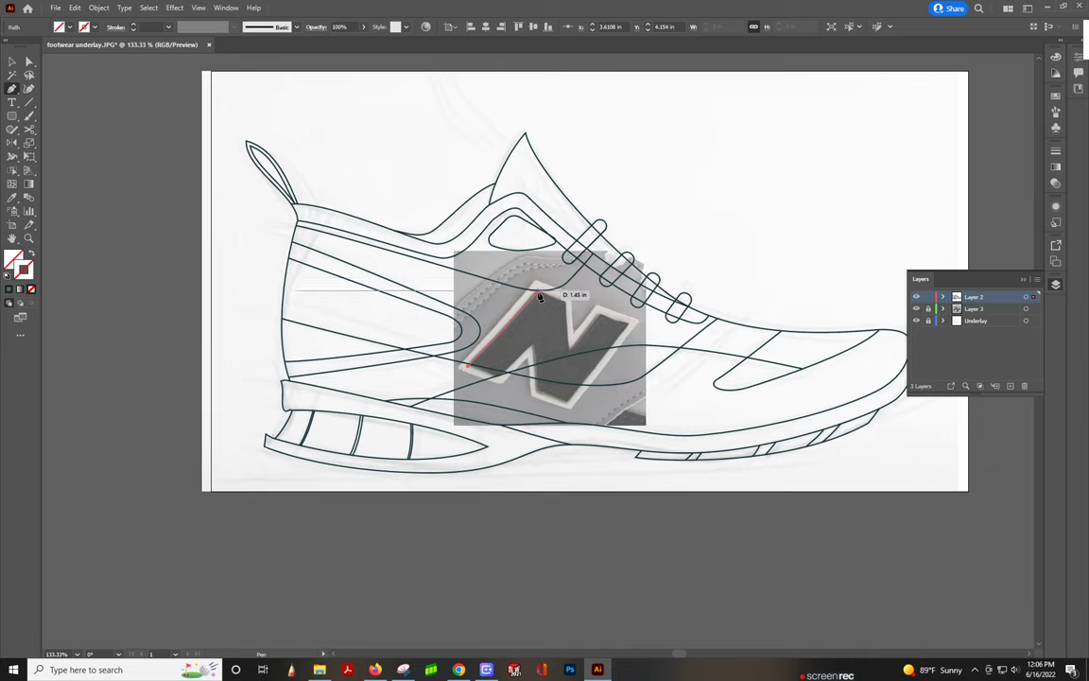
{"action": "left_click", "coordinate": [539, 297]}
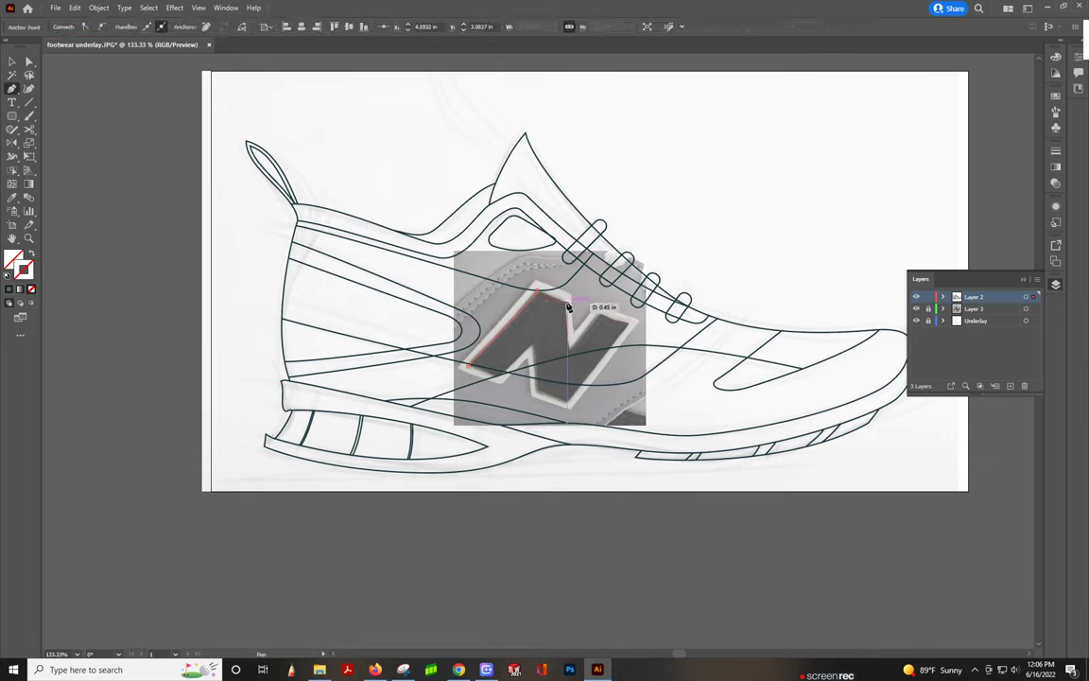
{"action": "left_click", "coordinate": [567, 307]}
{"action": "left_click", "coordinate": [569, 352]}
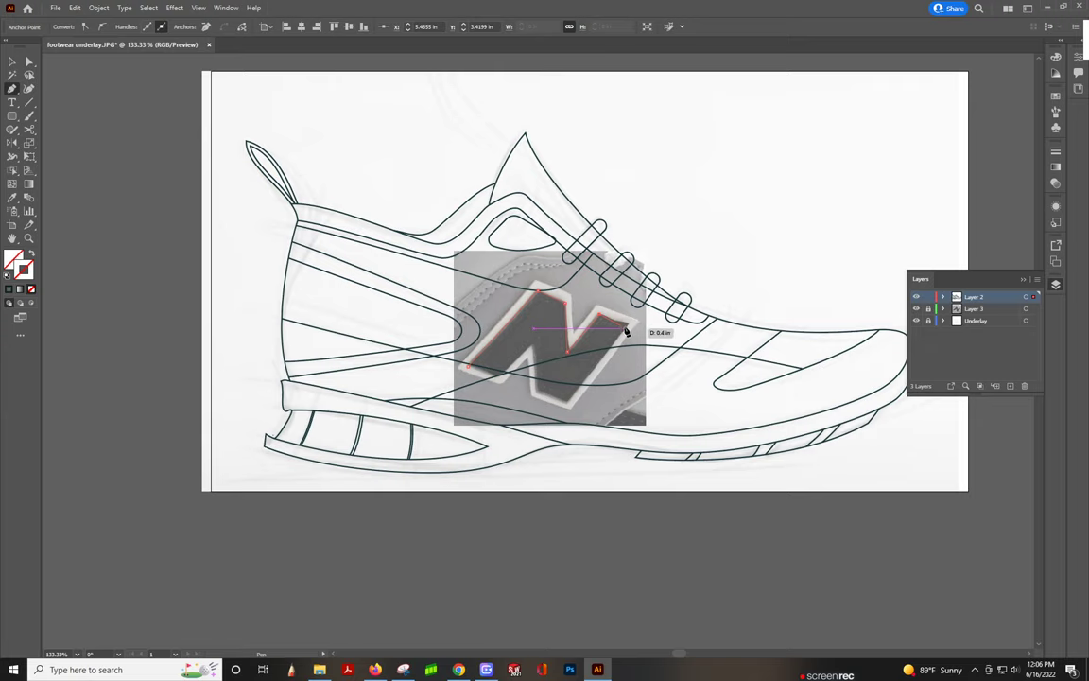
{"action": "left_click", "coordinate": [628, 327]}
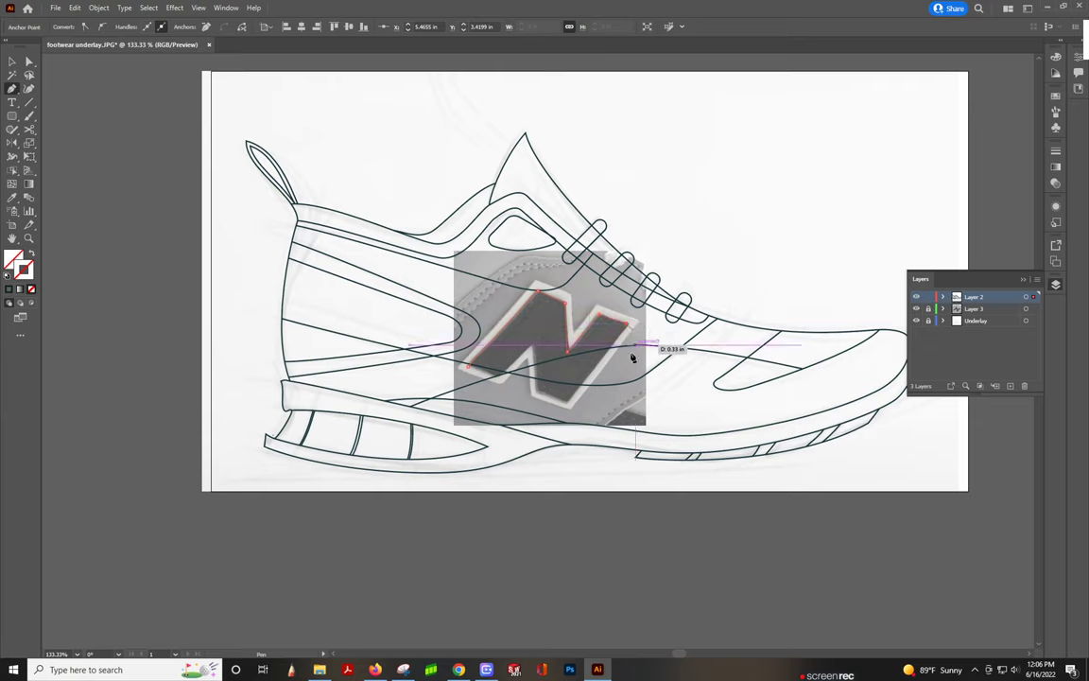
{"action": "left_click", "coordinate": [568, 407], "text": "ctrl"}
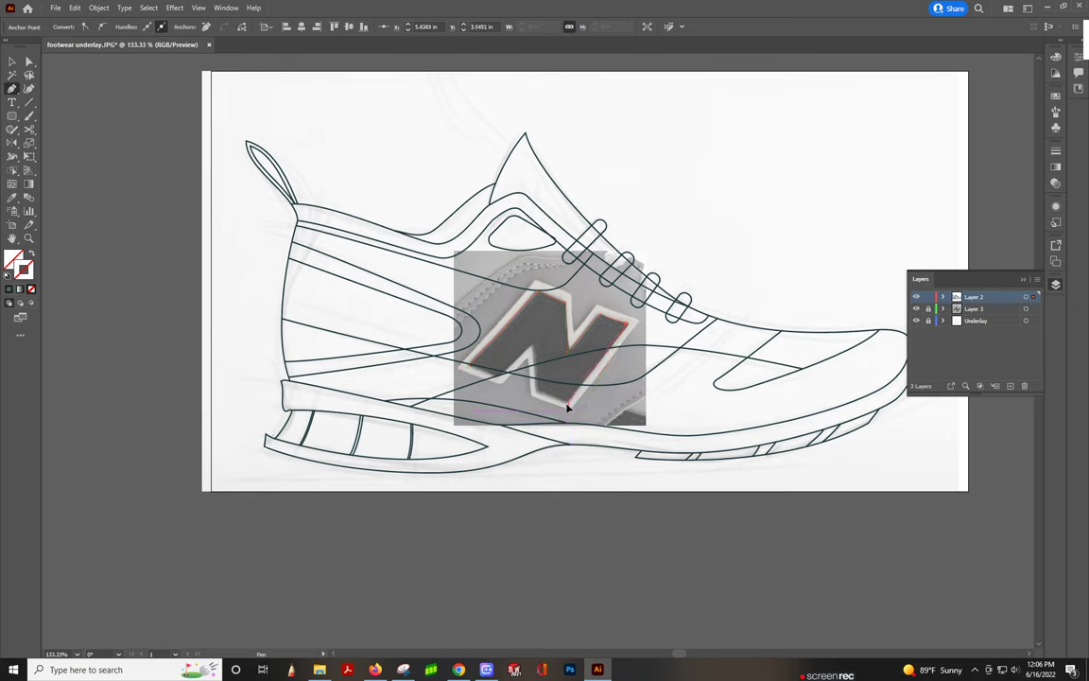
{"action": "left_click", "coordinate": [469, 368]}
Delete the anchor points that form the upper notch of the N path.
{"action": "left_click", "coordinate": [568, 354], "text": "ctrl"}
{"action": "left_click", "coordinate": [569, 352]}
{"action": "left_click", "coordinate": [566, 304]}
{"action": "left_click", "coordinate": [601, 317]}
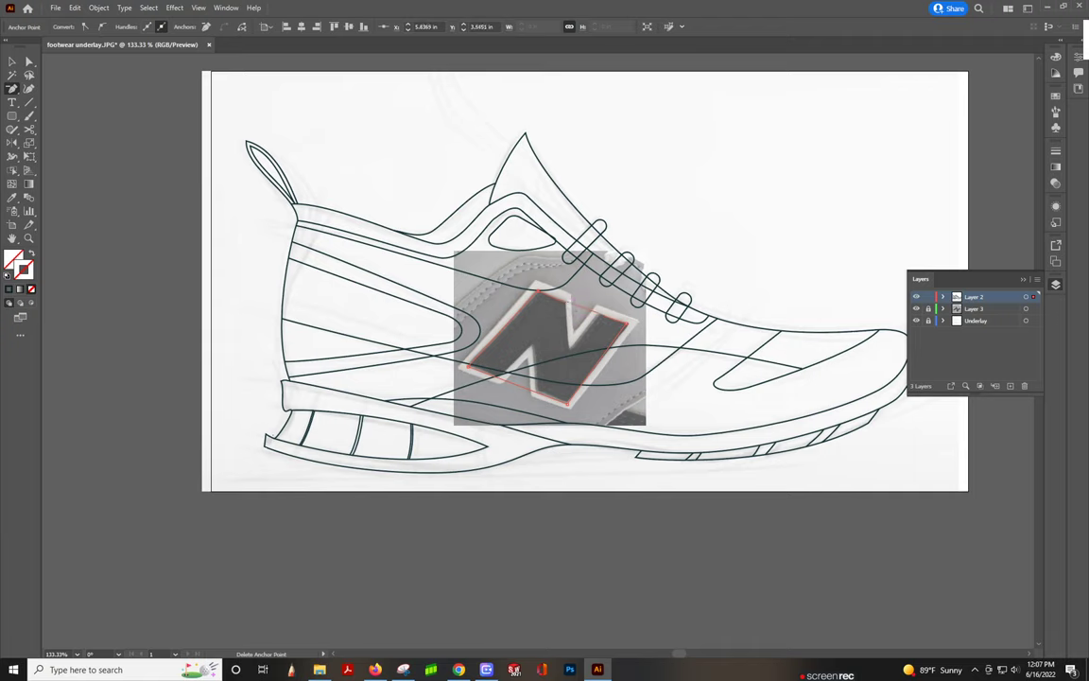
Add anchor points along the N path's upper and lower edges at the notch corners and between them.
{"action": "left_click", "coordinate": [496, 377]}
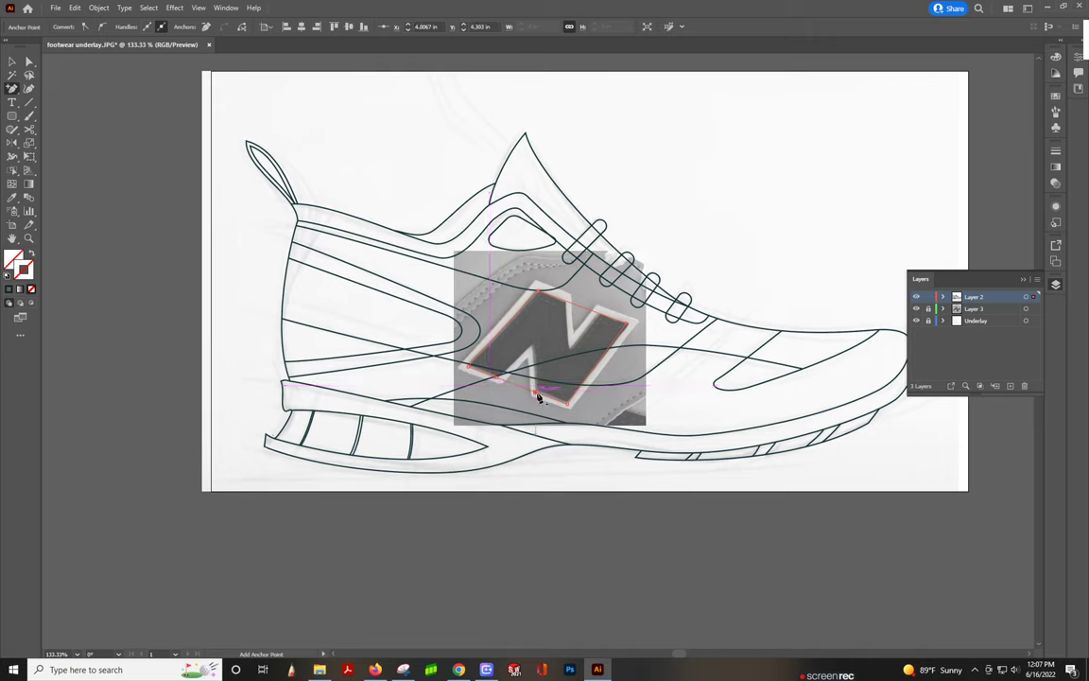
{"action": "left_click", "coordinate": [536, 393]}
{"action": "left_click", "coordinate": [530, 283]}
{"action": "left_click", "coordinate": [626, 347]}
Pull the middle anchor of the upper edge down to the notch tip and fit the adjoining corner to the black N.
{"action": "key", "text": "a"}
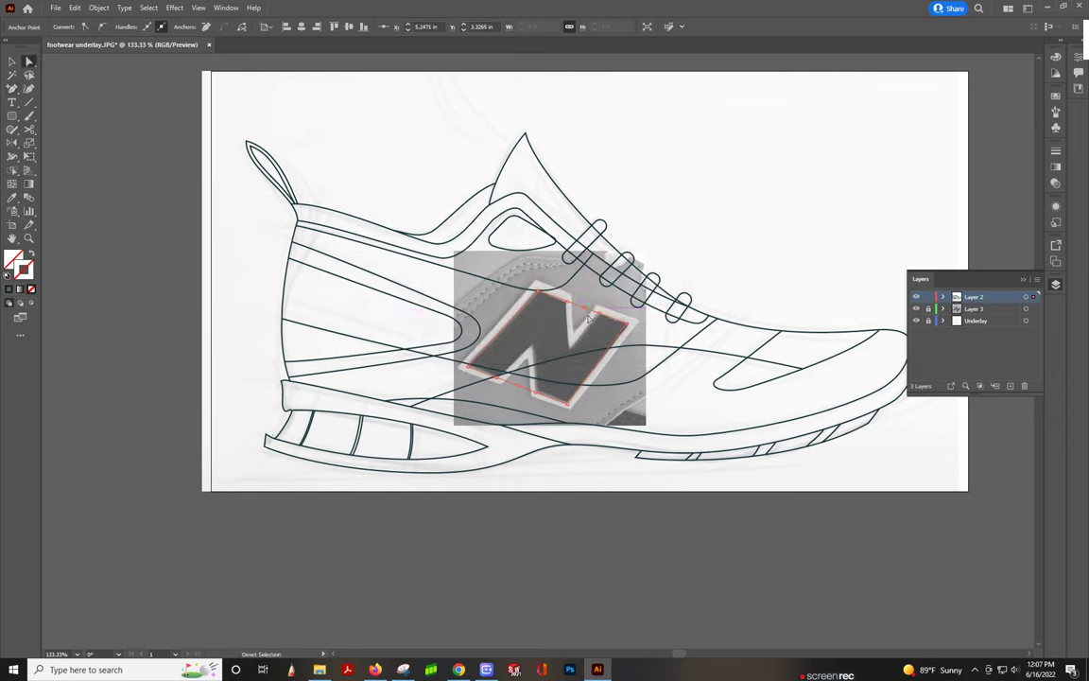
{"action": "left_click_drag", "start_coordinate": [586, 310], "coordinate": [572, 351]}
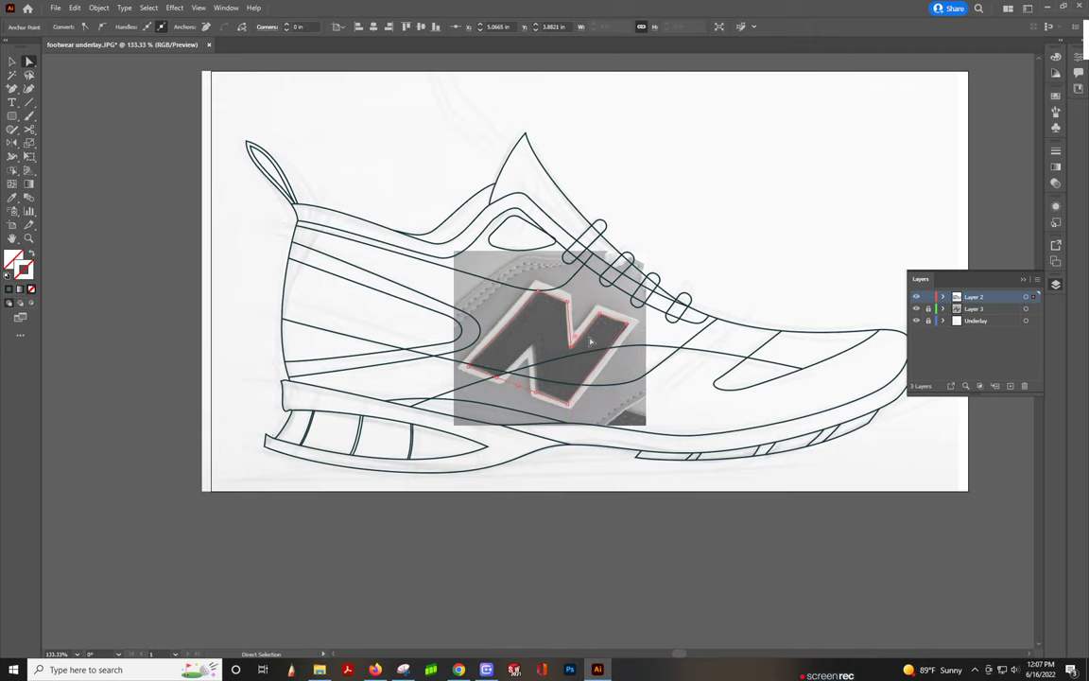
{"action": "scroll", "coordinate": [576, 329], "scroll_direction": "up", "scroll_amount": 6}
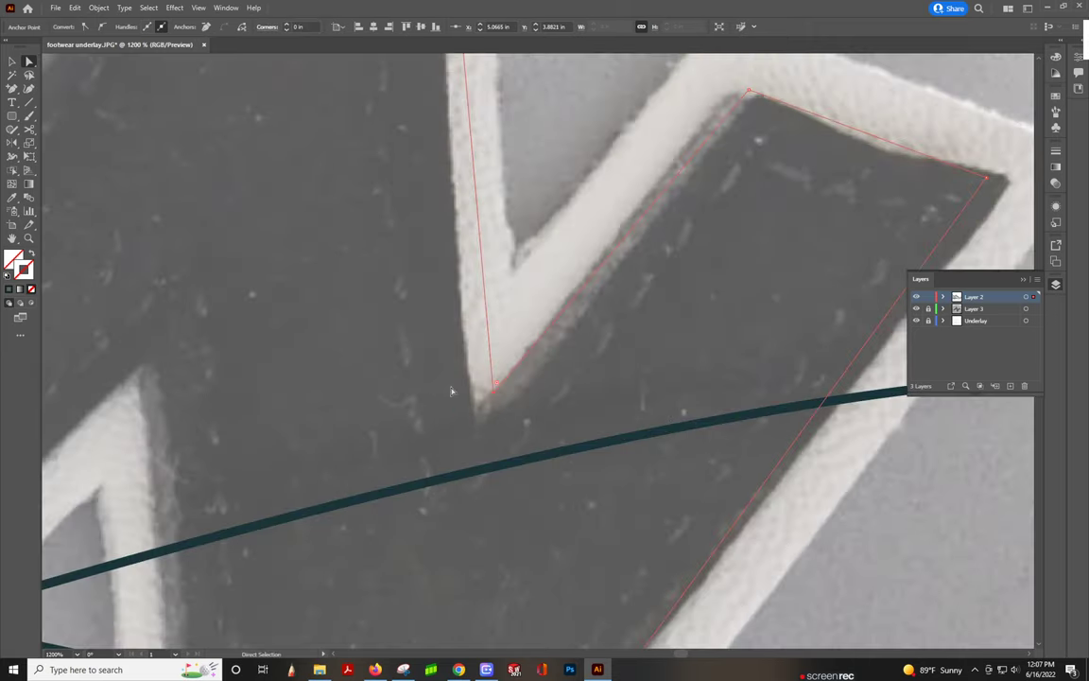
{"action": "left_click_drag", "start_coordinate": [496, 394], "coordinate": [481, 414]}
{"action": "scroll", "coordinate": [493, 380], "scroll_direction": "down", "scroll_amount": 4}
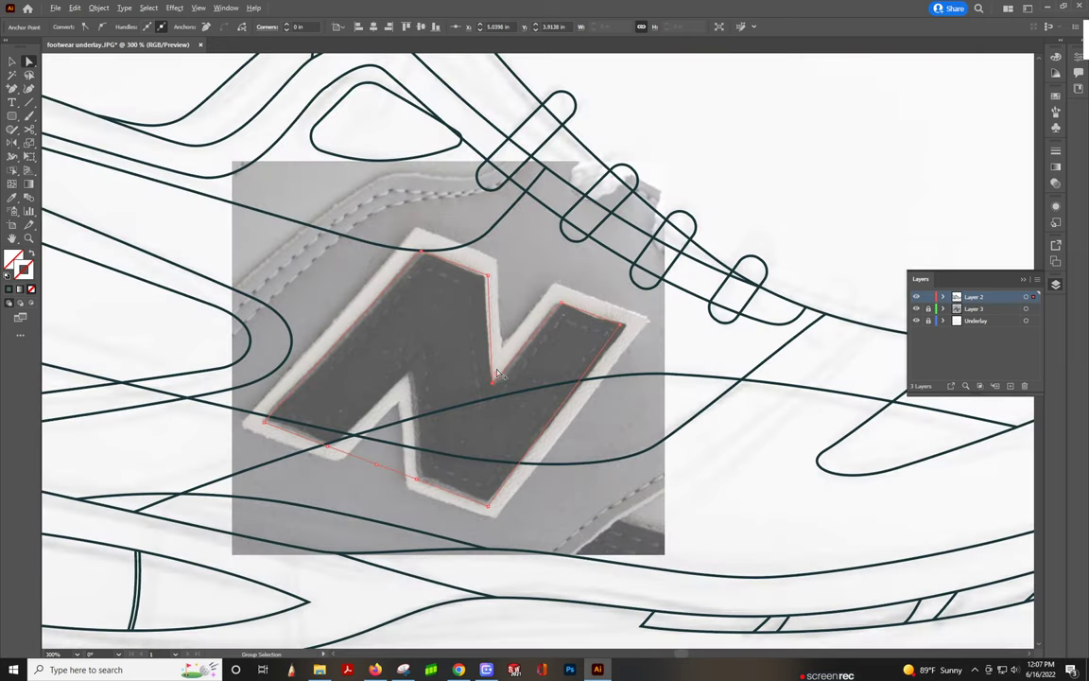
{"action": "left_click", "coordinate": [487, 277]}
{"action": "left_click_drag", "start_coordinate": [488, 277], "coordinate": [478, 281]}
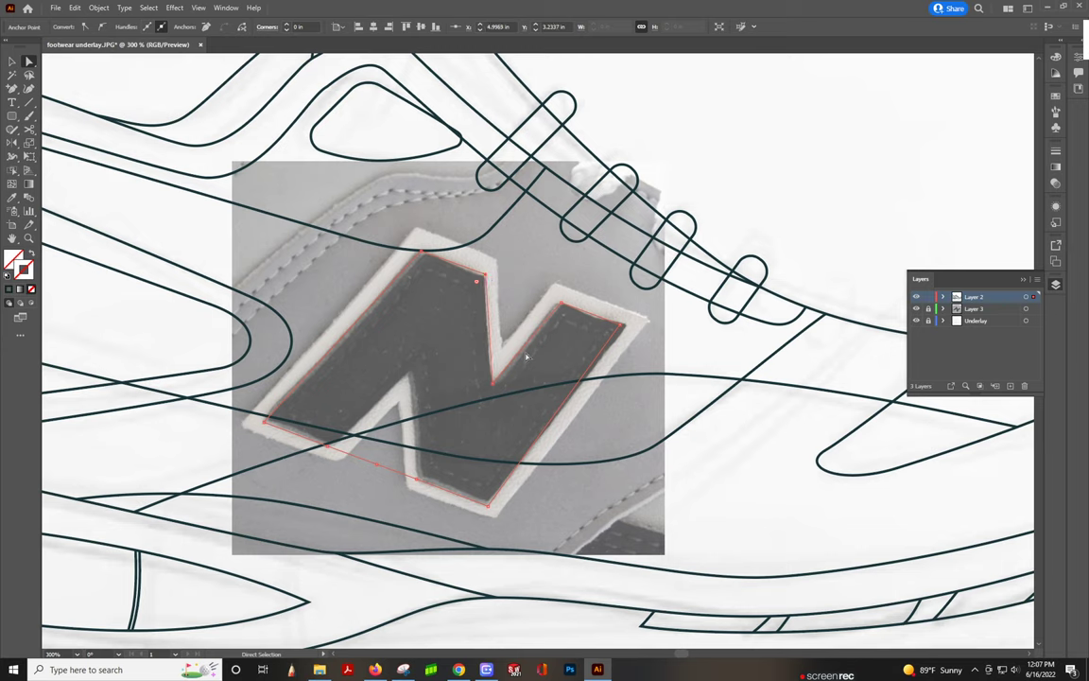
Pull the middle anchor of the lower edge up to the tip of the N's lower notch and deselect the path.
{"action": "left_click", "coordinate": [377, 466]}
{"action": "left_click_drag", "start_coordinate": [377, 467], "coordinate": [409, 376]}
{"action": "left_click", "coordinate": [566, 437]}
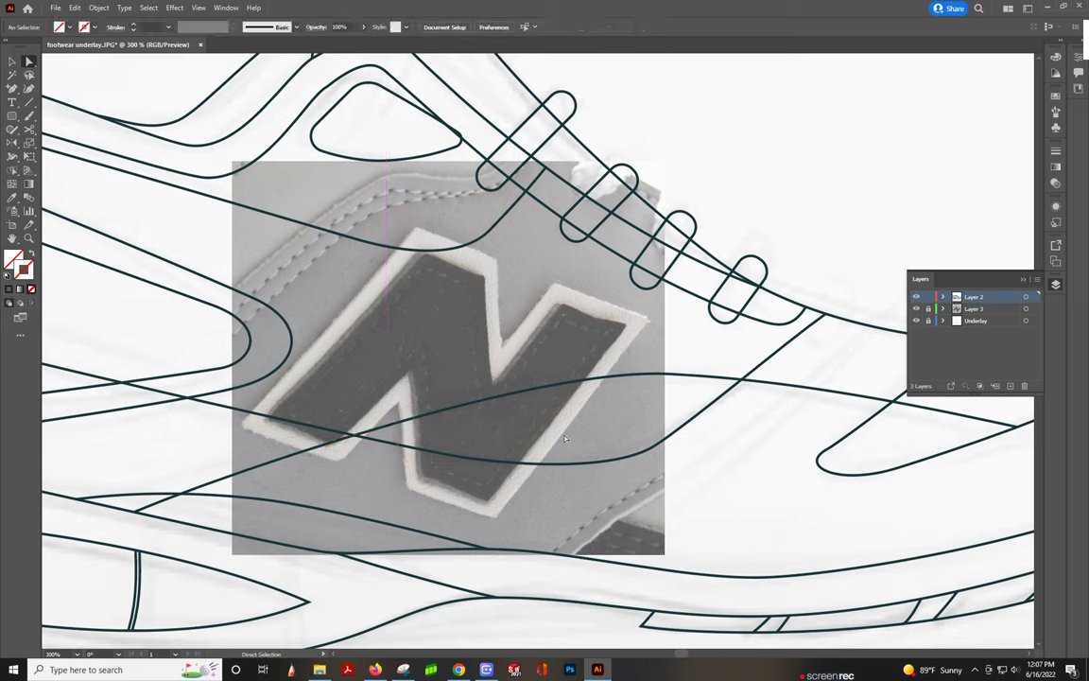
Give the traced N path a bright cyan stroke.
{"action": "left_click", "coordinate": [417, 264]}
{"action": "double_click", "coordinate": [16, 255]}
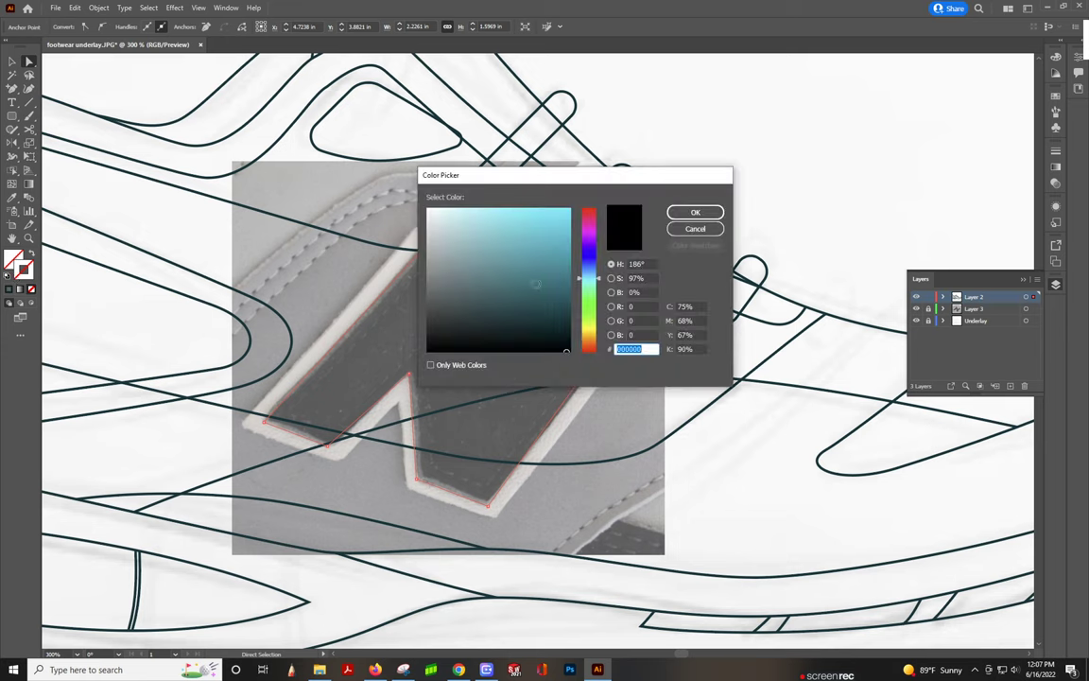
{"action": "left_click_drag", "start_coordinate": [537, 283], "coordinate": [573, 209]}
{"action": "left_click", "coordinate": [680, 212]}
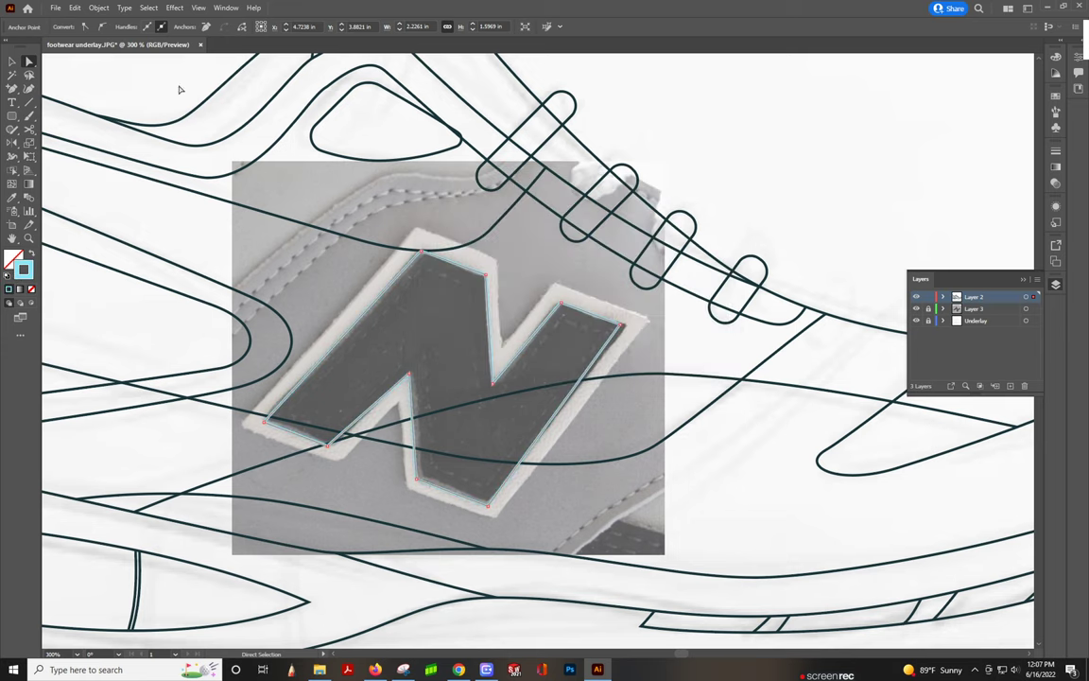
Offset the traced N path outward by 0.1 in with Miter joins and a miter limit of 4, then deselect.
{"action": "left_click", "coordinate": [98, 8]}
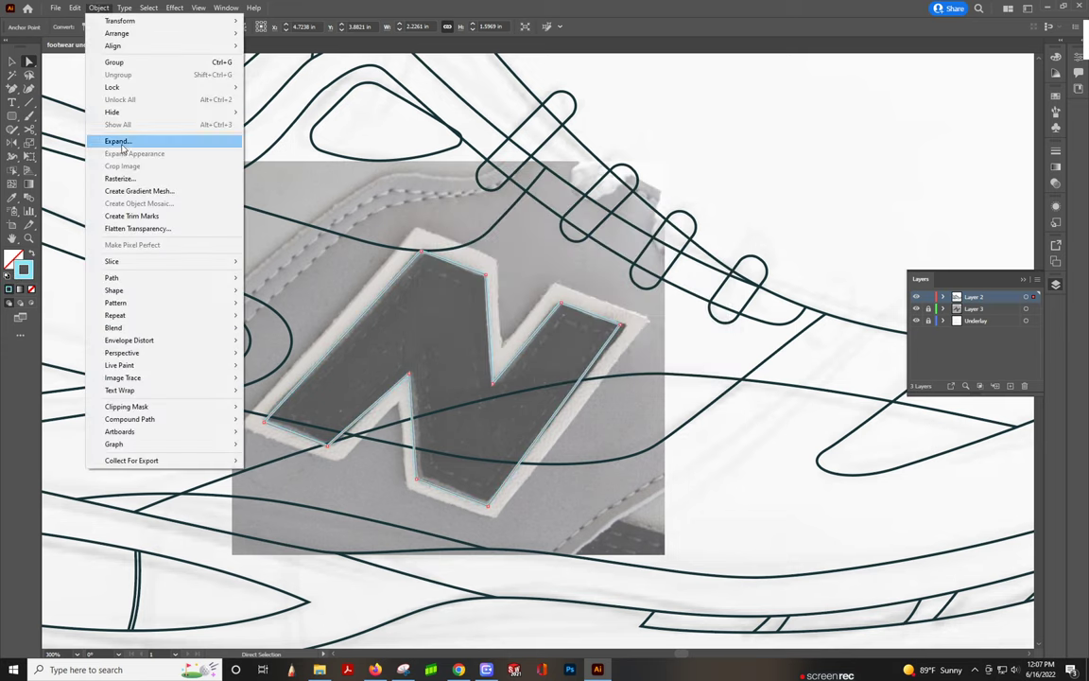
{"action": "mouse_move", "coordinate": [115, 277]}
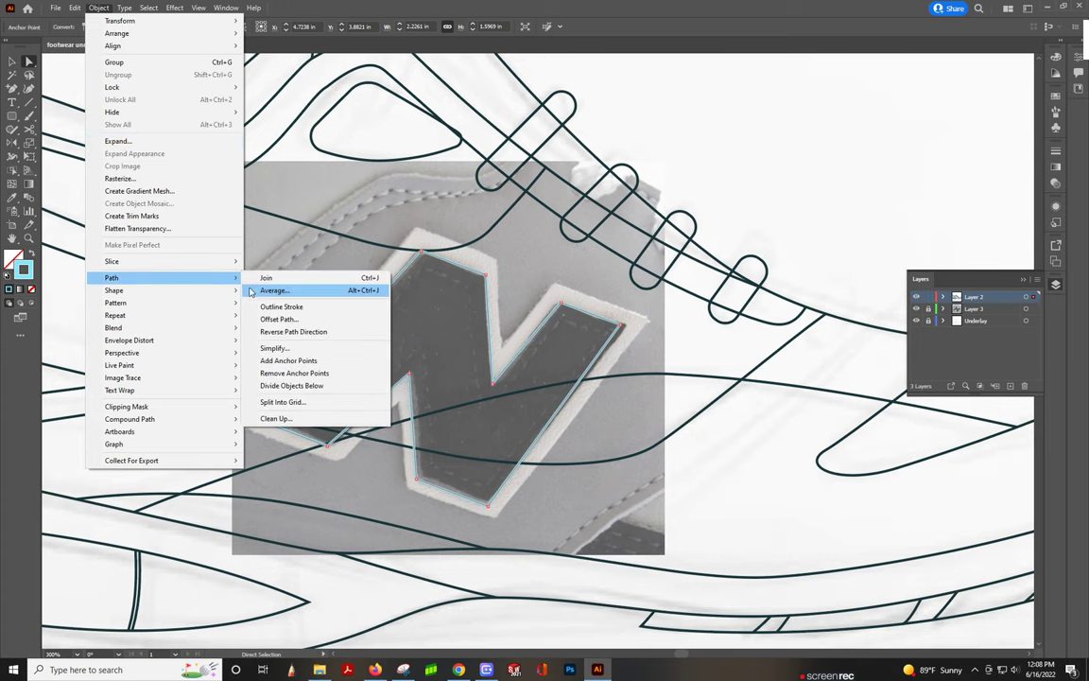
{"action": "left_click", "coordinate": [265, 319]}
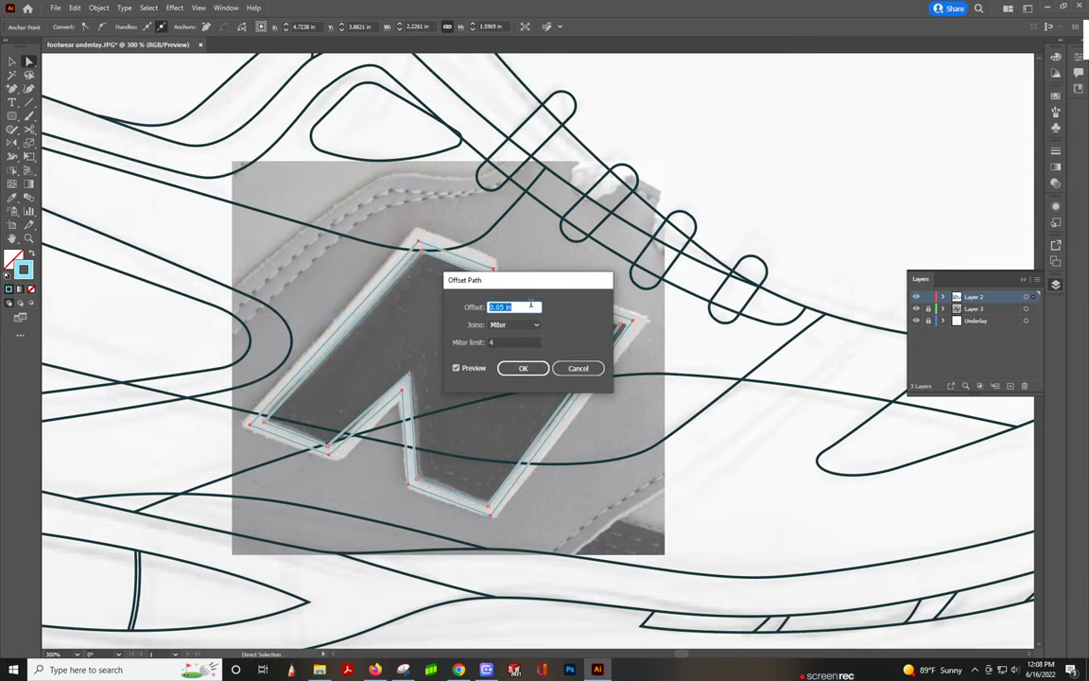
{"action": "key", "text": "BackSpace"}
{"action": "left_click", "coordinate": [505, 325]}
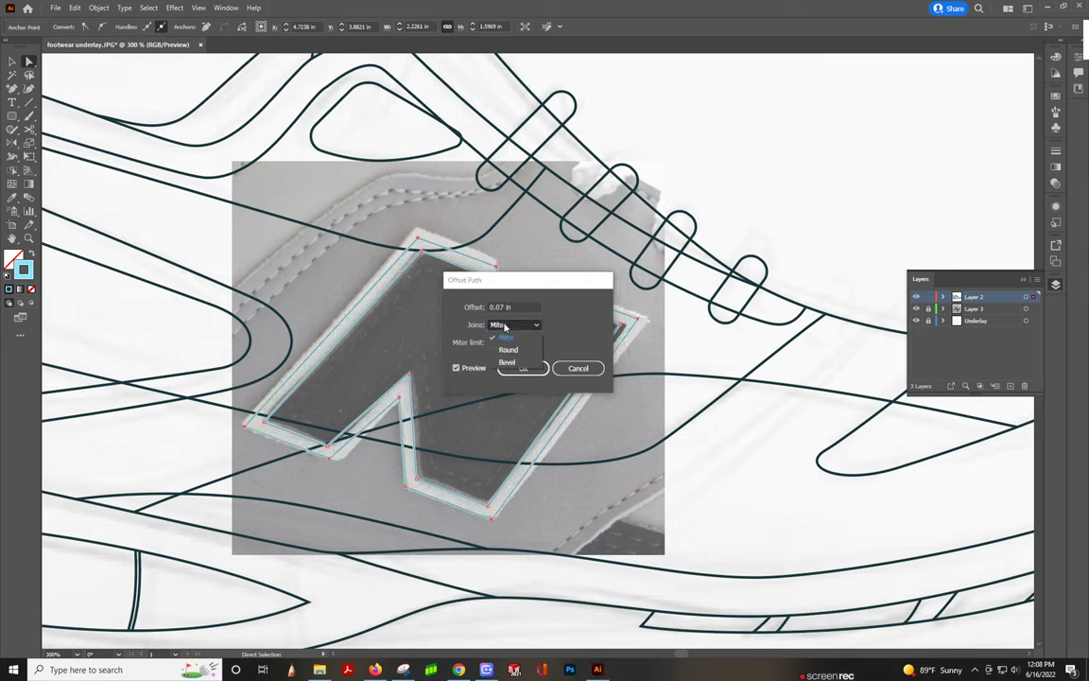
{"action": "left_click", "coordinate": [503, 304]}
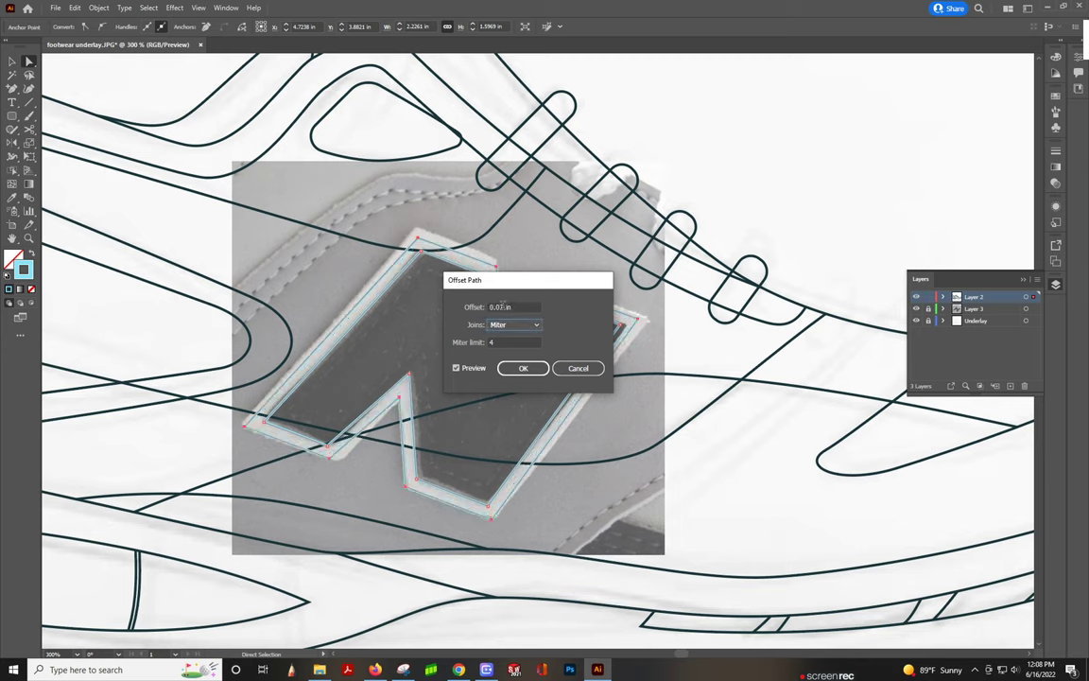
{"action": "double_click", "coordinate": [502, 305]}
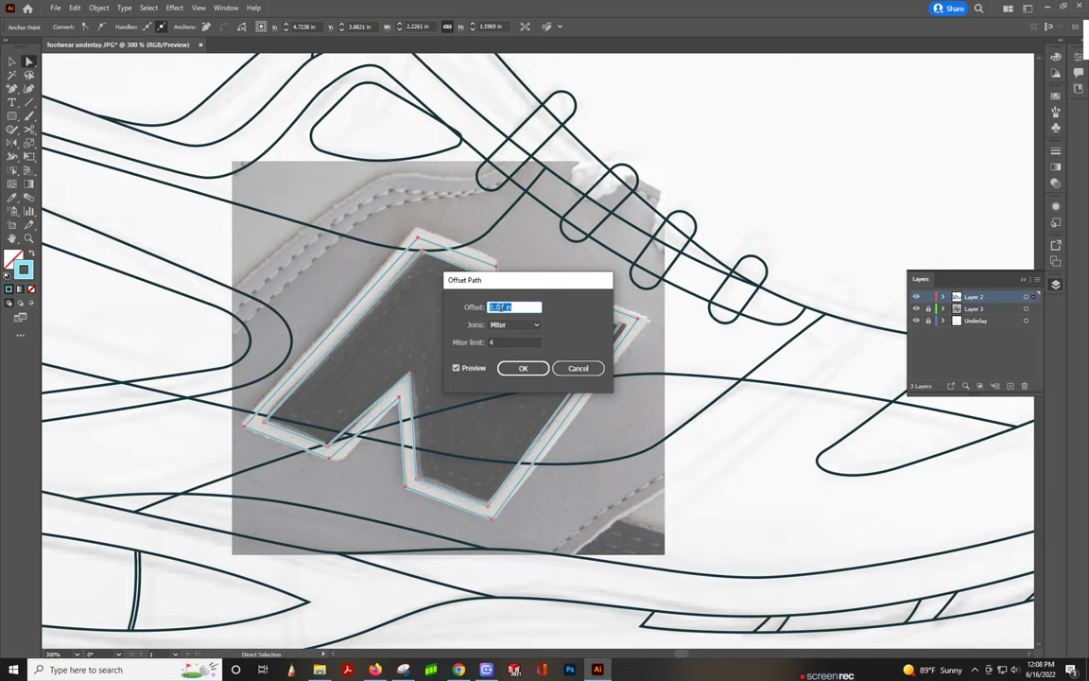
{"action": "type", "text": "3."}
{"action": "key", "text": "Tab"}
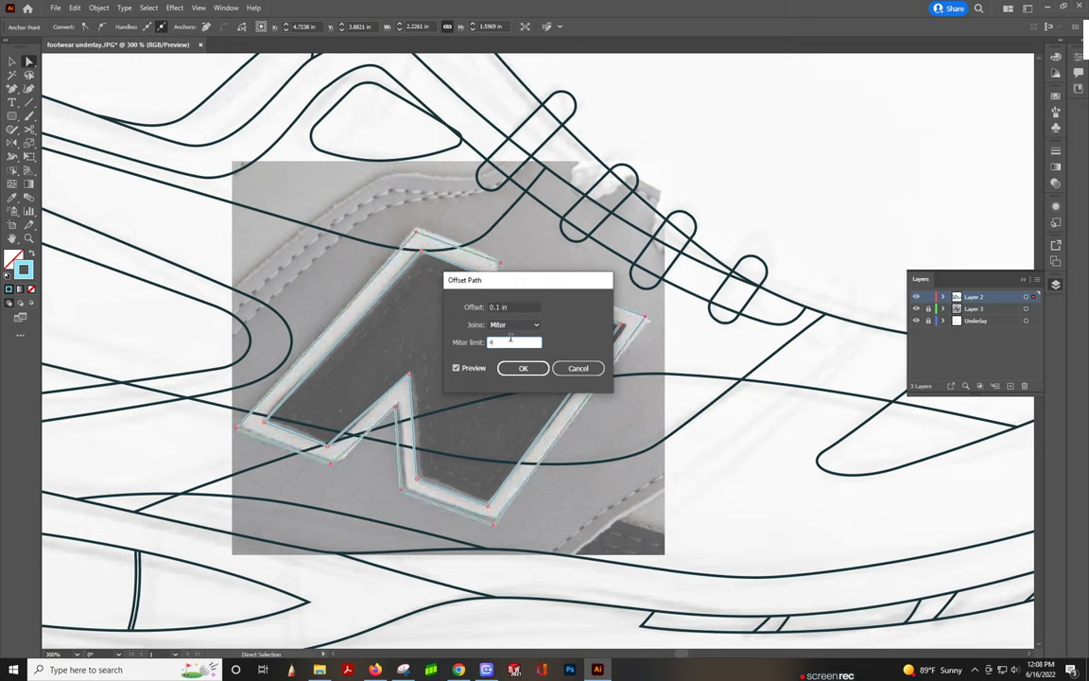
{"action": "left_click", "coordinate": [527, 368]}
{"action": "left_click", "coordinate": [523, 370]}
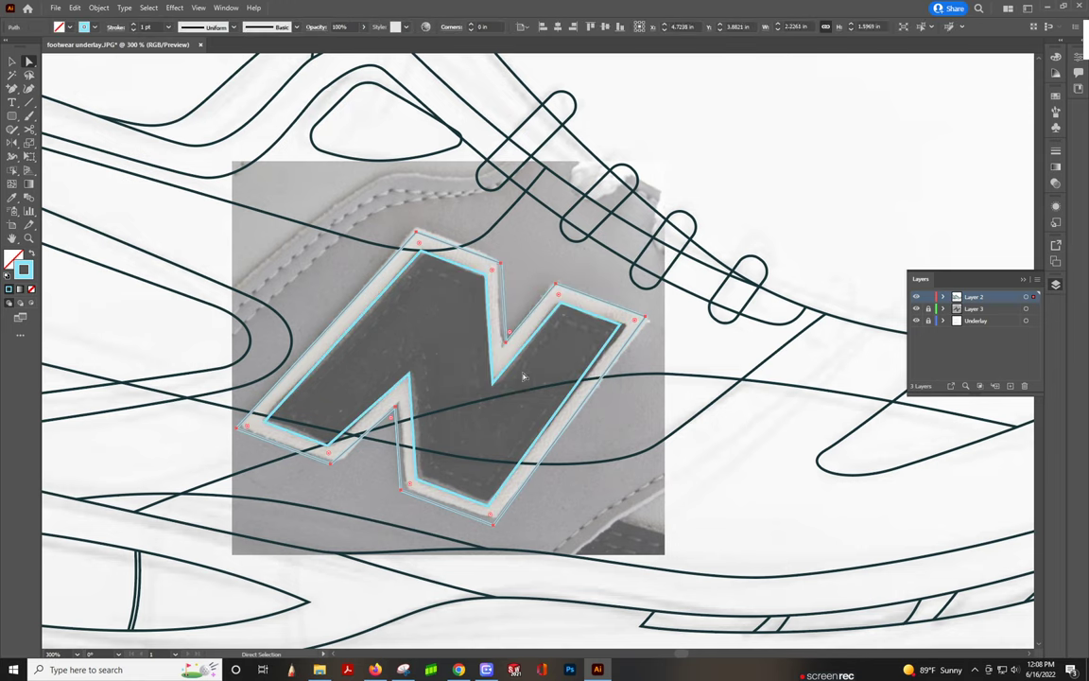
{"action": "left_click", "coordinate": [462, 288]}
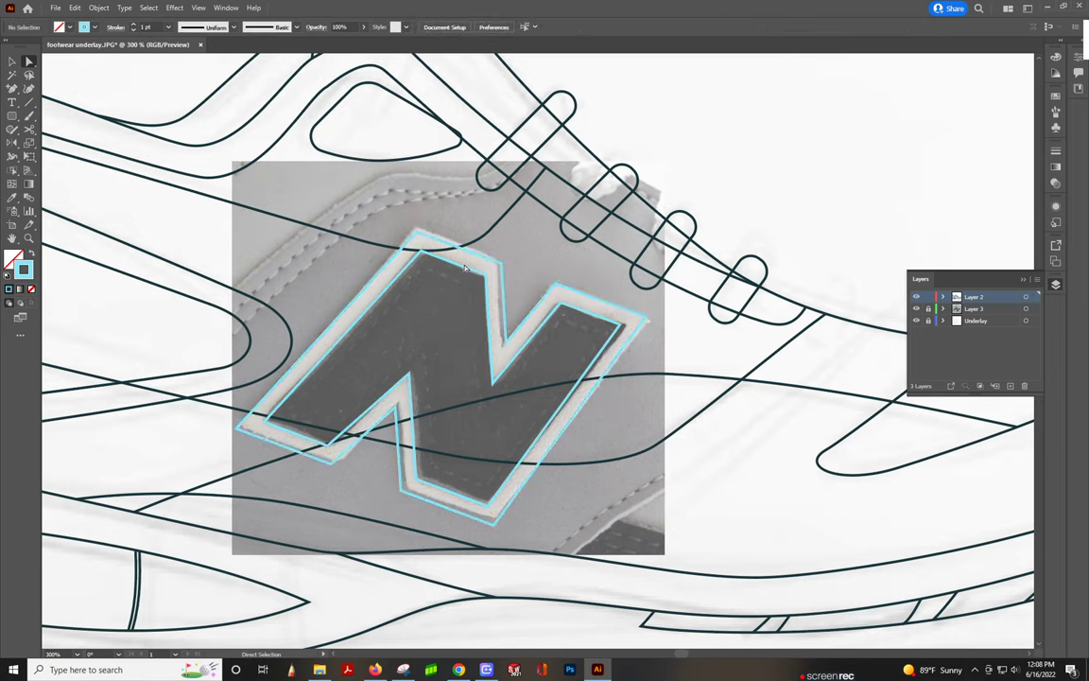
{"action": "left_click", "coordinate": [468, 269]}
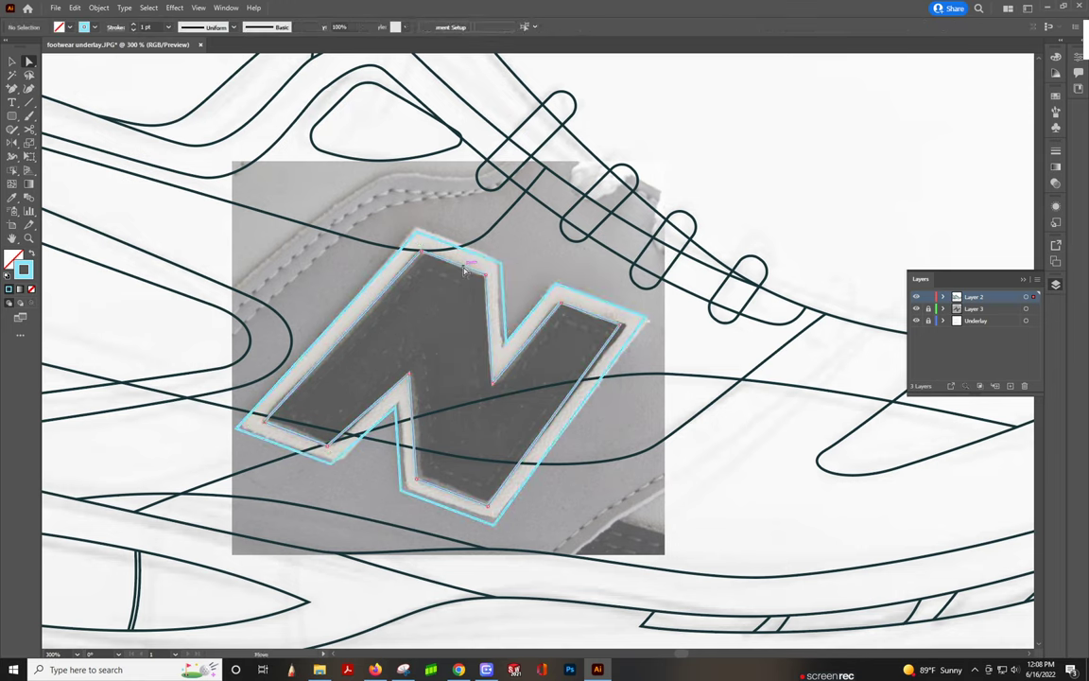
{"action": "left_click", "coordinate": [101, 7]}
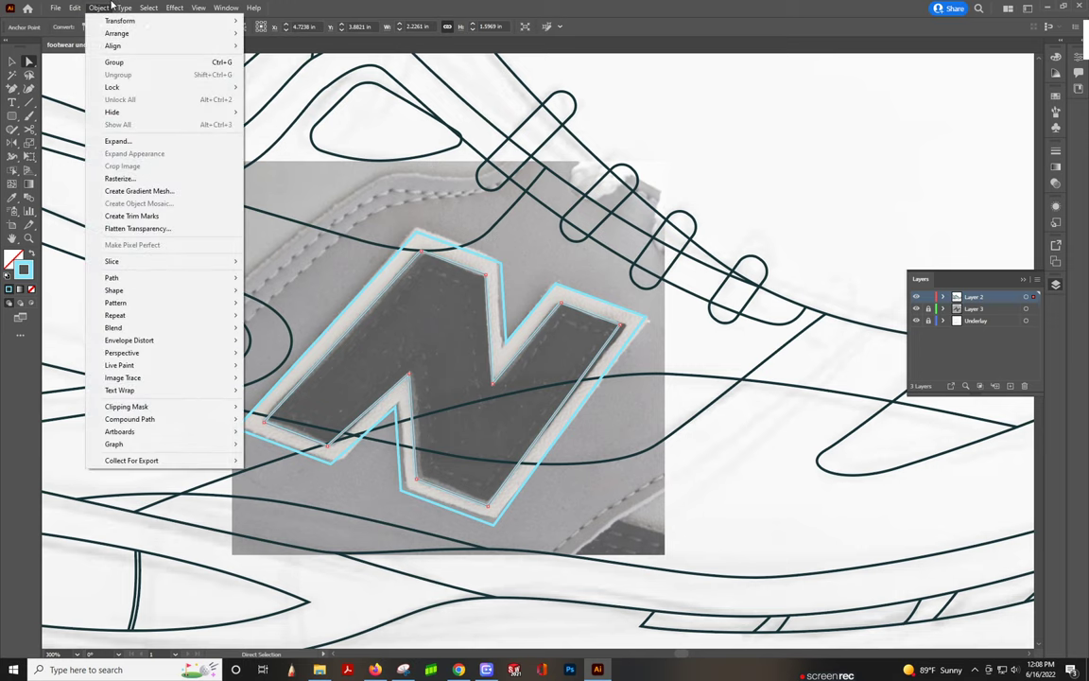
{"action": "mouse_move", "coordinate": [125, 8]}
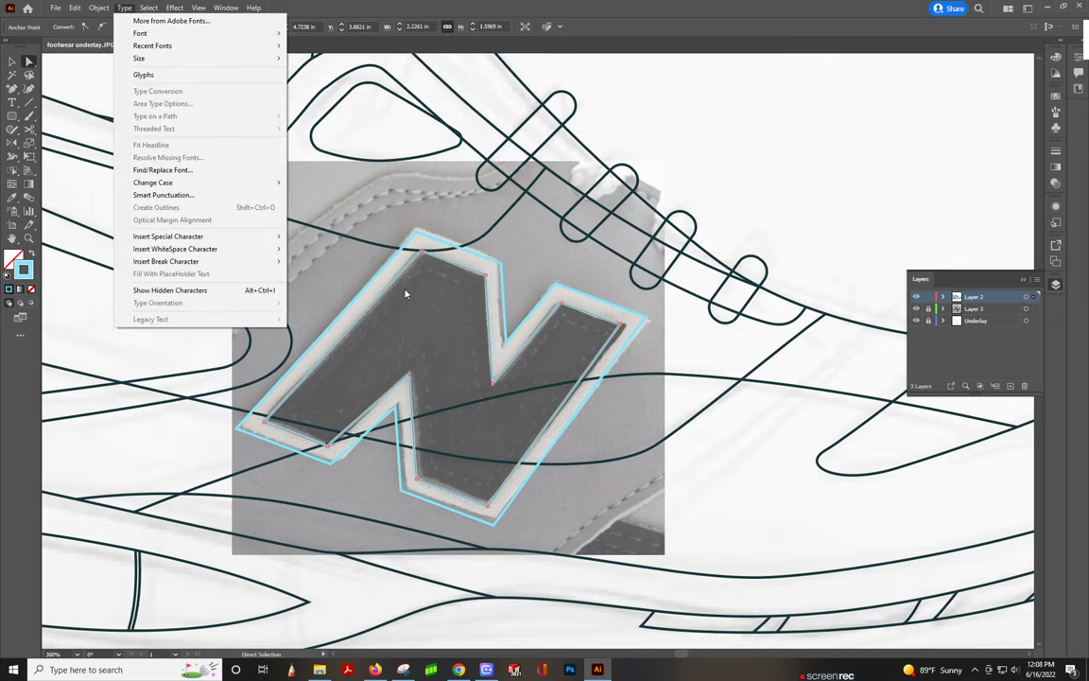
{"action": "left_click", "coordinate": [390, 318]}
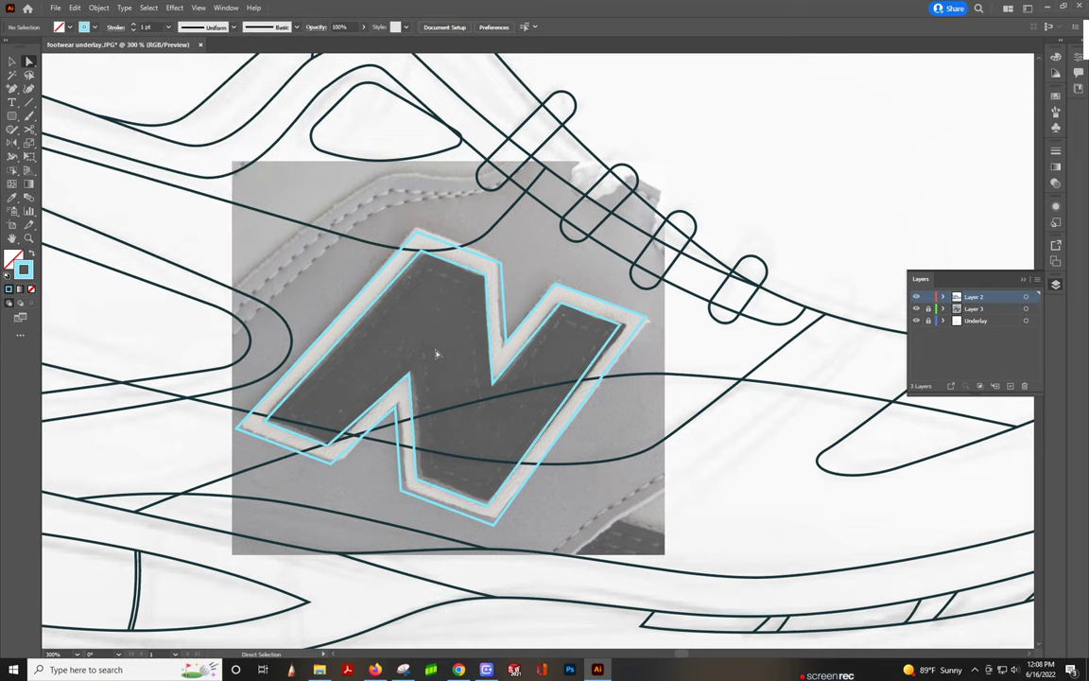
View the drawing at 100% and hide the logo photo on Layer 3 and the Underlay layer.
{"action": "key", "text": "ctrl+1"}
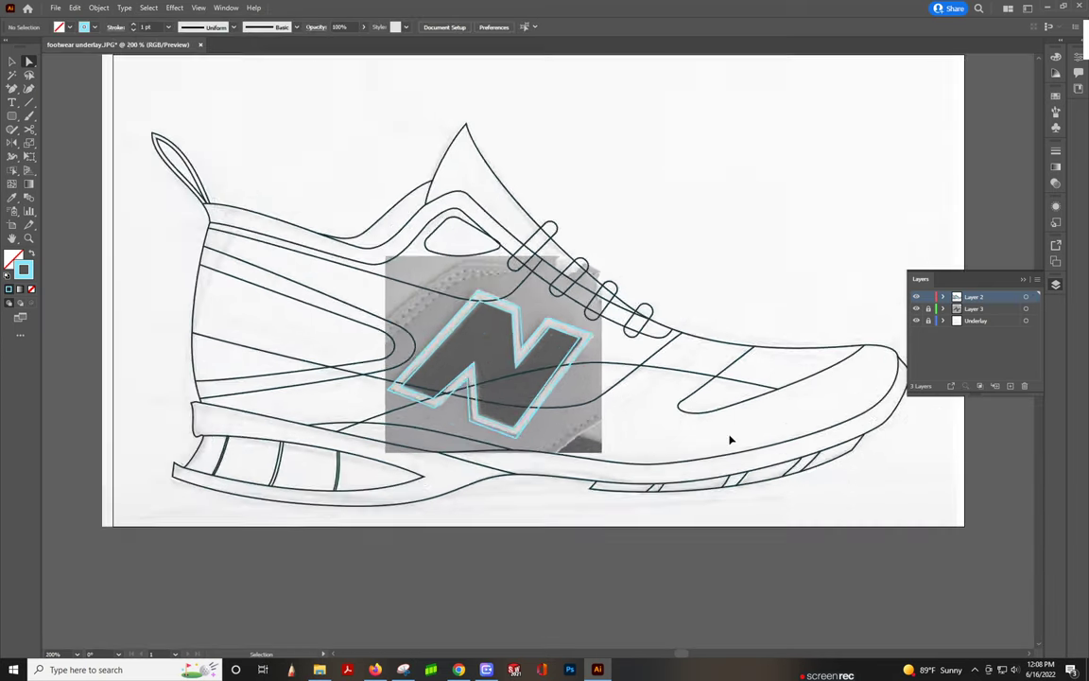
{"action": "left_click", "coordinate": [917, 309]}
{"action": "left_click", "coordinate": [916, 321]}
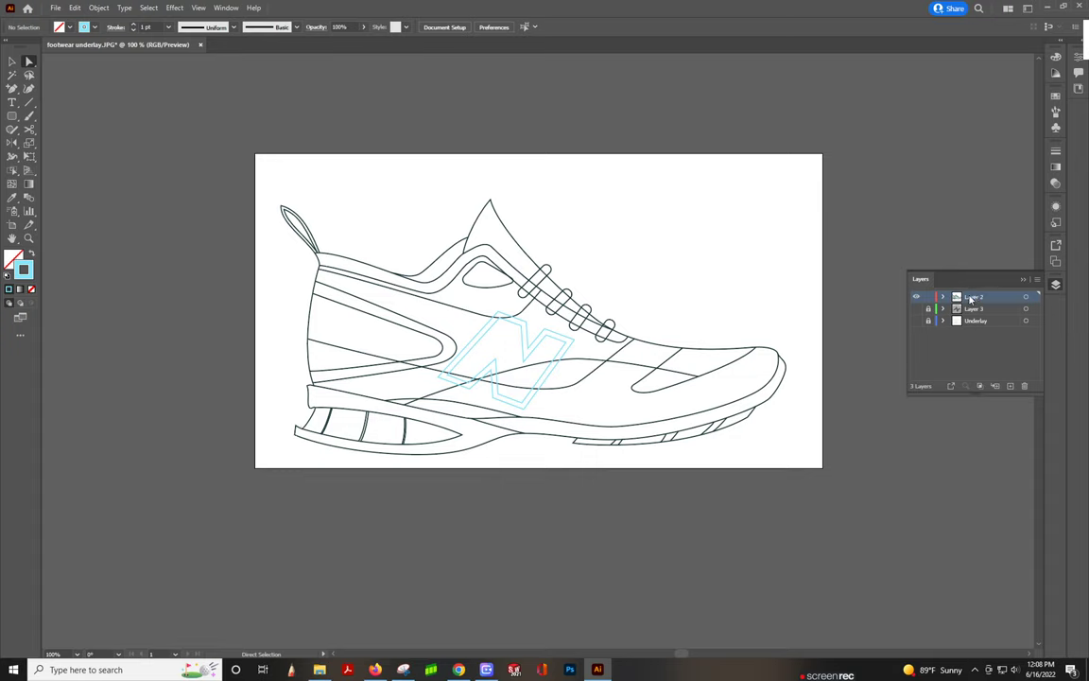
Try swapping the fill and stroke of the inner N path, restore them, and deselect.
{"action": "left_click", "coordinate": [553, 341]}
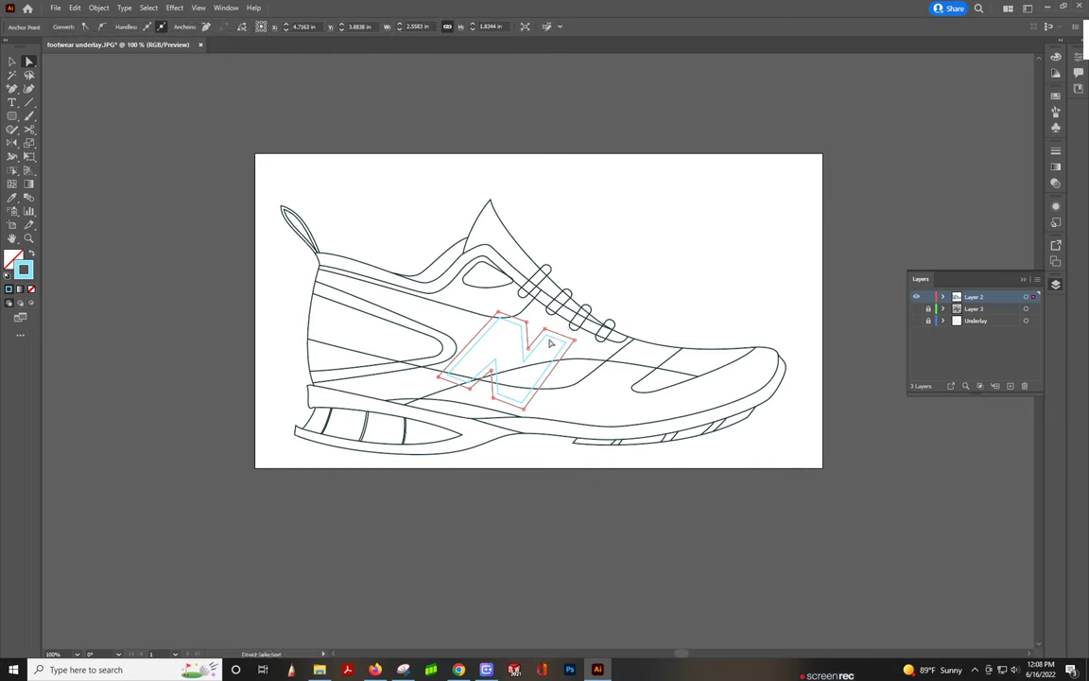
{"action": "left_click", "coordinate": [616, 354]}
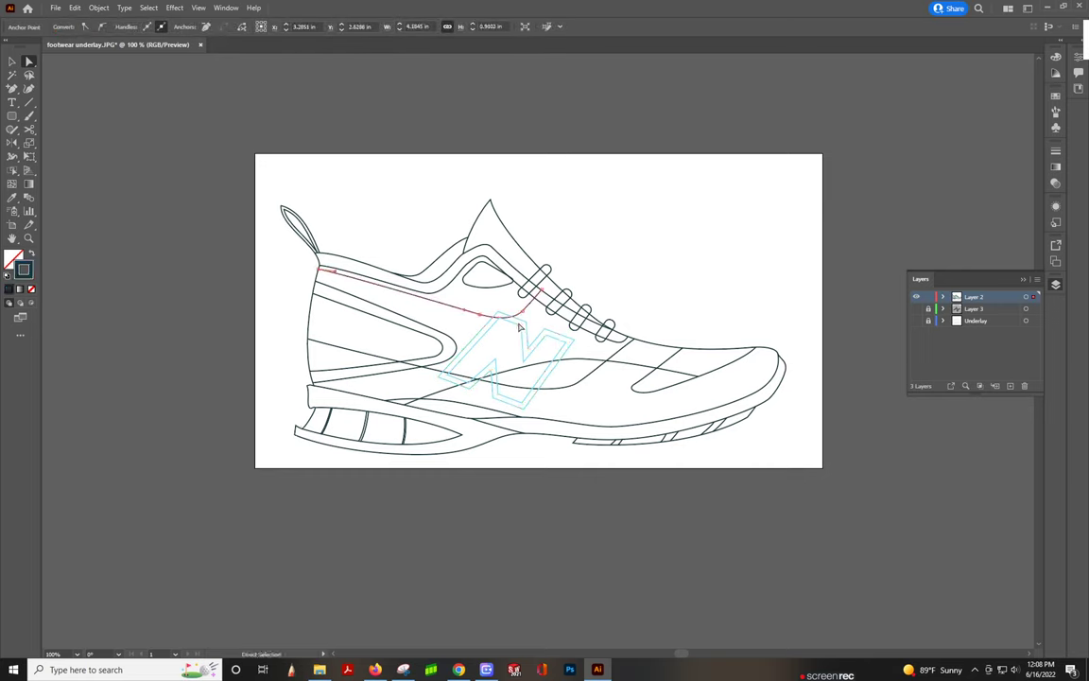
{"action": "left_click", "coordinate": [460, 308]}
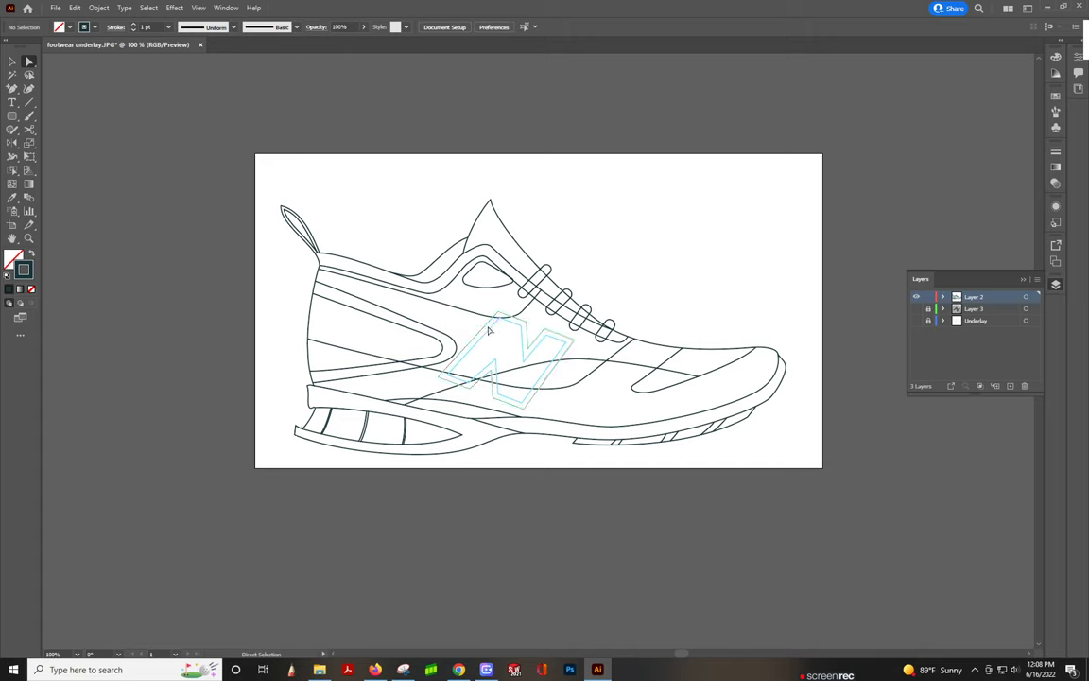
{"action": "left_click", "coordinate": [490, 329]}
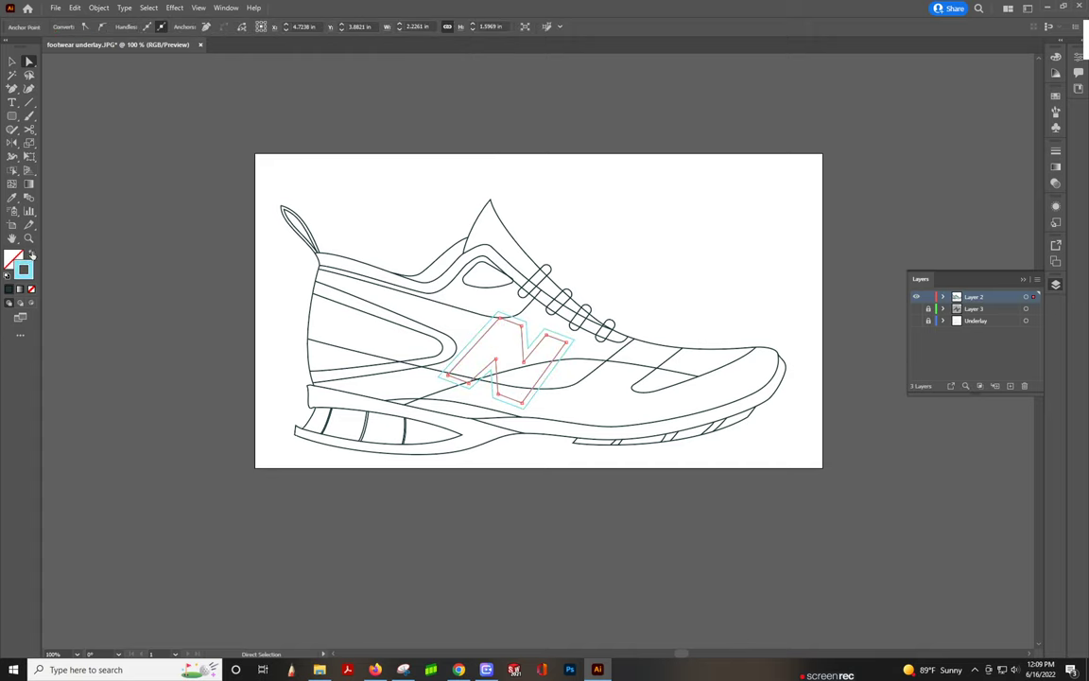
{"action": "left_click", "coordinate": [30, 254]}
{"action": "left_click", "coordinate": [30, 254]}
{"action": "left_click", "coordinate": [124, 230]}
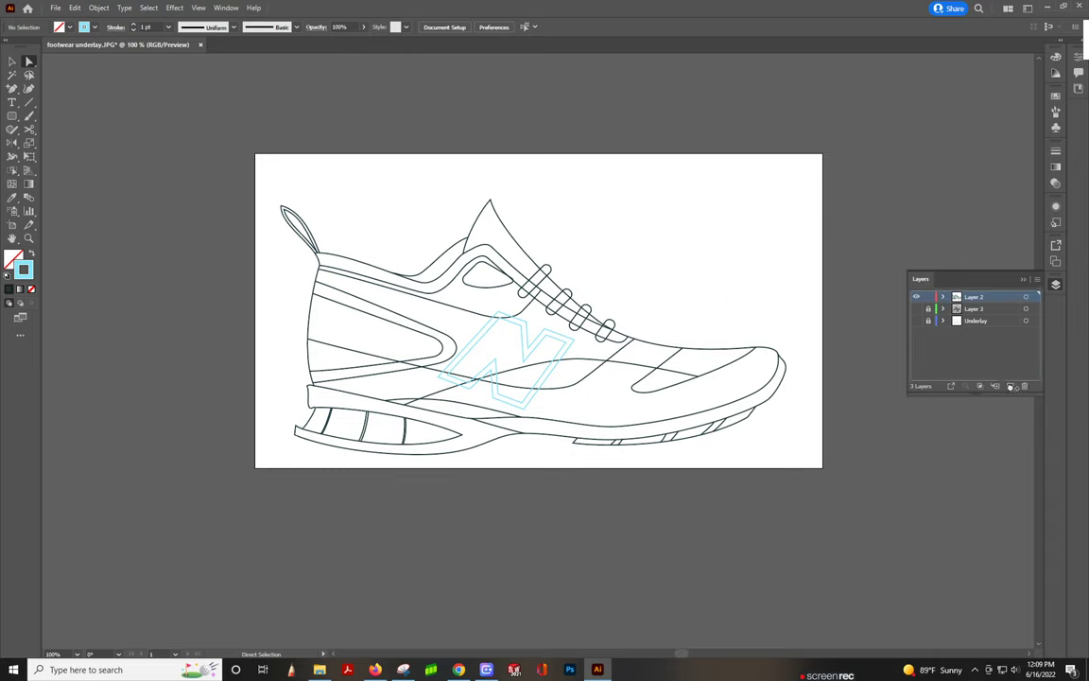
Duplicate Layer 2, then lock and hide the original and rename it Line Art.
{"action": "left_click_drag", "start_coordinate": [1009, 387], "coordinate": [1012, 388]}
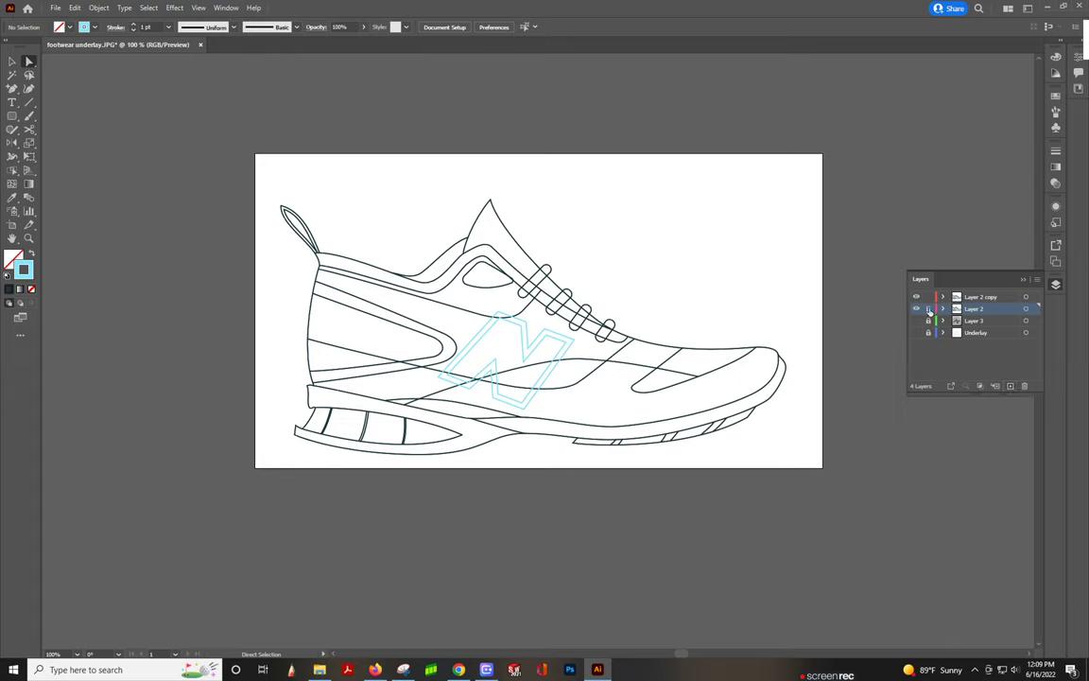
{"action": "double_click", "coordinate": [974, 308]}
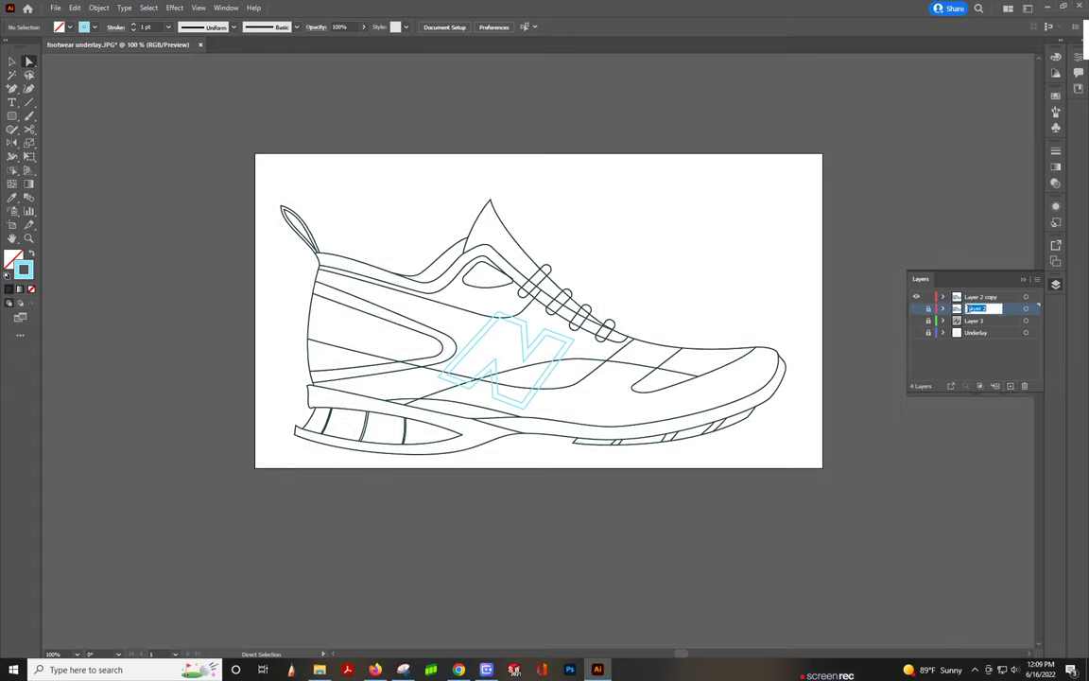
{"action": "double_click", "coordinate": [971, 308]}
{"action": "type", "text": "li"}
Rename the Layer 2 copy as Live Paint.
{"action": "double_click", "coordinate": [986, 296]}
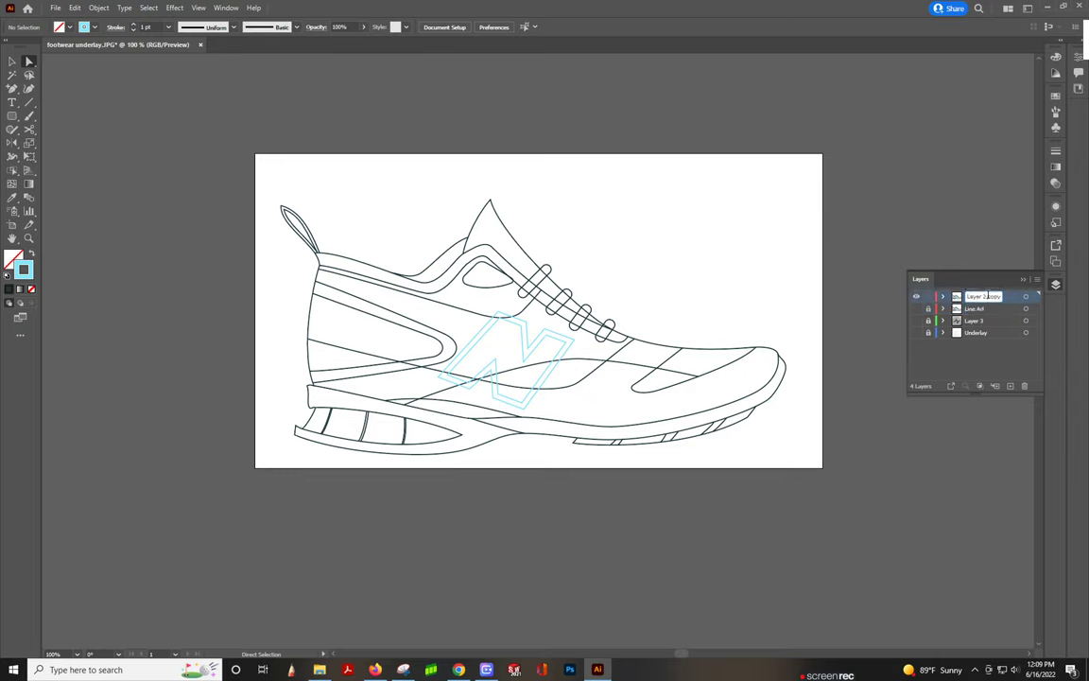
{"action": "left_click", "coordinate": [987, 295]}
{"action": "type", "text": "Live Paint"}
{"action": "key", "text": "Return"}
Select all artwork on the Live Paint layer, convert it to a Live Paint group with the Live Paint Bucket, and expand the layer.
{"action": "left_click", "coordinate": [1027, 298]}
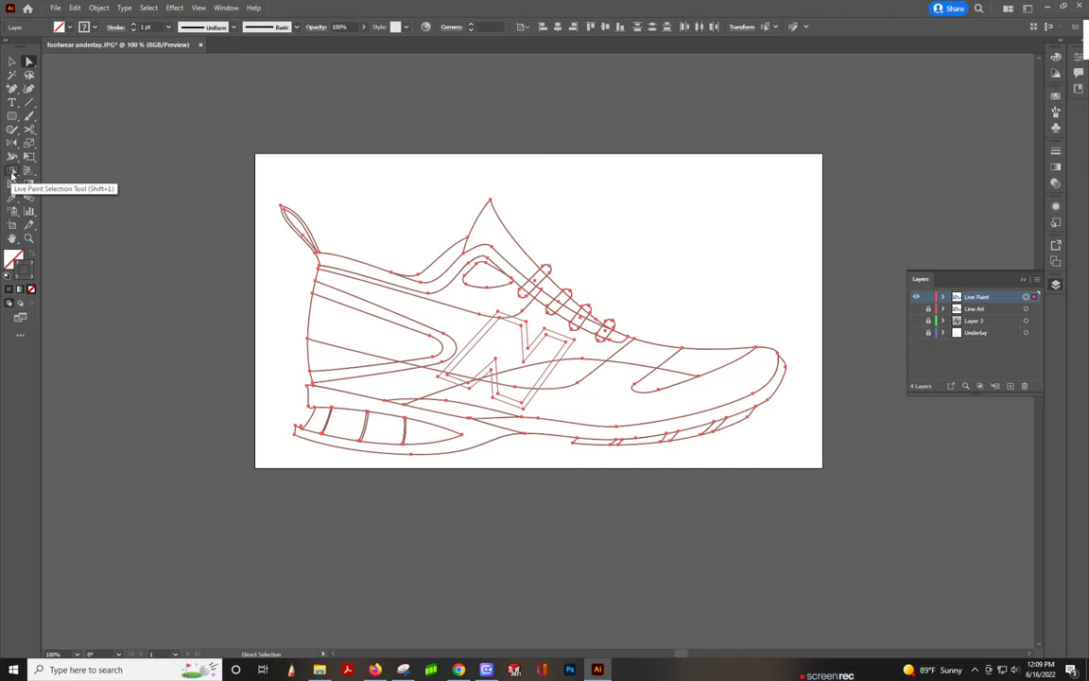
{"action": "left_click", "coordinate": [13, 173]}
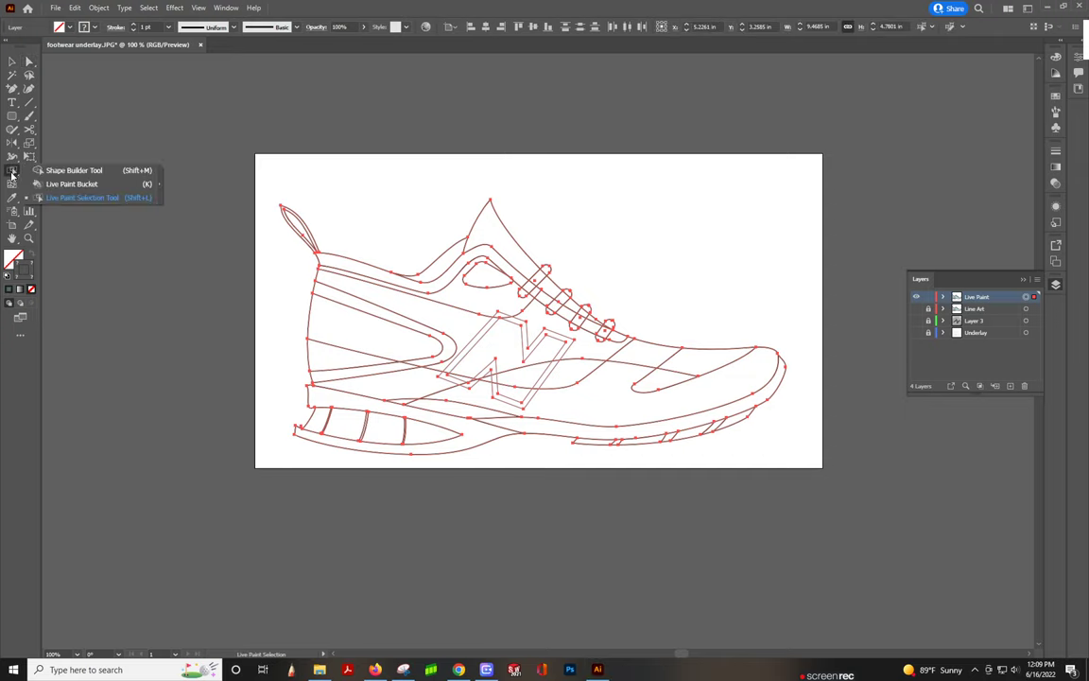
{"action": "left_click", "coordinate": [37, 184]}
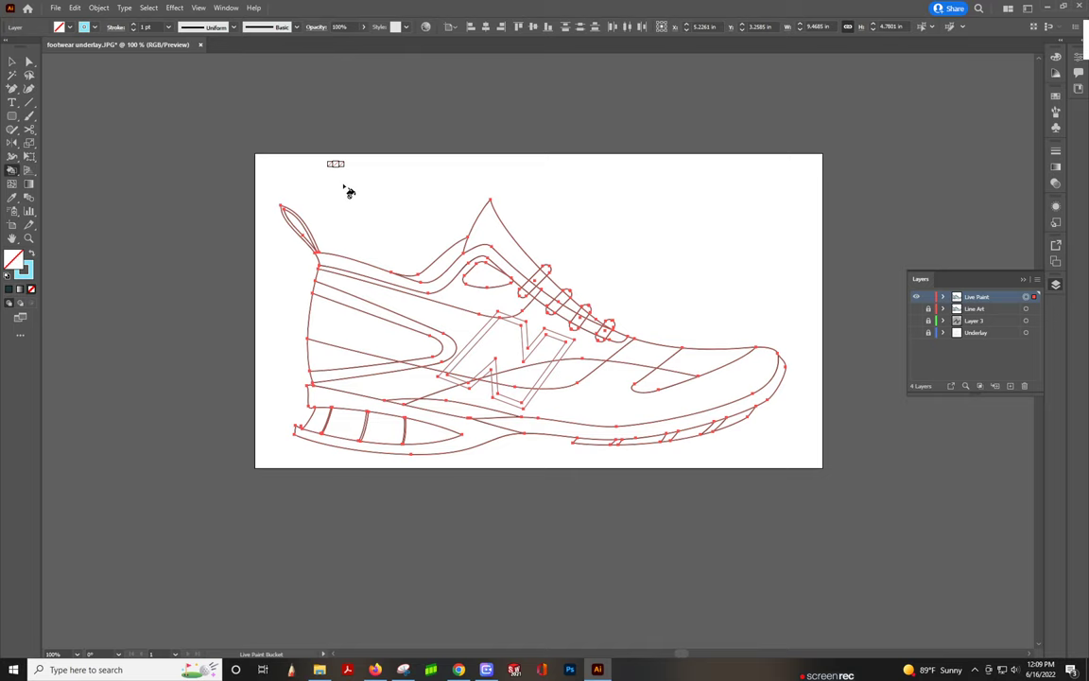
{"action": "left_click", "coordinate": [348, 257]}
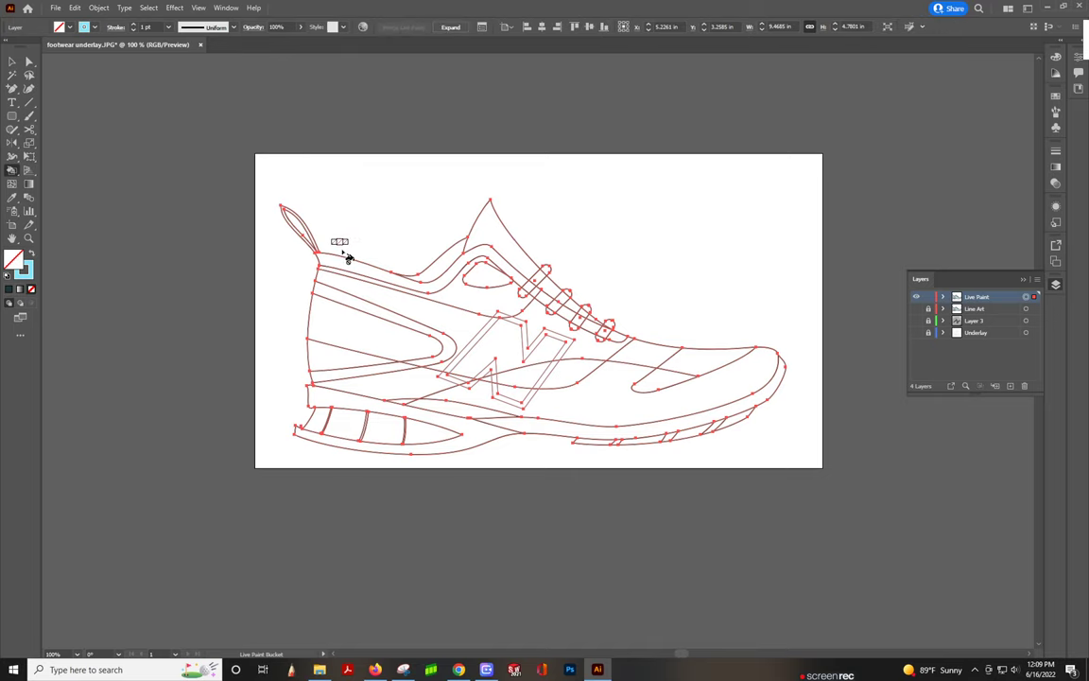
{"action": "left_click", "coordinate": [944, 298]}
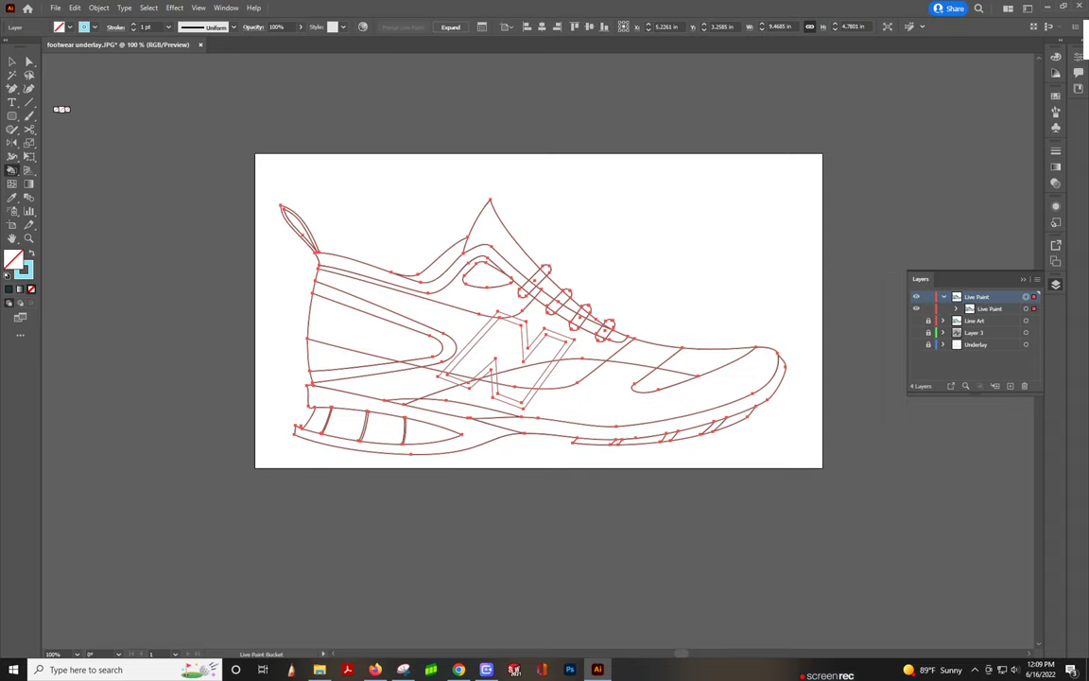
Delete the line segments crossing inside the two upper laces with the Live Paint Selection tool.
{"action": "left_click", "coordinate": [14, 171]}
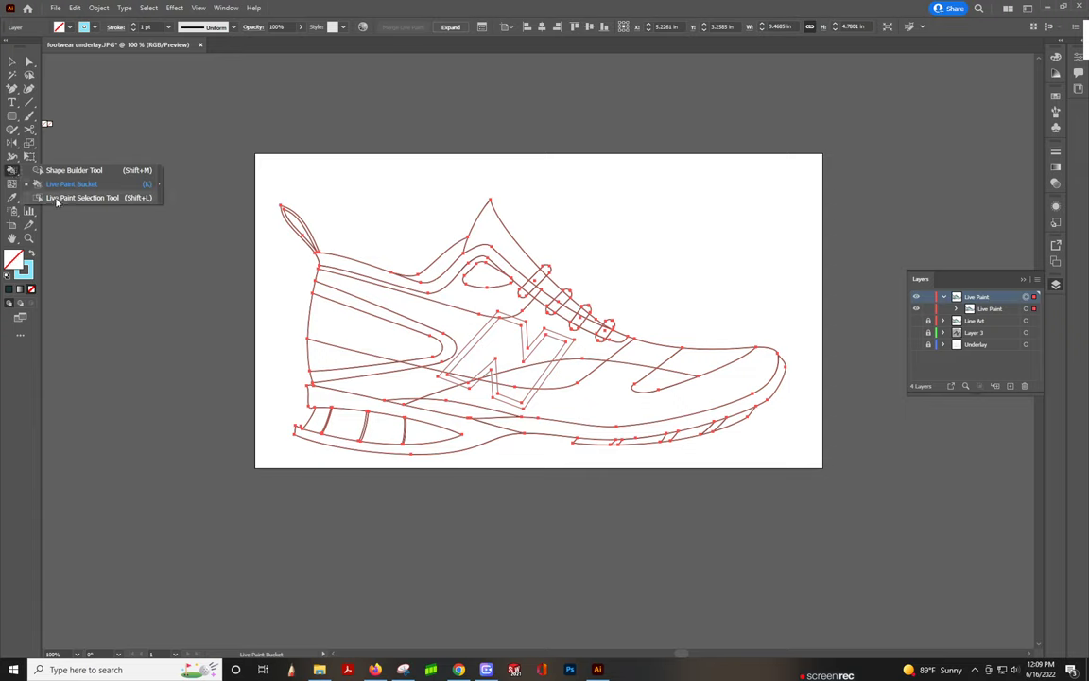
{"action": "left_click", "coordinate": [49, 199]}
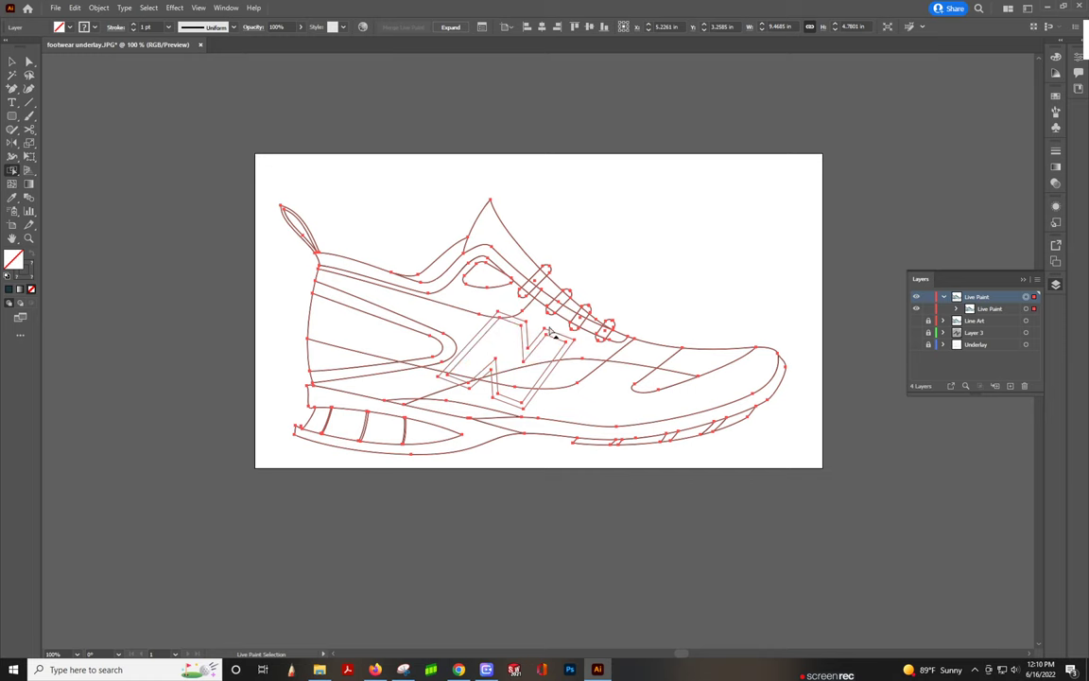
{"action": "left_click", "coordinate": [619, 408]}
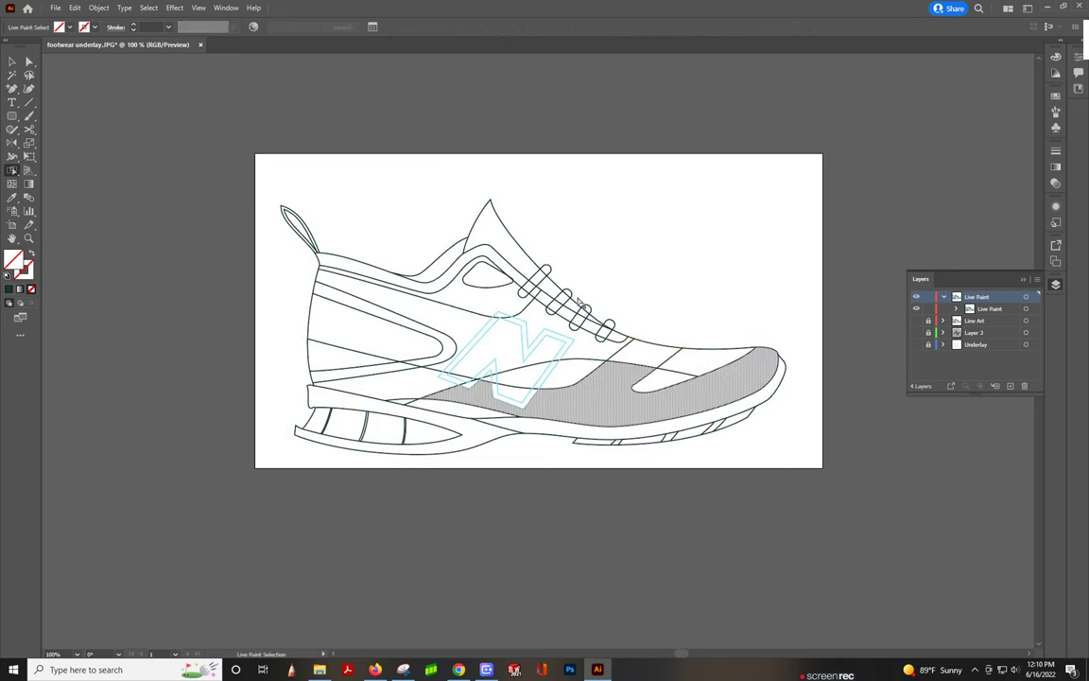
{"action": "left_click", "coordinate": [535, 288]}
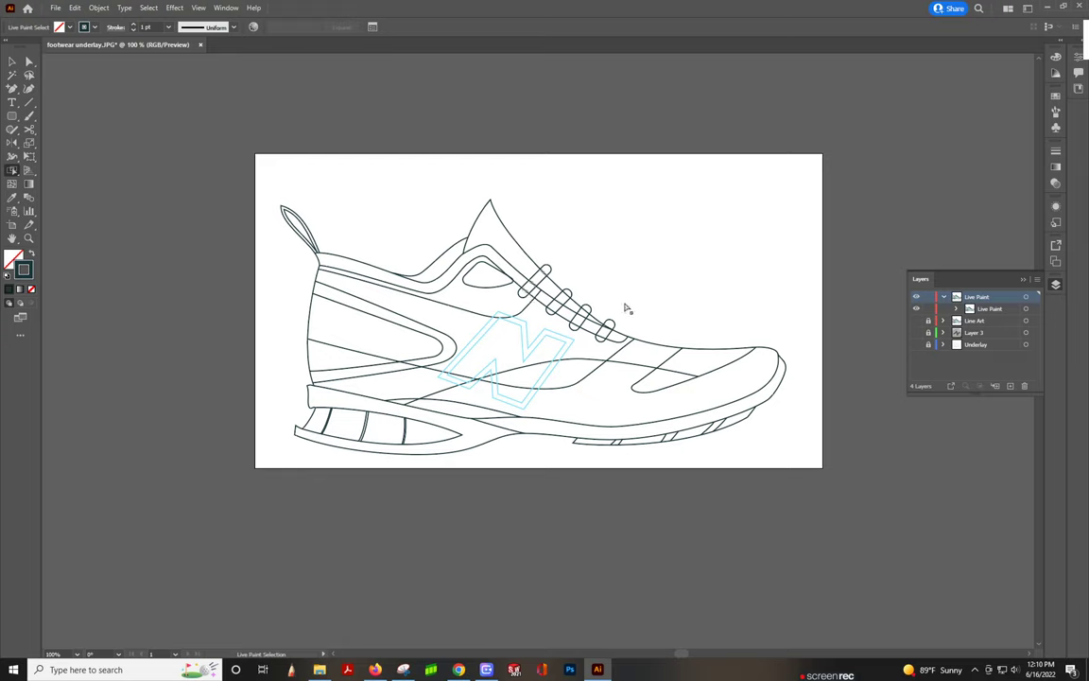
{"action": "key", "text": "Delete"}
{"action": "left_click", "coordinate": [568, 298]}
{"action": "left_click", "coordinate": [730, 244]}
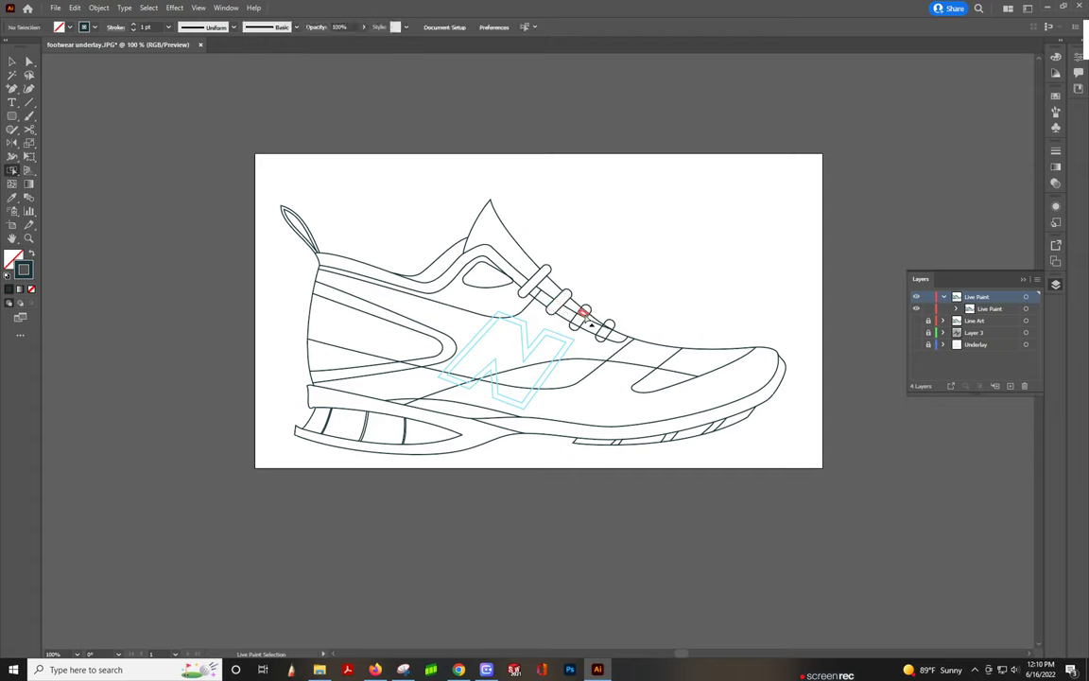
Delete the line segments crossing inside the two lower laces nearest the toe.
{"action": "left_click", "coordinate": [585, 313]}
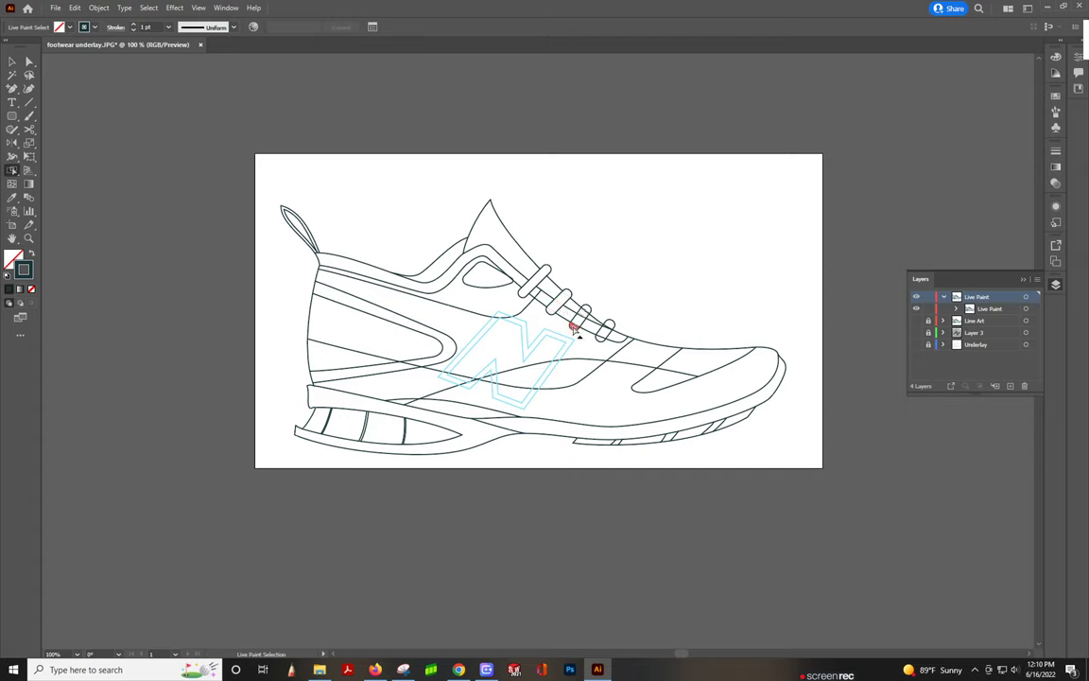
{"action": "left_click", "coordinate": [711, 218]}
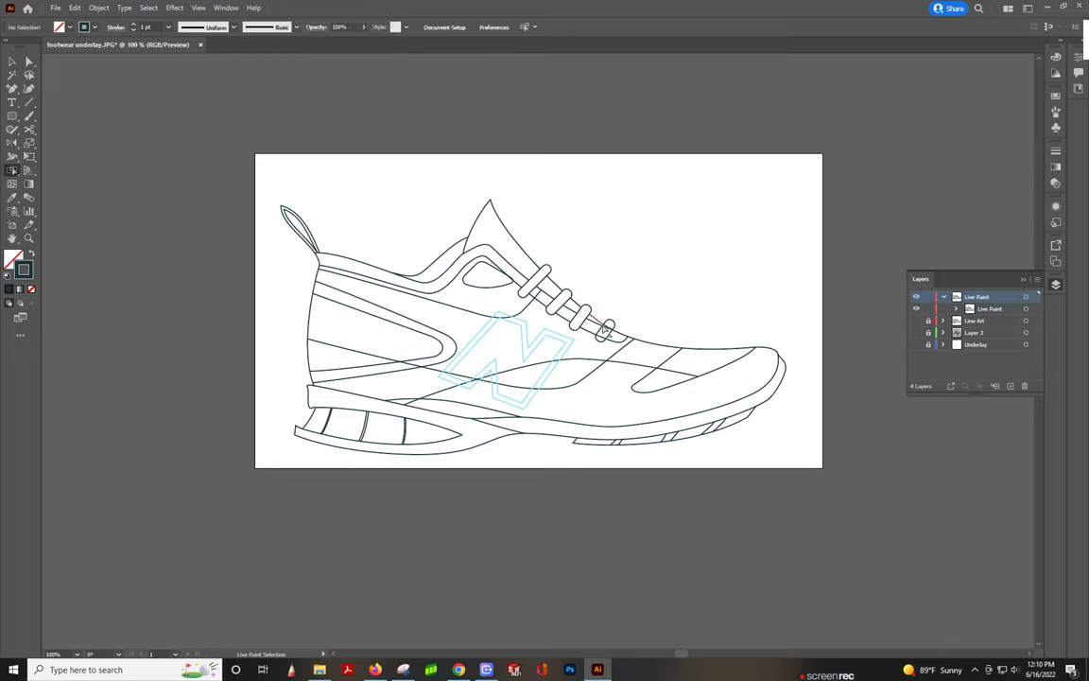
{"action": "left_click", "coordinate": [611, 336]}
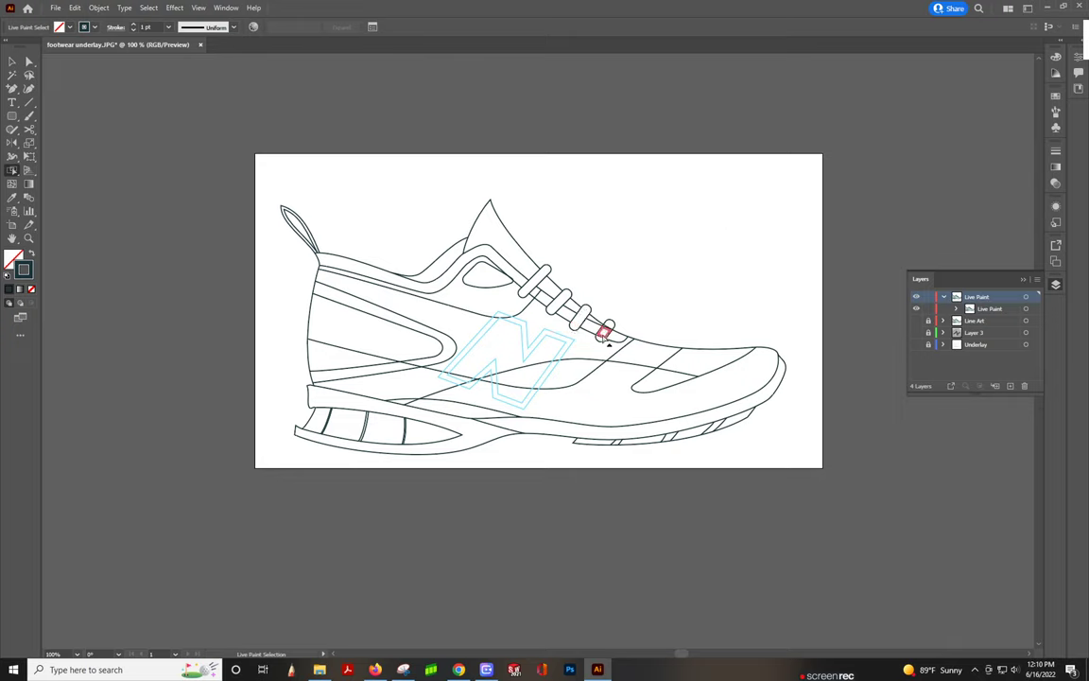
{"action": "left_click", "coordinate": [690, 256]}
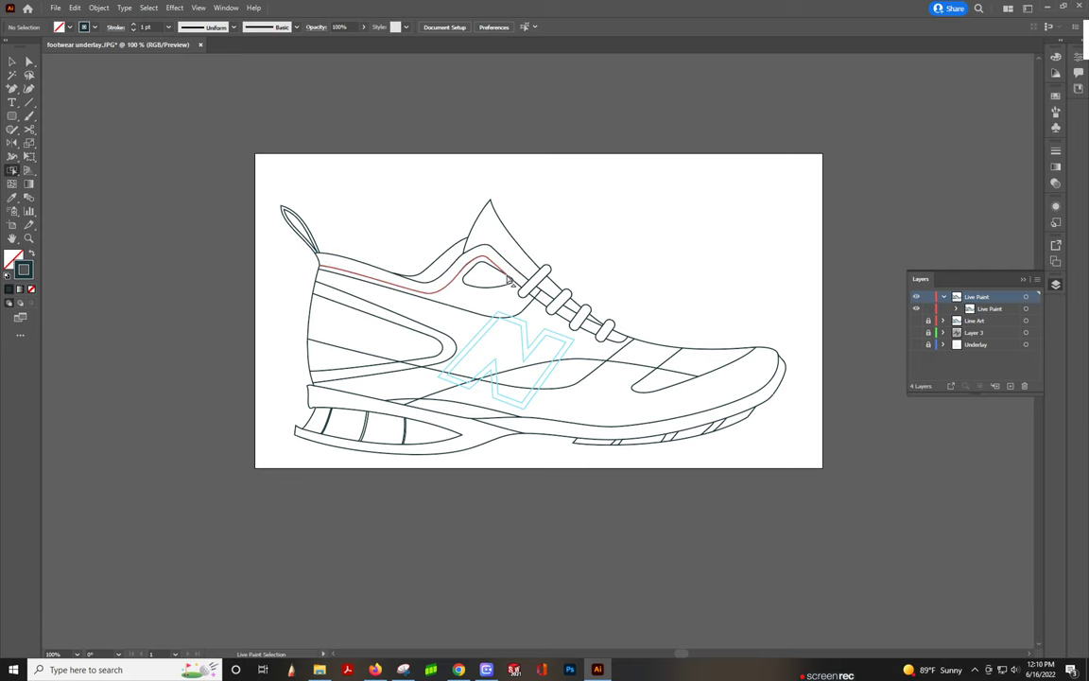
Set the stroke to none on the midsole's lower edge segments along the tops of the four forefoot outsole lugs.
{"action": "scroll", "coordinate": [574, 289], "scroll_direction": "left", "scroll_amount": 4}
{"action": "scroll", "coordinate": [593, 288], "scroll_direction": "right", "scroll_amount": 3}
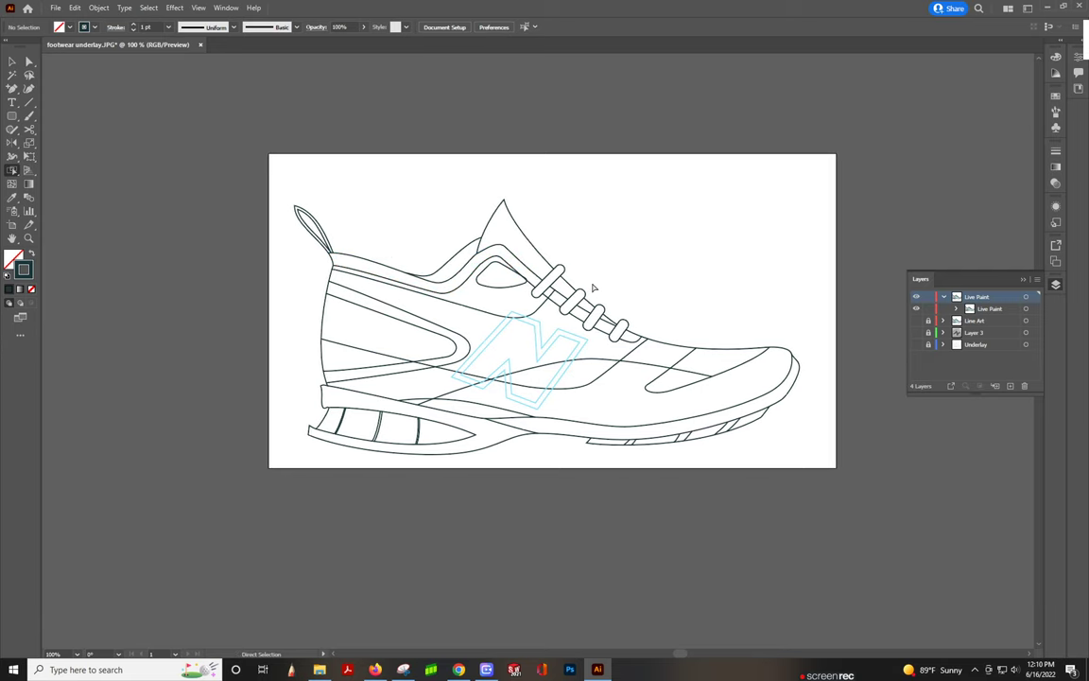
{"action": "key", "text": "ctrl+equal"}
{"action": "key", "text": "ctrl+equal"}
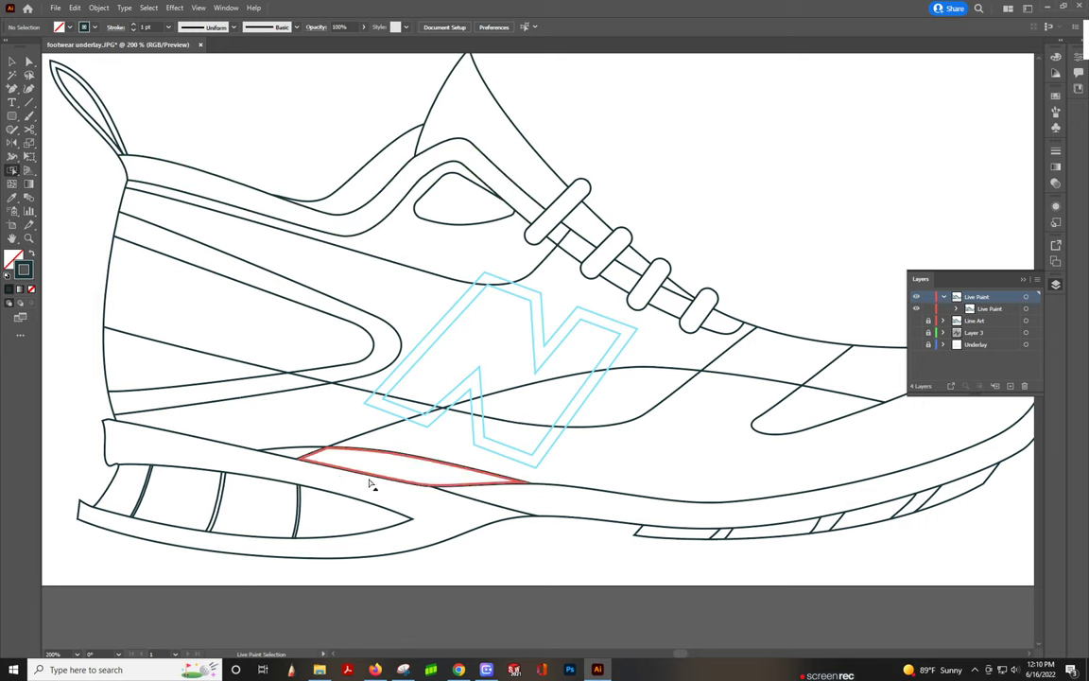
{"action": "mouse_move", "coordinate": [566, 518]}
{"action": "left_mouse_down"}
{"action": "mouse_move", "coordinate": [359, 337]}
{"action": "mouse_move", "coordinate": [312, 421]}
{"action": "left_mouse_up"}
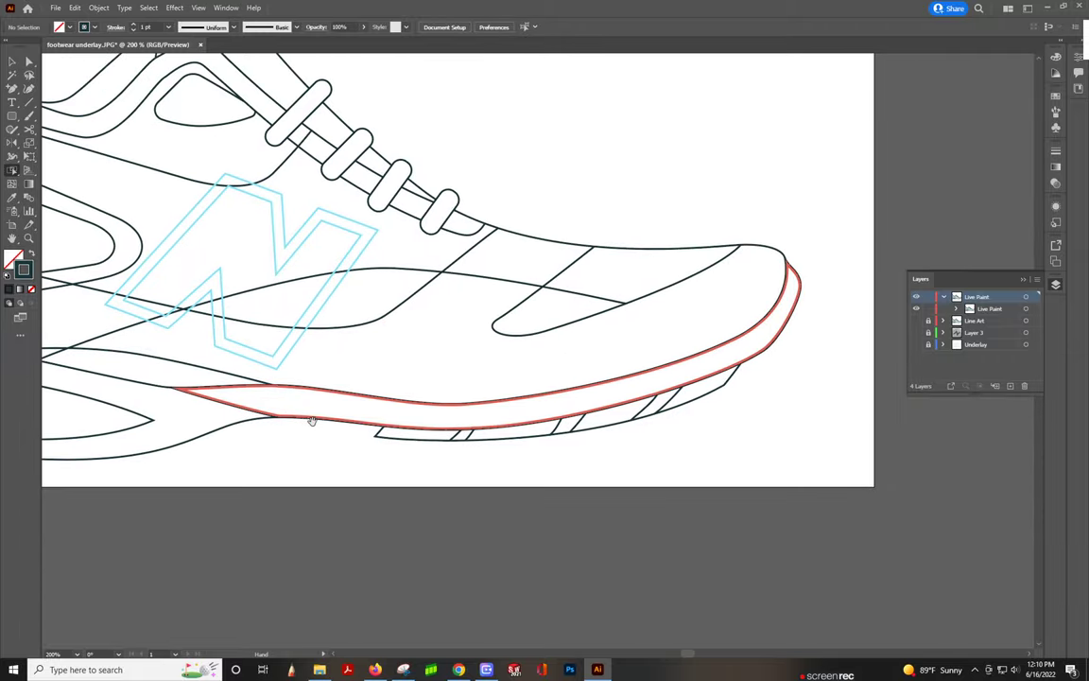
{"action": "left_click", "coordinate": [422, 435]}
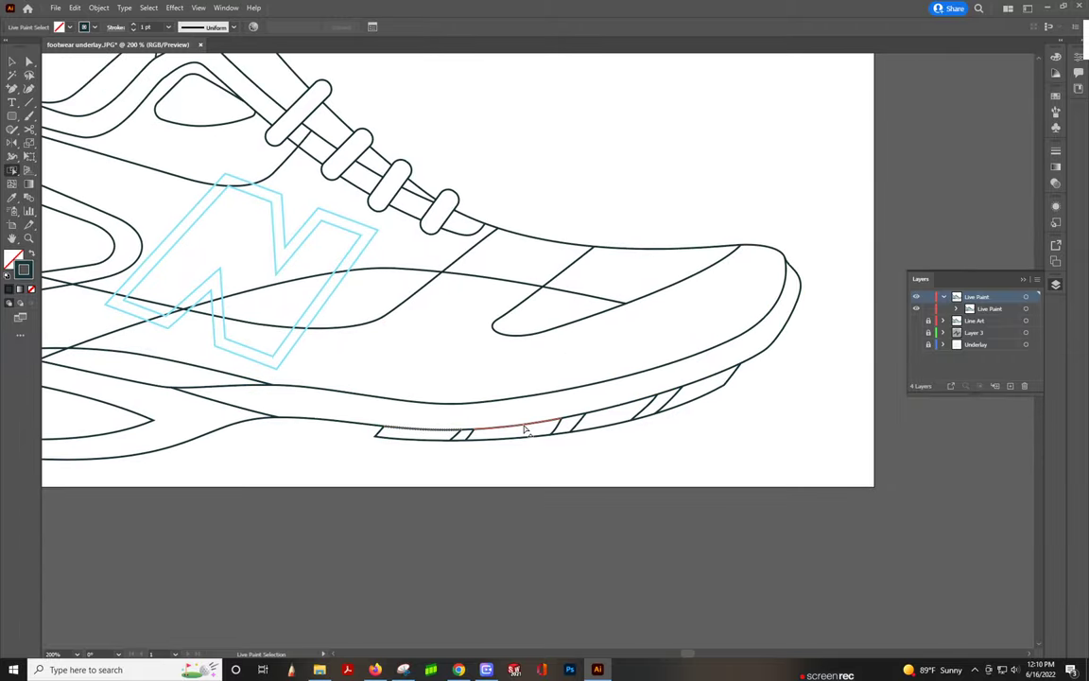
{"action": "left_click", "coordinate": [525, 429], "text": "shift"}
{"action": "left_click", "coordinate": [608, 414], "text": "shift"}
{"action": "left_click", "coordinate": [704, 387], "text": "shift"}
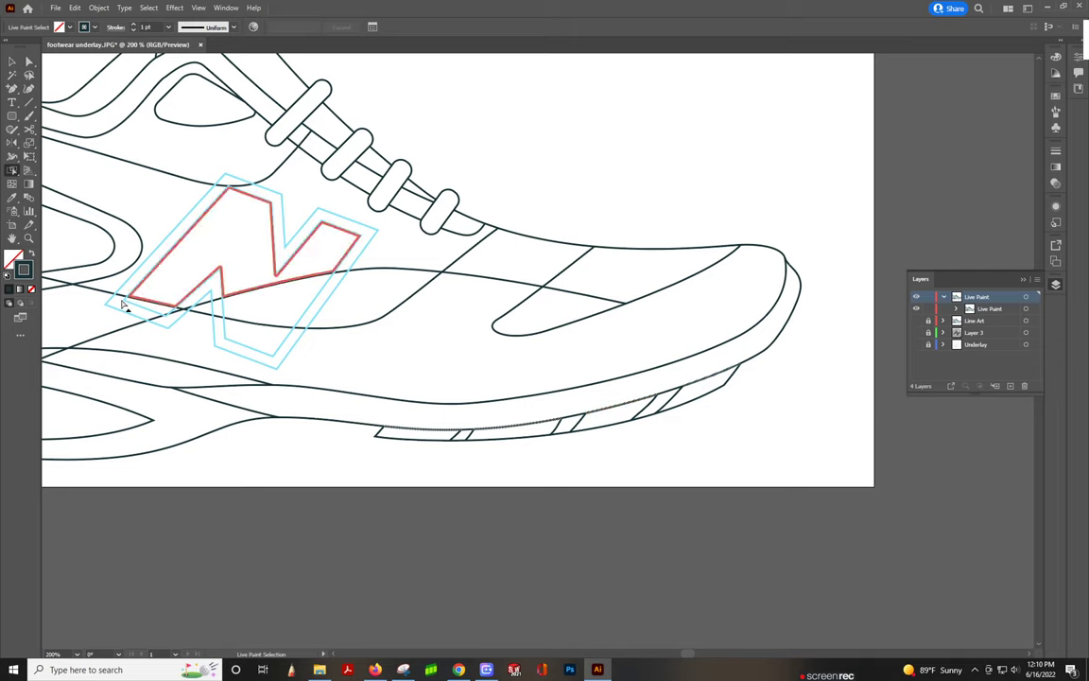
{"action": "left_click", "coordinate": [32, 289]}
{"action": "left_click", "coordinate": [292, 452]}
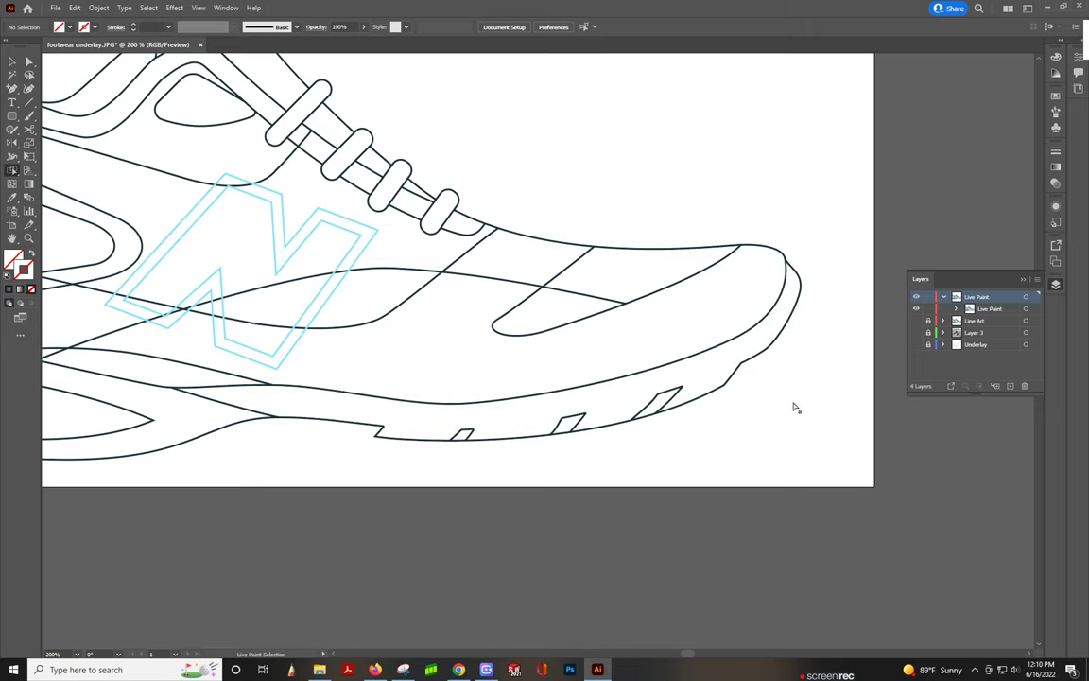
Delete the bottom line segments that close the three gaps between the outsole lugs.
{"action": "left_click", "coordinate": [643, 422]}
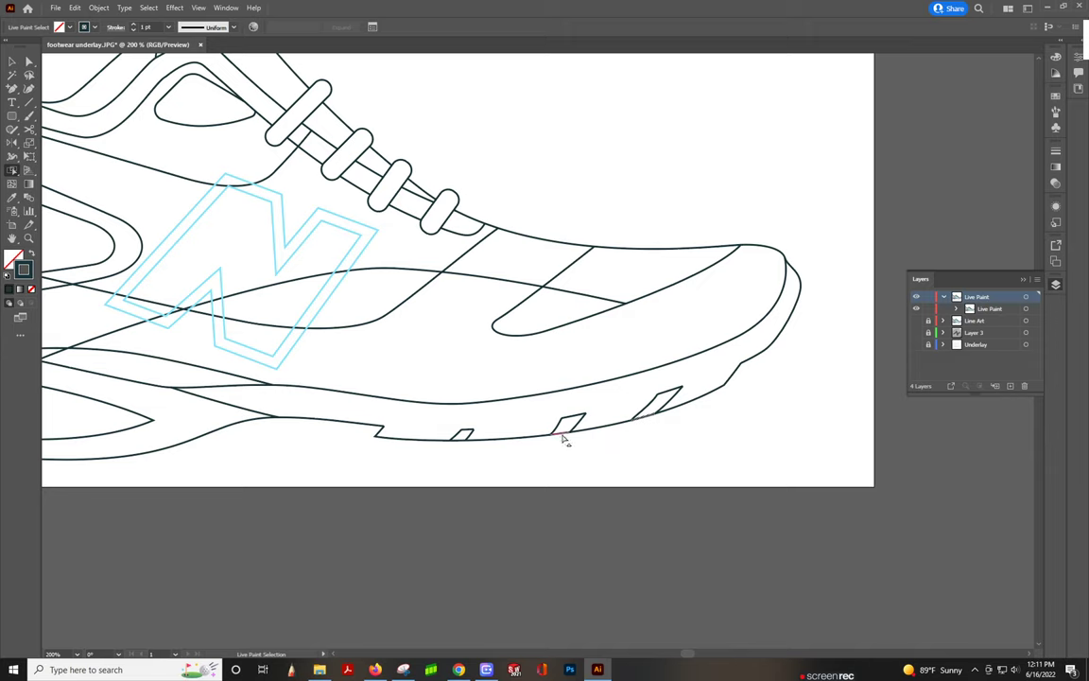
{"action": "left_click", "coordinate": [461, 440], "text": "shift"}
{"action": "key", "text": "Delete"}
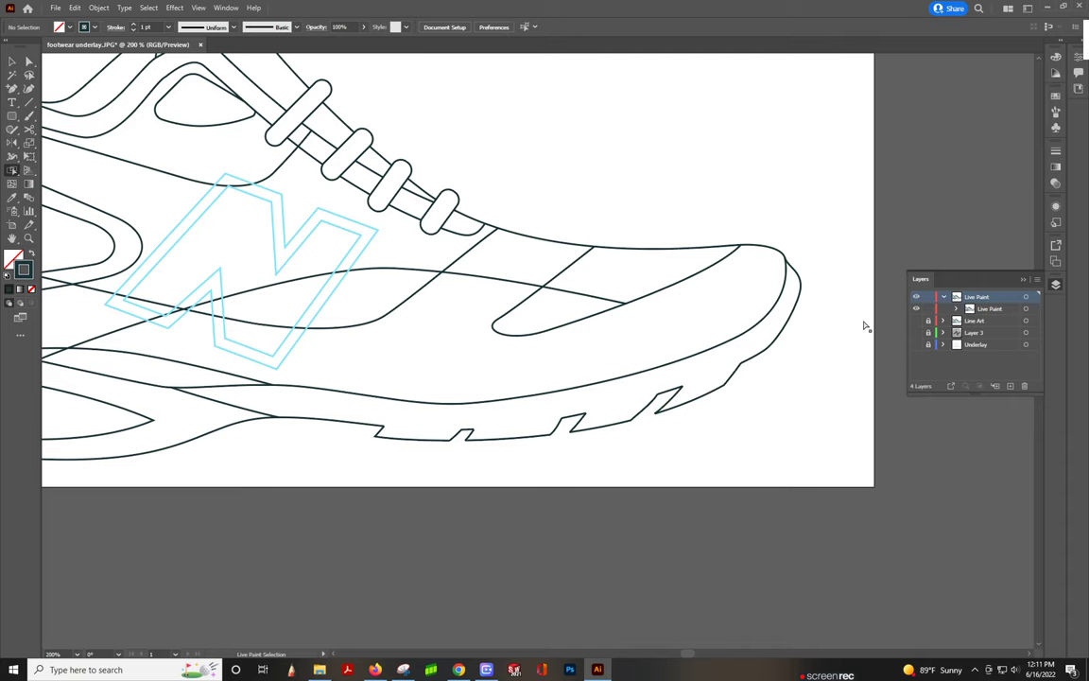
Reshape the sole curve at the front lug by adjusting its direction handle, and remove the overshooting line end at the gap.
{"action": "key", "text": "a"}
{"action": "left_click", "coordinate": [583, 418]}
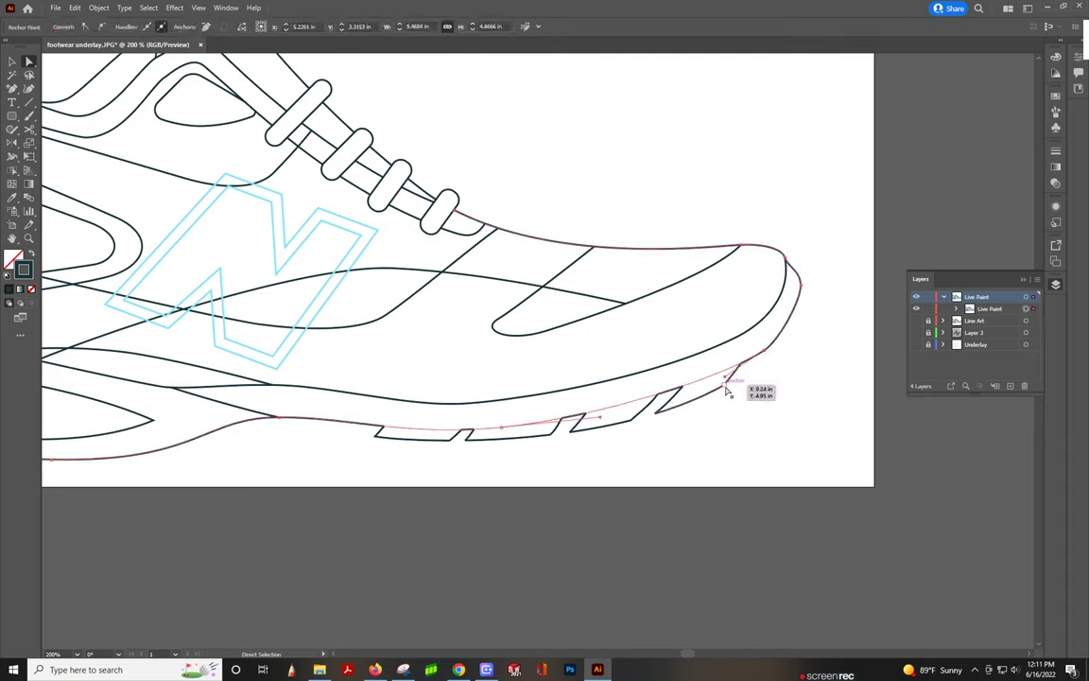
{"action": "left_click_drag", "start_coordinate": [726, 380], "coordinate": [693, 402]}
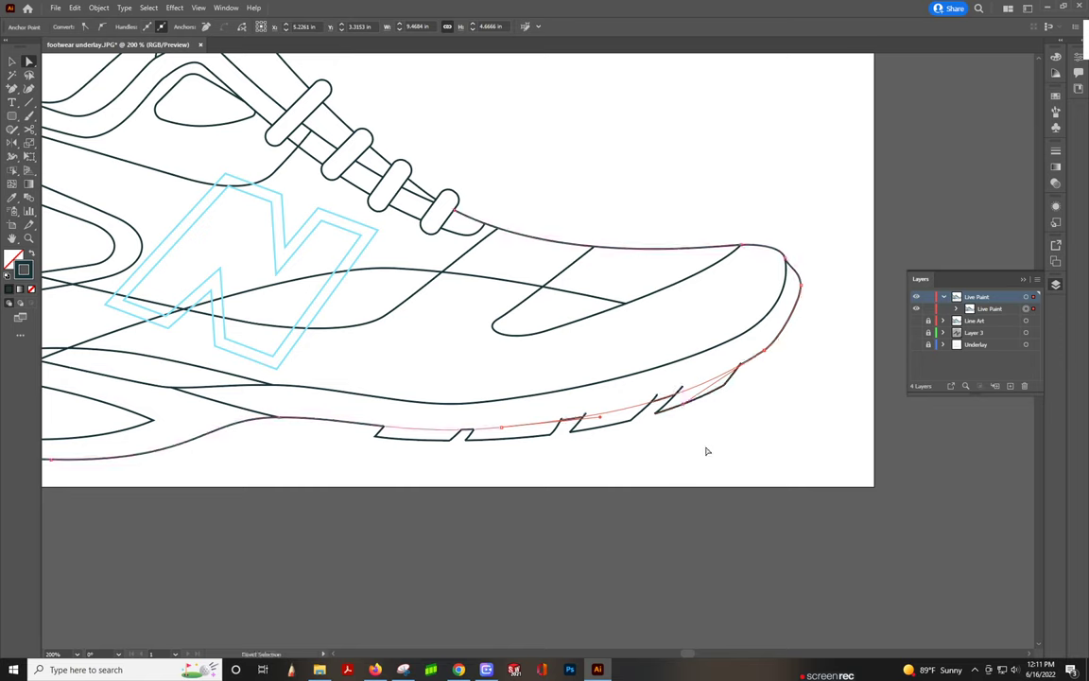
{"action": "left_click", "coordinate": [747, 411]}
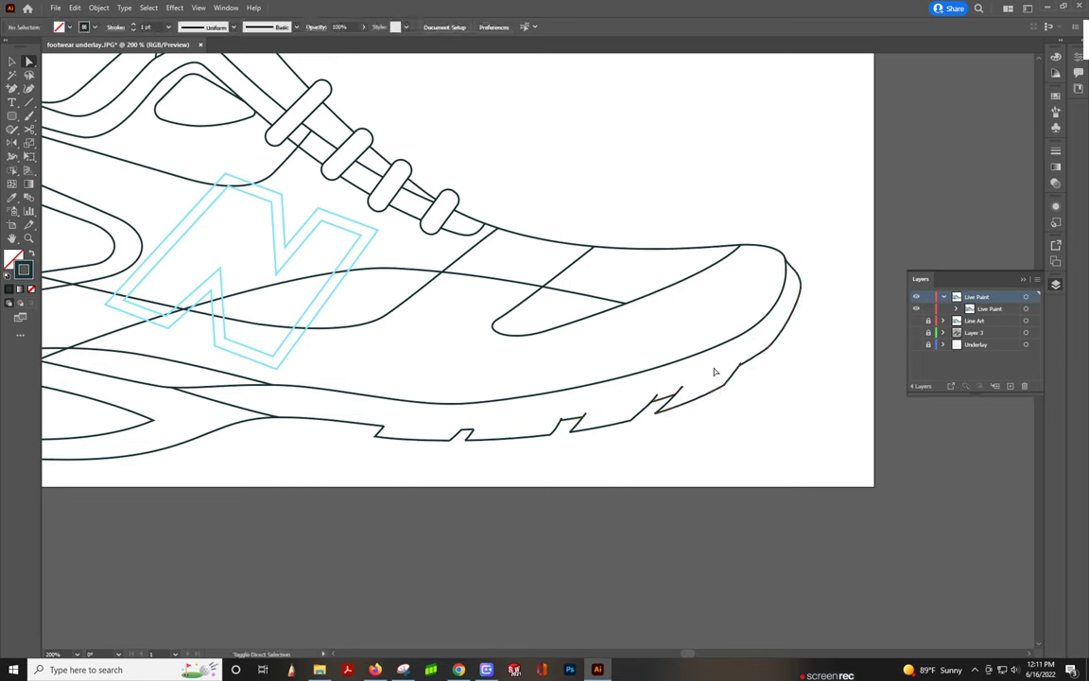
{"action": "key", "text": "shift+l"}
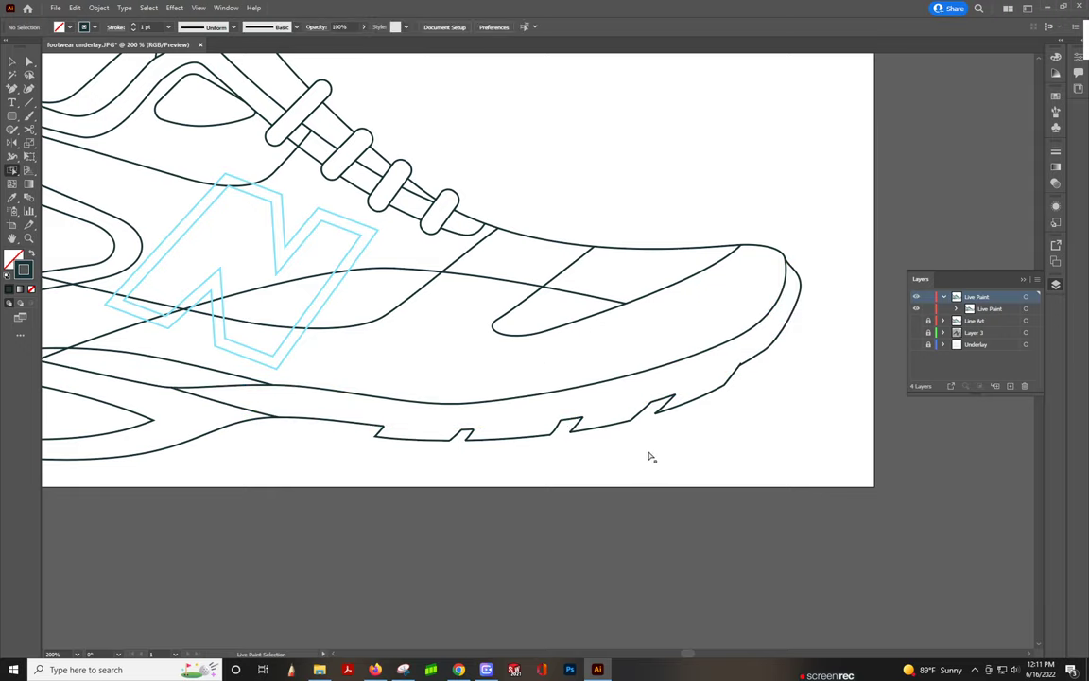
Set the stroke to none on the three pairs of vertical divider lines inside the heel window.
{"action": "left_click_drag", "start_coordinate": [469, 346], "coordinate": [625, 406]}
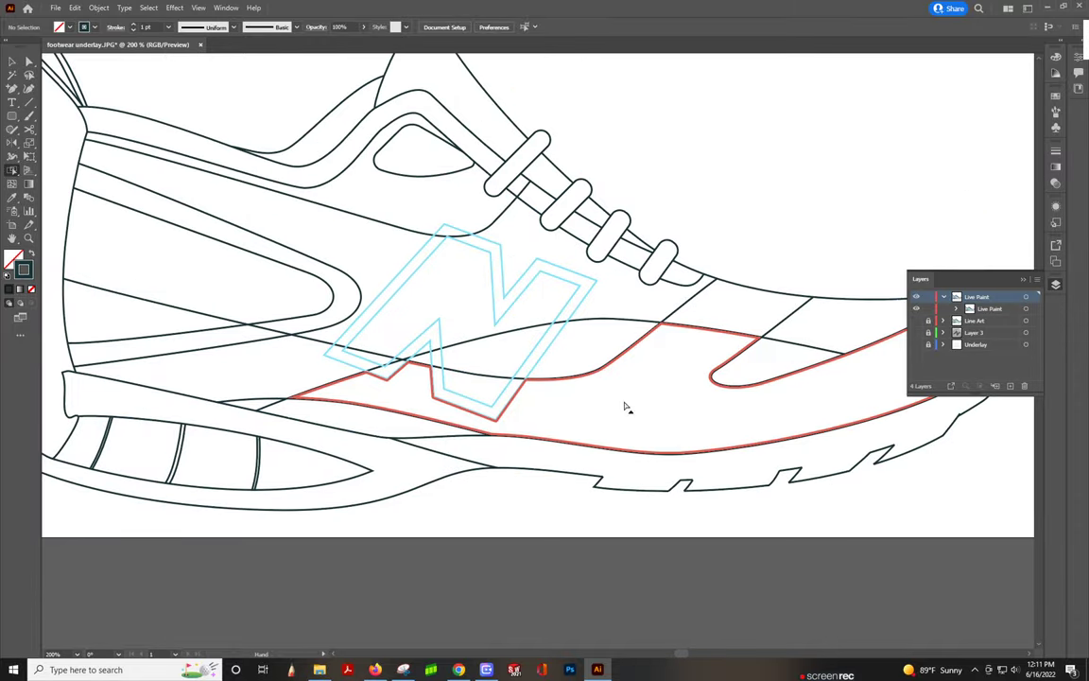
{"action": "left_click", "coordinate": [110, 439]}
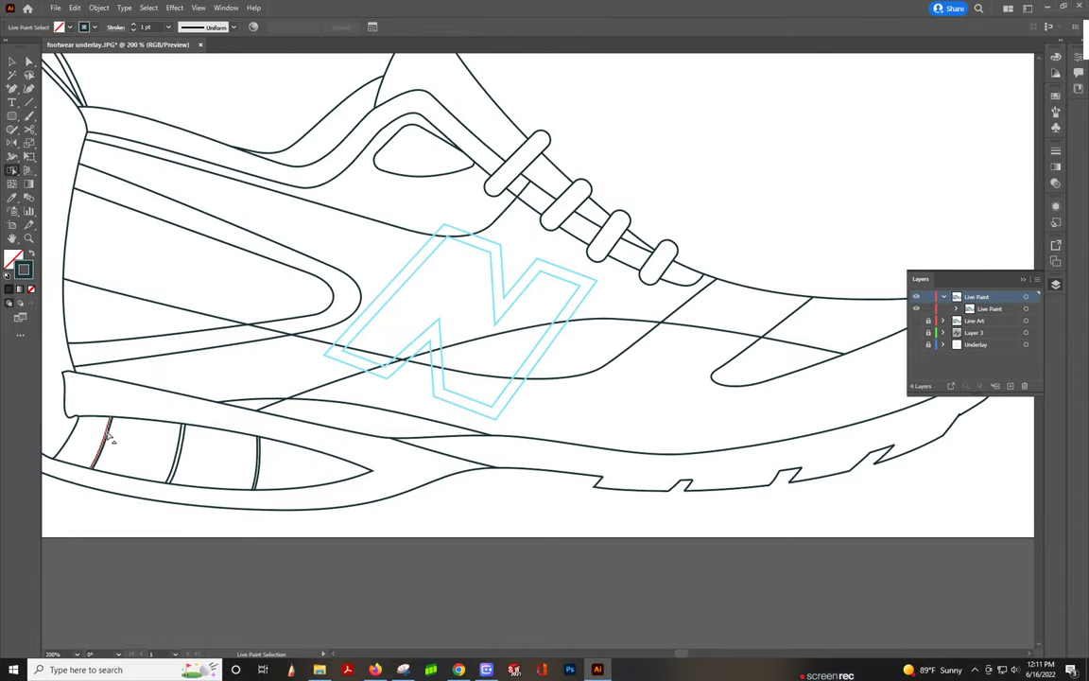
{"action": "left_click", "coordinate": [179, 443], "text": "shift"}
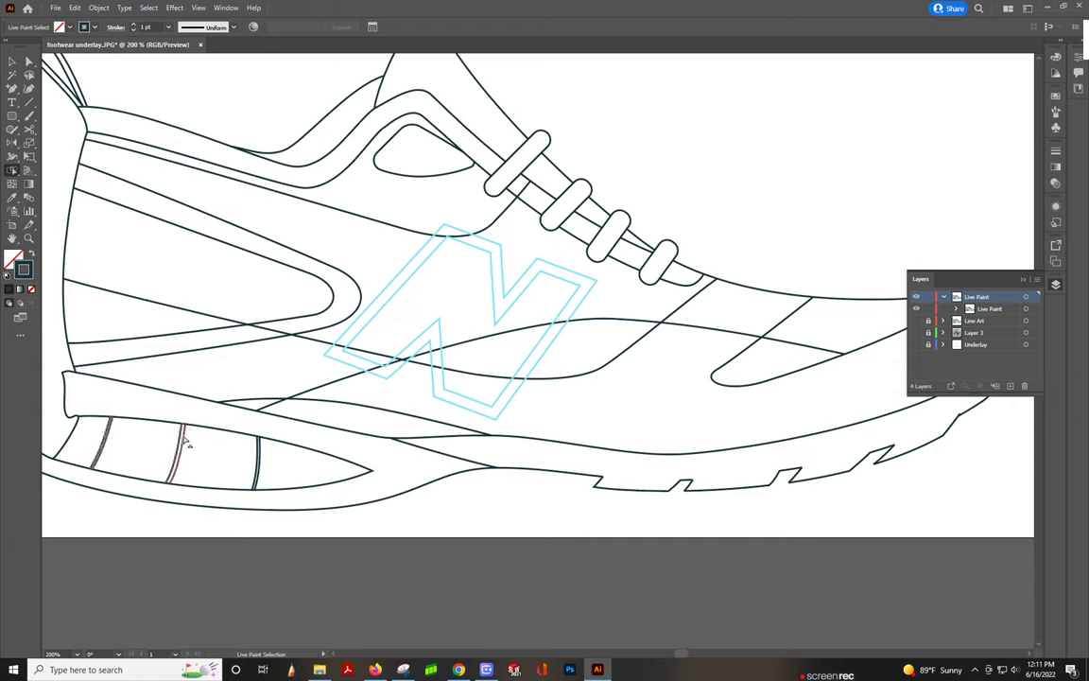
{"action": "left_click", "coordinate": [260, 451], "text": "shift"}
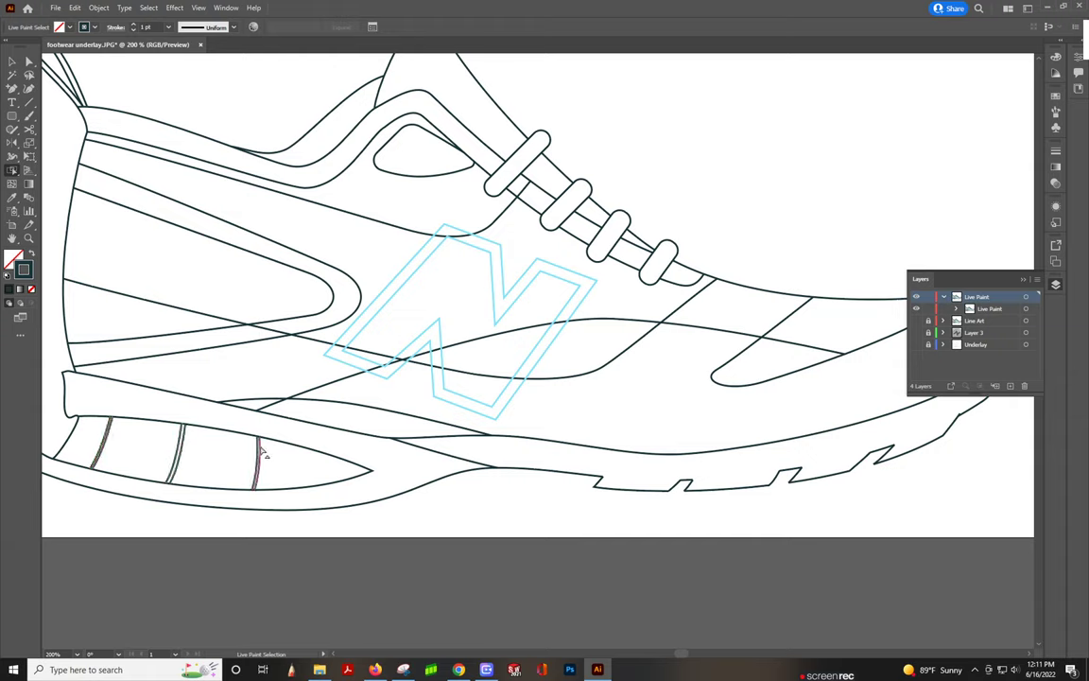
{"action": "left_click", "coordinate": [31, 289]}
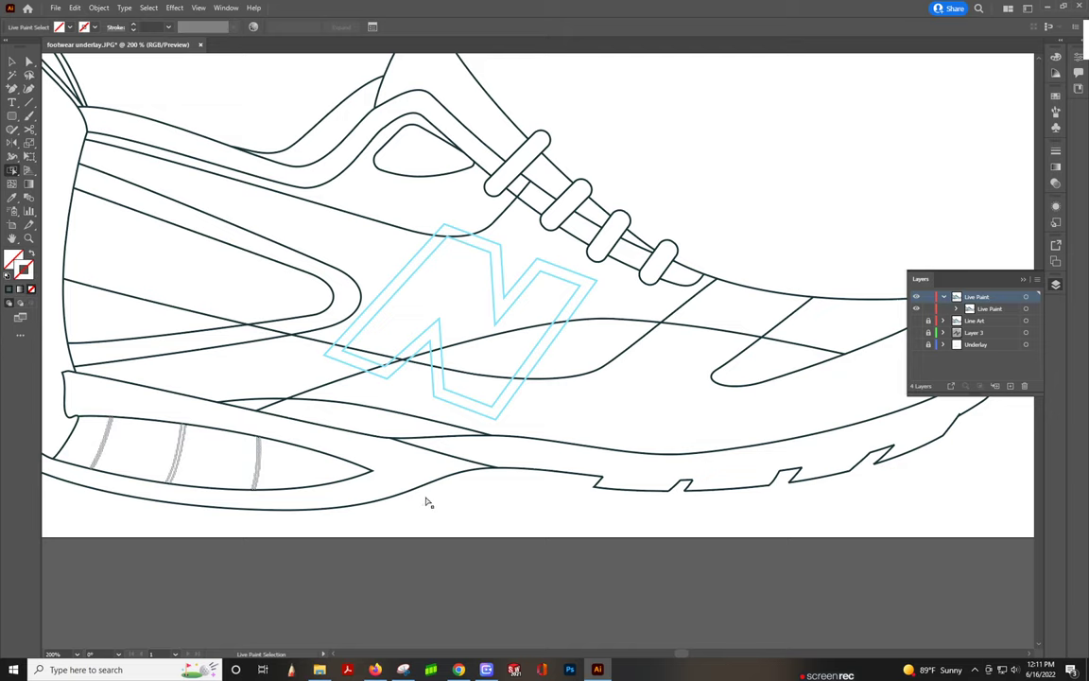
Check the separate faces inside the heel window by selecting them together, and clear the selection.
{"action": "left_click", "coordinate": [276, 475]}
{"action": "left_click", "coordinate": [231, 445], "text": "shift"}
{"action": "left_click", "coordinate": [133, 450], "text": "shift"}
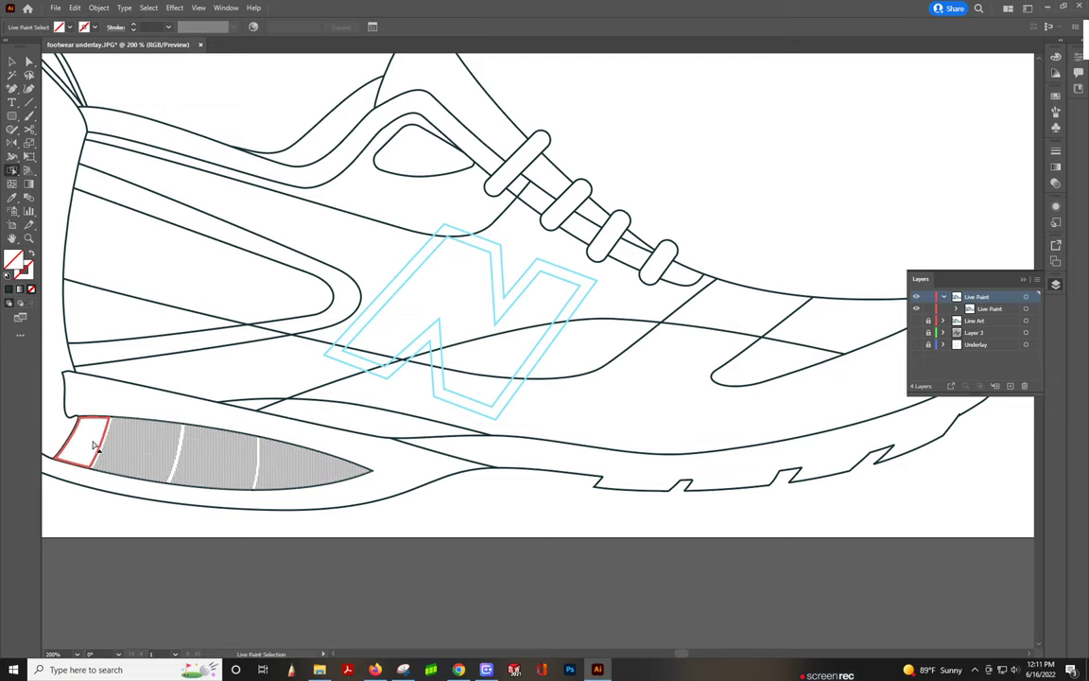
{"action": "left_click", "coordinate": [531, 500]}
Set the stroke to none on the side line between the heel panel and the N logo and on the two diagonal forefoot segments.
{"action": "key", "text": "space"}
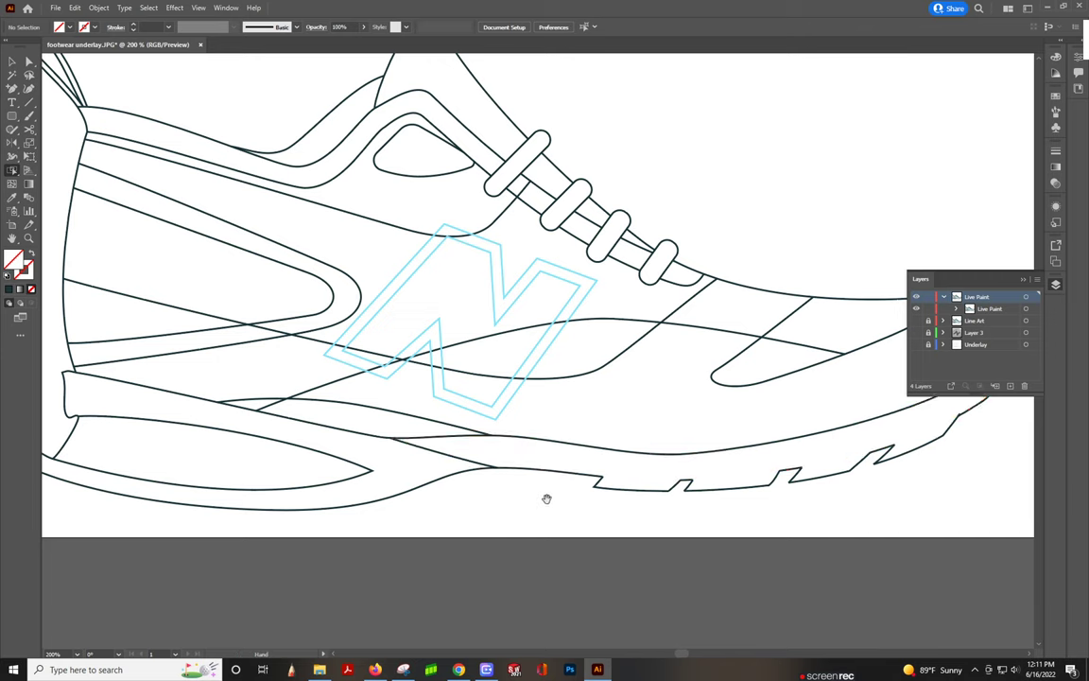
{"action": "left_click_drag", "start_coordinate": [546, 498], "coordinate": [539, 545]}
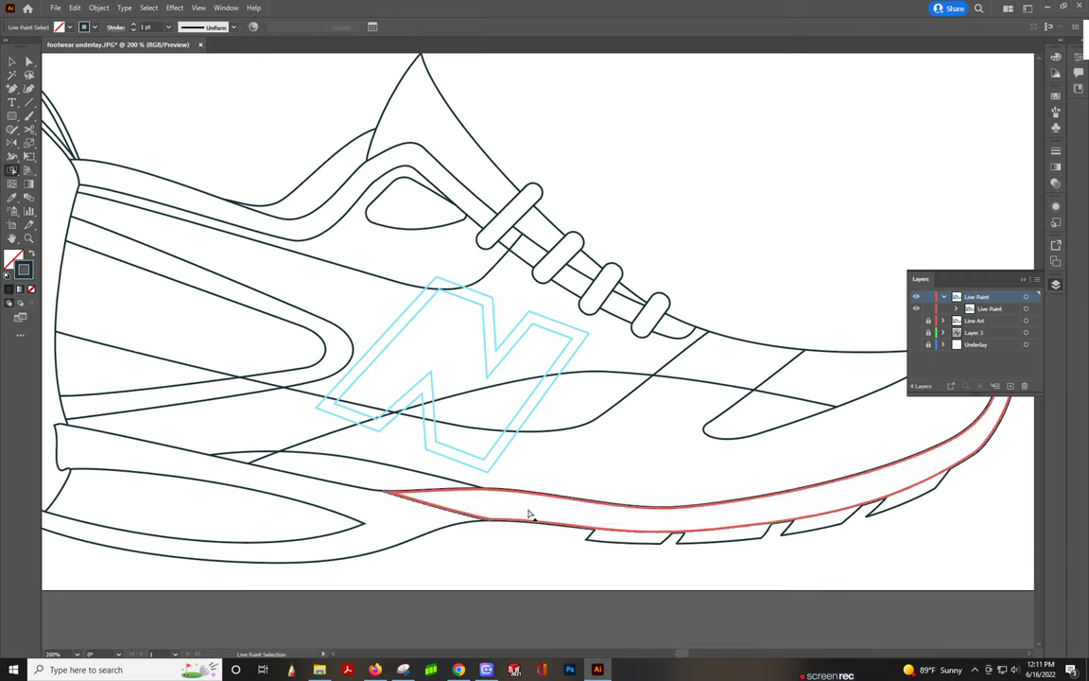
{"action": "left_click", "coordinate": [252, 321]}
{"action": "left_click", "coordinate": [279, 387]}
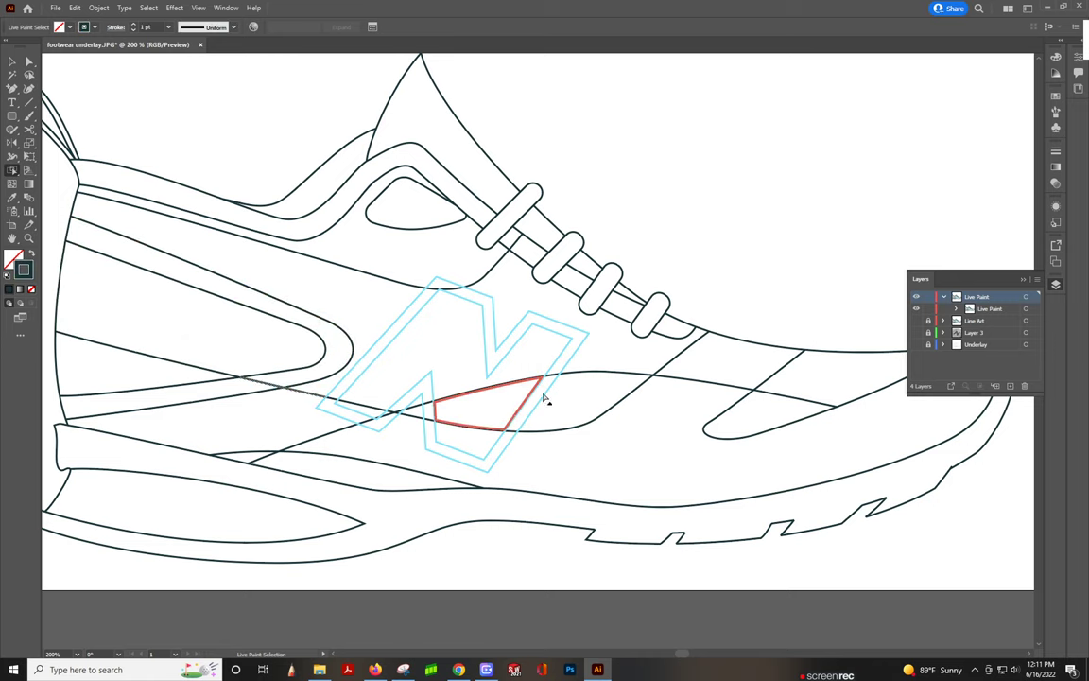
{"action": "left_click", "coordinate": [676, 381], "text": "shift"}
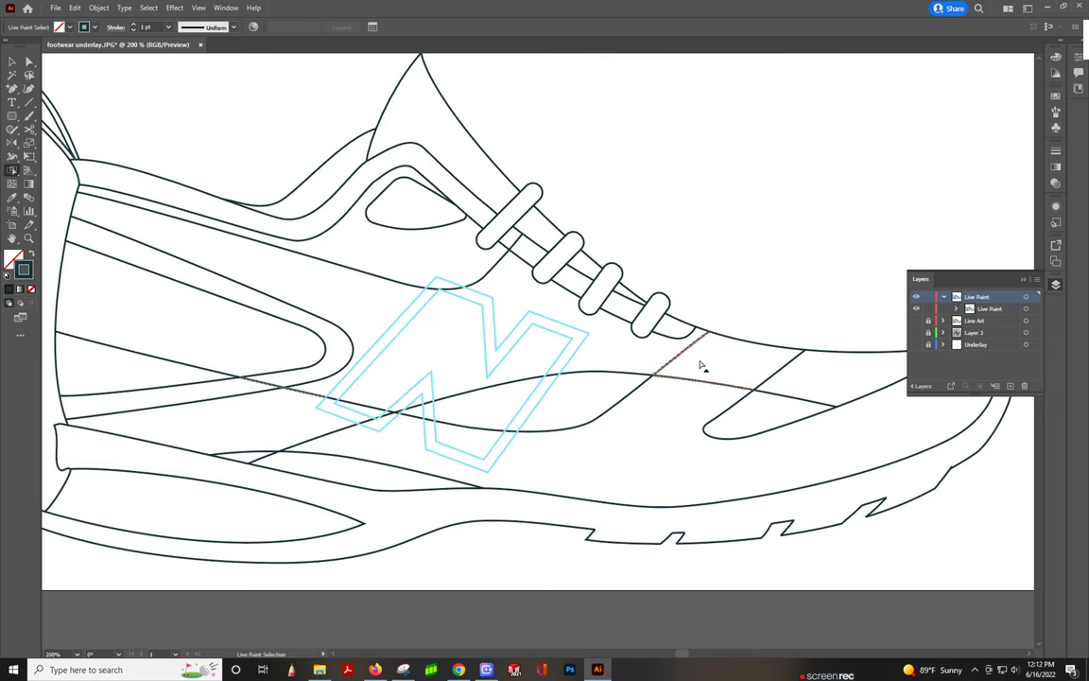
{"action": "left_click", "coordinate": [701, 365], "text": "shift"}
{"action": "left_click", "coordinate": [785, 367], "text": "shift"}
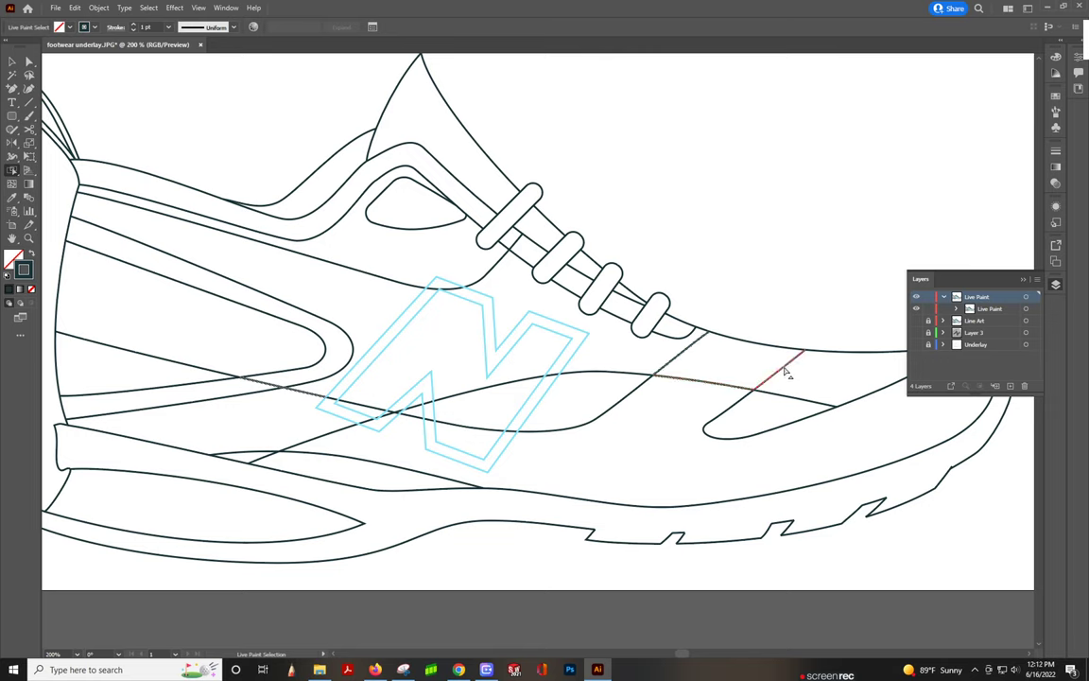
{"action": "left_click", "coordinate": [864, 400], "text": "shift"}
{"action": "left_click", "coordinate": [336, 405], "text": "shift"}
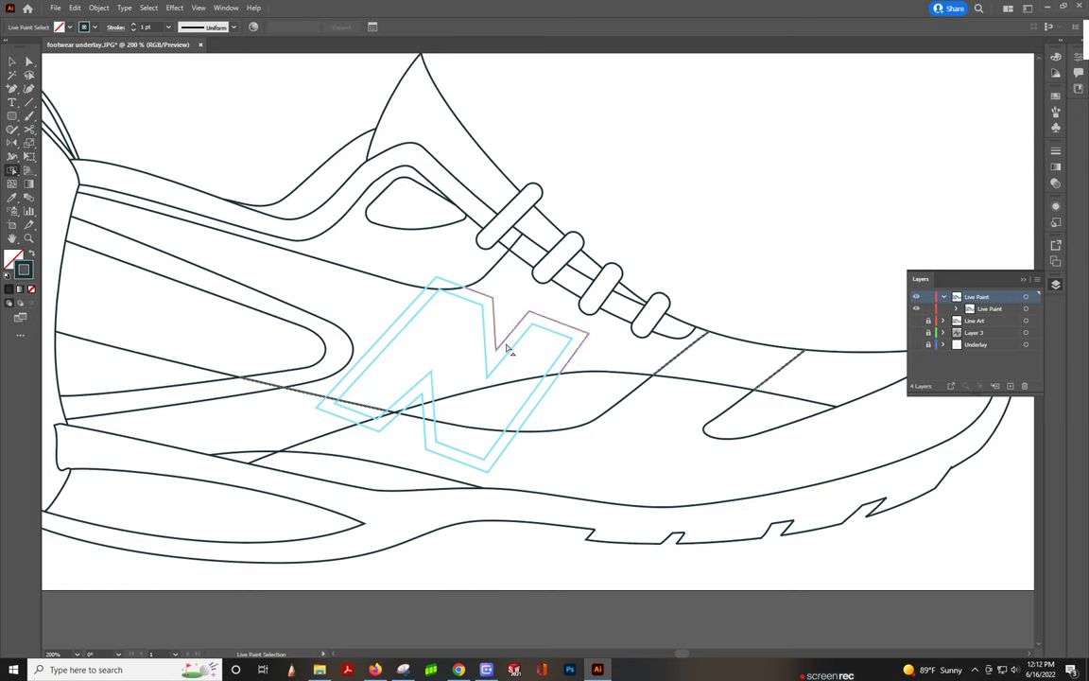
{"action": "left_click", "coordinate": [33, 290]}
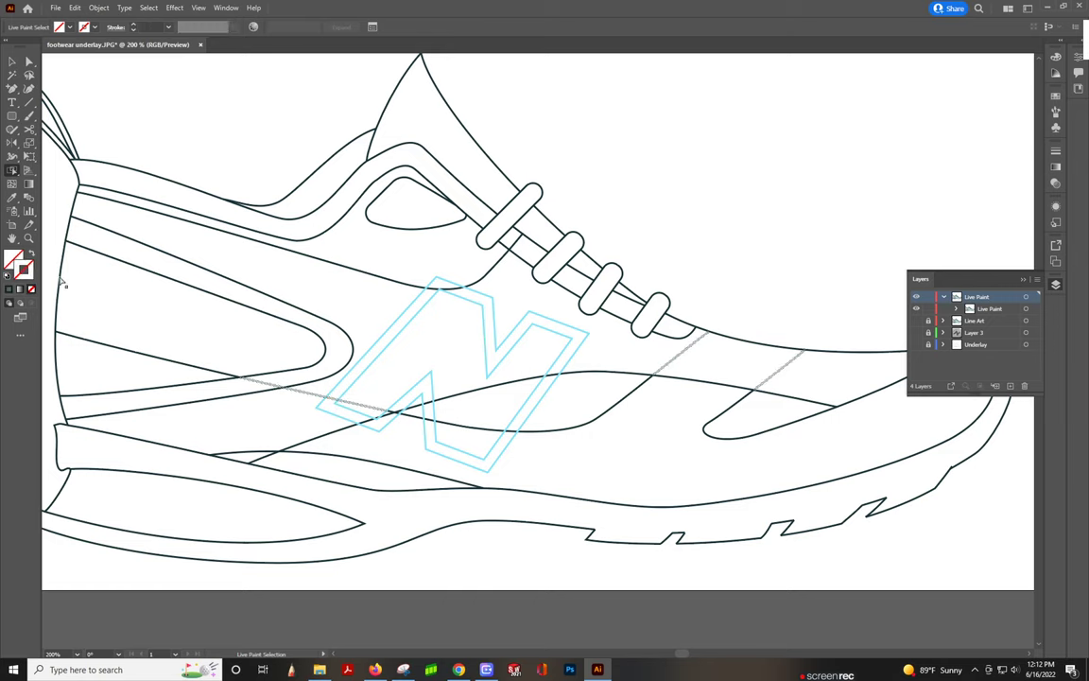
Try to hide the N logo by setting its outlines' stroke to none, and undo the change after checking the face beneath.
{"action": "left_click", "coordinate": [428, 314]}
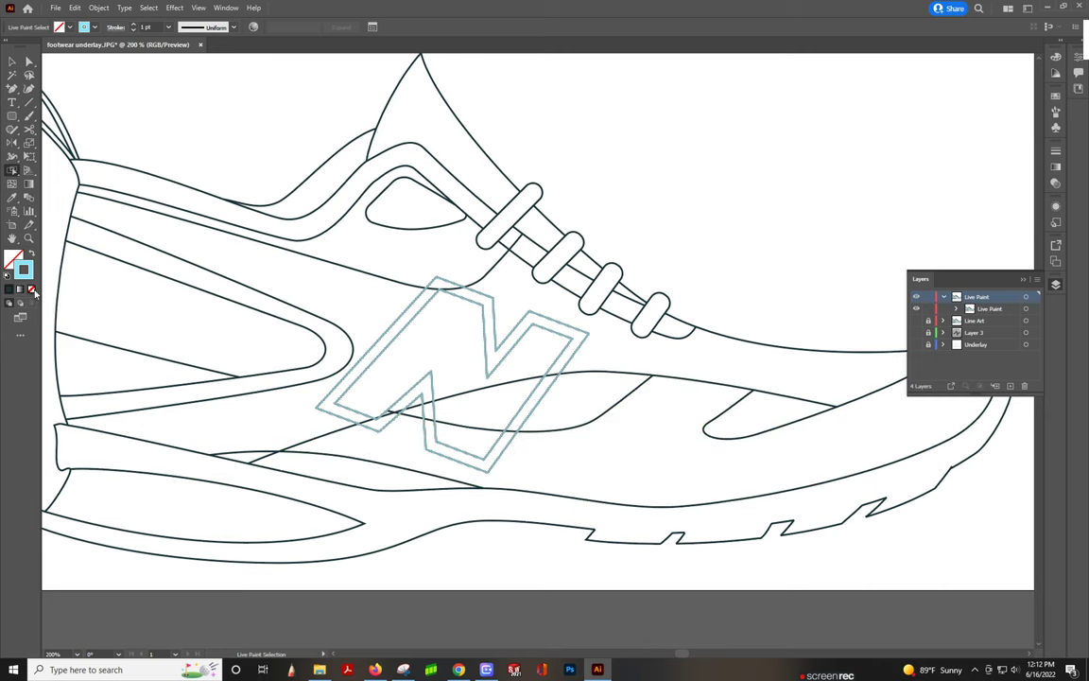
{"action": "left_click", "coordinate": [34, 290]}
{"action": "left_click", "coordinate": [367, 295]}
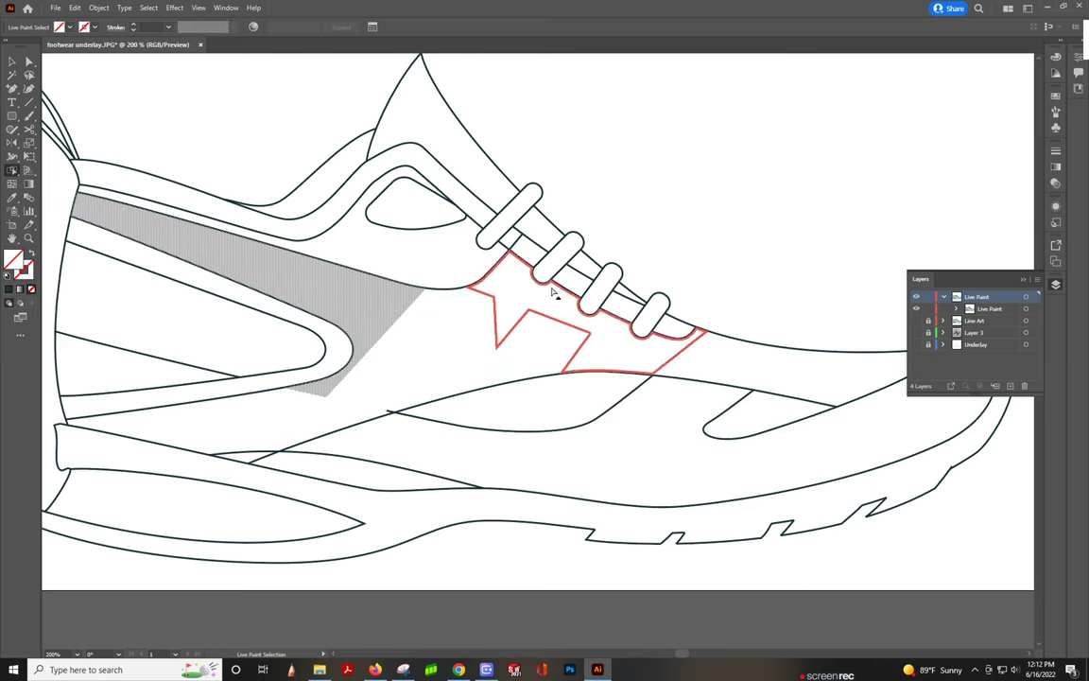
{"action": "left_click", "coordinate": [718, 231]}
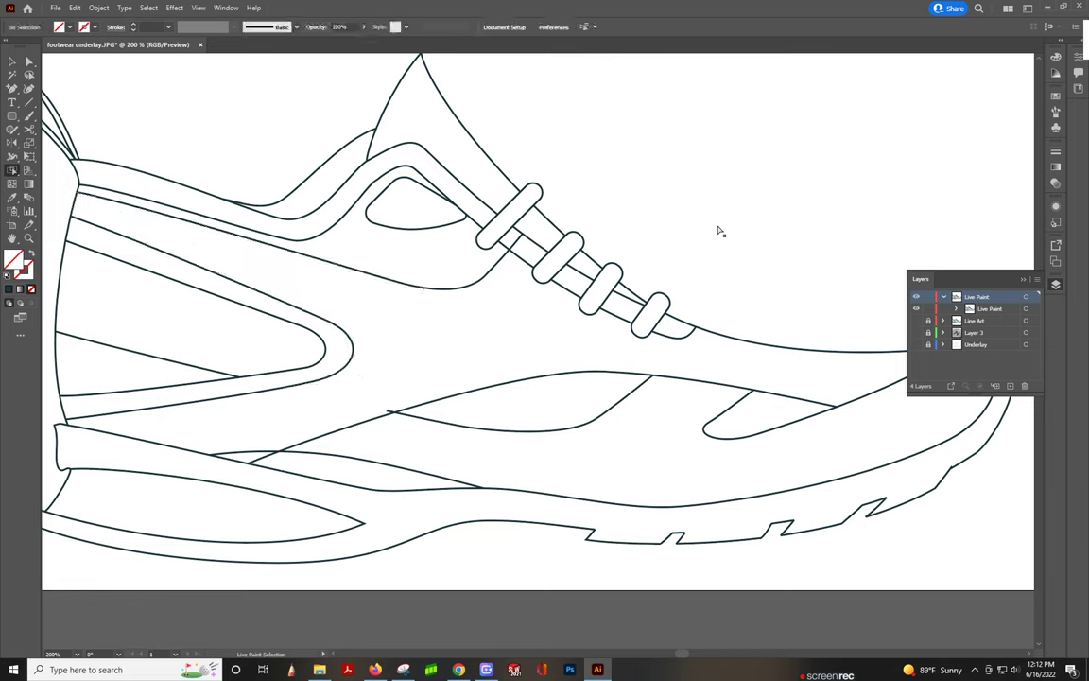
{"action": "left_click", "coordinate": [388, 412]}
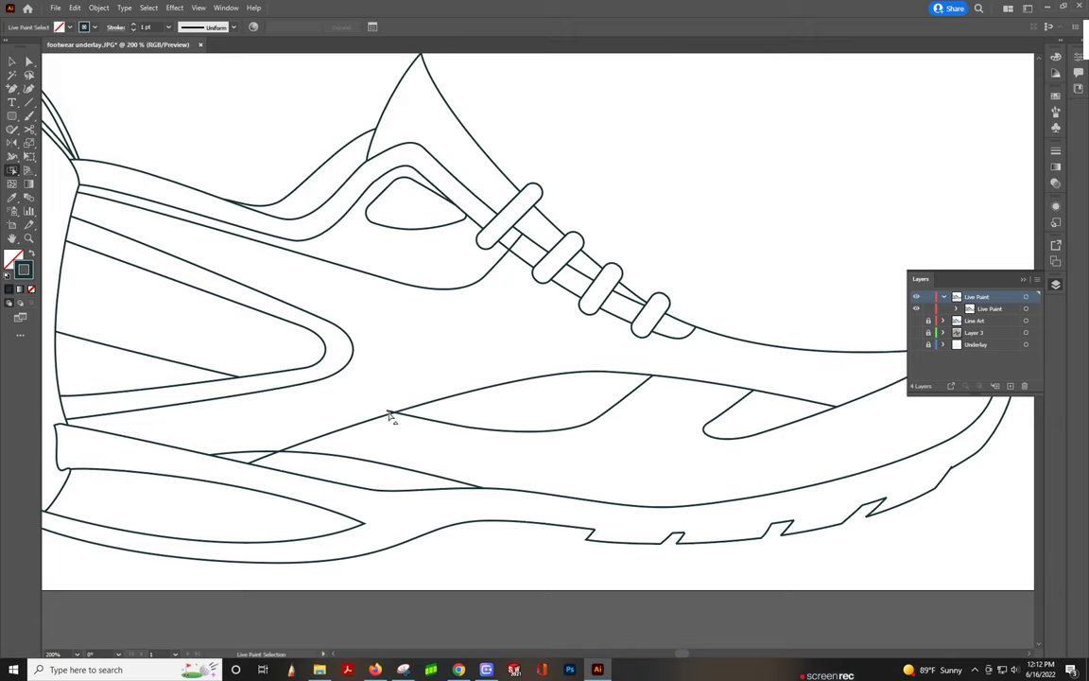
{"action": "left_click", "coordinate": [430, 358]}
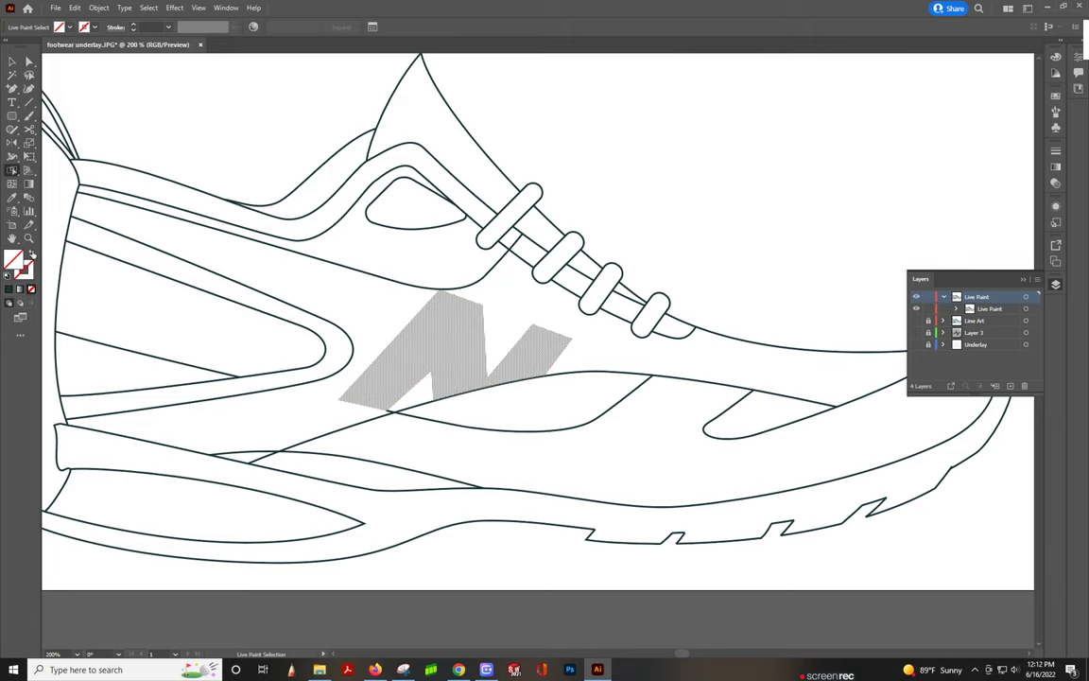
{"action": "left_click", "coordinate": [671, 141]}
{"action": "key", "text": "ctrl+z"}
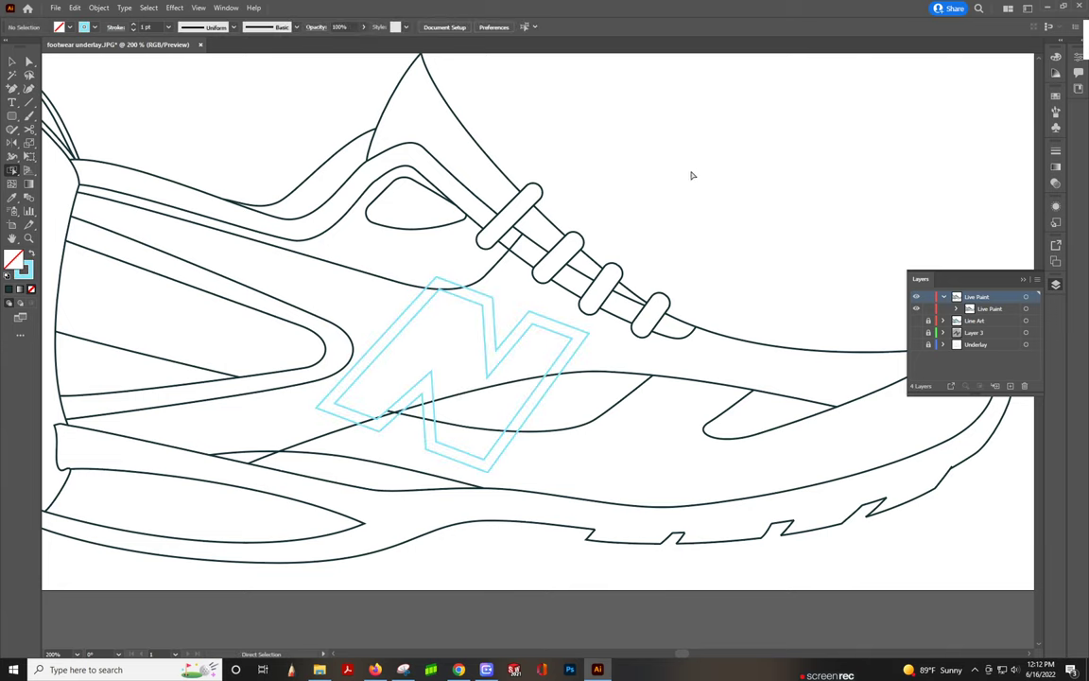
Delete the inner and outer N logo outlines from the Live Paint group, and check the merged side faces.
{"action": "left_click", "coordinate": [957, 309]}
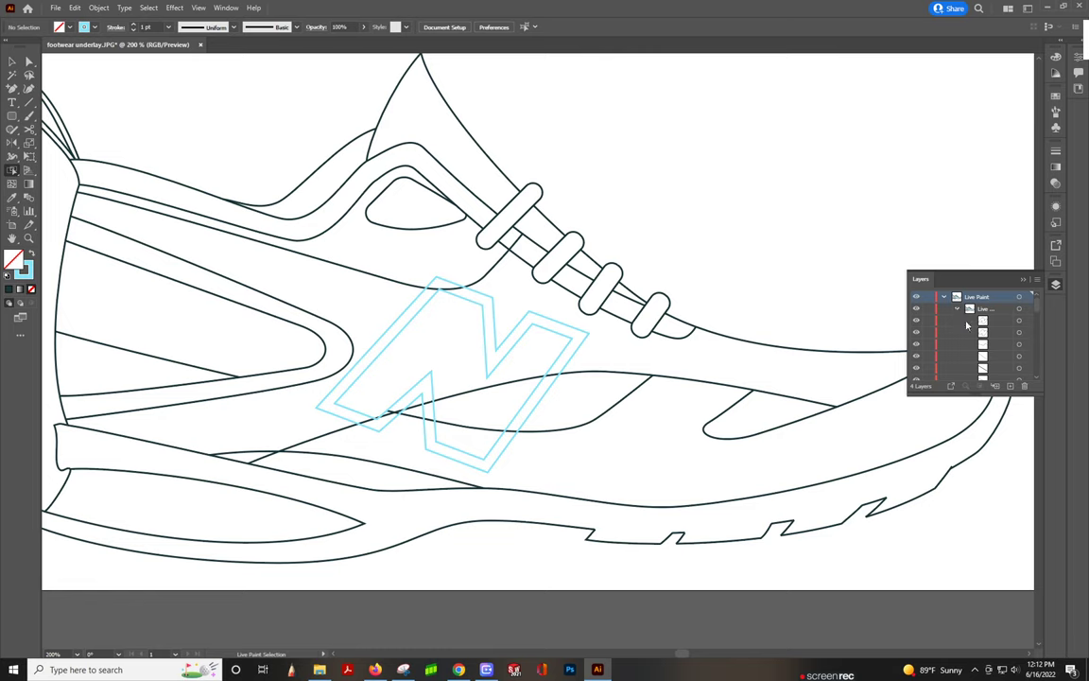
{"action": "left_click", "coordinate": [1002, 322]}
{"action": "left_click", "coordinate": [1019, 323]}
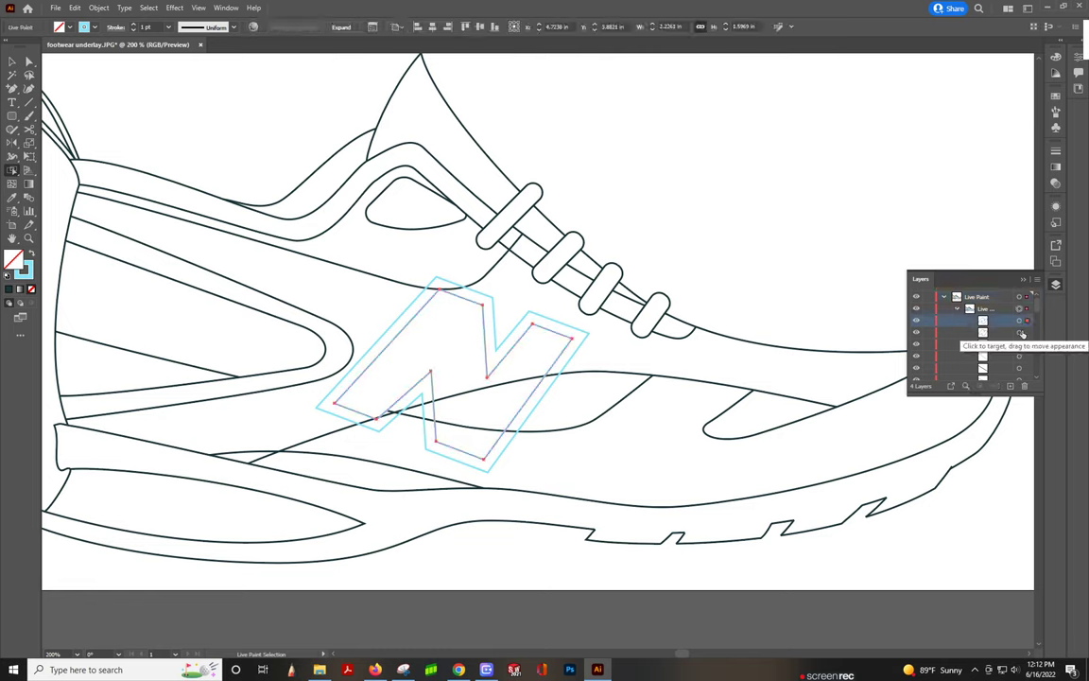
{"action": "left_click", "coordinate": [1019, 334], "text": "shift"}
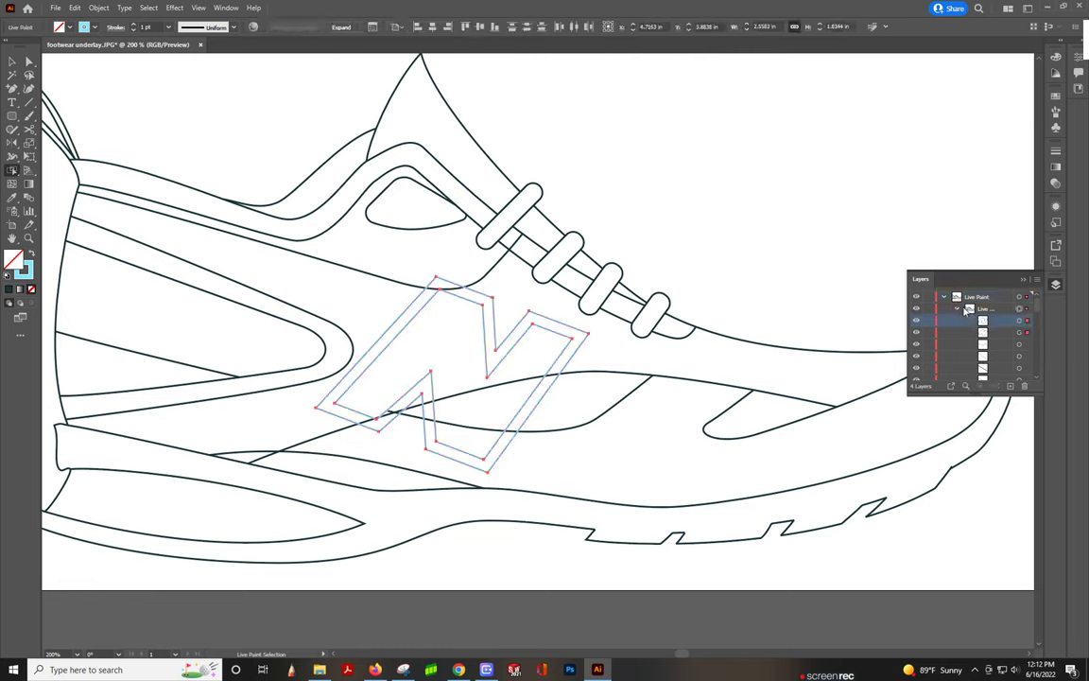
{"action": "left_click", "coordinate": [690, 258]}
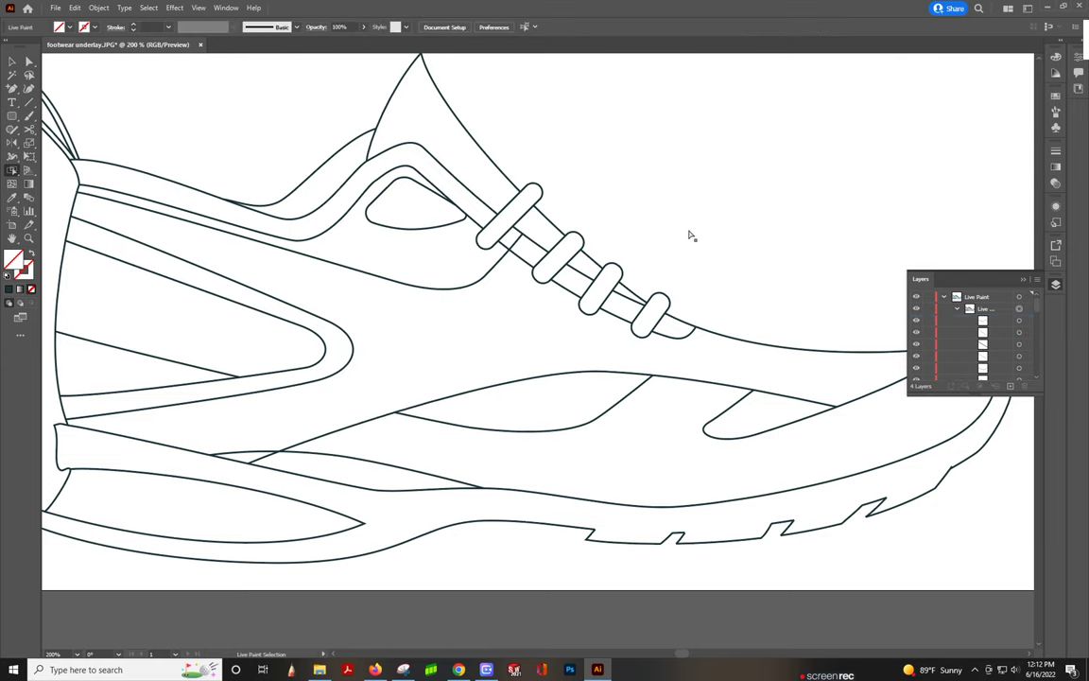
{"action": "left_click", "coordinate": [481, 331]}
{"action": "left_click", "coordinate": [321, 418]}
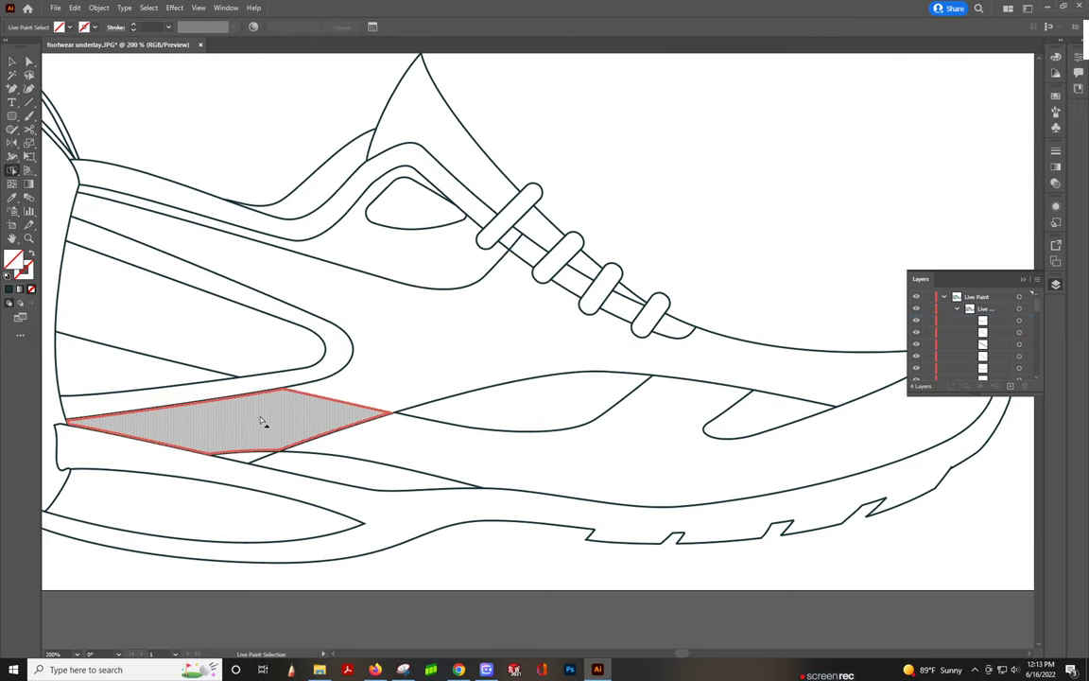
Set the stroke to none on the short edge above the midsole that cuts off the lower side panel.
{"action": "left_click", "coordinate": [731, 219]}
{"action": "key", "text": "ctrl+minus"}
{"action": "key", "text": "ctrl+minus"}
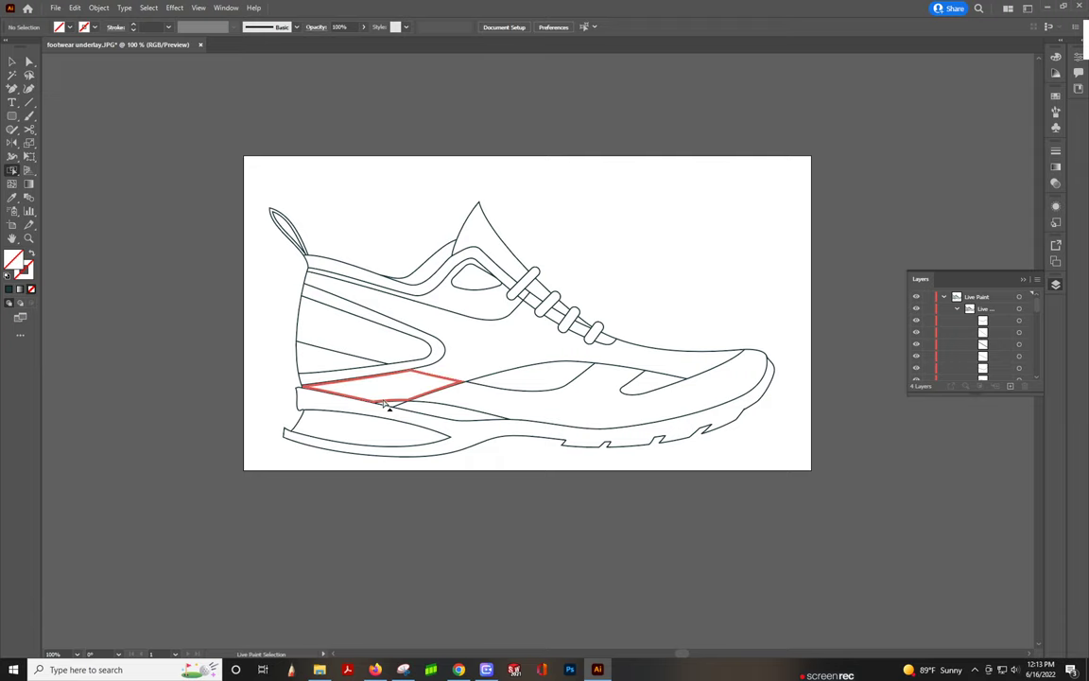
{"action": "left_click", "coordinate": [391, 403]}
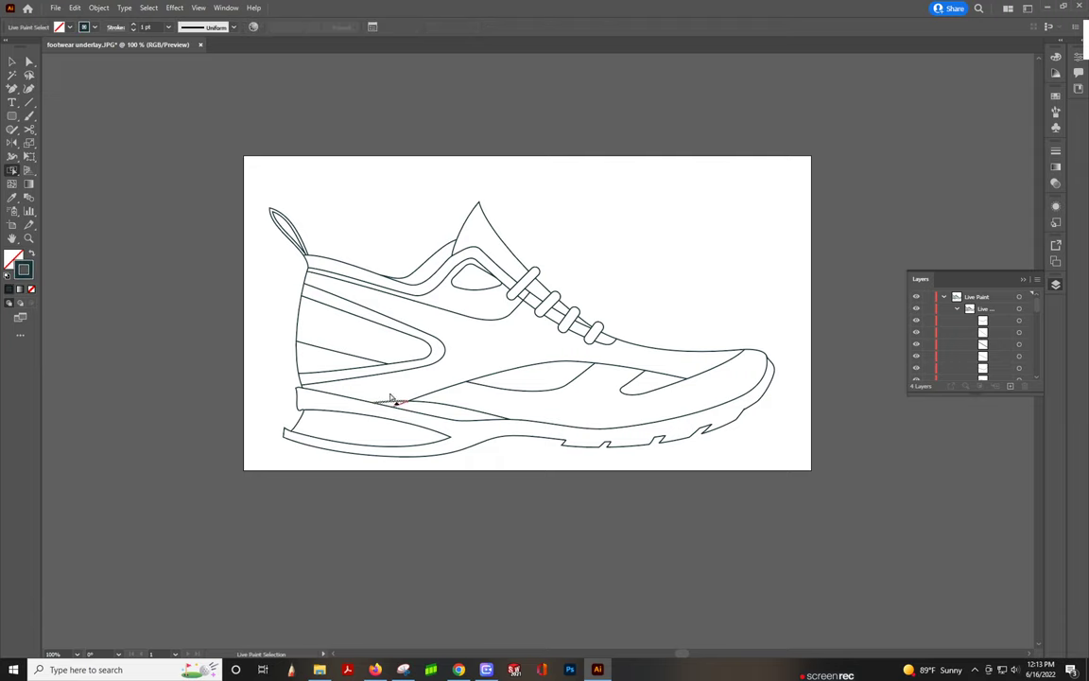
{"action": "left_click", "coordinate": [31, 291]}
{"action": "left_click", "coordinate": [103, 295]}
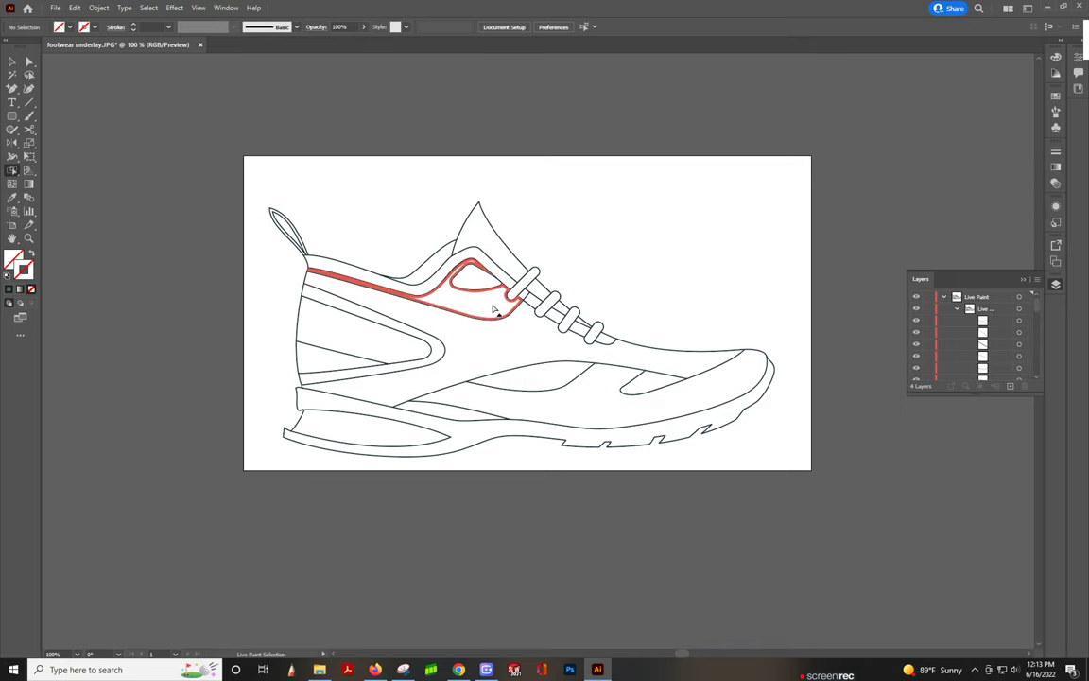
{"action": "left_click", "coordinate": [450, 286]}
{"action": "left_click", "coordinate": [583, 241]}
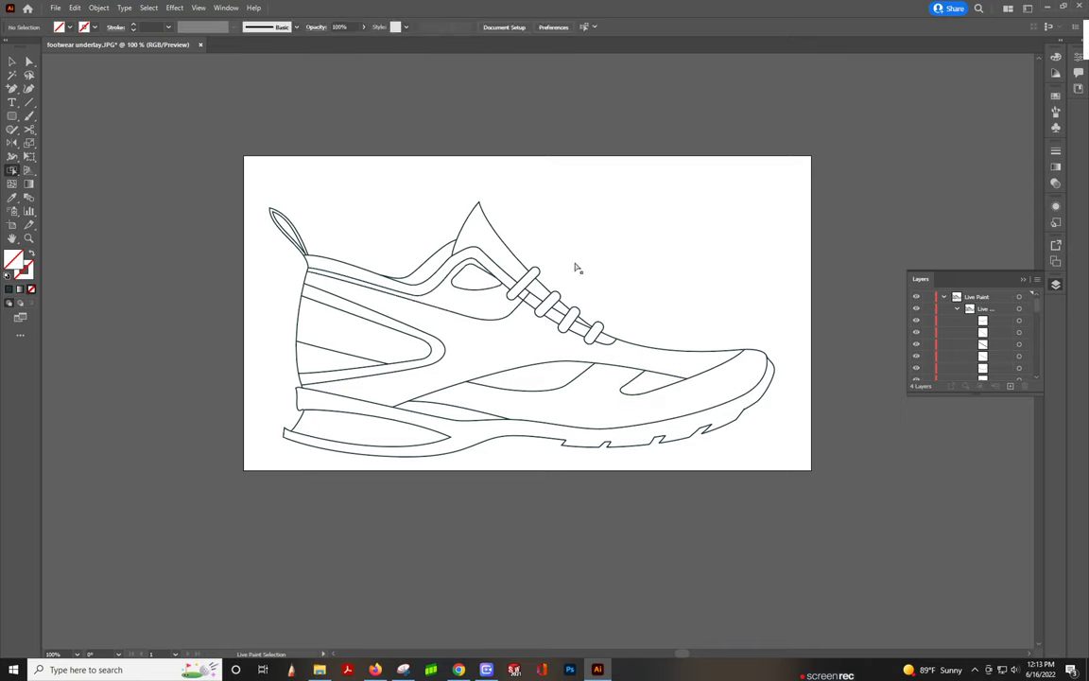
Select all the shoe's remaining edges and give them a light gray DBDBDB stroke of 0.5 pt.
{"action": "triple_click", "coordinate": [534, 284]}
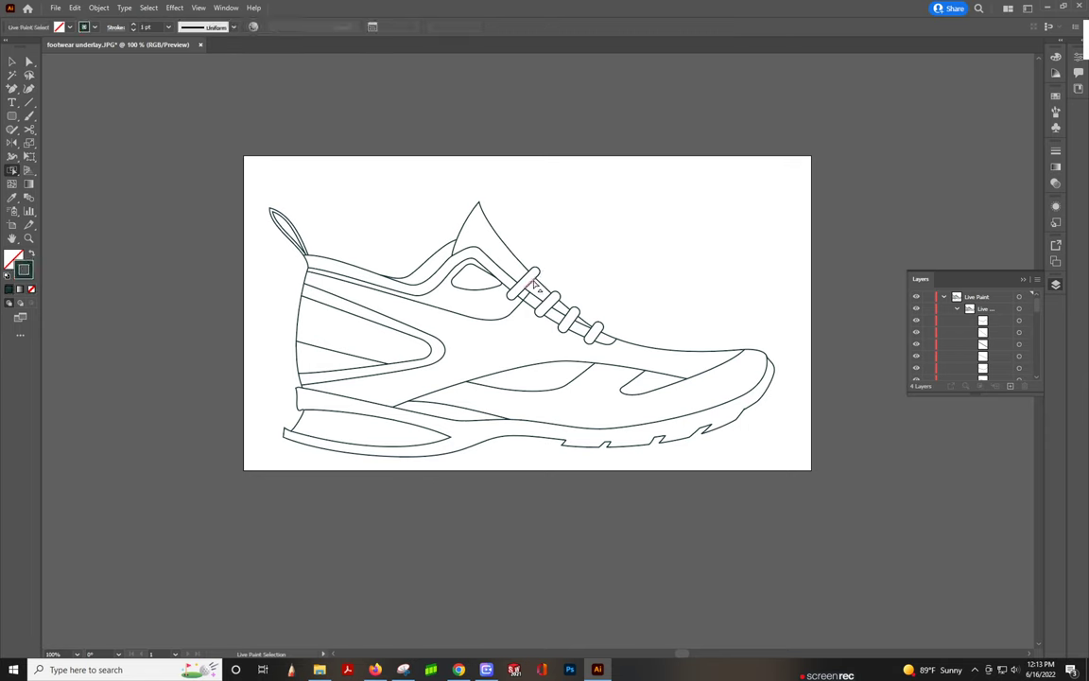
{"action": "left_click", "coordinate": [94, 28]}
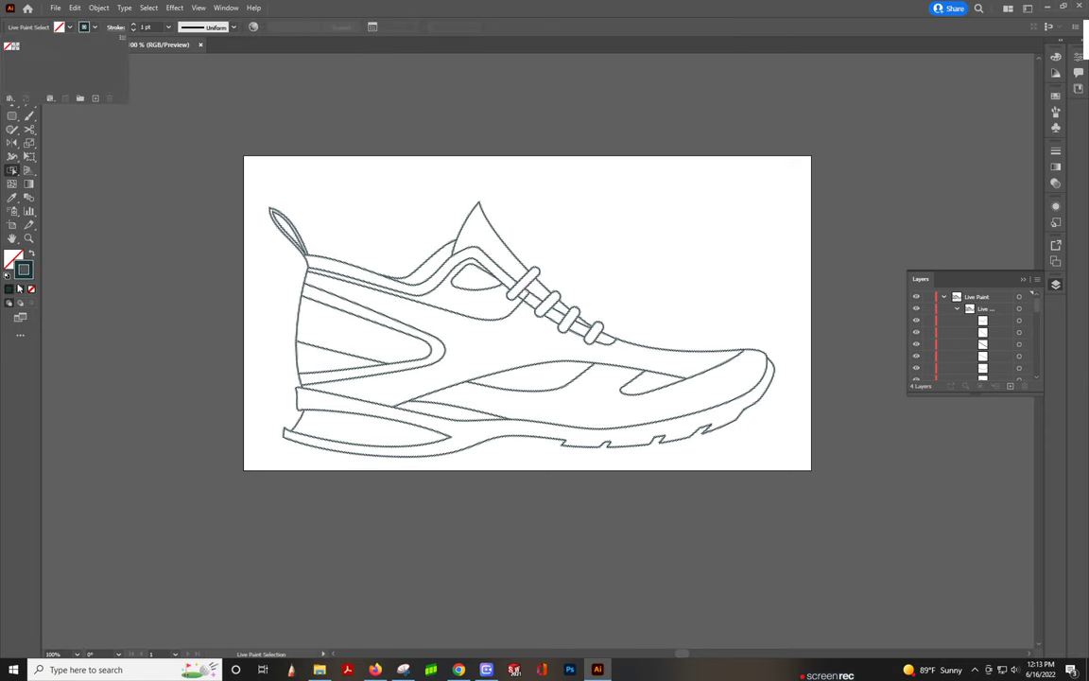
{"action": "double_click", "coordinate": [25, 274]}
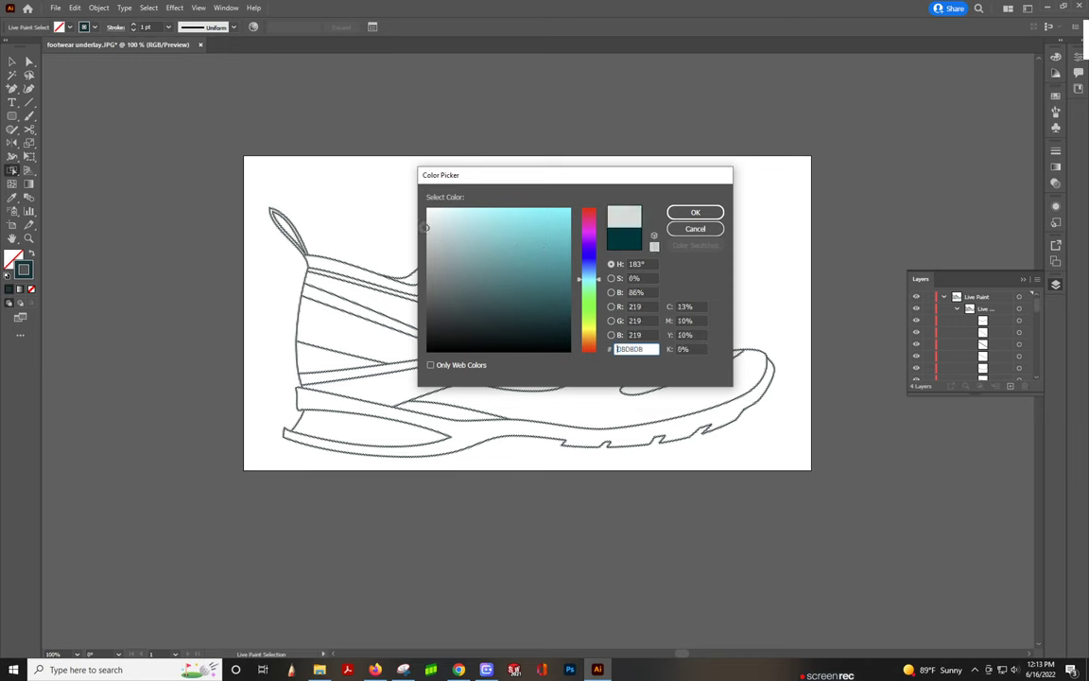
{"action": "left_click", "coordinate": [695, 212]}
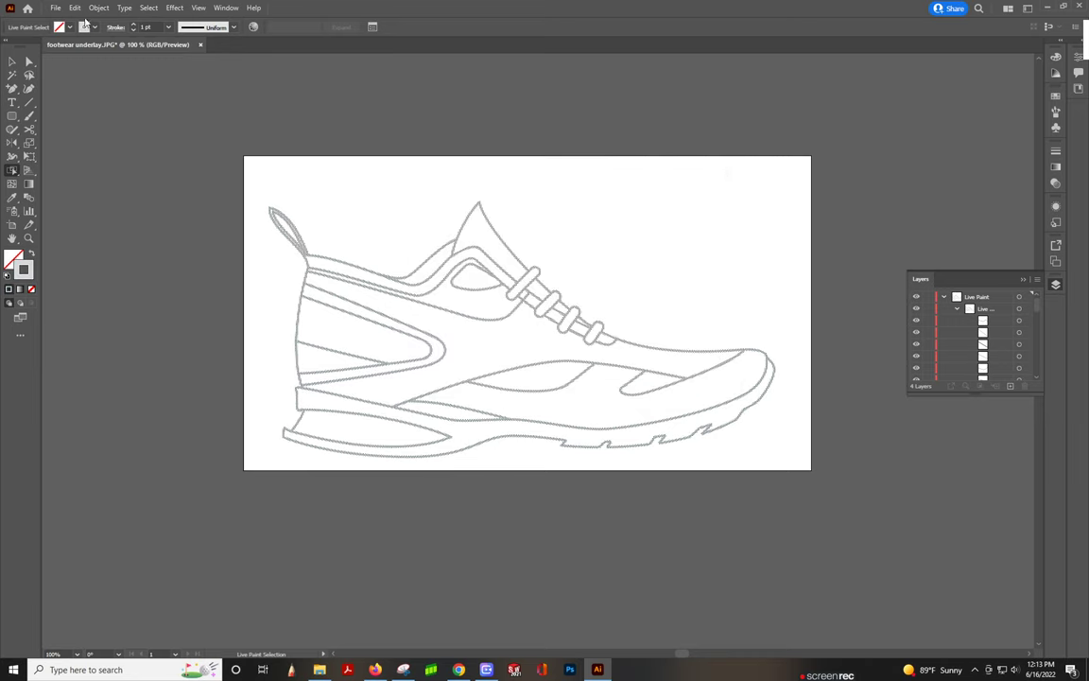
{"action": "left_click", "coordinate": [168, 28]}
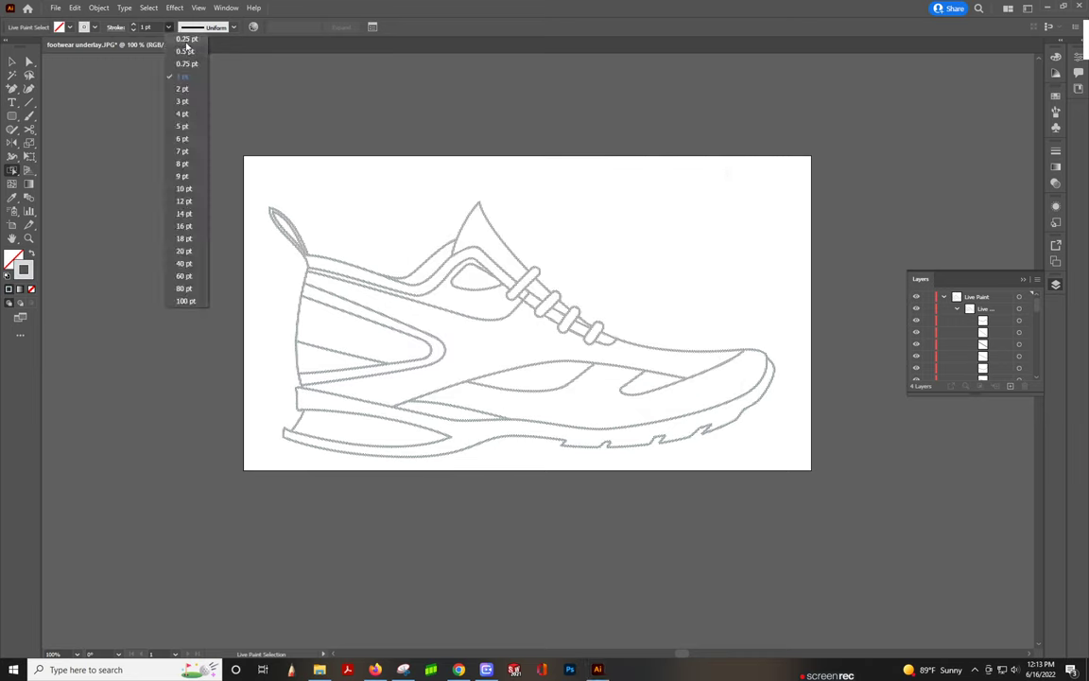
{"action": "left_click", "coordinate": [186, 51]}
{"action": "left_click", "coordinate": [118, 226]}
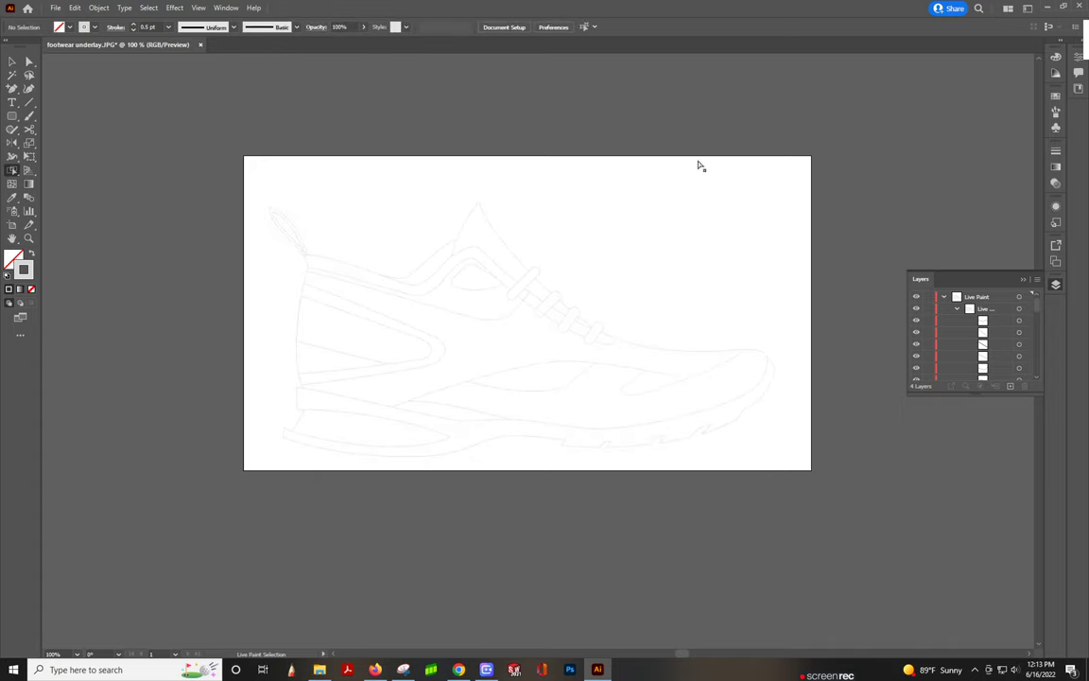
Fill the collar panel, the midfoot, forefoot and lower side inserts, and the upper heel window with teal.
{"action": "left_click", "coordinate": [464, 302]}
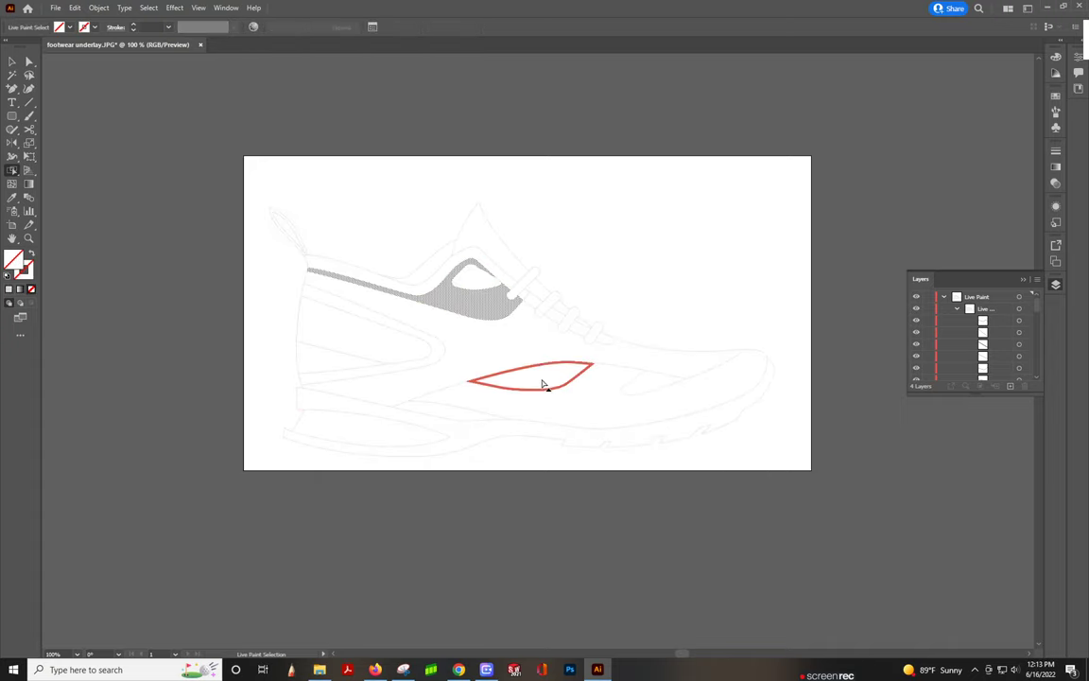
{"action": "left_click", "coordinate": [543, 383], "text": "shift"}
{"action": "left_click", "coordinate": [652, 382], "text": "shift"}
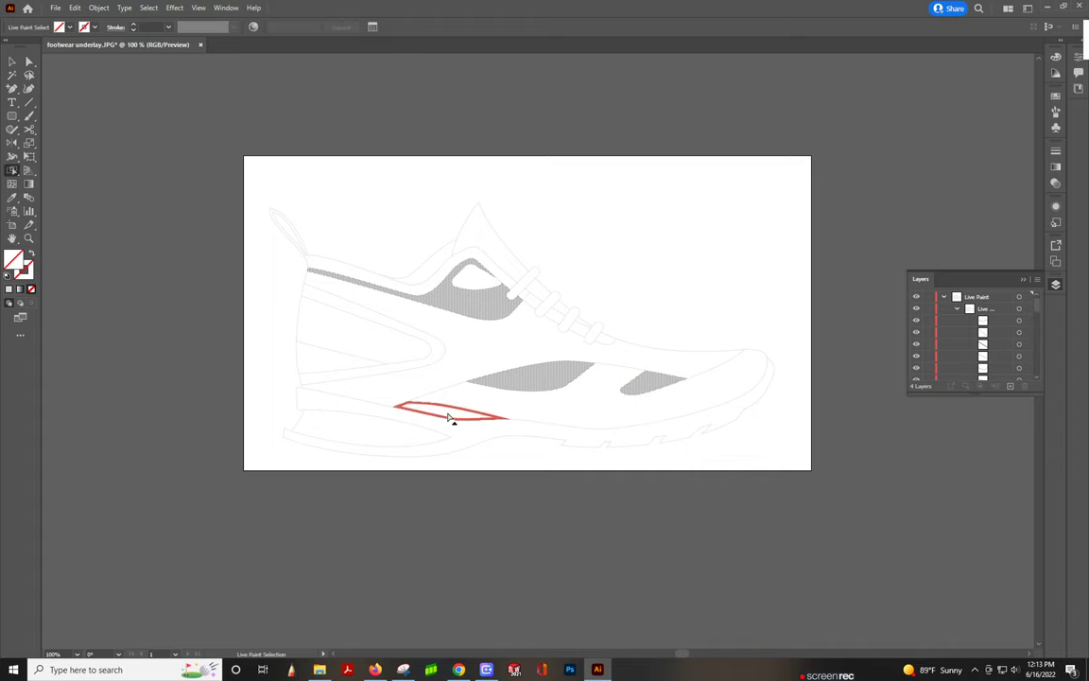
{"action": "left_click", "coordinate": [451, 416], "text": "shift"}
{"action": "left_click", "coordinate": [342, 331], "text": "shift"}
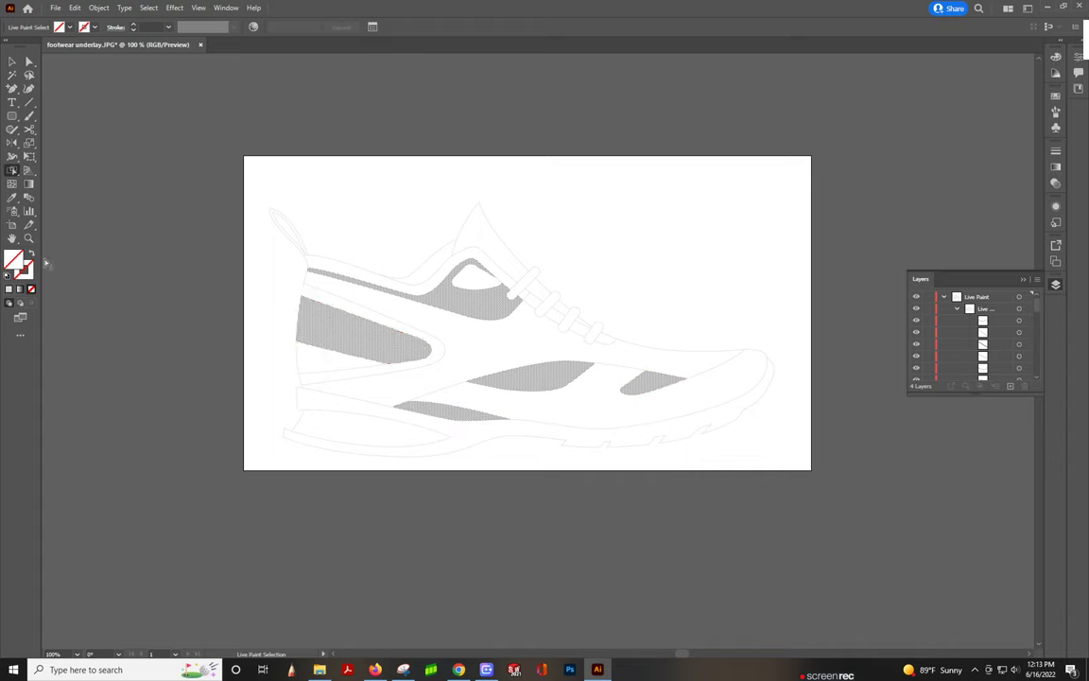
{"action": "double_click", "coordinate": [14, 260]}
{"action": "left_click", "coordinate": [537, 215]}
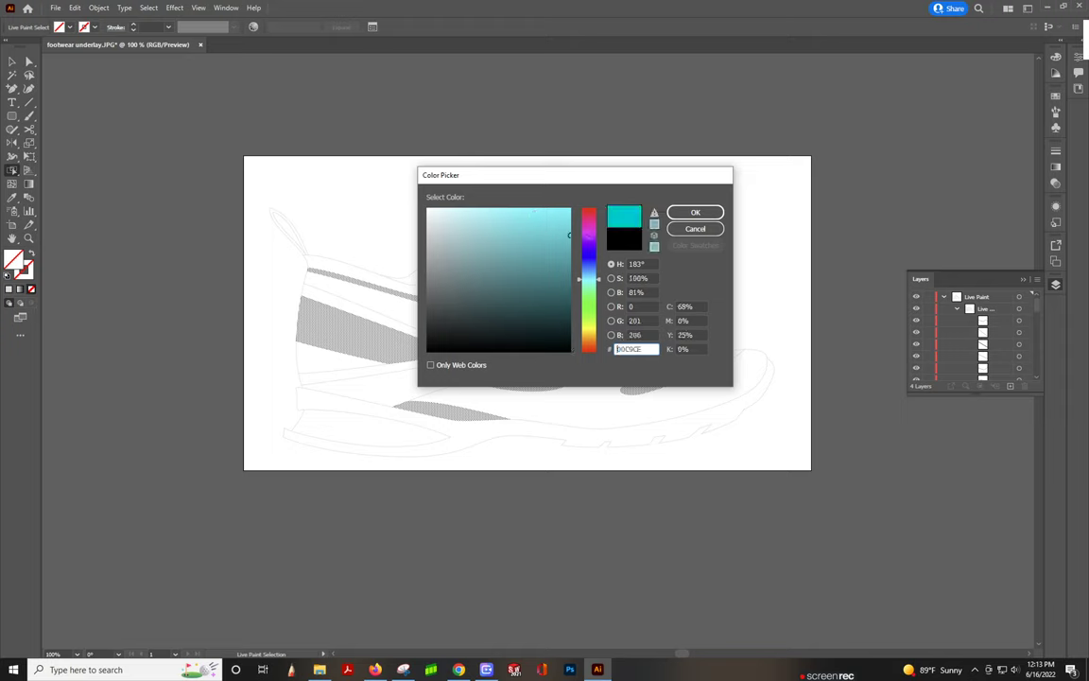
{"action": "left_click", "coordinate": [695, 212]}
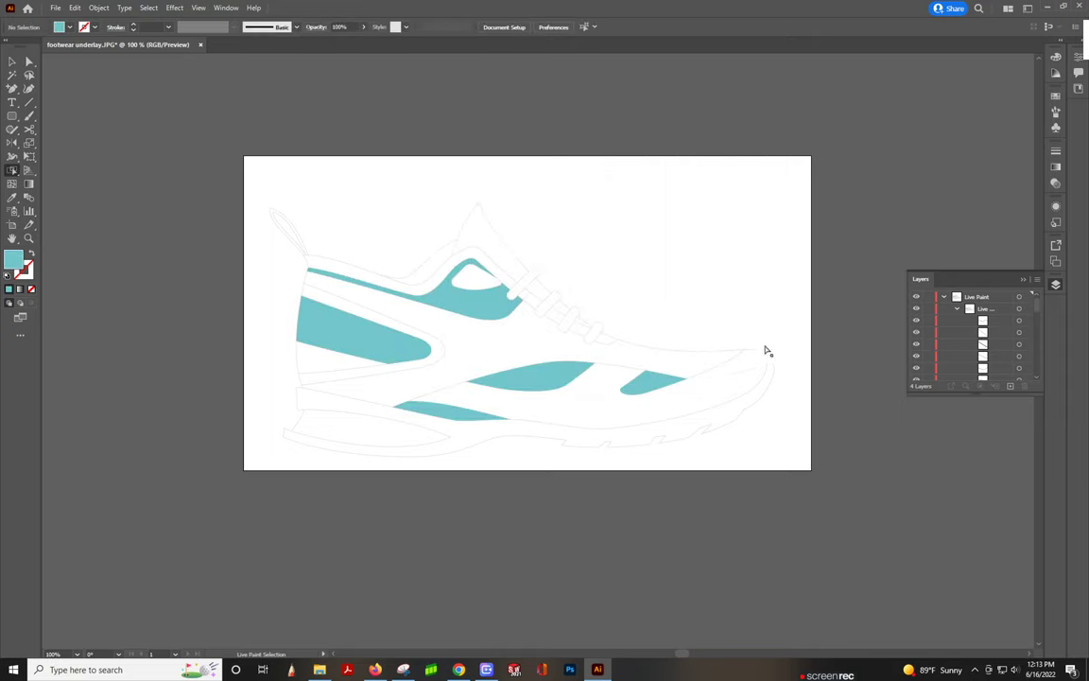
Fill the long lower toe overlay and the lower heel window section with gray 9BA3A3.
{"action": "left_click", "coordinate": [571, 401]}
{"action": "left_click", "coordinate": [323, 372], "text": "shift"}
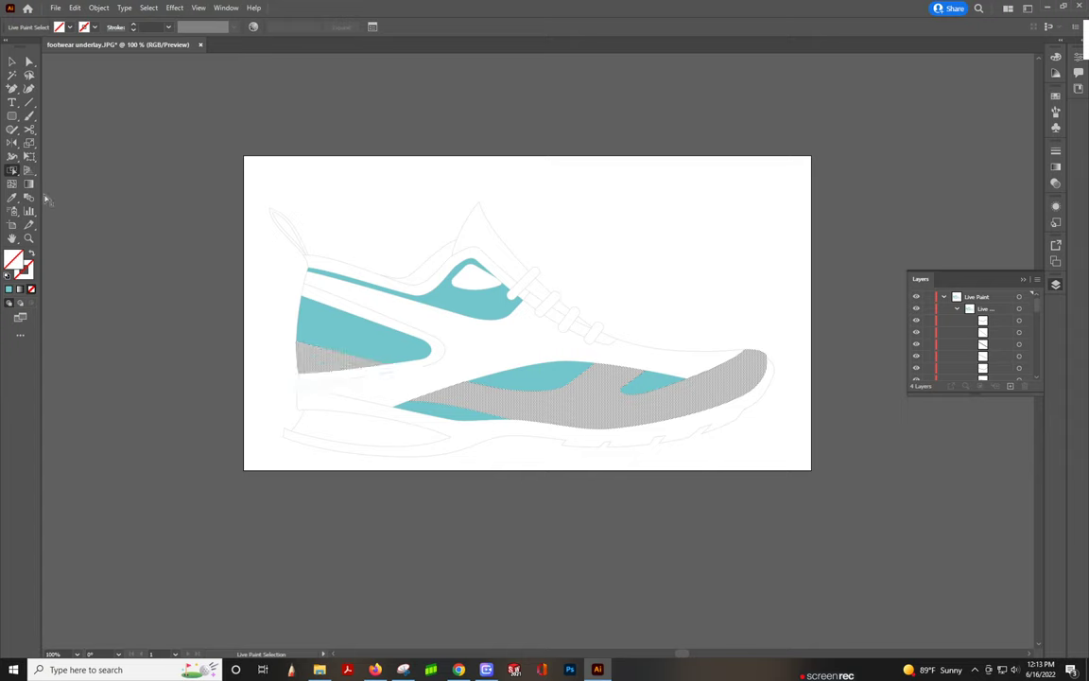
{"action": "double_click", "coordinate": [13, 259]}
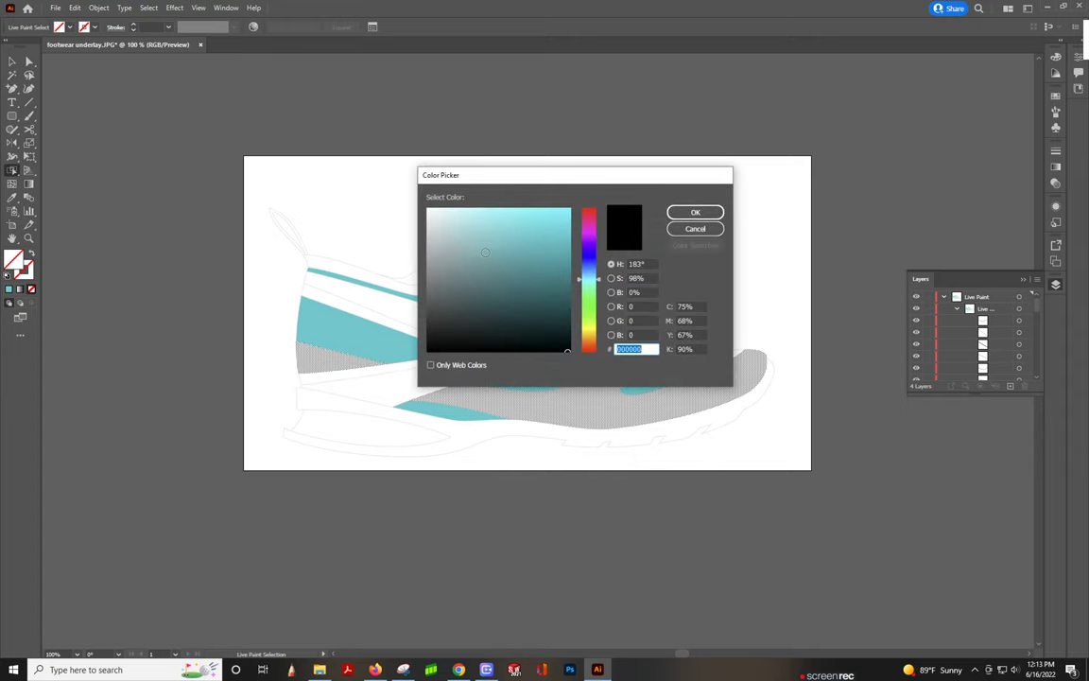
{"action": "left_click", "coordinate": [485, 251]}
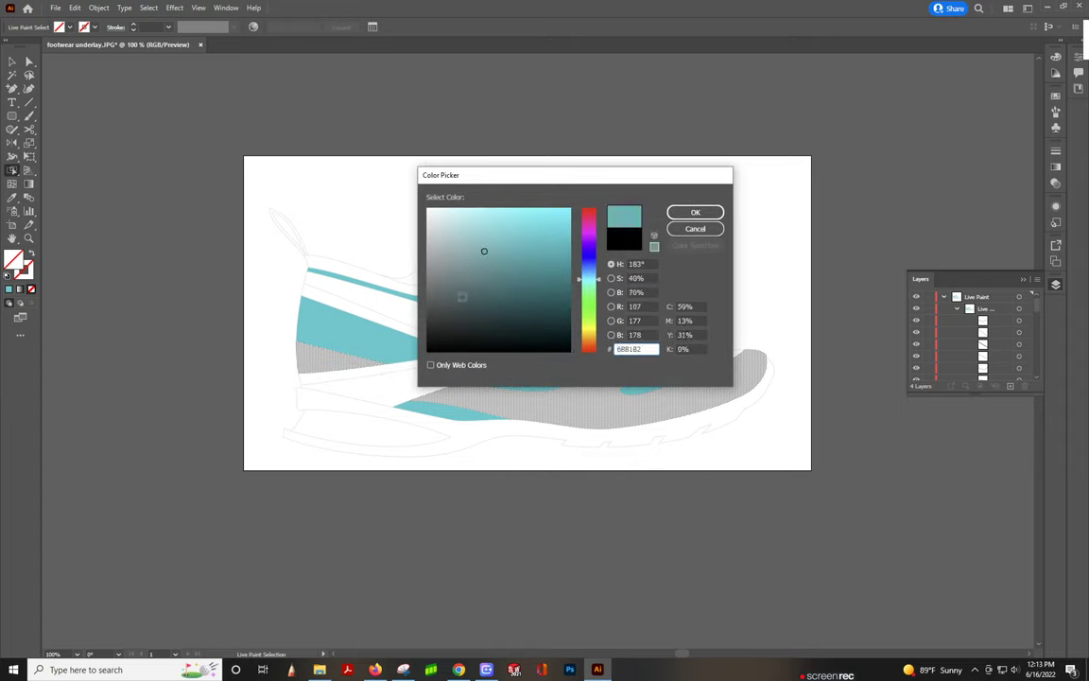
{"action": "left_click", "coordinate": [435, 262]}
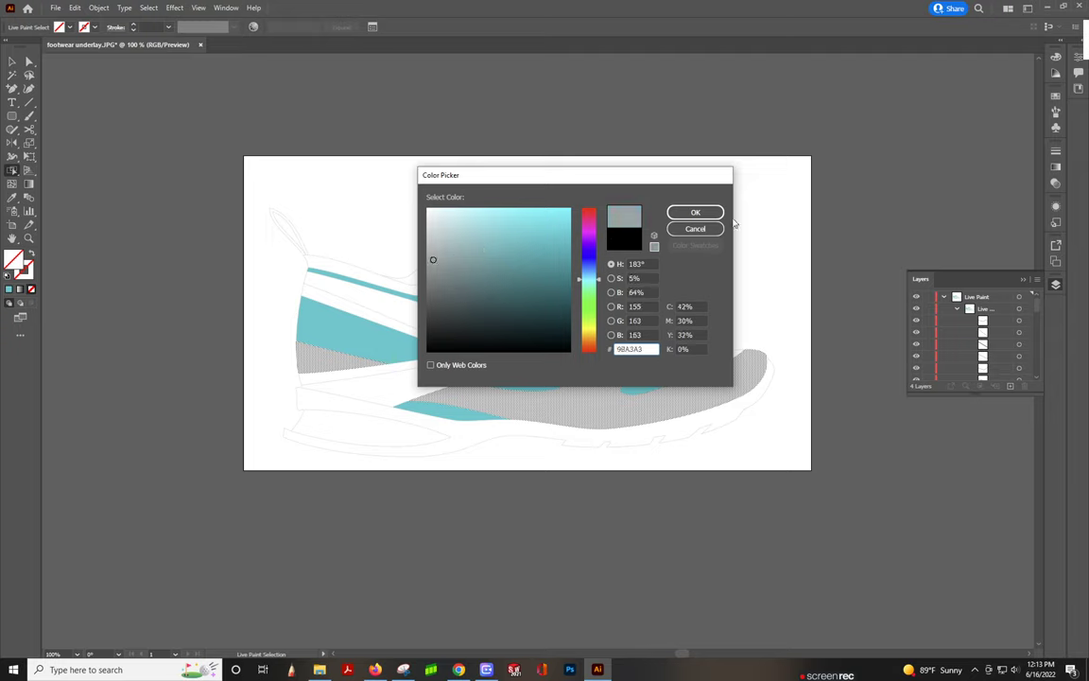
{"action": "left_click", "coordinate": [695, 213]}
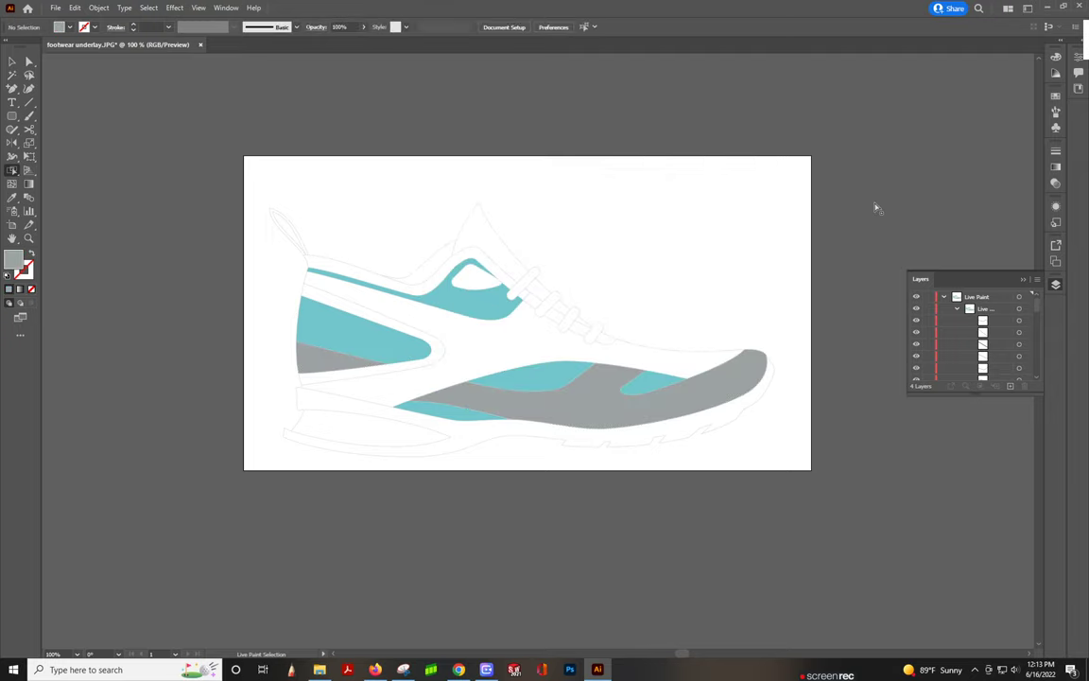
Fill the main upper side panel, its toe section and the lower heel areas beside the white band with green 65C1A4.
{"action": "left_click", "coordinate": [453, 341]}
{"action": "left_click", "coordinate": [674, 367], "text": "shift"}
{"action": "left_click", "coordinate": [654, 364], "text": "shift"}
{"action": "left_click", "coordinate": [422, 383], "text": "shift"}
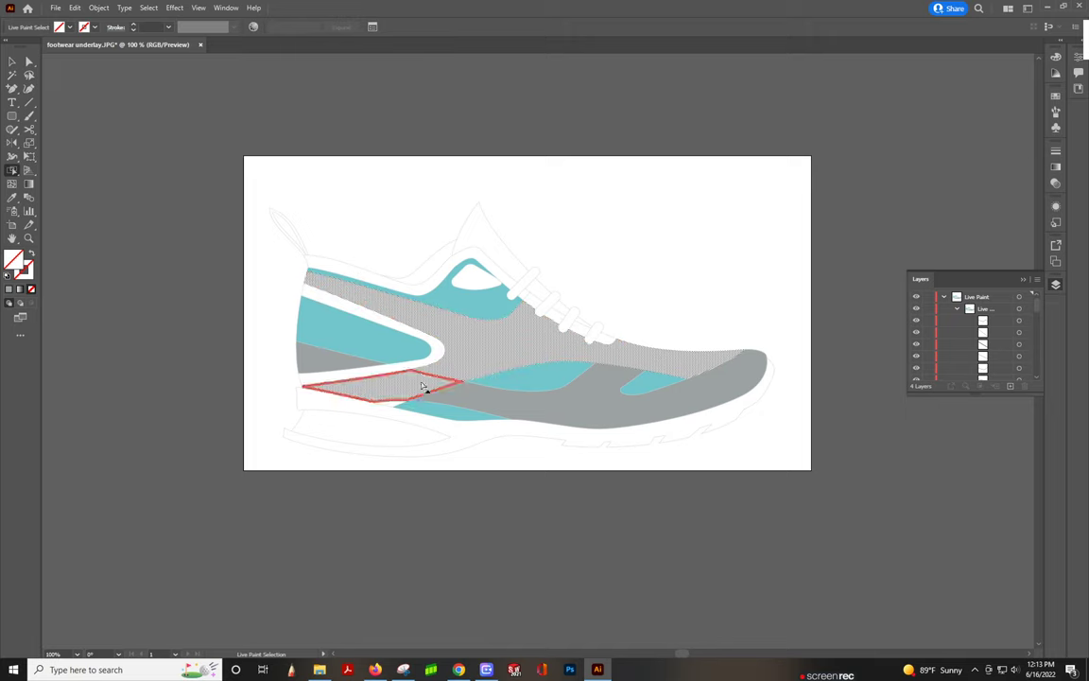
{"action": "left_click", "coordinate": [423, 385], "text": "shift"}
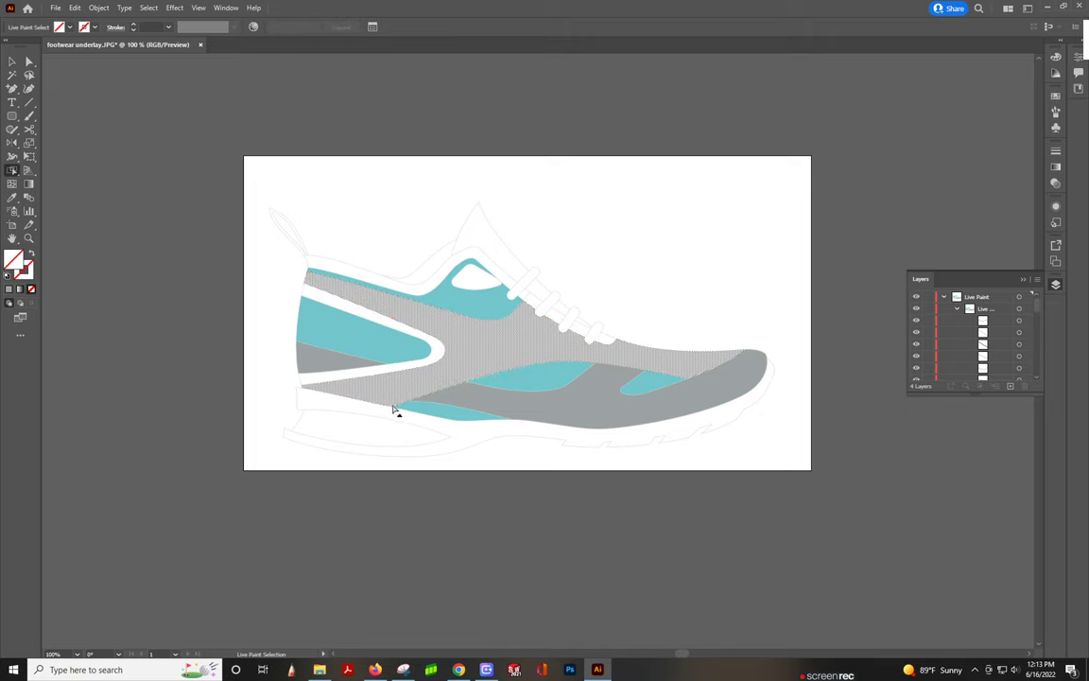
{"action": "double_click", "coordinate": [14, 261]}
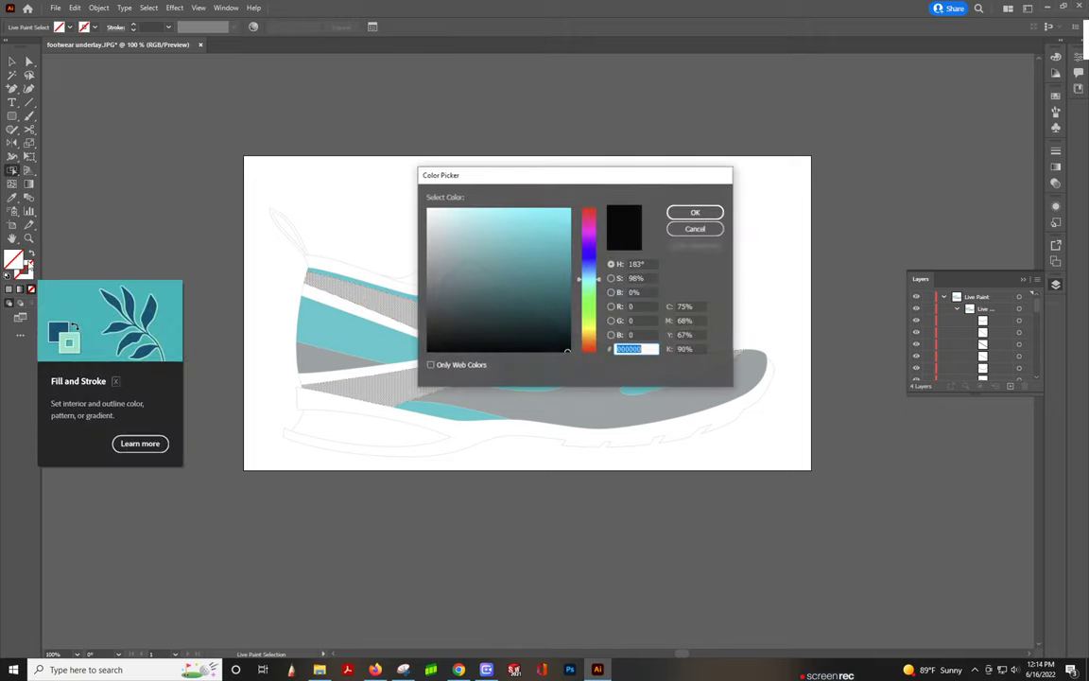
{"action": "left_click", "coordinate": [593, 258]}
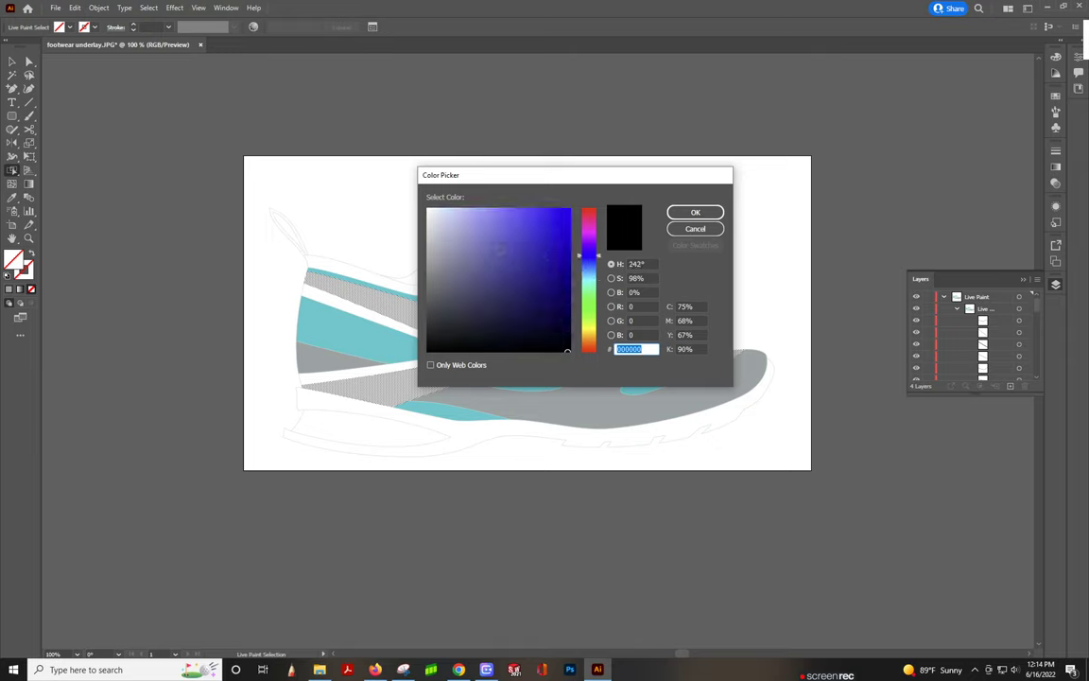
{"action": "mouse_move", "coordinate": [543, 252]}
{"action": "left_mouse_down"}
{"action": "mouse_move", "coordinate": [536, 211]}
{"action": "mouse_move", "coordinate": [530, 255]}
{"action": "mouse_move", "coordinate": [478, 208]}
{"action": "mouse_move", "coordinate": [472, 250]}
{"action": "mouse_move", "coordinate": [486, 260]}
{"action": "mouse_move", "coordinate": [496, 243]}
{"action": "left_mouse_up"}
{"action": "left_click", "coordinate": [593, 301]}
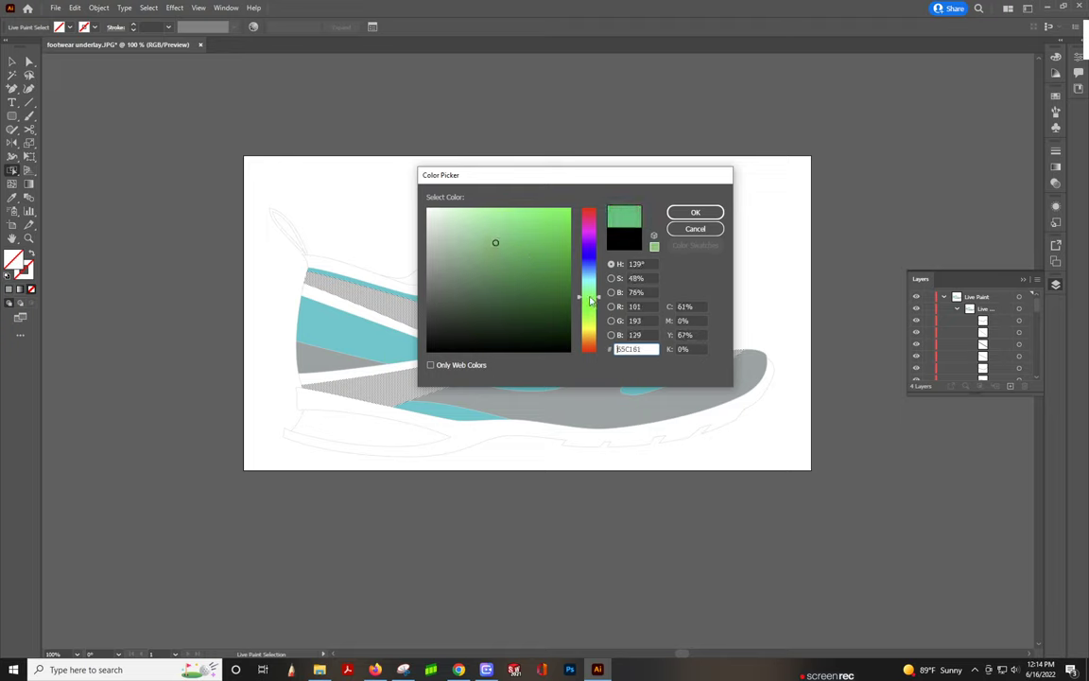
{"action": "left_click", "coordinate": [588, 287]}
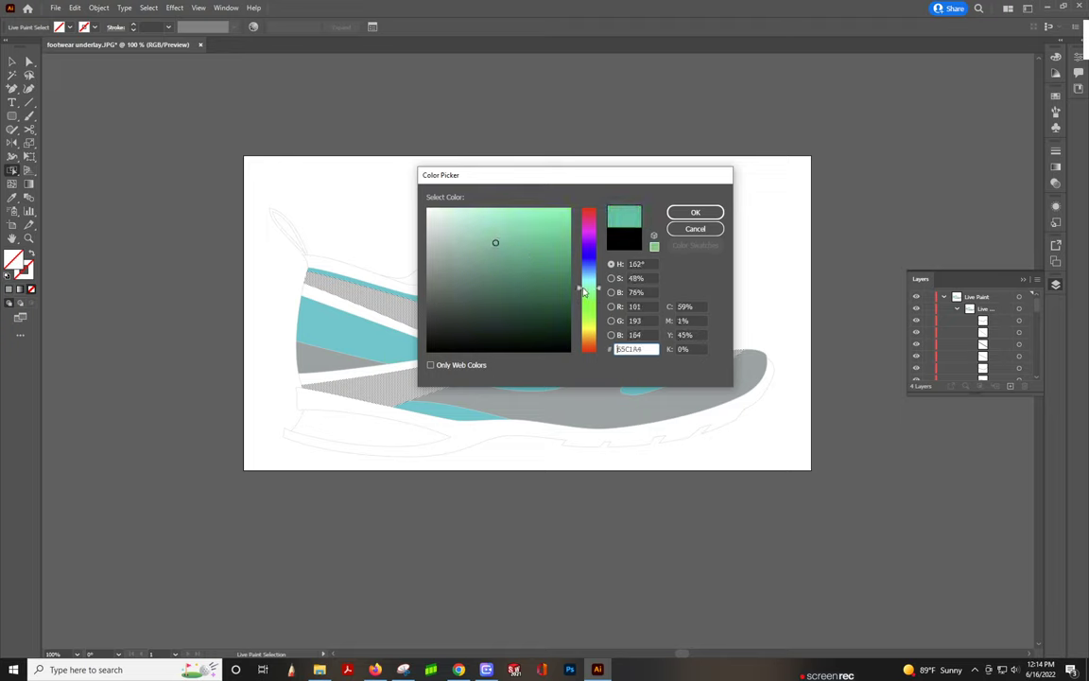
{"action": "left_click", "coordinate": [695, 212]}
{"action": "left_click", "coordinate": [688, 128]}
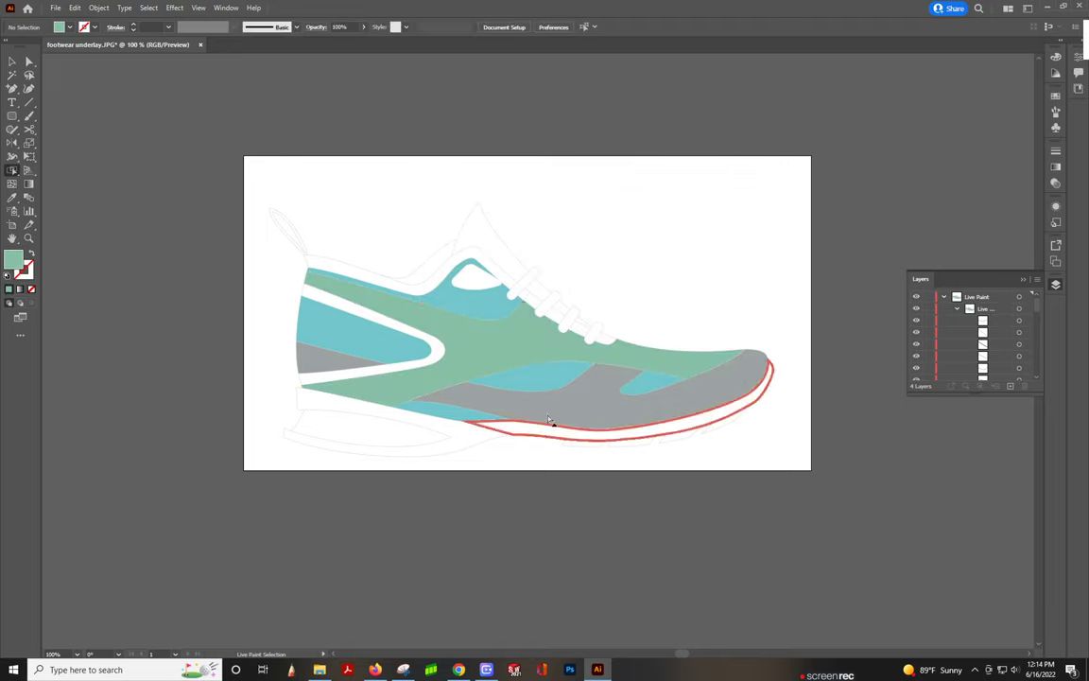
Fill both sections of the V-shaped band around the heel window with a dark green.
{"action": "left_click", "coordinate": [433, 350]}
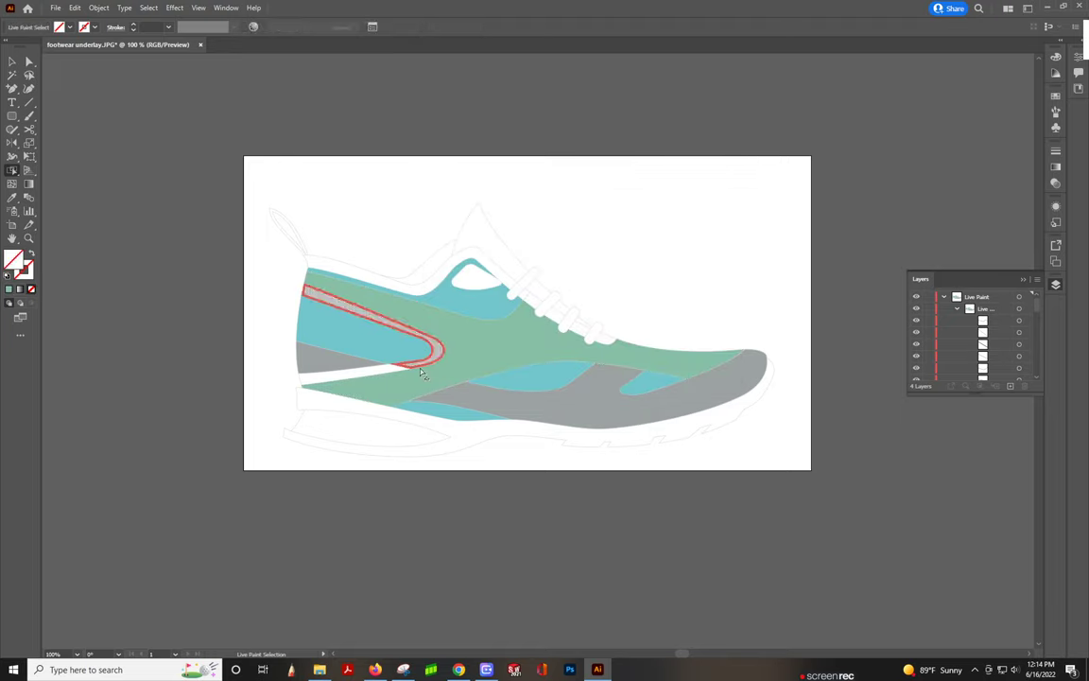
{"action": "left_click", "coordinate": [385, 378], "text": "shift"}
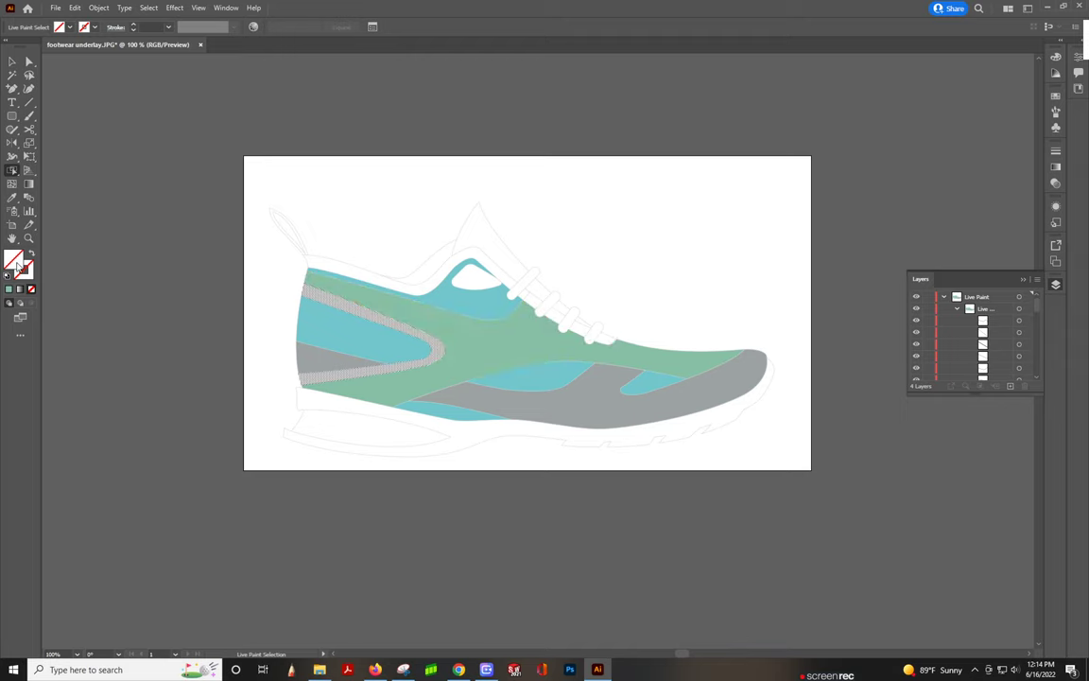
{"action": "double_click", "coordinate": [19, 267]}
{"action": "left_click", "coordinate": [599, 294]}
{"action": "left_click", "coordinate": [498, 274]}
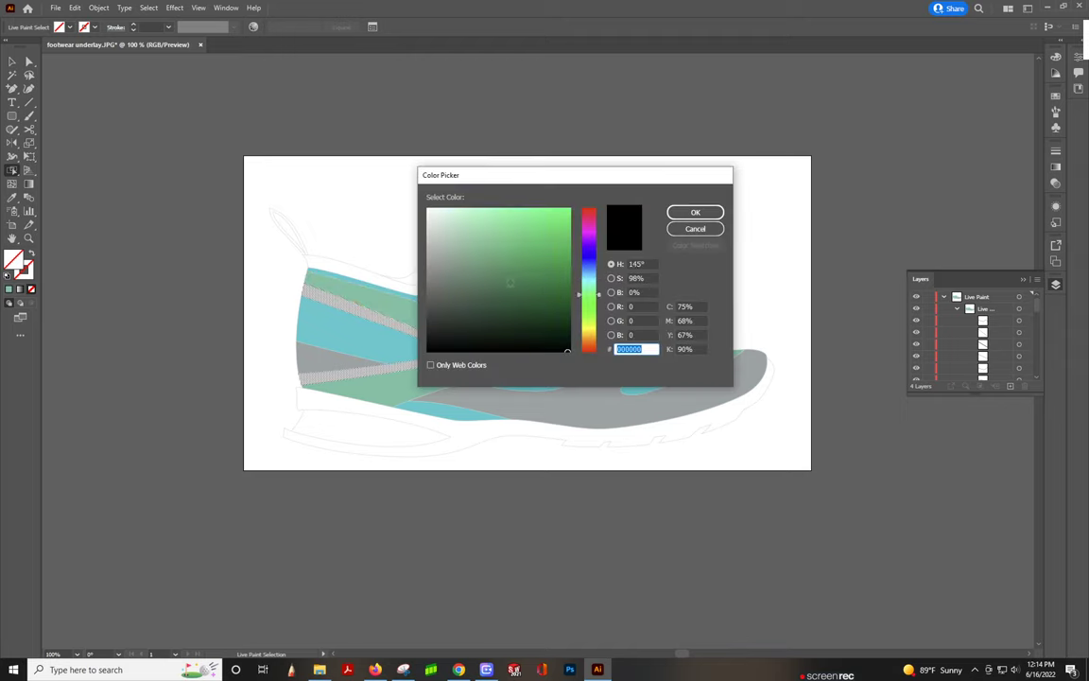
{"action": "left_click", "coordinate": [682, 216]}
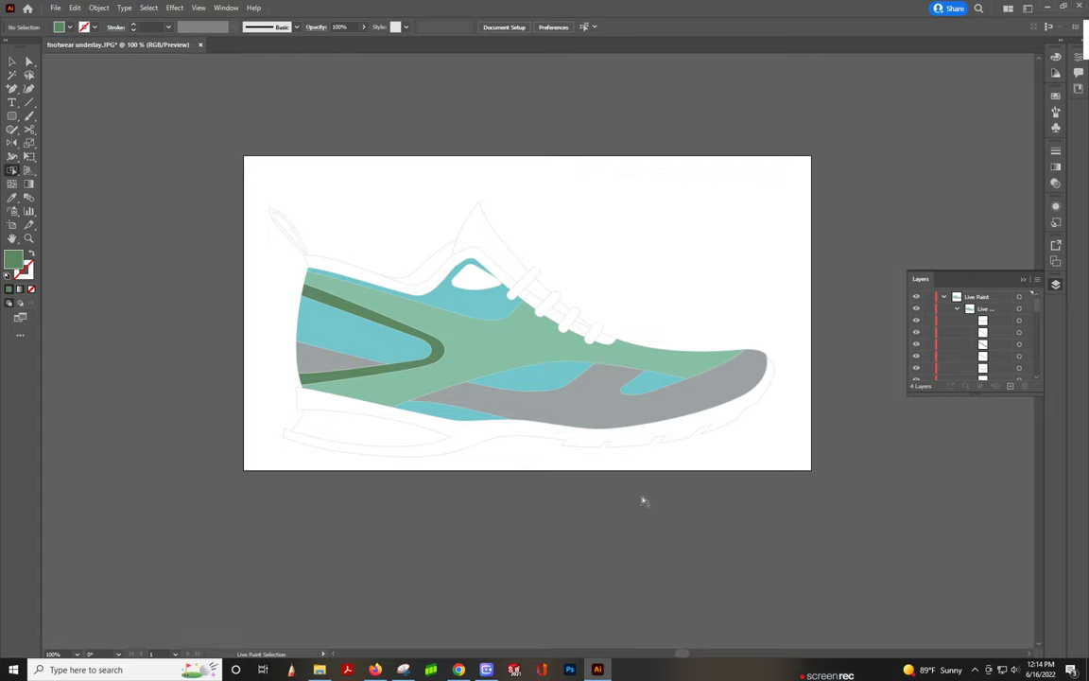
Fill the small rounded window in the teal collar panel with dark gray.
{"action": "left_click", "coordinate": [581, 398]}
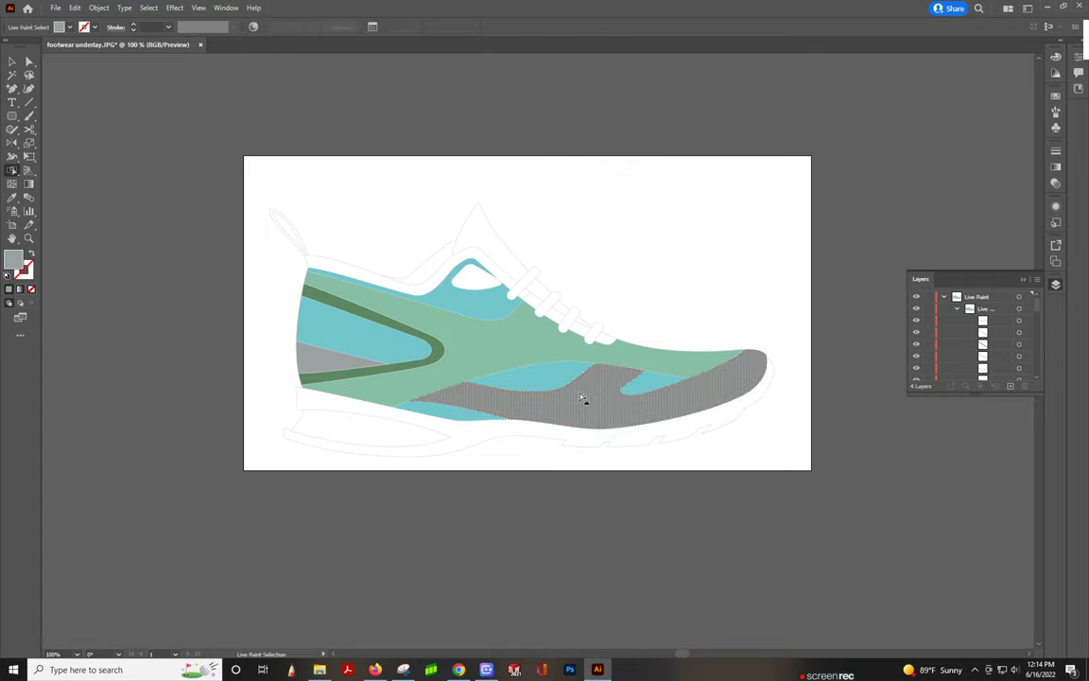
{"action": "left_click", "coordinate": [616, 258]}
{"action": "left_click", "coordinate": [480, 281]}
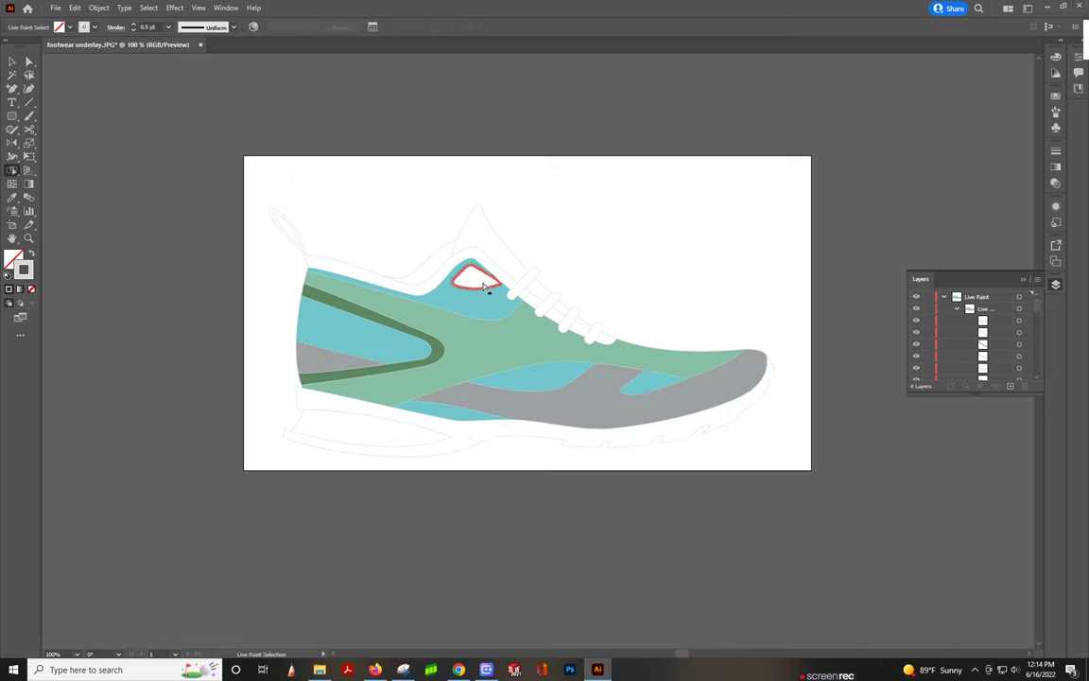
{"action": "double_click", "coordinate": [14, 261]}
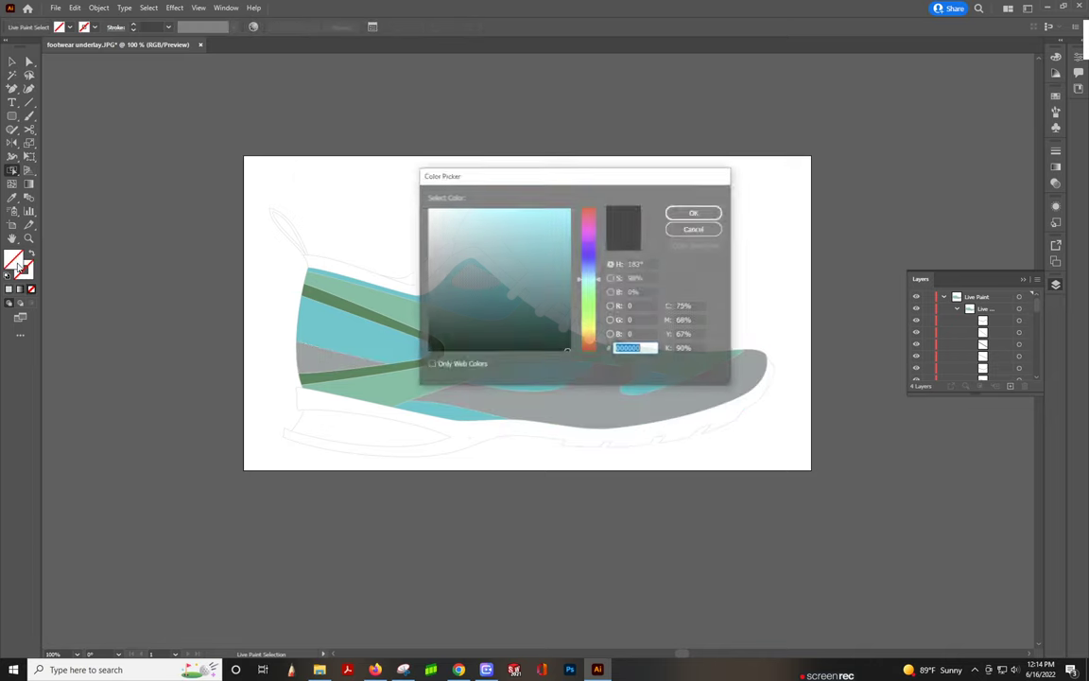
{"action": "left_click", "coordinate": [719, 215]}
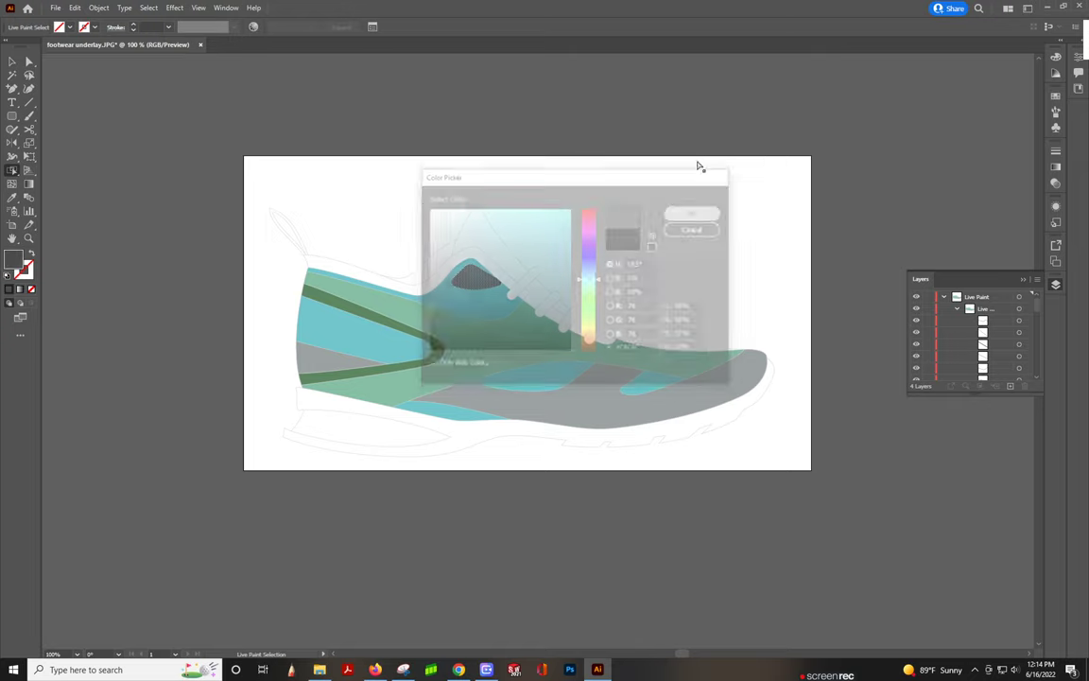
Fill the band running along the collar and down beside the laces with lime green A5EF56.
{"action": "left_click", "coordinate": [460, 259]}
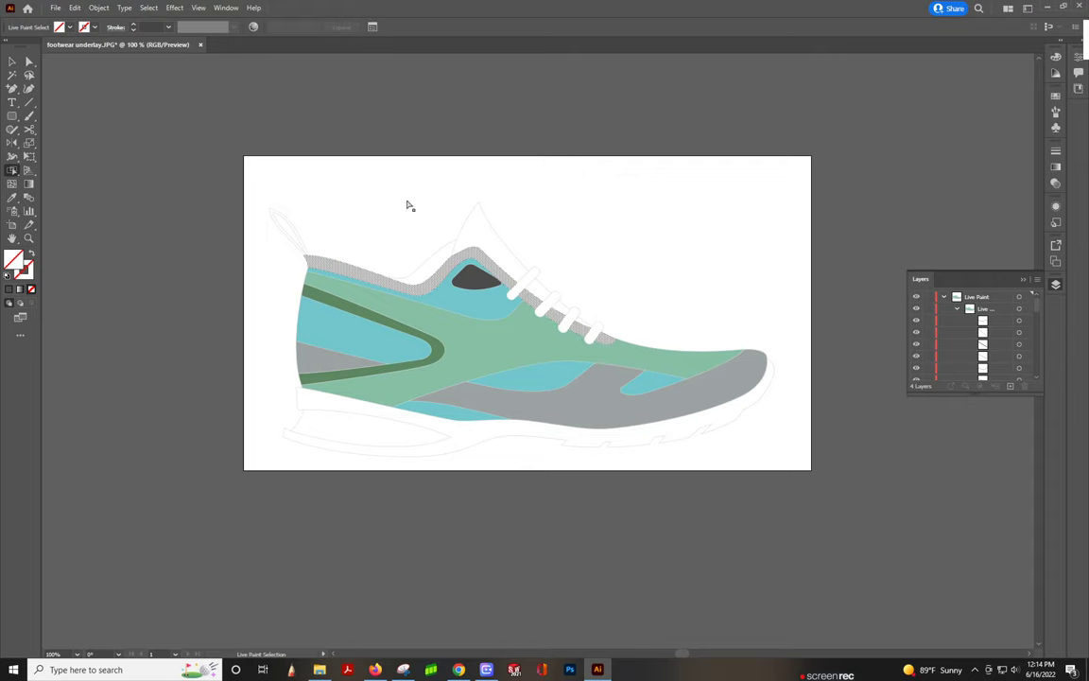
{"action": "double_click", "coordinate": [14, 259]}
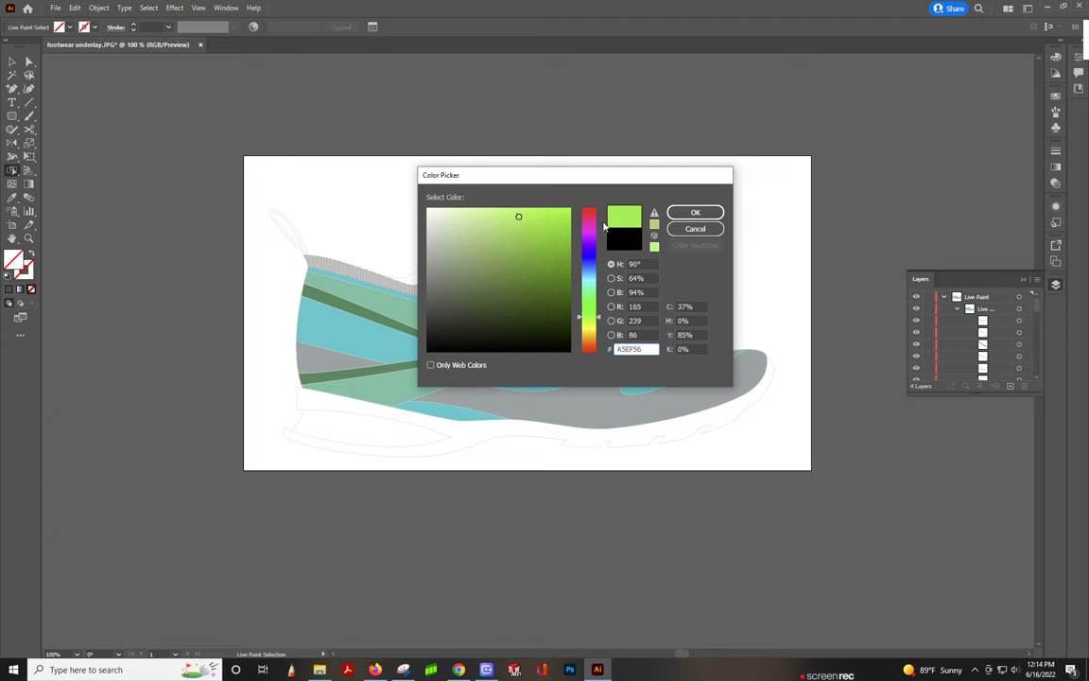
{"action": "left_click", "coordinate": [695, 212]}
{"action": "left_click", "coordinate": [768, 234]}
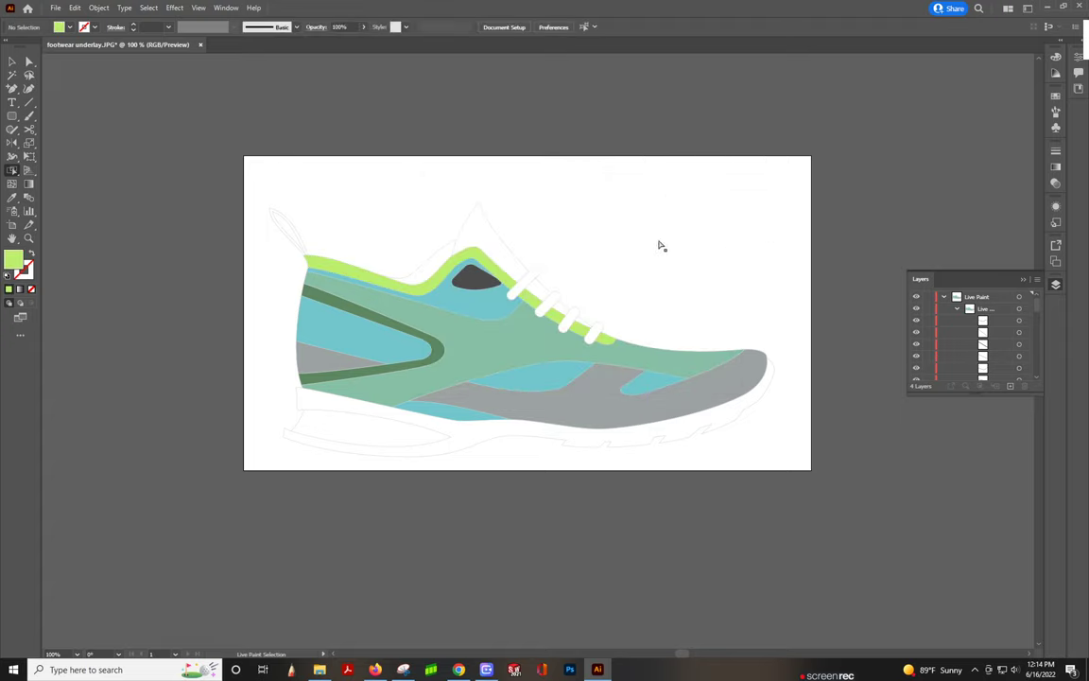
Fill the tongue areas with the gray sampled from the toe overlay, and return to Live Paint Selection.
{"action": "left_click", "coordinate": [544, 279]}
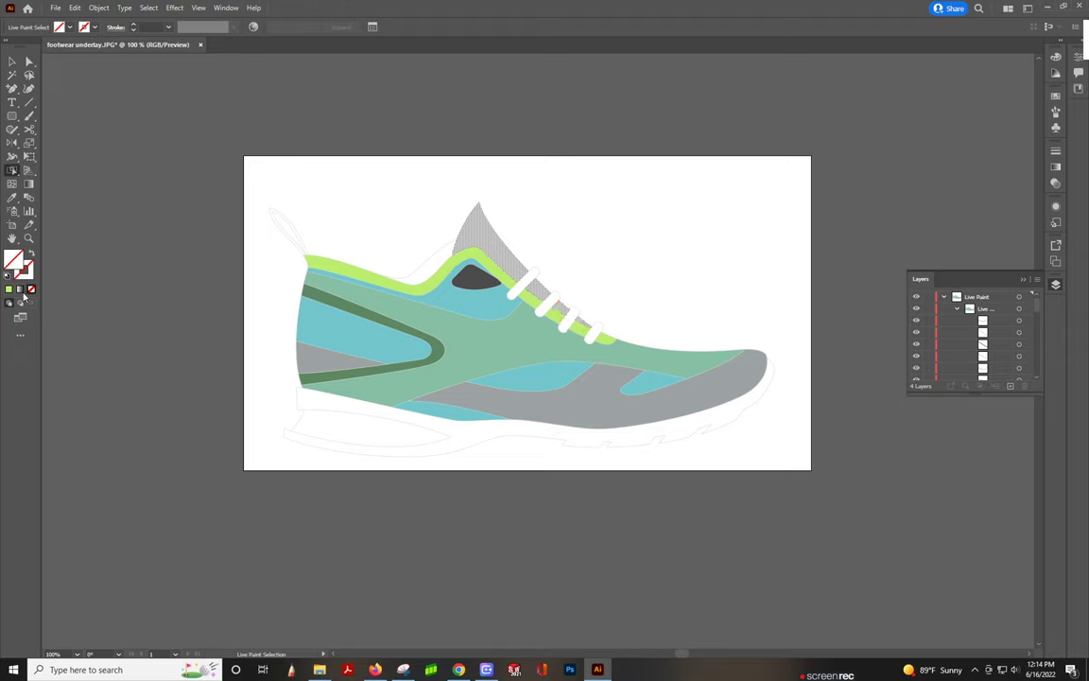
{"action": "key", "text": "i"}
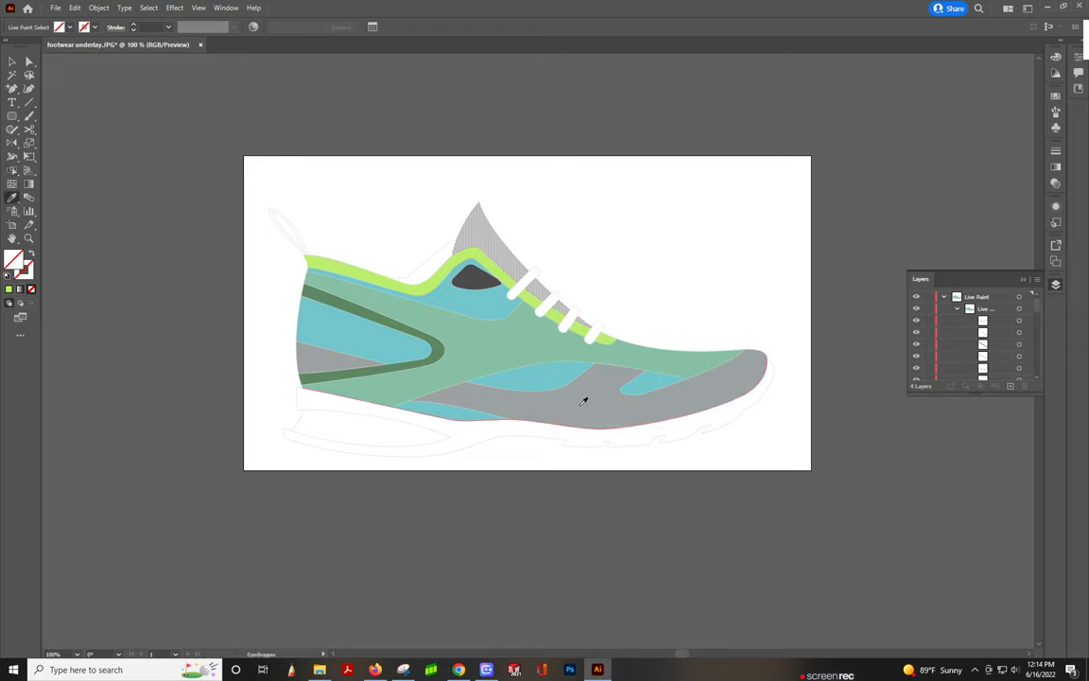
{"action": "left_click", "coordinate": [584, 400]}
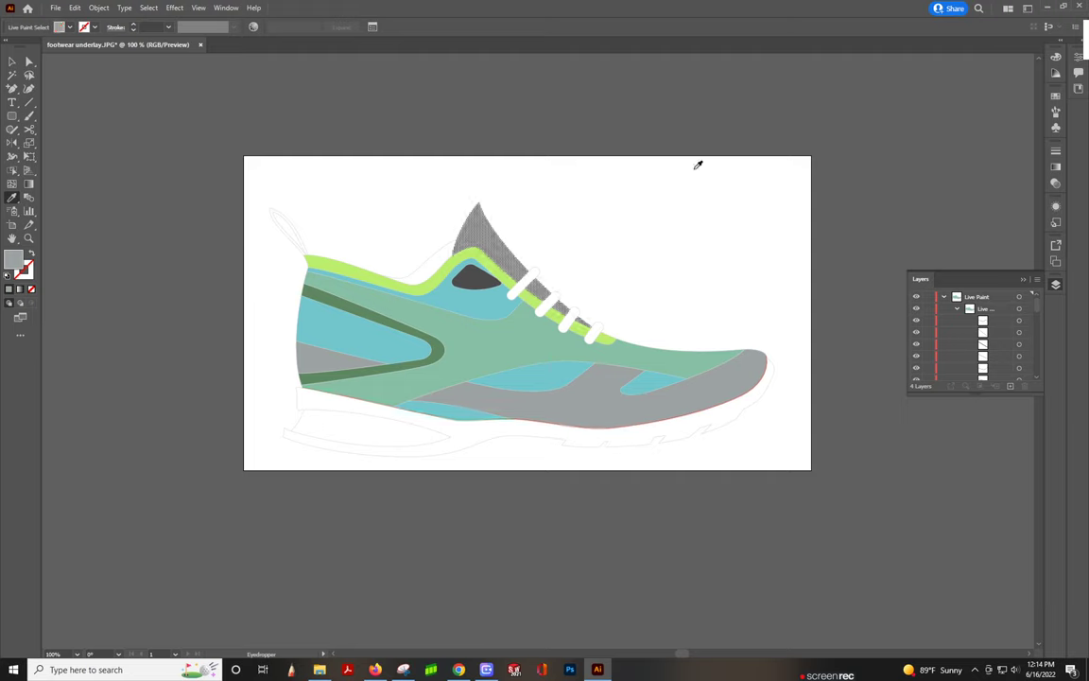
{"action": "left_click", "coordinate": [11, 63]}
{"action": "left_click", "coordinate": [257, 144]}
{"action": "key", "text": "shift+l"}
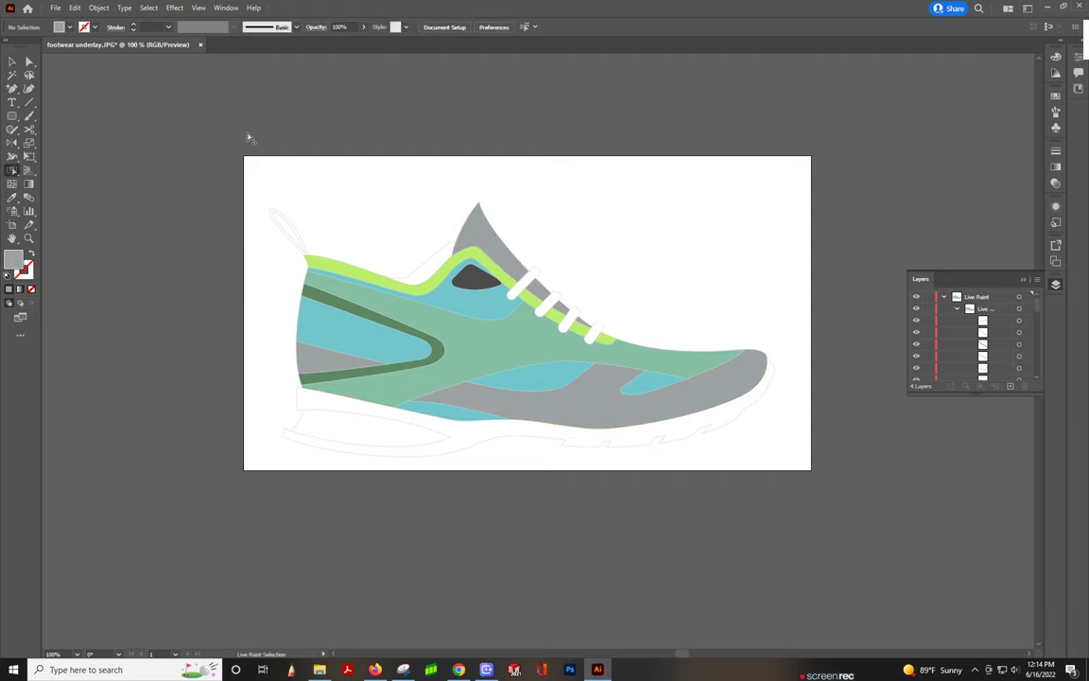
Fill the inner collar lining behind the lime green band with a muted olive green.
{"action": "left_click", "coordinate": [434, 275]}
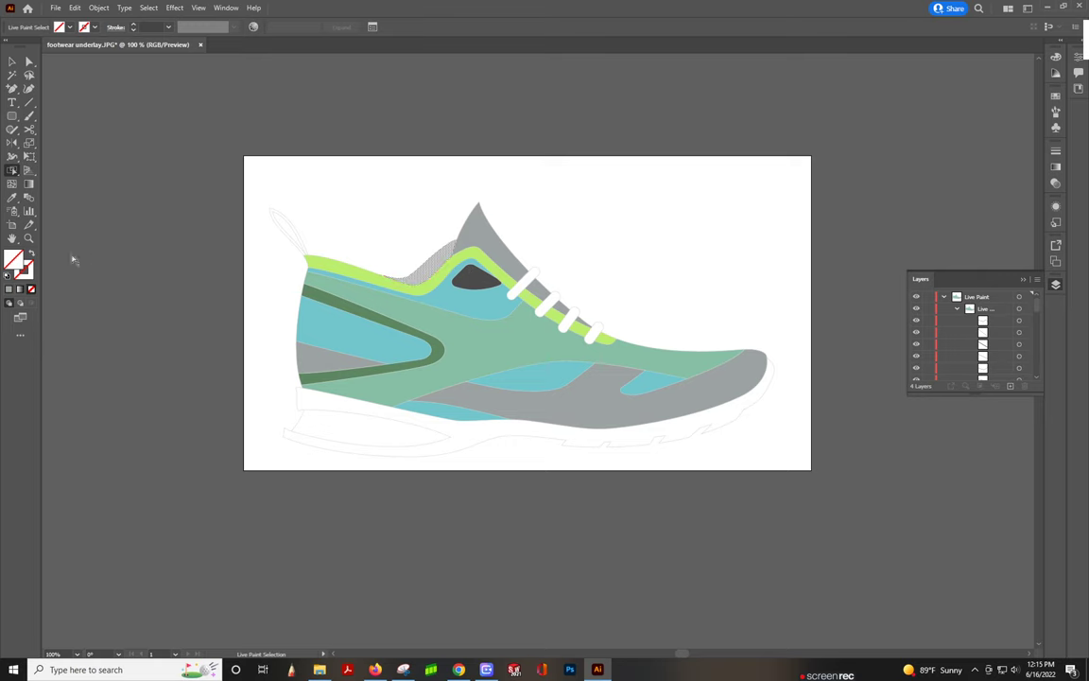
{"action": "double_click", "coordinate": [14, 262]}
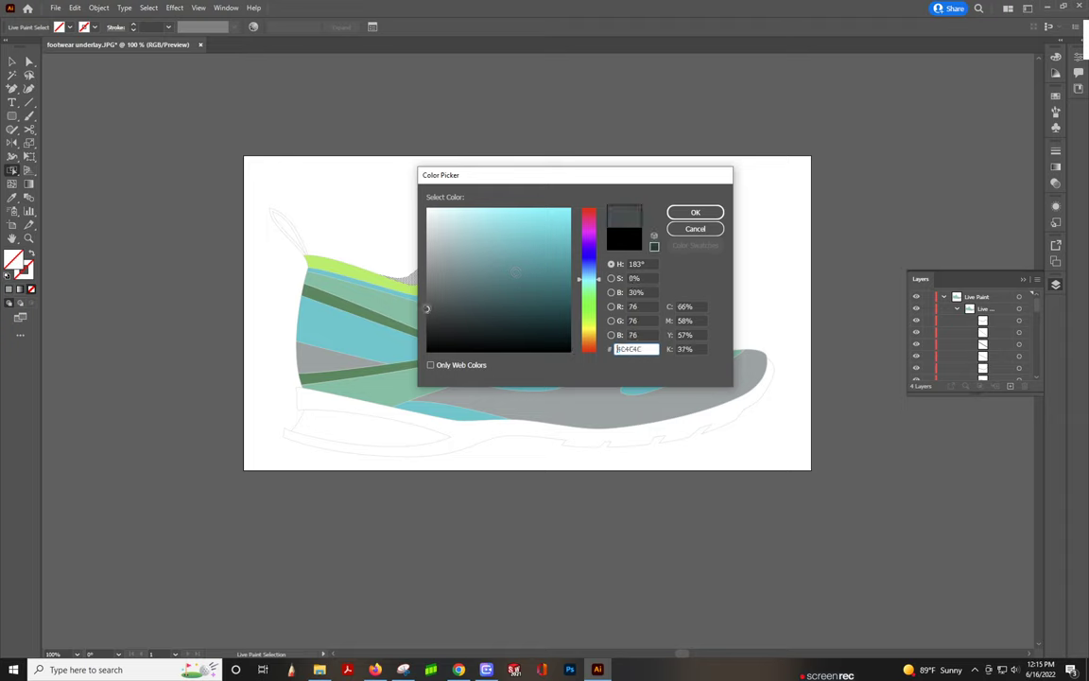
{"action": "left_click", "coordinate": [467, 284]}
{"action": "left_click", "coordinate": [585, 299]}
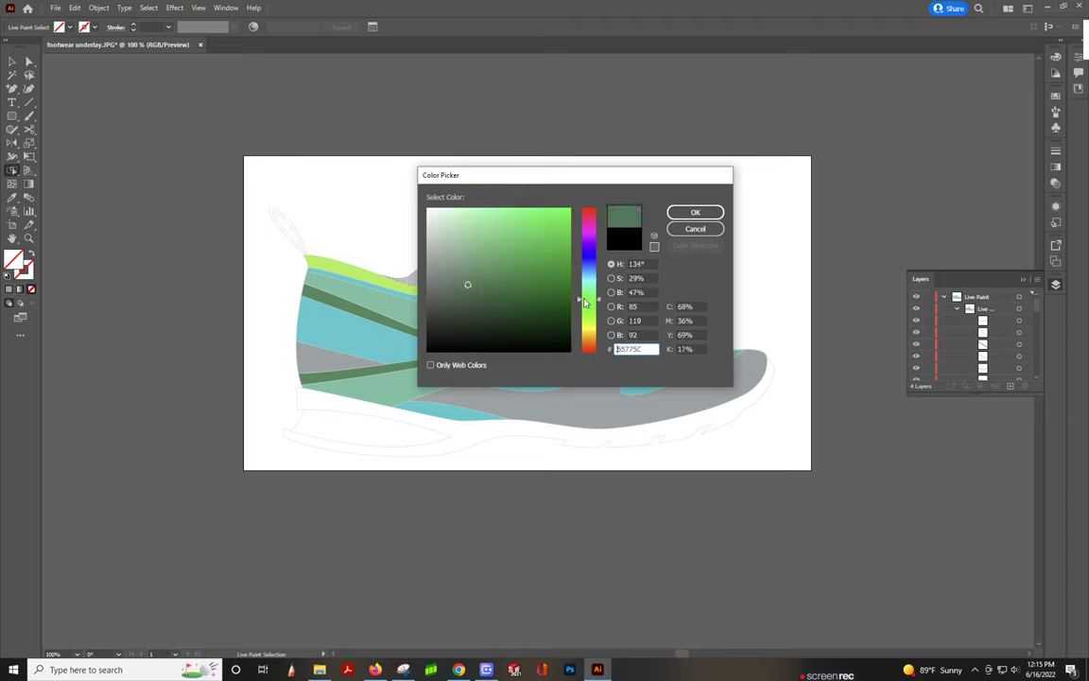
{"action": "left_click", "coordinate": [485, 294]}
{"action": "left_click", "coordinate": [500, 283]}
{"action": "left_click", "coordinate": [592, 306]}
{"action": "left_click", "coordinate": [472, 254]}
{"action": "left_click", "coordinate": [476, 236]}
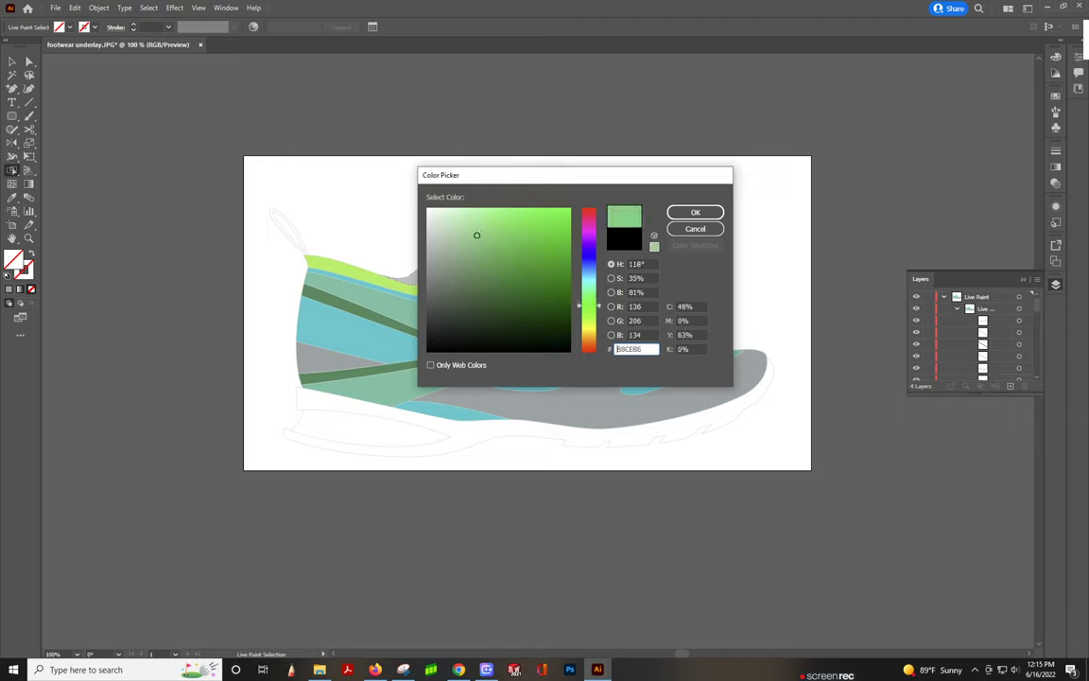
{"action": "left_click", "coordinate": [590, 320]}
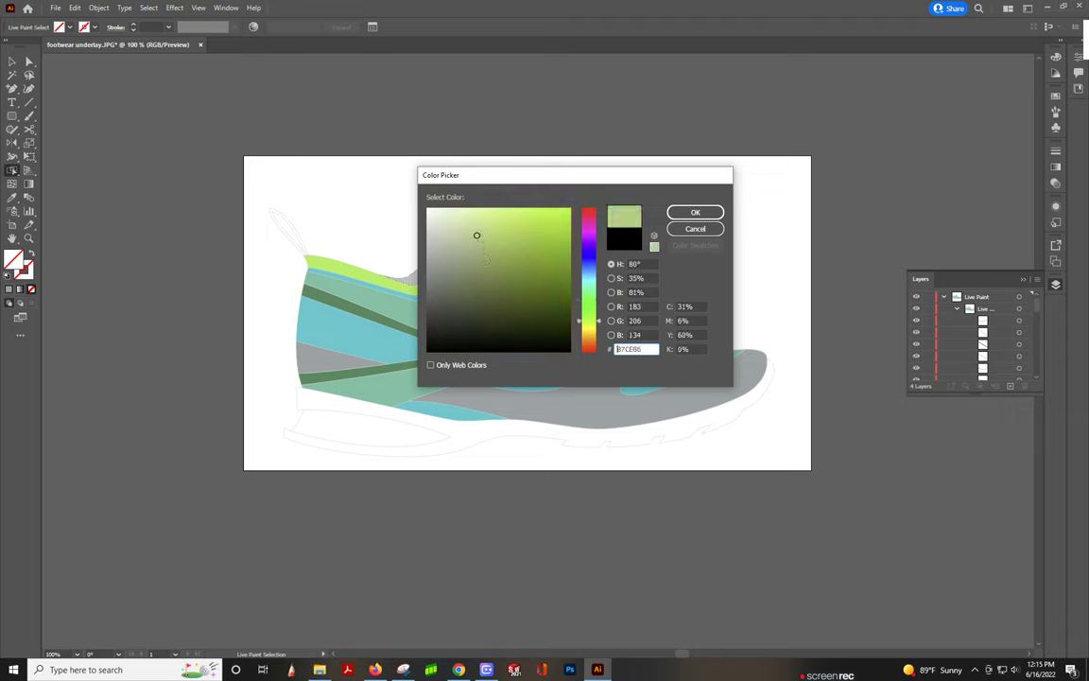
{"action": "left_click", "coordinate": [590, 313]}
{"action": "left_click", "coordinate": [695, 211]}
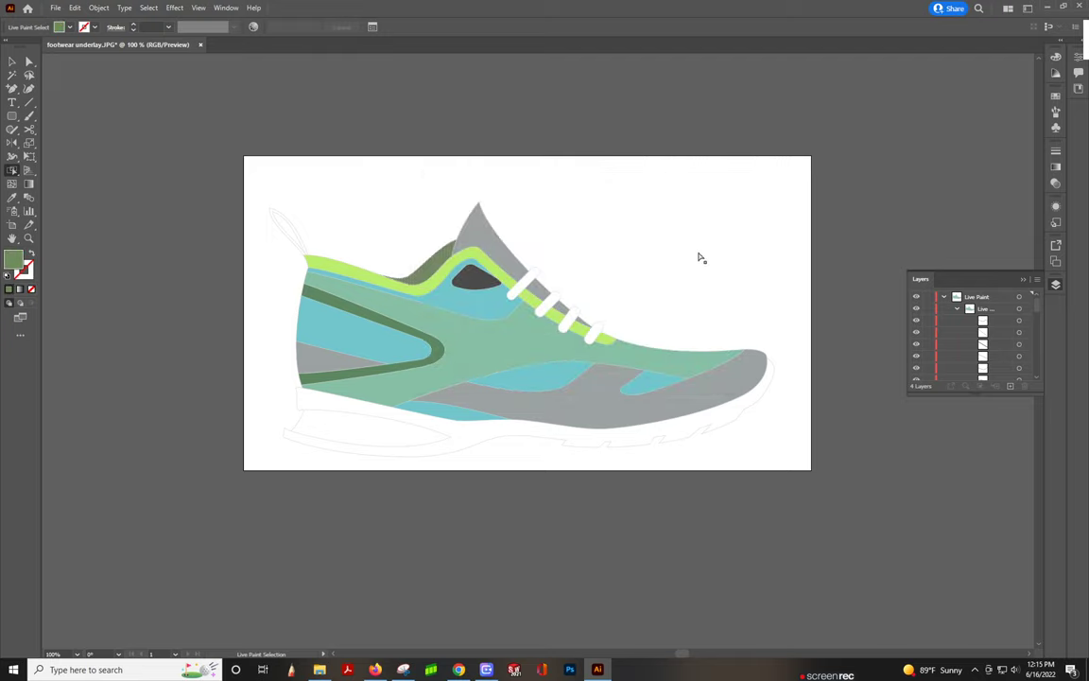
{"action": "left_click", "coordinate": [700, 170]}
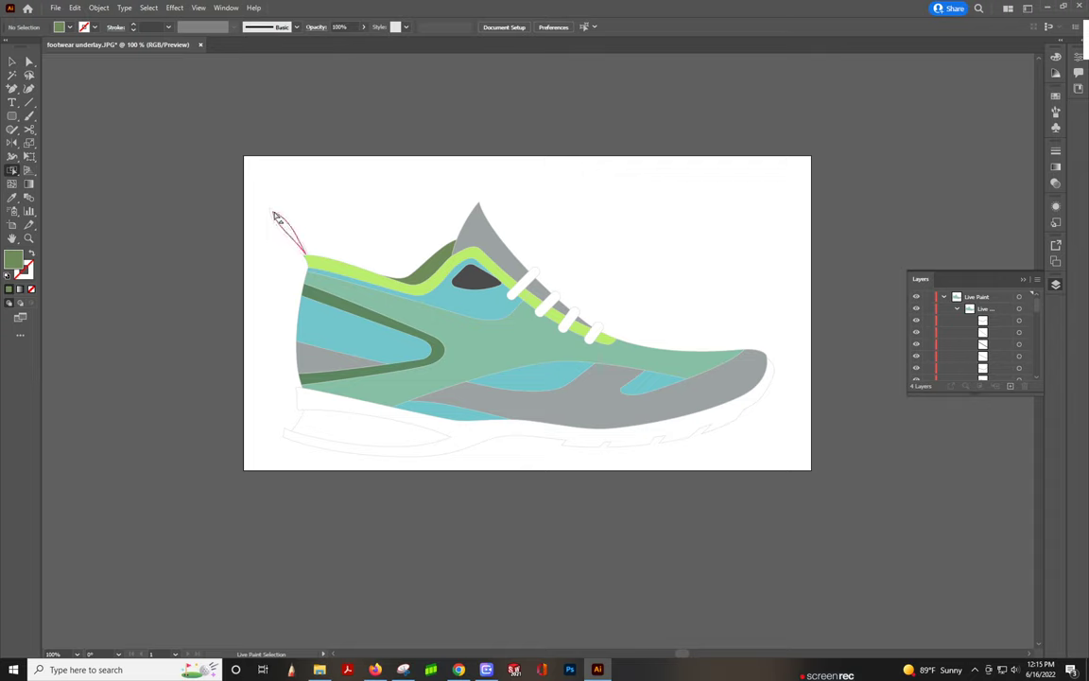
Select all faces sharing the tongue's gray fill and recolor them navy 323A66.
{"action": "triple_click", "coordinate": [489, 243]}
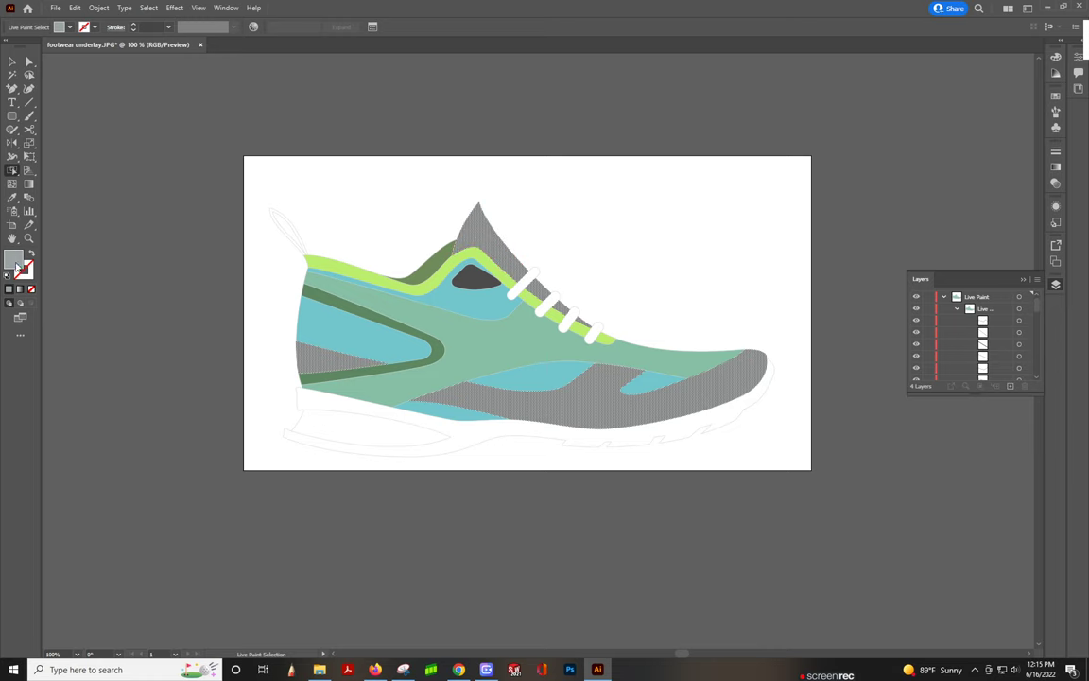
{"action": "double_click", "coordinate": [14, 263]}
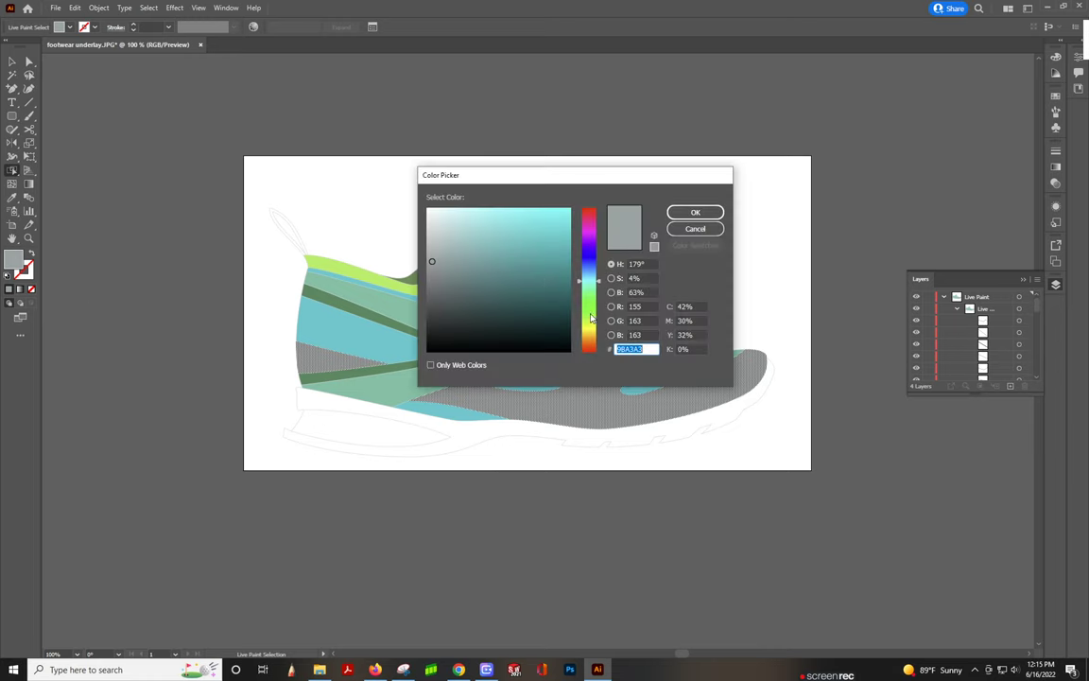
{"action": "left_click", "coordinate": [590, 318]}
{"action": "left_click", "coordinate": [590, 259]}
{"action": "left_click", "coordinate": [554, 213]}
{"action": "left_click_drag", "start_coordinate": [554, 214], "coordinate": [500, 294]}
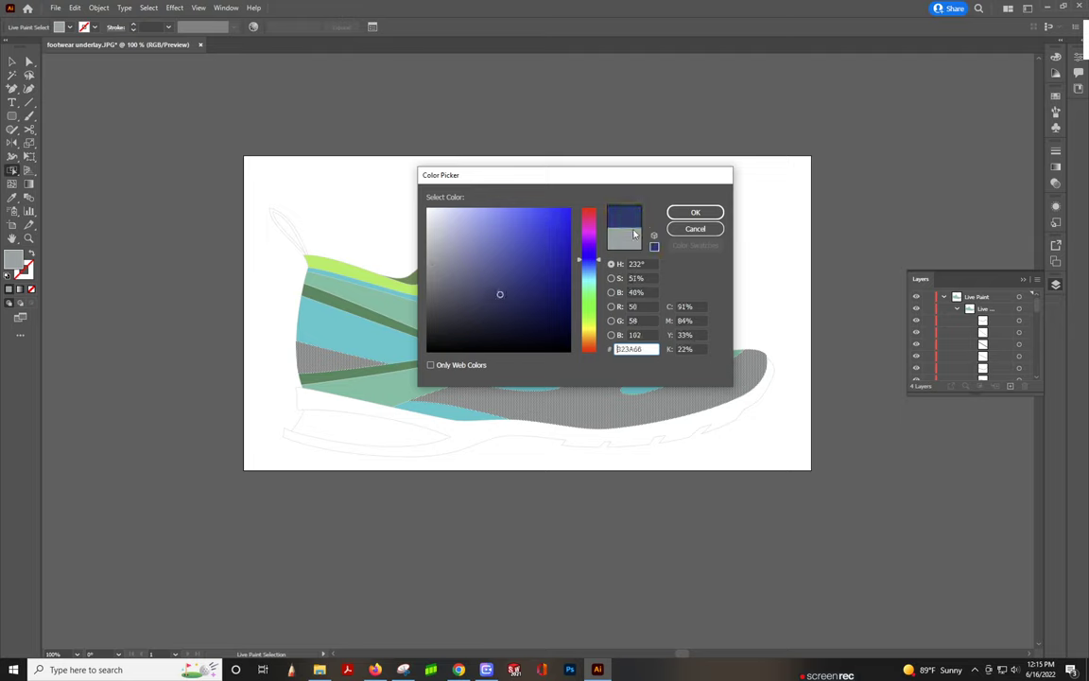
{"action": "left_click", "coordinate": [695, 212]}
{"action": "left_click", "coordinate": [711, 232]}
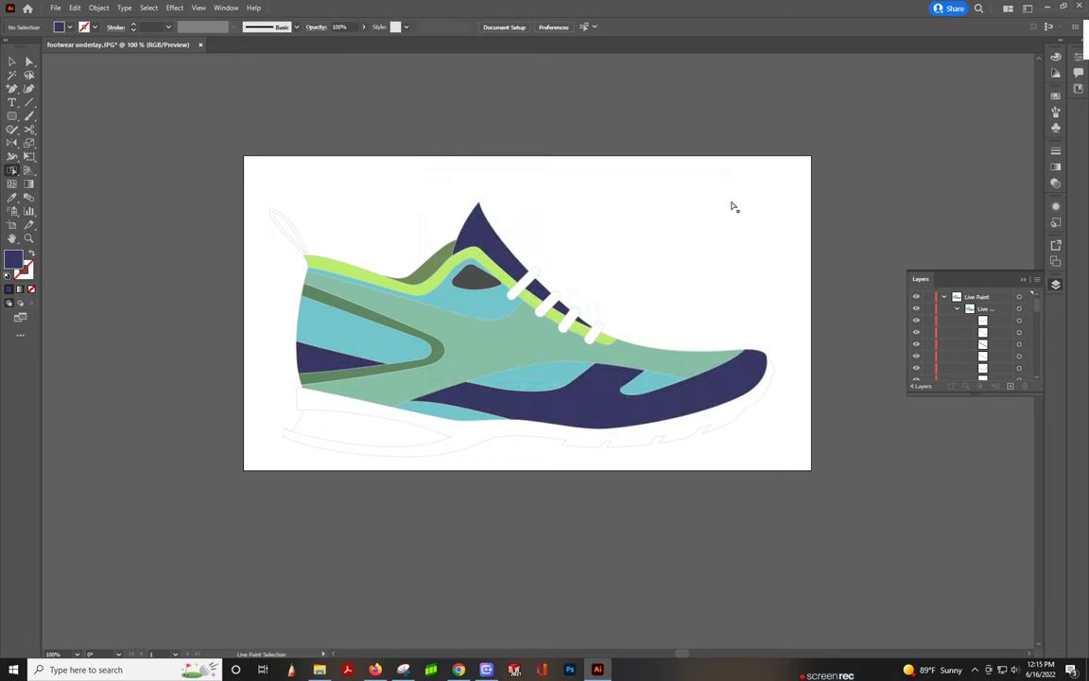
Select the four shoelace faces and fill them with purple.
{"action": "left_click", "coordinate": [525, 287]}
{"action": "left_click", "coordinate": [552, 304], "text": "shift"}
{"action": "left_click", "coordinate": [572, 319], "text": "shift"}
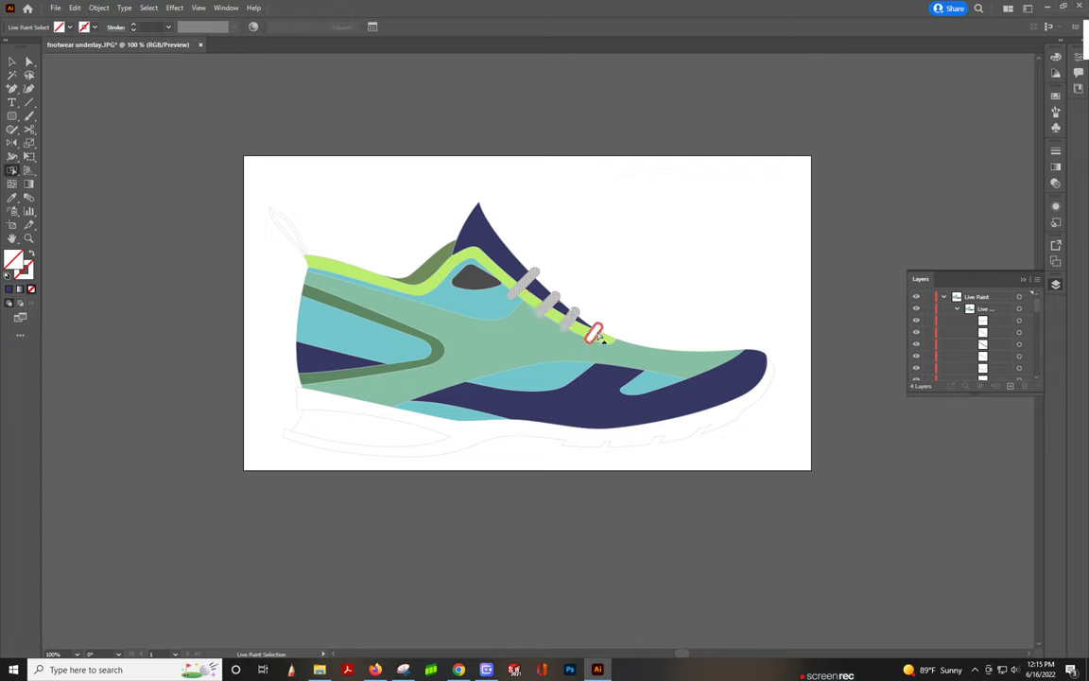
{"action": "left_click", "coordinate": [598, 336], "text": "shift"}
{"action": "double_click", "coordinate": [13, 262]}
{"action": "left_click", "coordinate": [515, 249]}
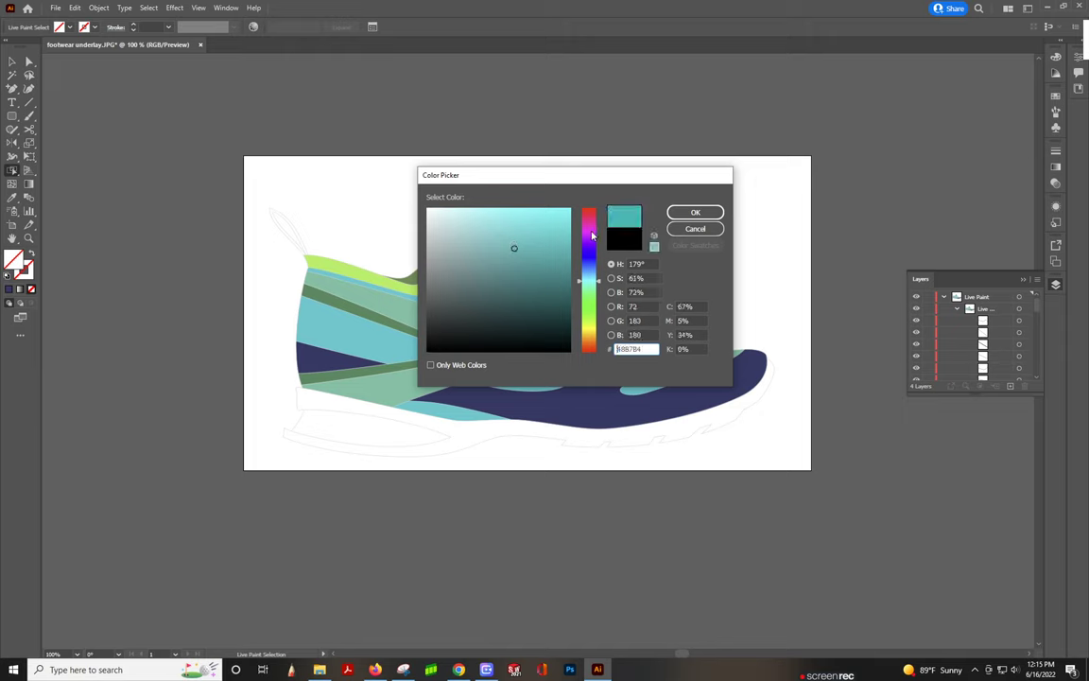
{"action": "left_click", "coordinate": [591, 227]}
{"action": "left_click", "coordinate": [695, 212]}
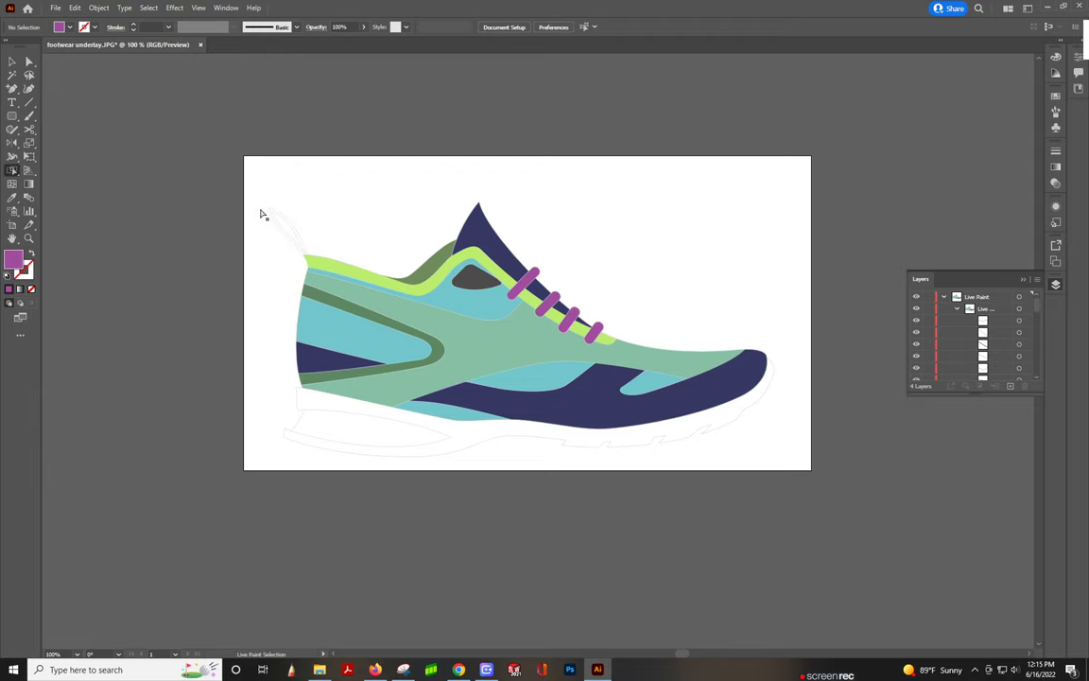
Fill the outer band of the heel pull-tab loop with the same purple as the laces.
{"action": "scroll", "coordinate": [255, 208], "scroll_direction": "up", "scroll_amount": 5}
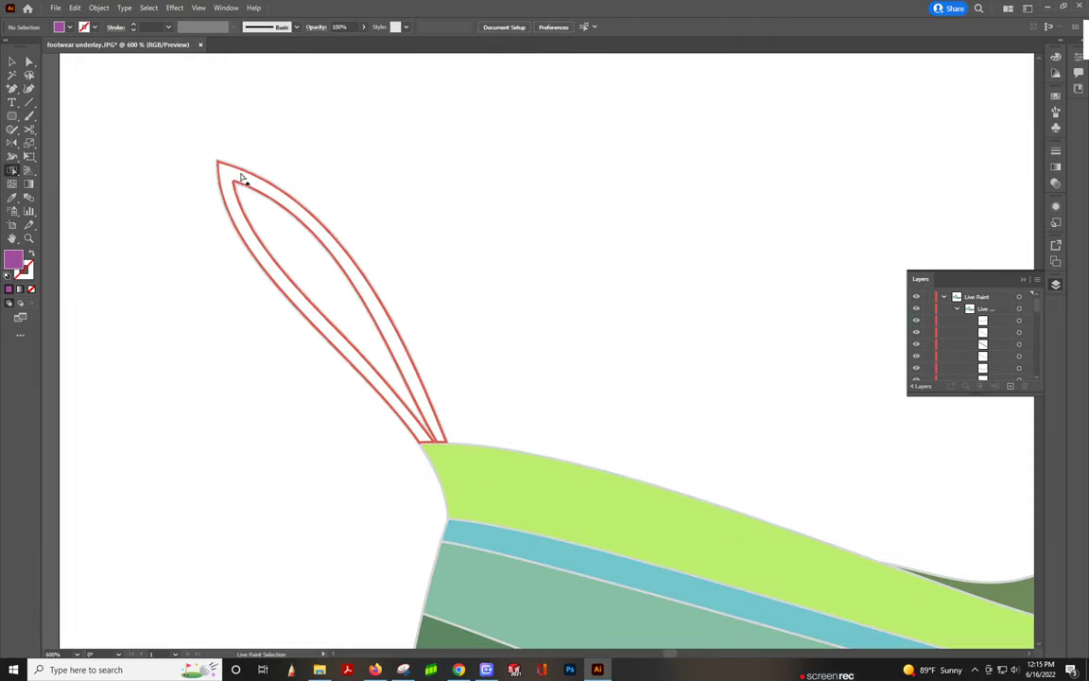
{"action": "left_click", "coordinate": [236, 178]}
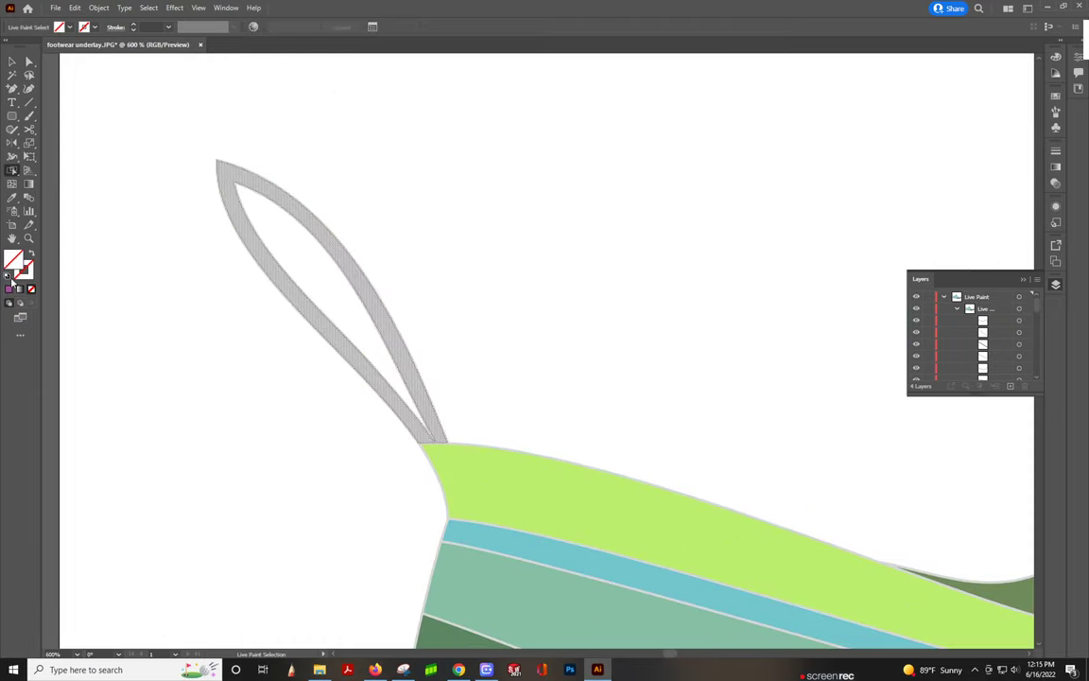
{"action": "left_click", "coordinate": [9, 290]}
{"action": "left_click", "coordinate": [270, 123]}
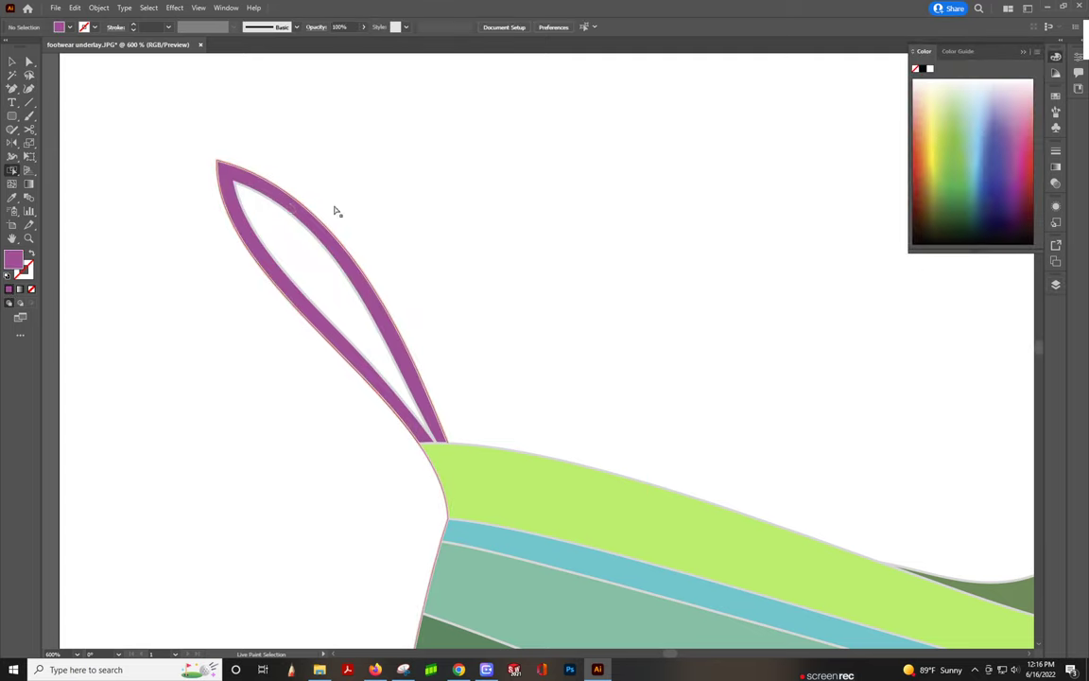
Remove the gray stroke from the pull-tab loop's inner and outer outlines and from the edge at its base.
{"action": "left_click", "coordinate": [273, 187]}
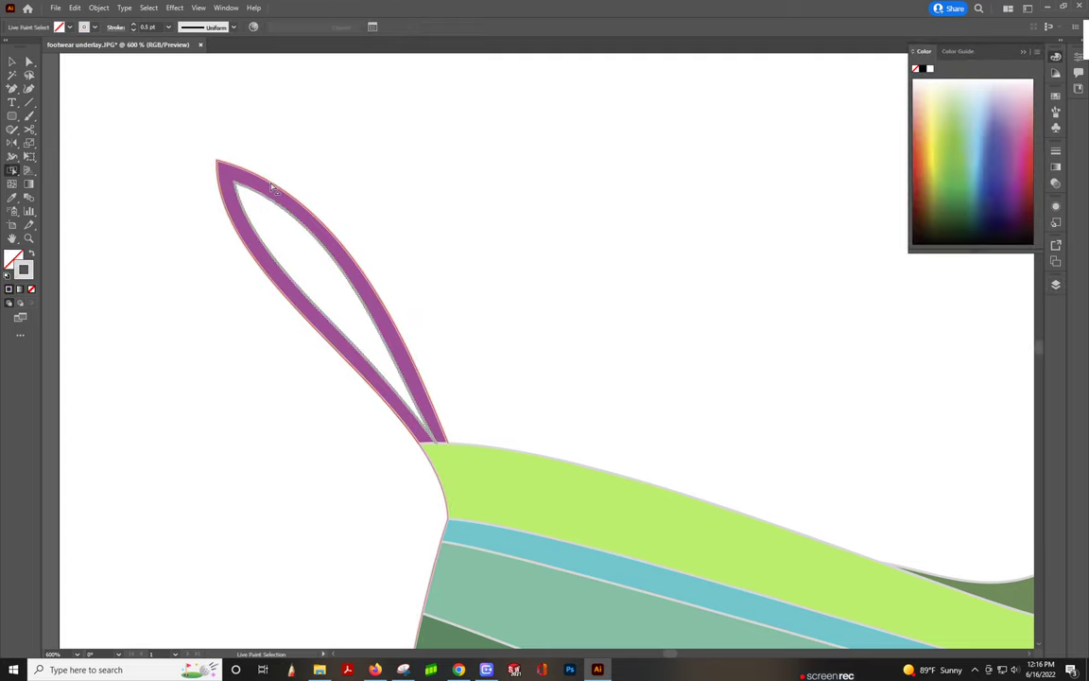
{"action": "left_click", "coordinate": [29, 290]}
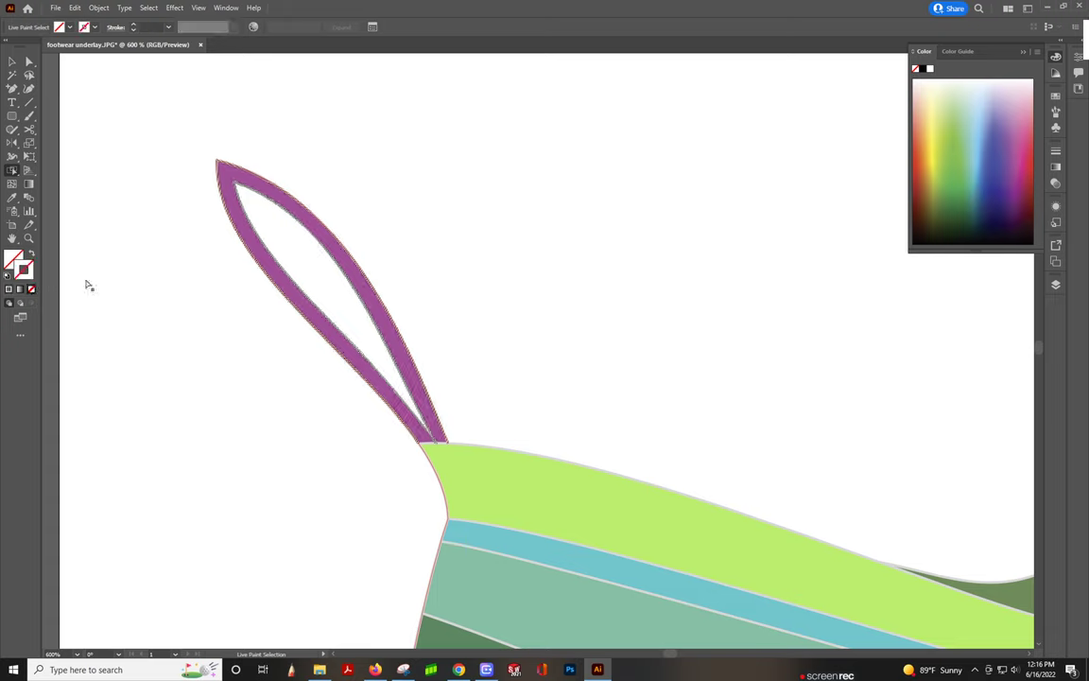
{"action": "left_click", "coordinate": [508, 220]}
{"action": "scroll", "coordinate": [596, 326], "scroll_direction": "up", "scroll_amount": 1}
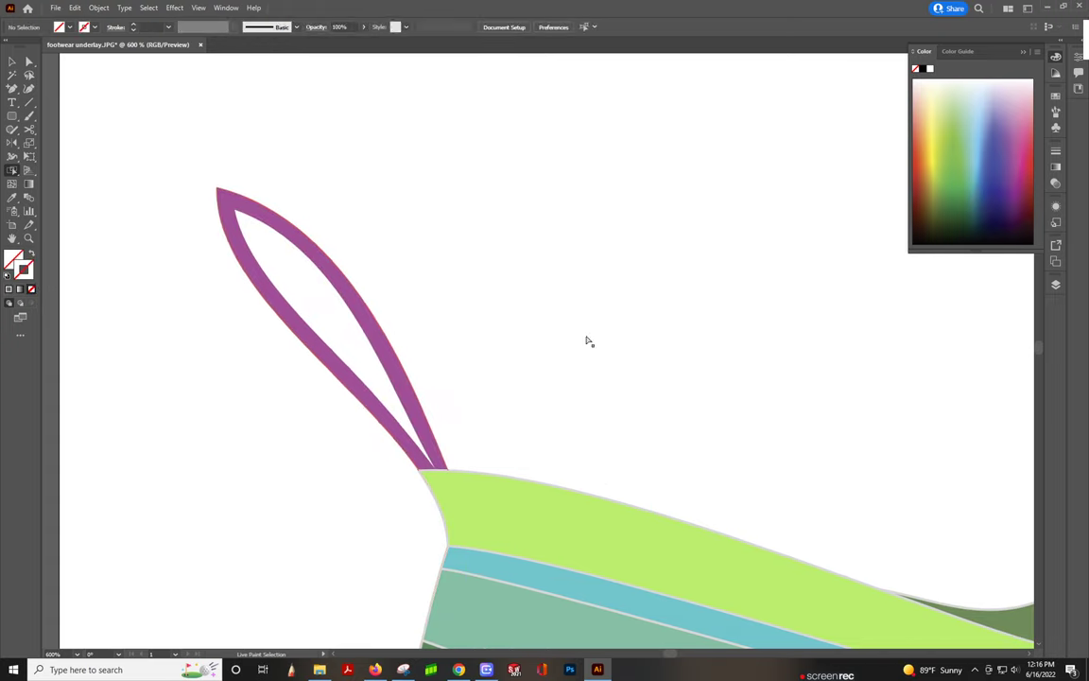
{"action": "left_click", "coordinate": [426, 478]}
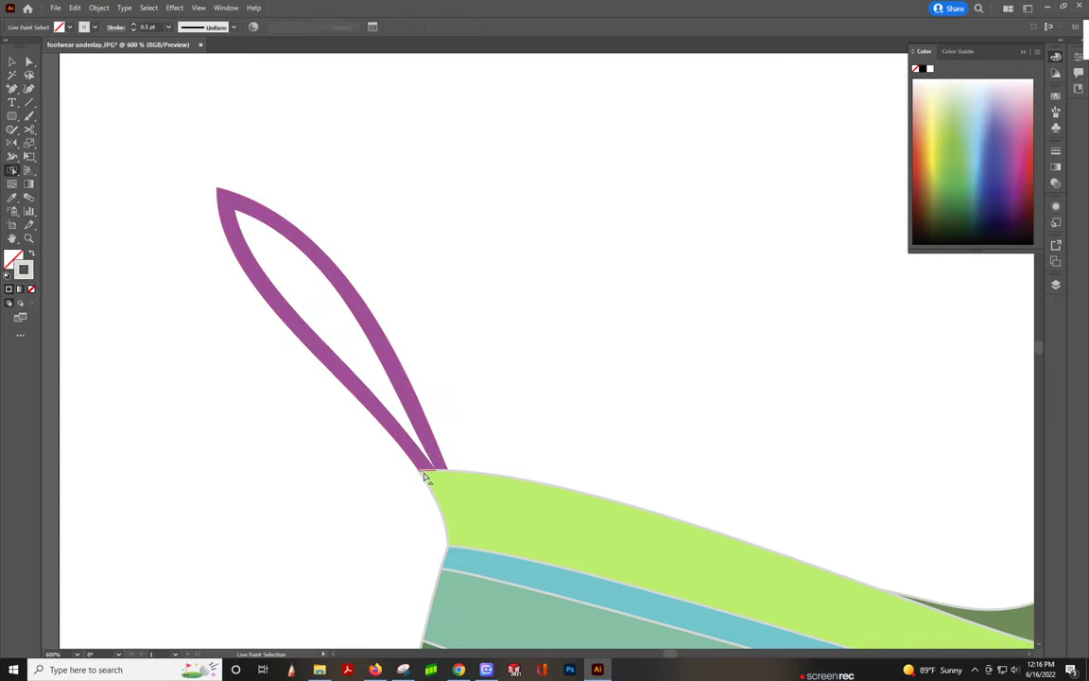
{"action": "left_click", "coordinate": [30, 289]}
{"action": "left_click", "coordinate": [265, 270]}
Select all remaining gray outline edges of the shoe and set their stroke to none.
{"action": "key", "text": "ctrl+1"}
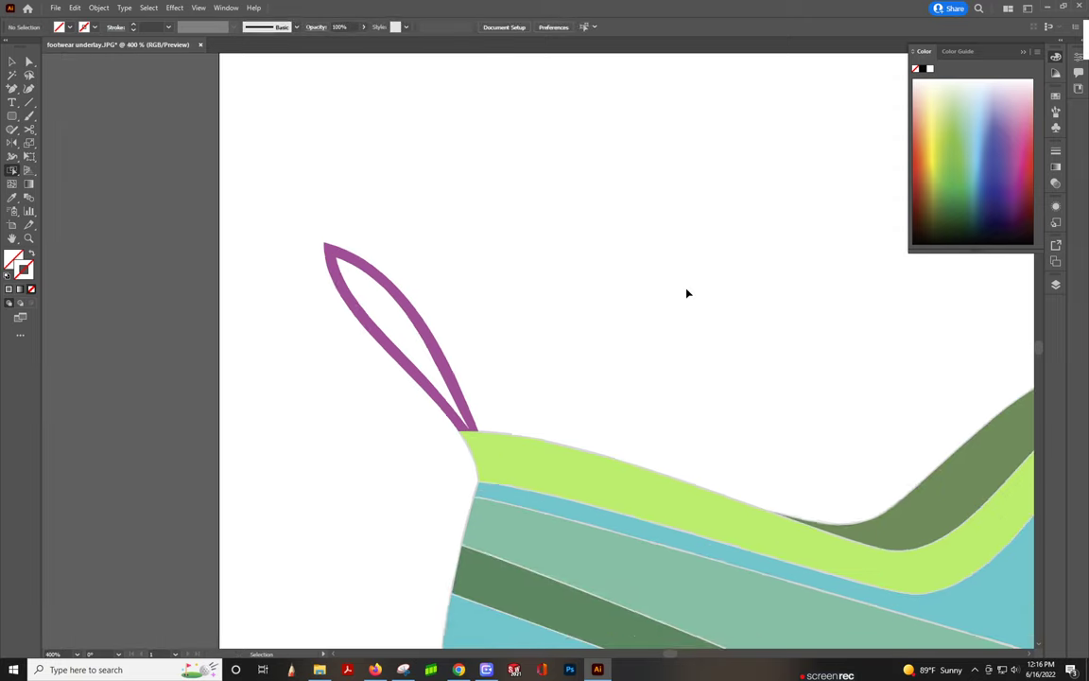
{"action": "mouse_move", "coordinate": [896, 376]}
{"action": "left_mouse_down"}
{"action": "mouse_move", "coordinate": [722, 353]}
{"action": "mouse_move", "coordinate": [673, 301]}
{"action": "left_mouse_up"}
{"action": "key", "text": "ctrl+a"}
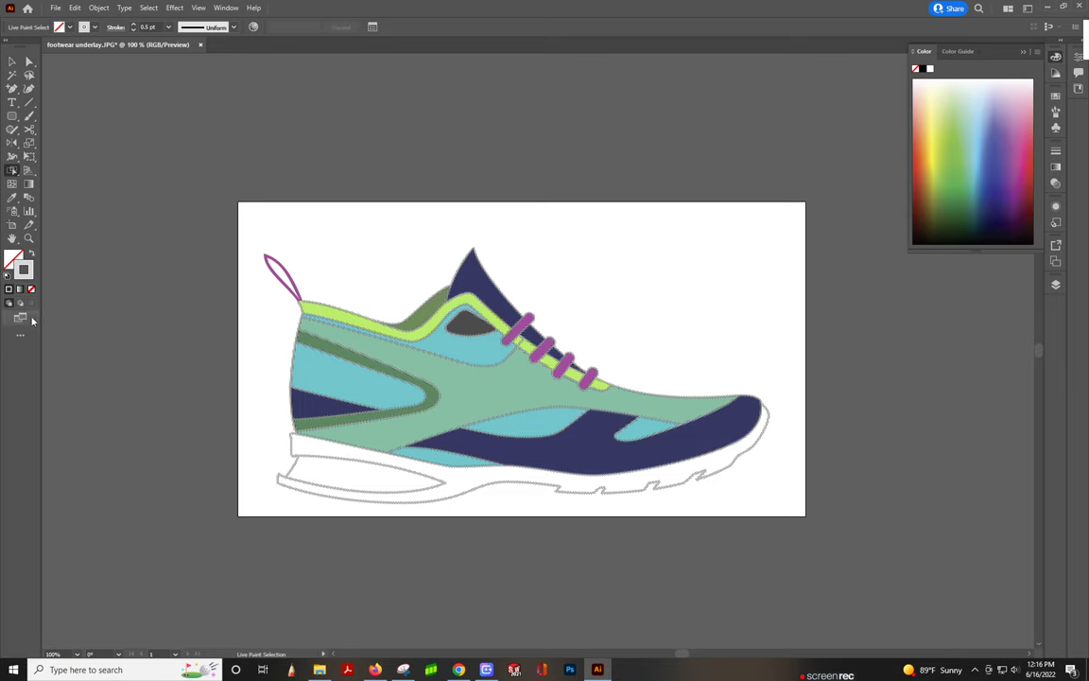
{"action": "left_click", "coordinate": [30, 288]}
{"action": "left_click", "coordinate": [158, 301]}
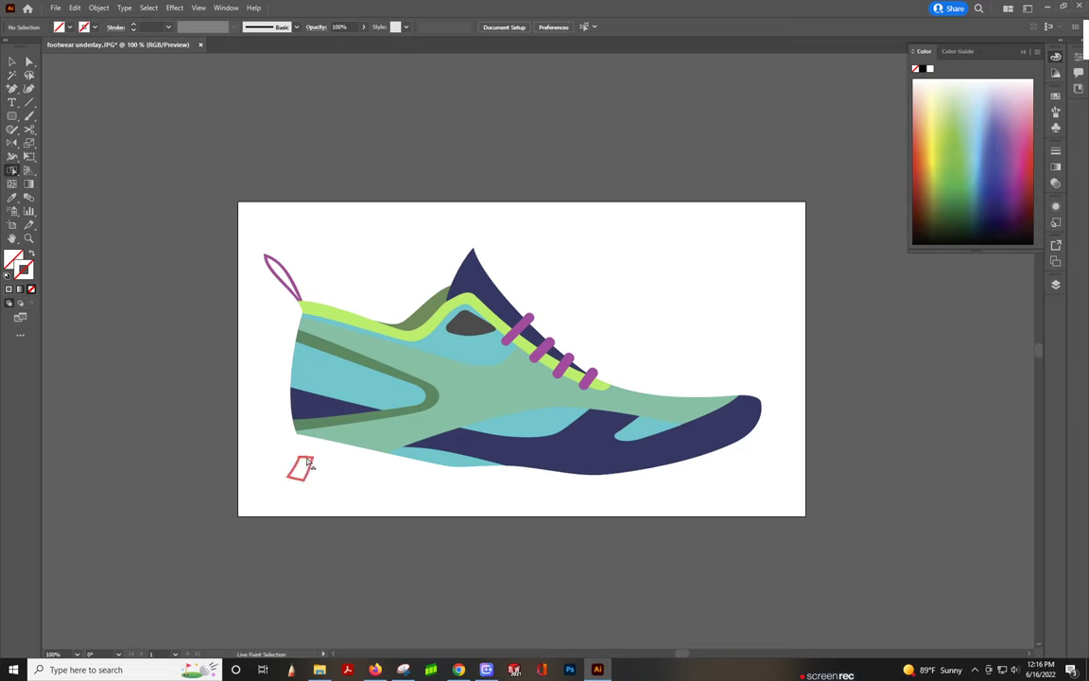
Select the unfilled rear and front midsole faces and clear them.
{"action": "left_click", "coordinate": [309, 451]}
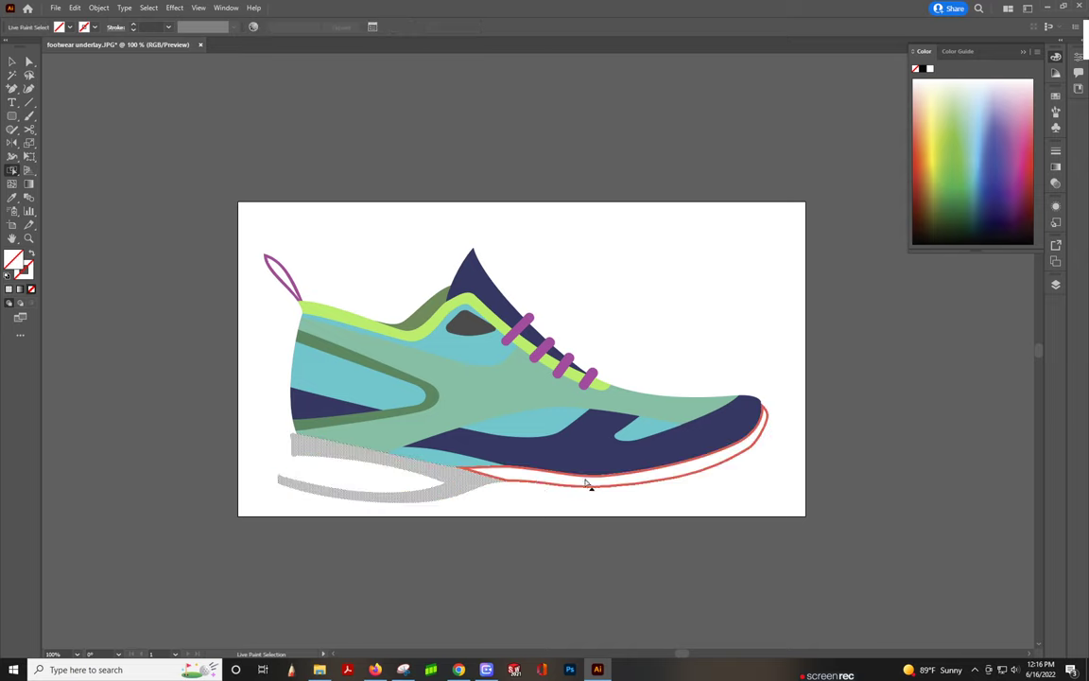
{"action": "left_click", "coordinate": [534, 479], "text": "shift"}
{"action": "key", "text": "Delete"}
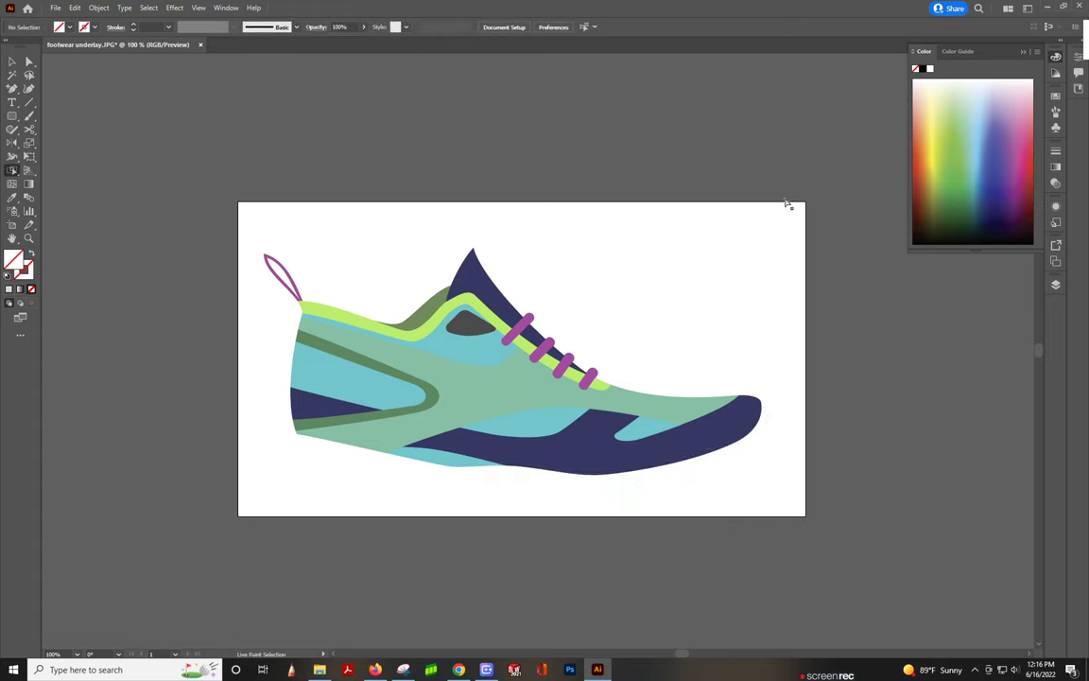
Create a new layer named Colors above the Live Paint layer and collapse the Live Paint layer.
{"action": "left_click", "coordinate": [1056, 287]}
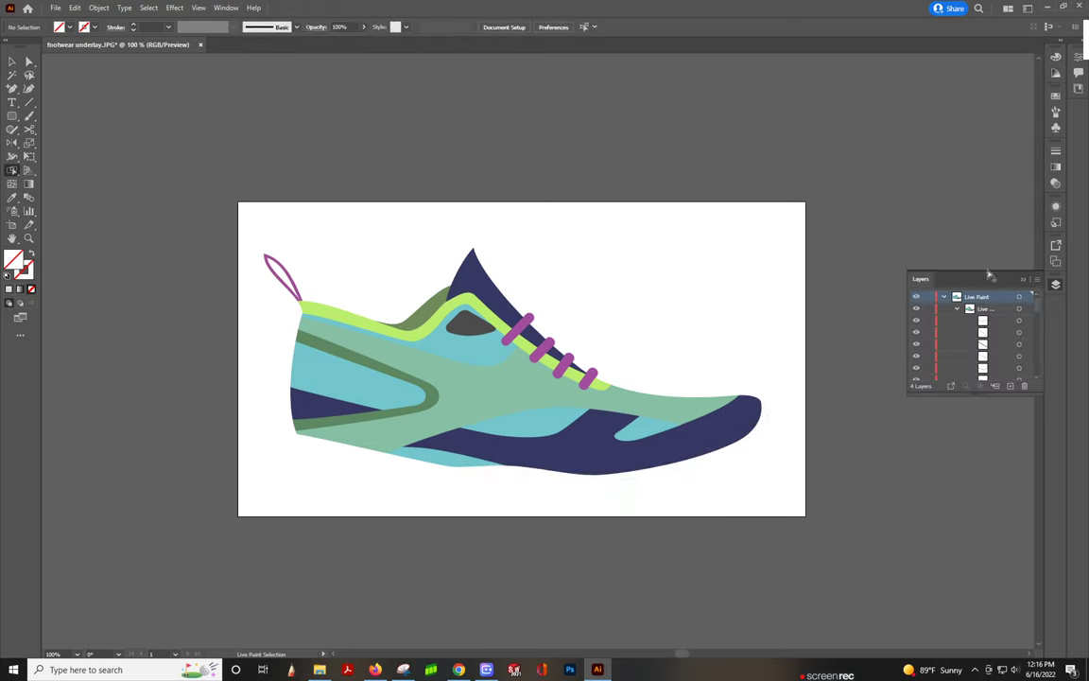
{"action": "left_click", "coordinate": [1010, 387]}
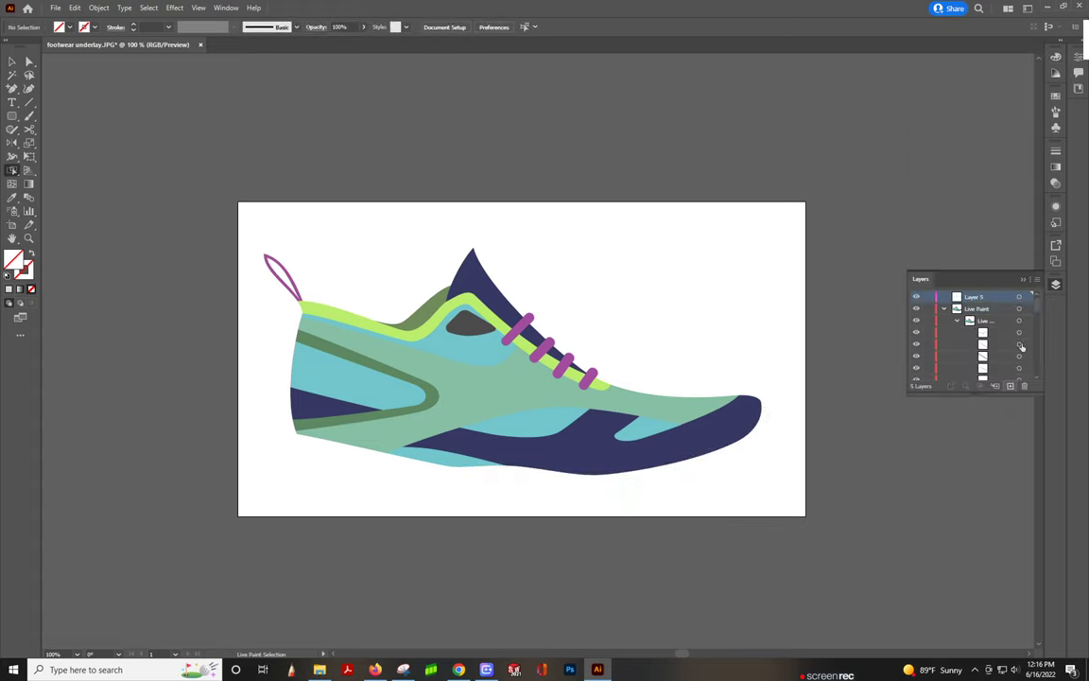
{"action": "double_click", "coordinate": [972, 299]}
{"action": "type", "text": "Colors"}
{"action": "key", "text": "Return"}
{"action": "left_click", "coordinate": [945, 310]}
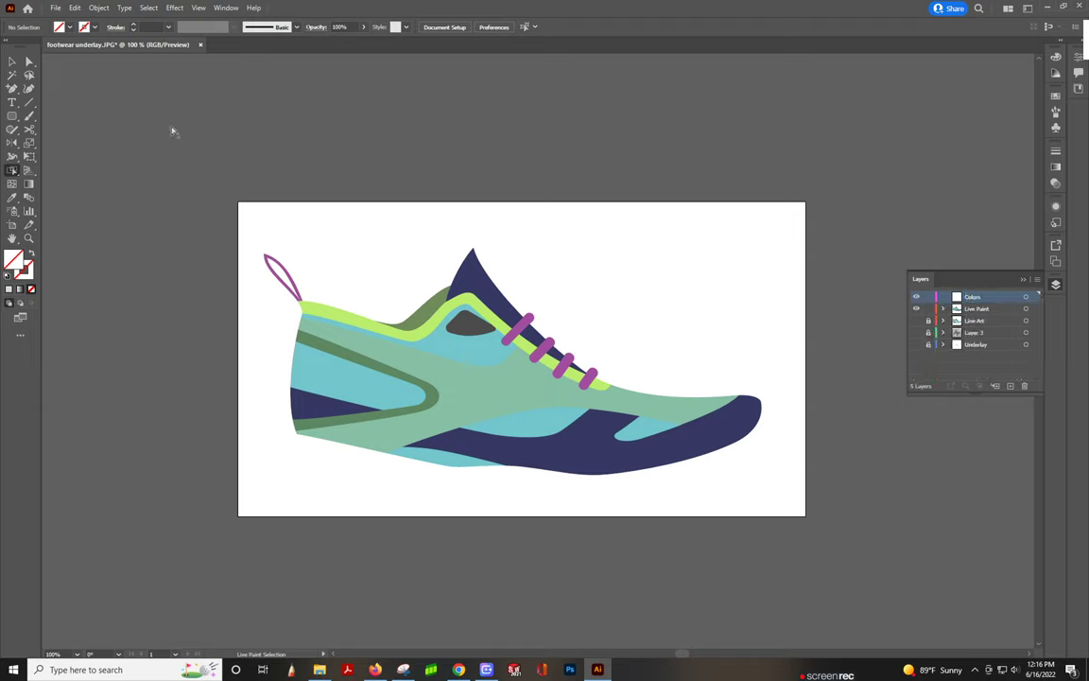
Draw five small unfilled swatch rectangles above the shoe's forefoot, the first about 0.78 by 0.91 in and the last about 0.53 by 1.04 in.
{"action": "left_click", "coordinate": [13, 117]}
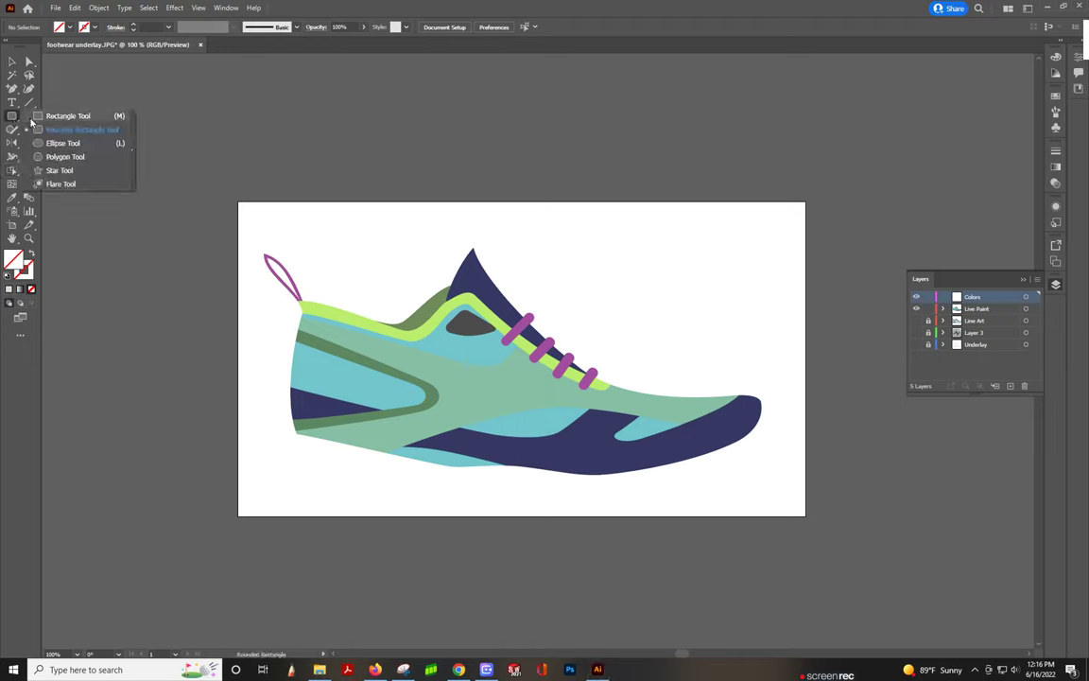
{"action": "left_click", "coordinate": [68, 116]}
{"action": "left_click_drag", "start_coordinate": [538, 214], "coordinate": [580, 261]}
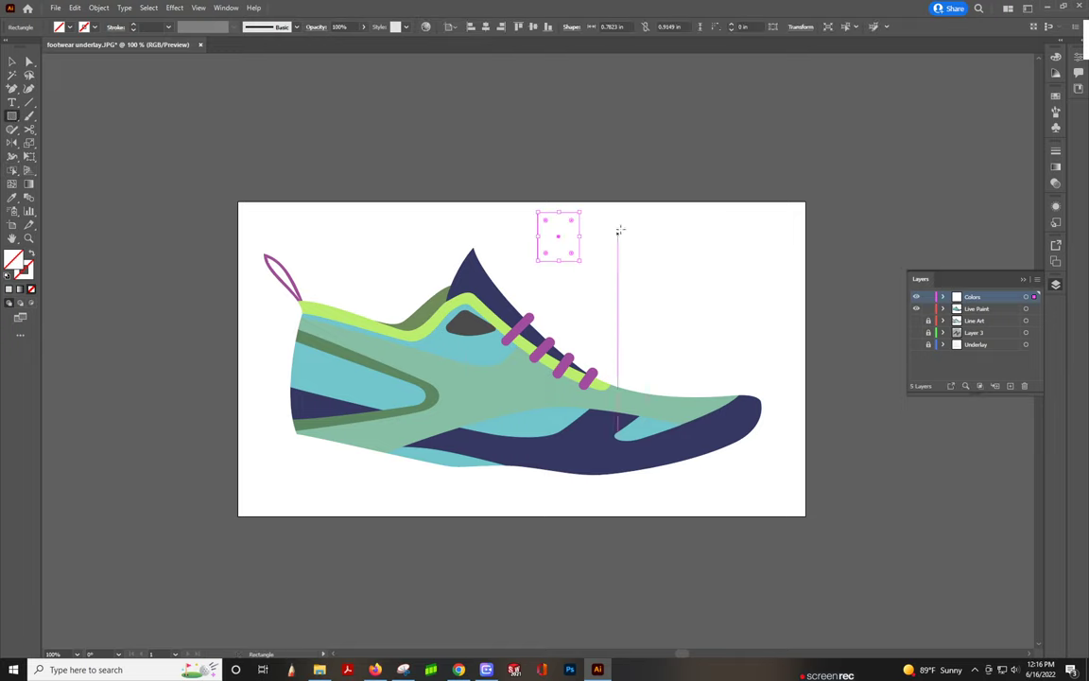
{"action": "left_click_drag", "start_coordinate": [609, 213], "coordinate": [647, 261]}
{"action": "left_click_drag", "start_coordinate": [663, 216], "coordinate": [783, 267]}
{"action": "left_click_drag", "start_coordinate": [689, 295], "coordinate": [745, 350]}
{"action": "left_click_drag", "start_coordinate": [769, 296], "coordinate": [799, 351]}
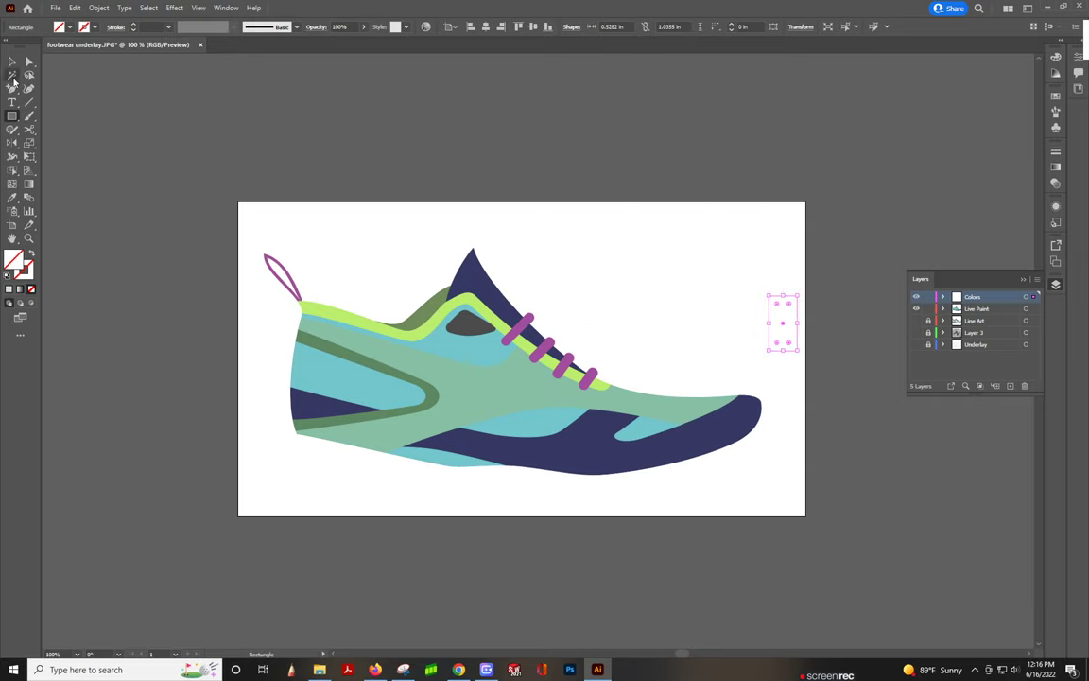
Select the first swatch rectangle, nearest the tongue, and fill it with the default white-to-black linear gradient.
{"action": "left_click", "coordinate": [11, 62]}
{"action": "left_click", "coordinate": [585, 243]}
{"action": "left_click_drag", "start_coordinate": [525, 169], "coordinate": [575, 245]}
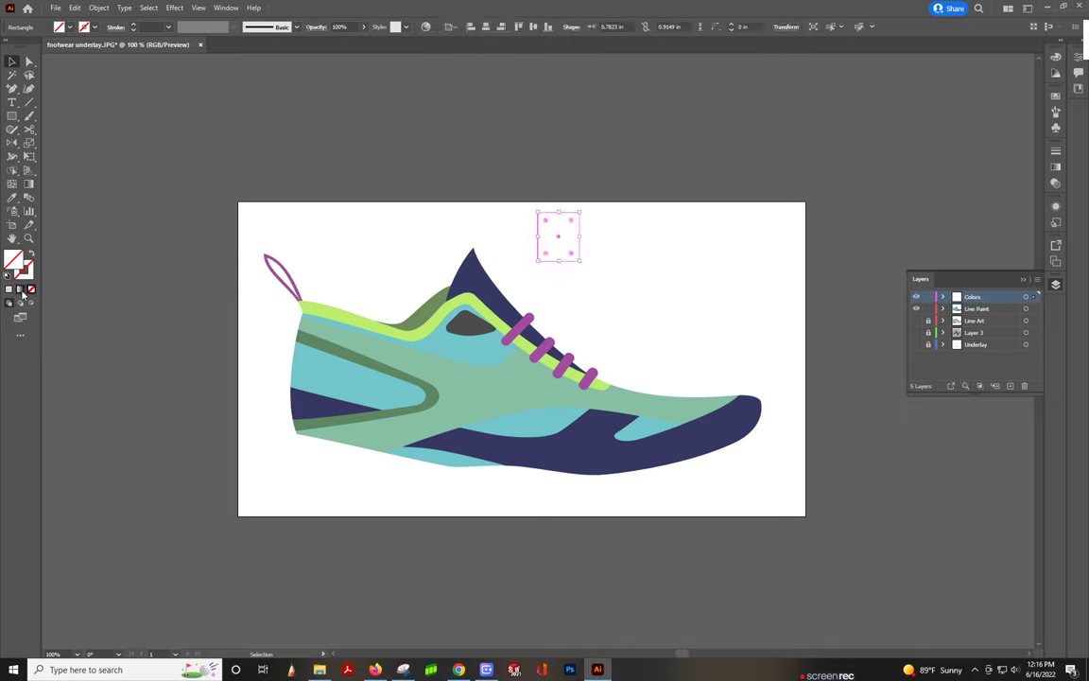
{"action": "left_click", "coordinate": [21, 290]}
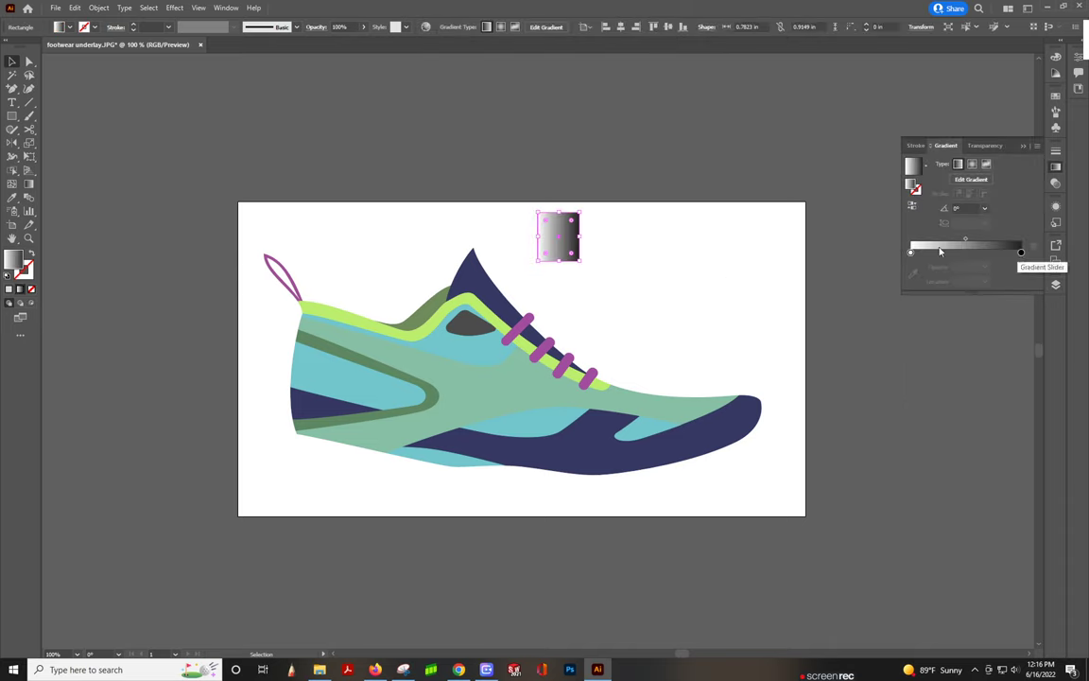
Switch the gradient's black end stop to RGB and recolor it orange FF5F2A.
{"action": "double_click", "coordinate": [1021, 253]}
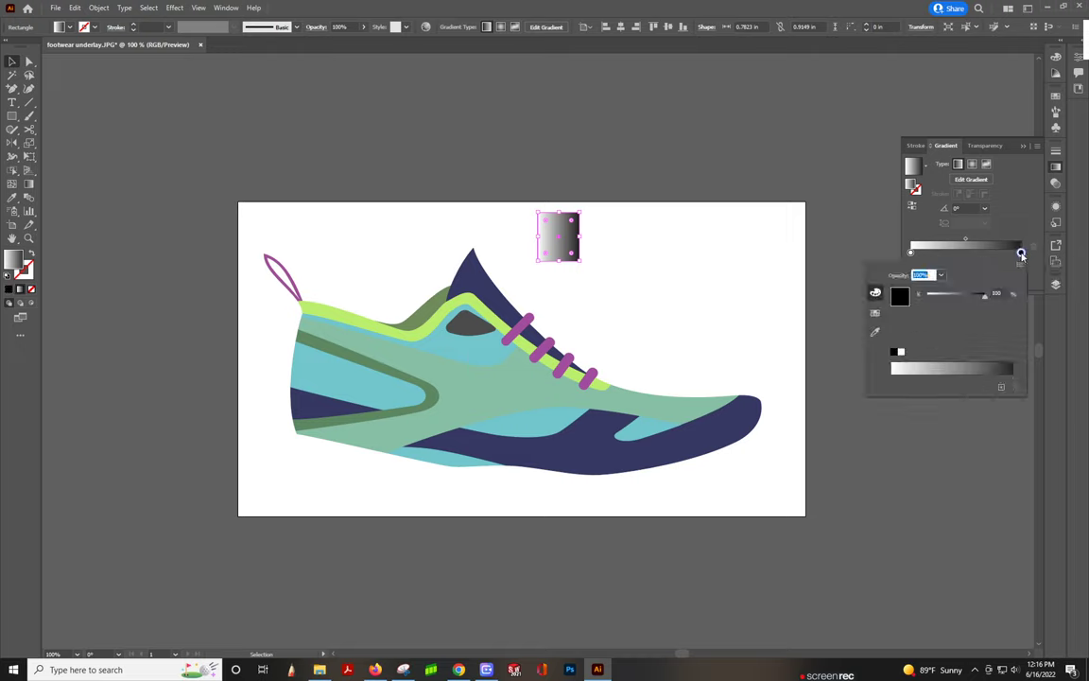
{"action": "left_click", "coordinate": [875, 313]}
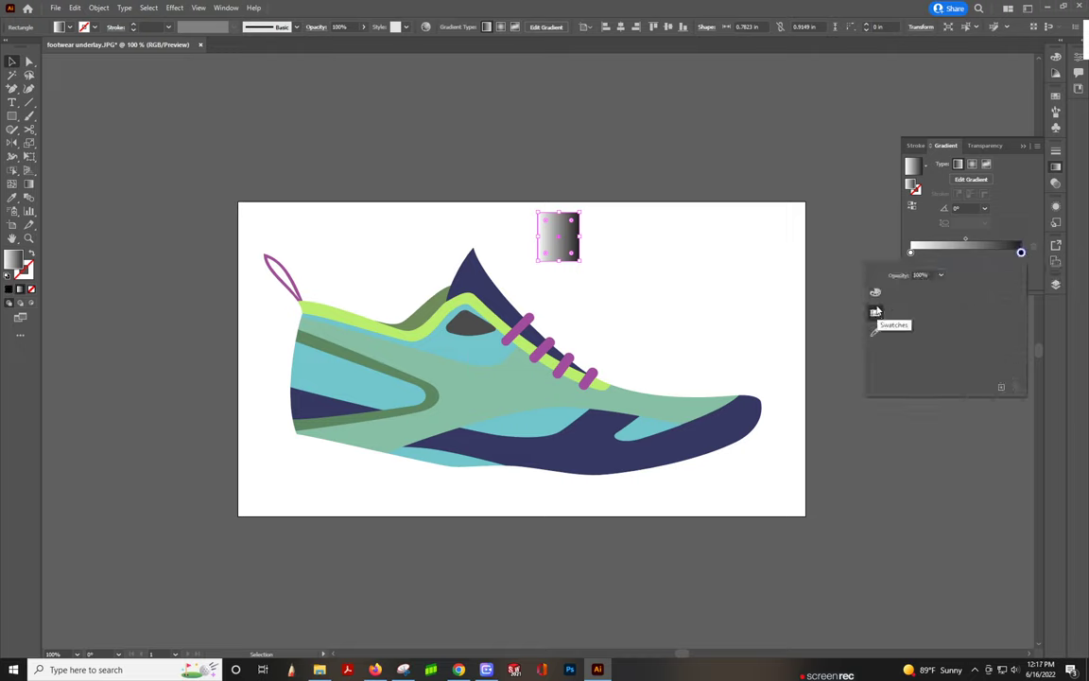
{"action": "left_click", "coordinate": [876, 292]}
{"action": "left_click", "coordinate": [1019, 265]}
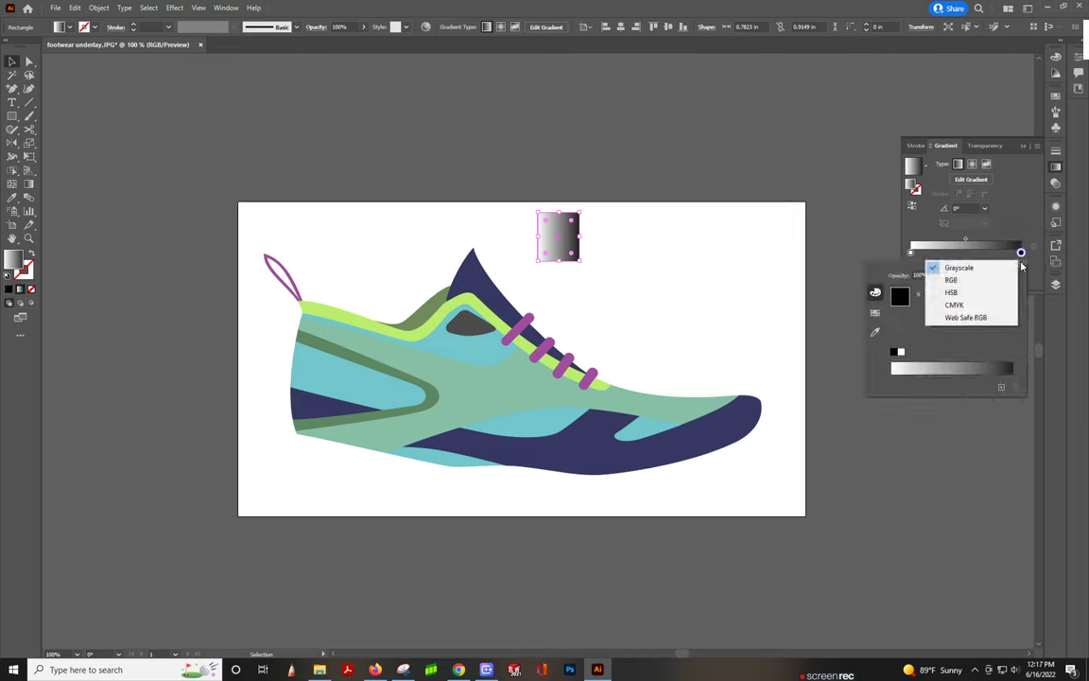
{"action": "left_click", "coordinate": [950, 282]}
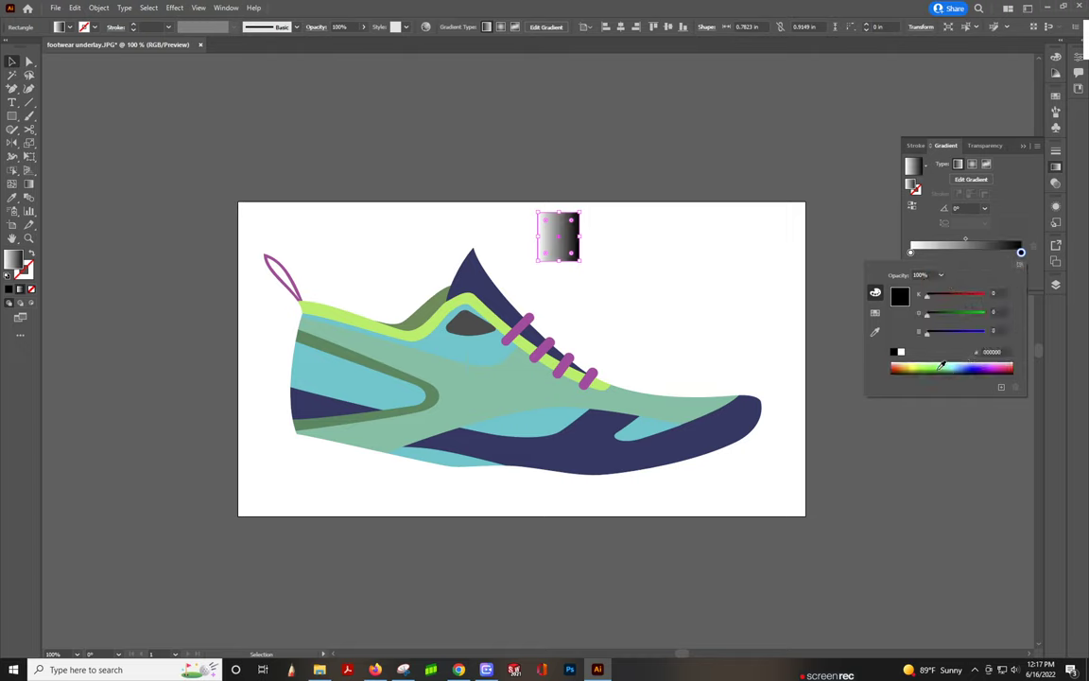
{"action": "left_click", "coordinate": [942, 365]}
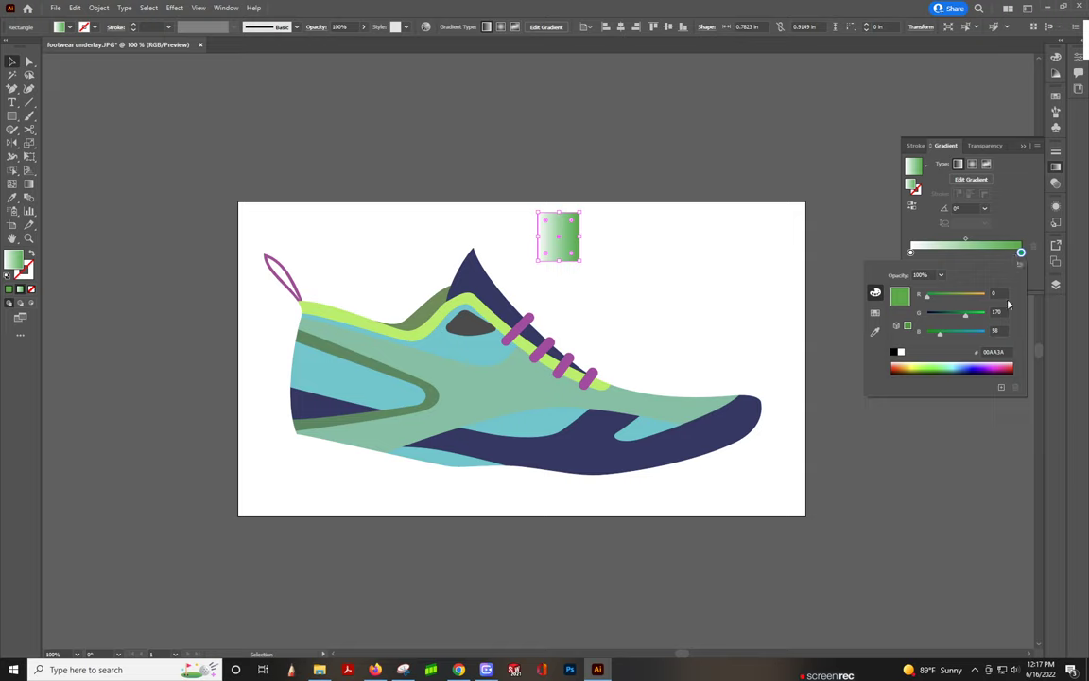
{"action": "left_click", "coordinate": [898, 364]}
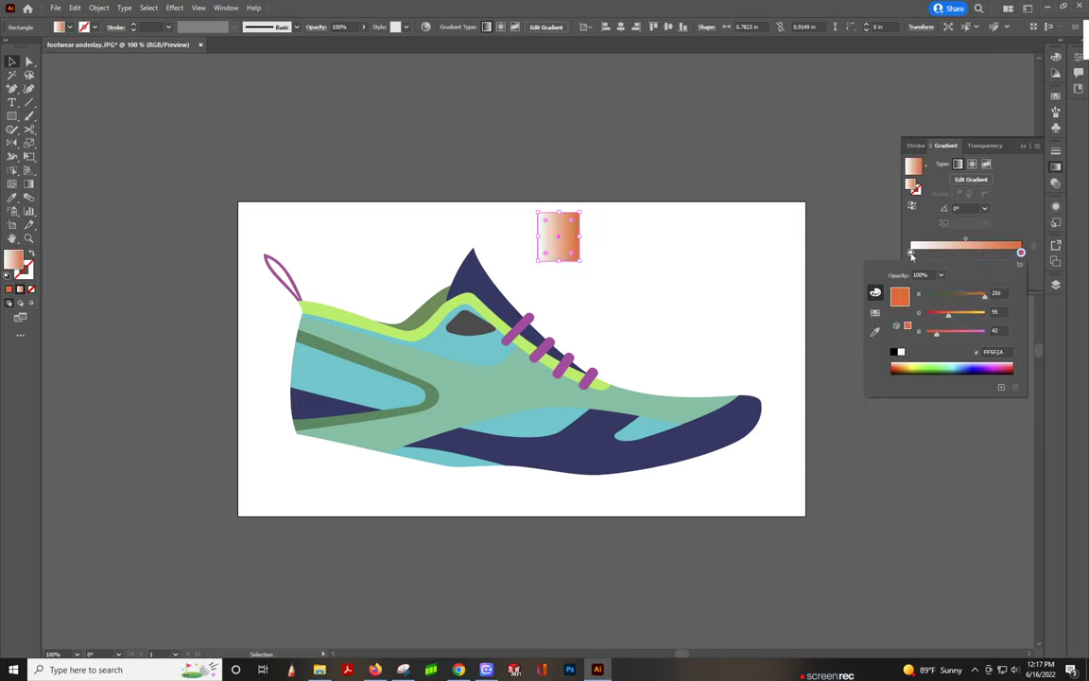
Switch the gradient's white start stop to RGB and recolor it yellow-green B9BF00.
{"action": "left_click", "coordinate": [911, 252]}
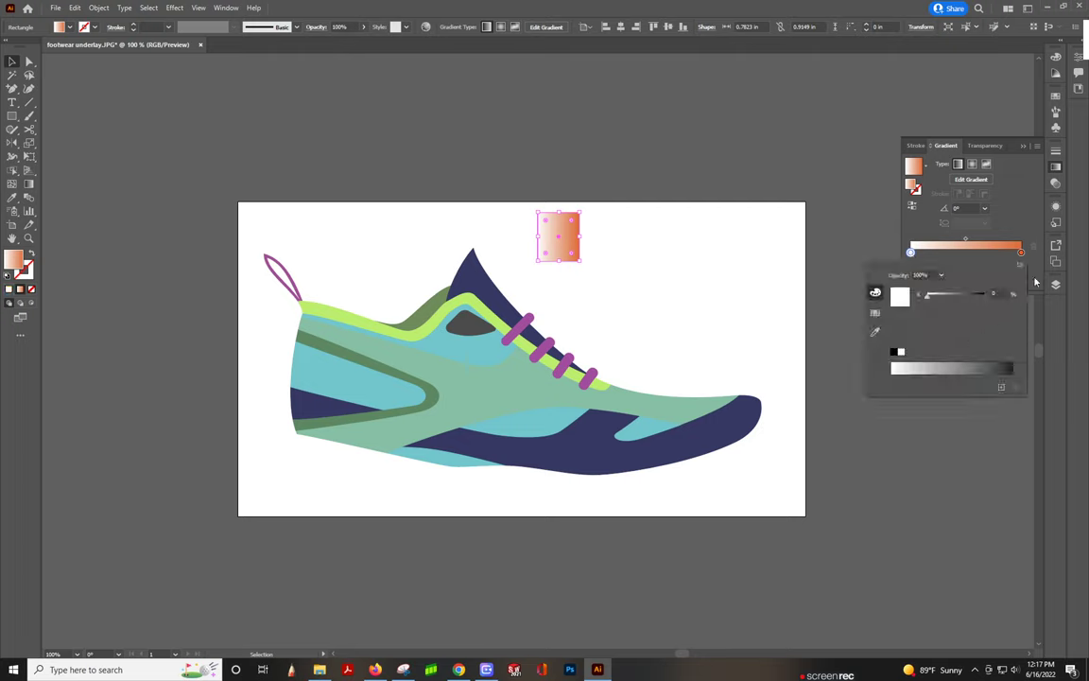
{"action": "left_click", "coordinate": [1021, 266]}
{"action": "left_click", "coordinate": [960, 280]}
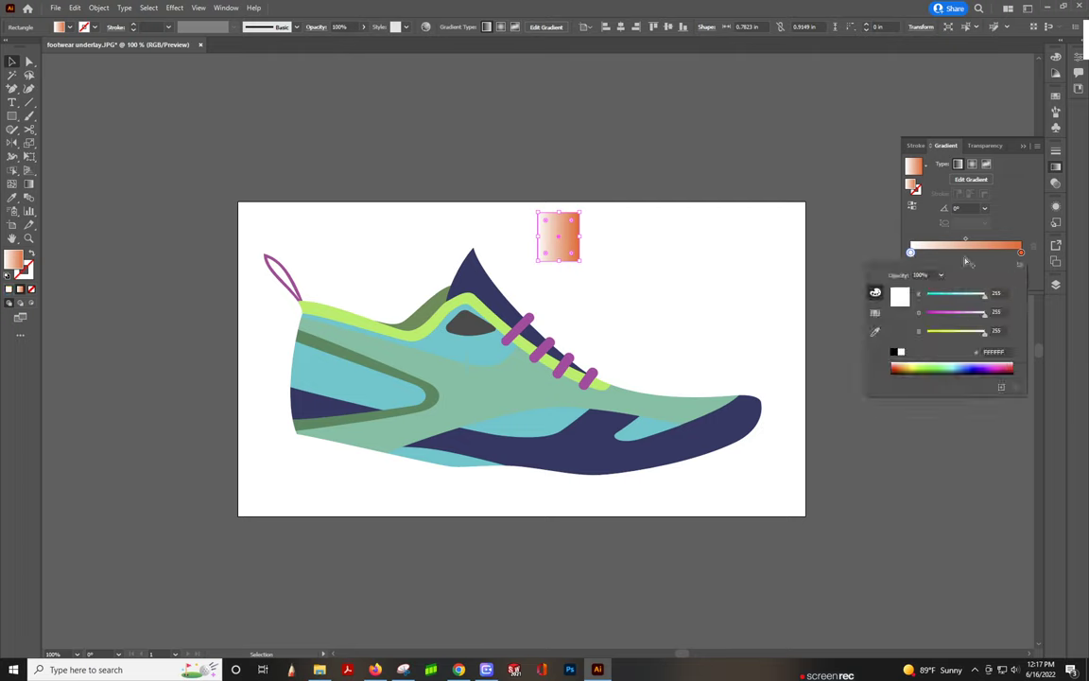
{"action": "left_click", "coordinate": [915, 366]}
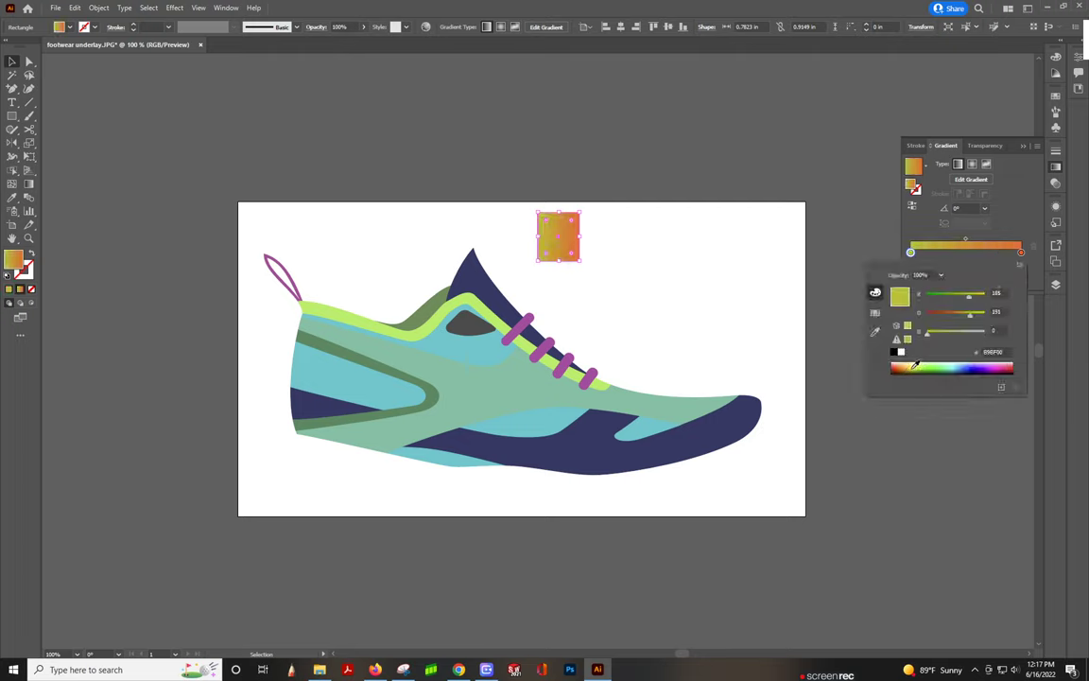
{"action": "left_click", "coordinate": [1027, 214]}
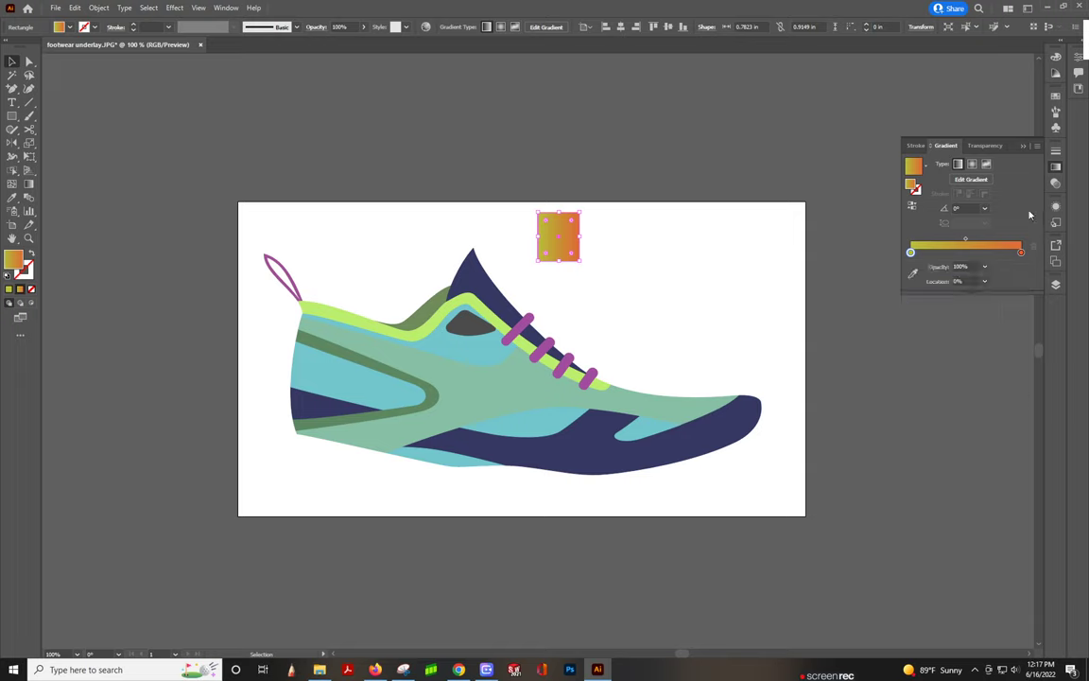
Fill the second swatch rectangle with the current gradient and reverse its stops, placing orange at about 17.6% and yellow-green at 100%.
{"action": "left_click_drag", "start_coordinate": [608, 211], "coordinate": [648, 261]}
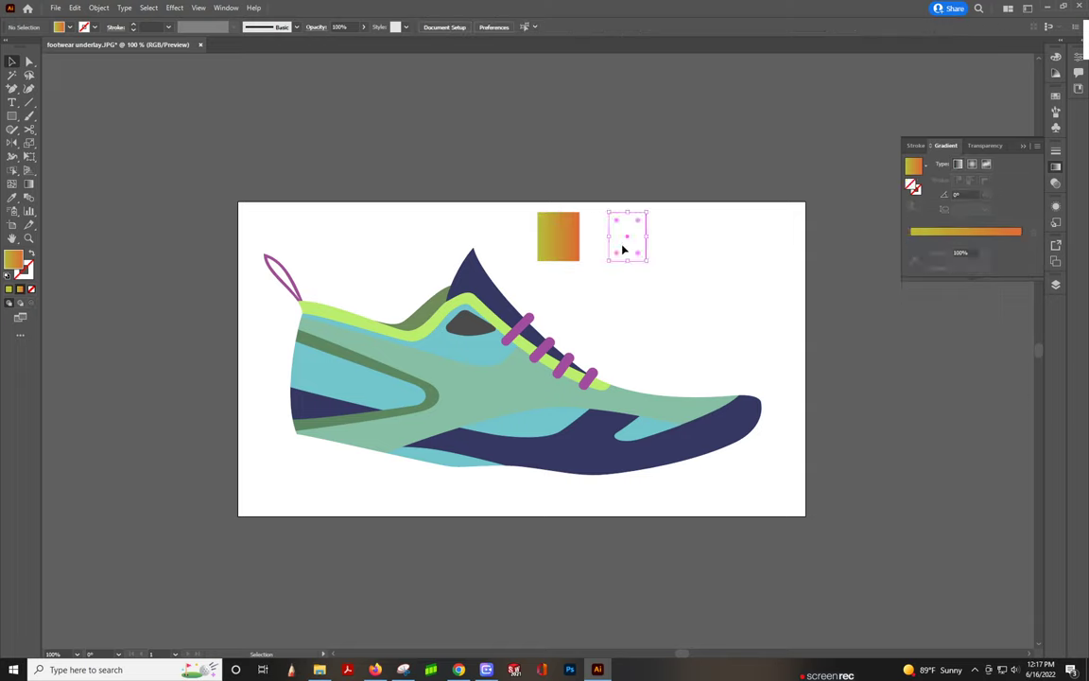
{"action": "left_click", "coordinate": [1003, 236]}
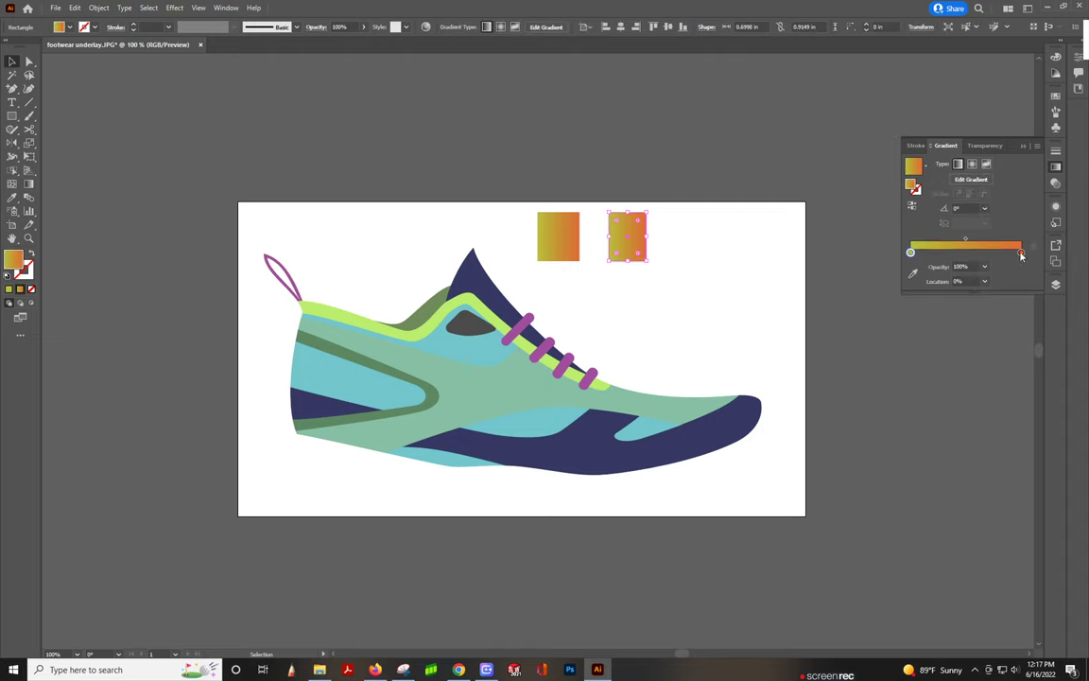
{"action": "left_click_drag", "start_coordinate": [1021, 256], "coordinate": [981, 252]}
{"action": "mouse_move", "coordinate": [912, 253]}
{"action": "left_mouse_down"}
{"action": "mouse_move", "coordinate": [1028, 255]}
{"action": "mouse_move", "coordinate": [912, 253]}
{"action": "mouse_move", "coordinate": [932, 257]}
{"action": "left_mouse_up"}
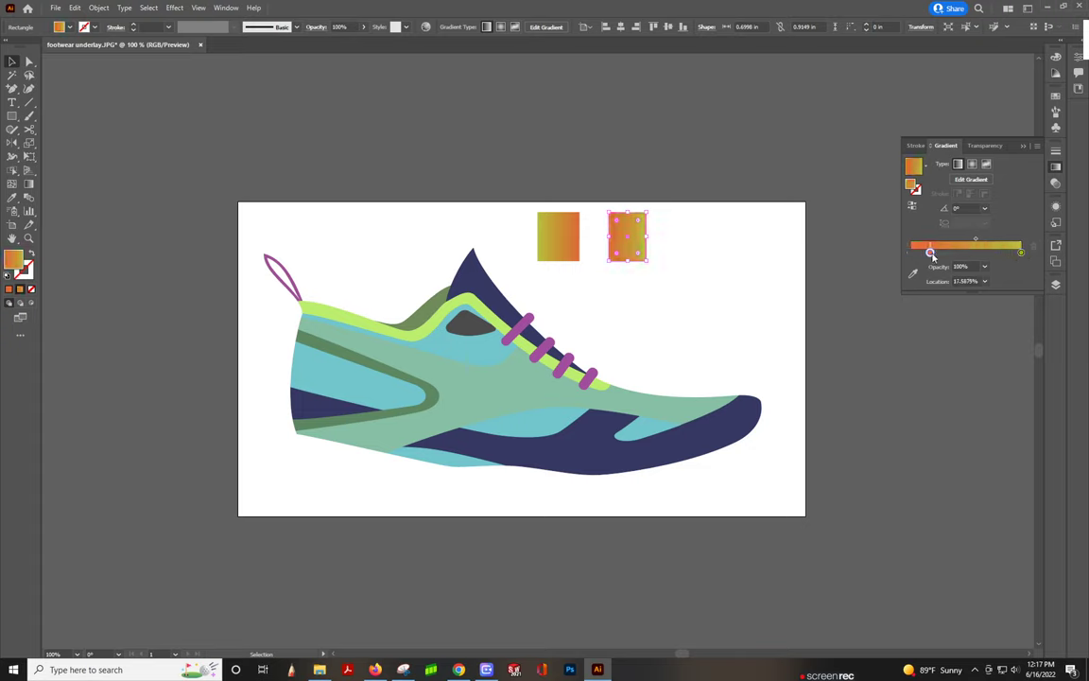
Recolor the yellow-green end stop of the second swatch's gradient to yellow FFEC55.
{"action": "double_click", "coordinate": [1020, 252]}
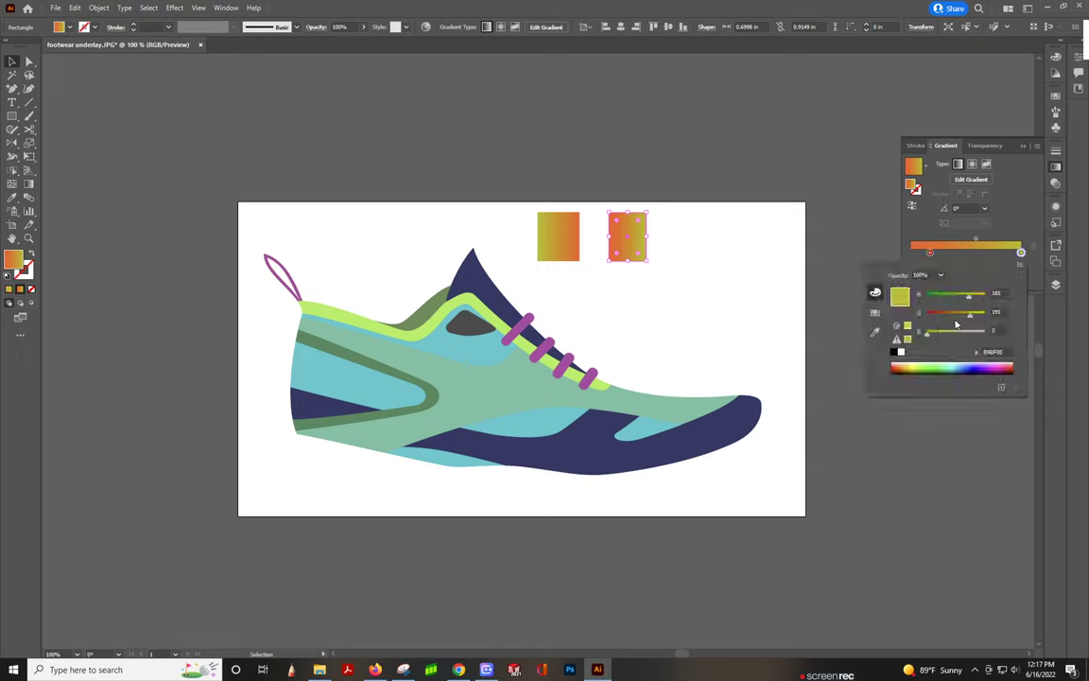
{"action": "left_click", "coordinate": [912, 363]}
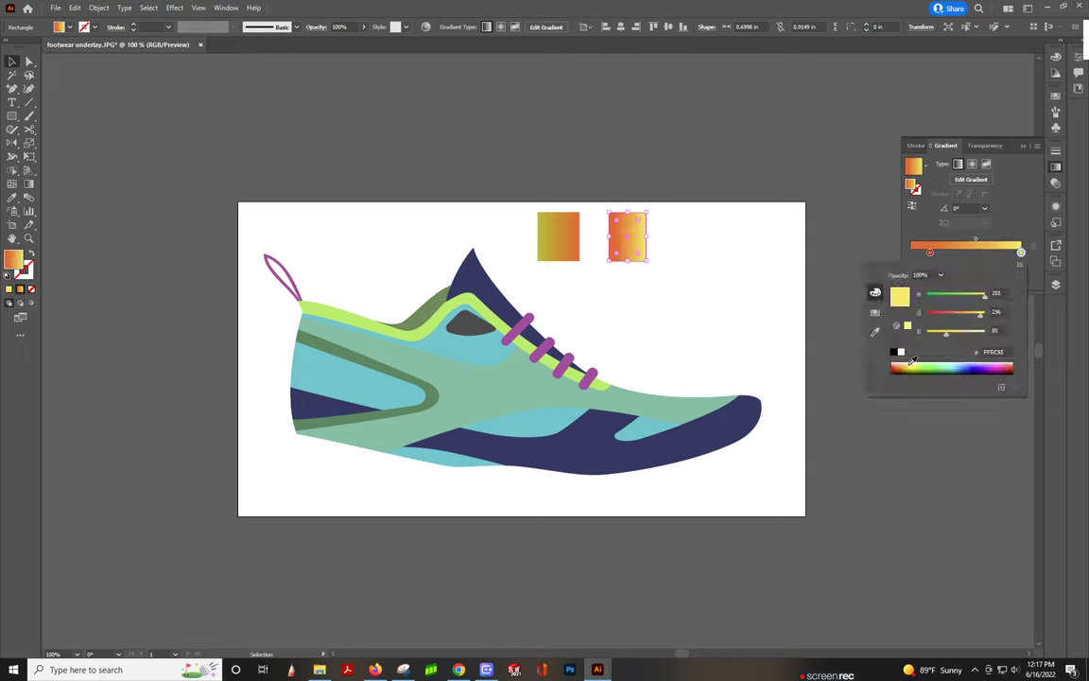
{"action": "left_click", "coordinate": [1010, 210]}
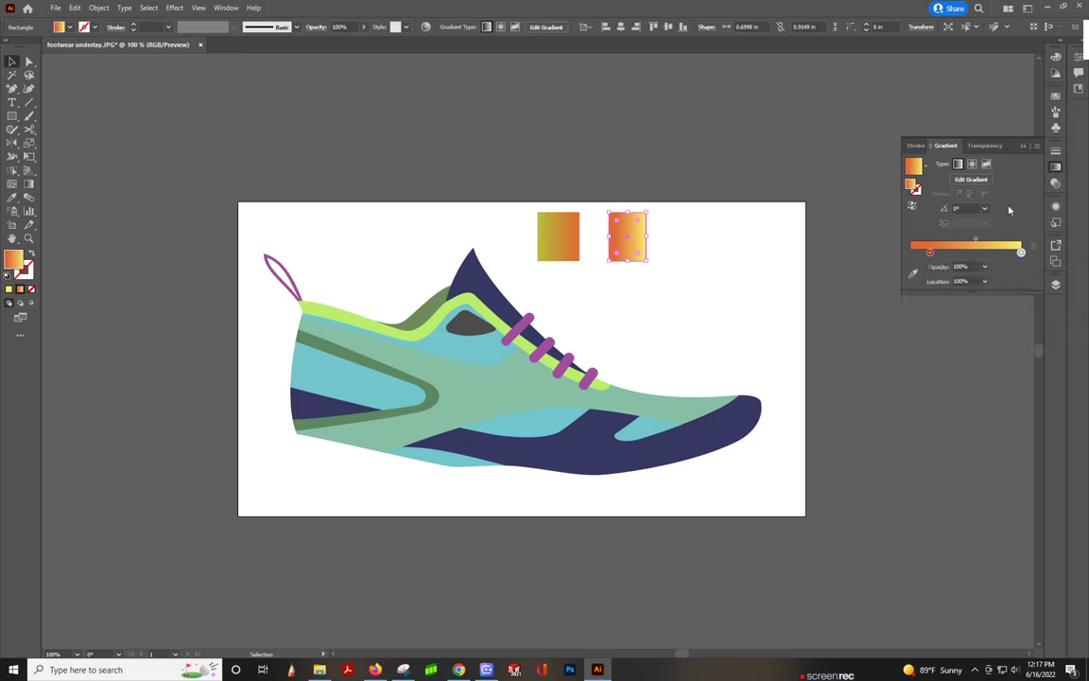
Fill the third swatch rectangle with the current gradient and recolor its orange stop to pale yellow FFEA94.
{"action": "left_click", "coordinate": [690, 248]}
{"action": "left_click", "coordinate": [669, 242]}
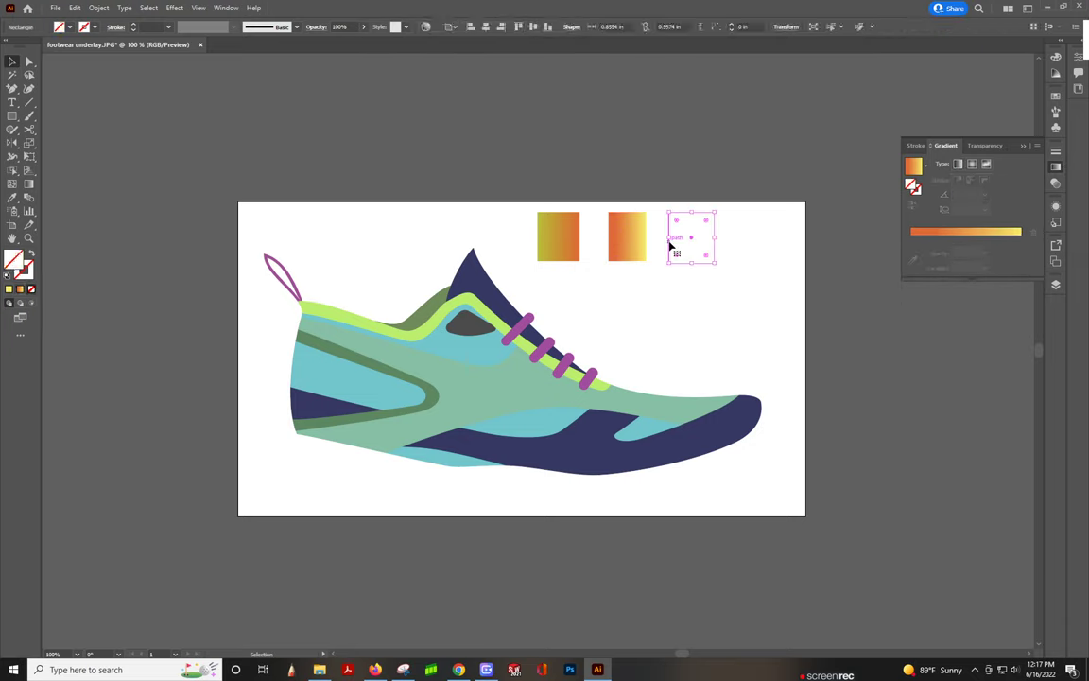
{"action": "left_click", "coordinate": [964, 234]}
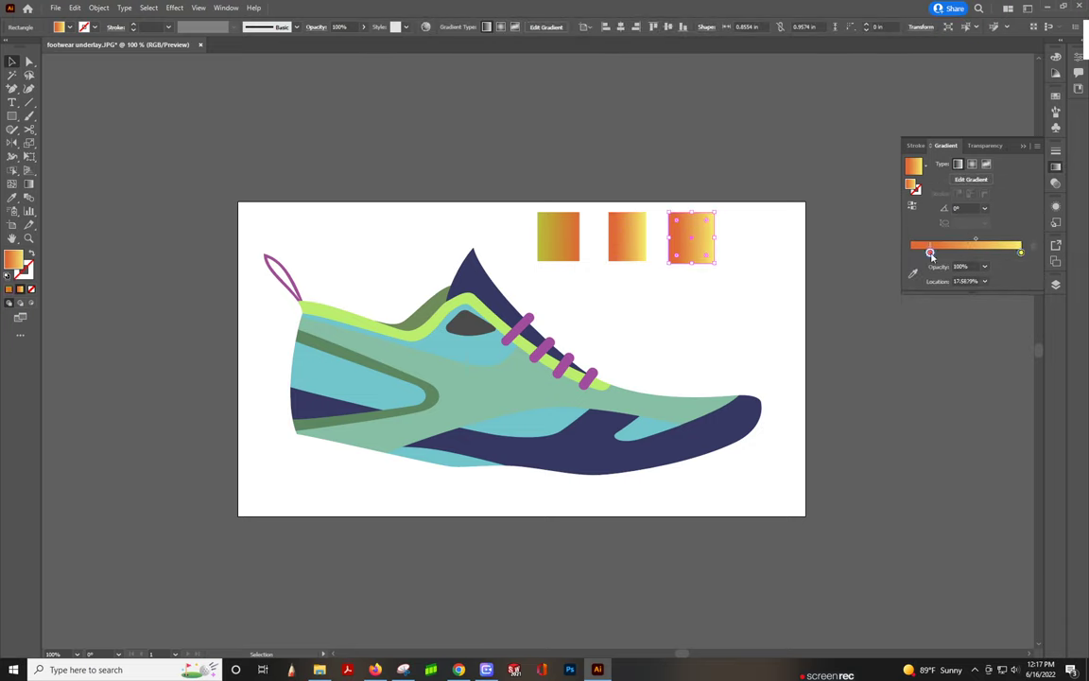
{"action": "double_click", "coordinate": [931, 253]}
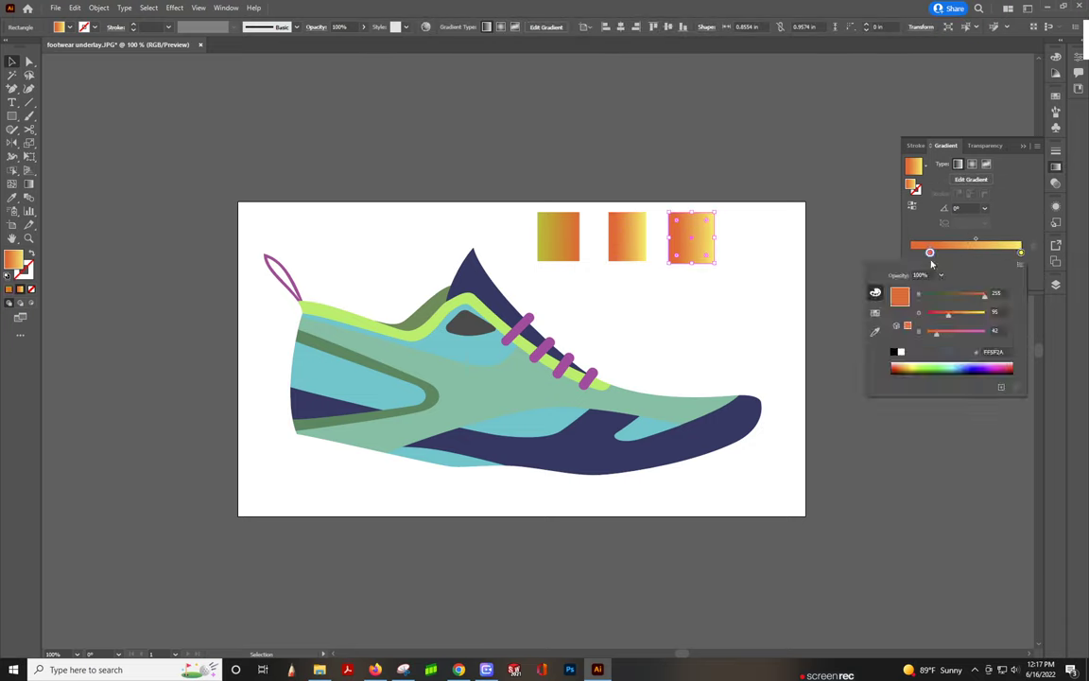
{"action": "left_click", "coordinate": [909, 363]}
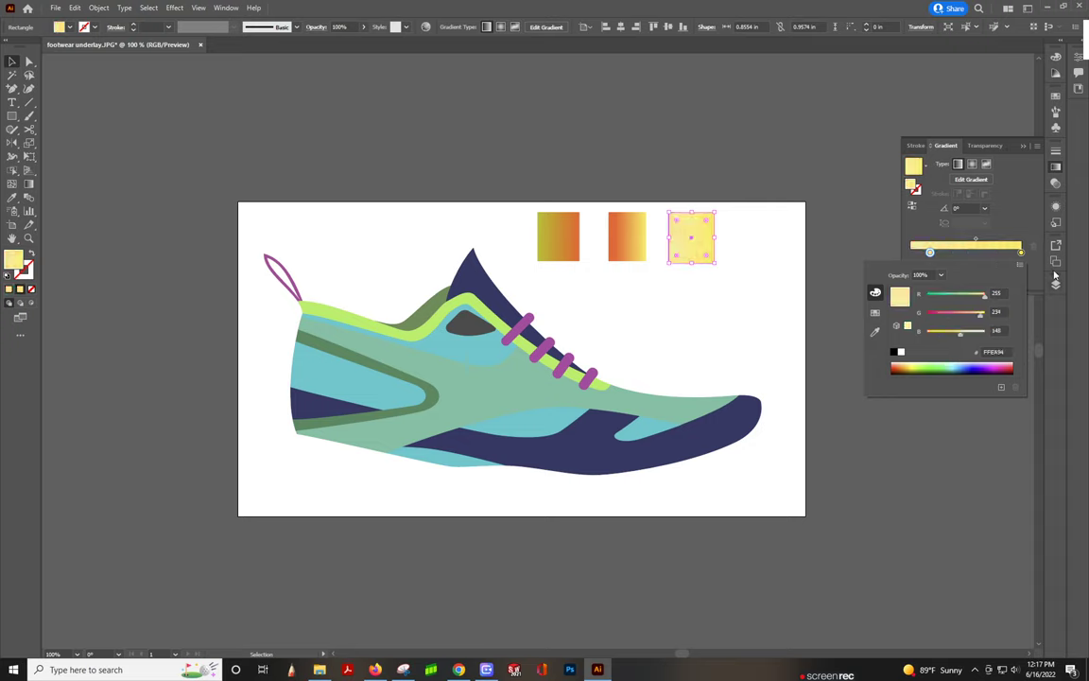
Recolor the end stop of the third swatch's gradient to lime C1D400 and deselect the swatch.
{"action": "left_click", "coordinate": [1021, 253]}
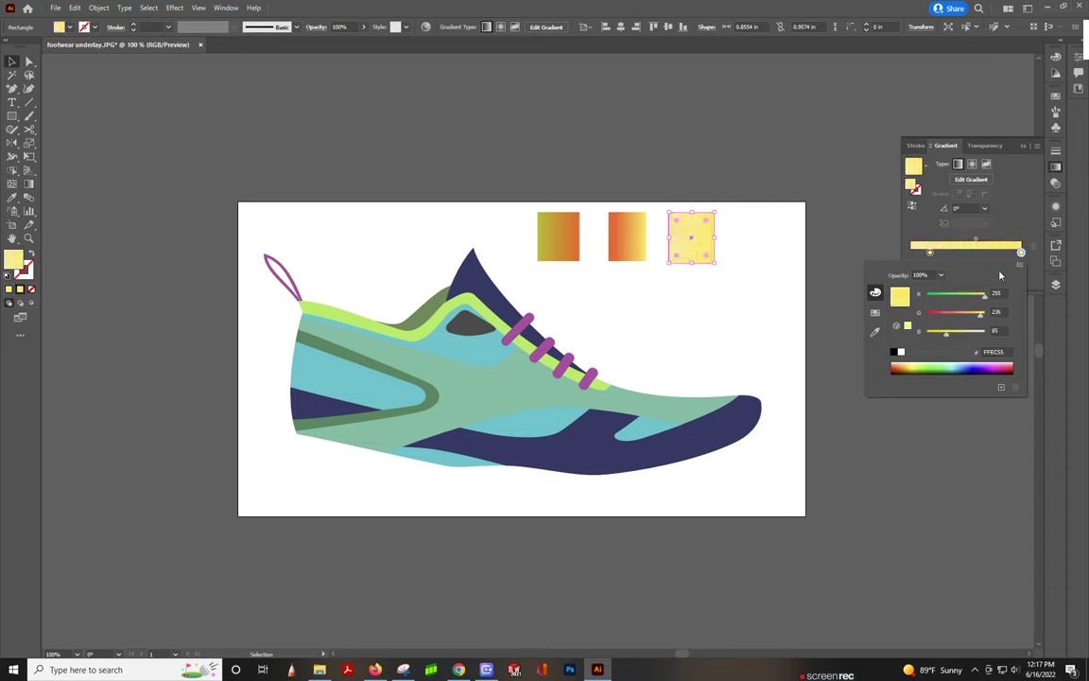
{"action": "left_click", "coordinate": [916, 366]}
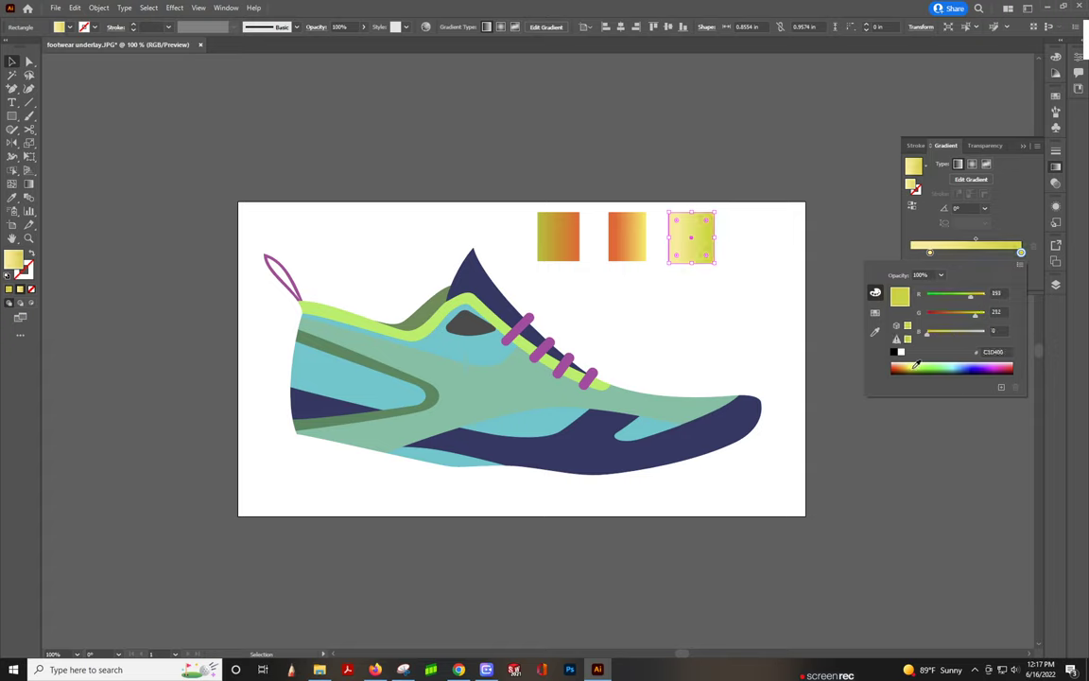
{"action": "left_click", "coordinate": [917, 191]}
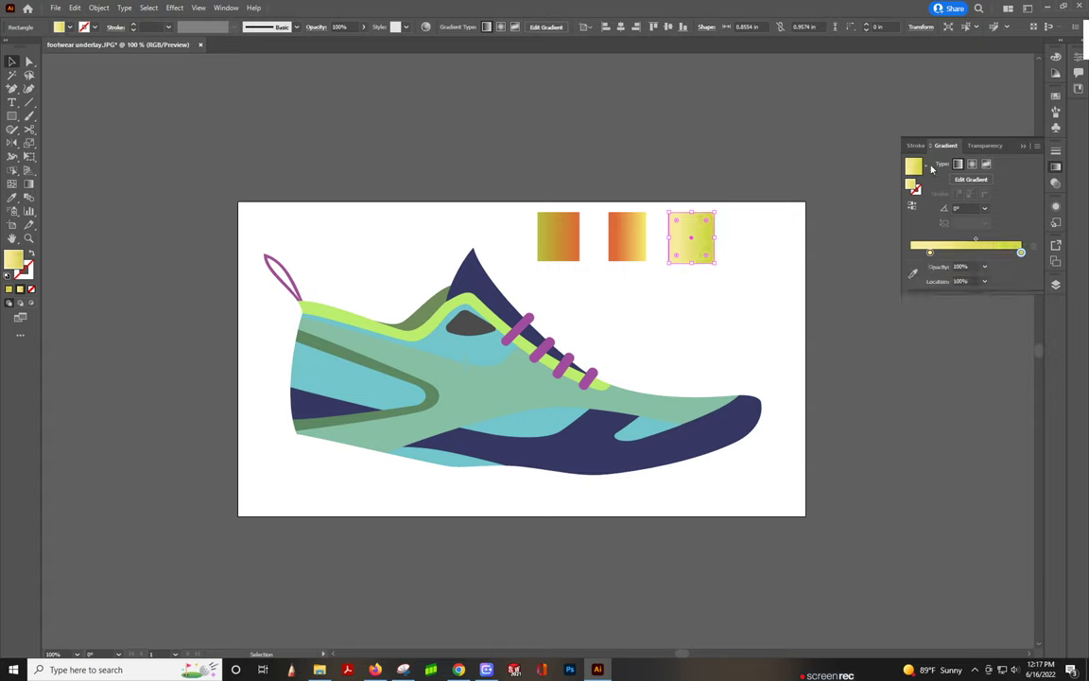
{"action": "left_click", "coordinate": [875, 135]}
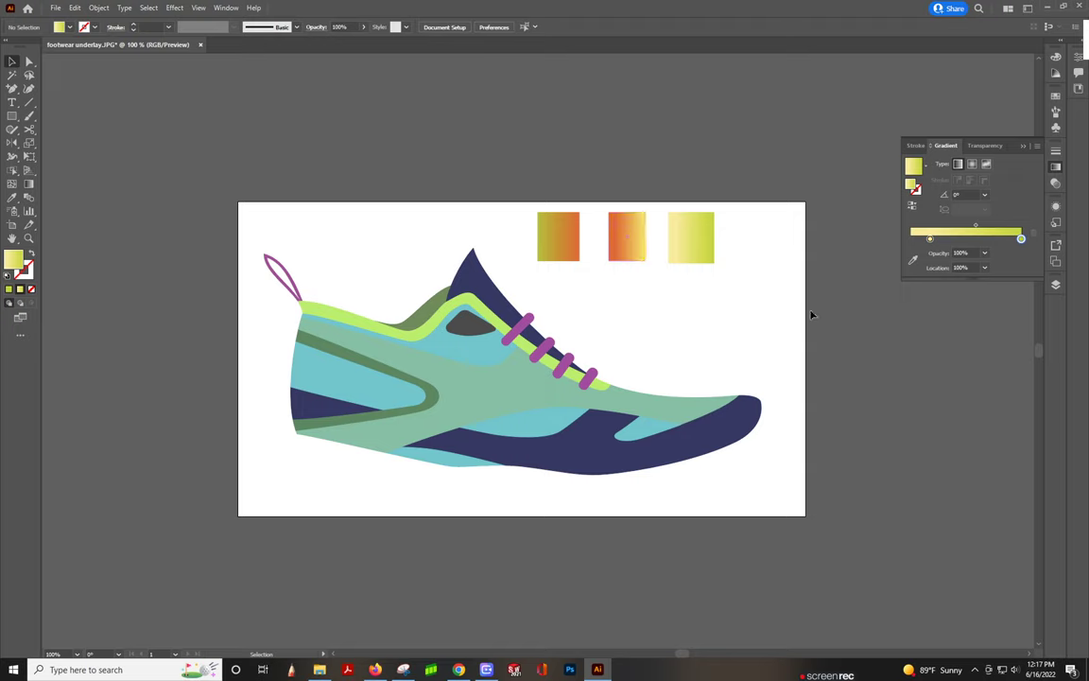
Fill the Live Paint face framing the heel sole with the gradient sampled from the first swatch.
{"action": "key", "text": "shift+l"}
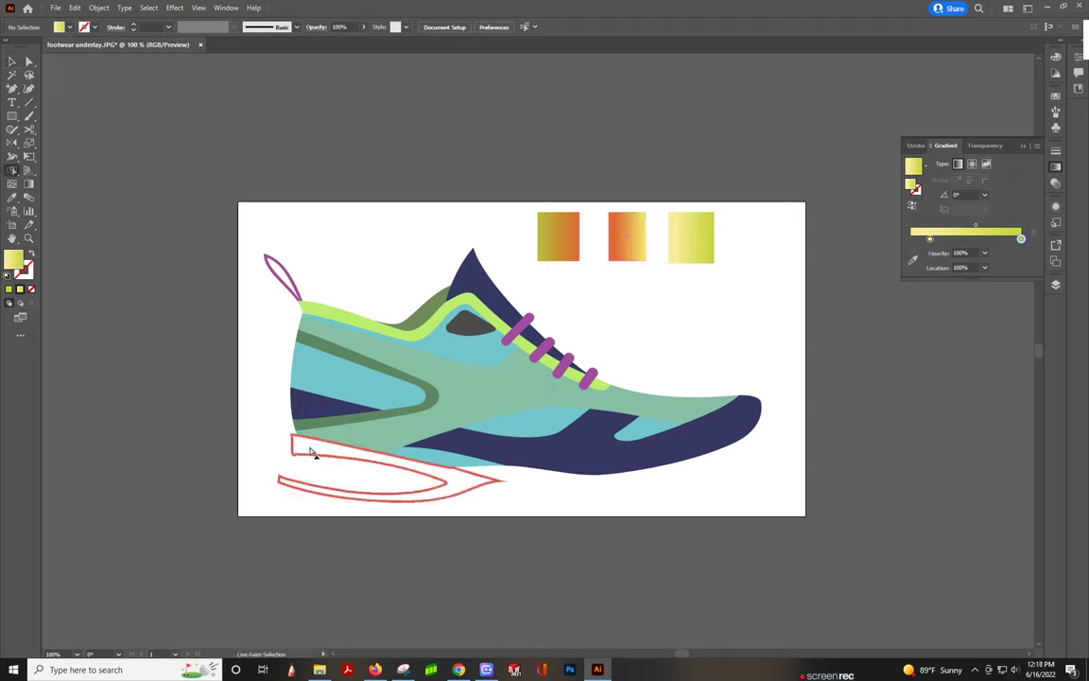
{"action": "left_click", "coordinate": [311, 450]}
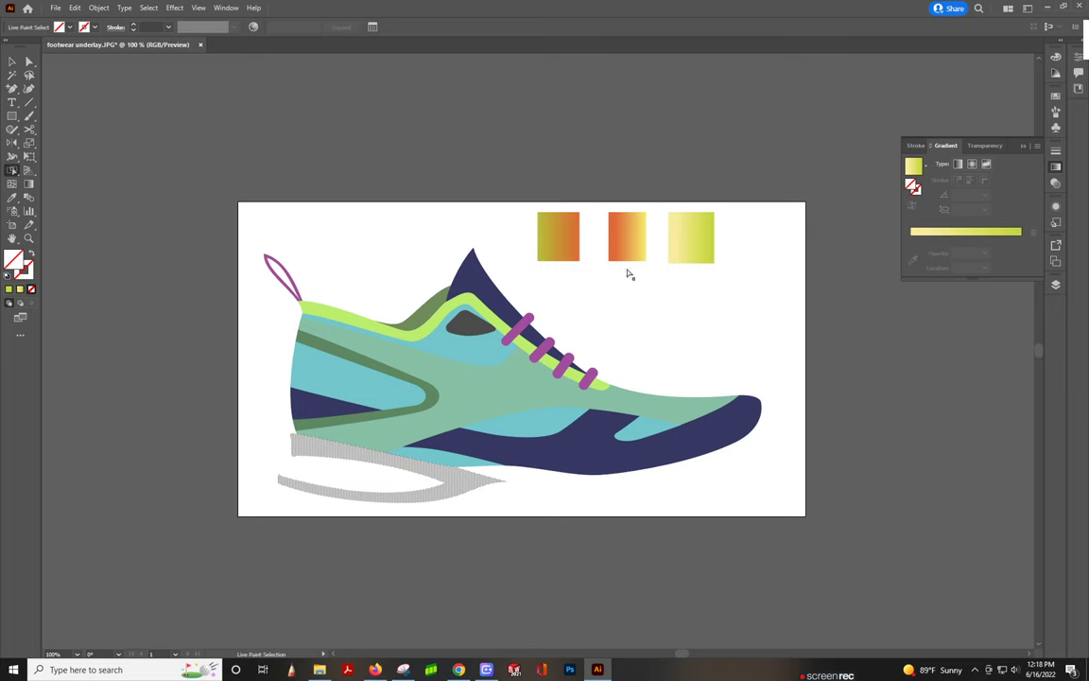
{"action": "key", "text": "i"}
{"action": "left_click", "coordinate": [557, 235]}
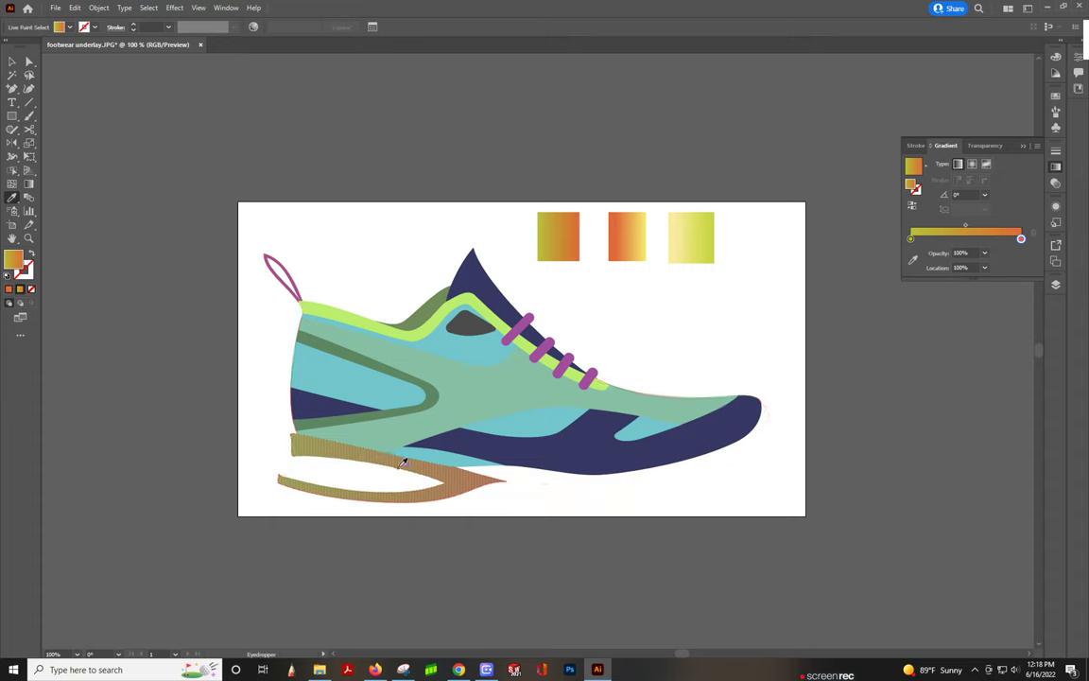
{"action": "key", "text": "g"}
{"action": "key", "text": "v"}
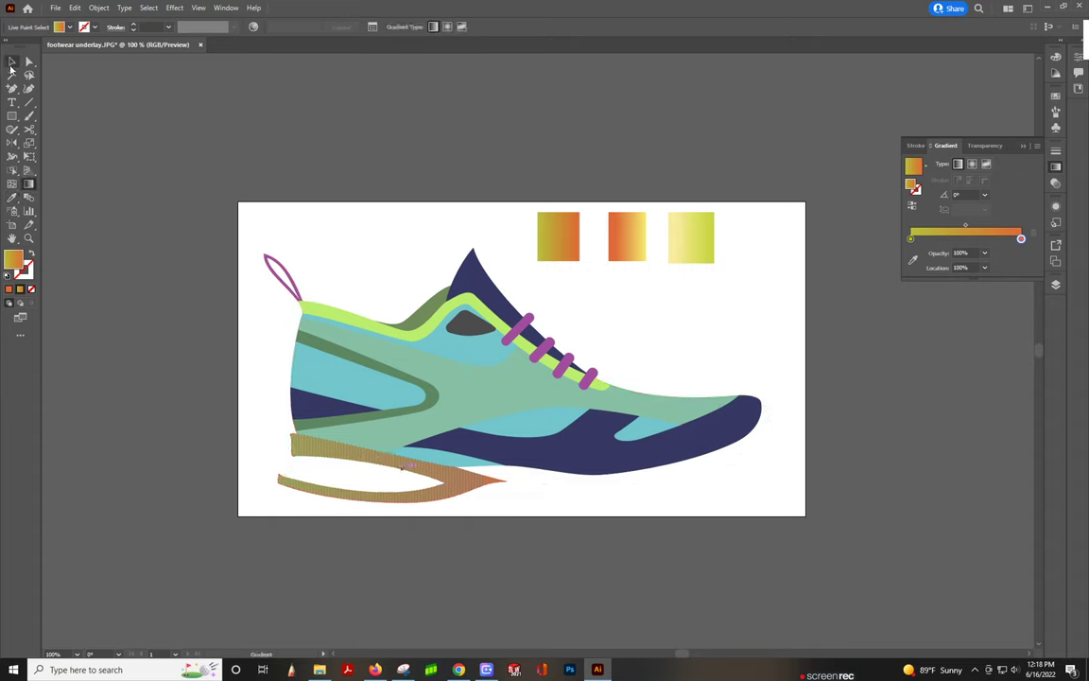
{"action": "left_click", "coordinate": [261, 248]}
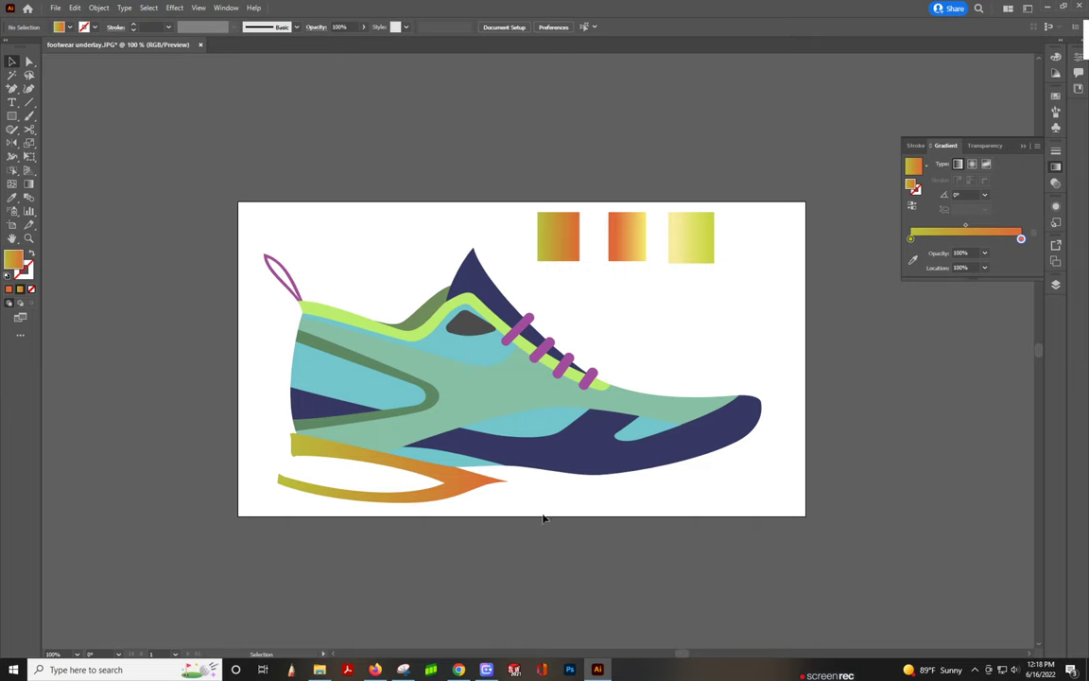
Try a radial gradient on the heel sole frame and switch it back to linear.
{"action": "key", "text": "shift+l"}
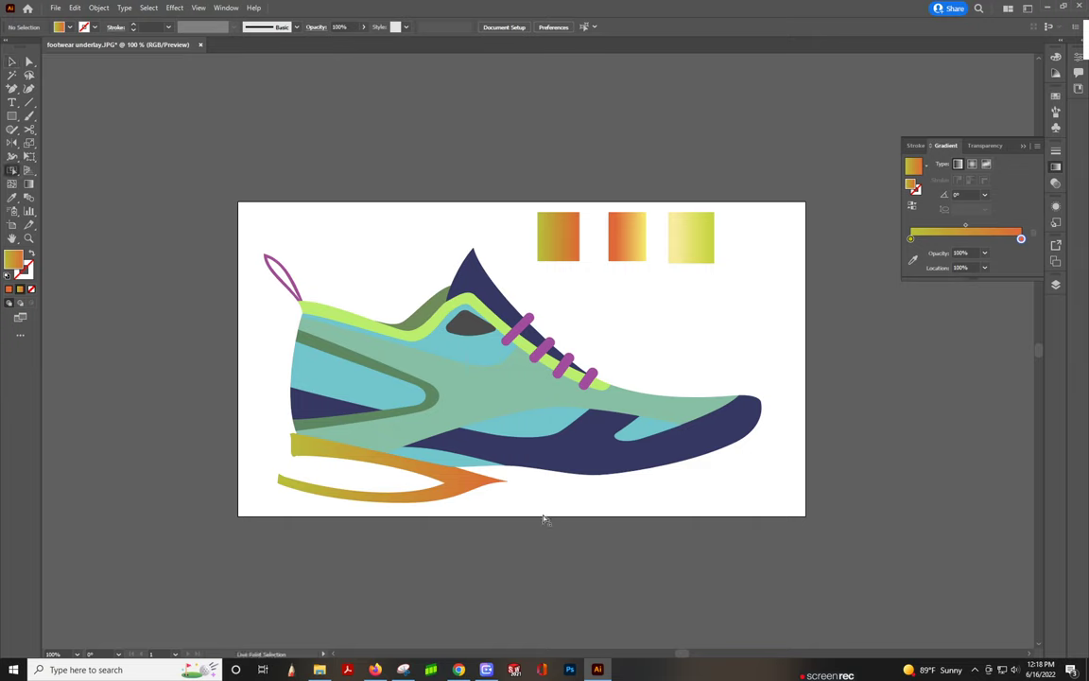
{"action": "left_click", "coordinate": [484, 476]}
{"action": "key", "text": "g"}
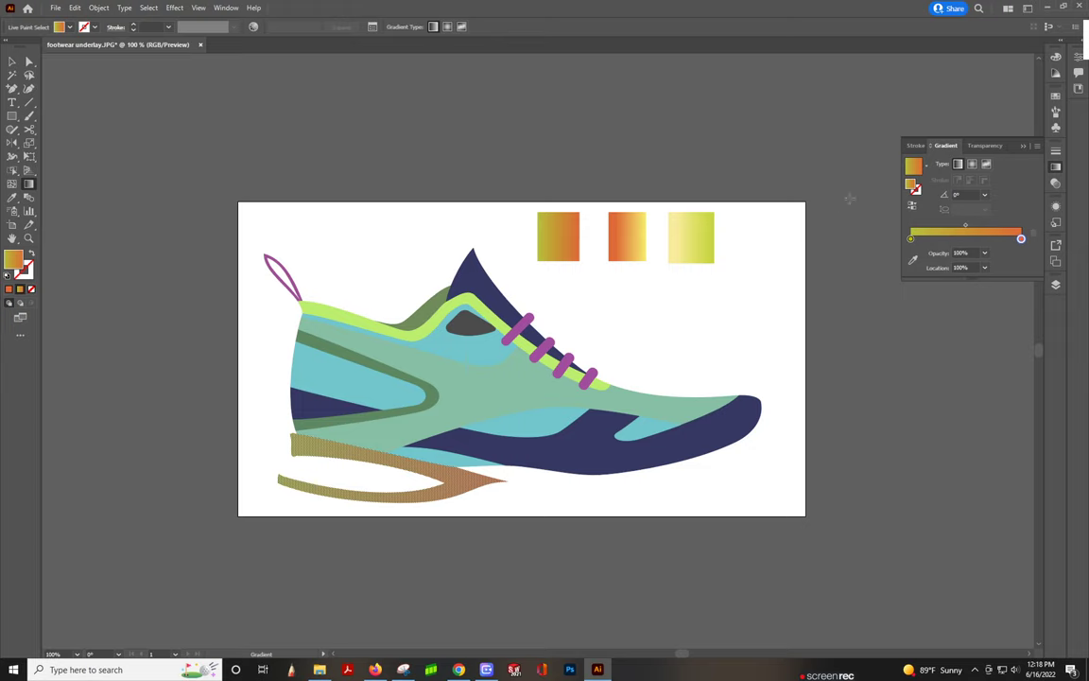
{"action": "left_click", "coordinate": [959, 165]}
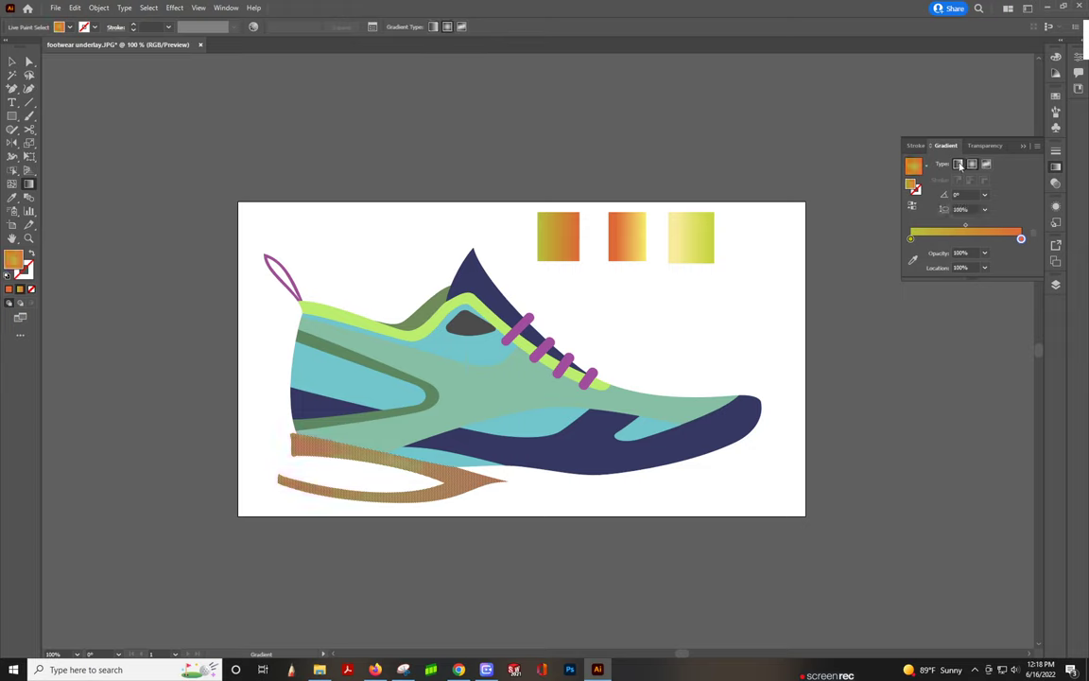
{"action": "left_click", "coordinate": [959, 165]}
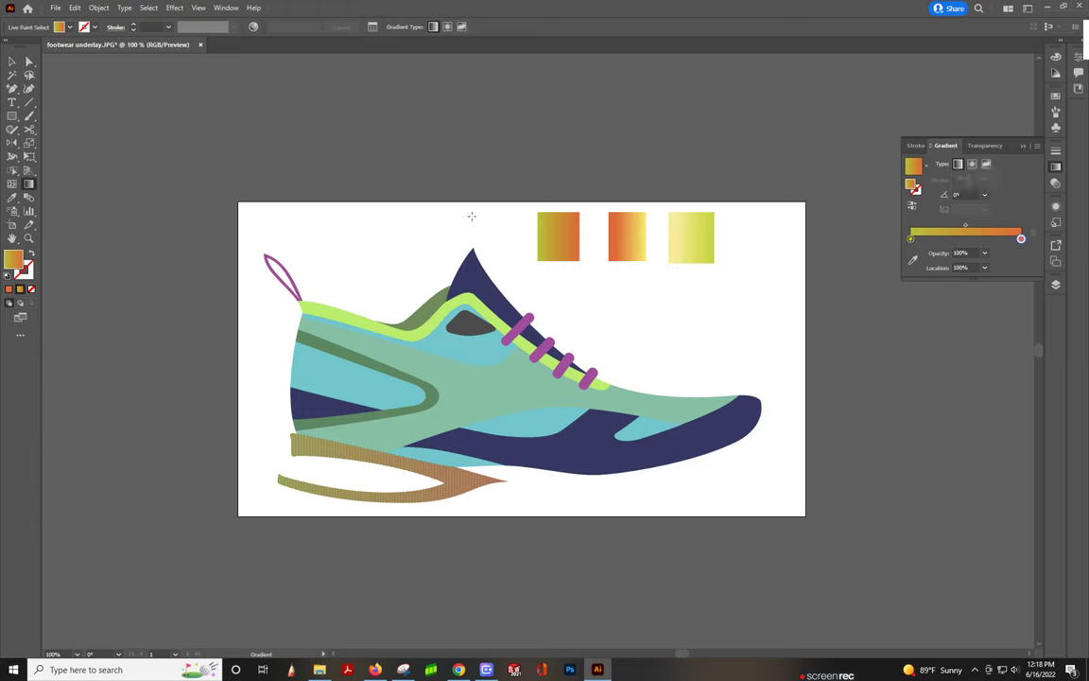
{"action": "key", "text": "i"}
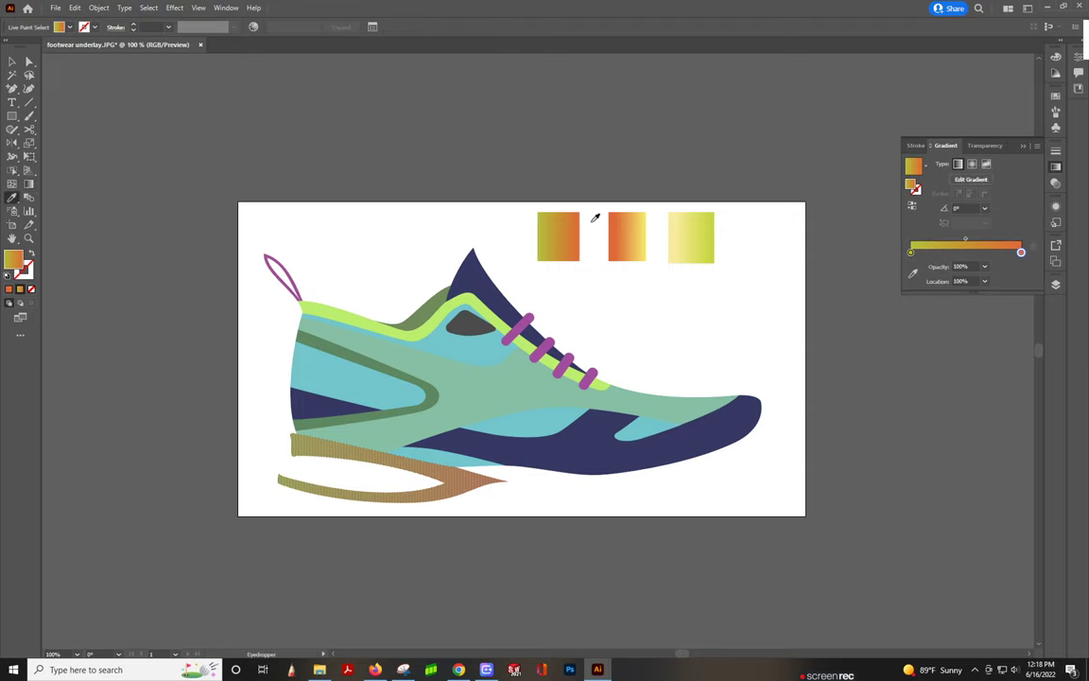
{"action": "left_click", "coordinate": [421, 306]}
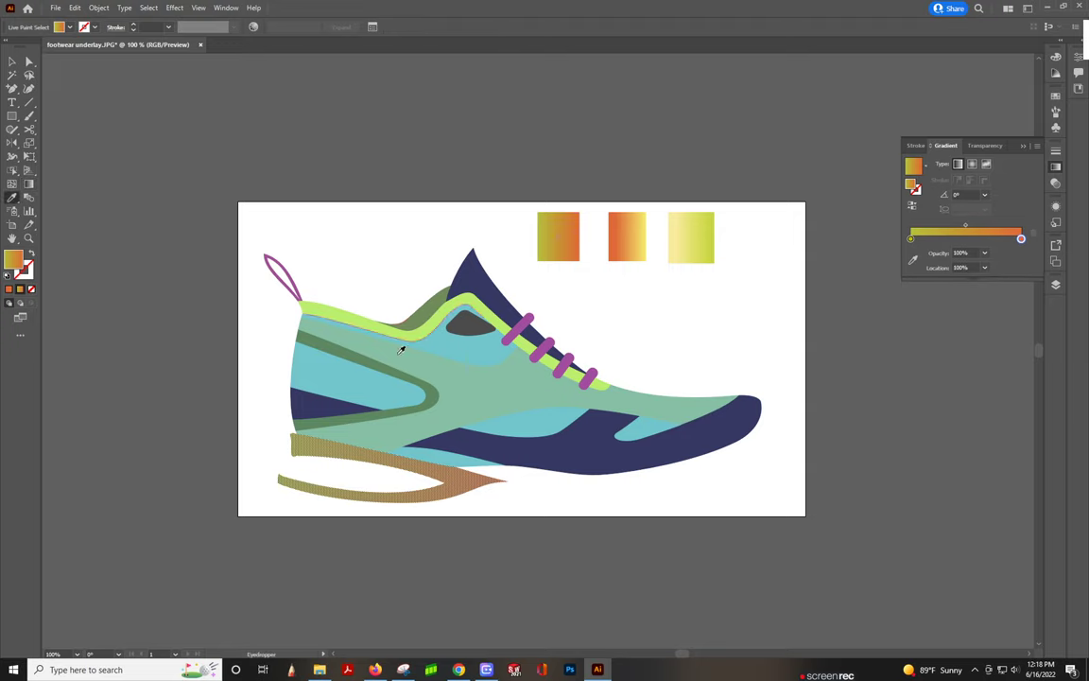
{"action": "key", "text": "g"}
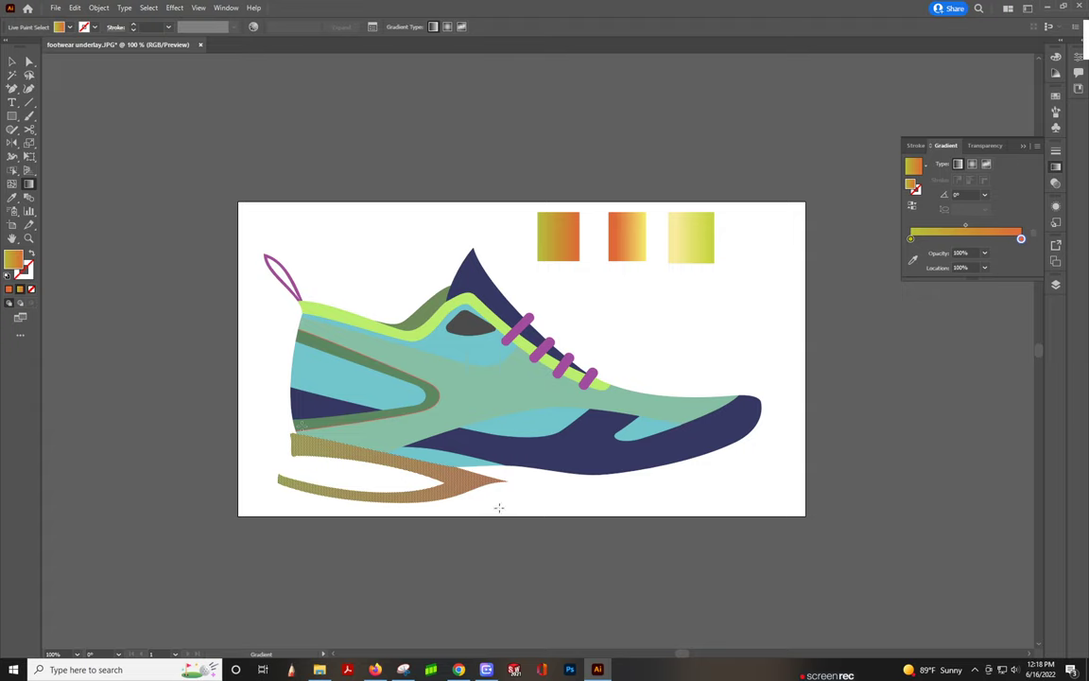
{"action": "left_click", "coordinate": [11, 62]}
{"action": "left_click", "coordinate": [209, 128]}
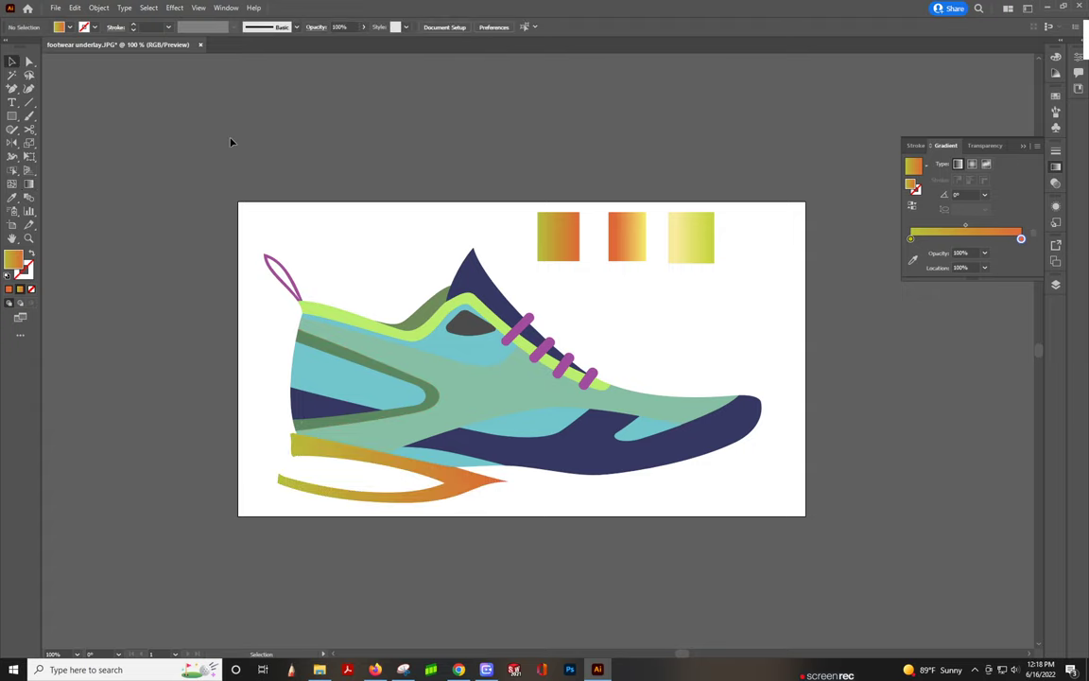
Shift the midpoint of the yellow-green to orange gradient to about 39%.
{"action": "key", "text": "g"}
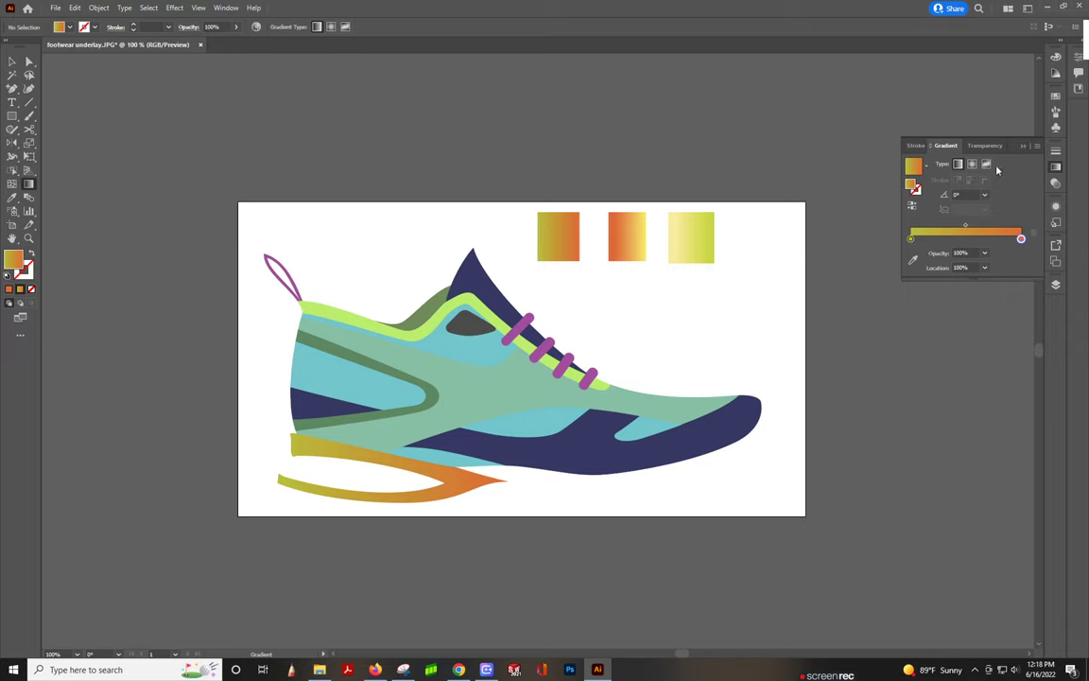
{"action": "left_click", "coordinate": [965, 227]}
{"action": "left_click_drag", "start_coordinate": [966, 227], "coordinate": [953, 228]}
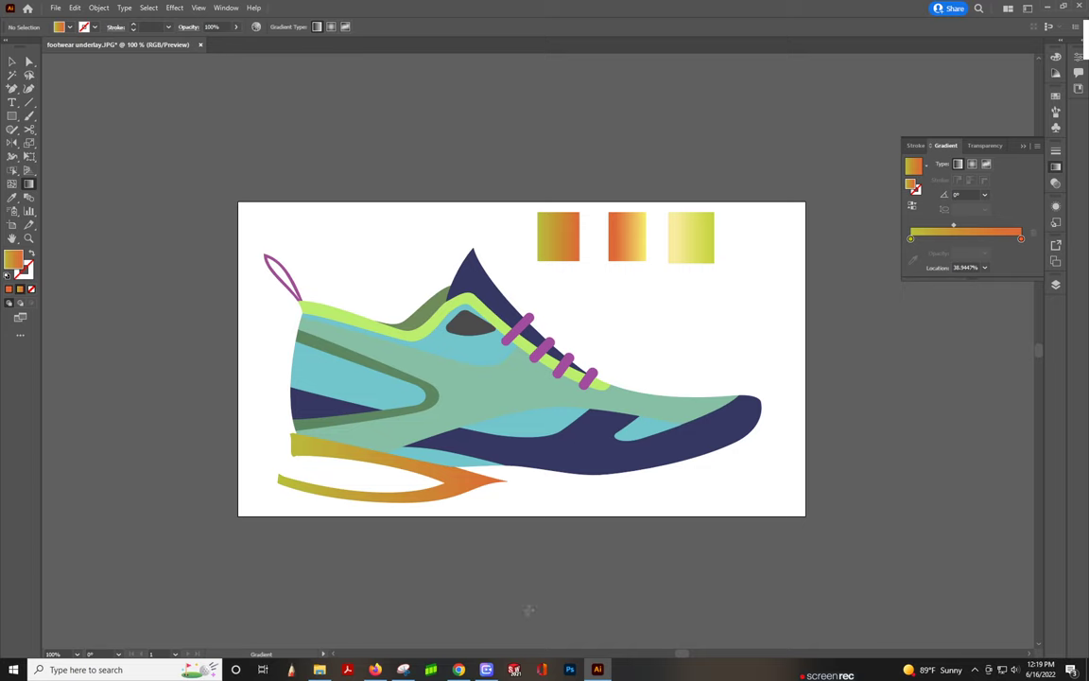
{"action": "left_click", "coordinate": [487, 669]}
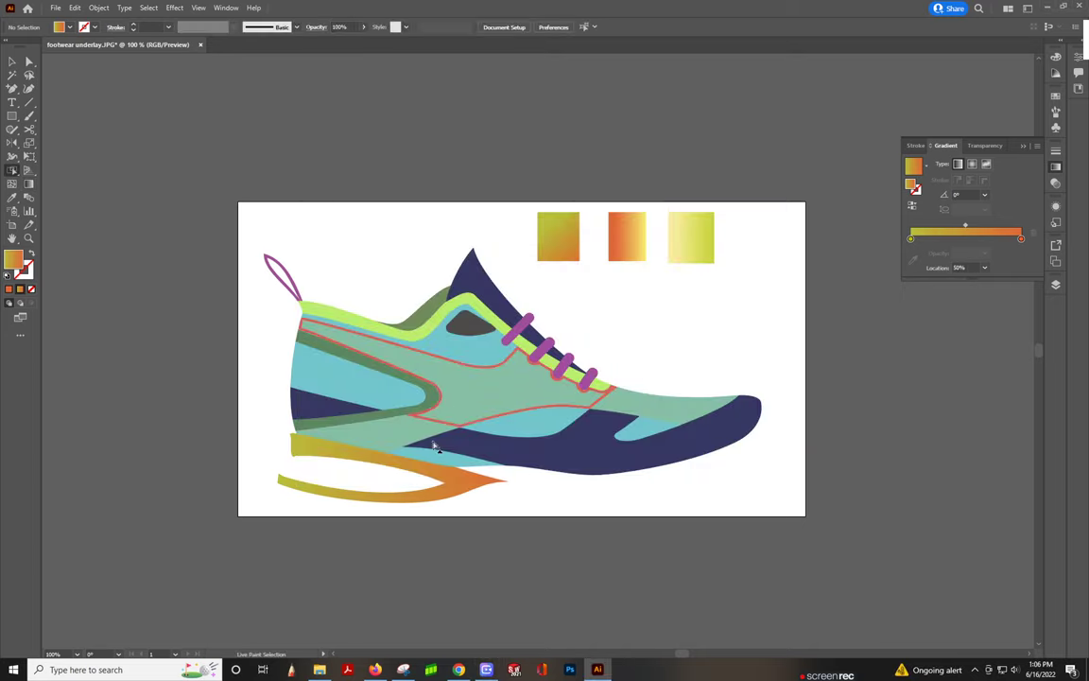
Fill the four empty faces inside the heel sole frame with the orange-to-yellow gradient sampled from the second swatch.
{"action": "left_click", "coordinate": [302, 468]}
{"action": "left_click", "coordinate": [329, 475], "text": "shift"}
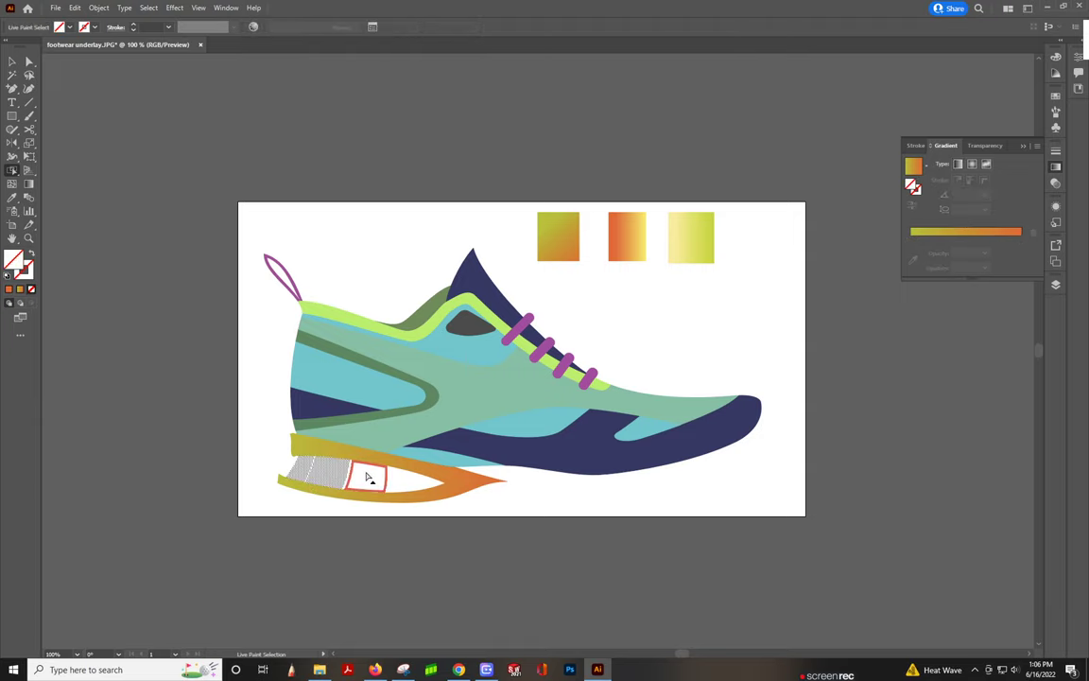
{"action": "left_click", "coordinate": [369, 478], "text": "shift"}
{"action": "left_click", "coordinate": [418, 483], "text": "shift"}
{"action": "key", "text": "i"}
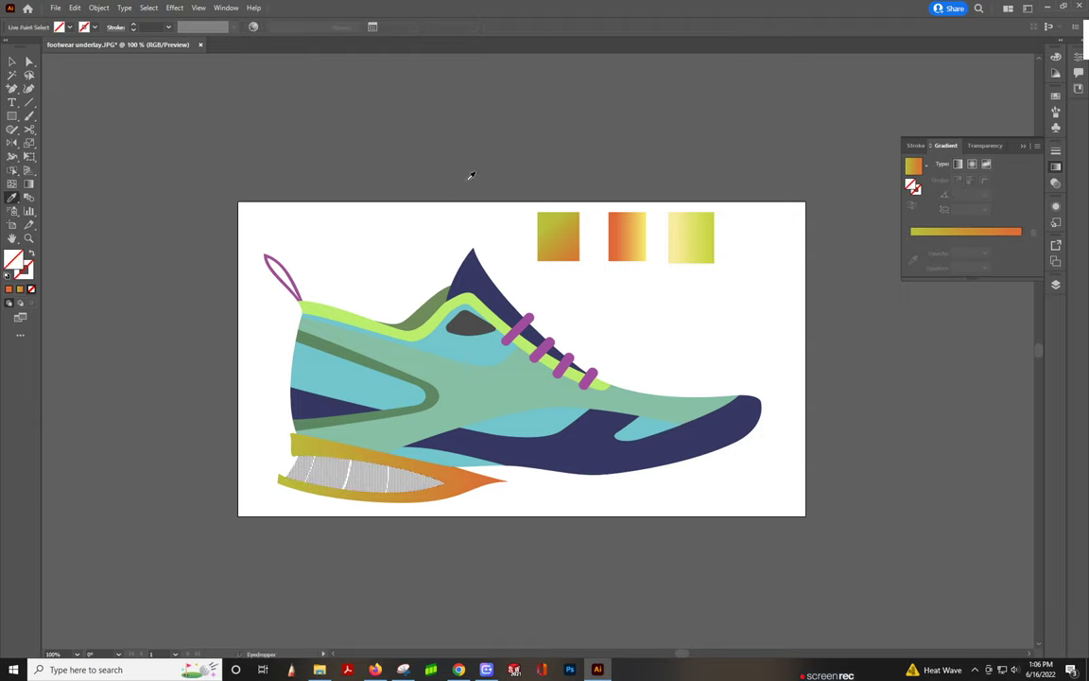
{"action": "left_click", "coordinate": [630, 229]}
{"action": "key", "text": "g"}
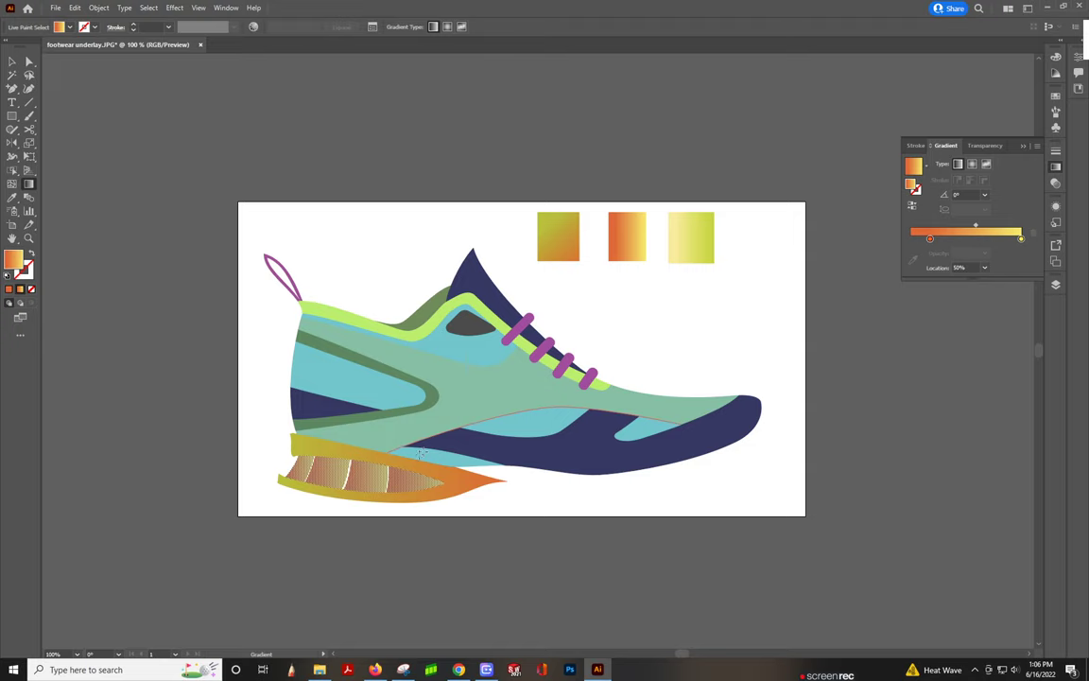
{"action": "left_click", "coordinate": [28, 60]}
{"action": "left_click", "coordinate": [156, 184]}
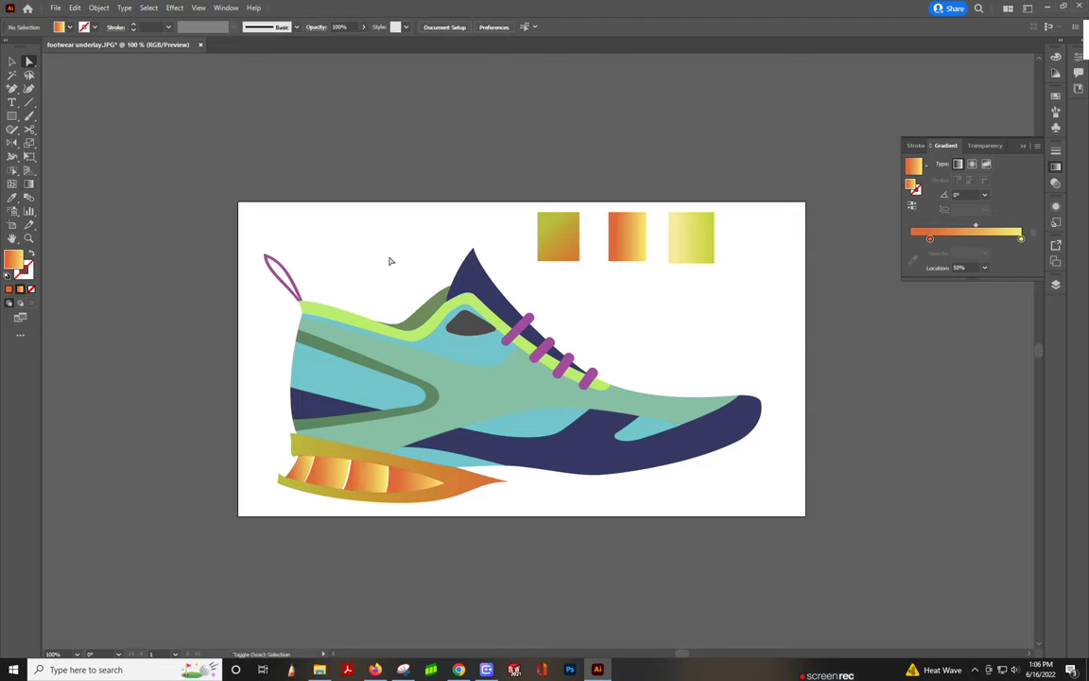
{"action": "key", "text": "shift+l"}
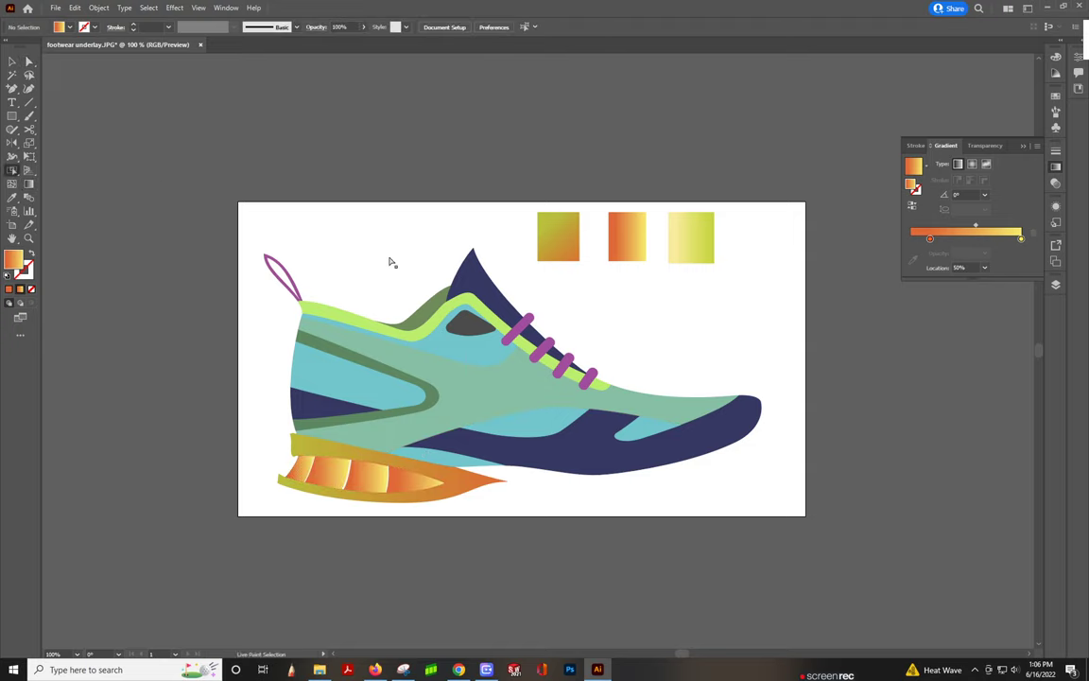
{"action": "left_click", "coordinate": [416, 480]}
{"action": "left_click", "coordinate": [364, 481], "text": "shift"}
{"action": "left_click", "coordinate": [326, 478], "text": "shift"}
{"action": "left_click", "coordinate": [302, 473], "text": "shift"}
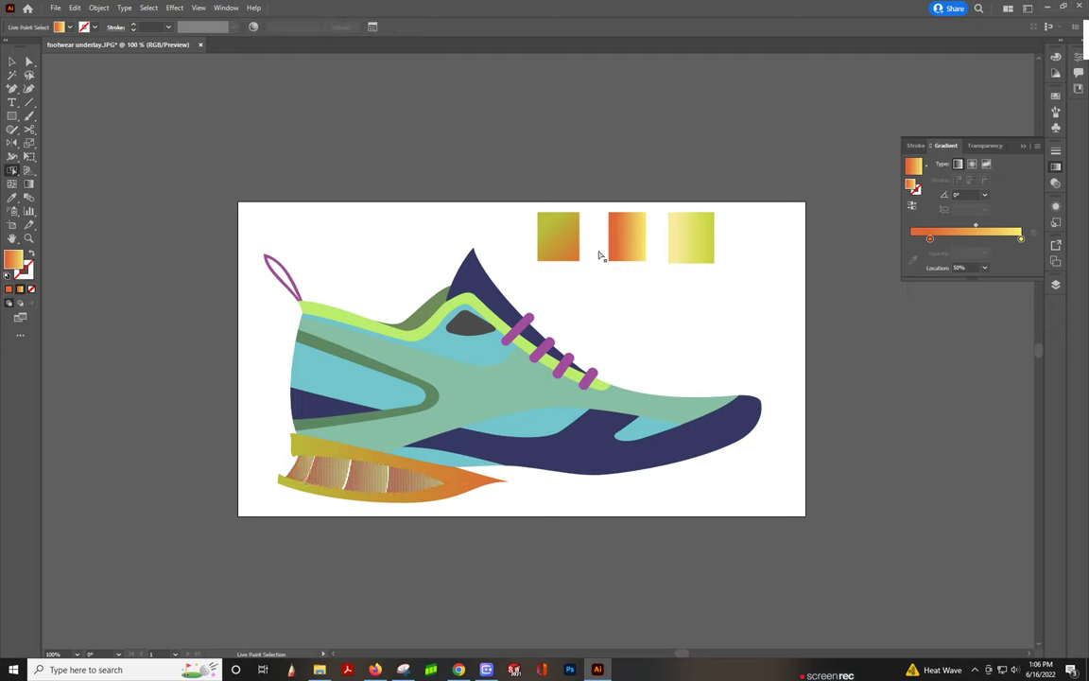
{"action": "key", "text": "i"}
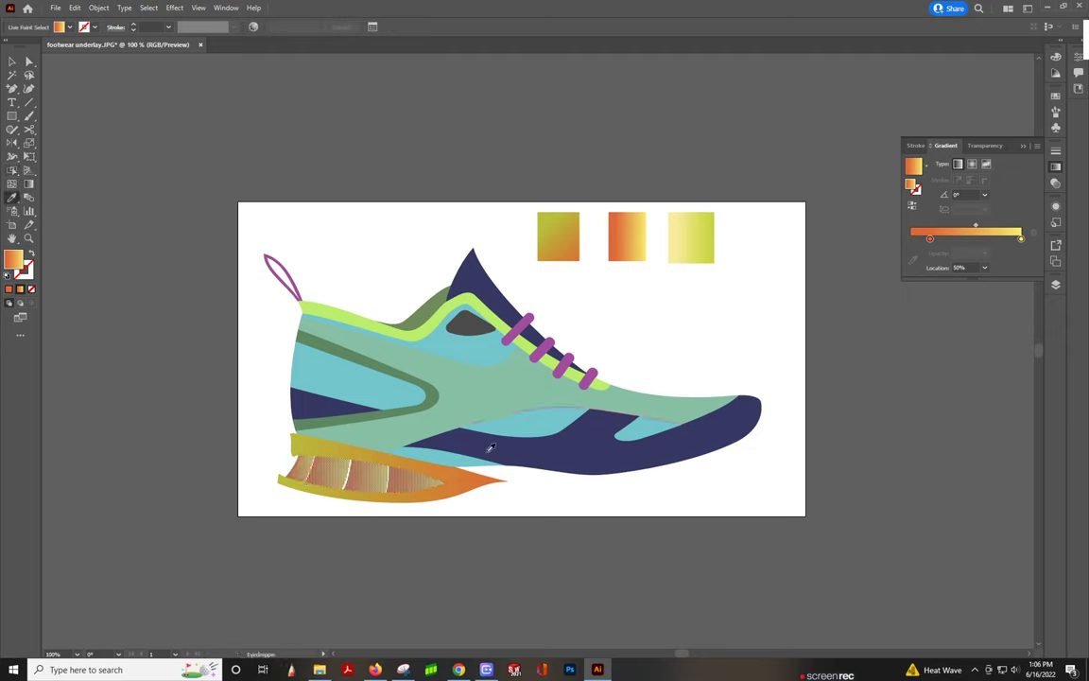
{"action": "key", "text": "g"}
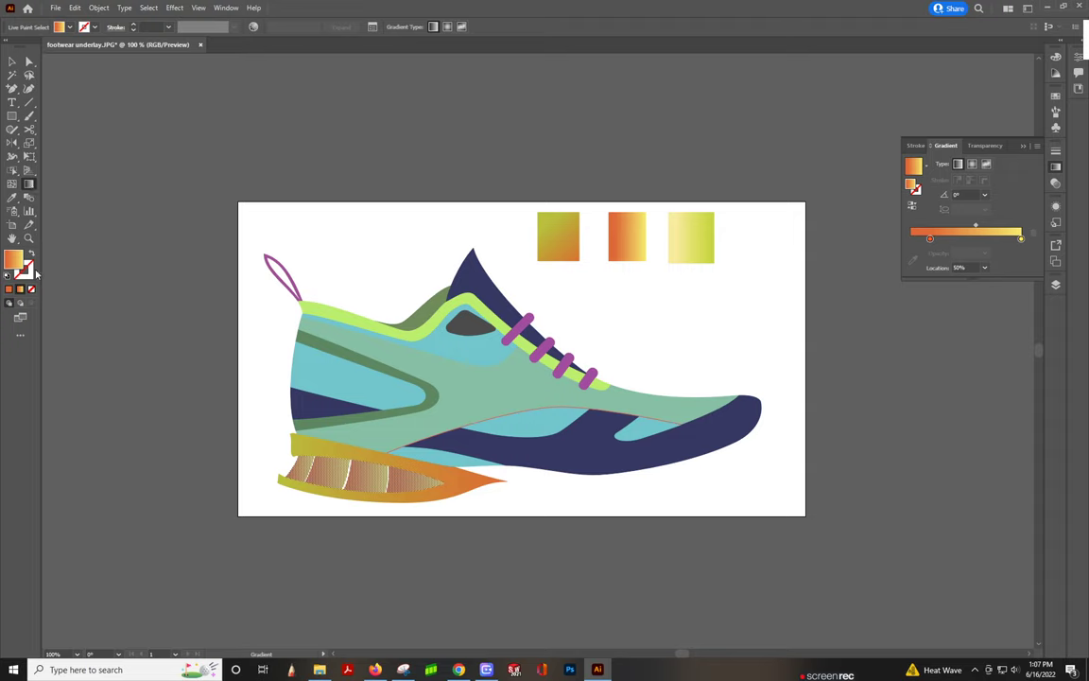
{"action": "left_click", "coordinate": [11, 62]}
{"action": "left_click", "coordinate": [132, 180]}
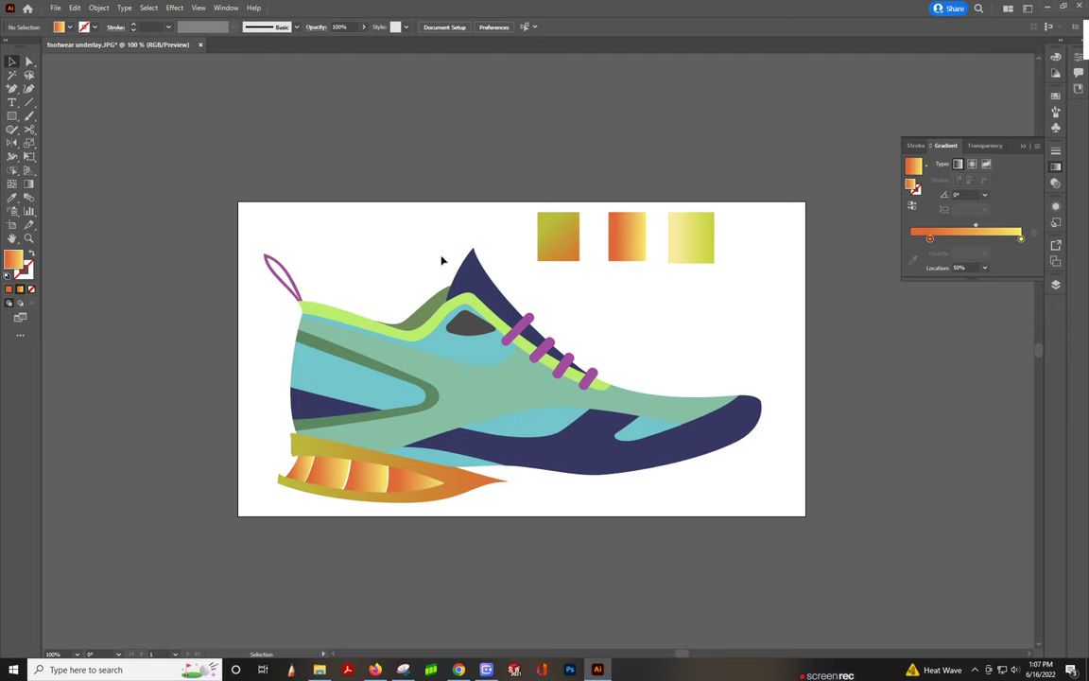
Copy the four gradient faces inside the heel sole frame in place onto a new layer above Colors.
{"action": "key", "text": "shift+l"}
{"action": "left_click_drag", "start_coordinate": [287, 477], "coordinate": [401, 481]}
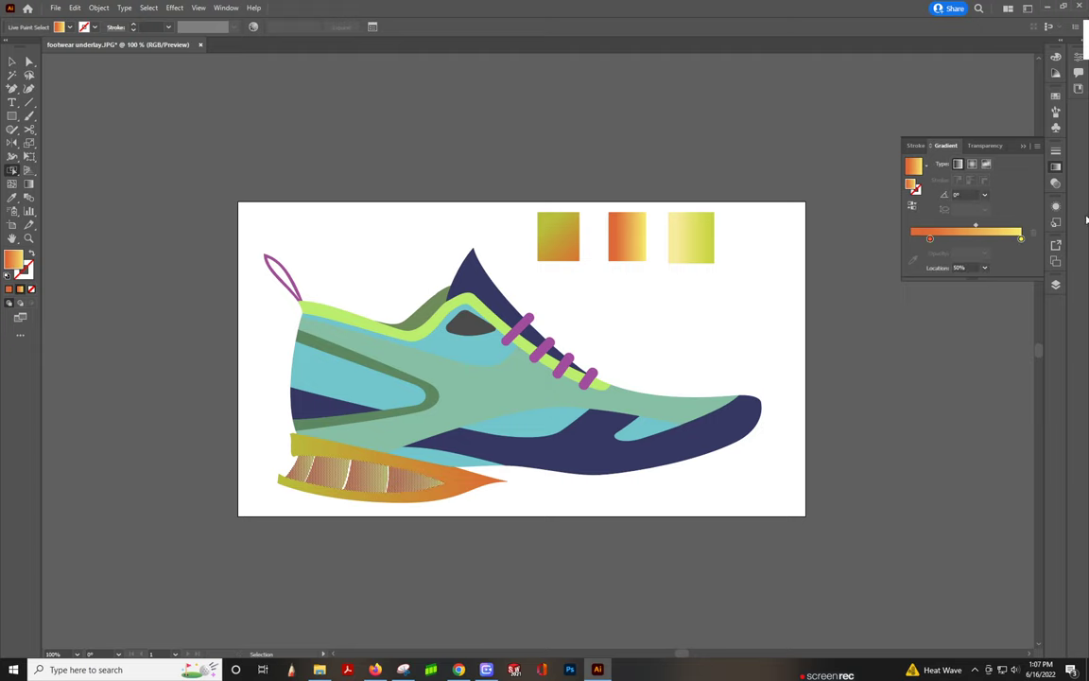
{"action": "left_click", "coordinate": [1056, 284]}
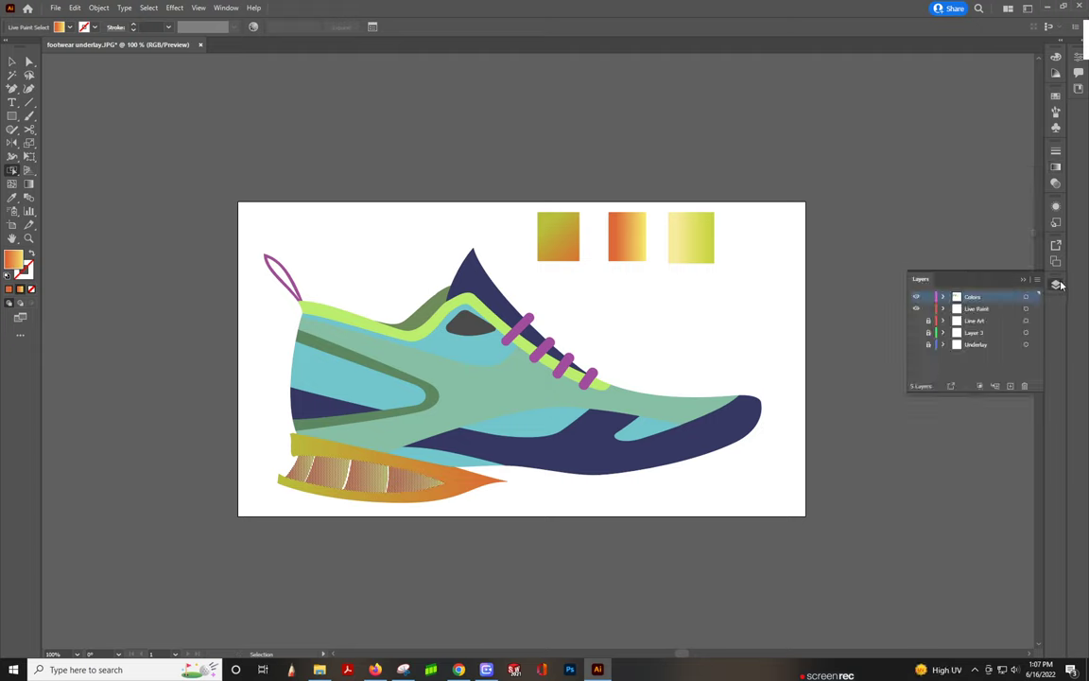
{"action": "left_click", "coordinate": [1010, 386]}
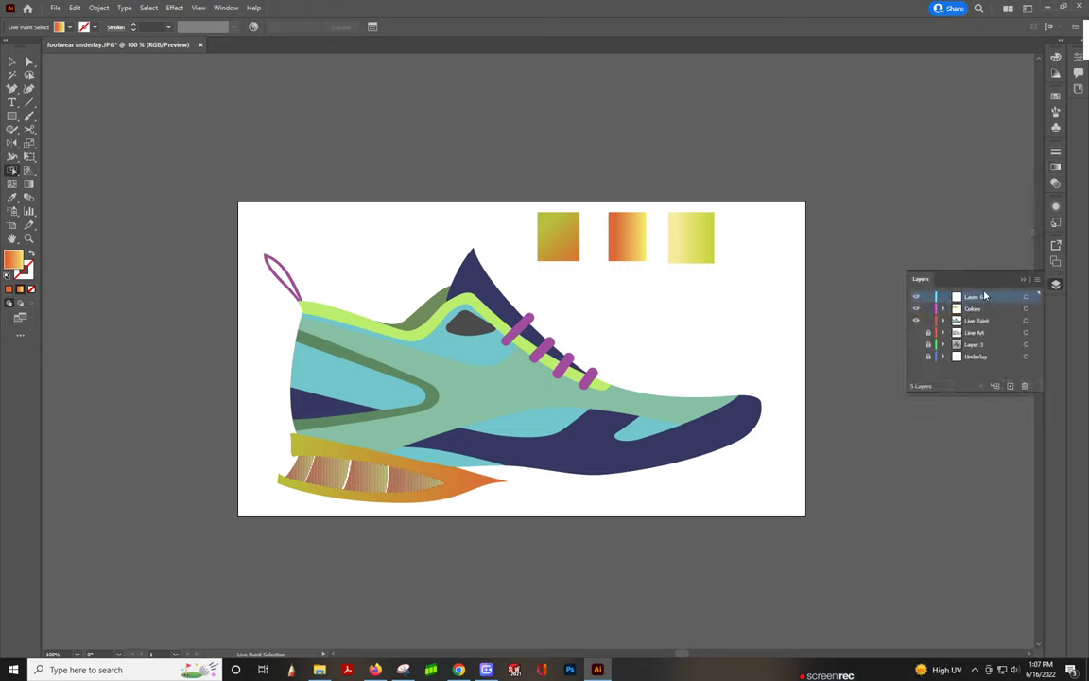
{"action": "left_click", "coordinate": [831, 297]}
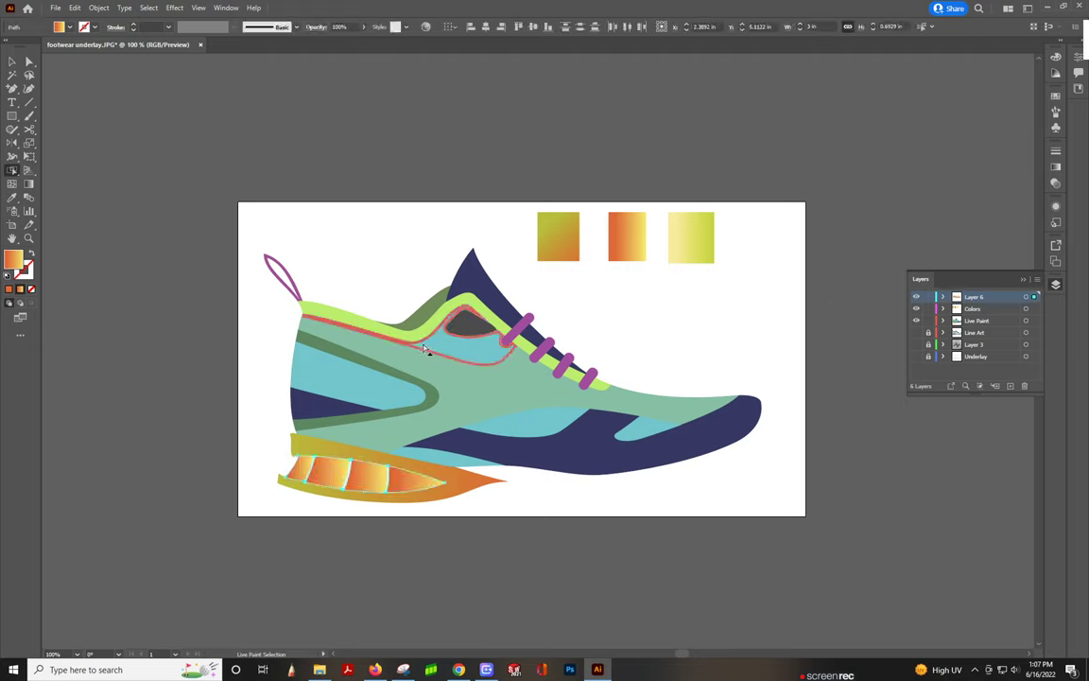
Redirect the gradient on the four copied heel faces to run from orange at their lower edges to yellow at their upper edges.
{"action": "key", "text": "g"}
{"action": "left_click_drag", "start_coordinate": [291, 455], "coordinate": [450, 500]}
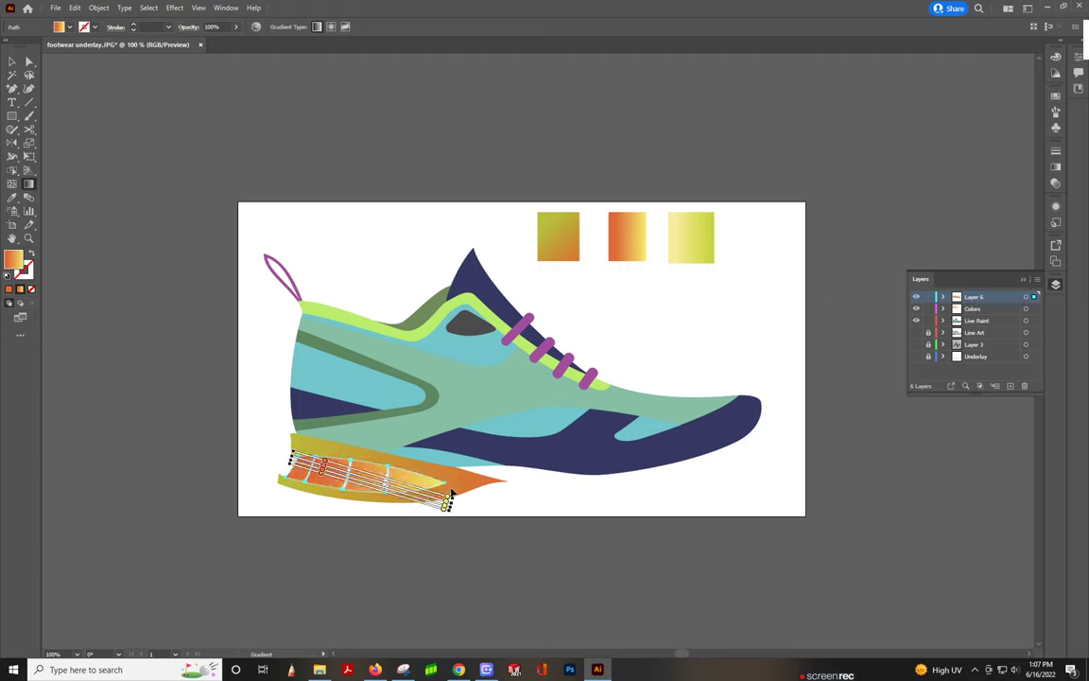
{"action": "mouse_move", "coordinate": [297, 470]}
{"action": "left_mouse_down"}
{"action": "mouse_move", "coordinate": [423, 470]}
{"action": "mouse_move", "coordinate": [355, 453]}
{"action": "mouse_move", "coordinate": [353, 464]}
{"action": "left_mouse_up"}
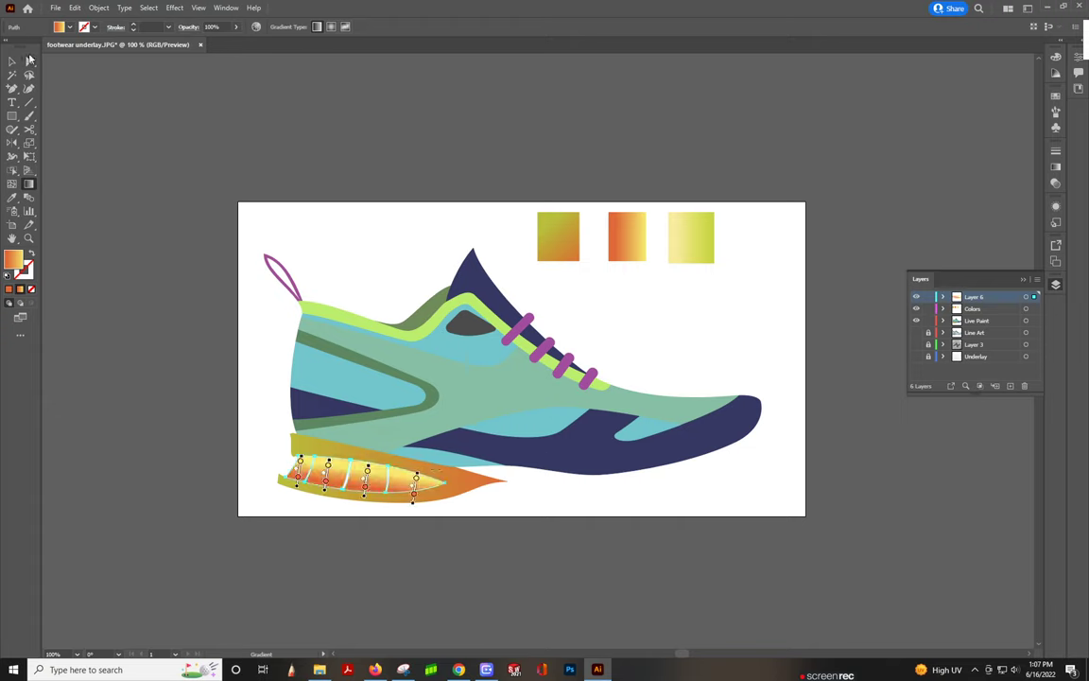
{"action": "left_click", "coordinate": [29, 63]}
{"action": "left_click", "coordinate": [111, 98]}
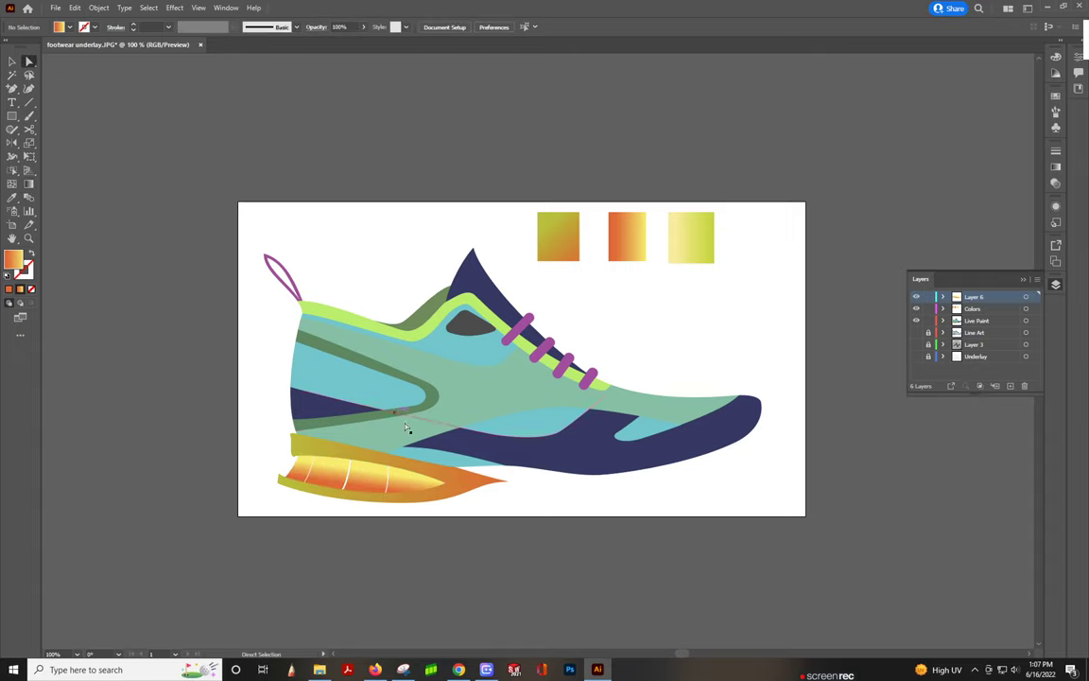
Make the Live Paint layer active and try selecting the middle white divider between the heel sole faces.
{"action": "key", "text": "ctrl"}
{"action": "key", "text": "ctrl+plus"}
{"action": "key", "text": "ctrl+plus"}
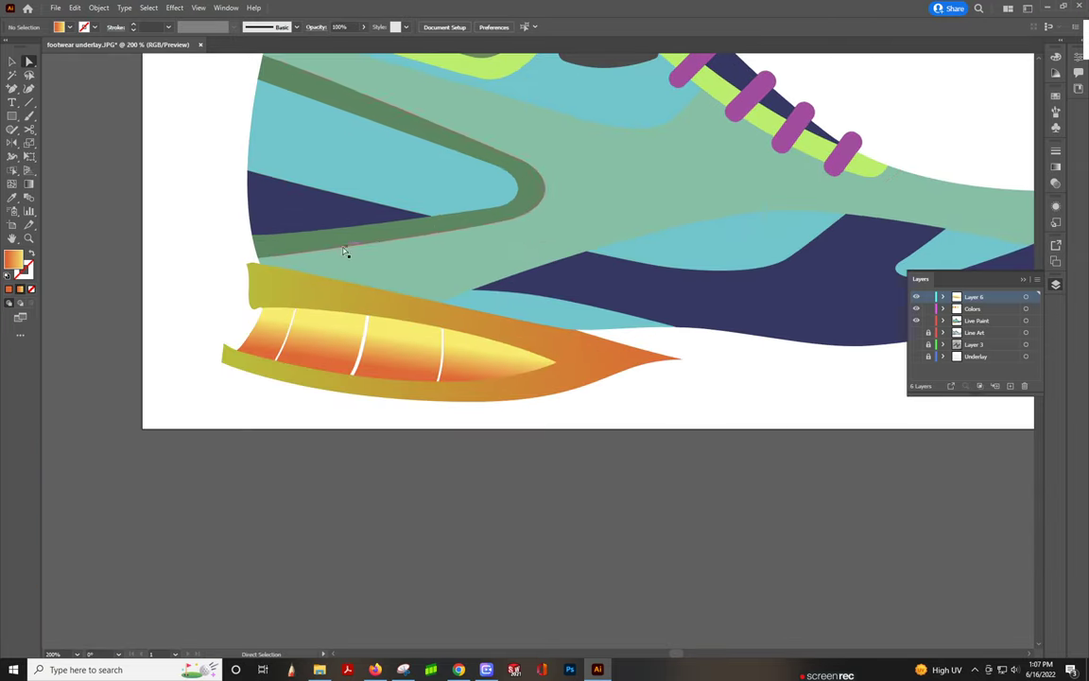
{"action": "key", "text": "shift+l"}
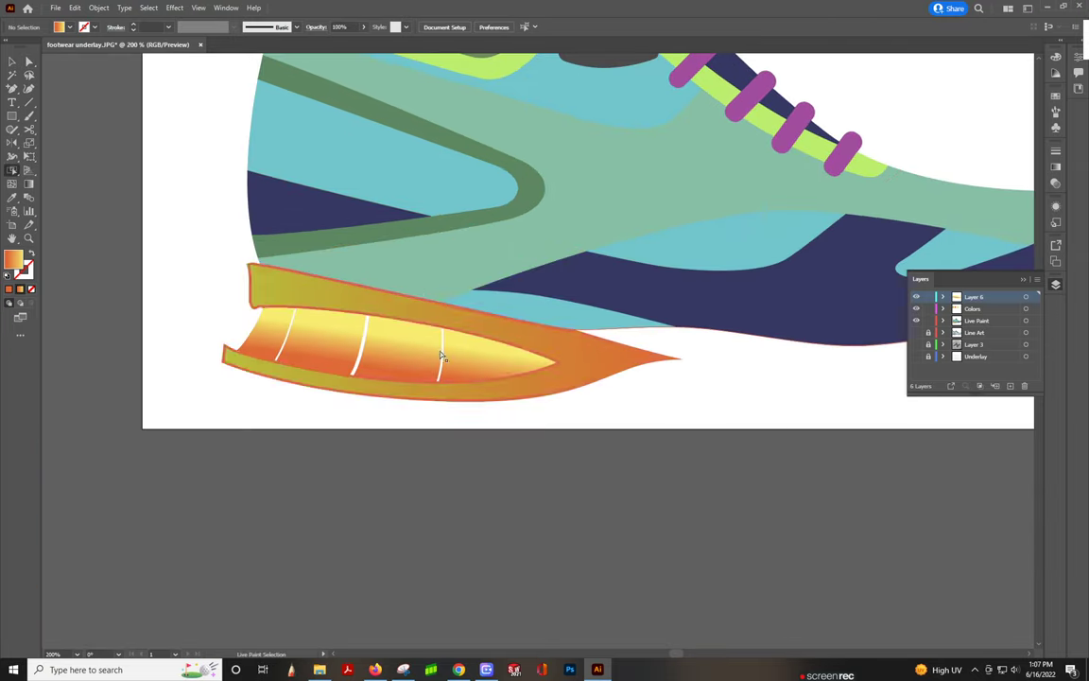
{"action": "scroll", "coordinate": [444, 345], "scroll_direction": "down", "scroll_amount": 1}
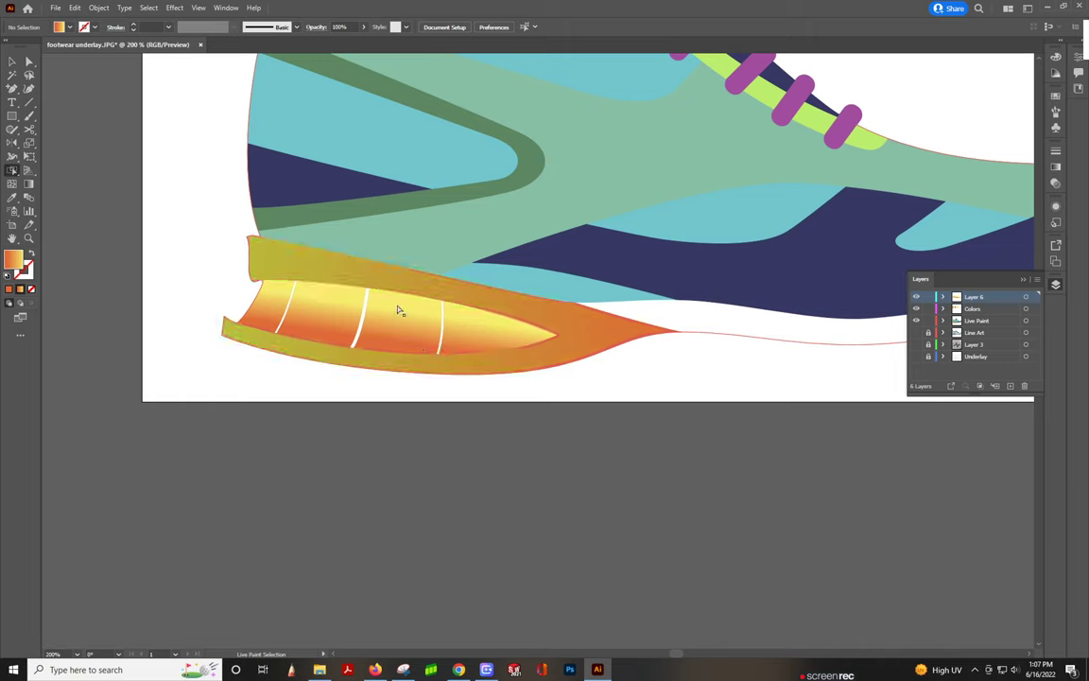
{"action": "left_click", "coordinate": [913, 276]}
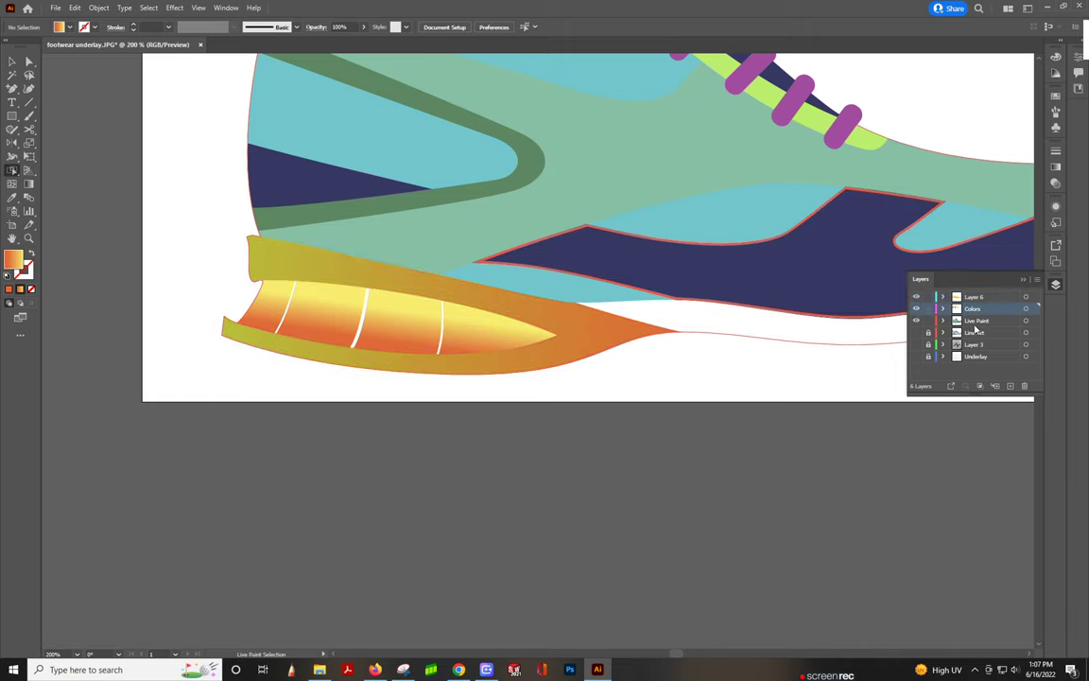
{"action": "left_click", "coordinate": [976, 321]}
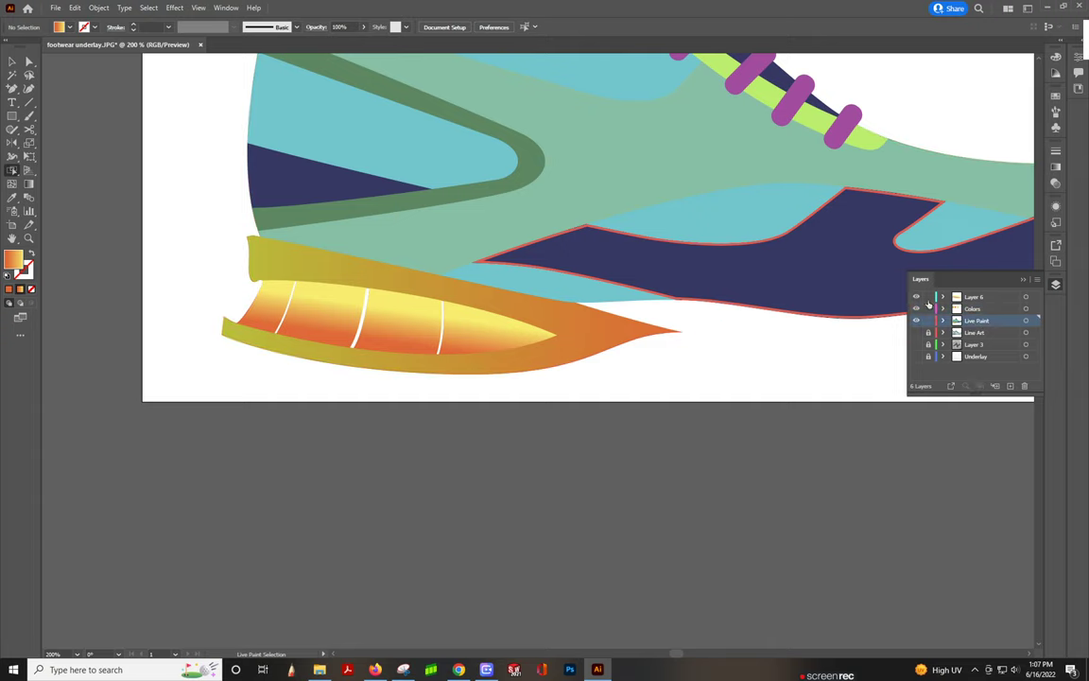
{"action": "left_click", "coordinate": [364, 327]}
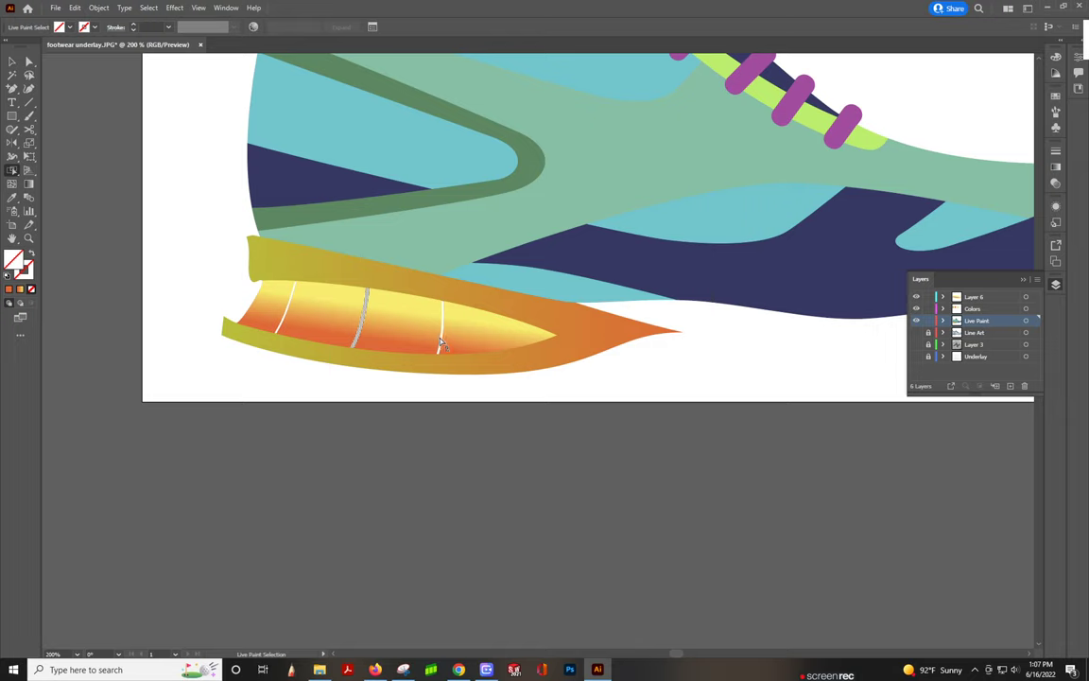
{"action": "key", "text": "ctrl+shift+a"}
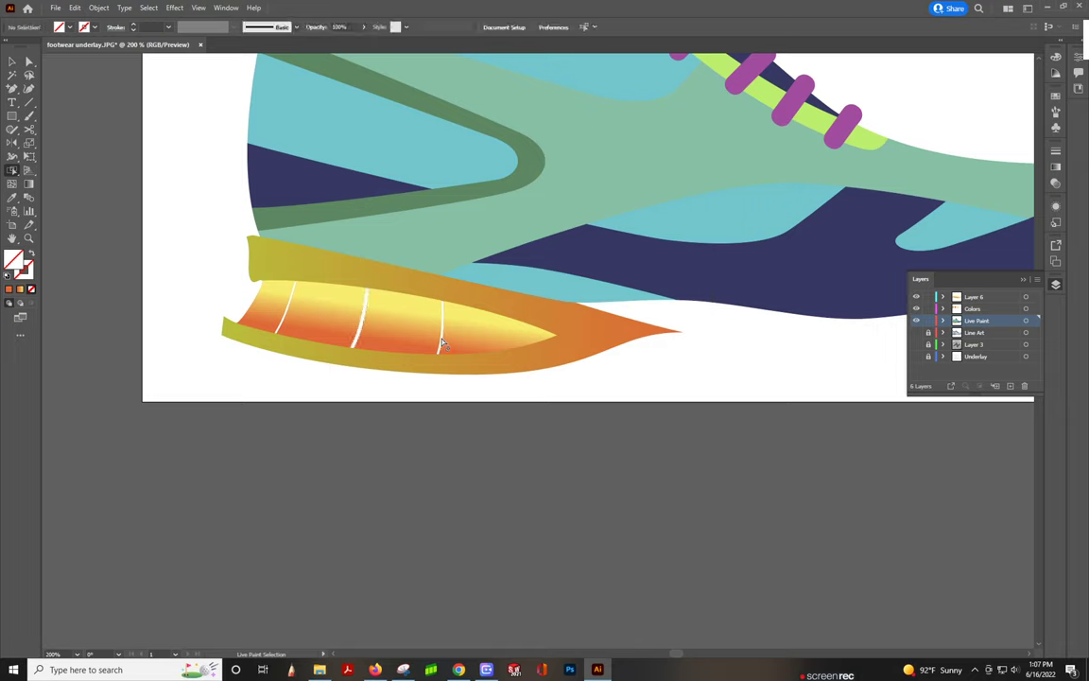
Toggle the Live Paint layer's visibility off and on, hide Layer 6, and select the white divider nearest the heel frame's pointed end.
{"action": "left_click", "coordinate": [916, 321]}
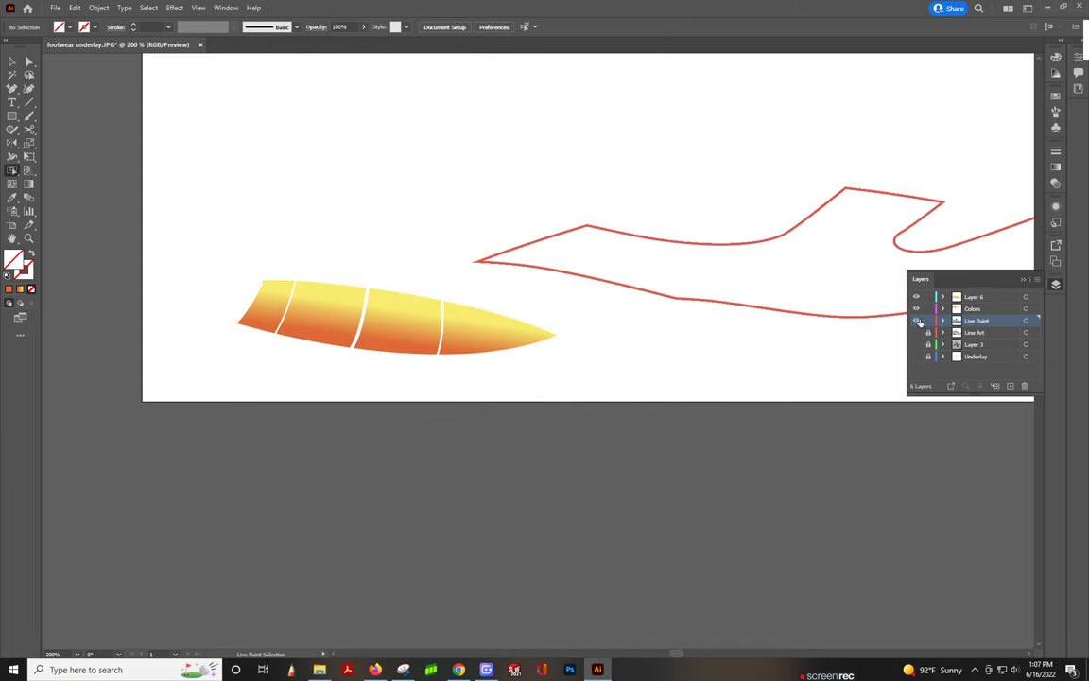
{"action": "left_click", "coordinate": [917, 320]}
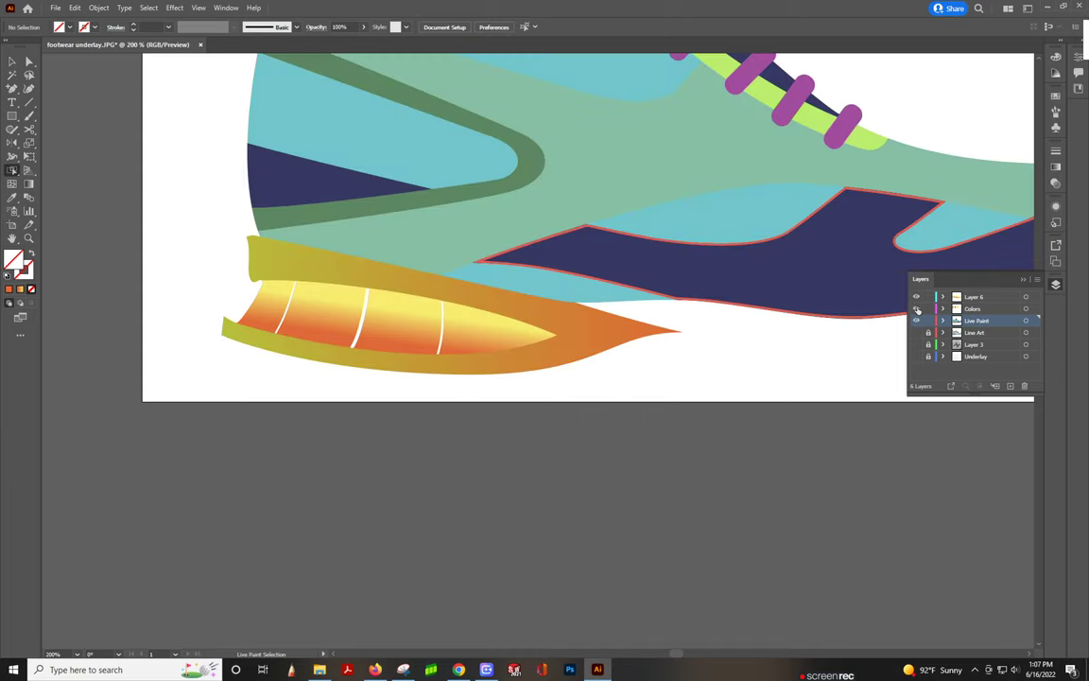
{"action": "left_click", "coordinate": [445, 339]}
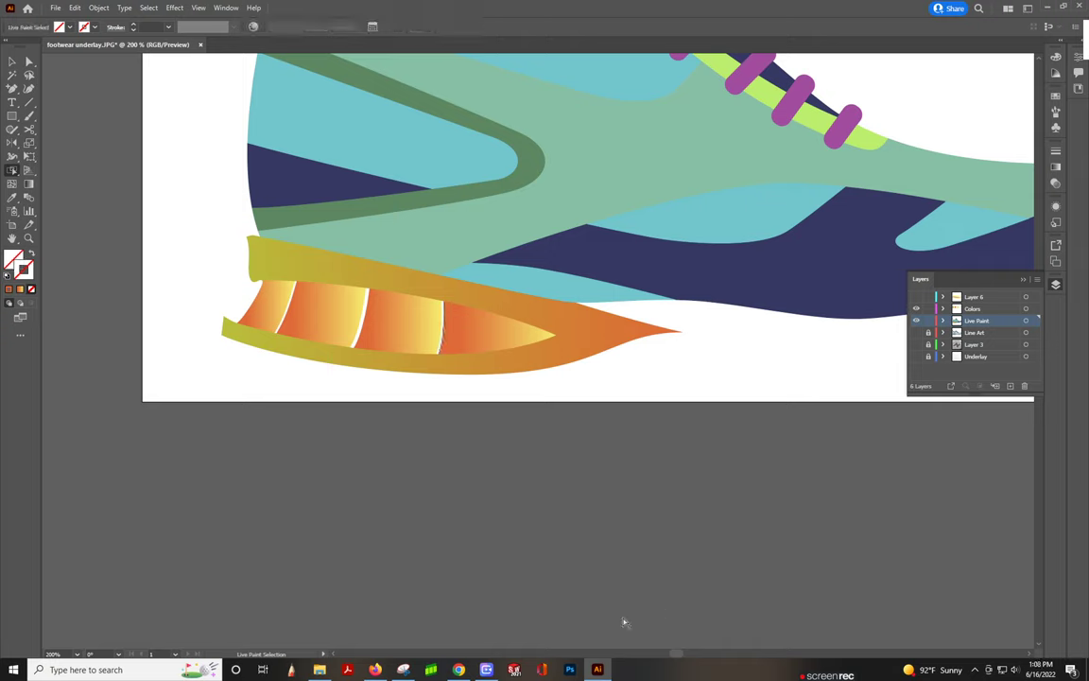
{"action": "mouse_move", "coordinate": [596, 670]}
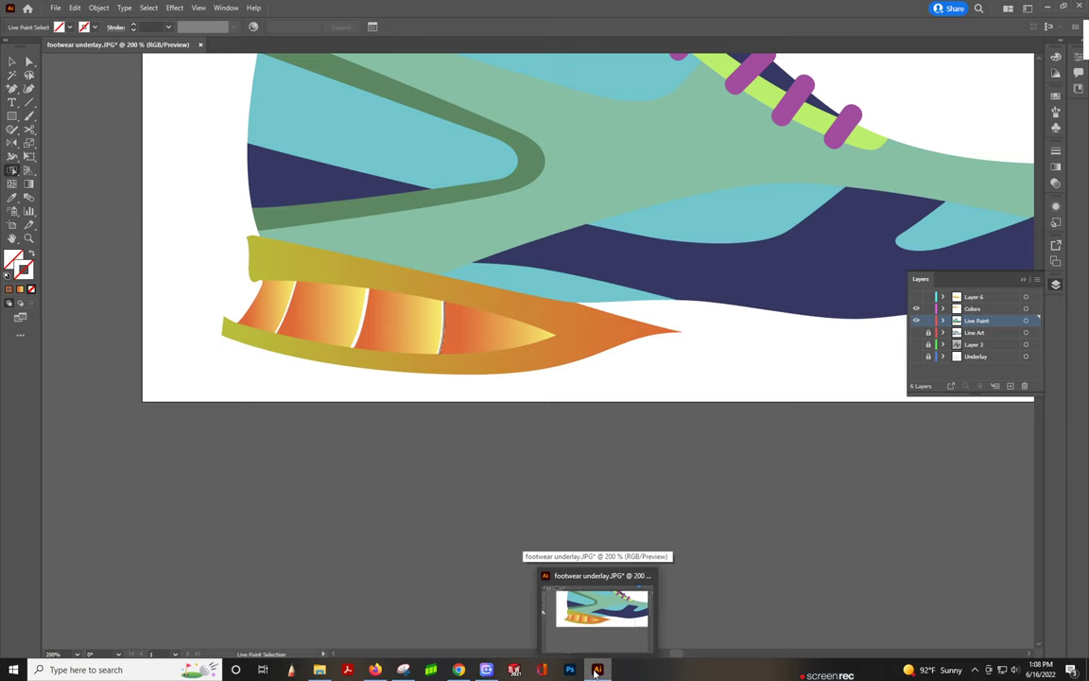
{"action": "left_click", "coordinate": [596, 501]}
{"action": "left_click", "coordinate": [598, 671]}
{"action": "left_click", "coordinate": [598, 671]}
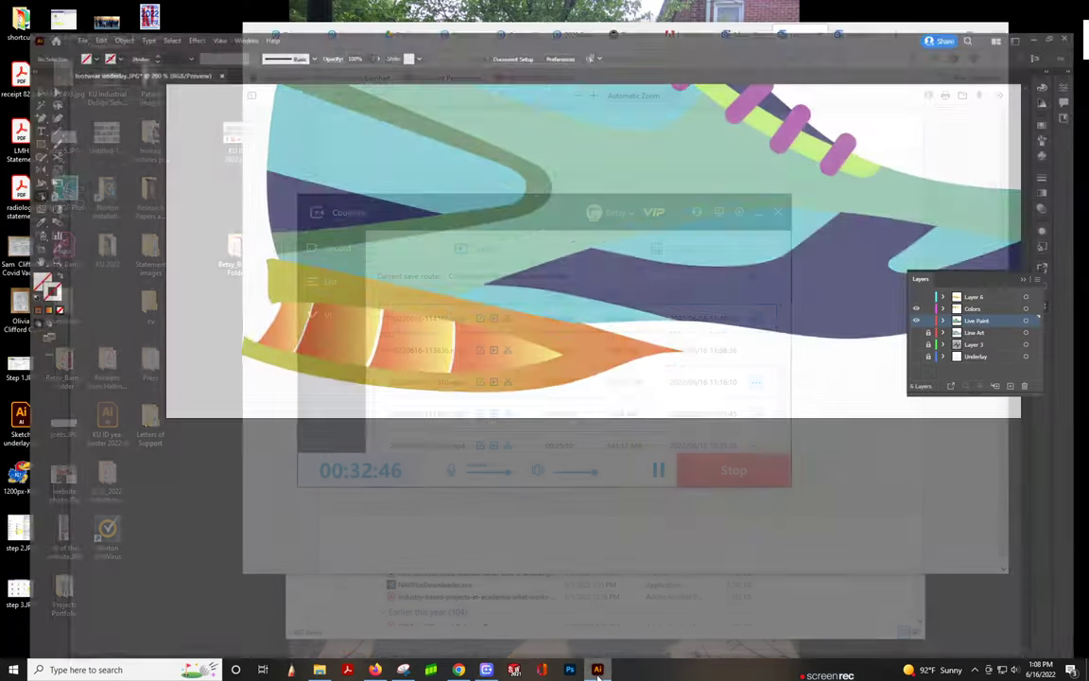
{"action": "scroll", "coordinate": [719, 463], "scroll_direction": "up", "scroll_amount": 2}
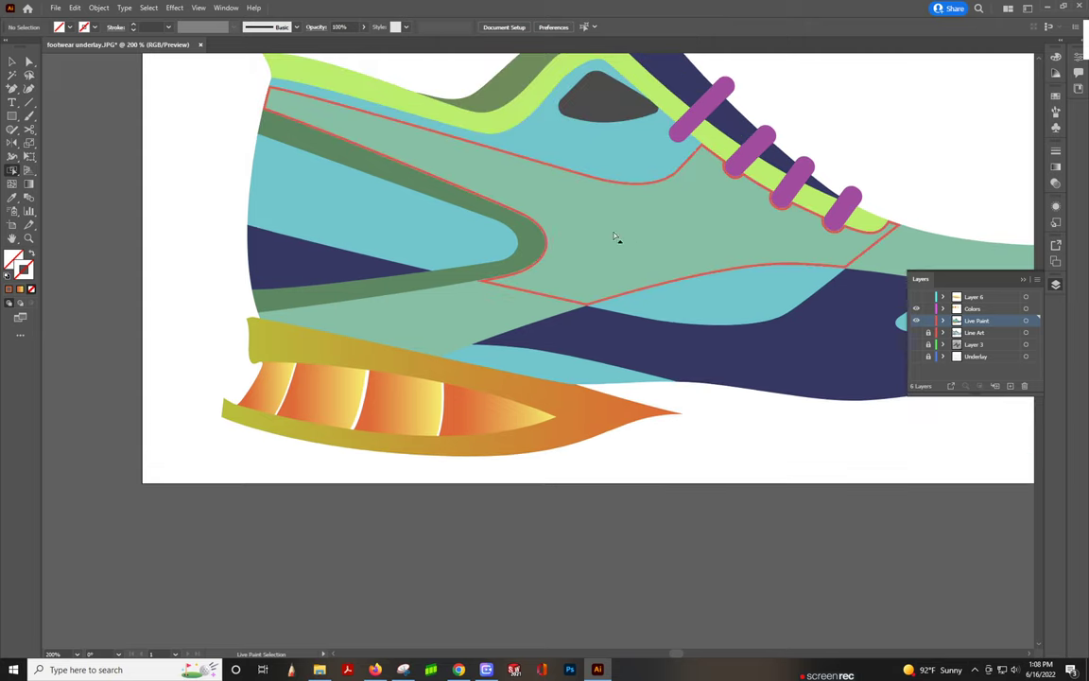
{"action": "left_click", "coordinate": [487, 671]}
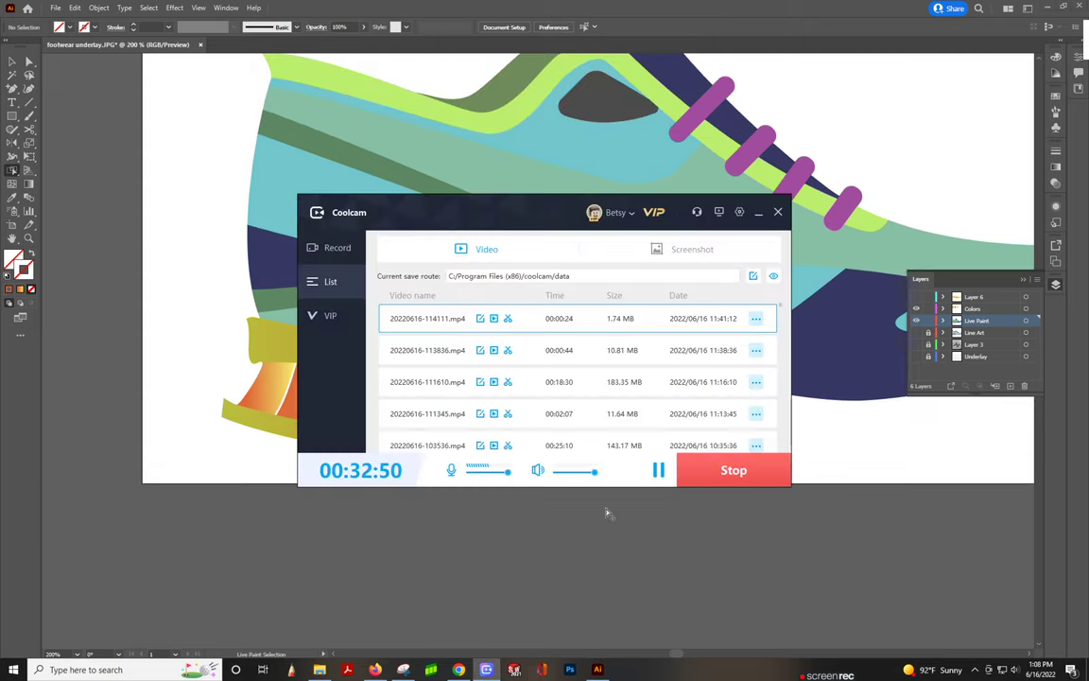